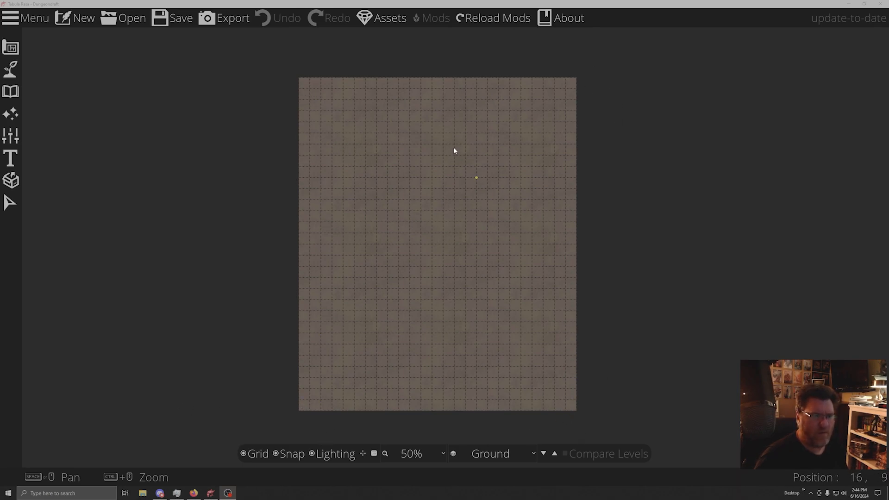
- Configure the map export as WEBP at 100% quality, with the grid and overall lighting turned off
left_click(227, 17)
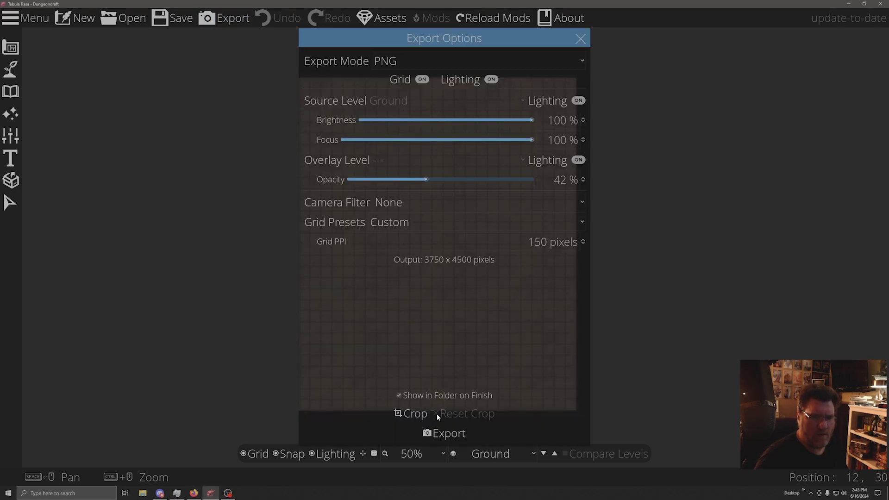
left_click(416, 60)
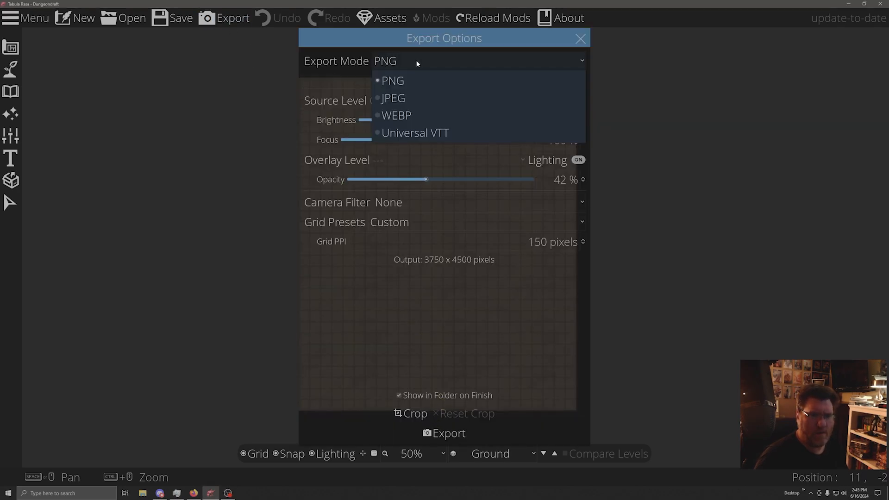
left_click(401, 116)
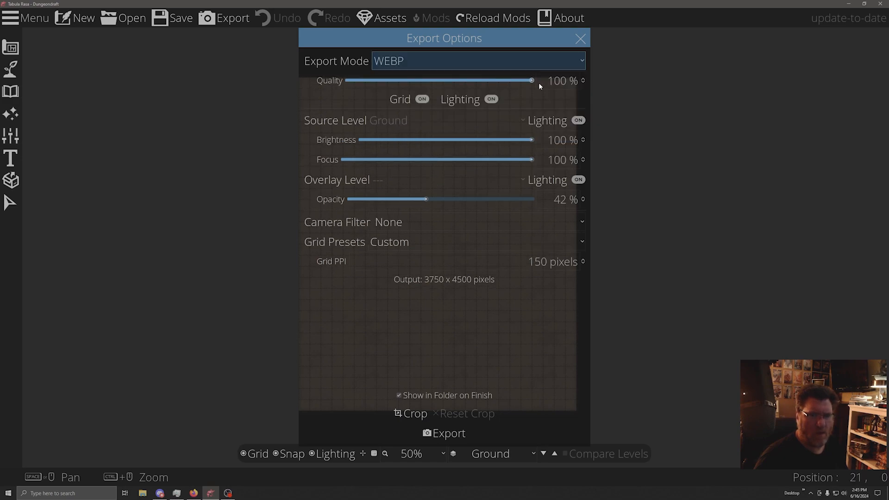
left_click(423, 100)
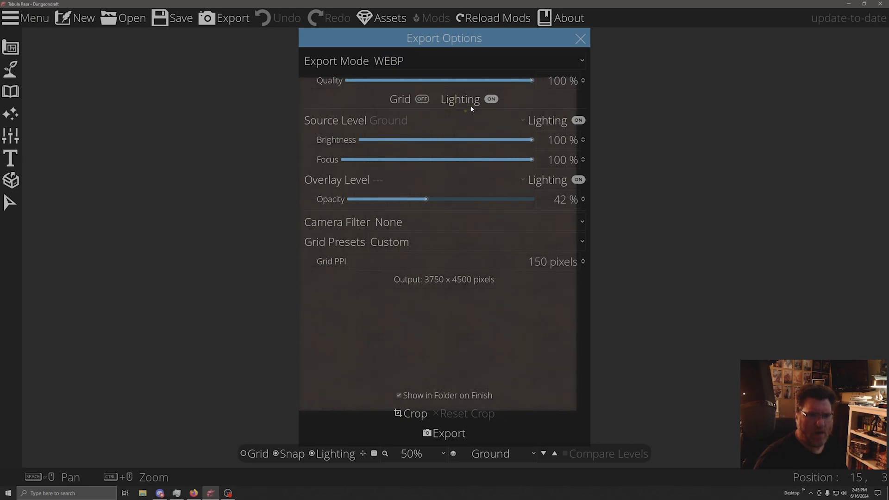
left_click(491, 101)
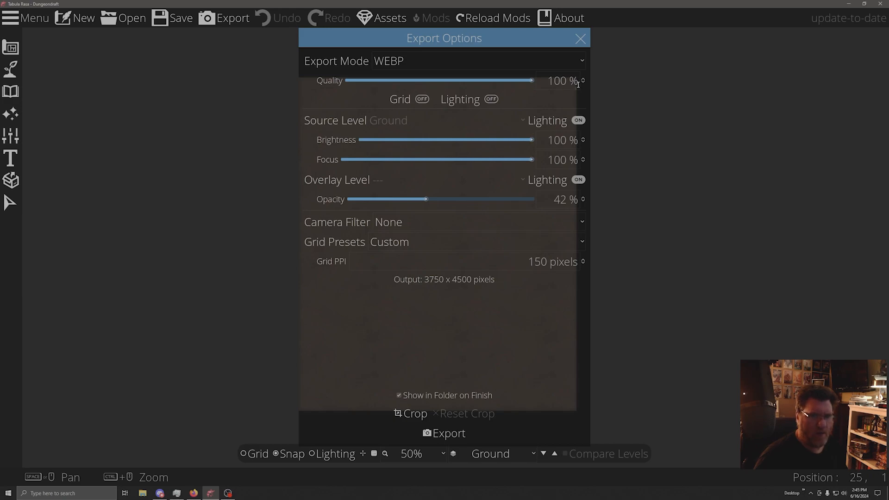
left_click_drag(532, 85, 585, 88)
- Export the map as a WEBP file named Try in the 5E Maps folder and close the export options
left_click(449, 434)
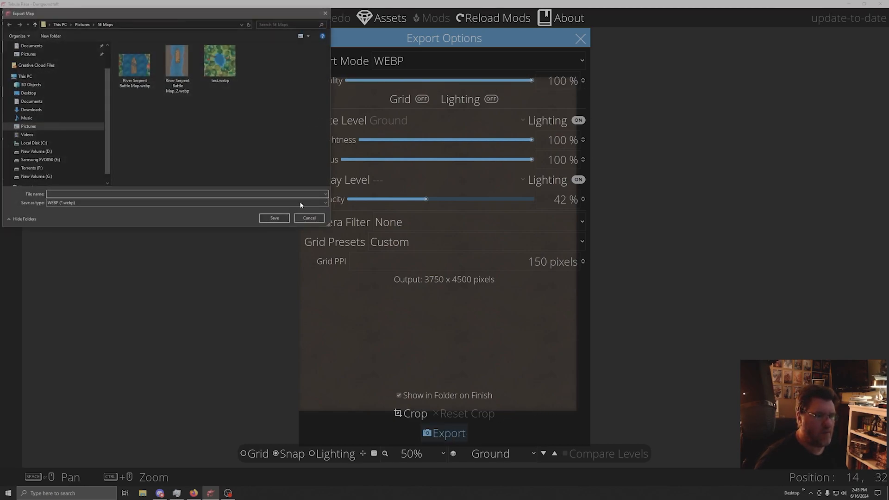
left_click(73, 192)
type("Try")
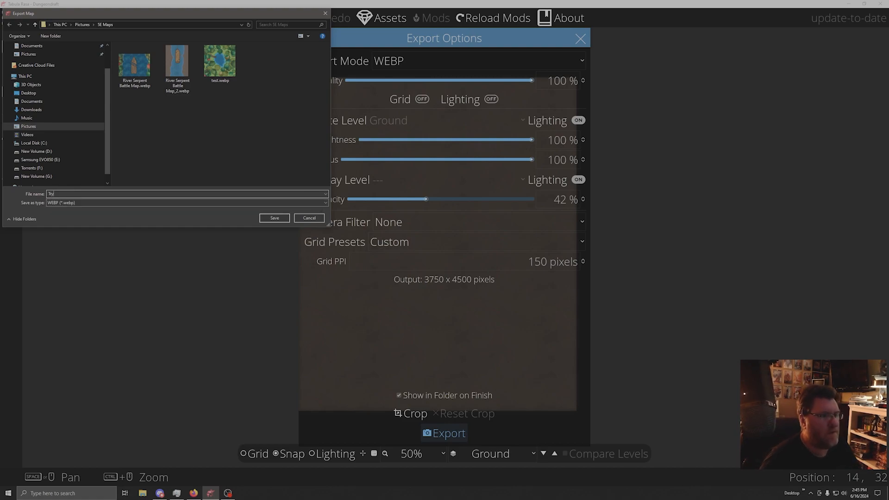
left_click(267, 218)
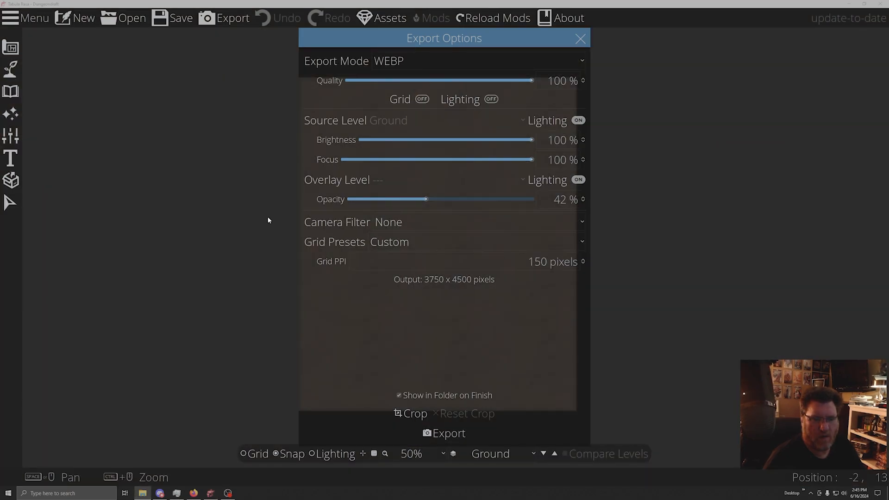
left_click_drag(0, 45, 0, 42)
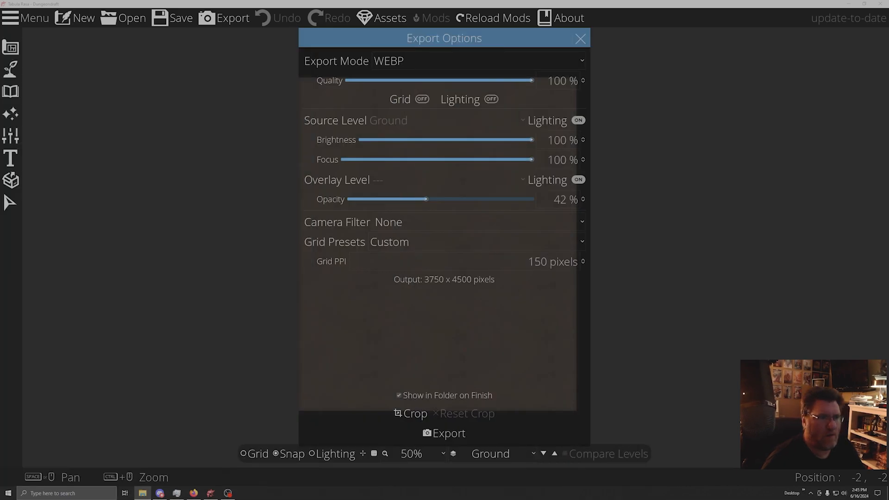
left_click(581, 38)
- Save the map under the name try in the Dungeon Draft saves folder
left_click(167, 18)
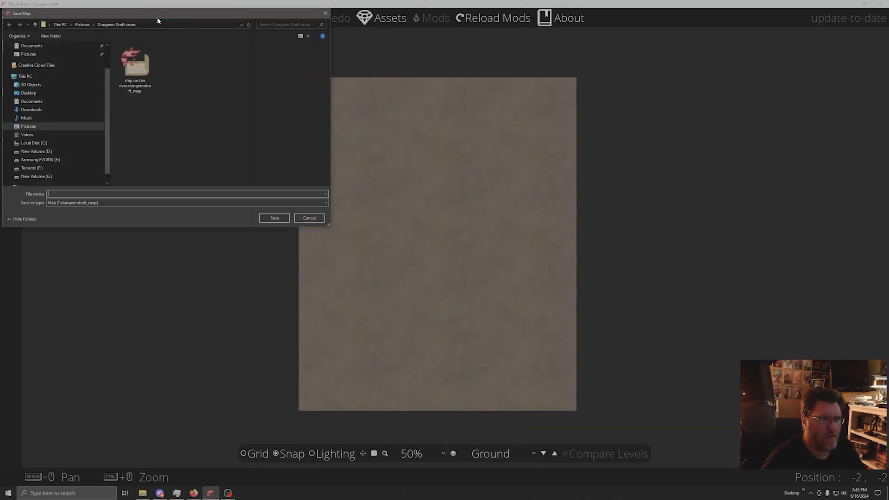
type("try")
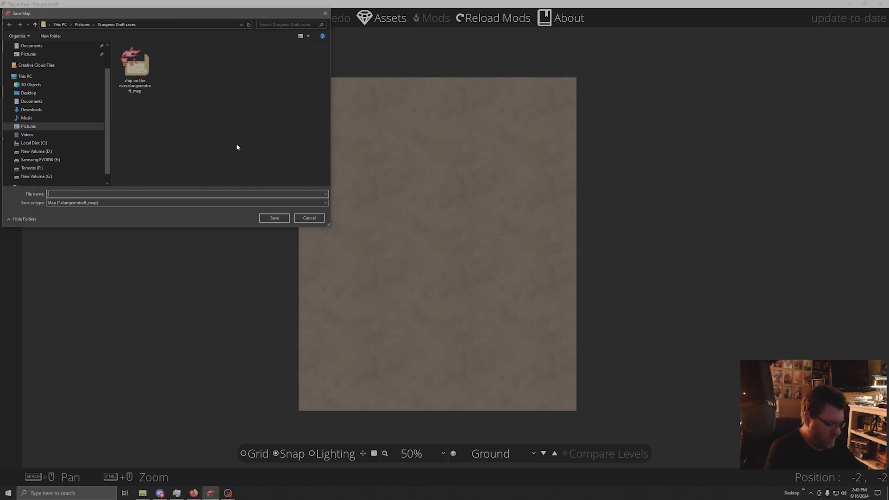
key("Return")
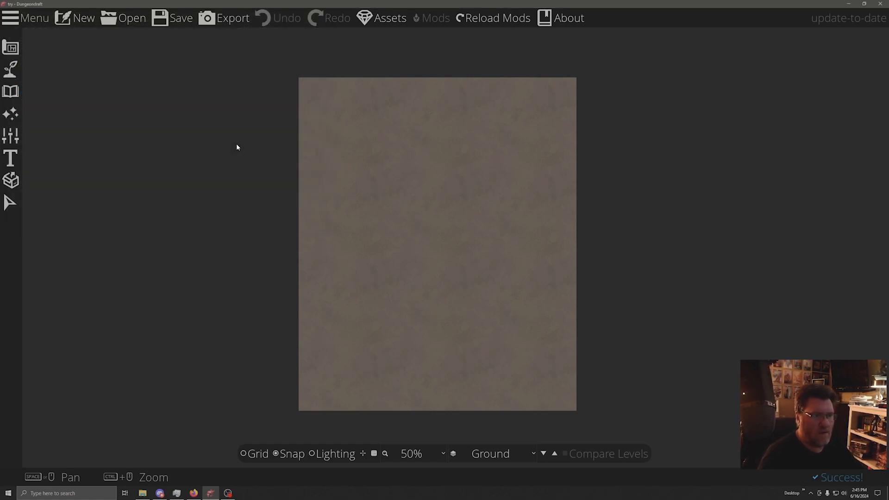
- Set the automatic backup interval to 5 minutes in the preferences, apply it and close them
left_click(10, 19)
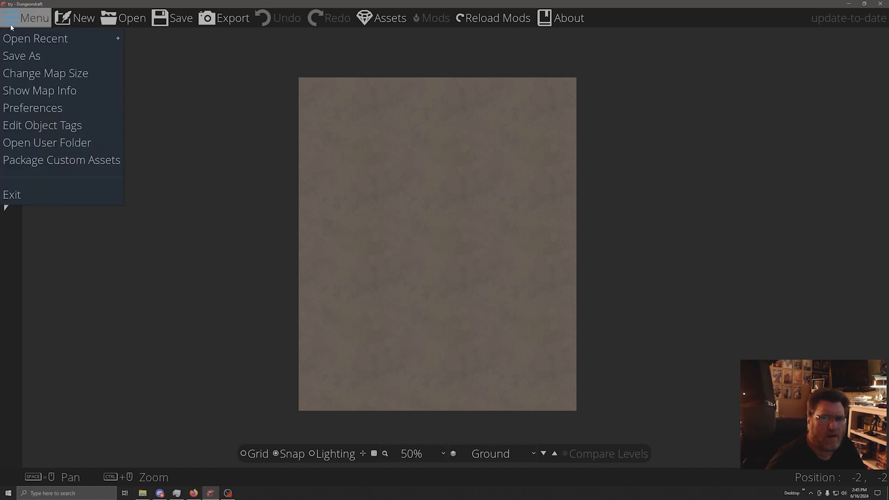
left_click(30, 111)
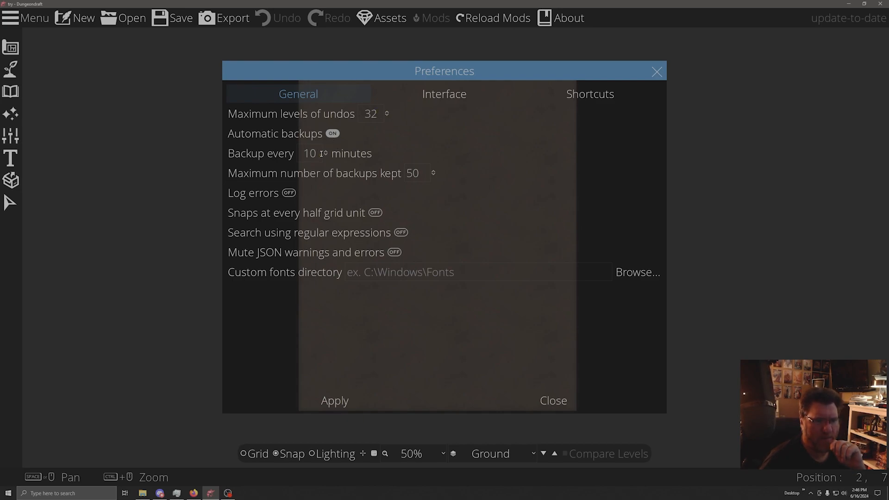
double_click(319, 153)
type("5")
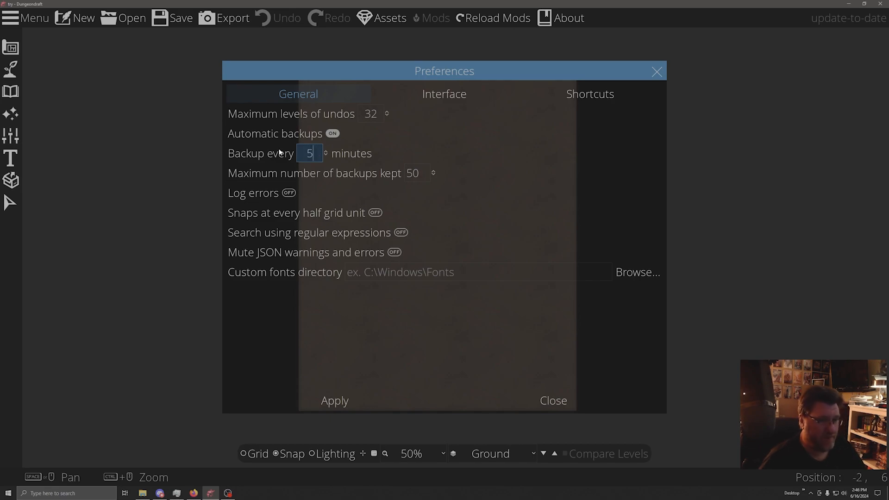
left_click(331, 401)
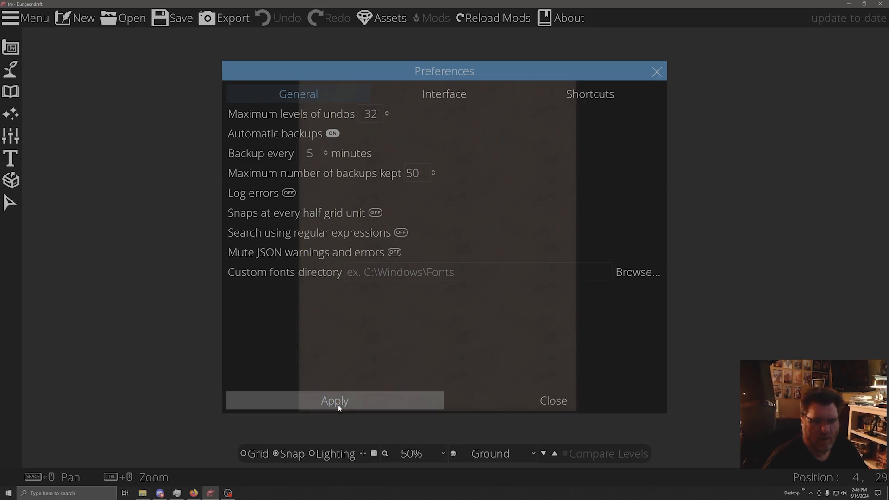
left_click(568, 404)
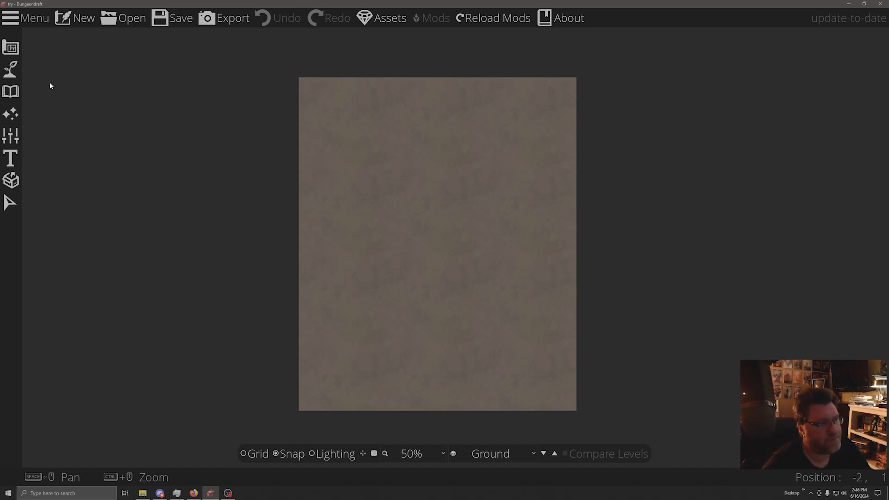
- Replace the Terrain Snow slot of the Terrain Brush with Grassmix Light from the CH - Building terrain pack
left_click(10, 70)
left_click(63, 69)
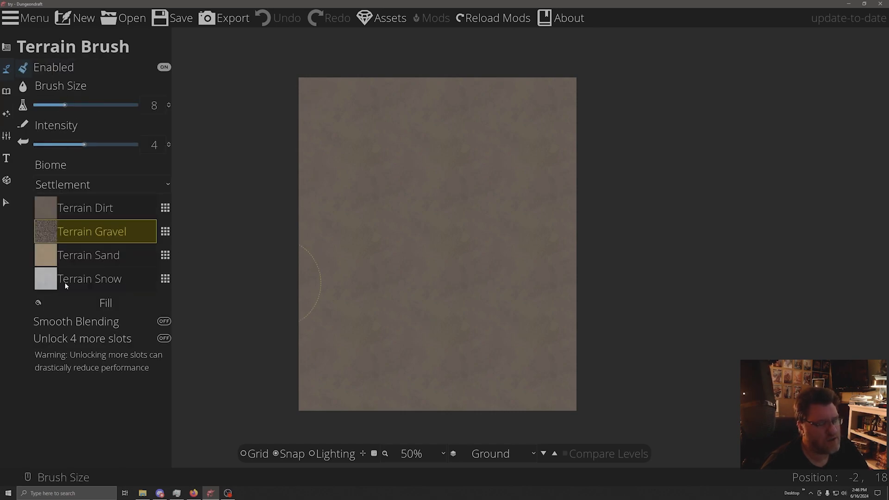
left_click(166, 279)
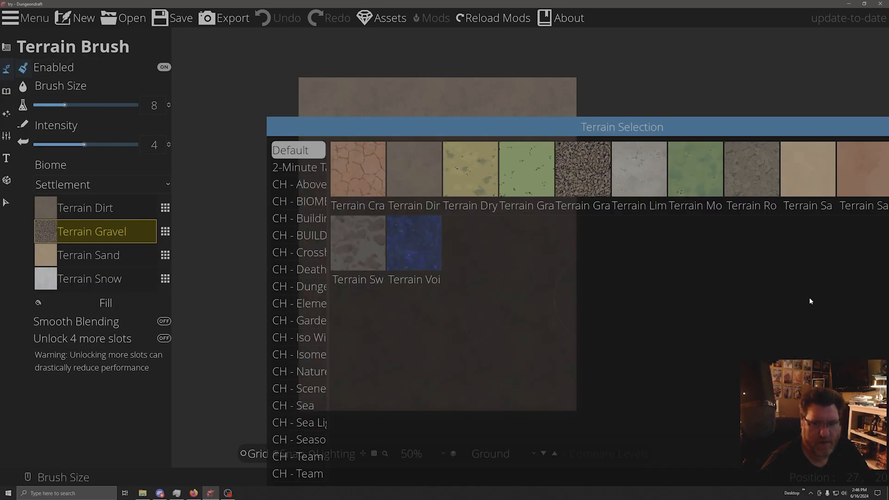
left_click(310, 185)
left_click(308, 201)
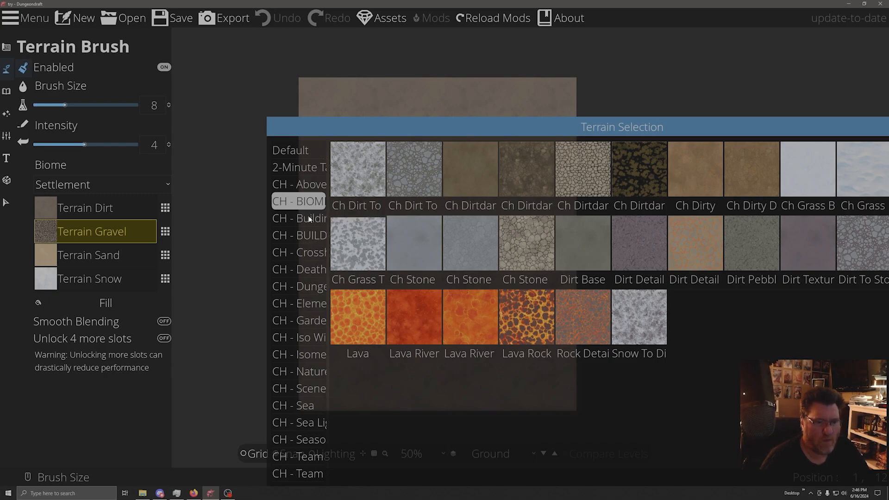
left_click(313, 219)
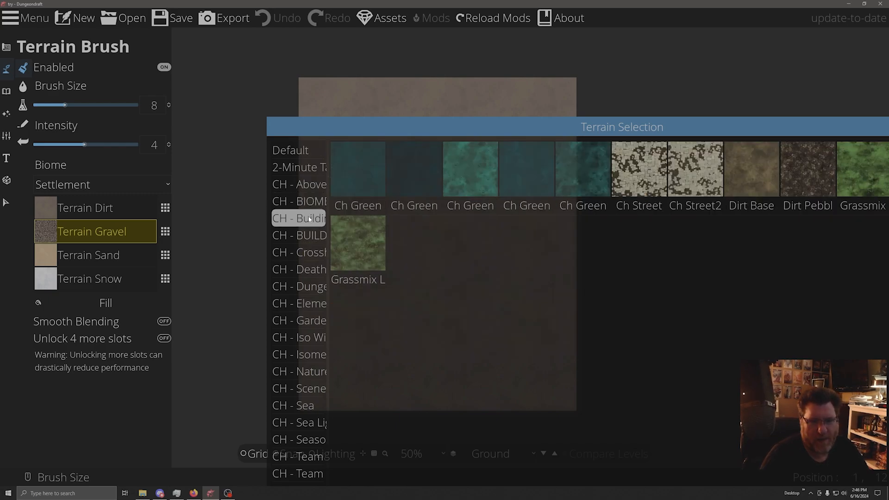
left_click(358, 250)
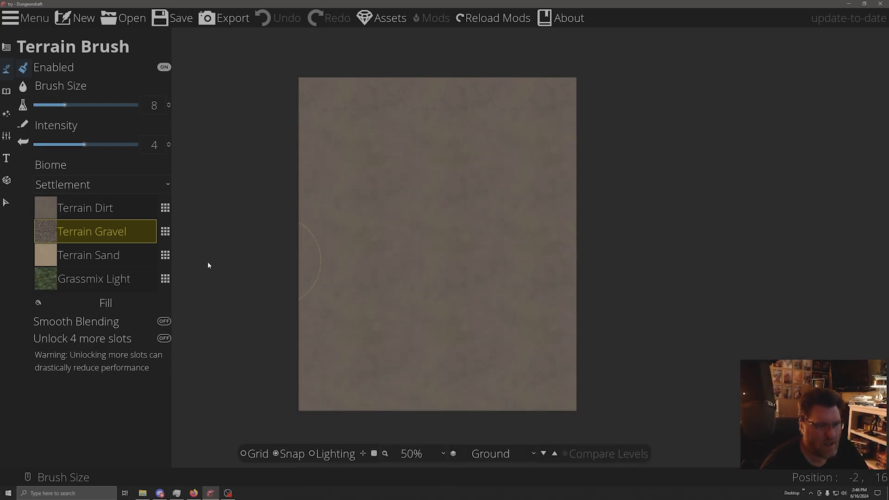
- Fill the whole map with Grassmix Light and turn the grid display on
left_click(95, 279)
left_click(107, 302)
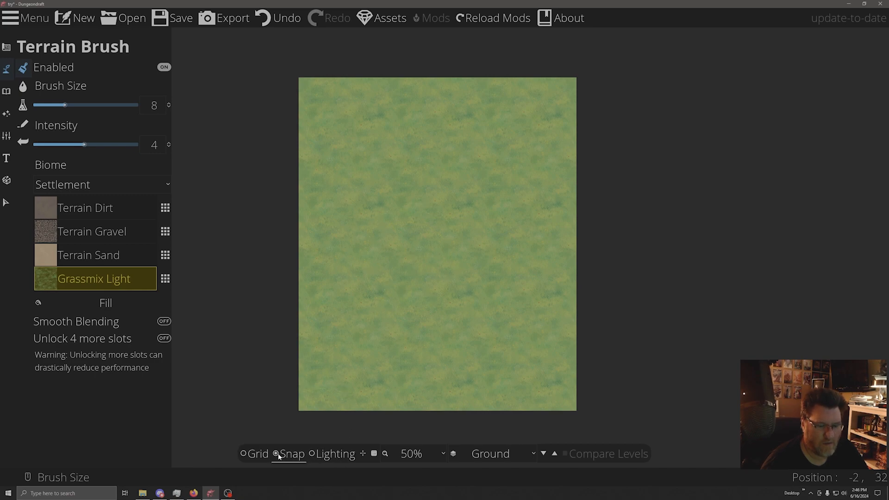
left_click(250, 455)
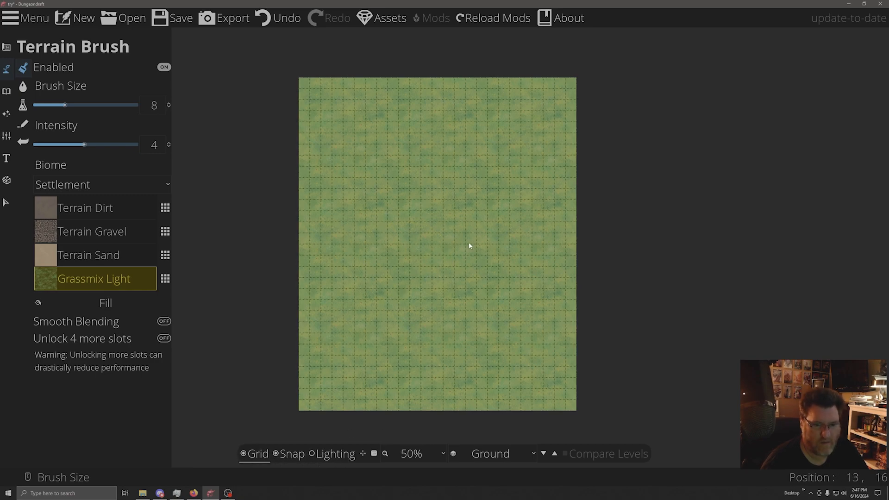
- Swap the Grassmix Light slot to Grassmix Base and fill the map with it
left_click(166, 278)
left_click(862, 164)
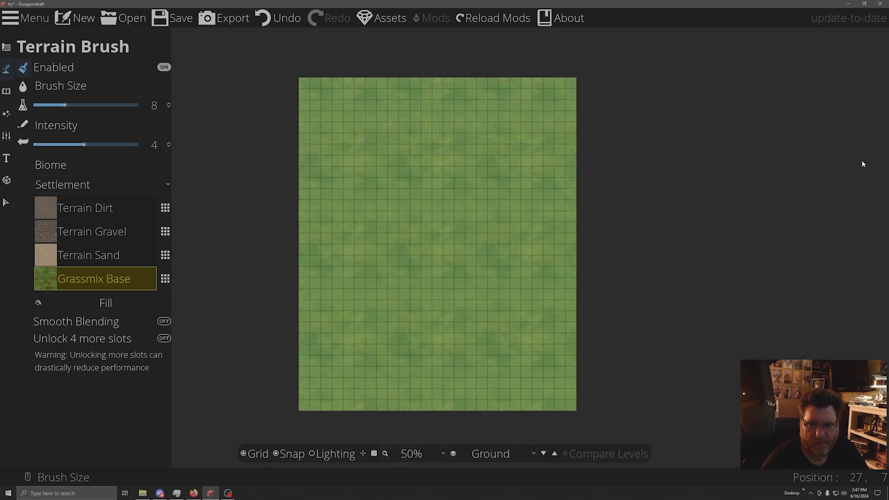
left_click(108, 305)
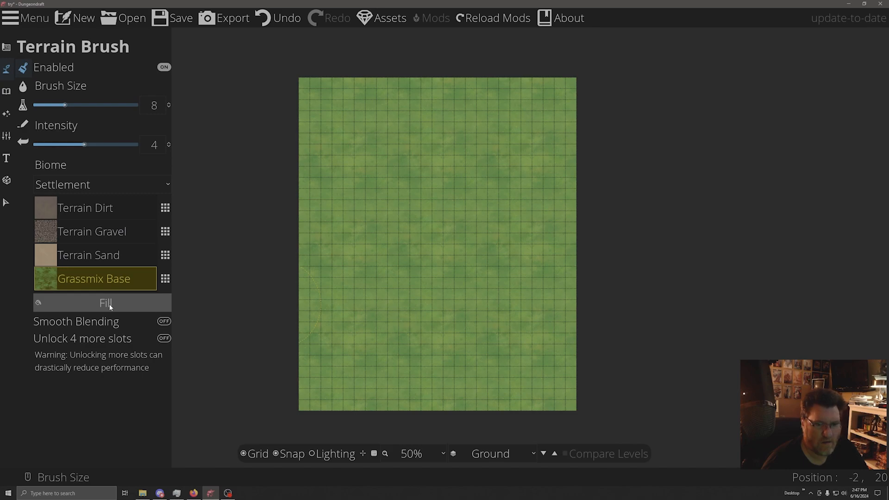
- Try Grassmix Light in the grass slot for comparison and switch back to Grassmix Base
left_click(166, 278)
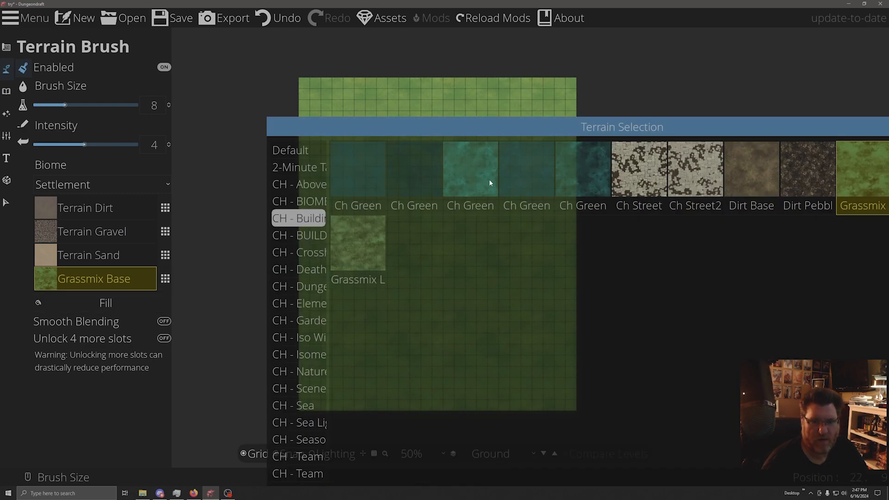
left_click(363, 250)
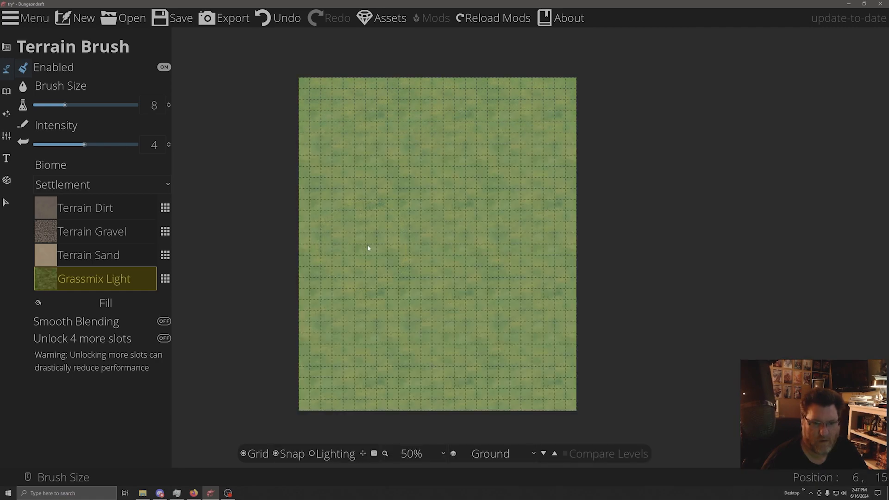
left_click(151, 284)
left_click(850, 170)
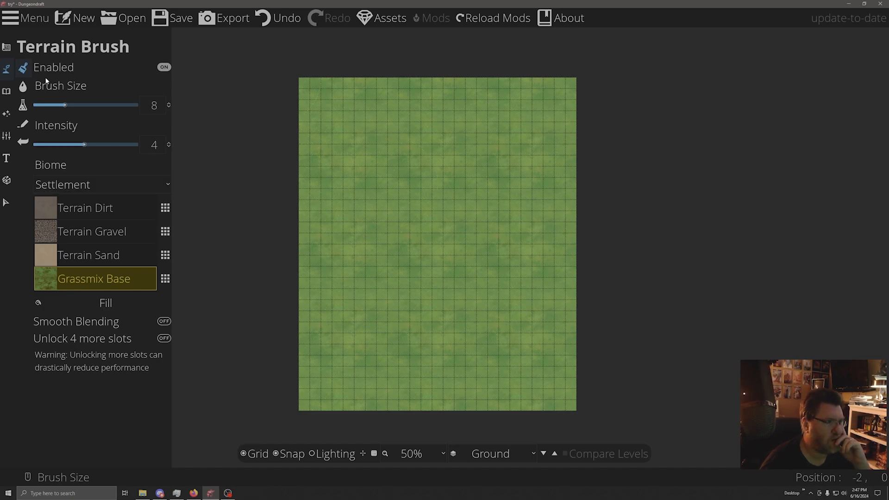
- Set up the Water Brush with a blue deep color and a light blue shallow color, leaving the border enabled
left_click(23, 88)
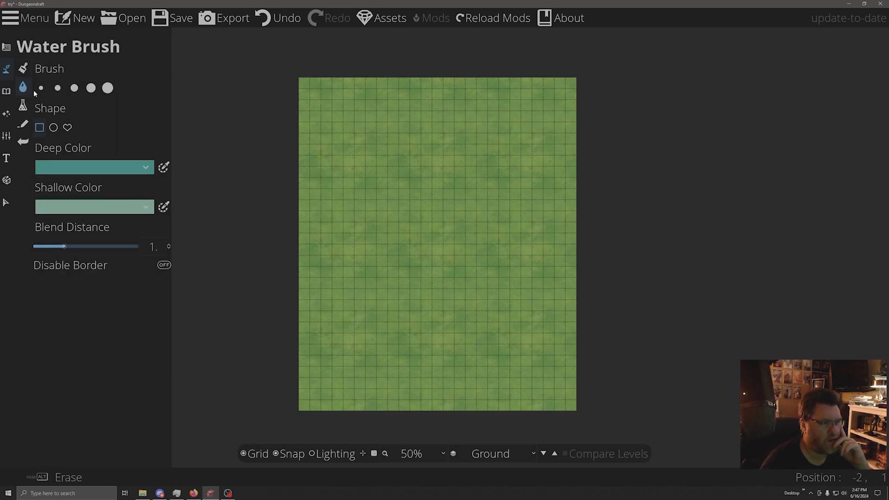
left_click(119, 165)
left_click(83, 184)
left_click(94, 207)
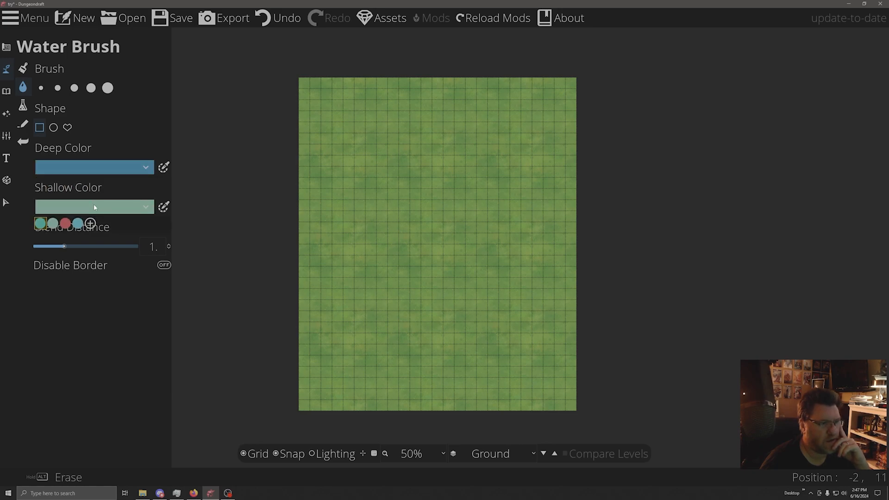
left_click(78, 223)
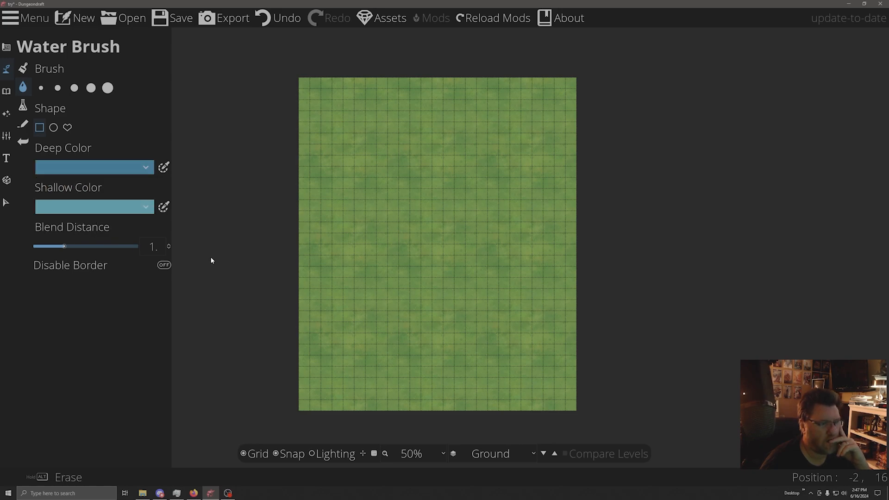
left_click(163, 265)
left_click(163, 266)
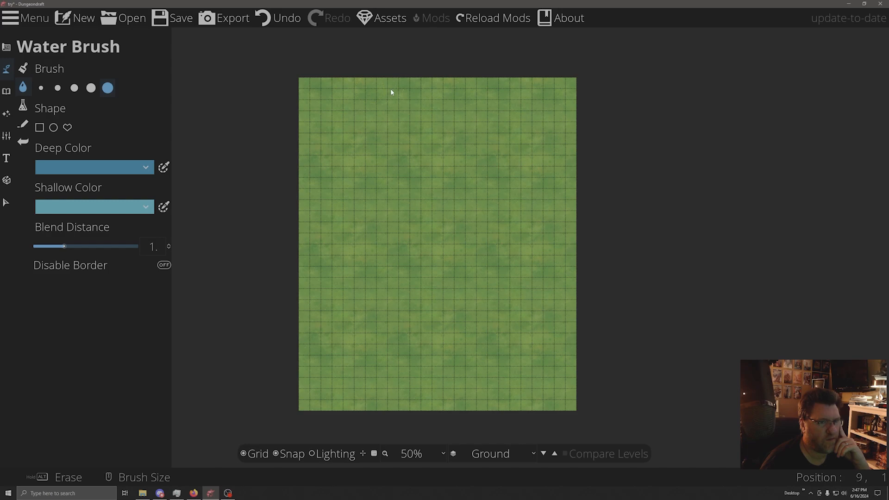
- Paint a wide river from the map's upper edge to its lower edge with the largest water brush, filling leftover islands
mouse_move(352, 82)
left_mouse_down()
mouse_move(539, 76)
mouse_move(467, 89)
mouse_move(466, 102)
mouse_move(384, 120)
mouse_move(371, 133)
mouse_move(391, 166)
mouse_move(357, 110)
mouse_move(363, 246)
mouse_move(377, 278)
left_mouse_up()
mouse_move(412, 141)
left_mouse_down()
mouse_move(428, 204)
mouse_move(401, 221)
mouse_move(471, 122)
mouse_move(501, 108)
mouse_move(428, 212)
mouse_move(407, 197)
mouse_move(395, 324)
mouse_move(383, 349)
mouse_move(421, 392)
mouse_move(416, 423)
mouse_move(465, 418)
mouse_move(447, 393)
mouse_move(473, 333)
mouse_move(450, 191)
mouse_move(436, 440)
mouse_move(419, 246)
mouse_move(402, 274)
left_mouse_up()
left_click_drag(435, 324, 477, 324)
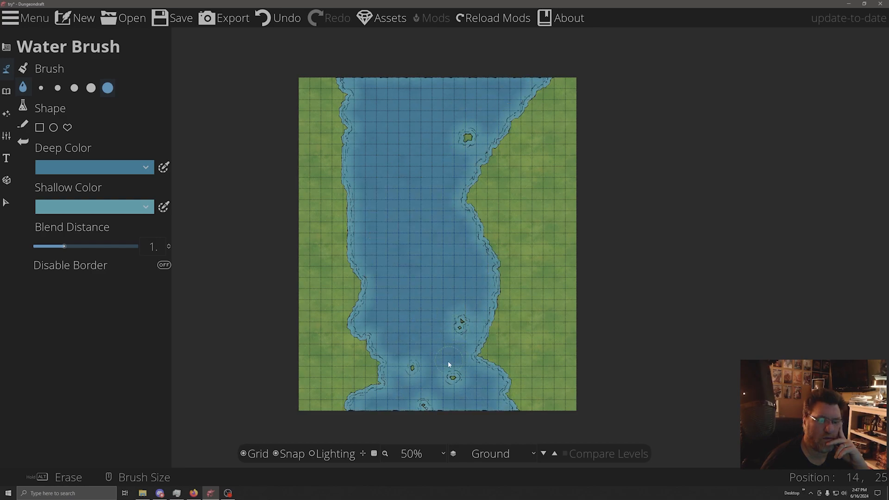
mouse_move(459, 394)
left_mouse_down()
mouse_move(425, 377)
mouse_move(424, 360)
mouse_move(465, 289)
mouse_move(454, 199)
mouse_move(504, 138)
mouse_move(490, 279)
mouse_move(503, 389)
mouse_move(530, 117)
mouse_move(500, 279)
mouse_move(498, 238)
mouse_move(472, 299)
left_mouse_up()
left_click_drag(458, 211, 474, 185)
left_click_drag(467, 142, 473, 133)
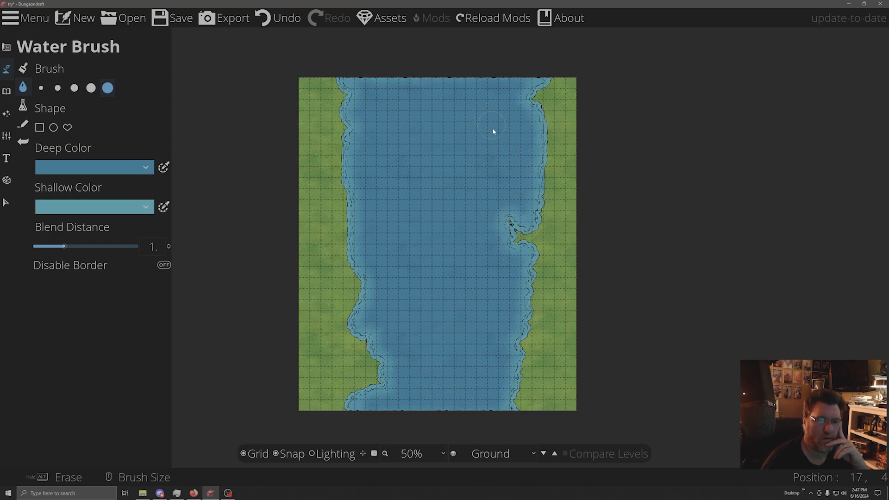
- Reshape both river banks with the water brush, adding a bulge on the left bank and widening the river's lower right side
mouse_move(412, 337)
left_mouse_down()
mouse_move(372, 392)
mouse_move(376, 406)
left_mouse_up()
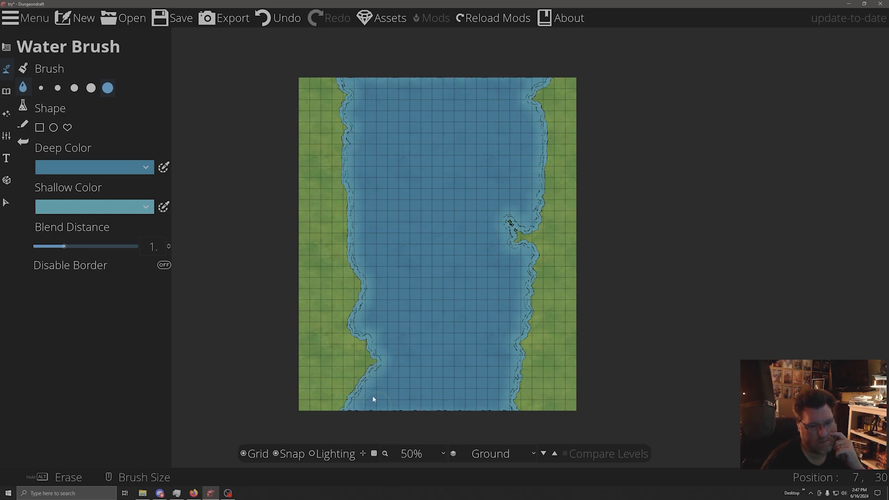
mouse_move(361, 173)
left_mouse_down()
mouse_move(347, 175)
mouse_move(345, 212)
left_mouse_up()
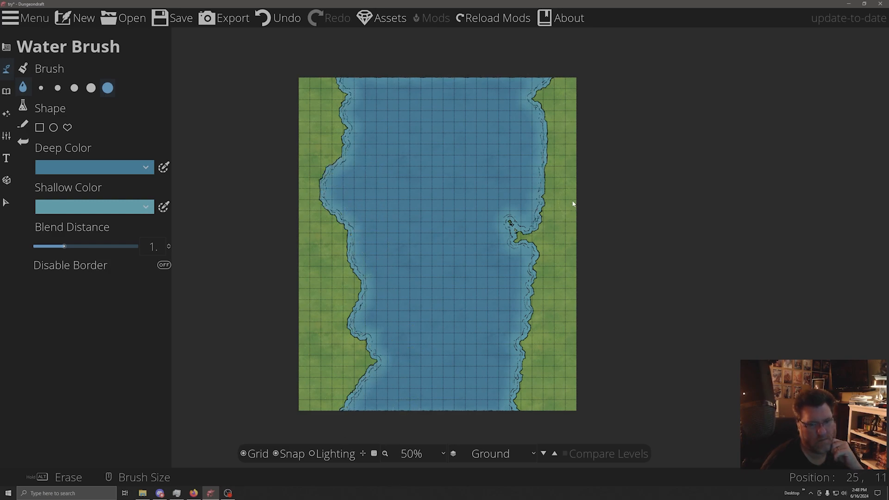
mouse_move(537, 356)
left_mouse_down()
mouse_move(559, 358)
mouse_move(582, 389)
left_mouse_up()
left_click_drag(543, 385, 519, 377)
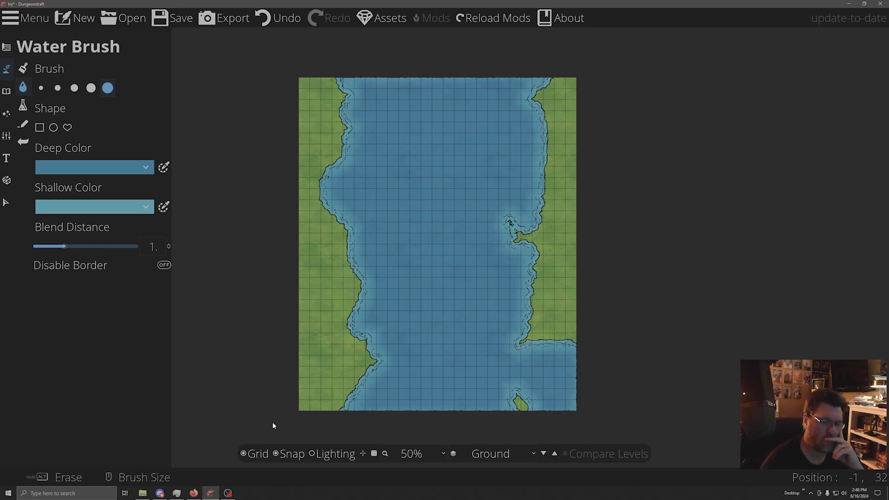
mouse_move(500, 384)
left_mouse_down()
mouse_move(533, 338)
mouse_move(564, 349)
mouse_move(501, 386)
left_mouse_up()
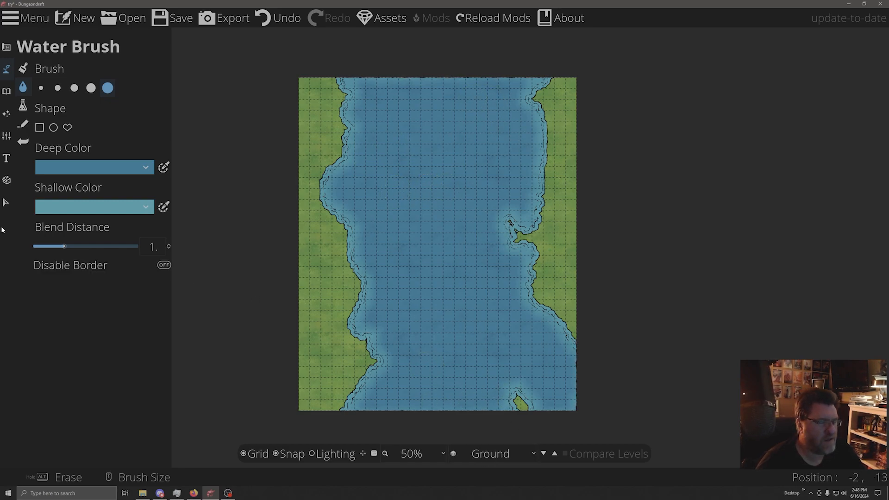
- Paint patches of Terrain Gravel on the riverbed with Smooth Blending on, using brush size 8 and intensity 4
left_click(24, 108)
left_click(26, 71)
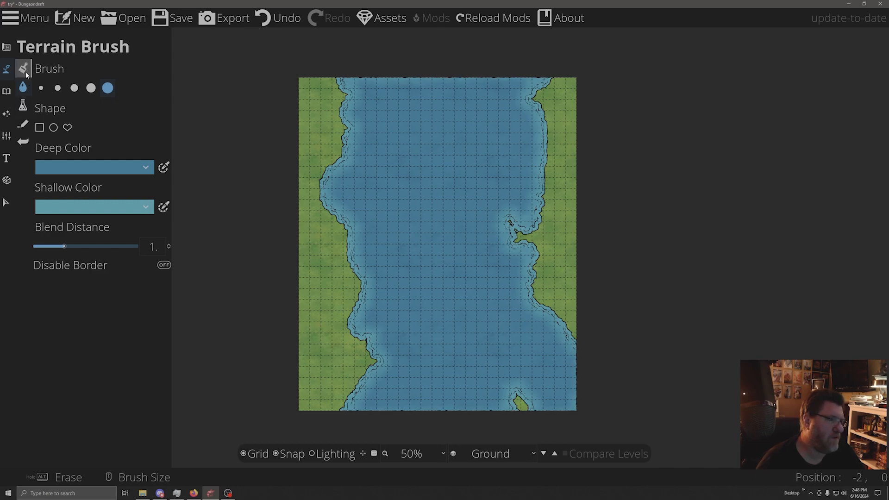
left_click(108, 234)
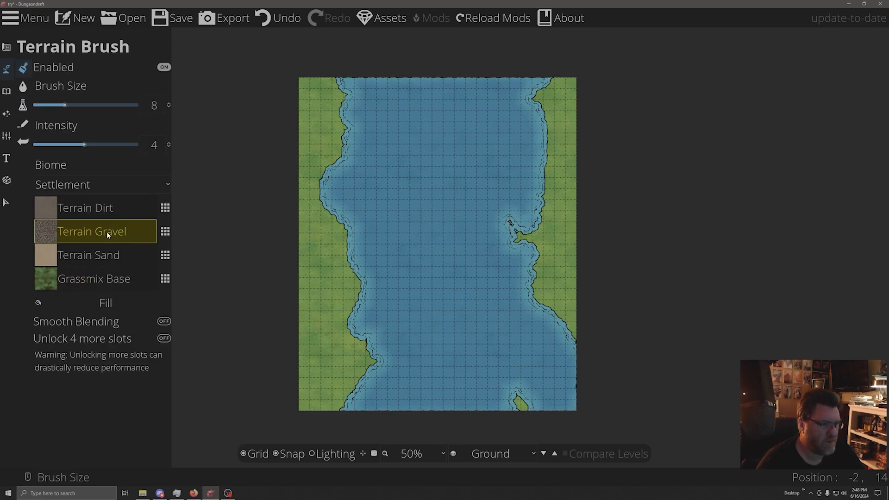
left_click(162, 322)
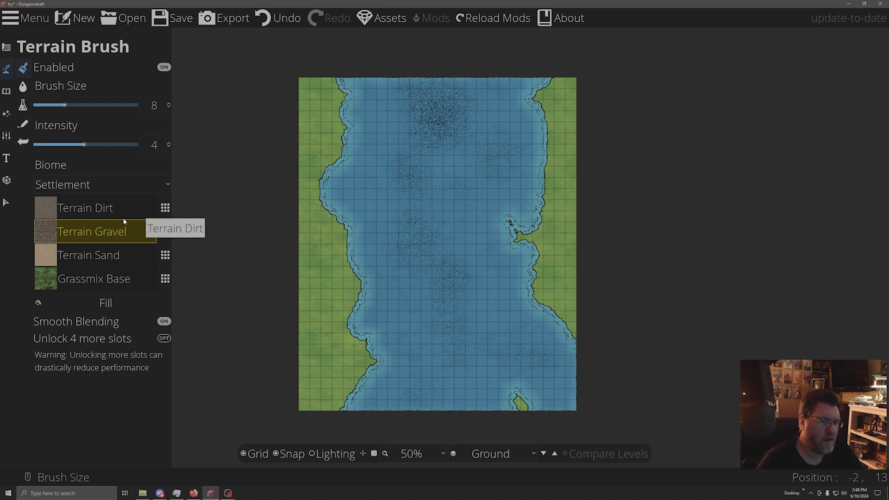
- Search the Path Tool library for "rock" and choose the brown scattered-rocks path
left_click(22, 124)
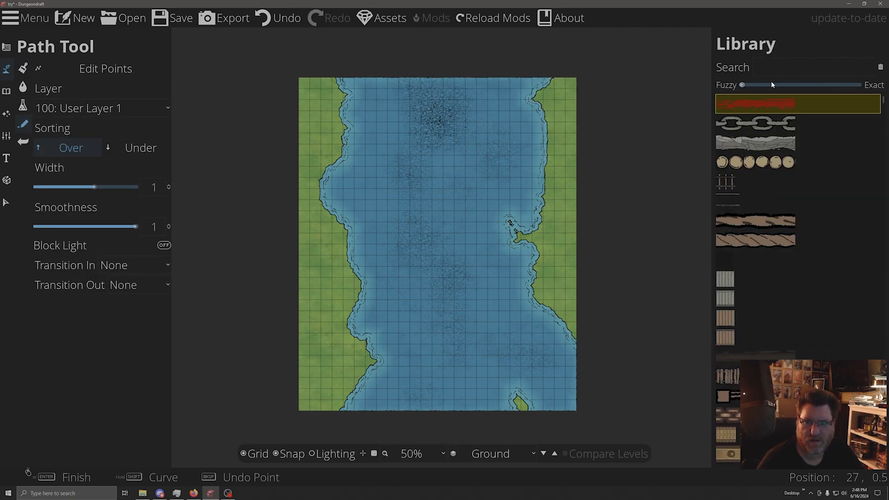
left_click(782, 69)
type("rock")
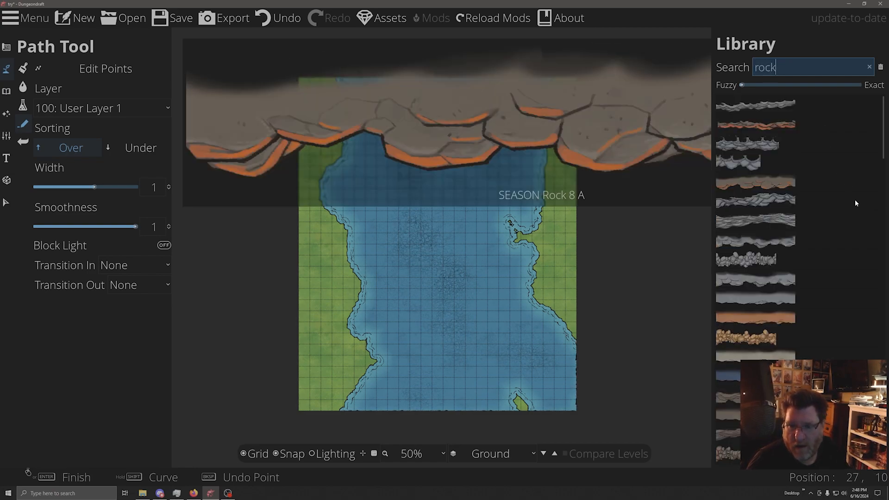
scroll(857, 205, "down", 5)
scroll(860, 211, "down", 8)
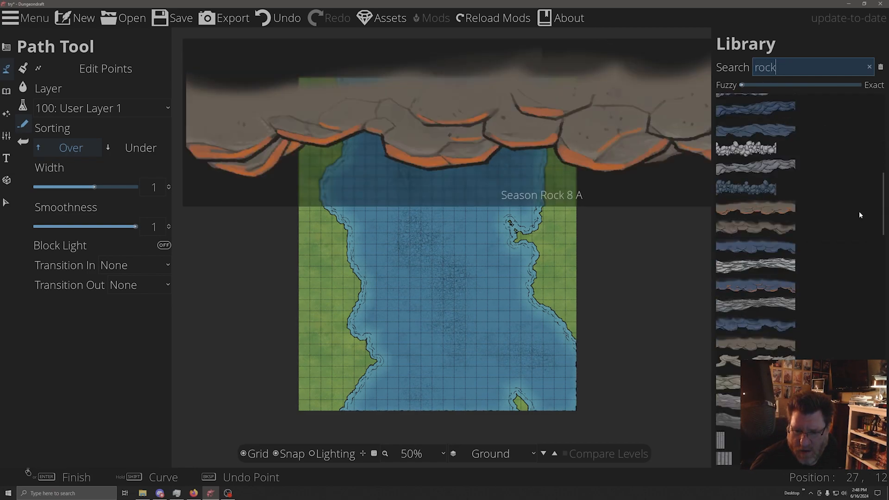
scroll(861, 223, "down", 8)
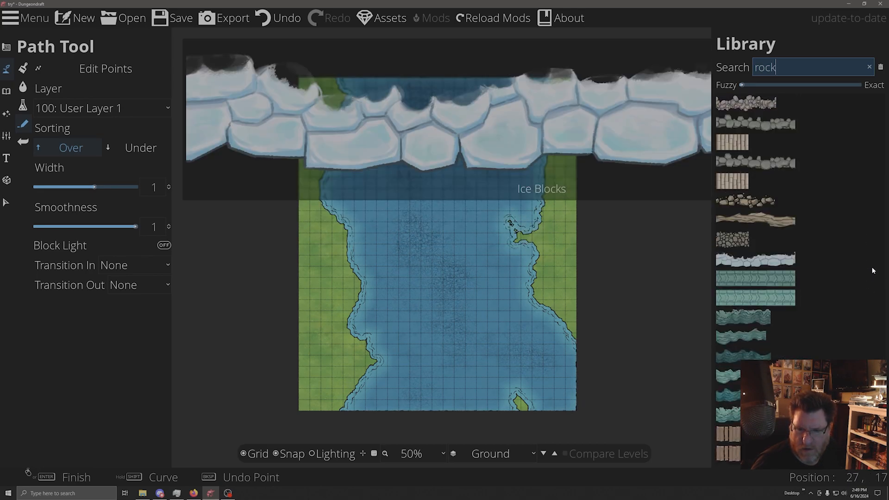
left_click(745, 202)
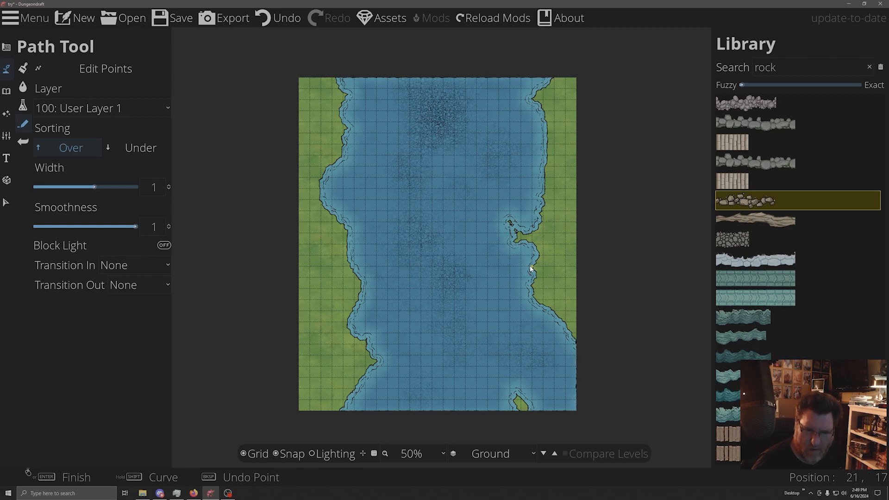
- Set the path's Transition In to Grow and its Transition Out to Shrink
left_click(142, 264)
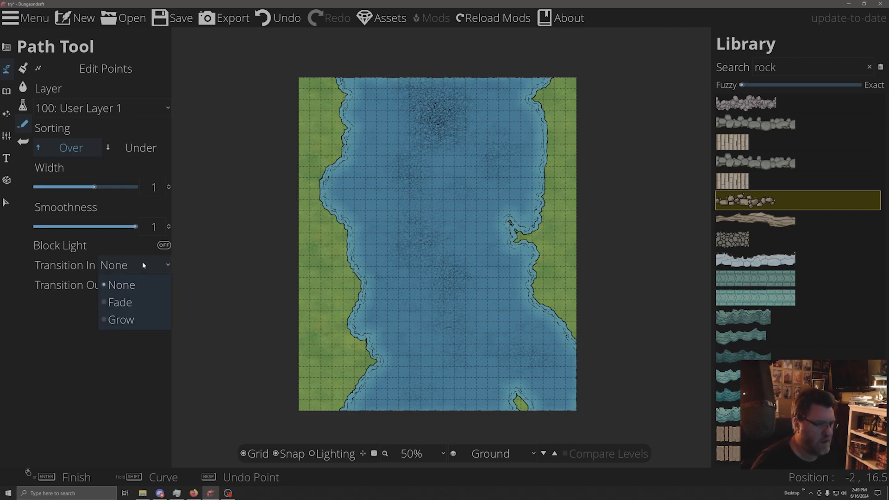
left_click(134, 321)
left_click(151, 296)
left_click(139, 343)
- Line the small peninsula on the right bank with two rock paths at width 1 on User Layer 1
left_click_drag(548, 260, 539, 251)
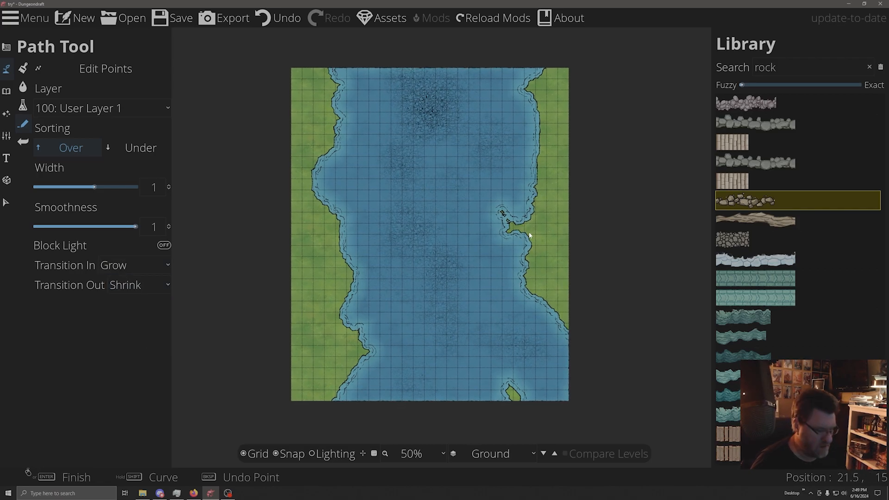
scroll(529, 235, "up", 4)
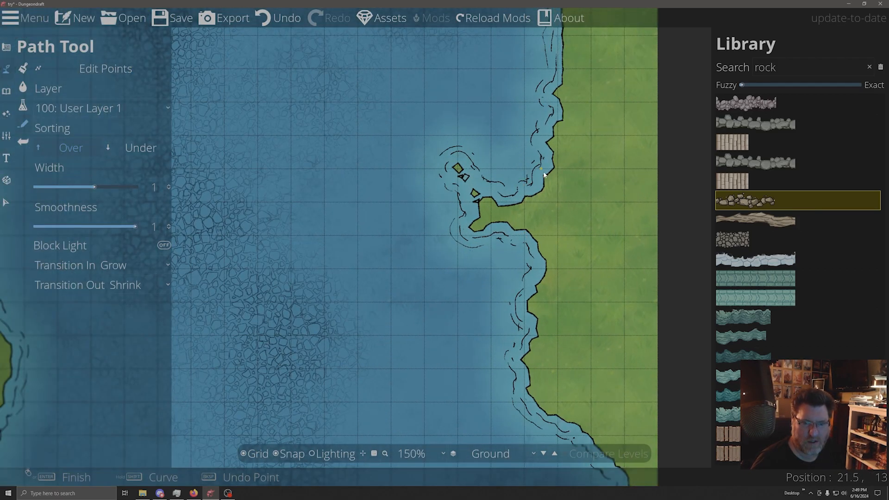
left_click(543, 174)
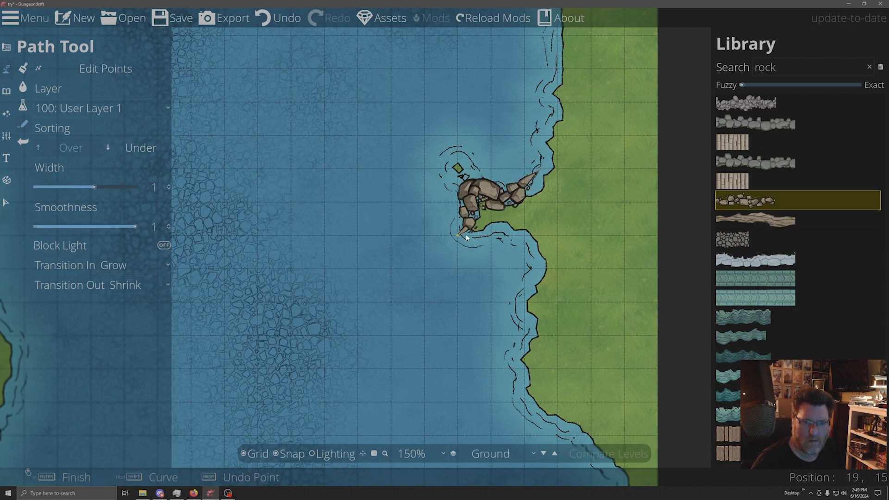
left_click(493, 241)
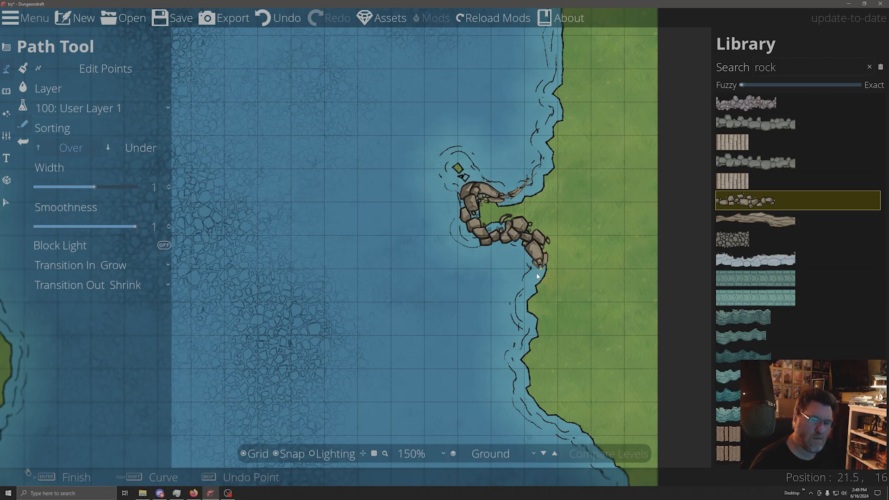
right_click(538, 274)
left_click(543, 158)
left_click(541, 182)
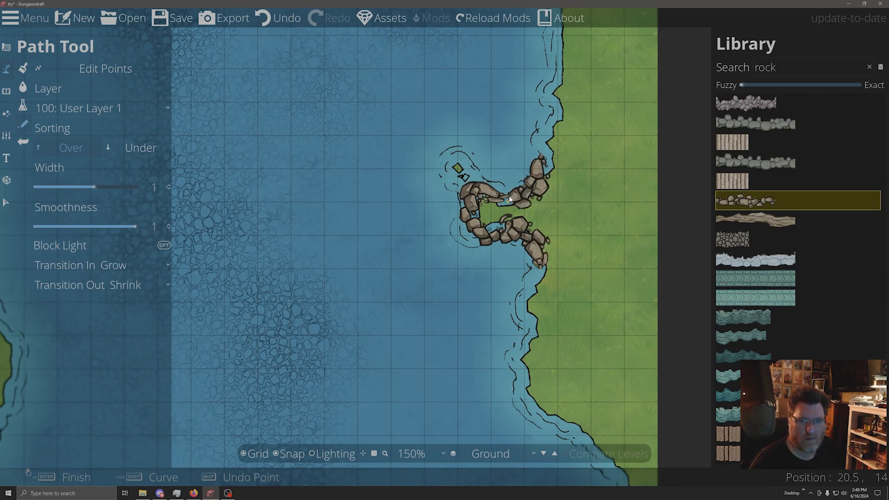
right_click(506, 199)
- Trace the point on the lower left bank with a thinner rock path at width 0.38
left_click_drag(504, 336, 698, 238)
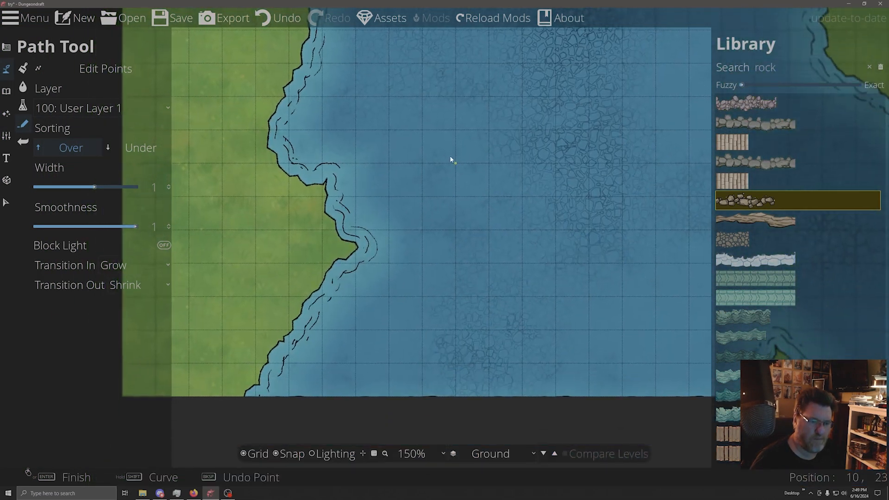
left_click_drag(93, 187, 70, 187)
left_click(318, 156)
left_click(343, 154)
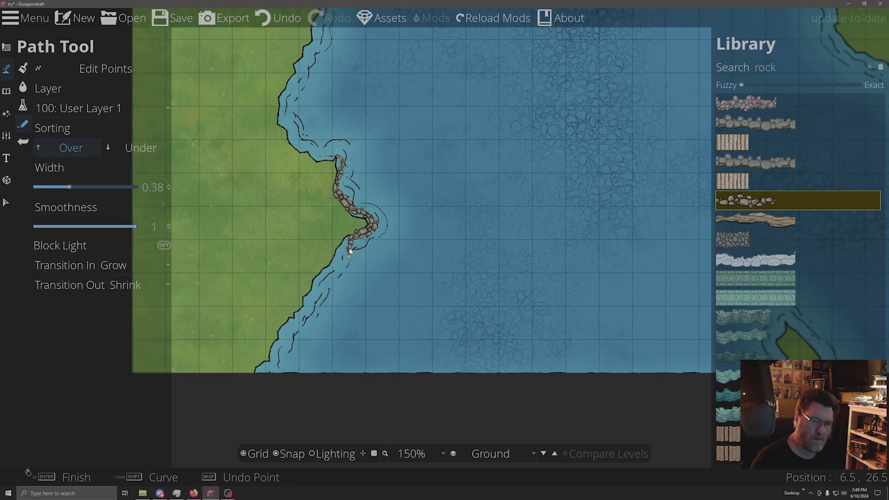
right_click(350, 252)
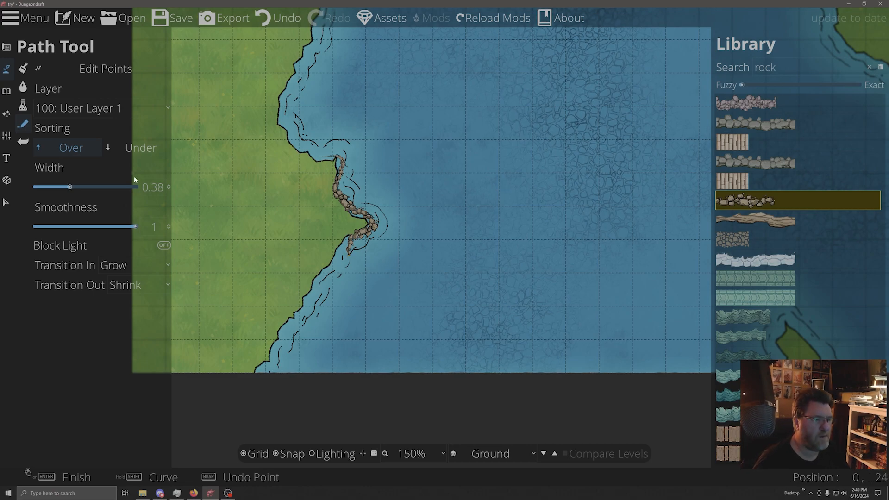
- Switch to the Below Water layer, disable snap and grid, and add a submerged rock path beside the left bank's point
left_click(70, 109)
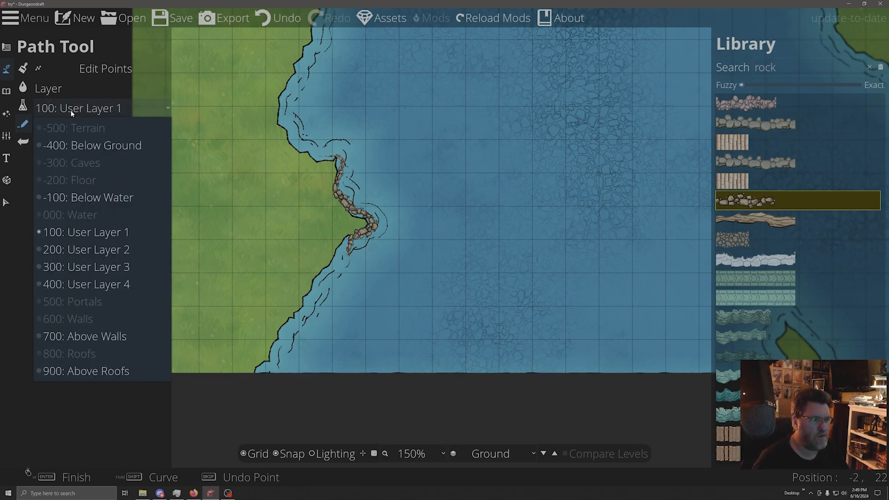
left_click(94, 198)
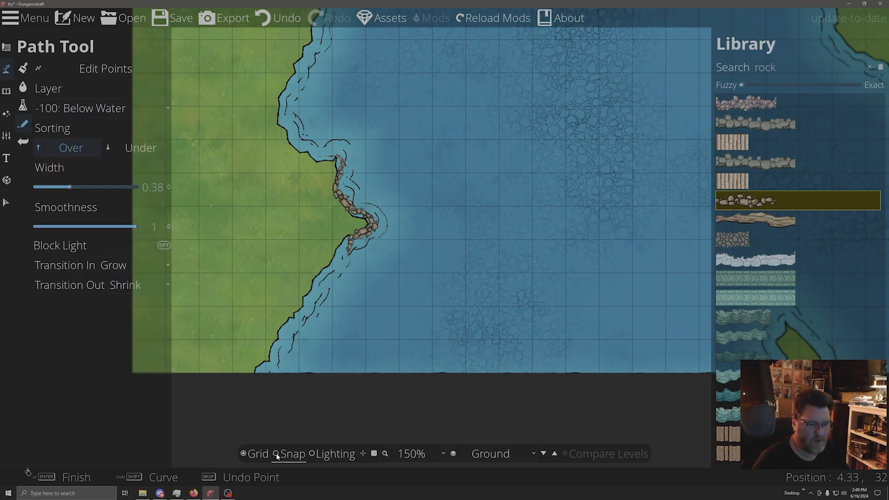
left_click(248, 454)
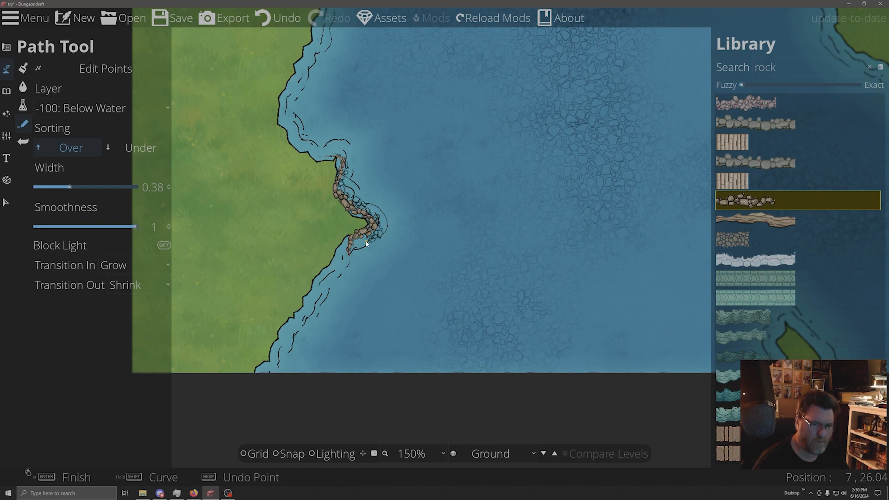
right_click(343, 255)
- Draw submerged rock paths along the right bank's lower bend and around the rocky peninsula
left_click_drag(595, 209, 166, 348)
left_click_drag(288, 147, 265, 283)
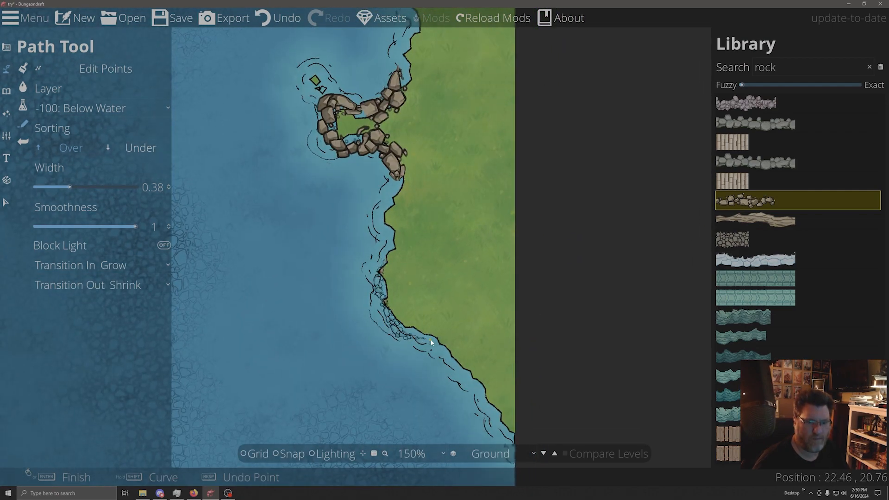
right_click(400, 151)
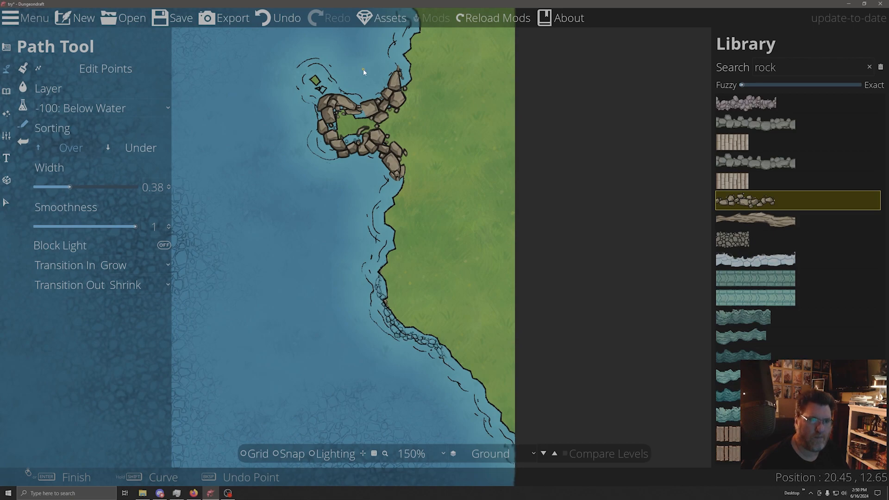
left_click(390, 84)
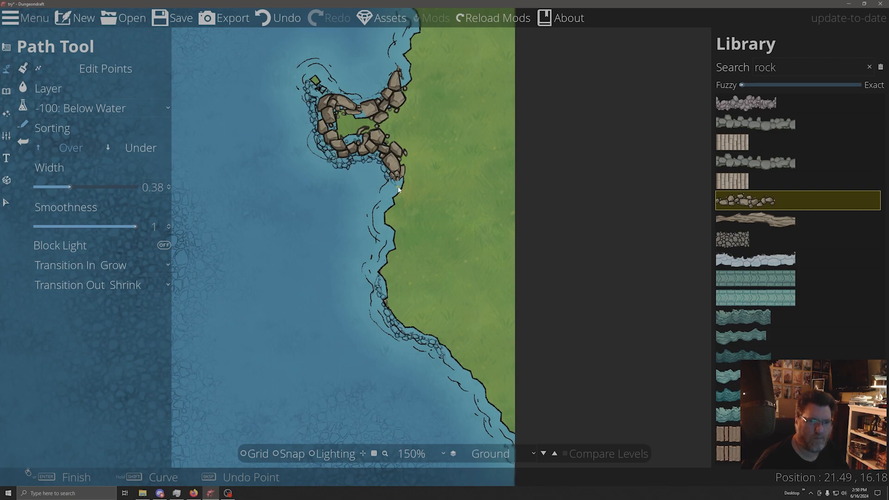
- Line the outcrop near the map's upper right bank with rock paths on the Below Water layer
left_click_drag(305, 122, 517, 402)
left_click_drag(470, 237, 386, 320)
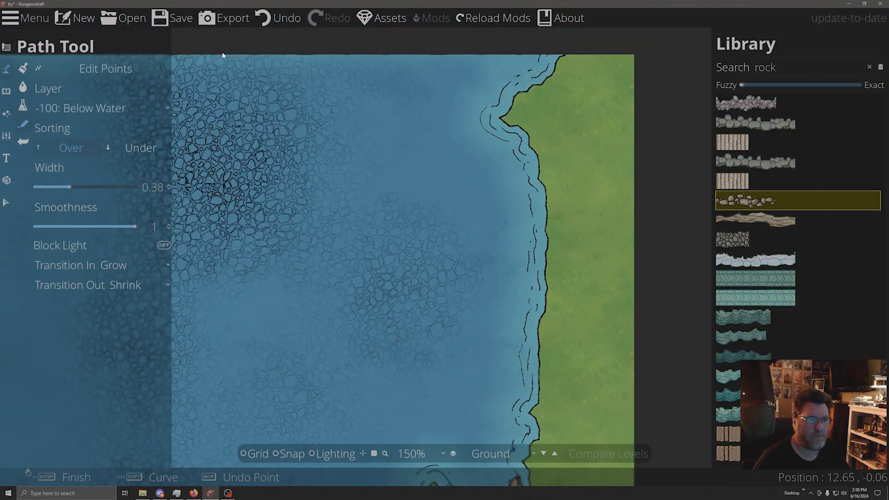
left_click(530, 86)
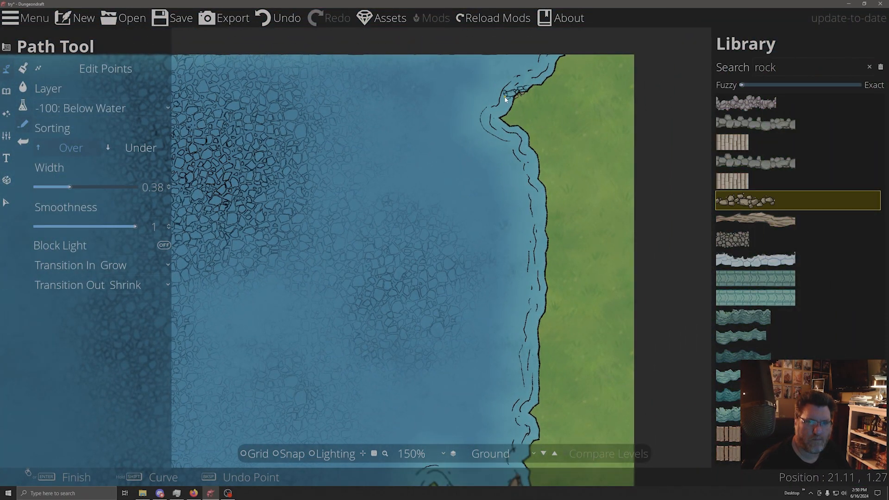
left_click(485, 123)
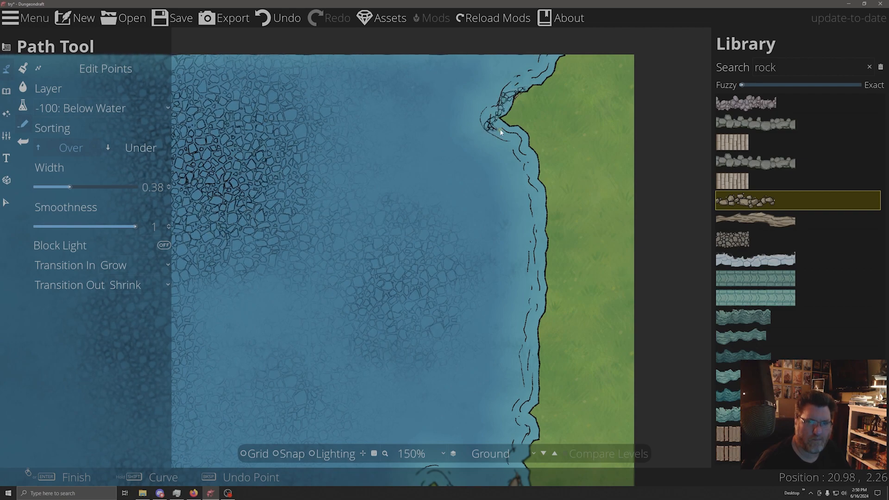
left_click(531, 147)
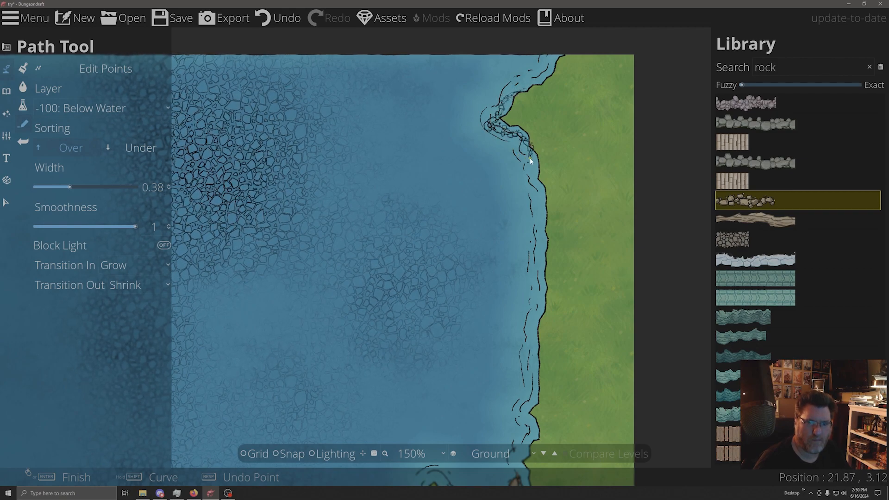
left_click(535, 182)
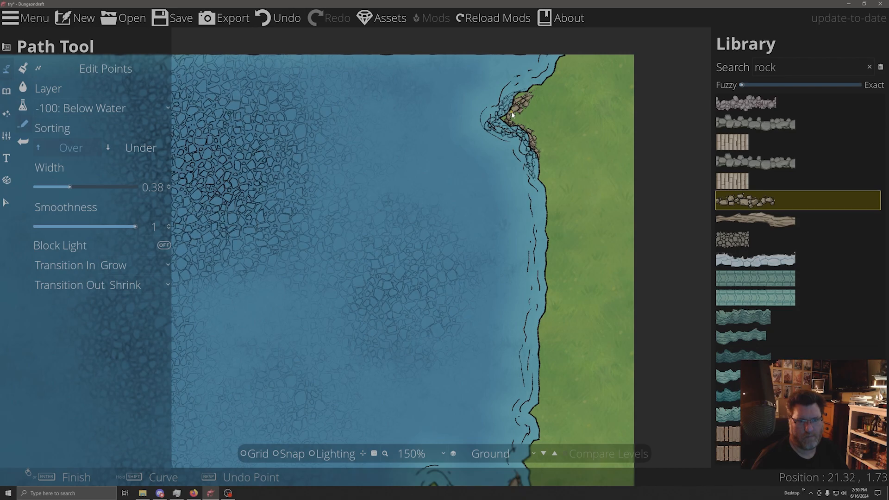
- Add small rocks on the Below Water layer across the grassy interior of the right bank's peninsula
left_click_drag(398, 350, 376, 65)
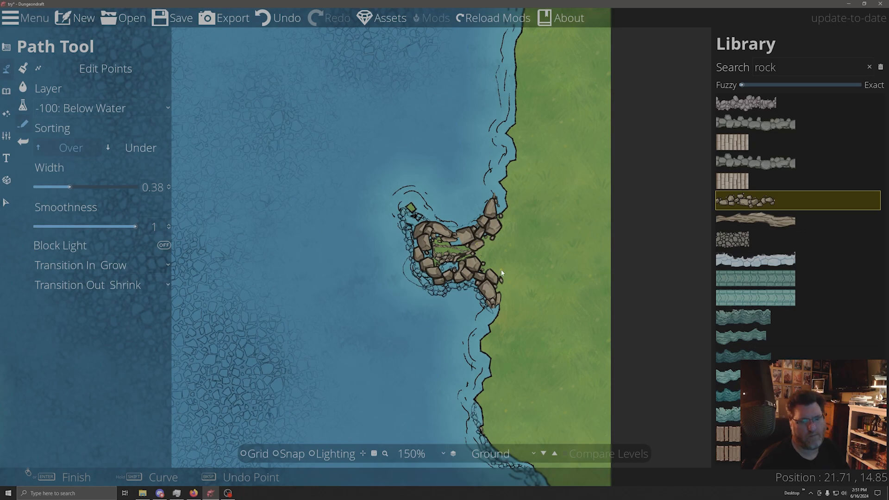
left_click_drag(373, 287, 589, 43)
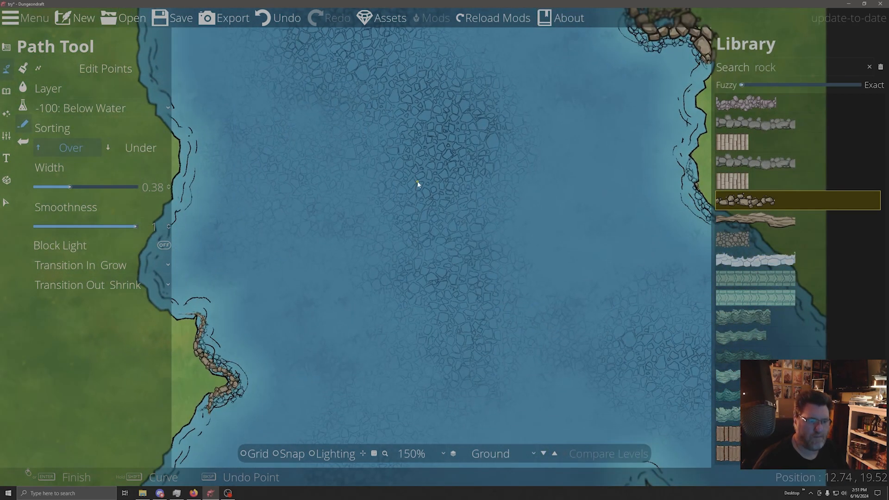
left_click_drag(437, 230, 317, 0)
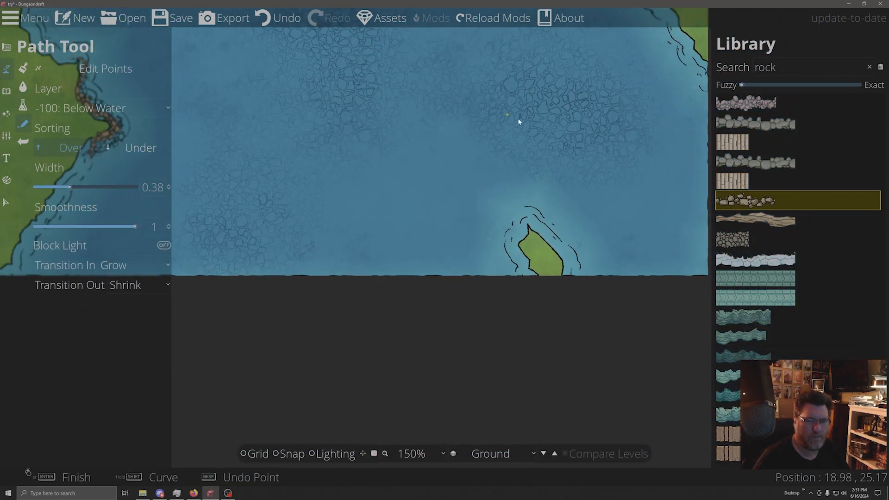
- Ring the small grassy island at the map's lower edge with submerged Rocks Edge paths
mouse_move(530, 229)
left_mouse_down()
mouse_move(520, 260)
mouse_move(538, 278)
left_mouse_up()
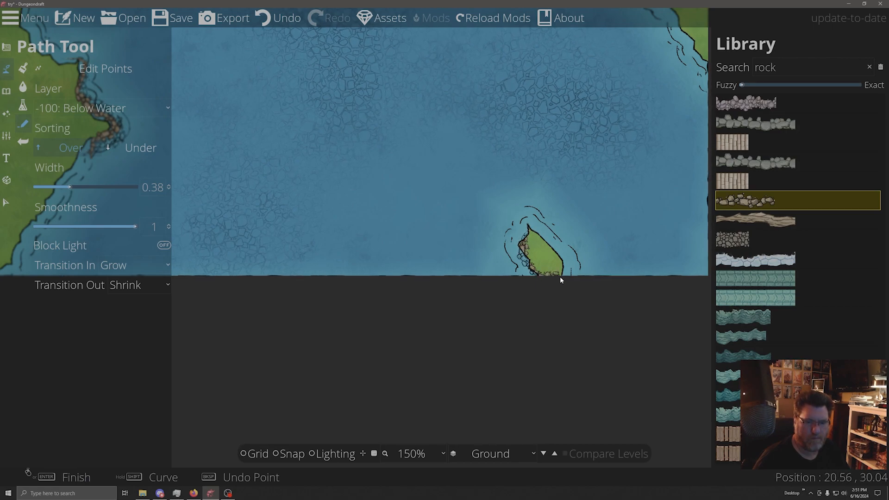
mouse_move(571, 263)
left_mouse_down()
mouse_move(524, 225)
mouse_move(518, 246)
mouse_move(537, 274)
left_mouse_up()
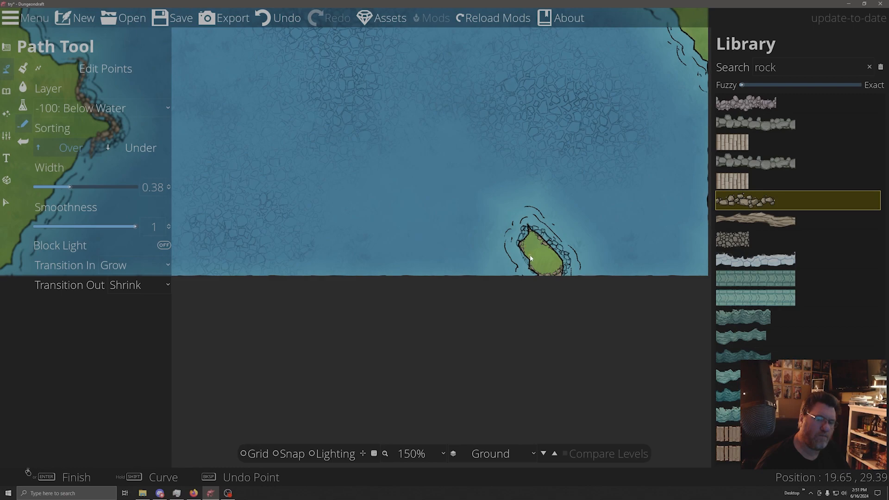
- Draw overlapping Terrain Whiterock Medium paths down the grass inland of the left bank's rocky point
left_click_drag(348, 163, 606, 135)
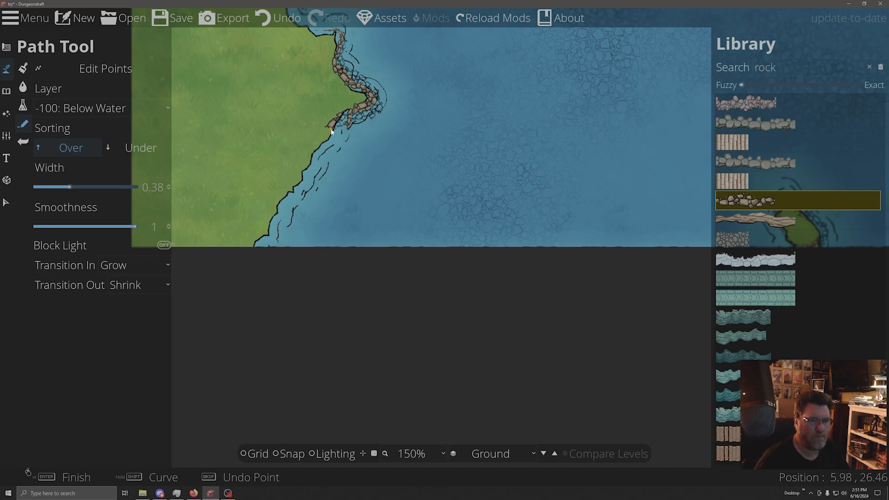
left_click_drag(504, 165, 491, 372)
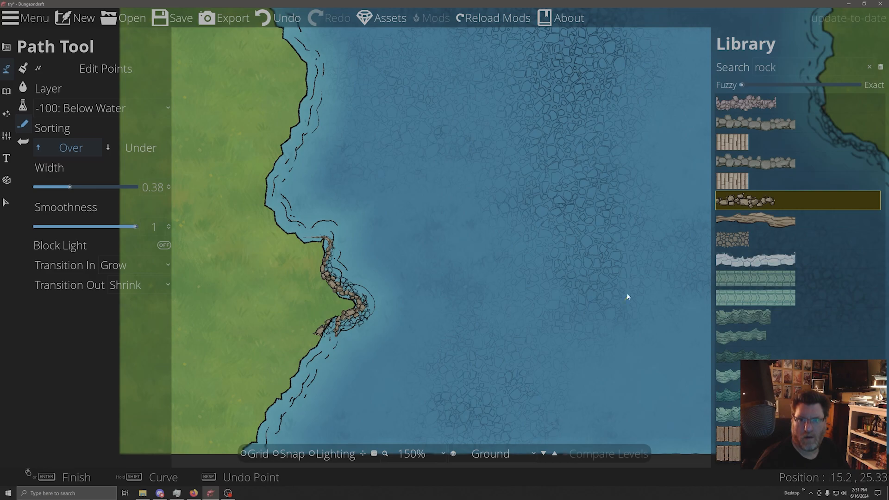
mouse_move(791, 223)
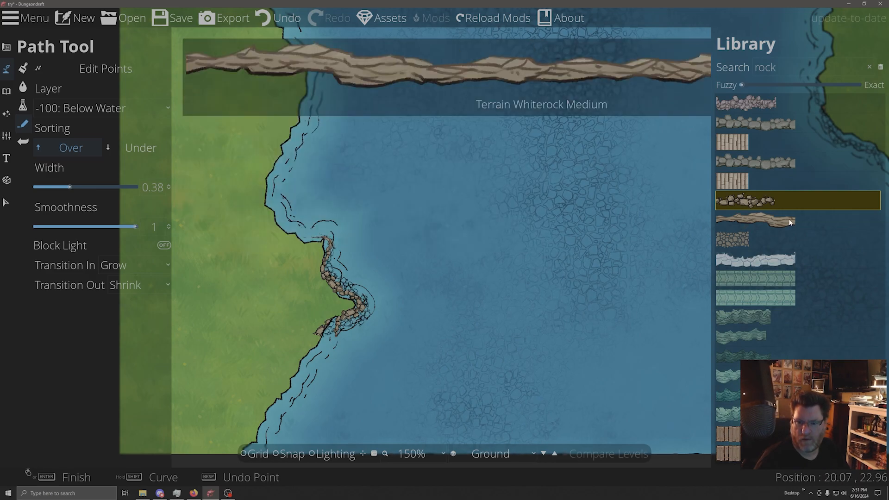
mouse_move(775, 262)
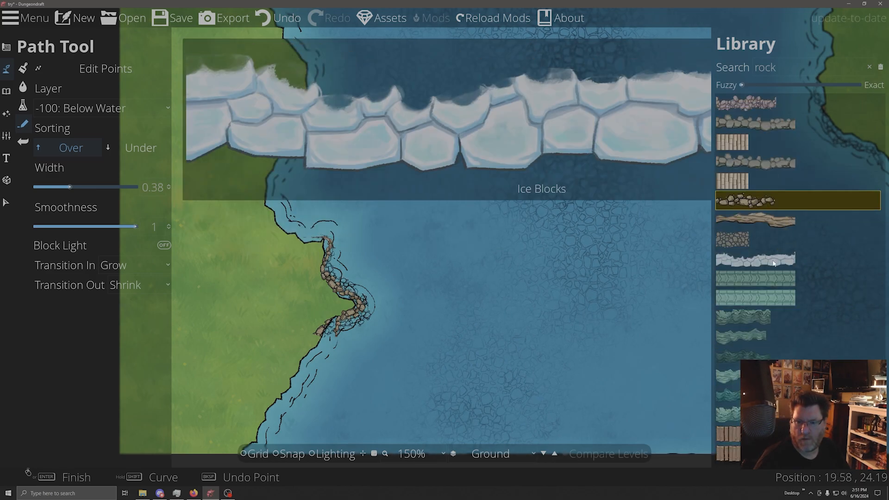
left_click(766, 225)
left_click_drag(293, 273, 557, 202)
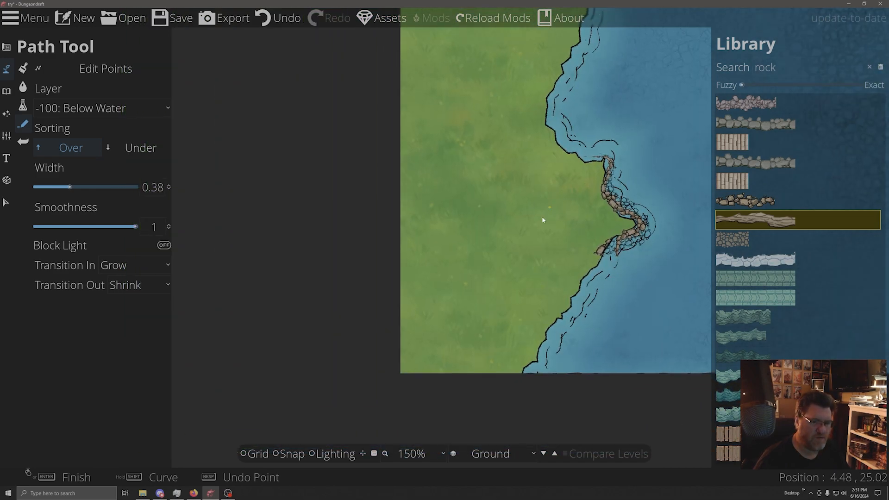
mouse_move(469, 278)
left_mouse_down()
mouse_move(473, 256)
mouse_move(430, 177)
mouse_move(447, 105)
left_mouse_up()
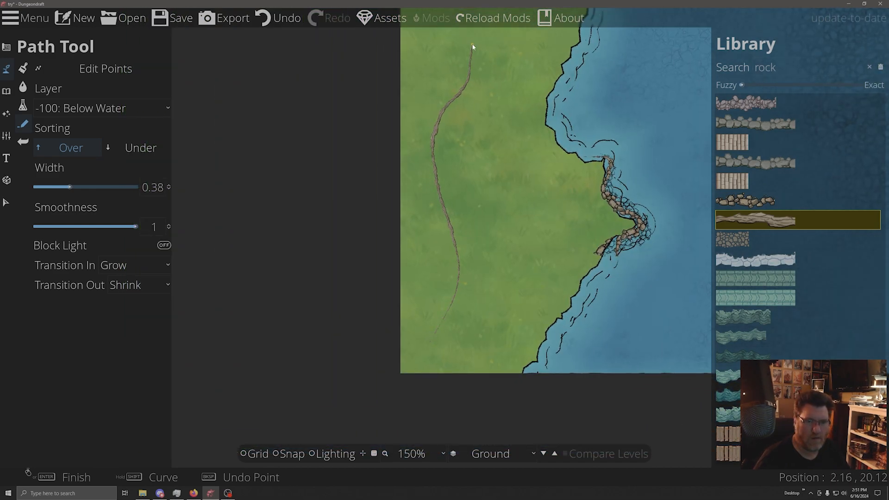
left_click_drag(468, 48, 462, 81)
left_click_drag(432, 113, 422, 137)
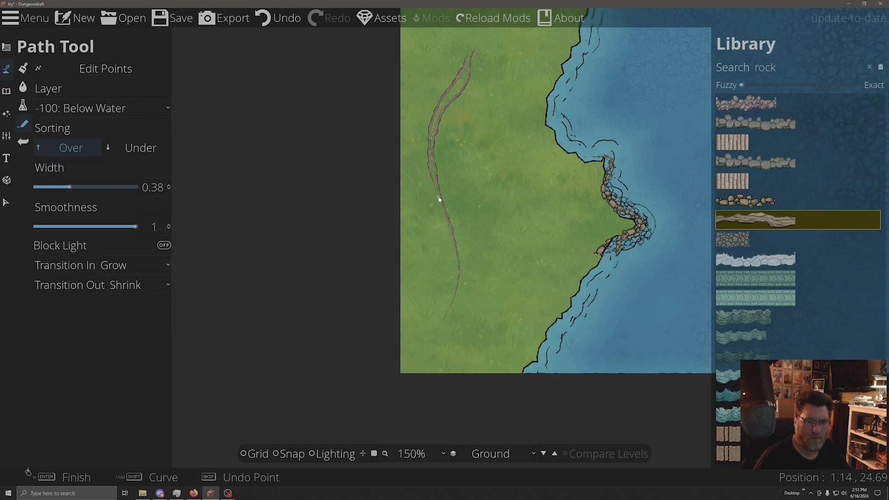
mouse_move(442, 217)
left_mouse_down()
mouse_move(455, 252)
mouse_move(439, 306)
left_mouse_up()
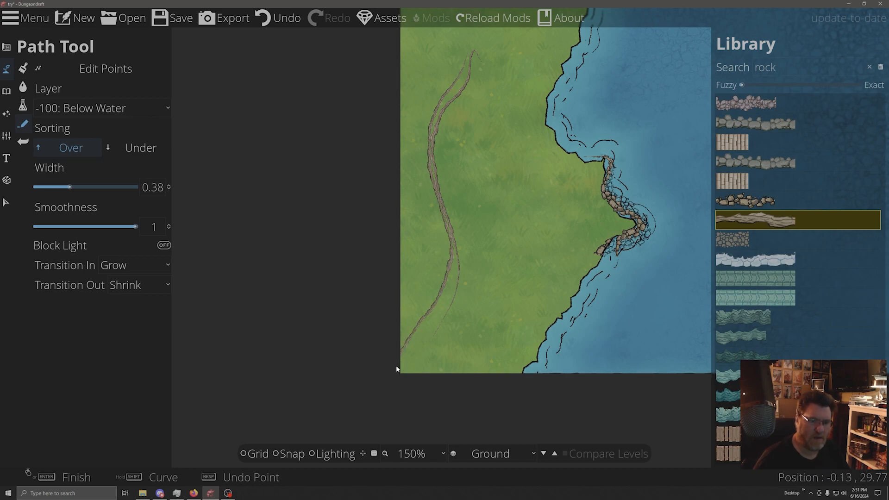
- Draw winding Terrain Whiterock Medium paths across the middle and upper grass of the left bank
left_click_drag(565, 74, 503, 486)
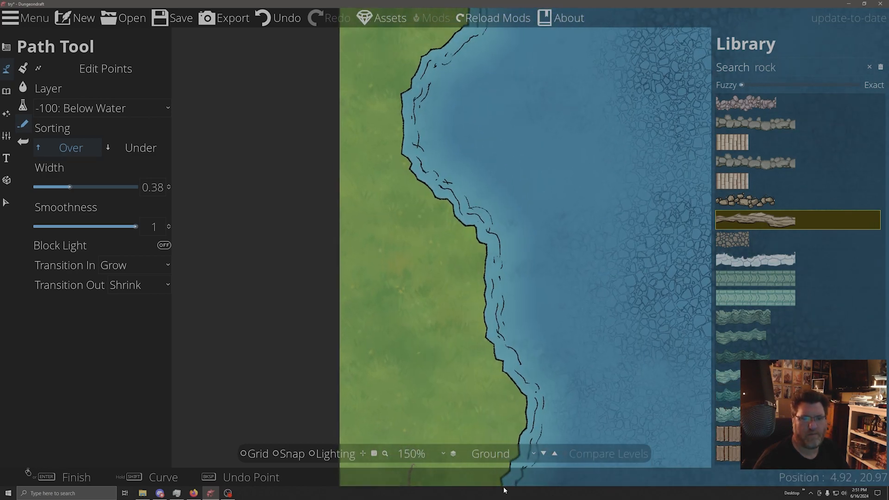
mouse_move(373, 81)
left_mouse_down()
mouse_move(343, 151)
mouse_move(355, 226)
mouse_move(368, 270)
mouse_move(441, 337)
left_mouse_up()
left_click_drag(441, 402, 410, 447)
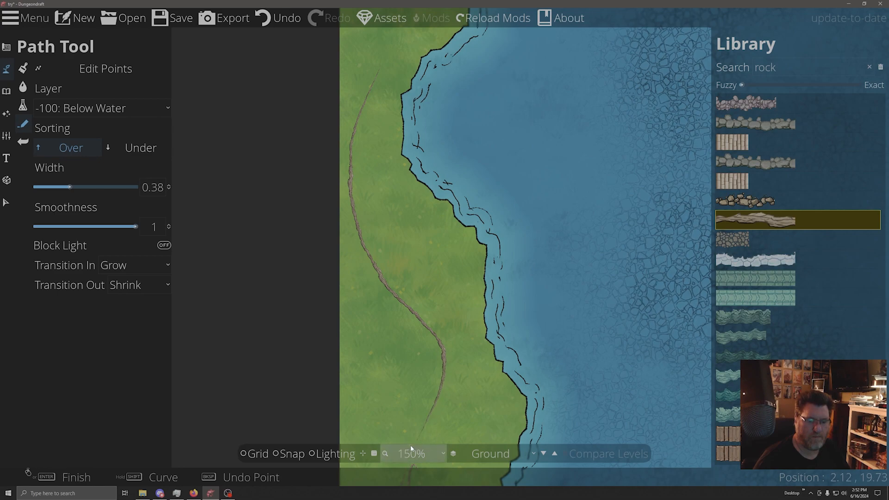
left_click_drag(464, 101, 475, 484)
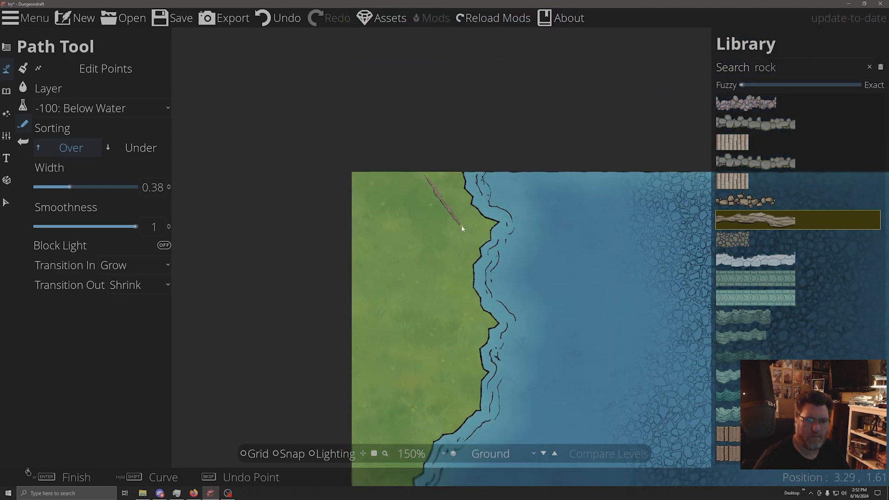
left_click_drag(465, 330, 441, 378)
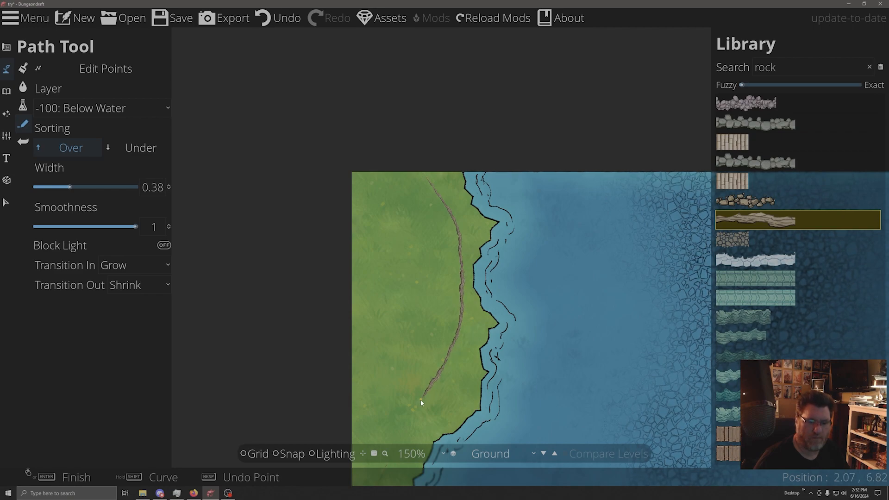
left_click_drag(387, 425, 360, 432)
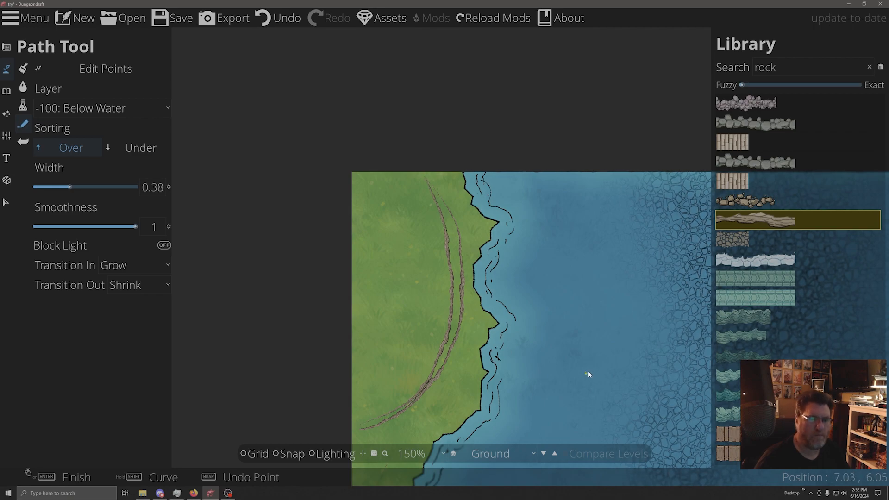
- Draw Terrain Whiterock Medium paths down the right bank, from the upper edge to below the rocky peninsula
left_click_drag(586, 266, 0, 143)
mouse_move(525, 63)
left_mouse_down()
mouse_move(497, 140)
mouse_move(535, 242)
mouse_move(494, 317)
mouse_move(497, 351)
mouse_move(471, 338)
mouse_move(480, 271)
mouse_move(471, 267)
mouse_move(462, 290)
left_mouse_up()
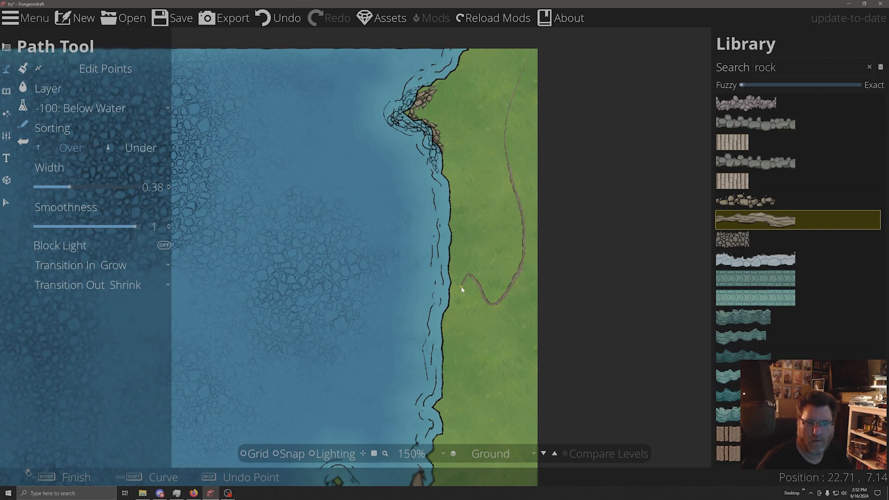
mouse_move(506, 332)
left_mouse_down()
mouse_move(482, 399)
mouse_move(504, 436)
mouse_move(521, 441)
left_mouse_up()
left_click_drag(521, 385, 559, 14)
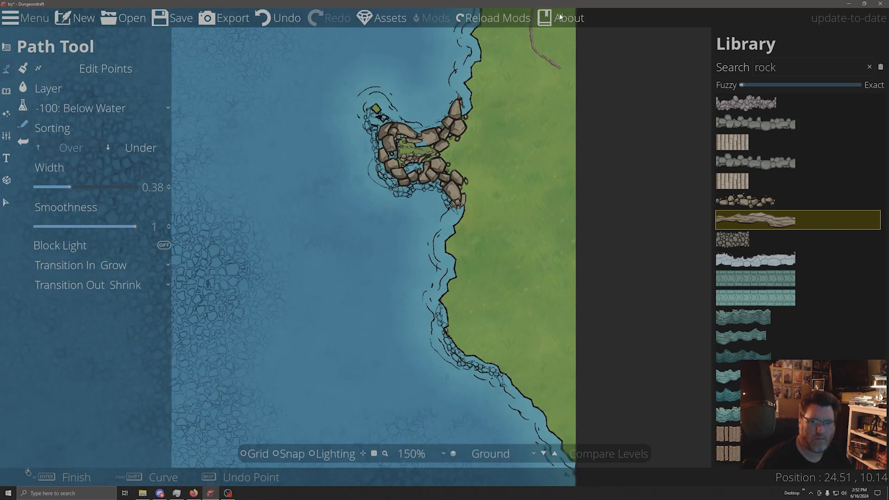
mouse_move(528, 103)
left_mouse_down()
mouse_move(455, 146)
mouse_move(475, 203)
mouse_move(470, 251)
mouse_move(533, 317)
left_mouse_up()
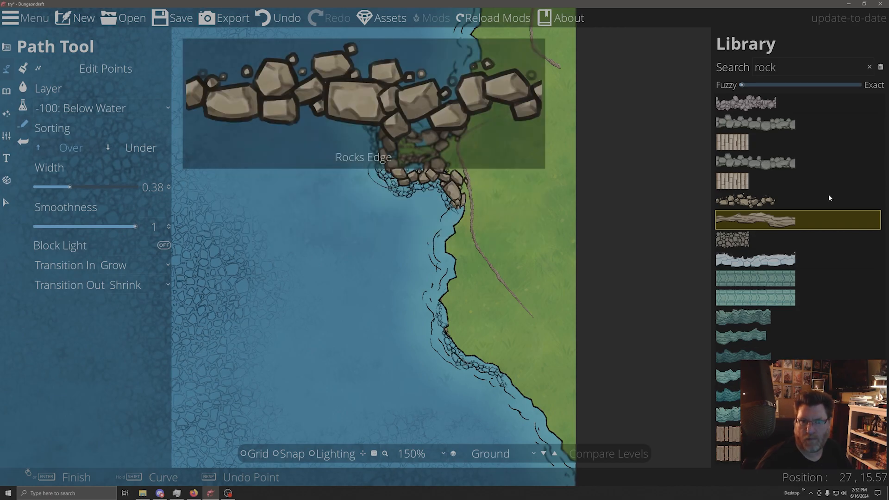
- Choose the dark brown rock ridge path and draw it down the right bank's grass, inland of the rocky peninsula
mouse_move(761, 185)
scroll(791, 242, "down", 5)
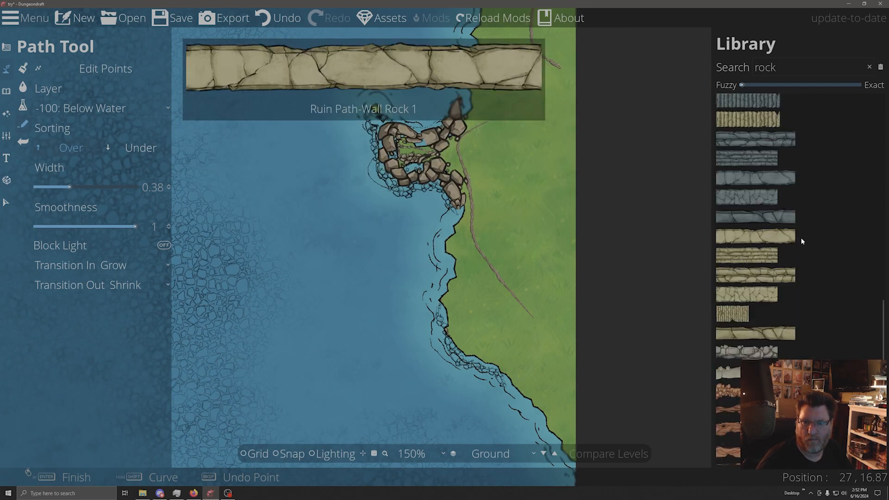
scroll(818, 260, "up", 5)
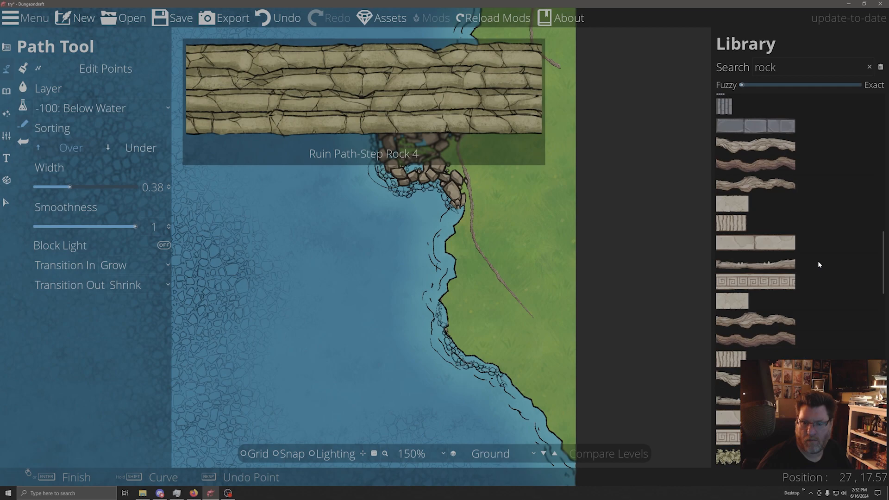
left_click(758, 334)
left_click(529, 112)
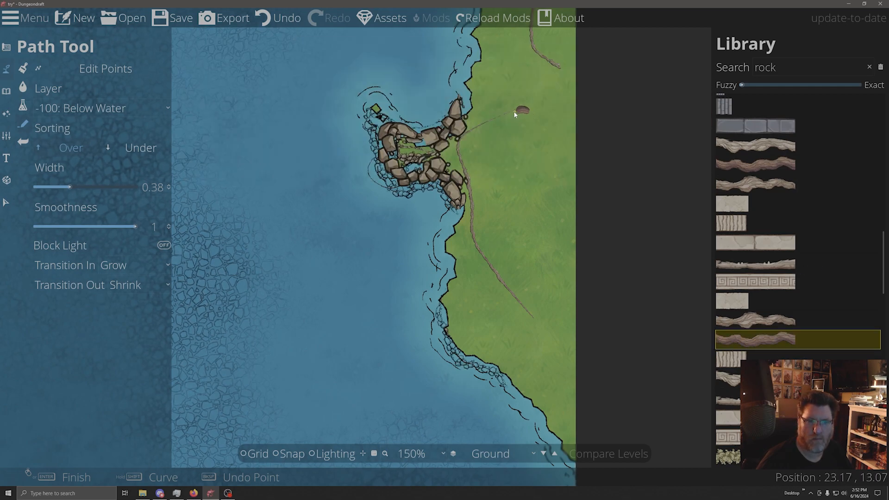
left_click(492, 134)
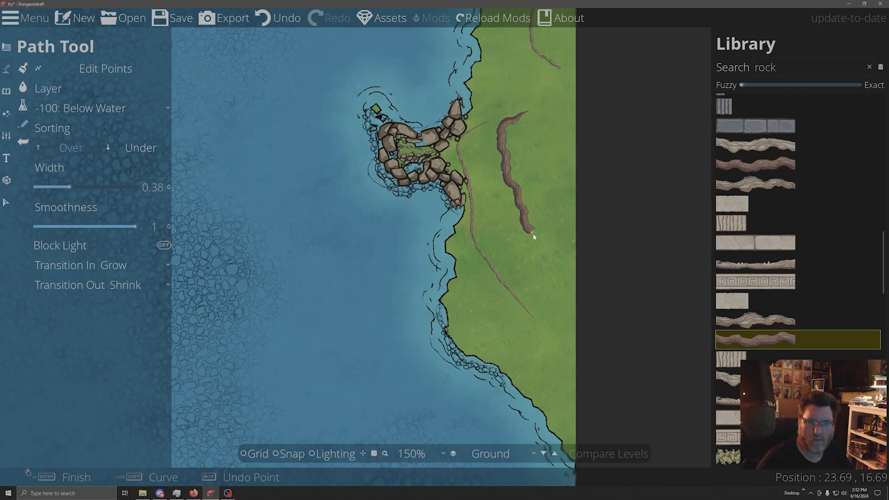
left_click(557, 297)
left_click(542, 363)
right_click(573, 429)
- Draw a dark brown ridge path down the upper right map edge, curving toward the river above the peninsula
left_click_drag(532, 155, 522, 361)
left_click_drag(542, 126, 484, 223)
left_click(497, 33)
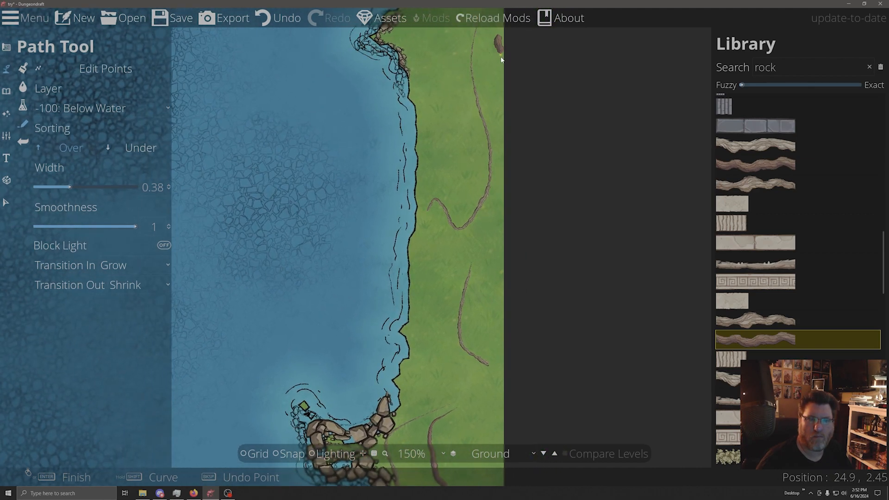
left_click(495, 243)
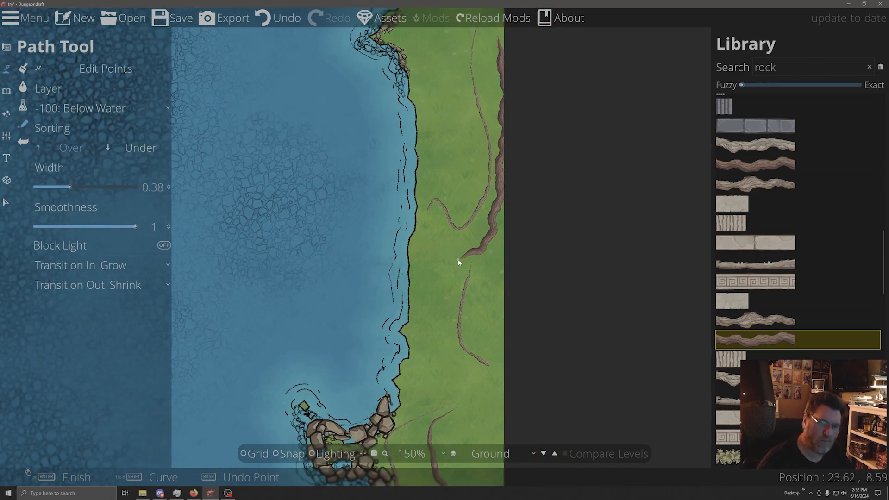
right_click(426, 310)
- Draw a dark brown ridge path along the inland side of the upper right bank's rocky outcrop
left_click_drag(510, 241, 614, 265)
left_click(539, 37)
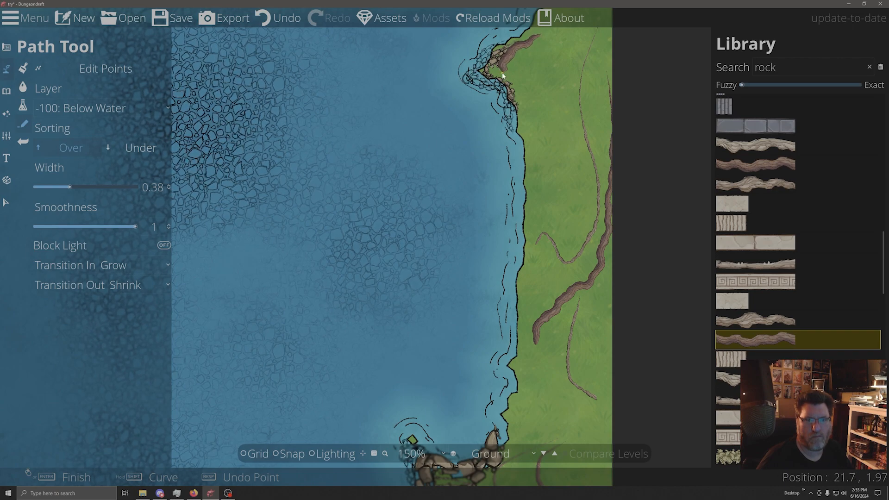
left_click(526, 90)
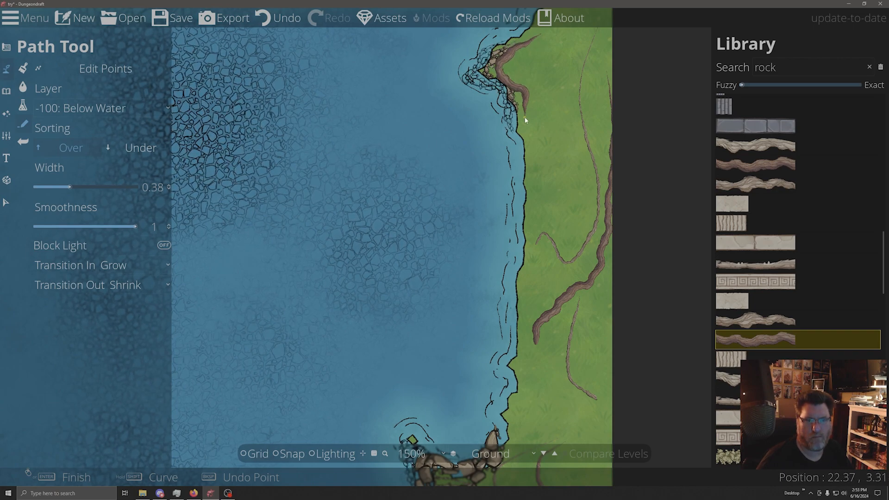
left_click(529, 147)
right_click(529, 146)
- Draw a dark brown ridge path along the shore where the rocky peninsula joins the right bank
left_click_drag(401, 334, 479, 90)
left_click(601, 140)
left_click(589, 203)
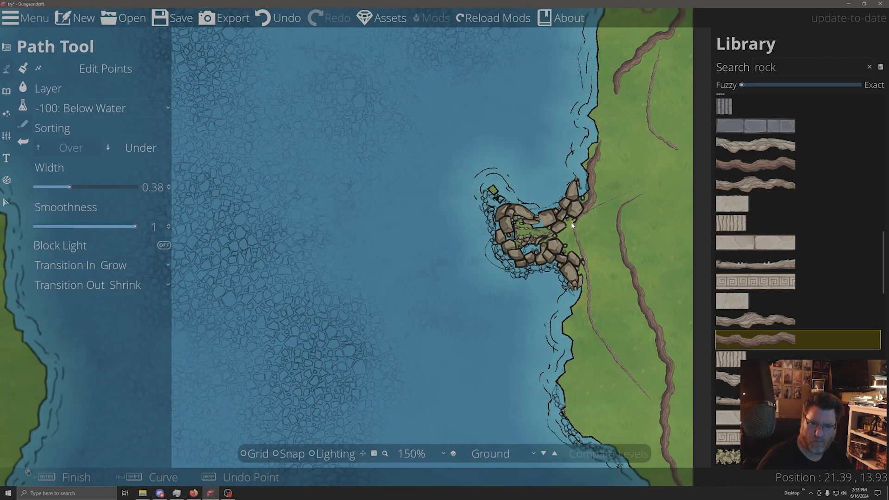
left_click(566, 239)
left_click(586, 283)
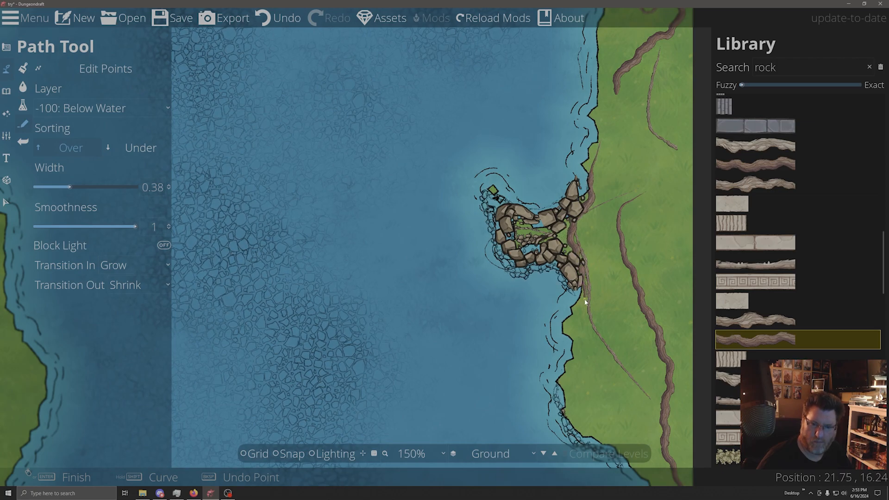
right_click(571, 320)
- Draw dark brown ridge paths along the shore behind and on both sides of the left bank's rocky point
scroll(467, 307, "down", 2)
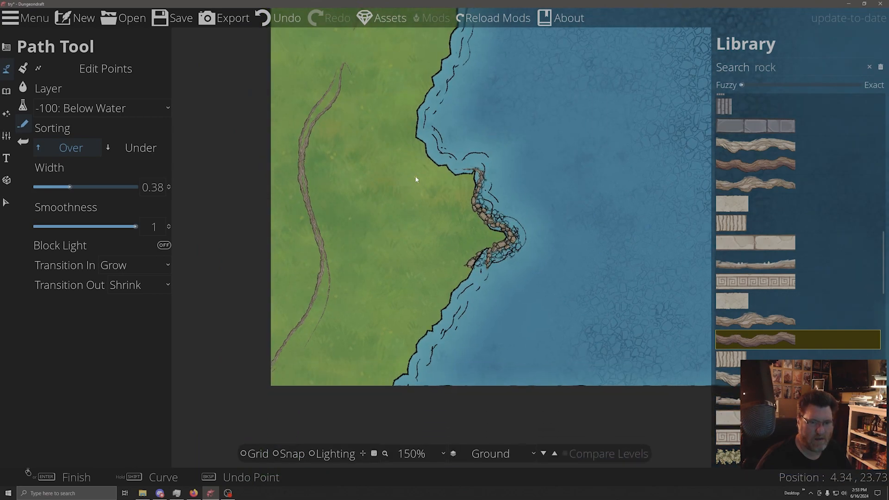
left_click(421, 159)
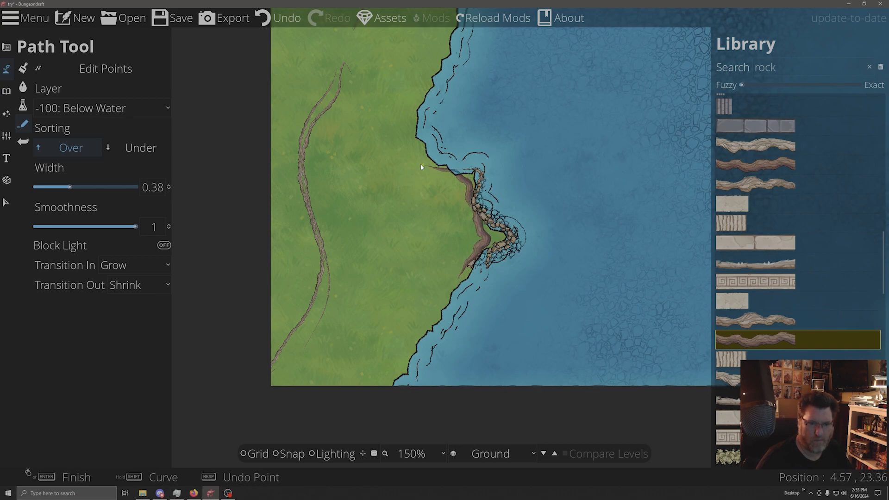
double_click(416, 143)
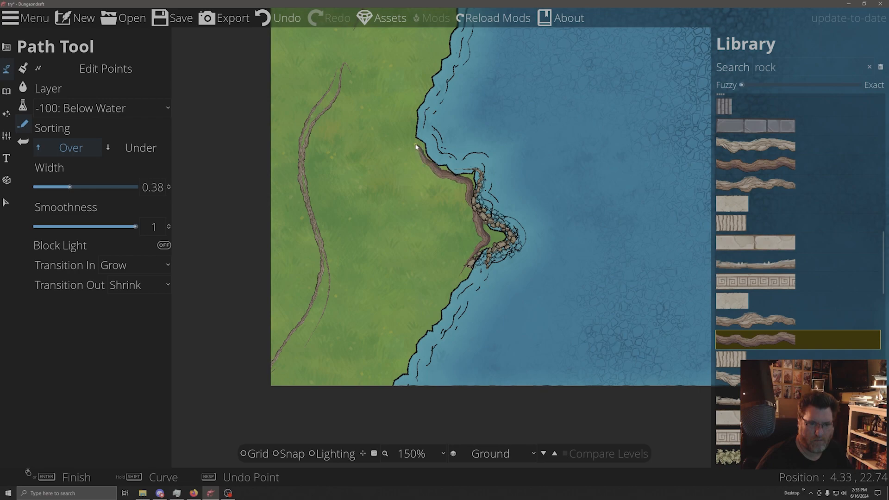
left_click(441, 307)
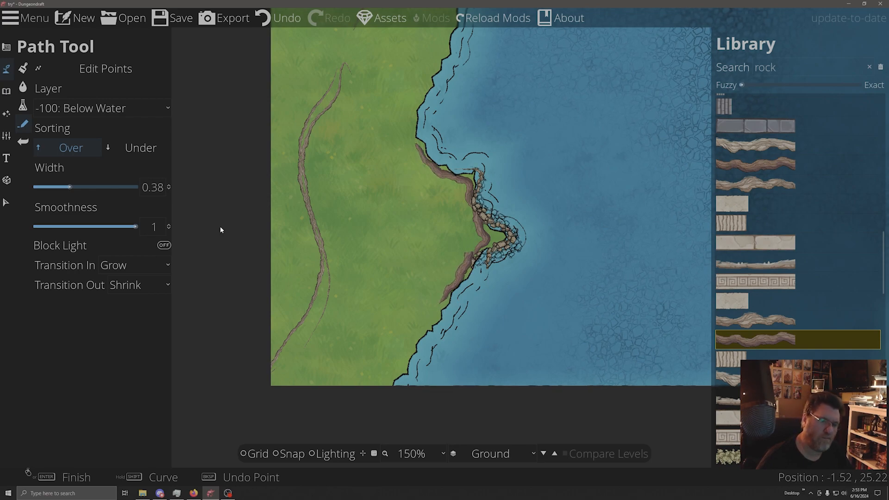
- Draw a long winding dark brown ridge path through the left bank's middle grass, near the map's outer edge
left_click_drag(334, 138, 436, 359)
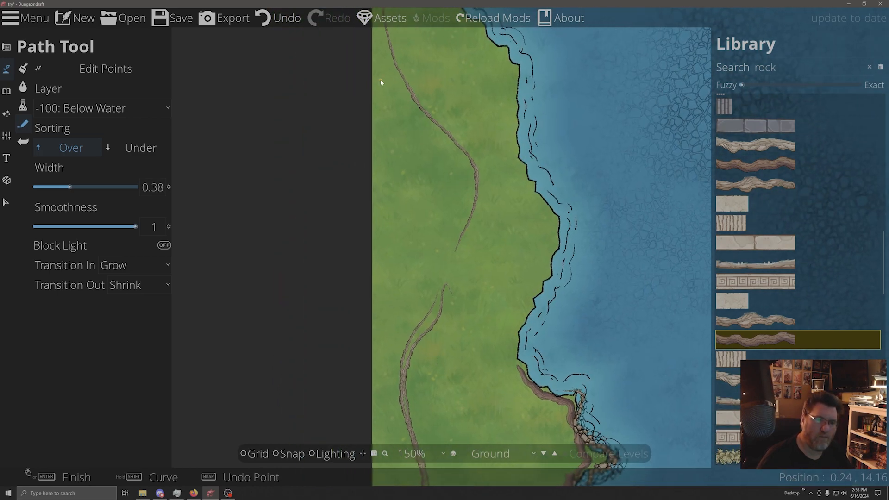
mouse_move(378, 434)
left_mouse_down()
mouse_move(412, 284)
mouse_move(391, 277)
mouse_move(450, 203)
mouse_move(415, 145)
mouse_move(384, 134)
mouse_move(361, 94)
mouse_move(390, 45)
left_mouse_up()
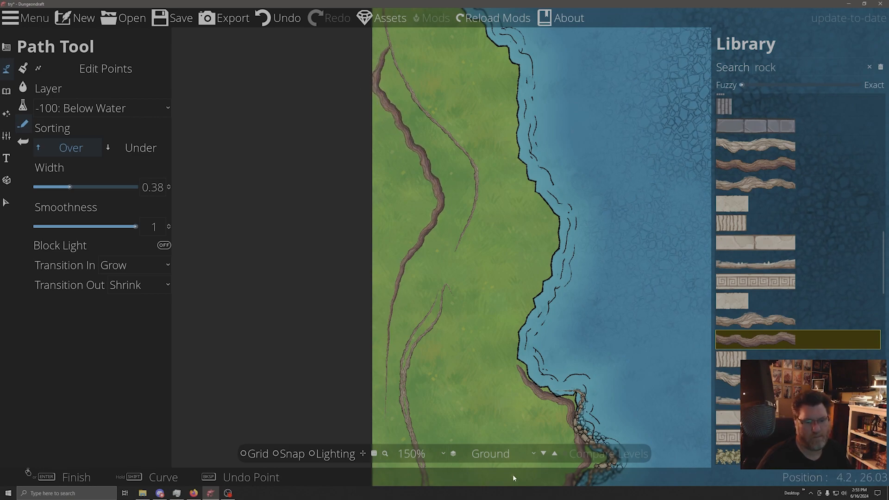
left_click_drag(512, 394, 306, 224)
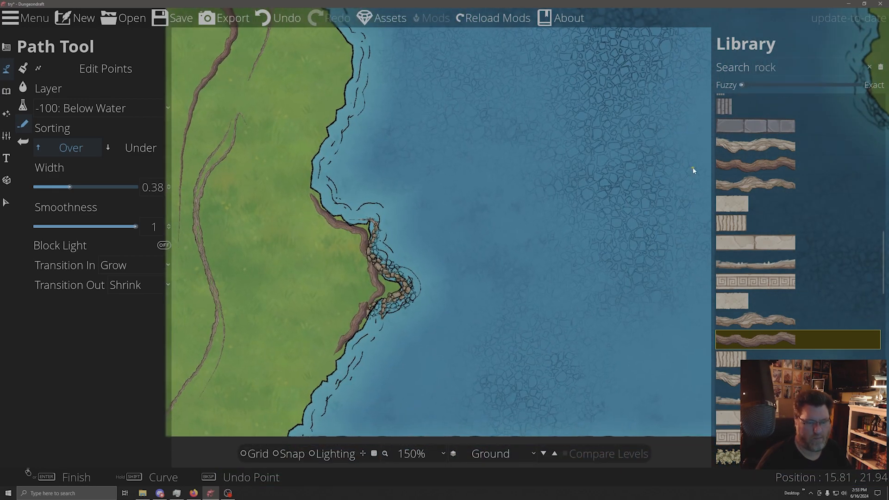
- Draw a dark brown ridge path close to the shoreline on the upper left bank
scroll(690, 169, "down", 6)
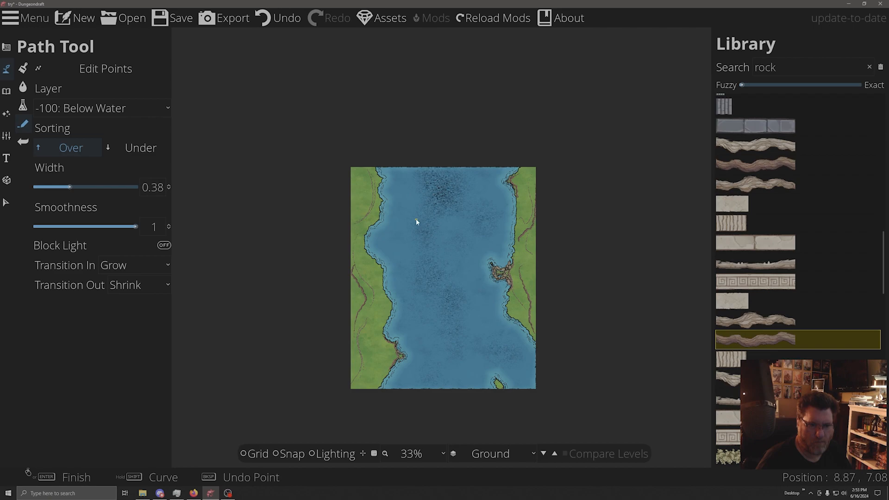
scroll(362, 198, "up", 6)
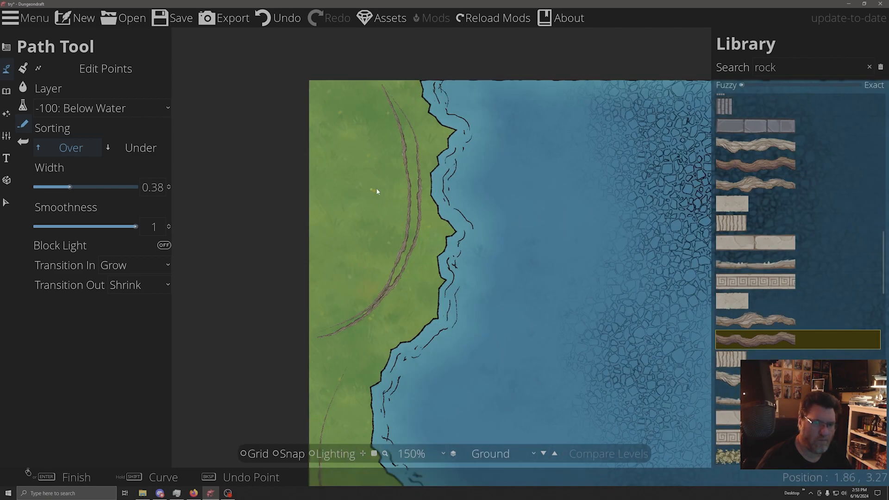
left_click(407, 151)
left_click(421, 253)
left_click(410, 293)
left_click(410, 313)
right_click(410, 315)
- Draw a second dark brown ridge path farther inland on the upper left bank, crossing the curved thin ridge line
left_click(383, 193)
left_click(374, 275)
left_click(384, 310)
left_click(365, 344)
right_click(366, 346)
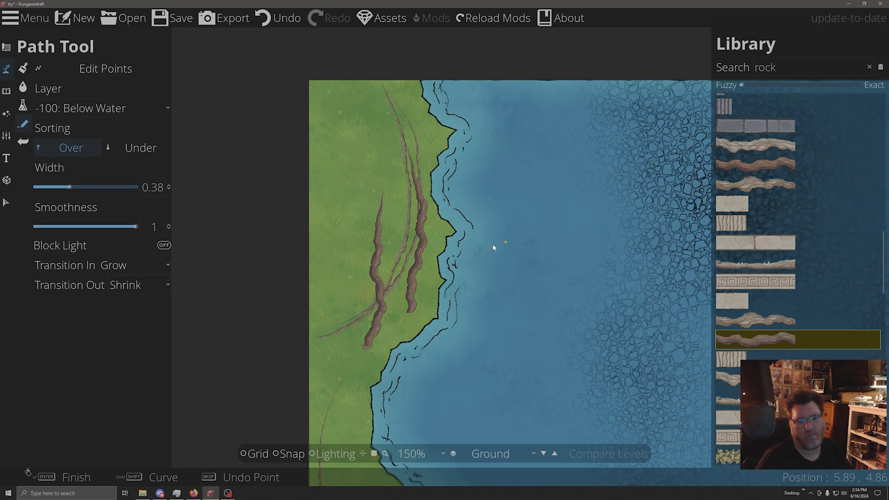
- Search the path library for grass and choose the dark green leafy grass path
scroll(523, 224, "down", 2)
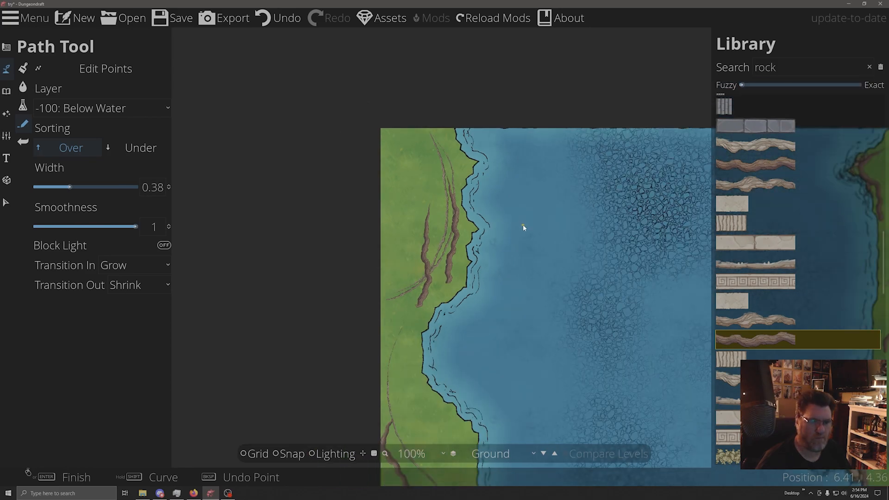
mouse_move(833, 202)
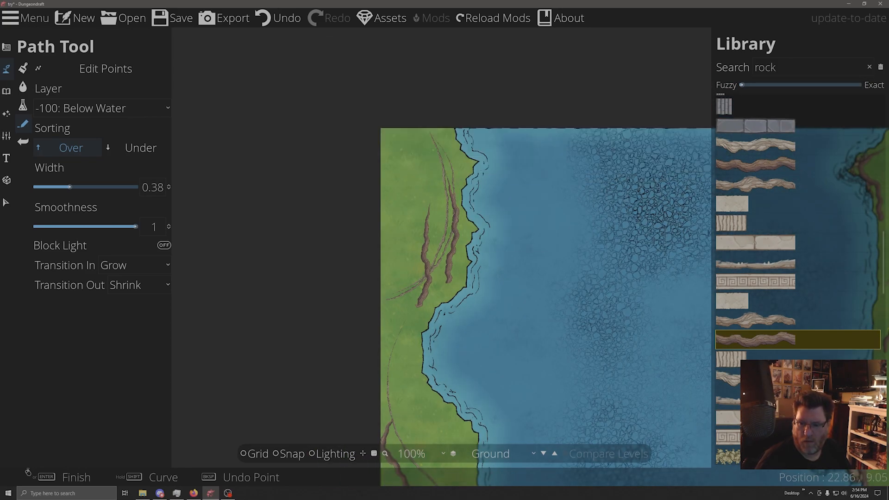
left_click_drag(883, 252, 879, 126)
left_click_drag(779, 68, 665, 66)
type("grass")
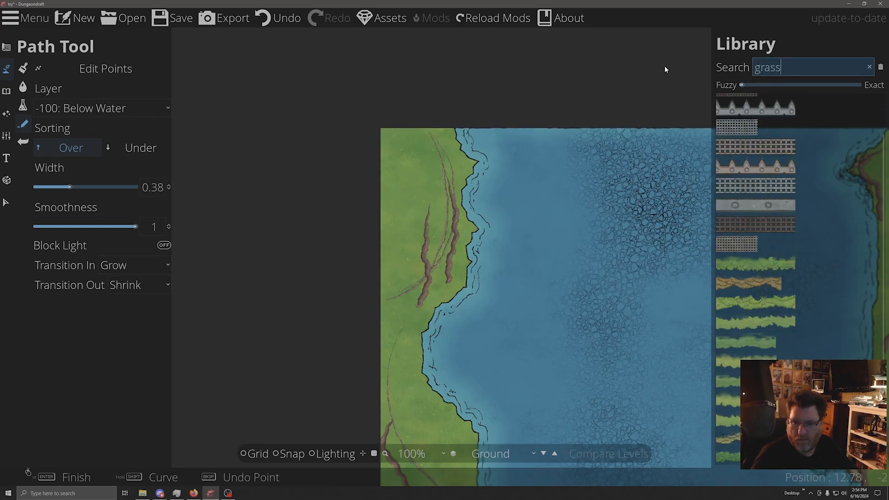
mouse_move(760, 241)
left_click(758, 263)
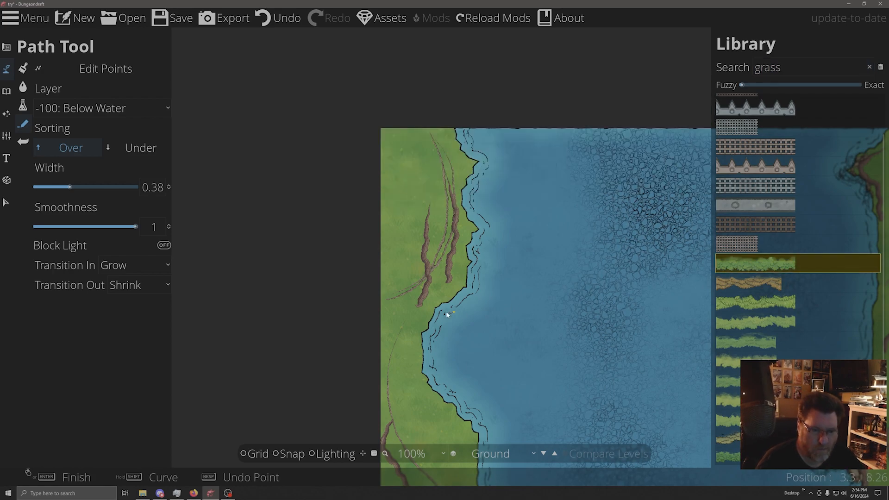
- Draw leafy grass paths along the ridge lines down the left bank, from its upper grass to the rocky point
left_click(391, 300)
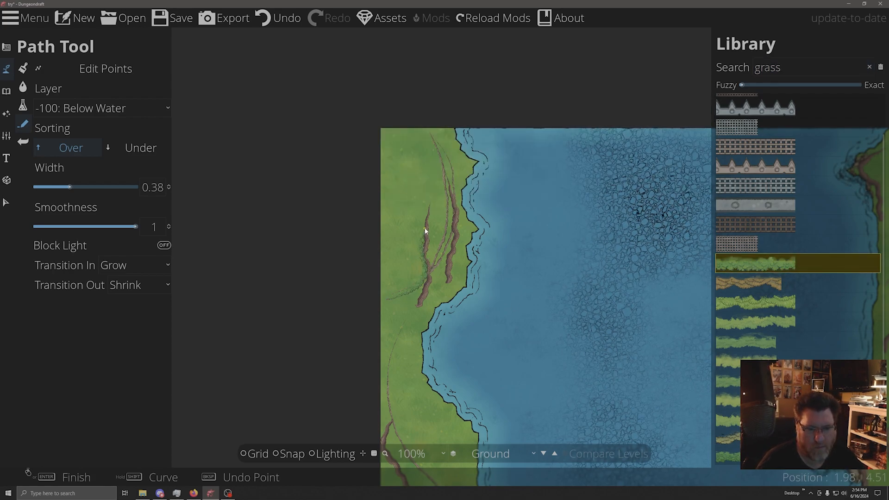
right_click(428, 196)
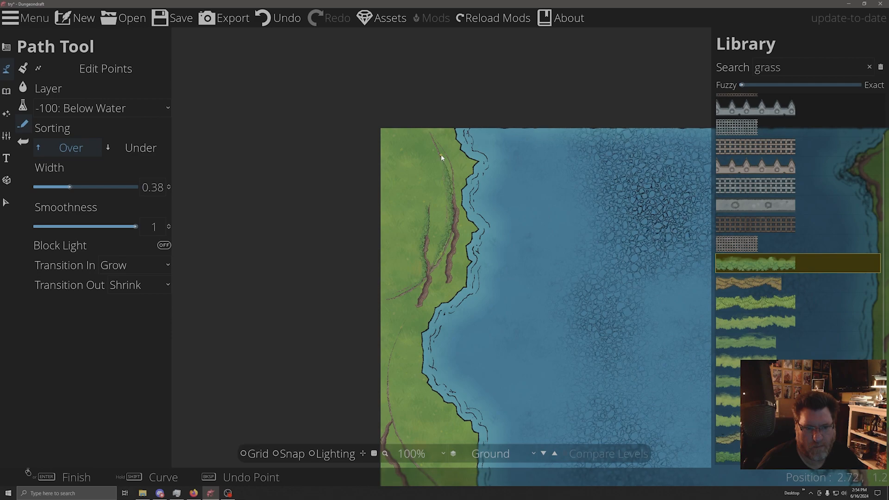
right_click(421, 132)
left_click_drag(428, 379, 492, 135)
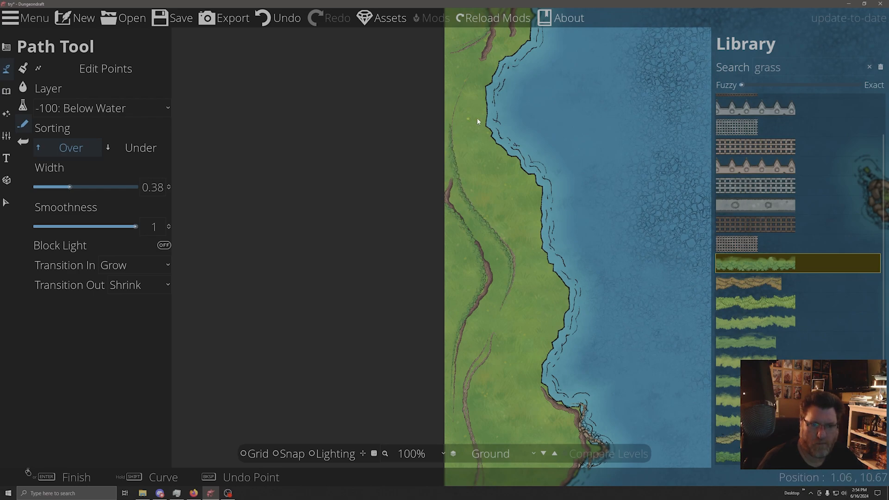
left_click_drag(563, 452, 592, 197)
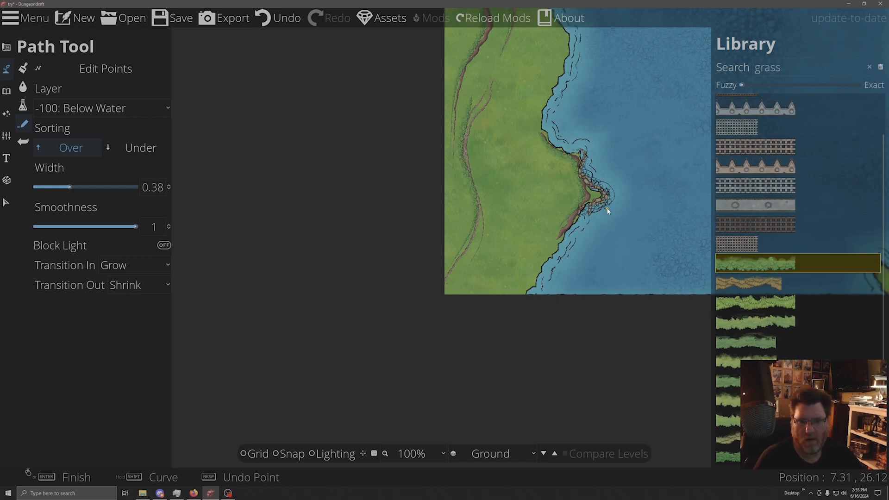
- Draw leafy grass paths along the ridges on the lower right bank, inland of and below the rocky peninsula
left_click_drag(615, 233, 142, 238)
left_click_drag(449, 65, 457, 215)
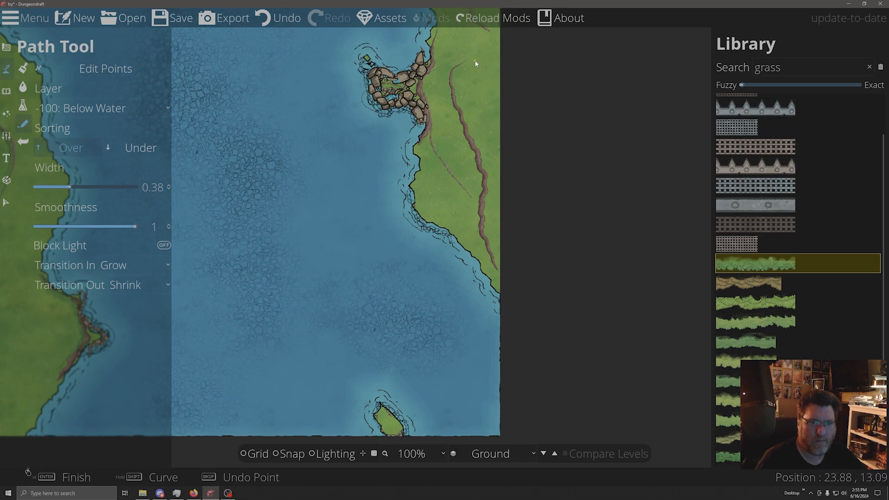
left_click(463, 112)
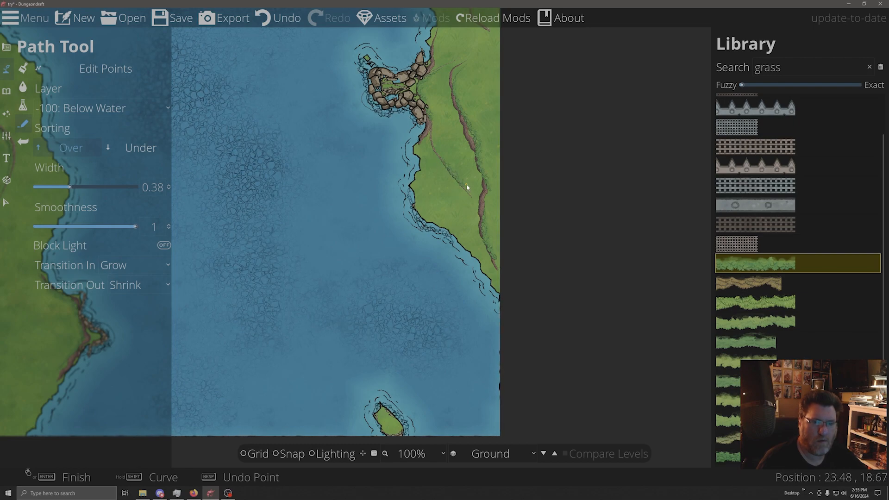
- Draw a leafy grass path along the diagonal ridge on the right bank above the rocky peninsula
left_click_drag(468, 113, 413, 297)
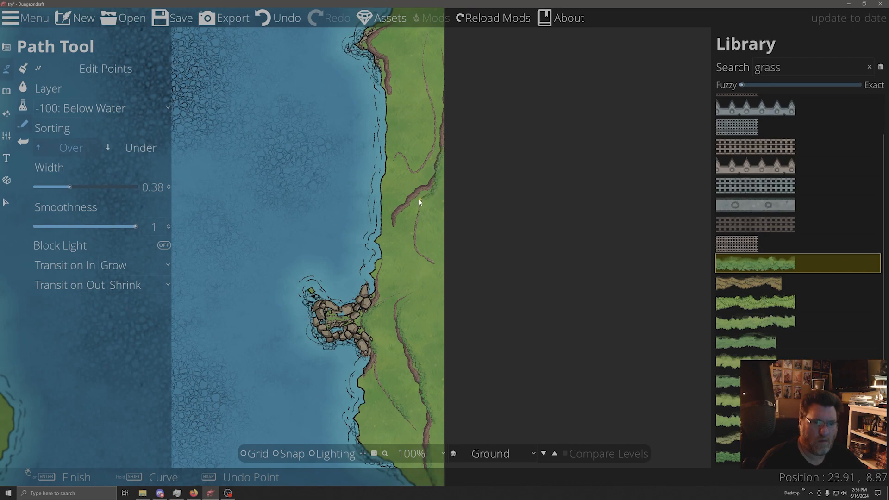
left_click(399, 215)
left_click(391, 234)
right_click(391, 234)
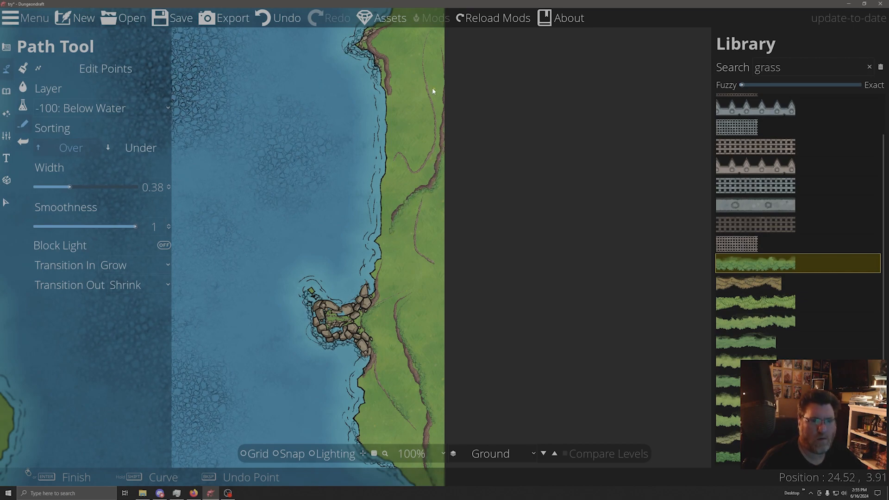
- Draw leafy grass paths along the upper right bank's ridges, near the map edge and behind the rocky outcrop
left_click_drag(406, 69, 418, 146)
left_click(431, 126)
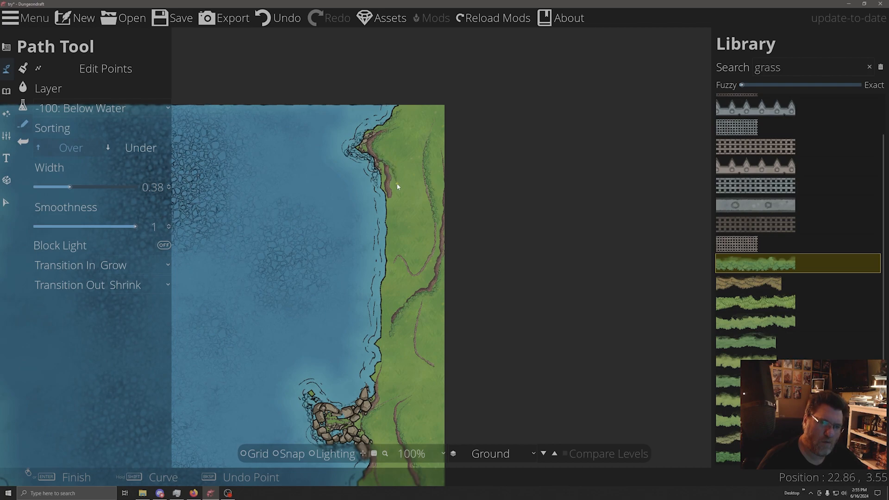
right_click(391, 201)
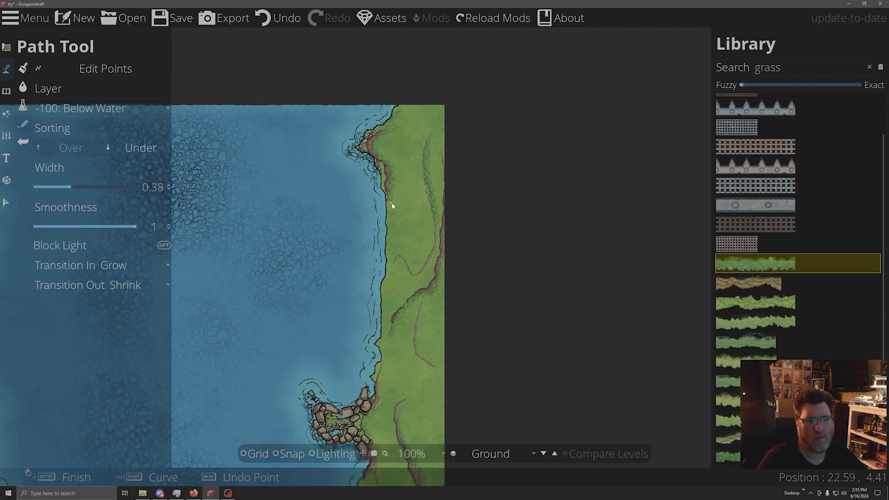
- Search the placeable objects for Trees with the match setting about a third of the way towards Exact, and save the map
left_click_drag(390, 162, 576, 1)
left_click_drag(386, 126, 431, 56)
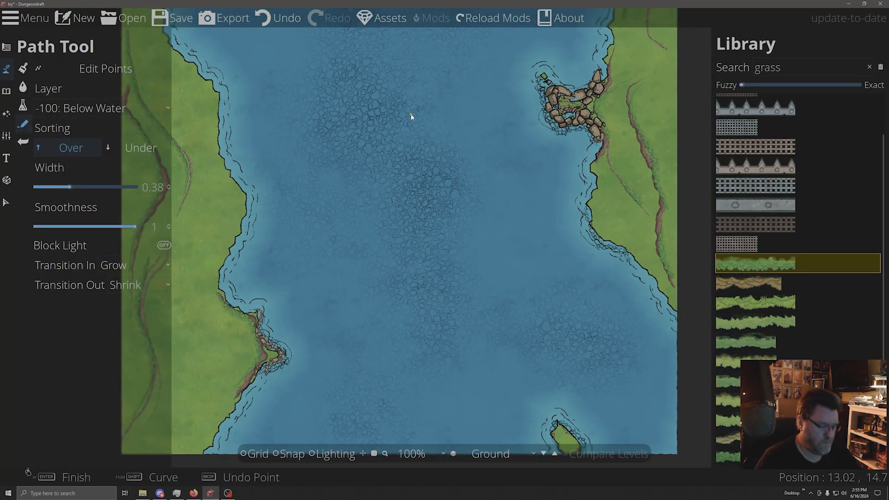
scroll(401, 148, "down", 1)
left_click_drag(400, 150, 402, 279)
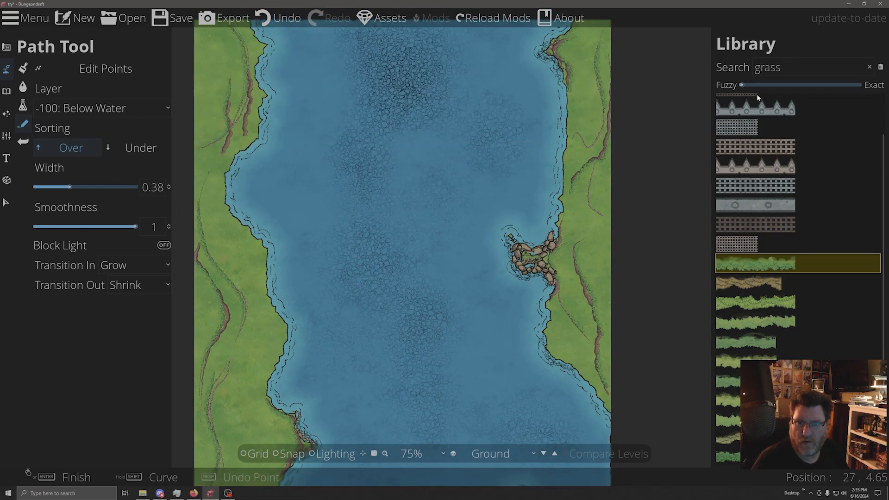
double_click(790, 67)
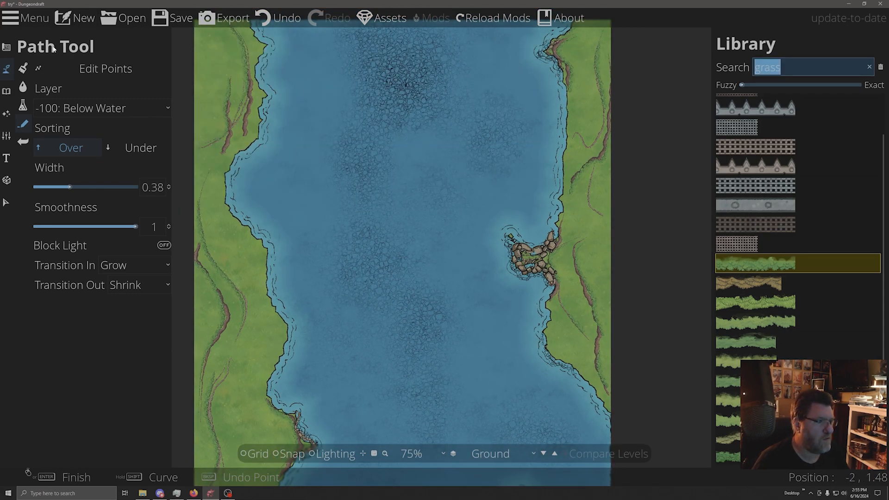
left_click(6, 91)
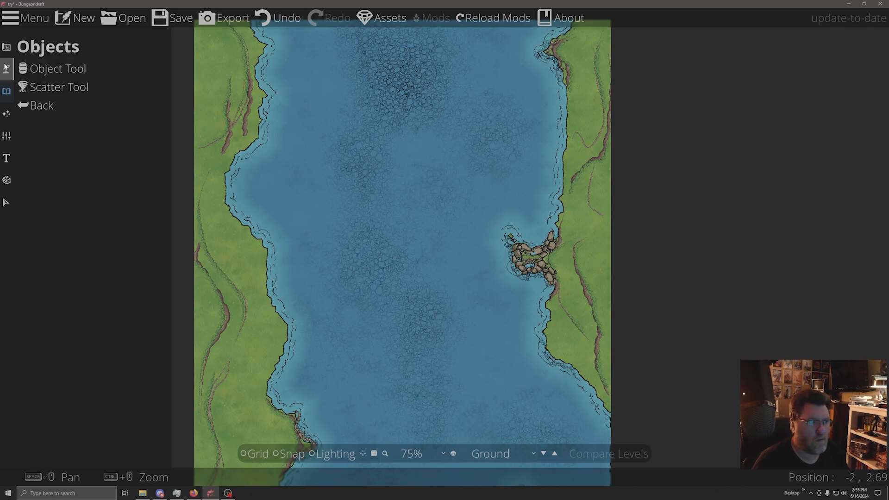
left_click(69, 67)
left_click_drag(742, 105, 799, 105)
left_click(787, 86)
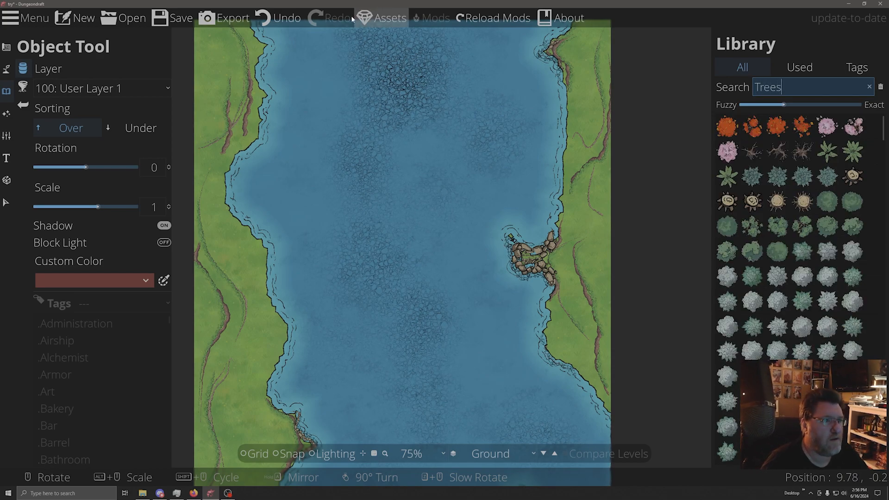
left_click(163, 22)
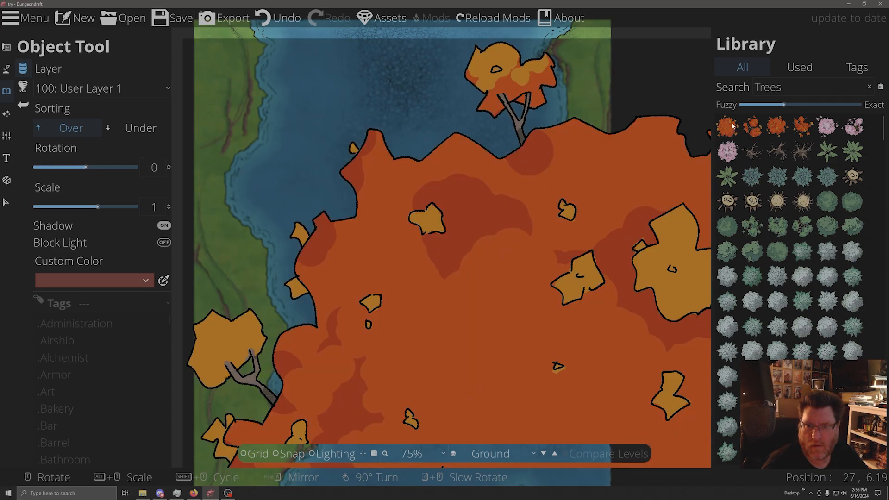
- Place the full round orange tree on the upper right bank at scale 0.5 with a rotation of -15
left_click(731, 126)
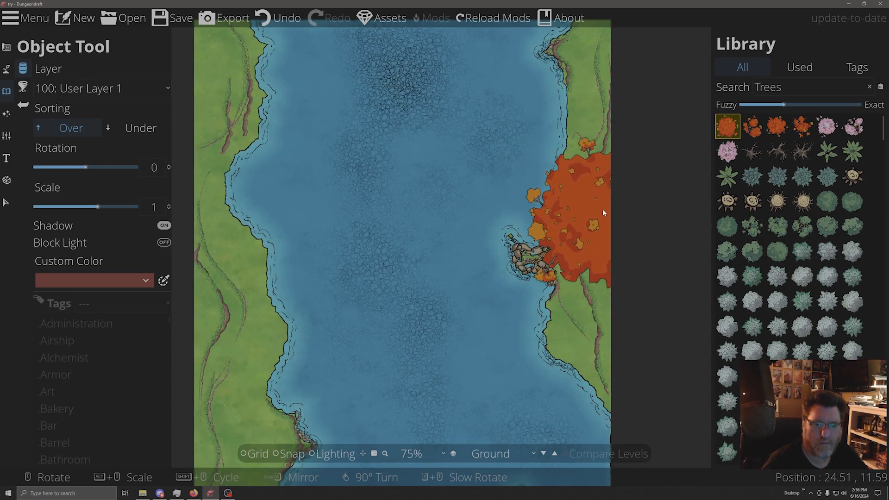
scroll(605, 199, "down", 4, "alt")
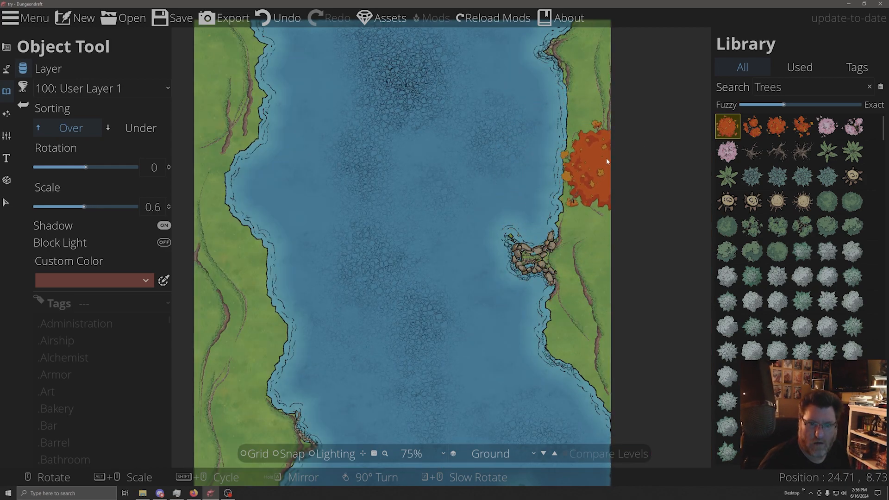
scroll(601, 107, "down", 2)
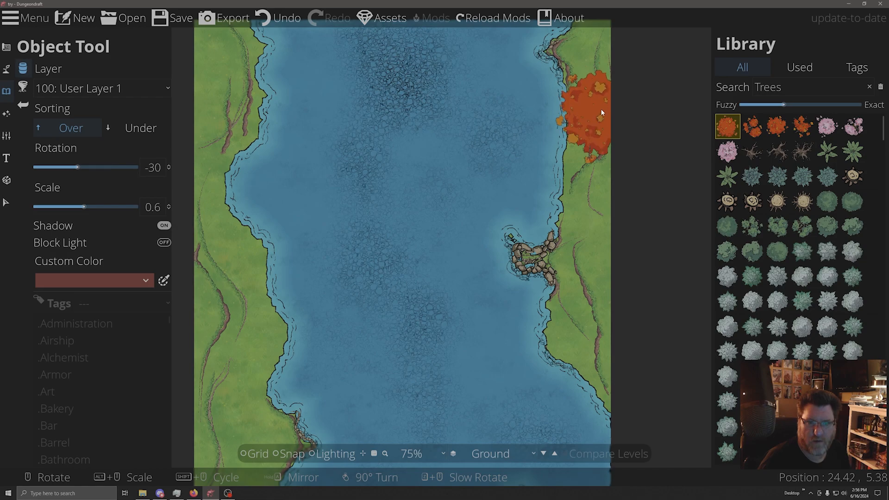
scroll(574, 135, "down", 3, "alt")
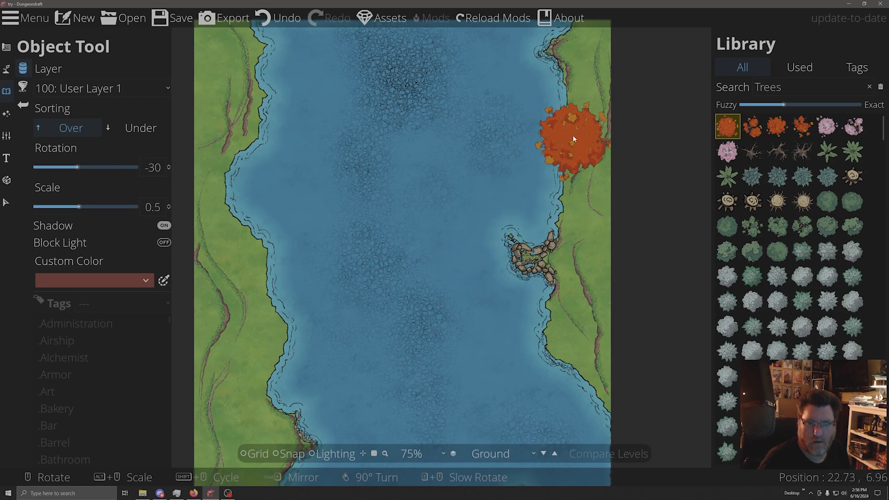
scroll(579, 131, "up", 1)
scroll(579, 131, "up", 2, "alt")
left_click(582, 111)
- Place the sparse orange tree on the upper left bank at scale 0.9 and rotation 15, undoing any stray placement
left_click(803, 126)
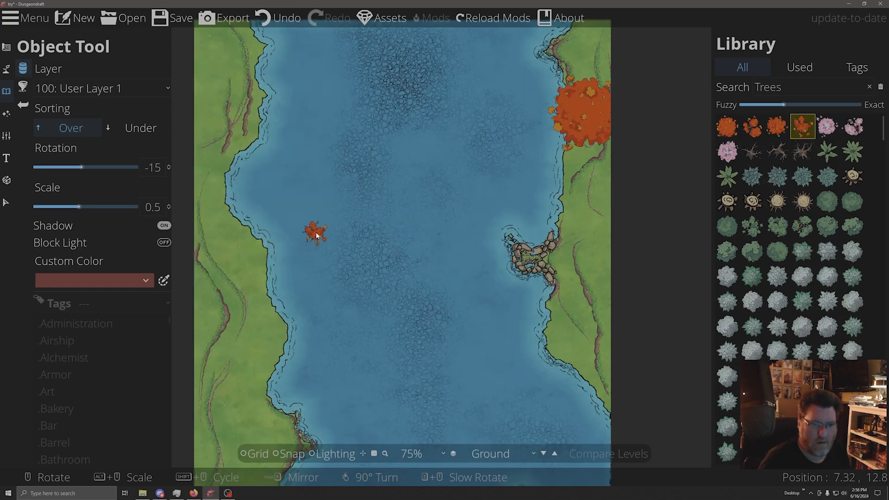
scroll(260, 168, "up", 5)
key("super")
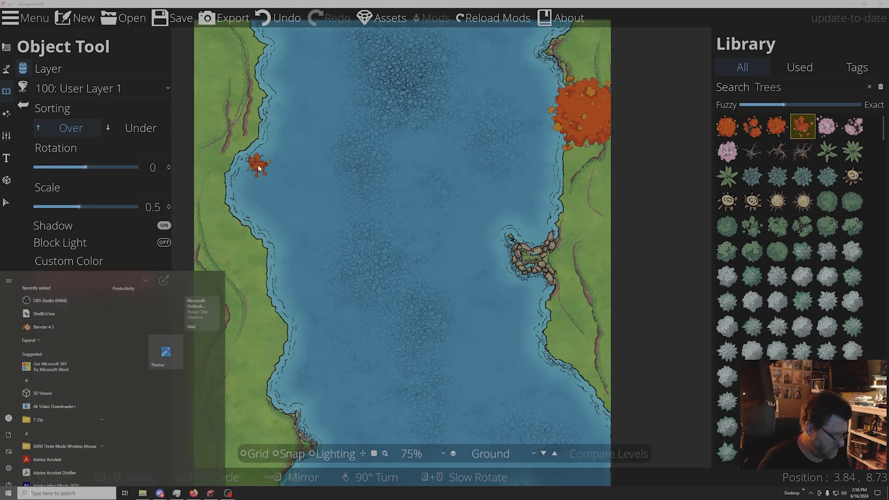
scroll(258, 166, "down", 3)
key("Escape")
scroll(257, 165, "up", 4, "alt")
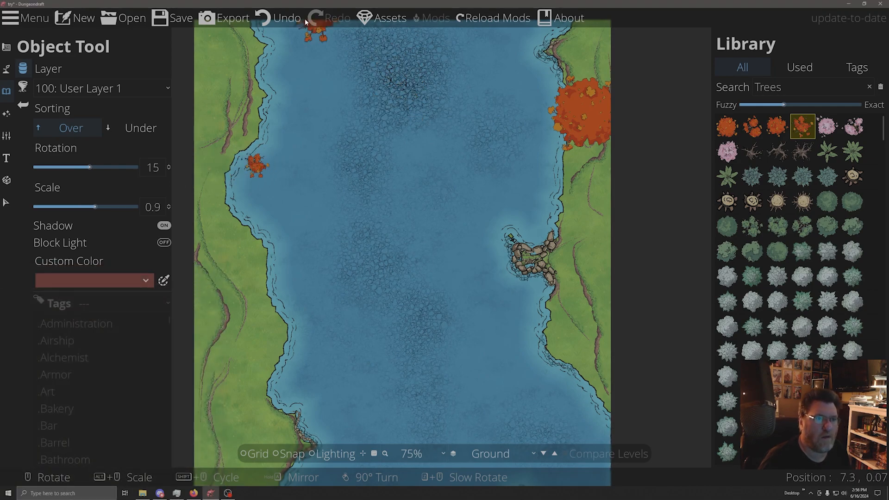
left_click(273, 18)
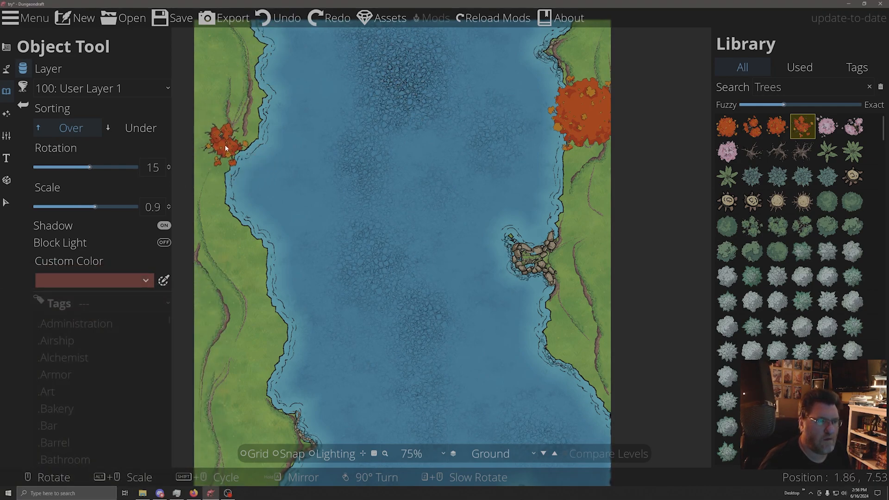
left_click(224, 144)
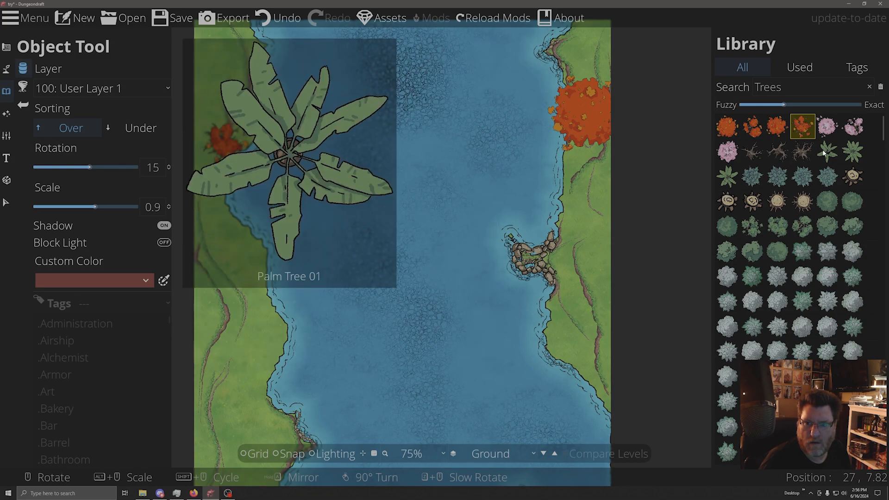
- Place a blue-green pine tree and a Tree Branch 03 tree beside each other on the middle left bank at scale 0.9
left_click(777, 183)
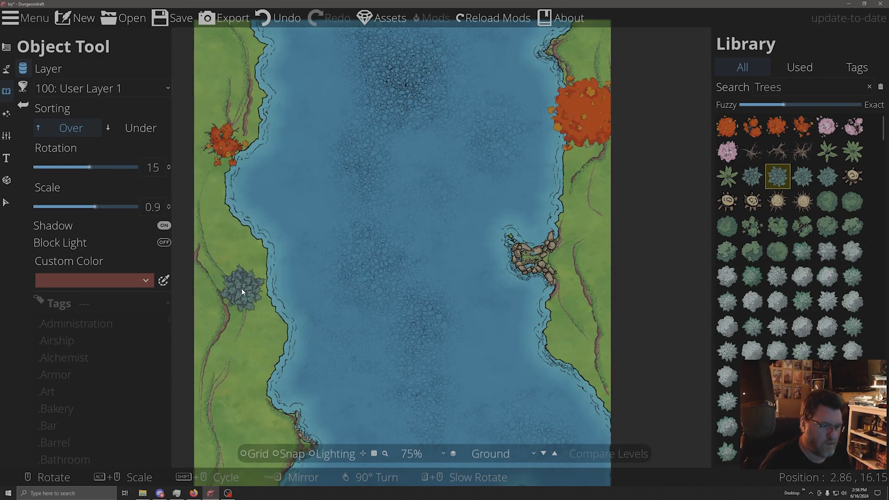
left_click(241, 255)
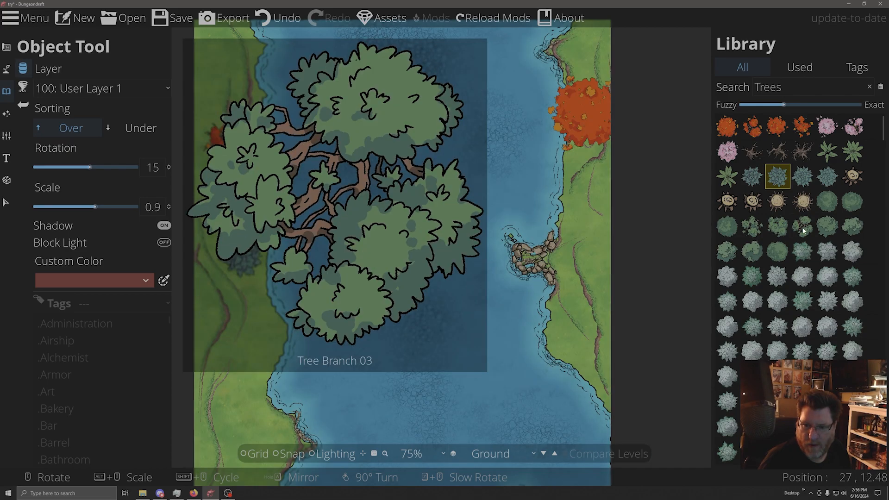
left_click(803, 231)
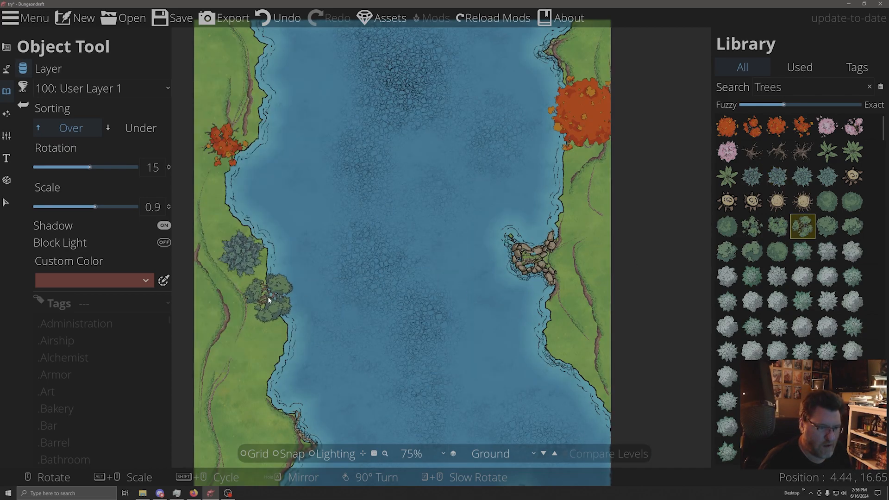
left_click(263, 302)
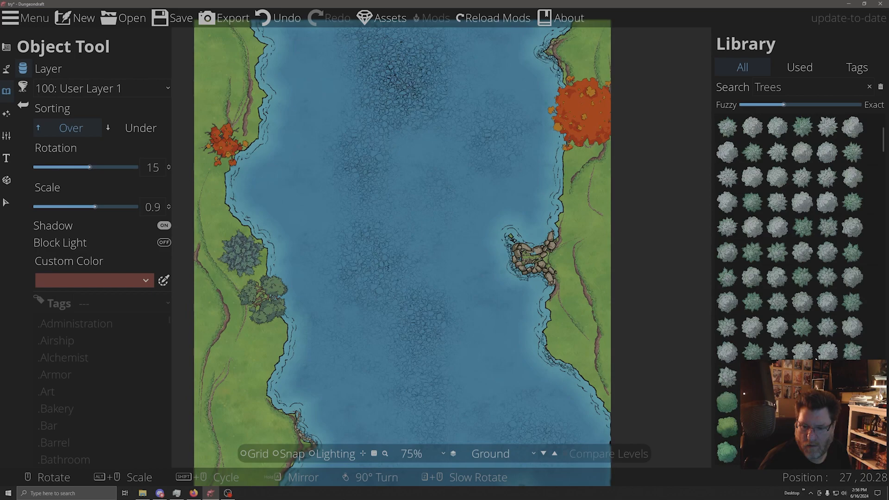
- Place a large round teal-green tree on the lower left bank at scale 2.1
scroll(789, 232, "down", 5)
left_click(778, 309)
scroll(233, 418, "up", 12, "alt")
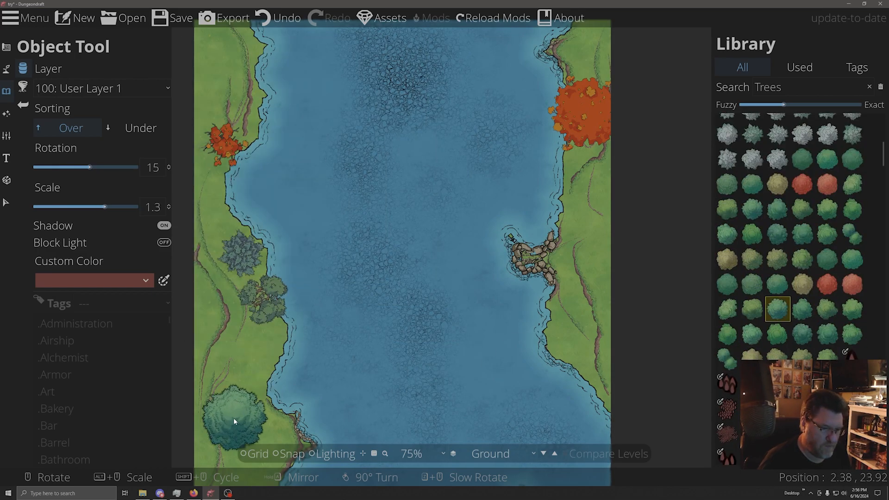
left_click(224, 452)
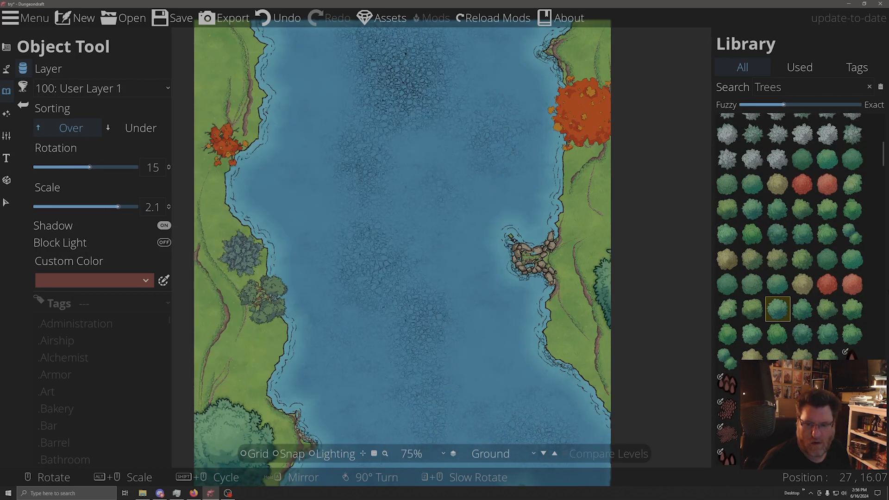
- Place a large round green tree below the right bank's rocky outcrop and a Trees 08a tree on the upper left bank, both at scale 2.1
left_click(853, 333)
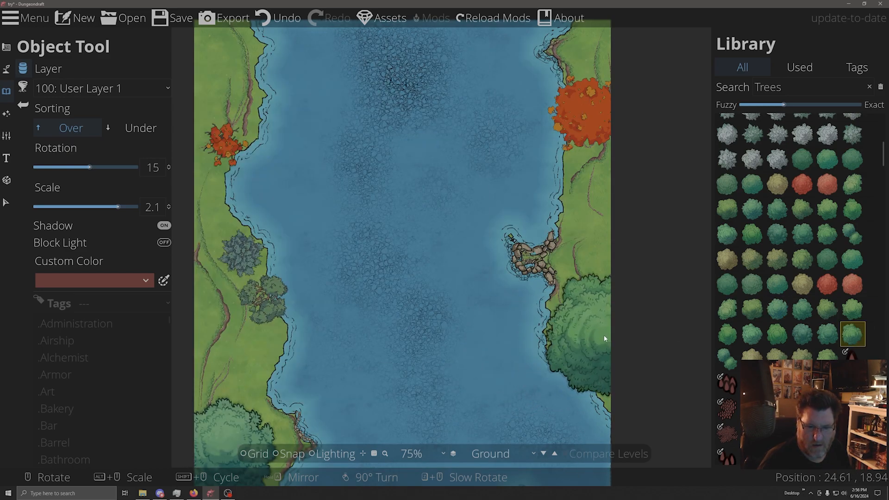
left_click(598, 354)
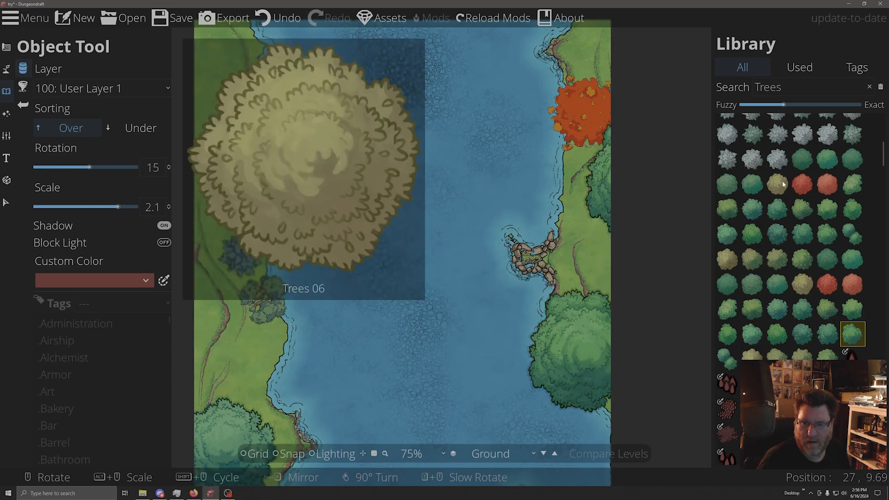
left_click(859, 186)
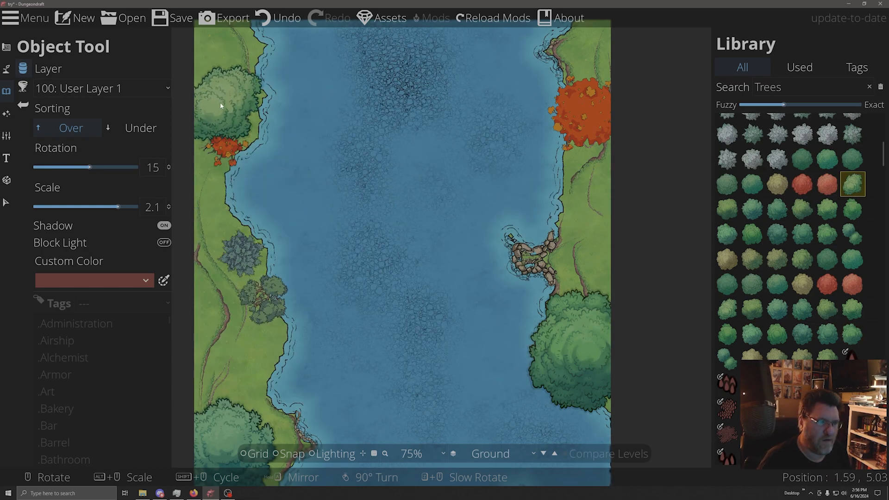
left_click(216, 93)
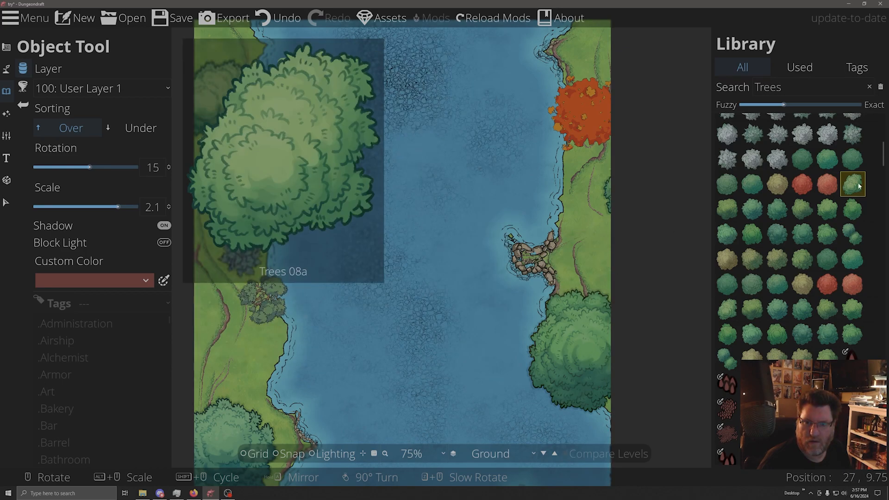
- Place a leafy branching tree behind the right bank's rocky outcrop and a dead tree above it, both at scale 2.1
scroll(854, 221, "up", 5)
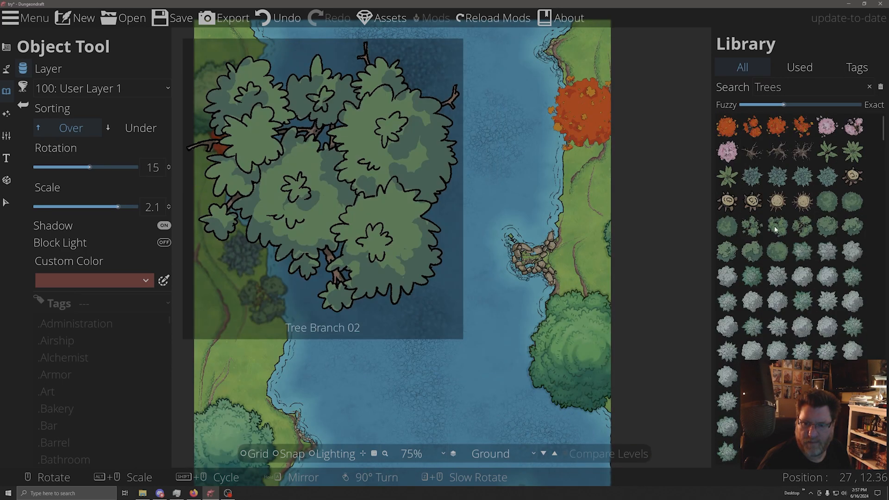
left_click(803, 226)
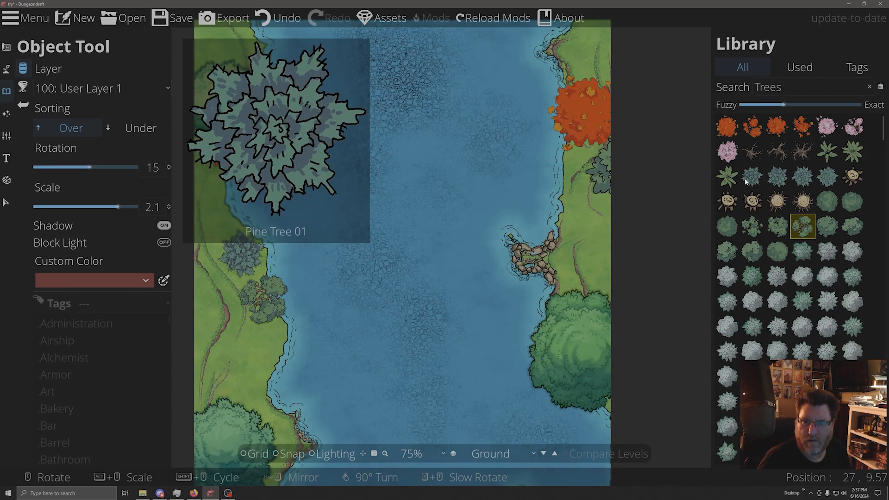
left_click(752, 226)
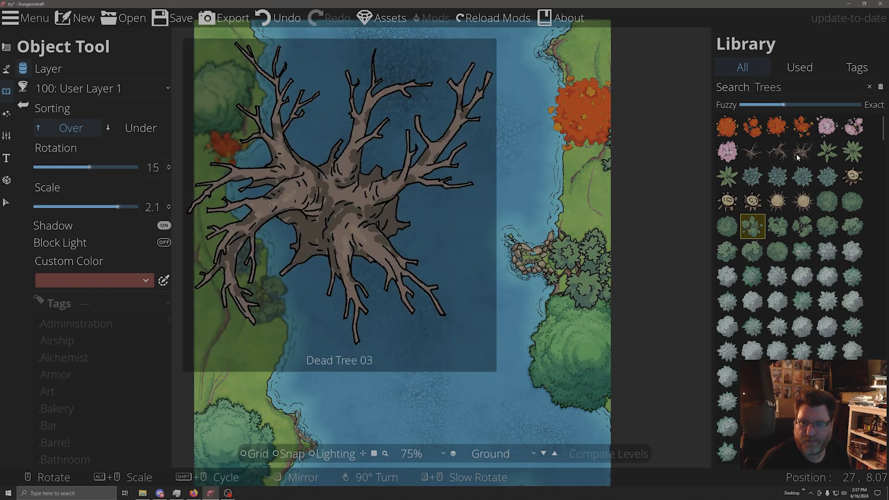
left_click(782, 154)
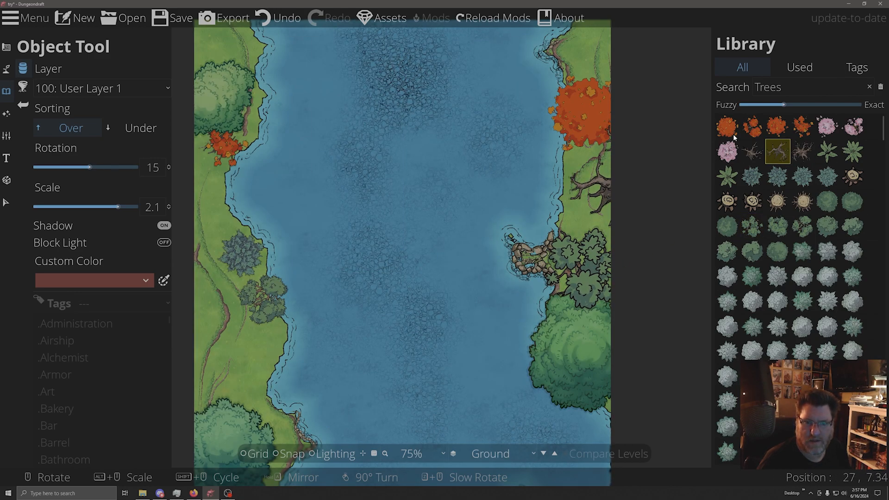
- Place the double-crowned green tree on the small island at the river's lower end at scale 0.2
left_click_drag(764, 140, 815, 17)
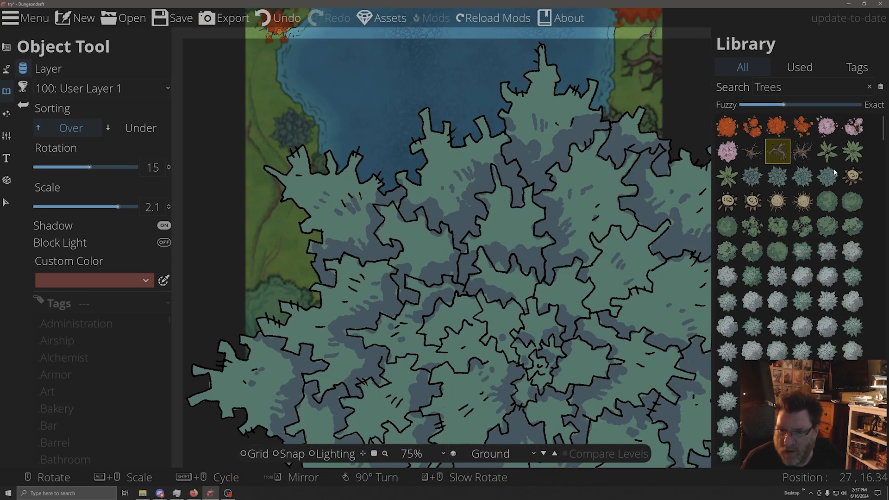
scroll(834, 172, "down", 3)
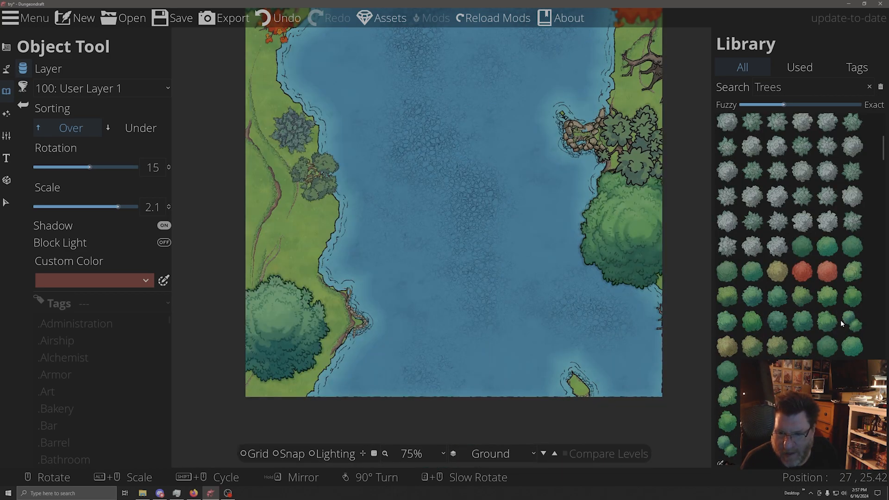
left_click(841, 324)
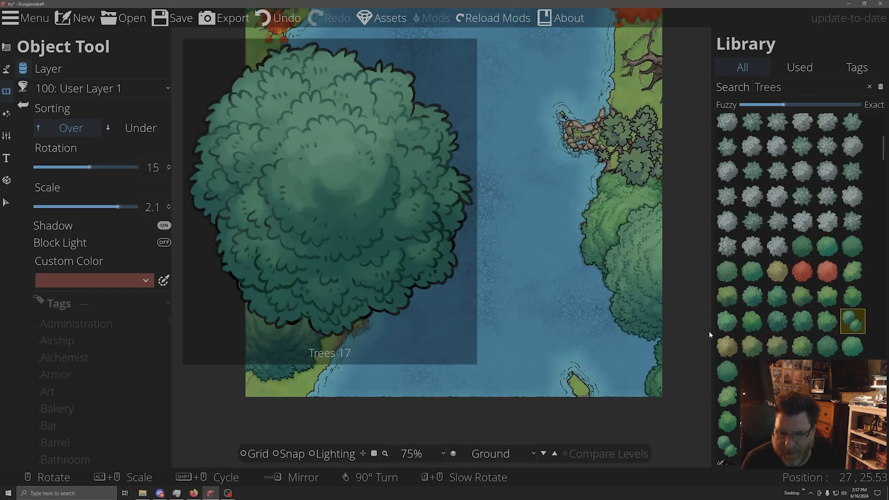
scroll(473, 235, "down", 10, "alt")
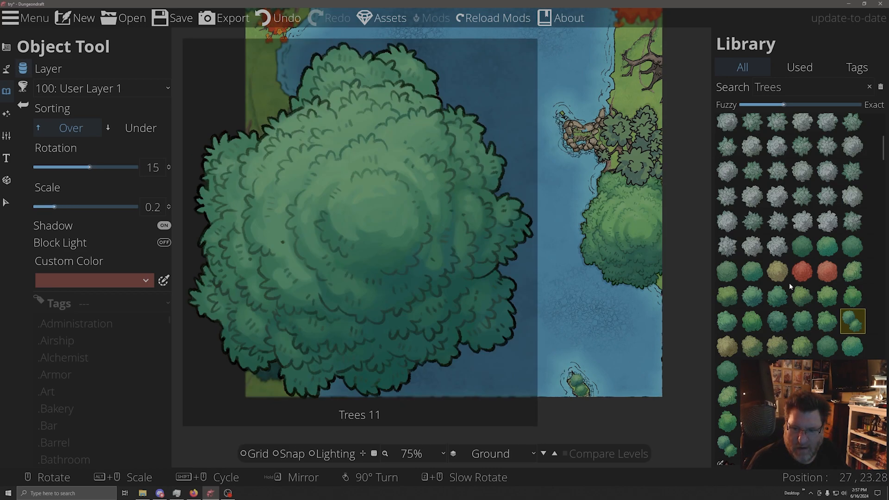
- Place the olive-yellow round tree on the left bank just above the large teal-green tree at scale 1.5
scroll(750, 325, "down", 3)
left_click(727, 265)
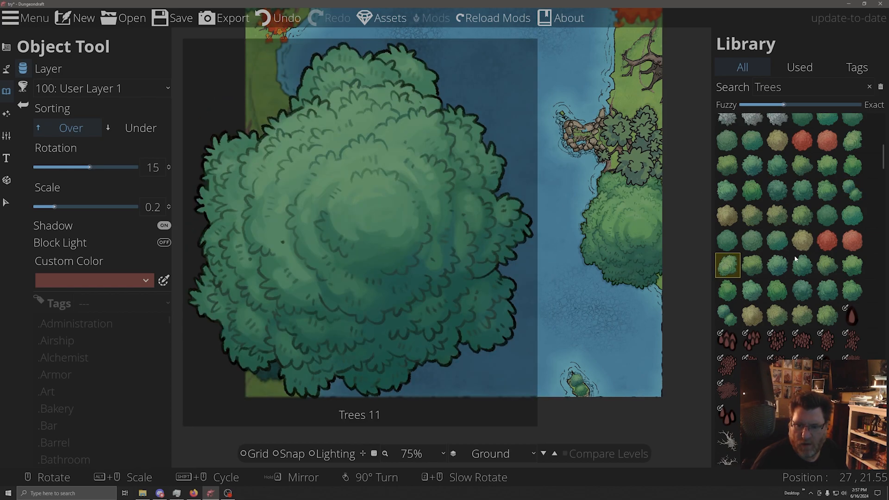
left_click(802, 240)
scroll(283, 237, "up", 3, "alt")
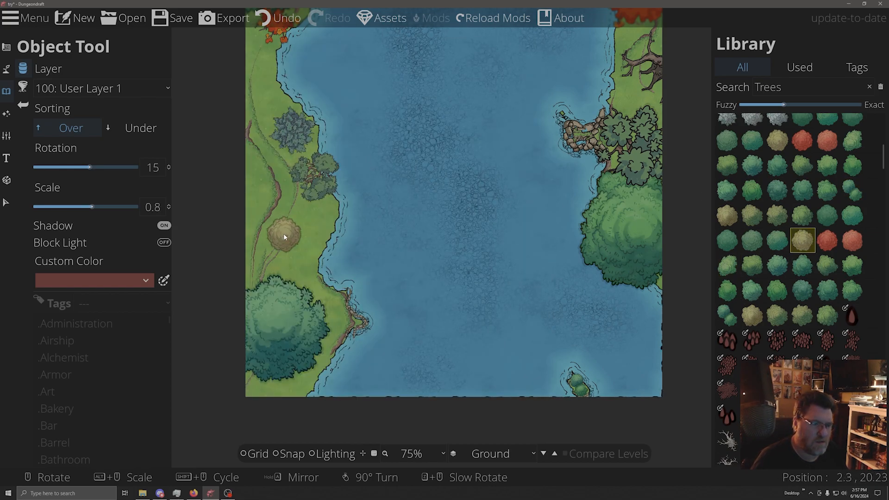
scroll(284, 237, "up", 7, "alt")
left_click(287, 266)
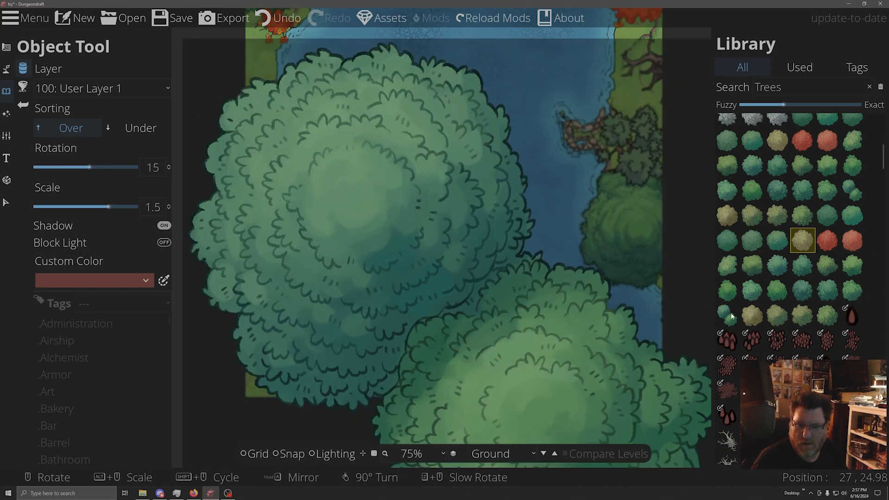
- Place a dark green tree at the left bank's outer edge and in the map's upper right corner at scale 1.5, setting rotation to 30
left_click(732, 316)
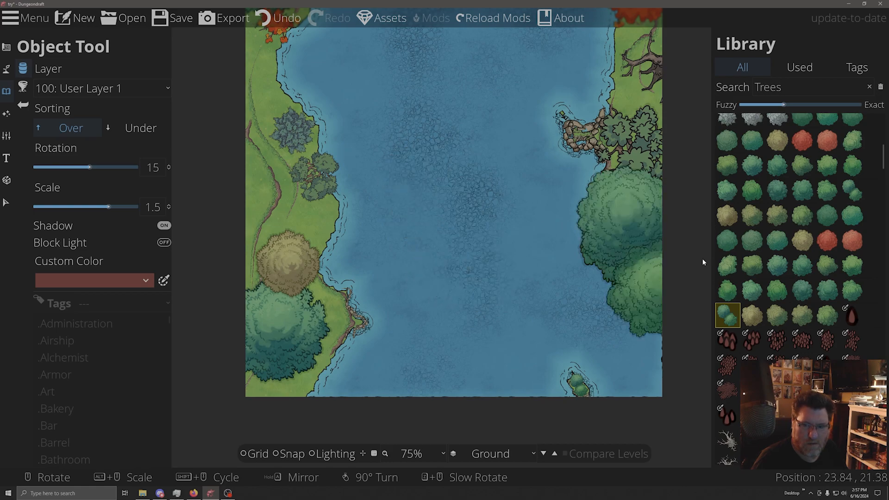
scroll(814, 191, "up", 5)
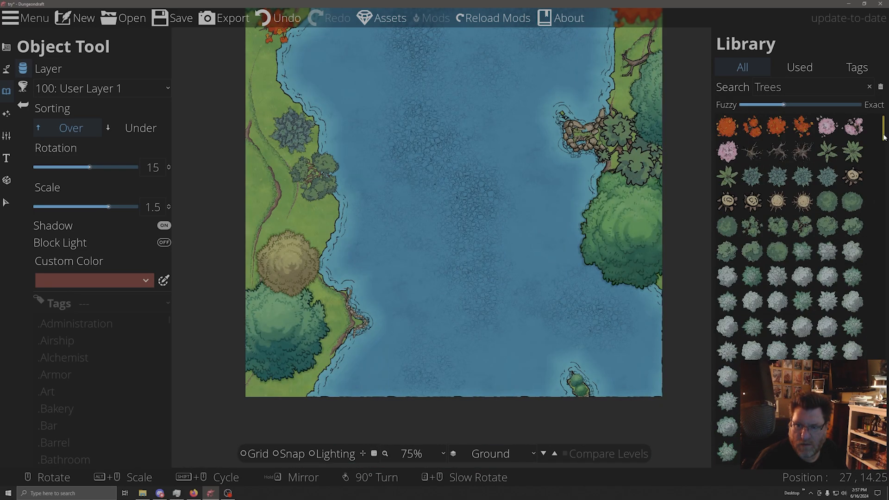
left_click(852, 226)
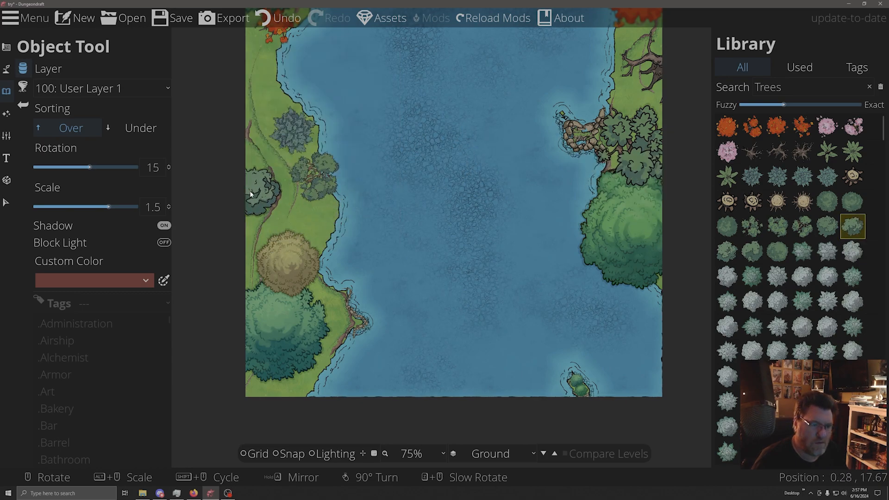
scroll(505, 234, "up", 1)
left_click_drag(505, 231, 485, 443)
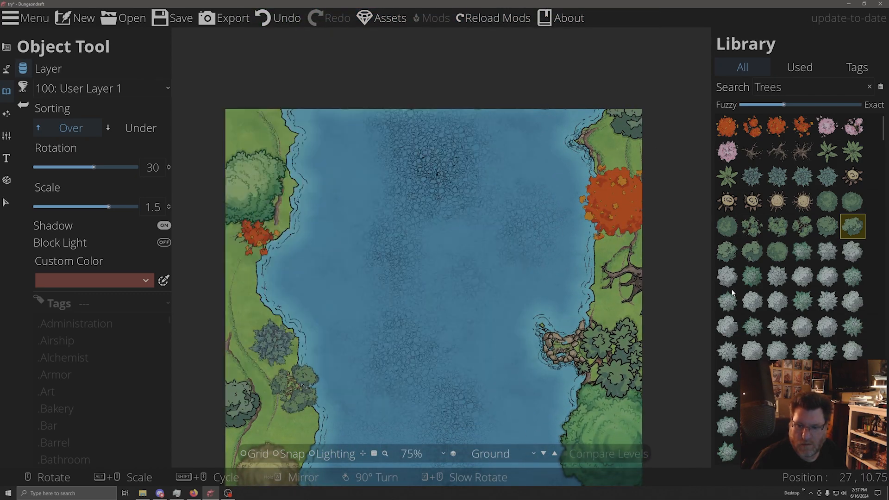
- Place the dark green clustered tree in the map's upper left corner at scale 1.5 and rotation 30
scroll(825, 209, "down", 5)
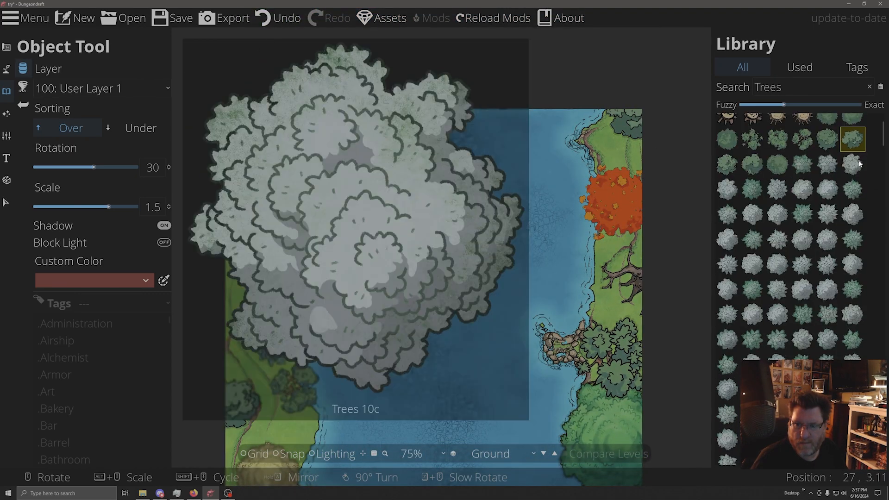
scroll(860, 169, "down", 10)
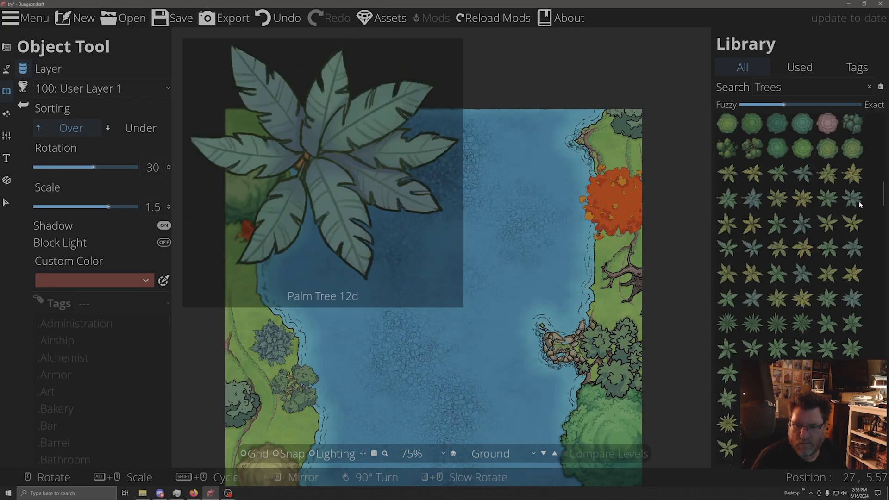
scroll(741, 210, "up", 3)
left_click(752, 235)
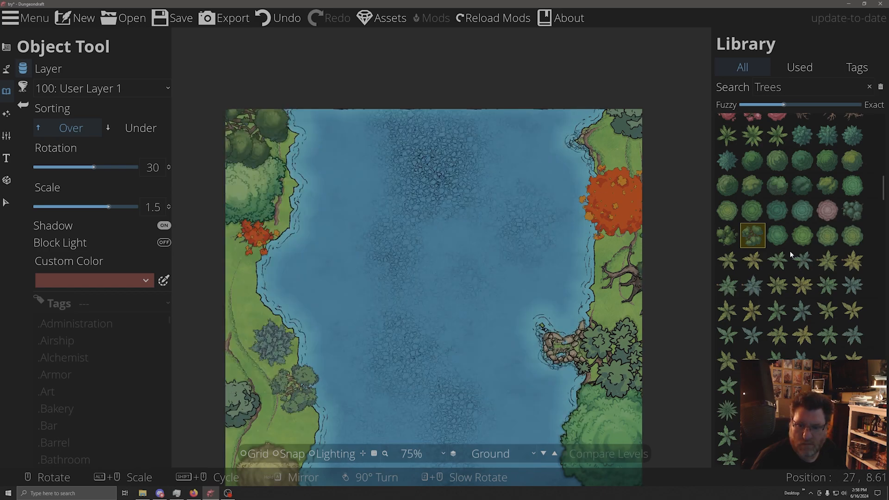
- Place the yellowish-topped dark green tree on the right bank between the dead tree and the rocky outcrop at scale 1.7
mouse_move(726, 244)
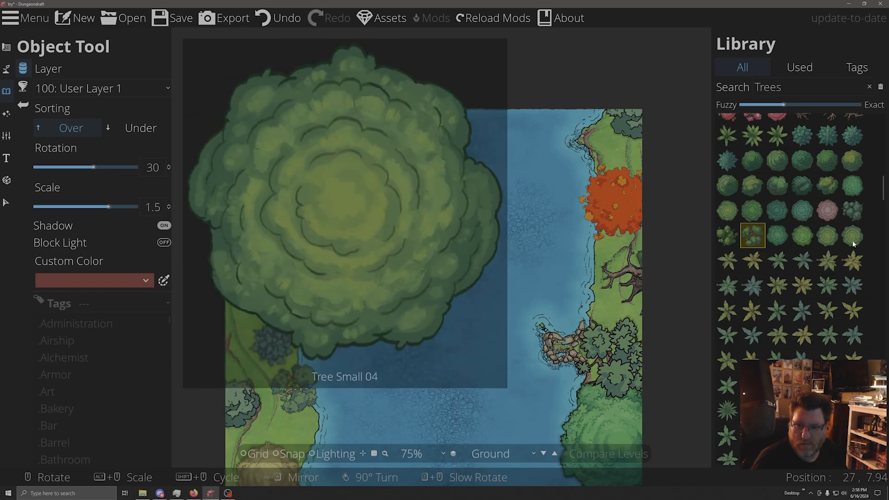
left_click(827, 185)
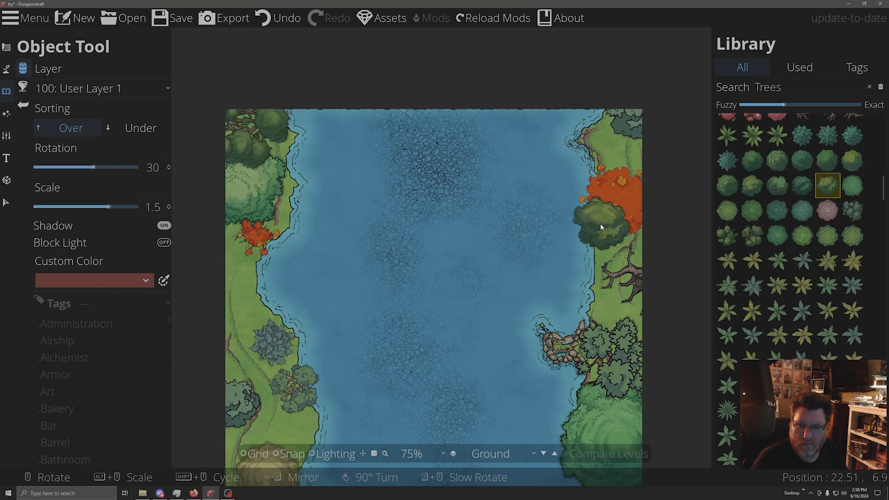
scroll(602, 301, "up", 4, "alt")
scroll(605, 314, "down", 2, "alt")
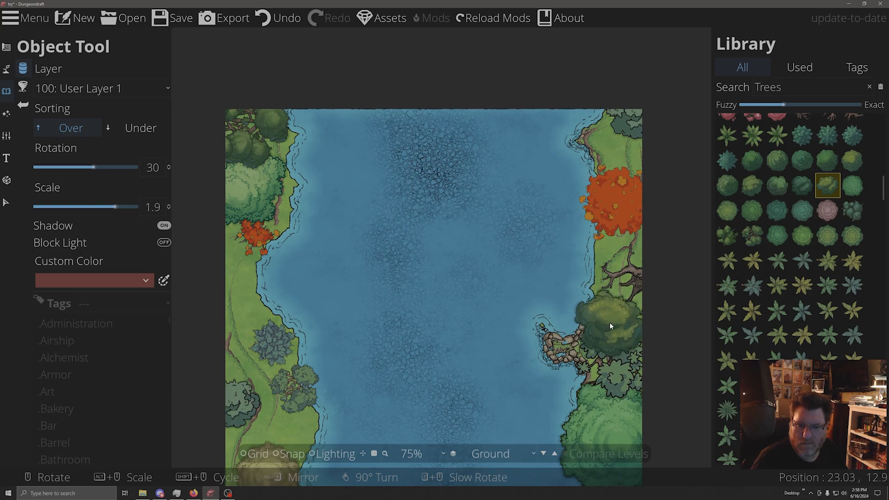
left_click(611, 314)
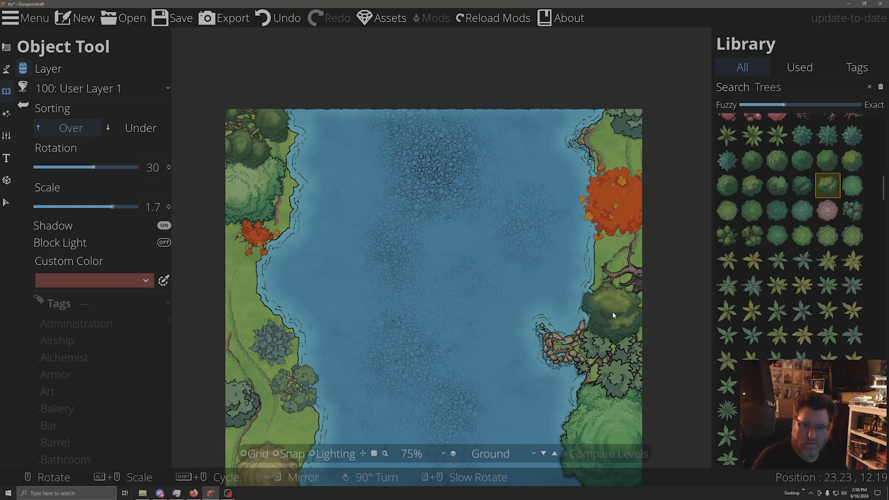
- Place the teal-green tree at the left bank's outer edge just below the small red-orange bush at scale 1.2
scroll(811, 357, "down", 3)
scroll(811, 356, "down", 3)
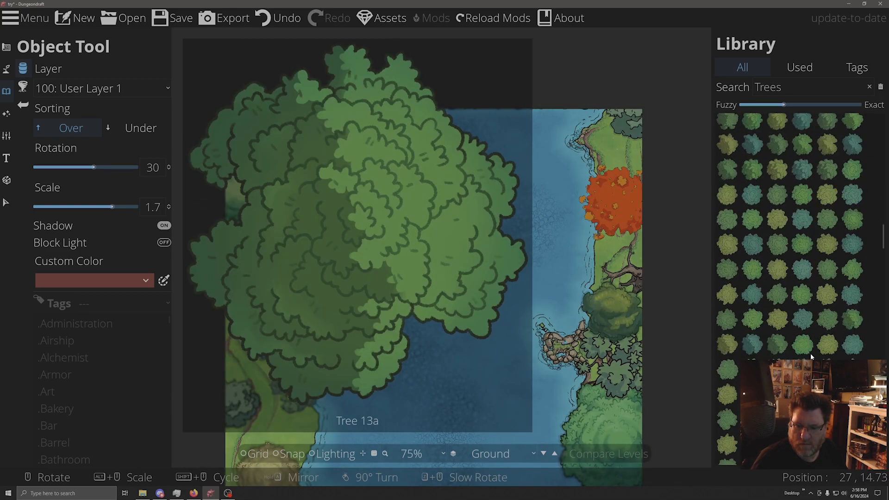
left_click(753, 296)
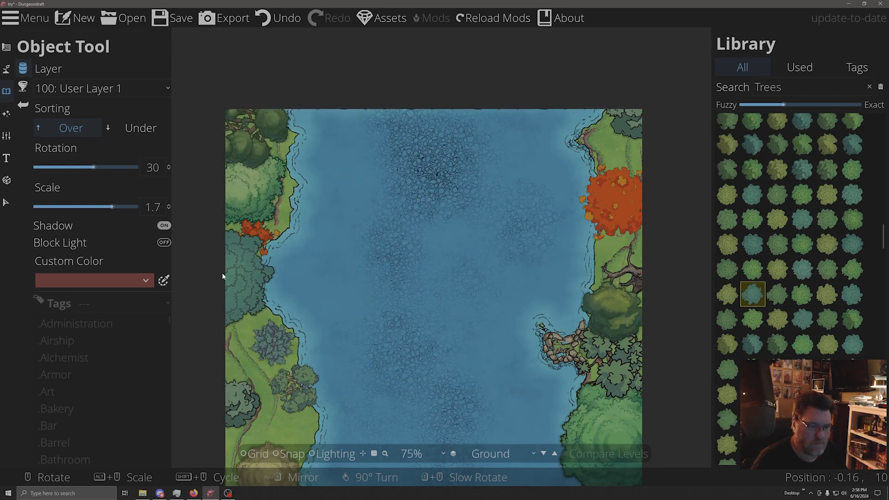
scroll(221, 296, "down", 5, "alt")
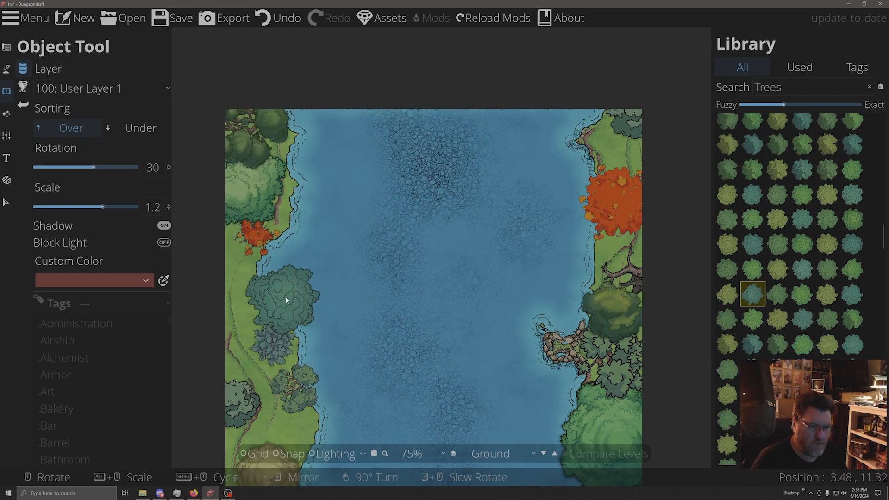
left_click(227, 290)
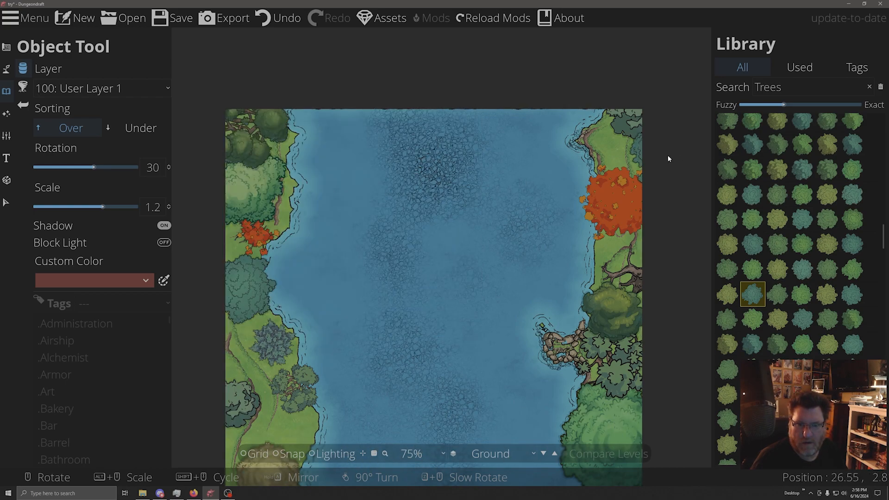
- Place the muted green round tree on the left bank directly above the olive-yellow round tree at scale 1.2
mouse_move(781, 327)
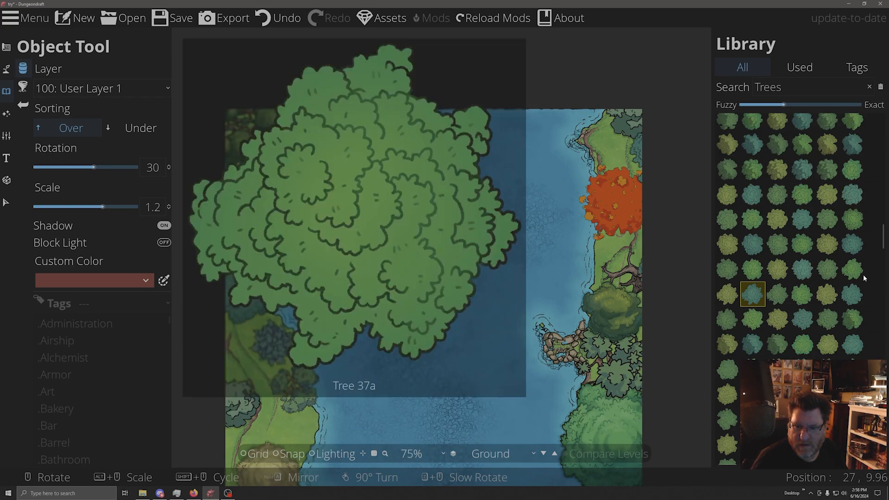
left_click(728, 269)
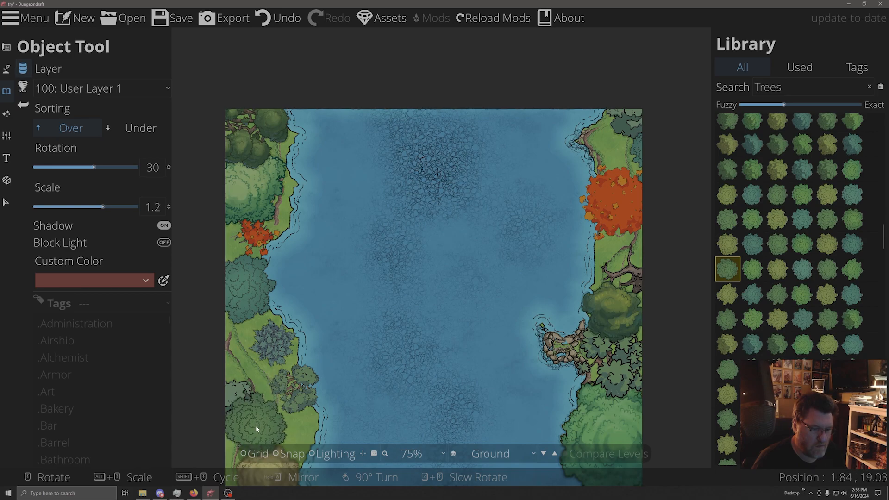
left_click(267, 436)
scroll(411, 285, "down", 3)
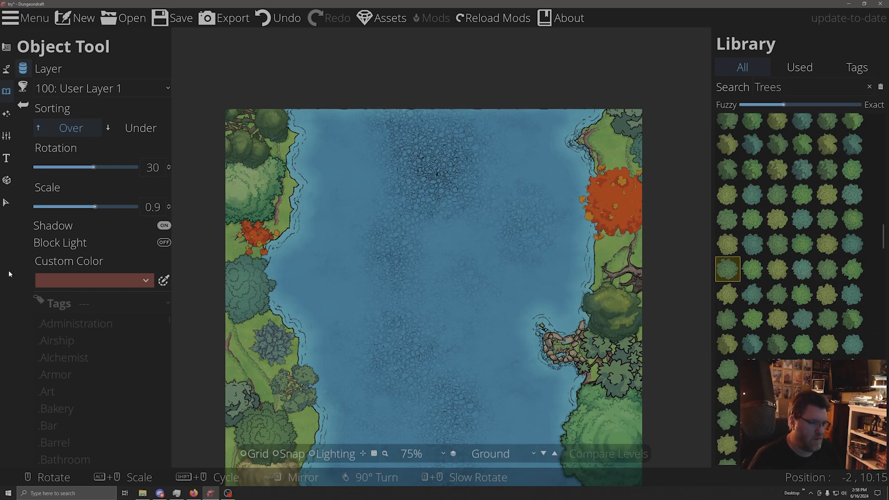
- Save the map, and turn on snapping and the grid
left_click(6, 202)
scroll(434, 231, "down", 3)
left_click_drag(441, 255, 431, 189)
scroll(429, 202, "up", 3)
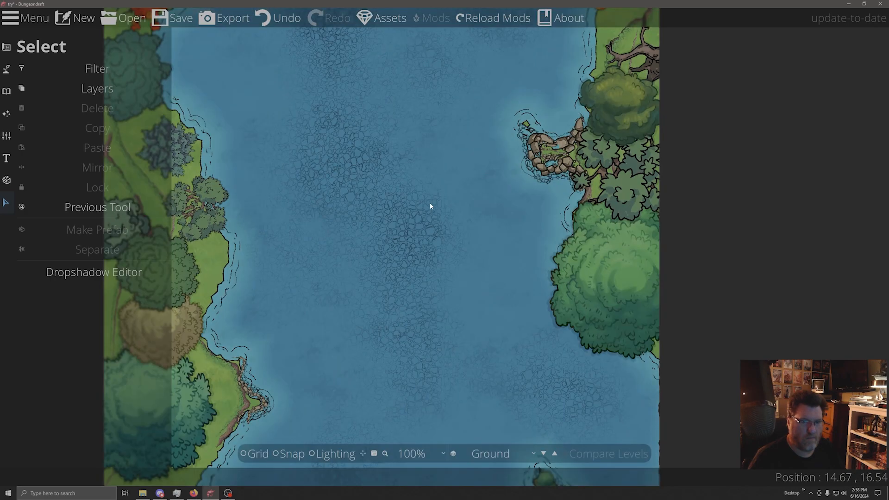
scroll(430, 202, "down", 2)
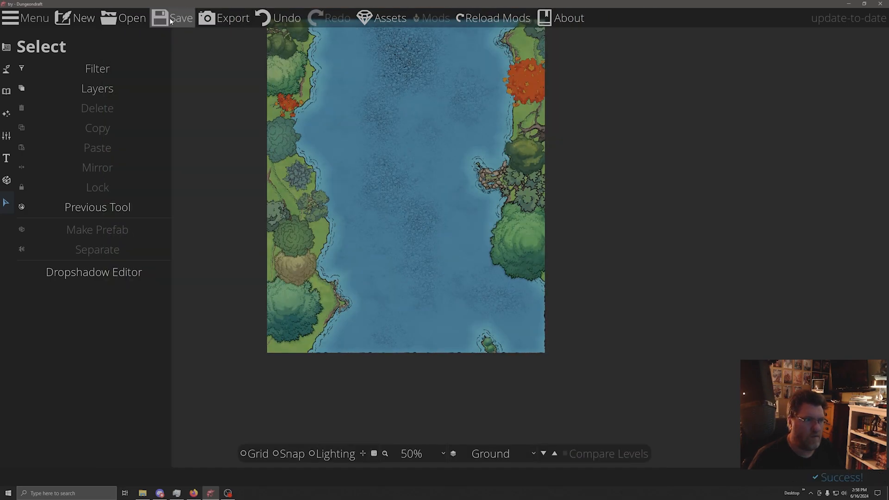
left_click_drag(463, 196, 518, 248)
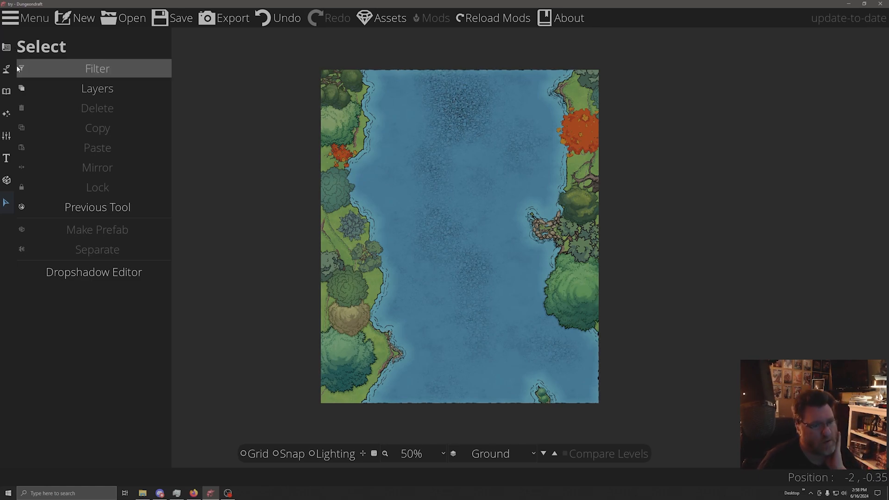
left_click(278, 456)
left_click(256, 455)
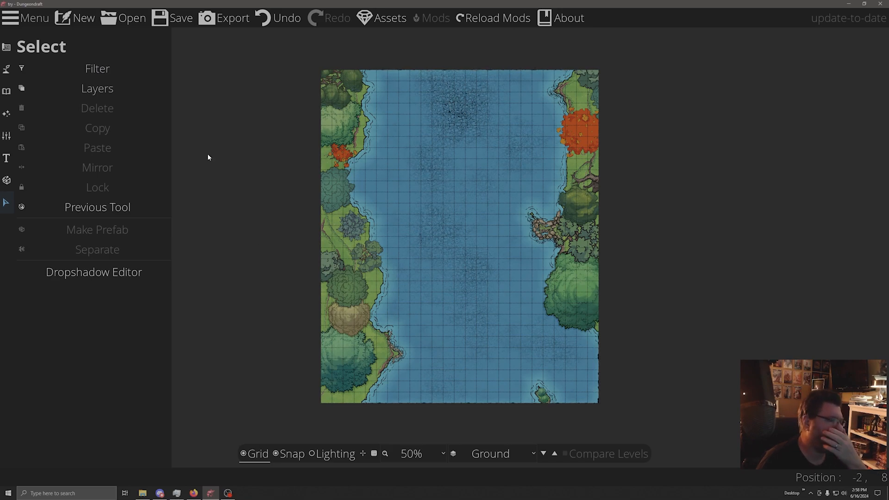
- Draw a closed boat-shaped hull in mid-river with the dark wood plank wall, 6 squares wide and 18 long, with a pointed bow facing up
left_click(7, 48)
left_click(65, 86)
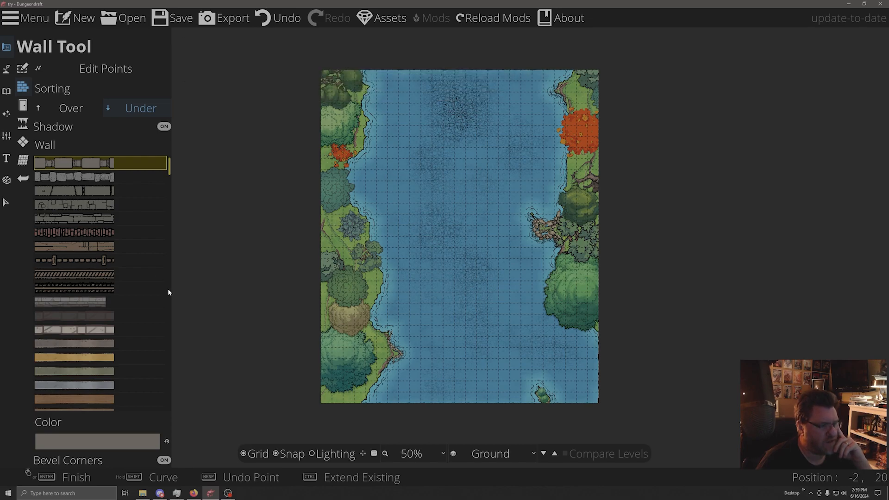
scroll(146, 293, "down", 5)
scroll(128, 327, "down", 10)
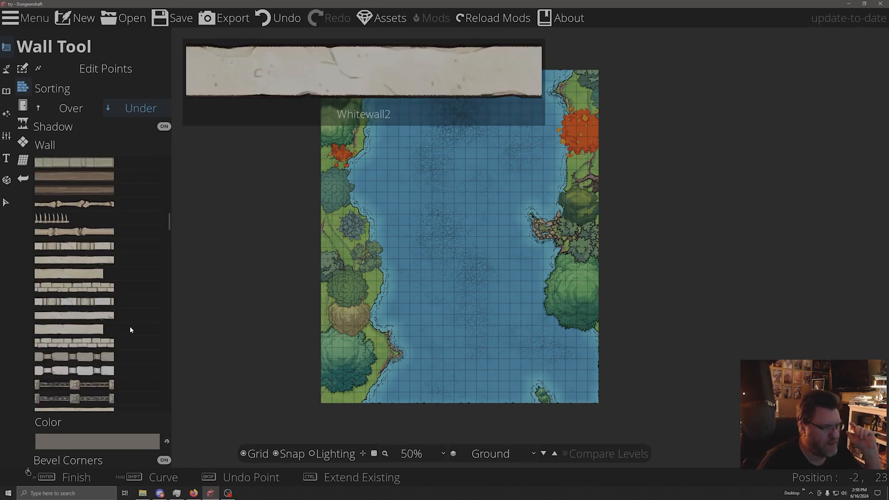
left_click_drag(168, 273, 170, 395)
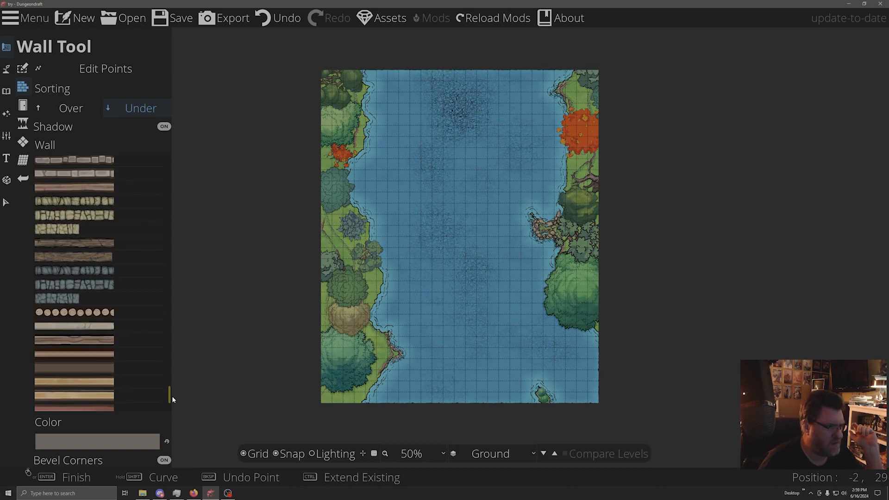
left_click(74, 243)
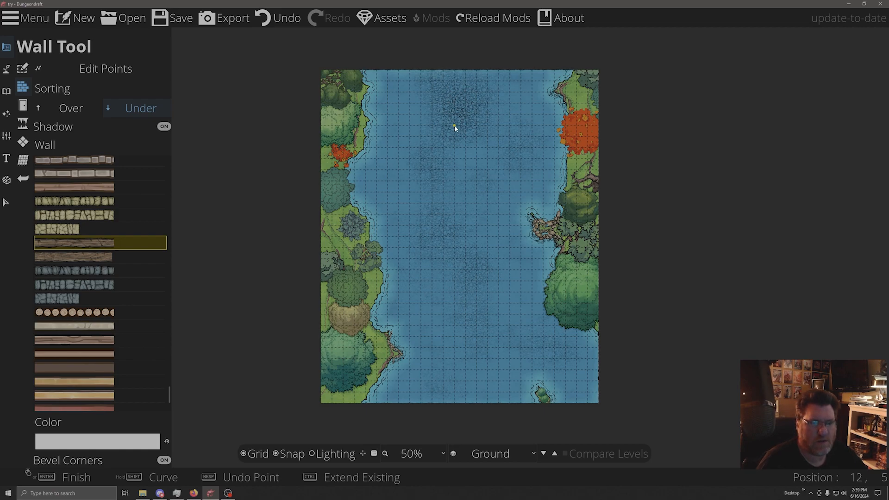
left_click(443, 379)
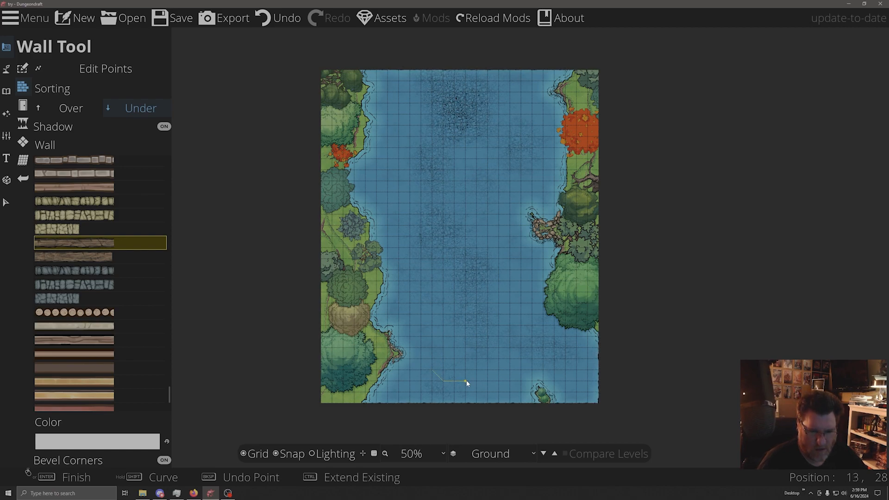
left_click(496, 371)
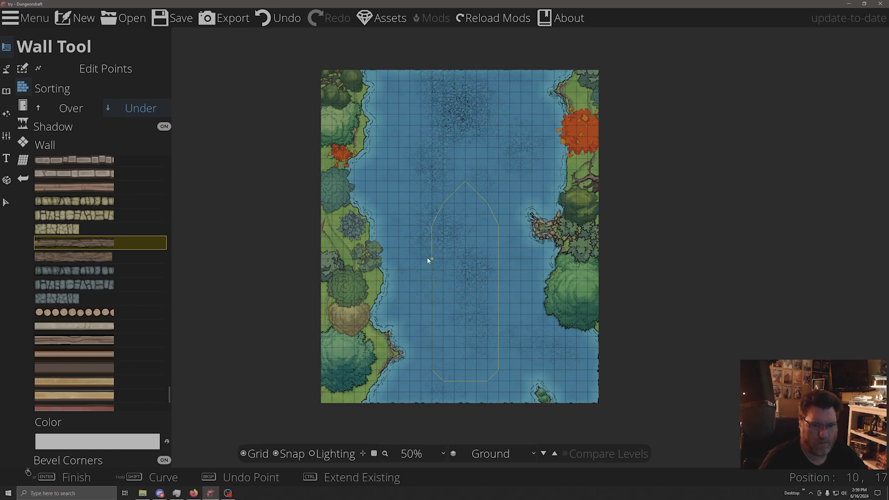
left_click(434, 370)
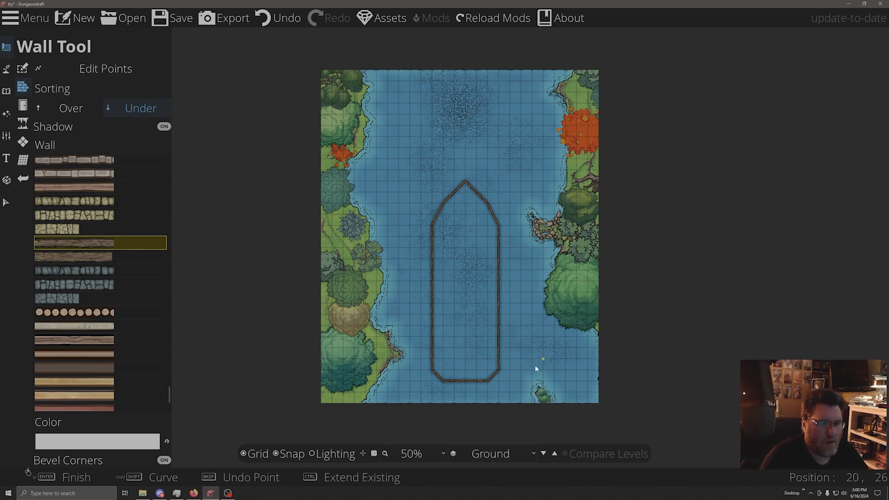
- Switch to the Pattern Shape Tool and choose the free-form polygon shape
mouse_move(50, 180)
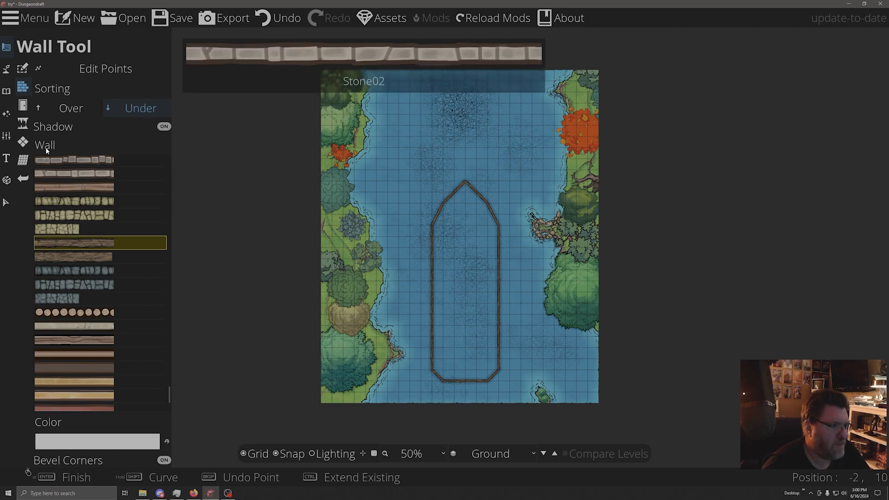
left_click(23, 142)
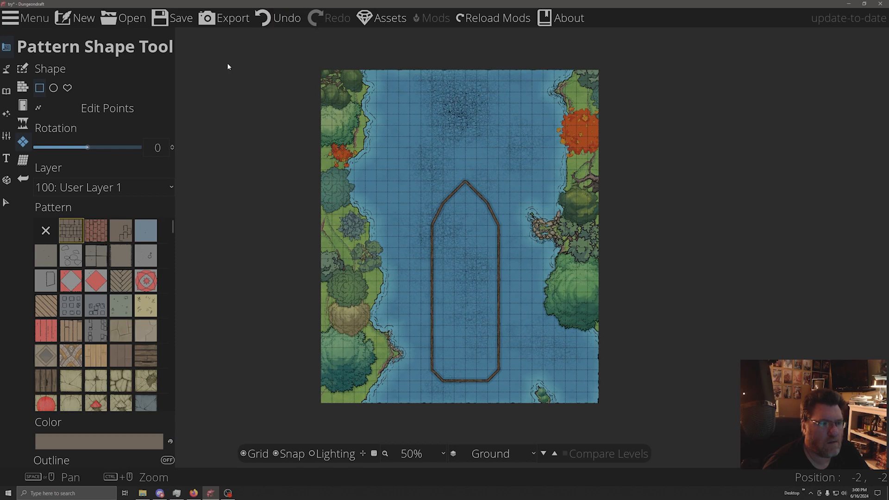
left_click(67, 88)
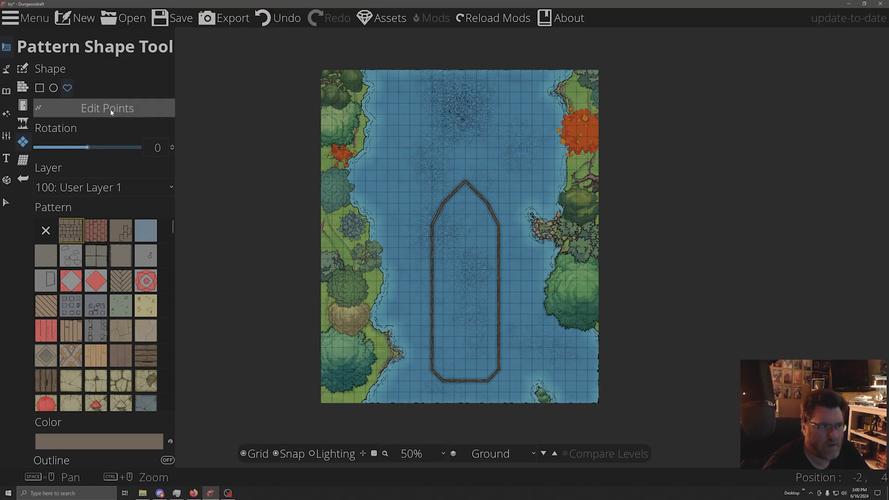
- Try filling the whole boat hull with the brown paving pattern, tracing the wall's corners, and undo the fill
left_click(466, 182)
left_click(432, 227)
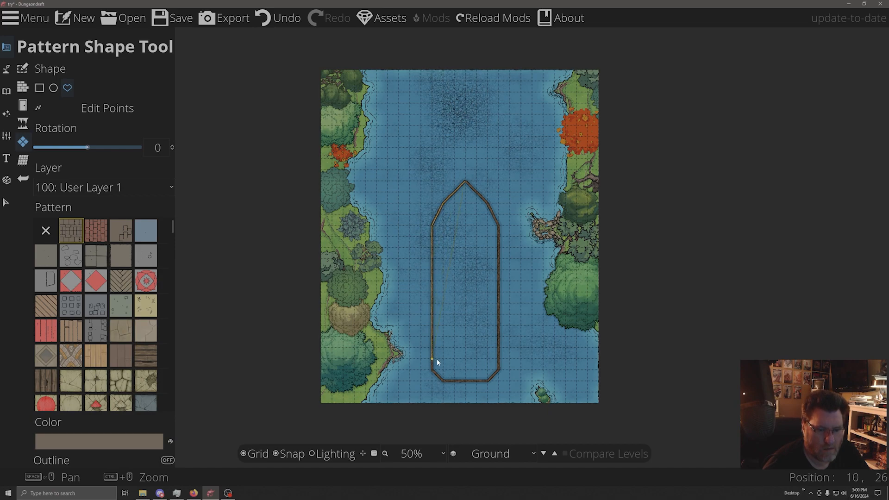
left_click(442, 382)
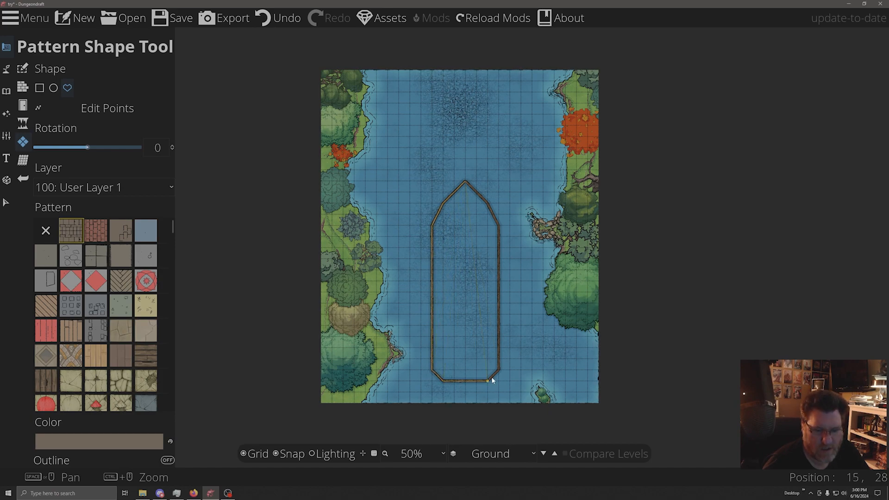
left_click(498, 371)
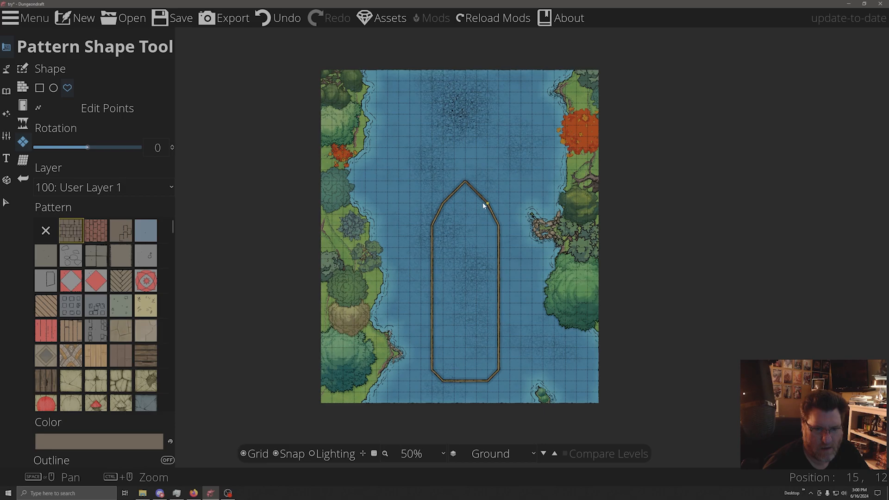
left_click(464, 183)
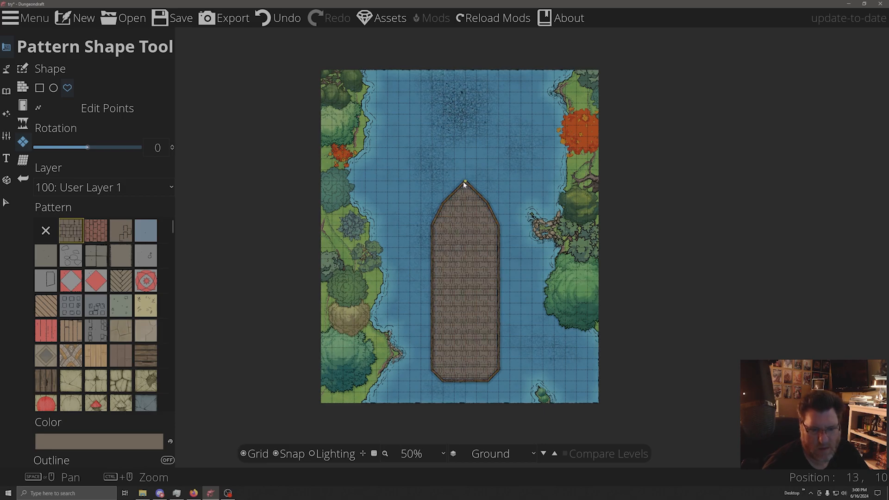
scroll(464, 259, "up", 5)
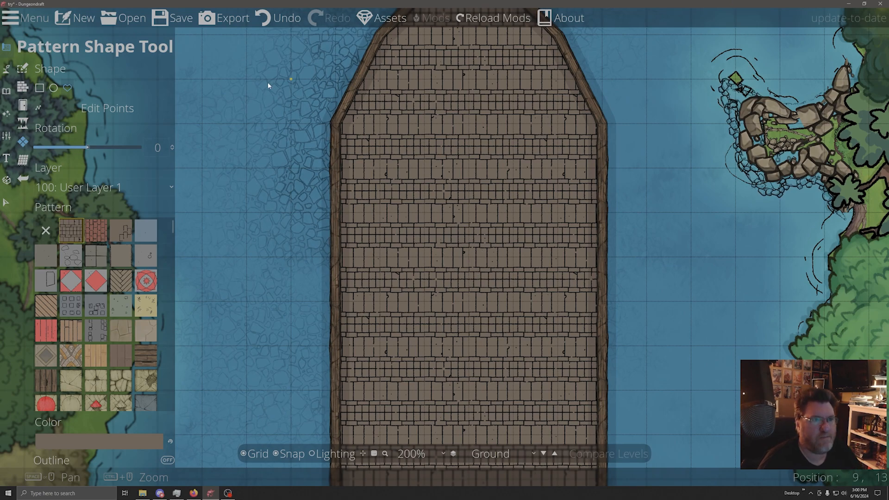
left_click(267, 18)
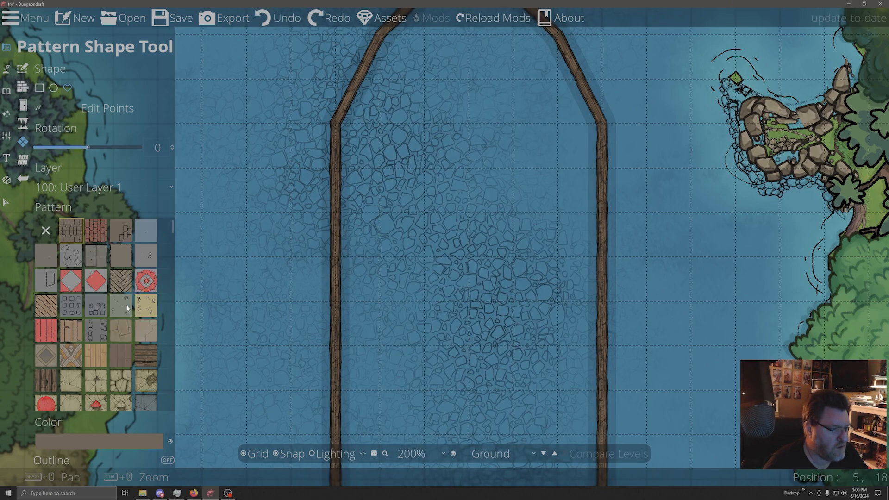
- Try filling the bow down to where the hull sides straighten with the light brown plank pattern, and undo the fill
left_click(75, 329)
left_click_drag(538, 230, 547, 349)
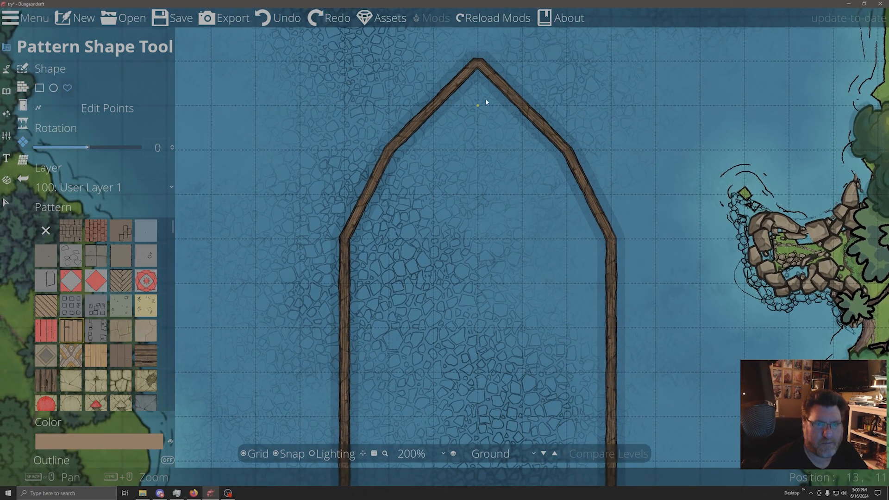
left_click(348, 242)
left_click(615, 240)
left_click(570, 149)
left_click(487, 72)
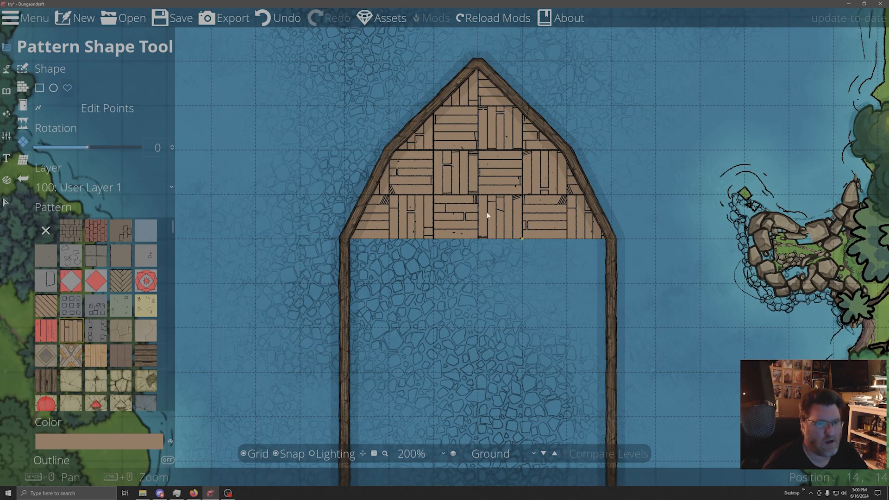
left_click(279, 18)
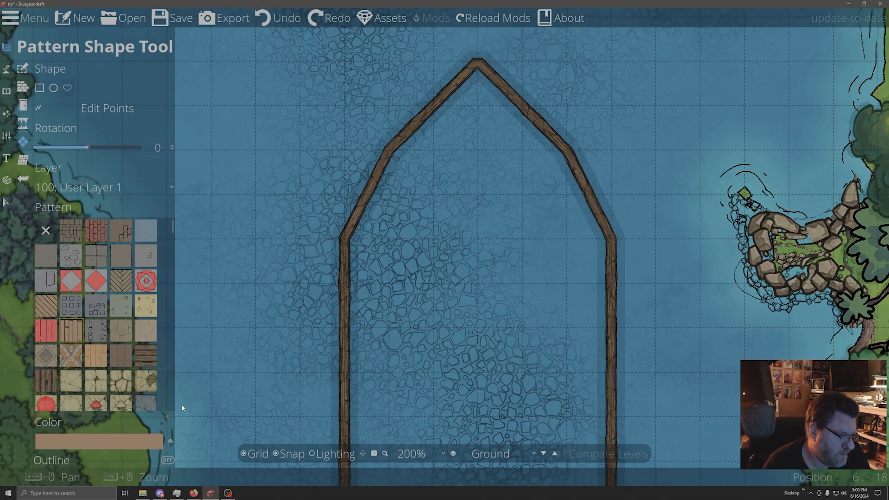
- Try filling the triangular tip of the bow with the dark vertical wood plank pattern, and undo the fill
left_click(44, 382)
left_click(384, 151)
left_click(567, 150)
left_click(479, 63)
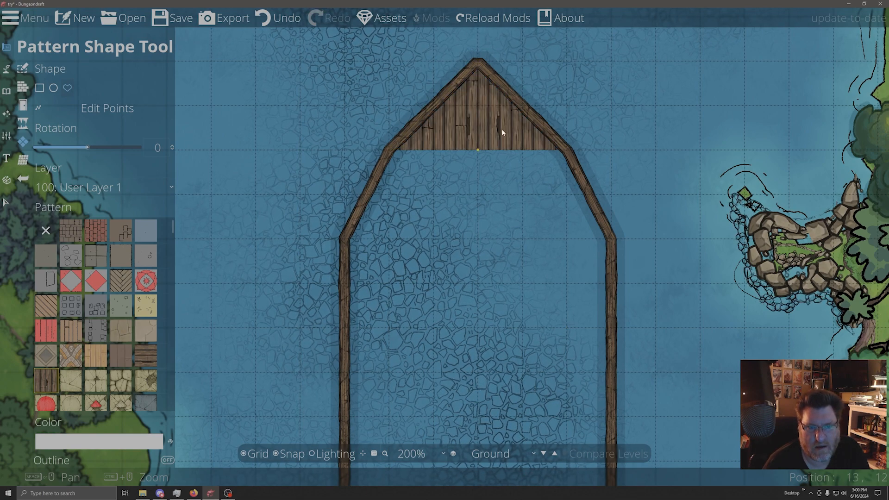
left_click(262, 19)
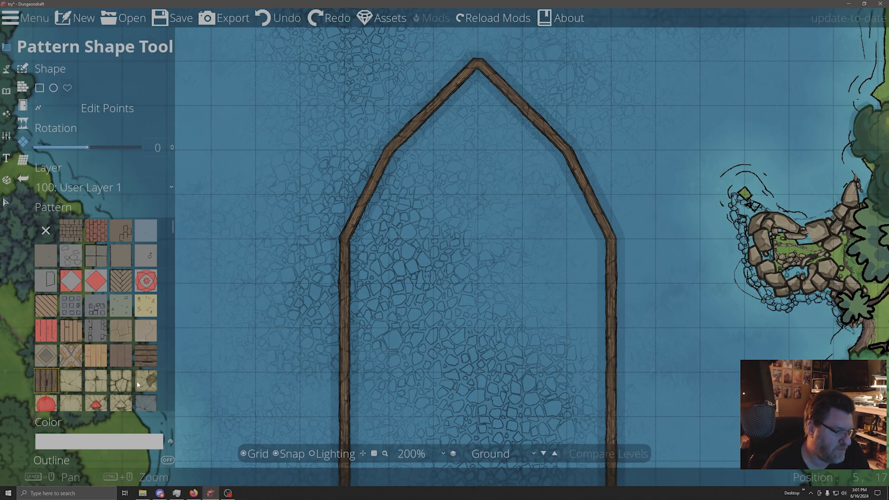
- Try filling the bow down to where the hull sides straighten with the brown knotted wood pattern, and undo the fill
scroll(126, 295, "down", 2)
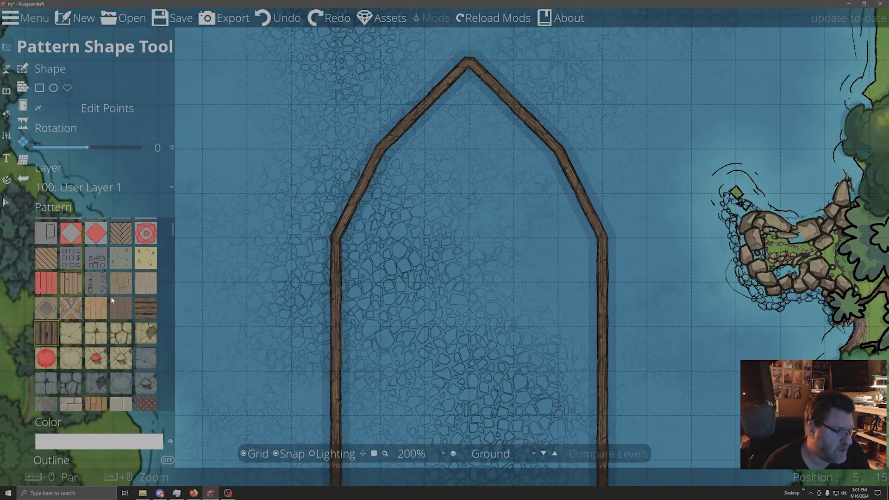
scroll(111, 300, "down", 1)
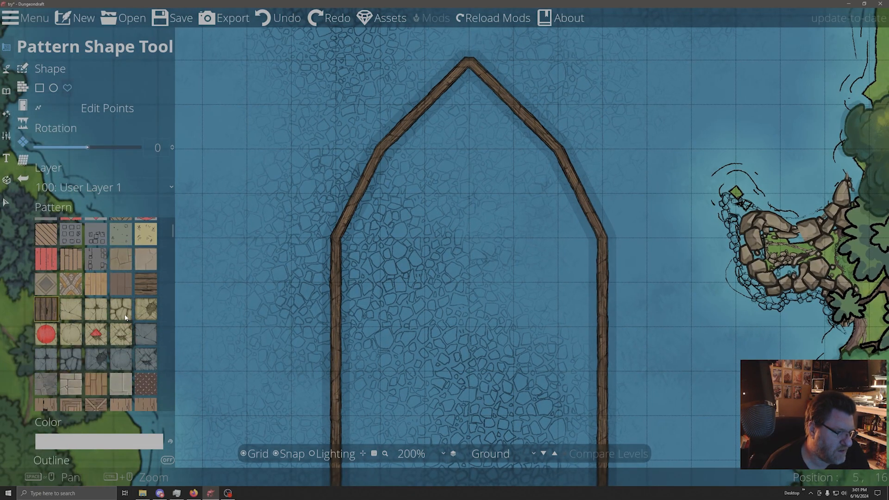
scroll(123, 319, "down", 1)
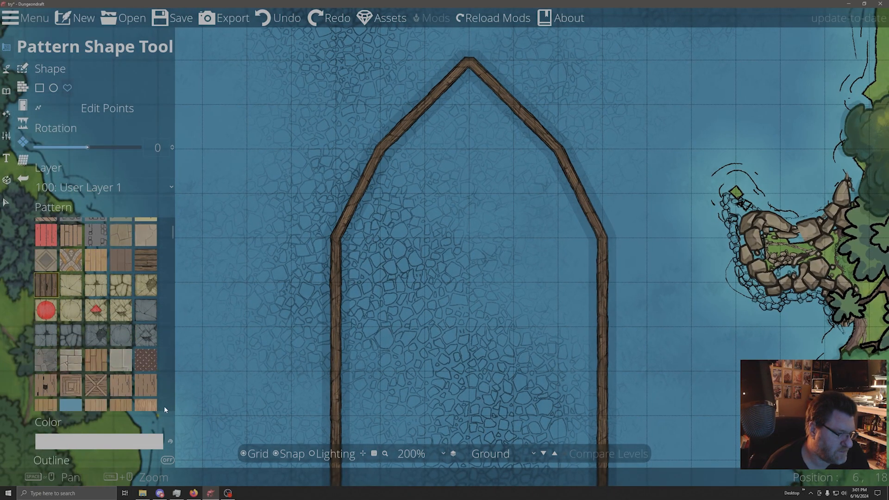
left_click(156, 386)
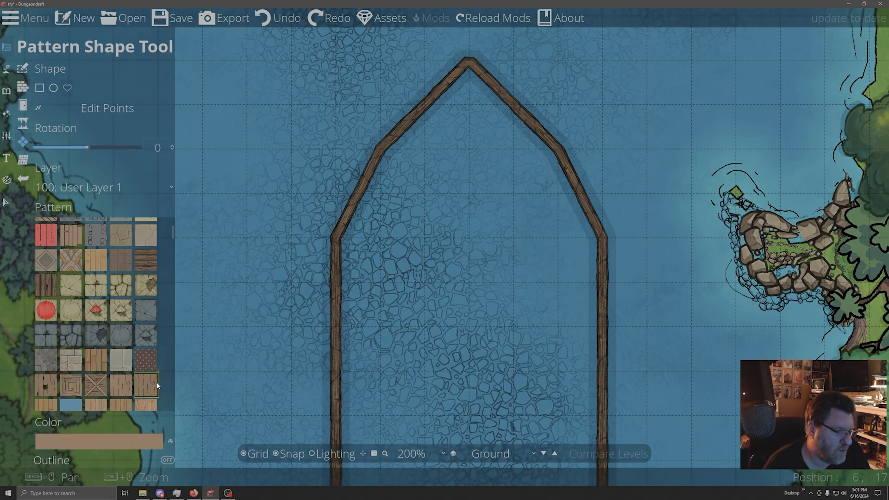
left_click(469, 61)
left_click(334, 238)
left_click(602, 238)
left_click(560, 149)
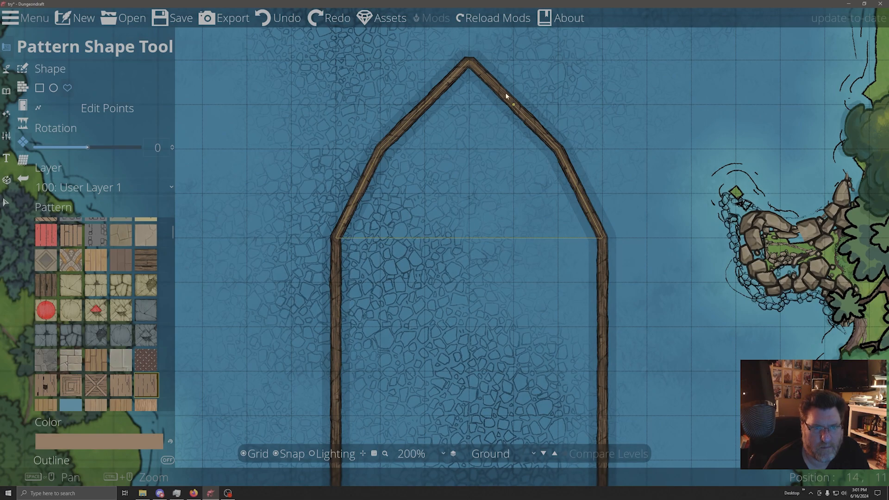
left_click(469, 63)
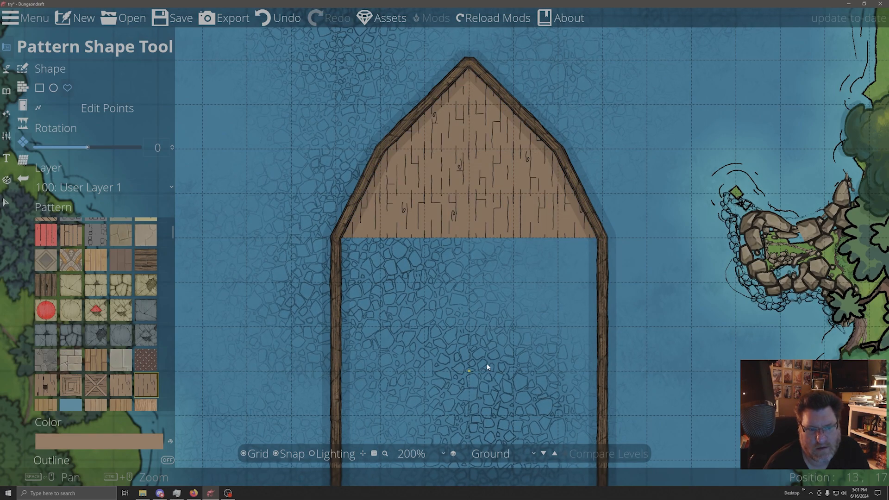
left_click(274, 19)
- Fill the bow down to where the hull sides straighten with the light tan vertical plank pattern, tracing the wall's corners
scroll(115, 378, "down", 2)
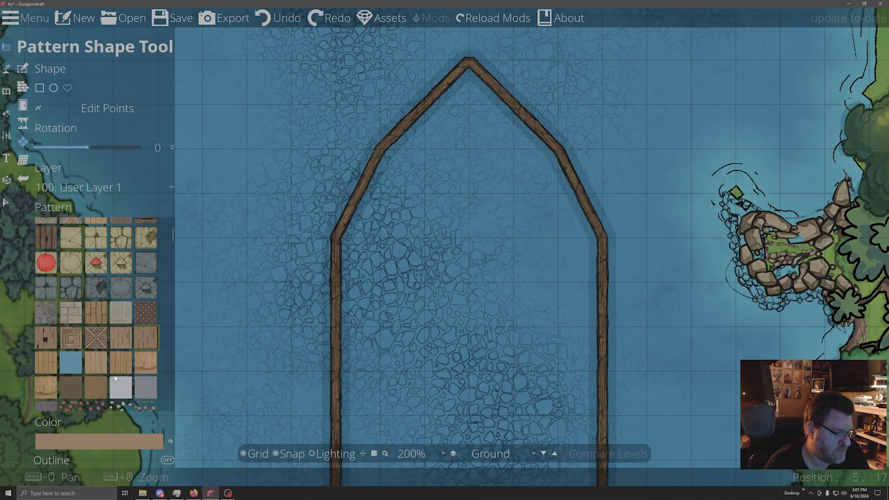
scroll(115, 378, "down", 2)
left_click(117, 340)
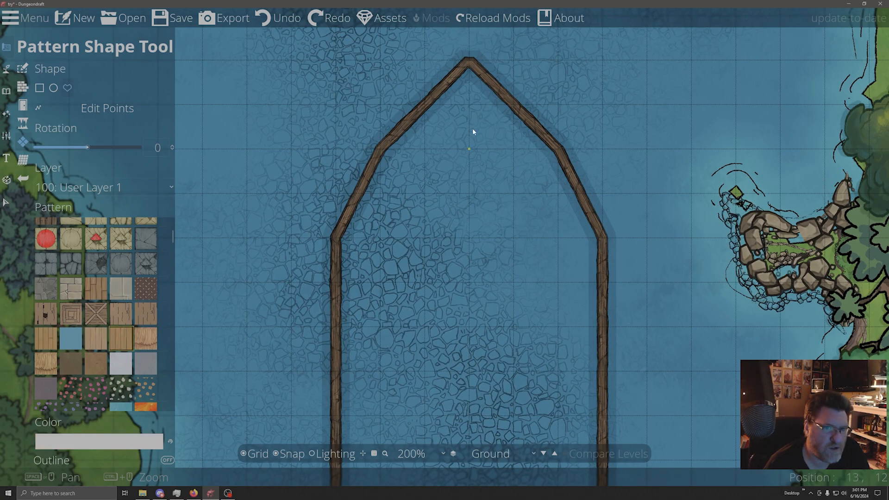
left_click(469, 61)
left_click(381, 149)
left_click(337, 238)
left_click(602, 239)
left_click(561, 149)
left_click(467, 61)
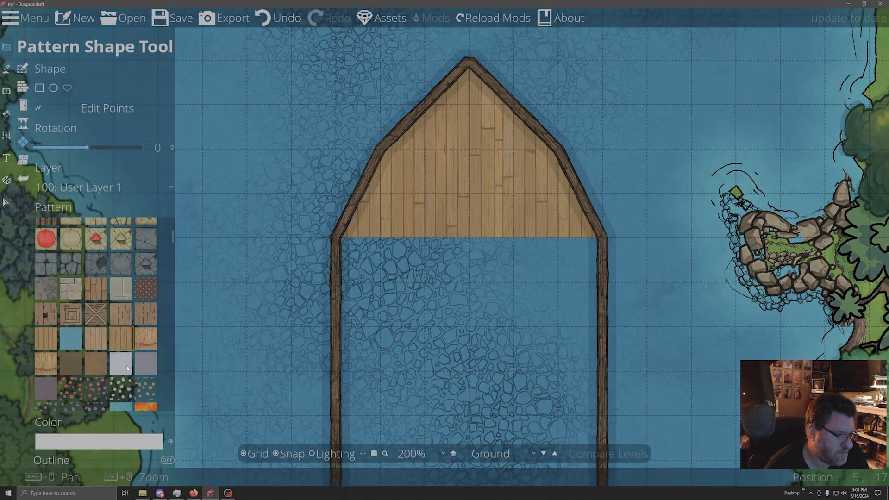
- Choose the medium-brown vertical plank pattern and cover the bow's tan planks with it
scroll(128, 361, "down", 2)
scroll(129, 364, "down", 6)
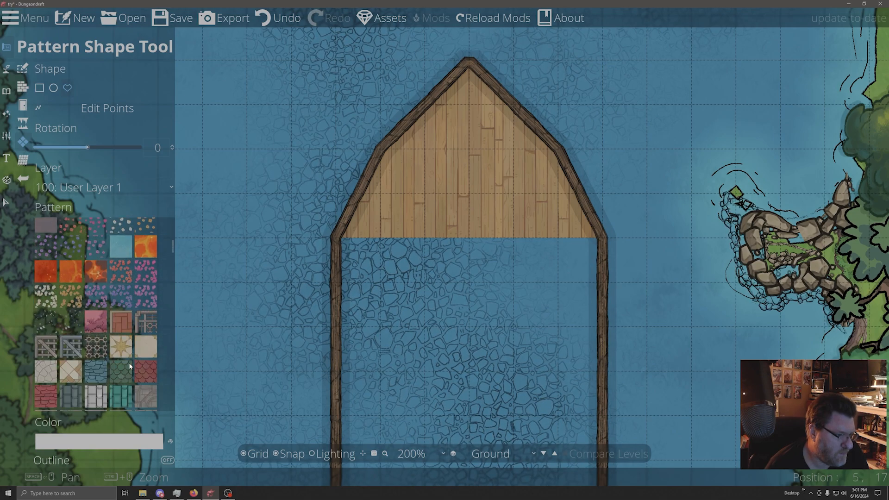
scroll(130, 366, "down", 2)
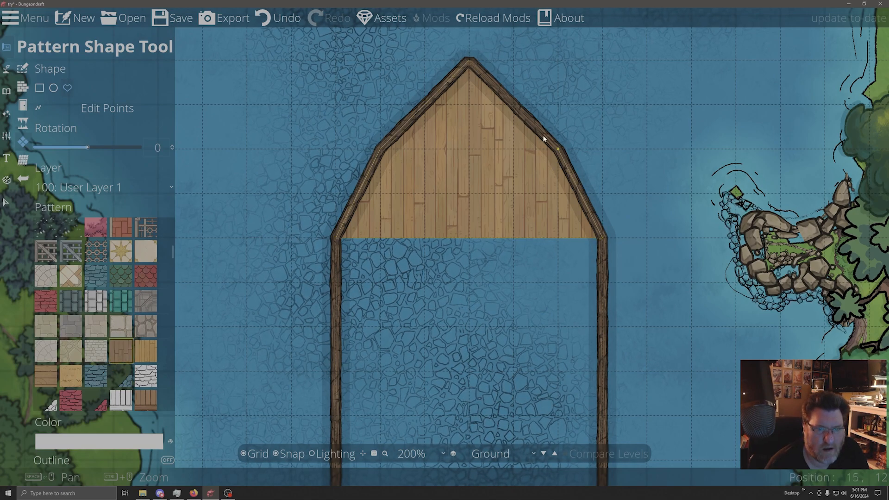
left_click(466, 70)
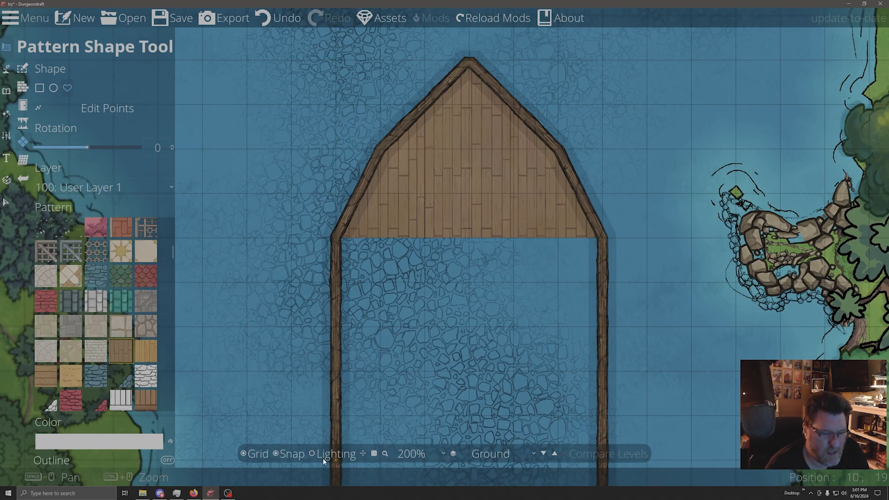
- Hide the grid and fill the whole boat hull from bow tip to stern with the medium-brown plank pattern, following the wall's corners
left_click(244, 457)
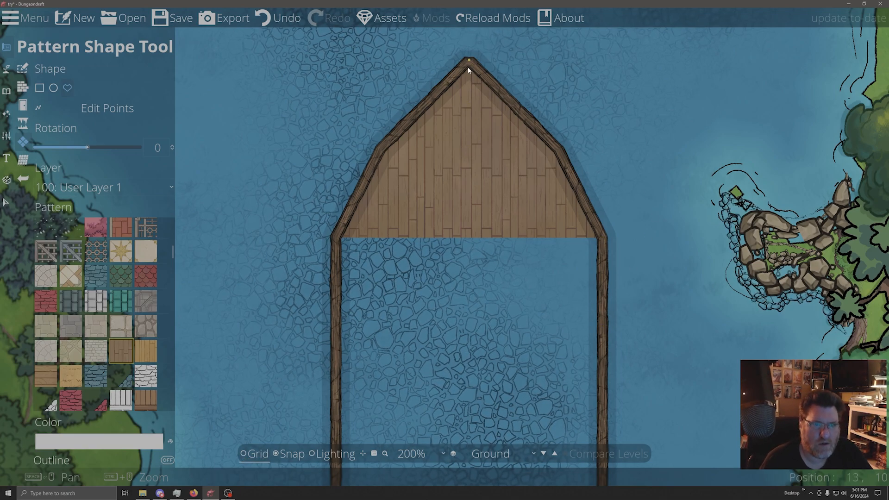
left_click_drag(490, 139, 510, 2)
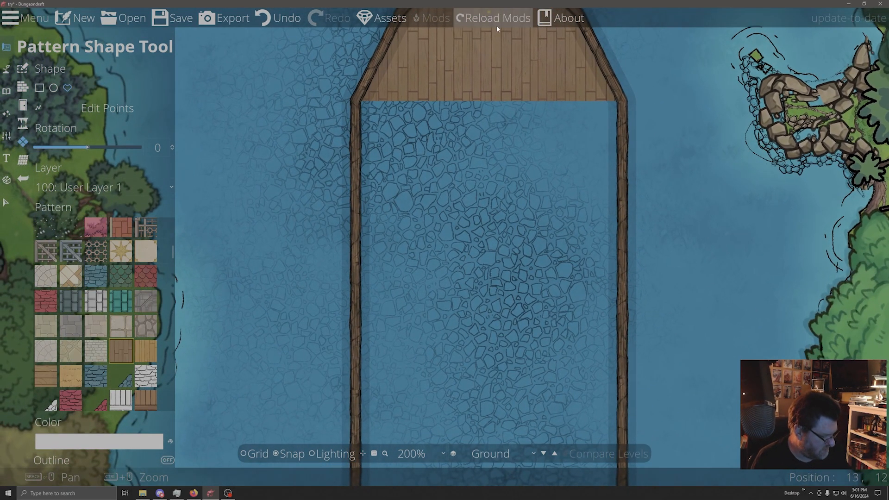
scroll(502, 86, "down", 3)
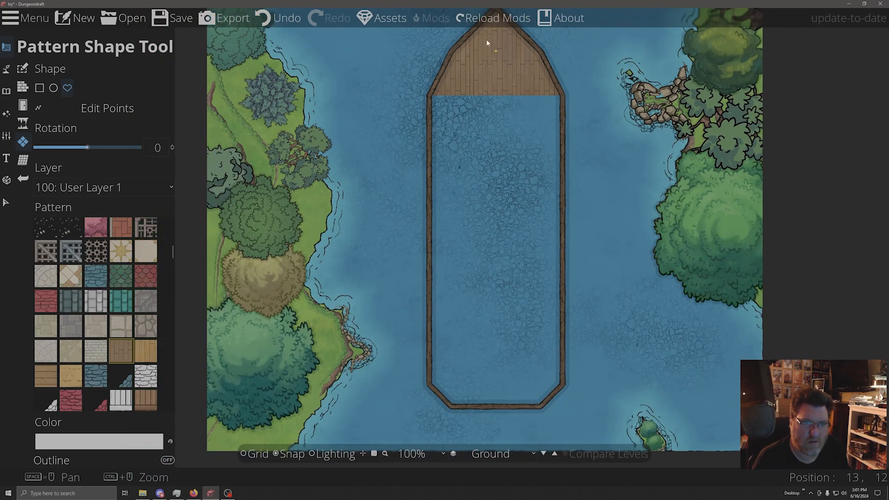
left_click_drag(493, 86, 493, 107)
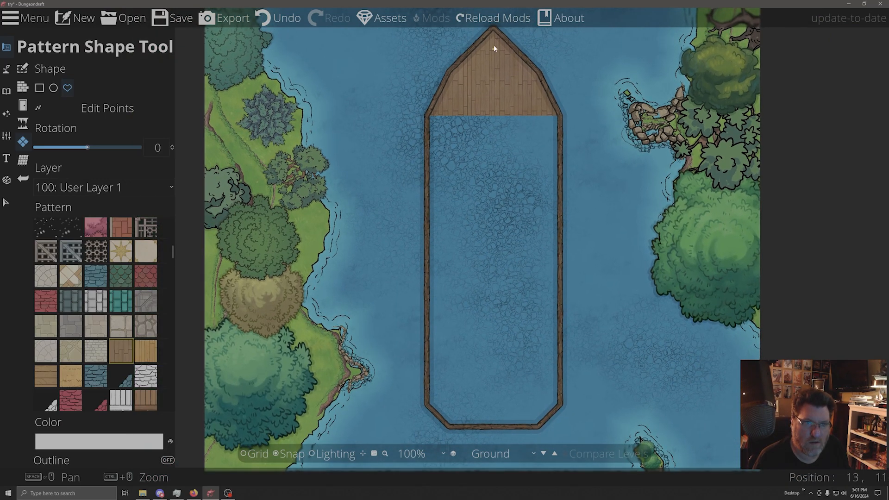
left_click(432, 115)
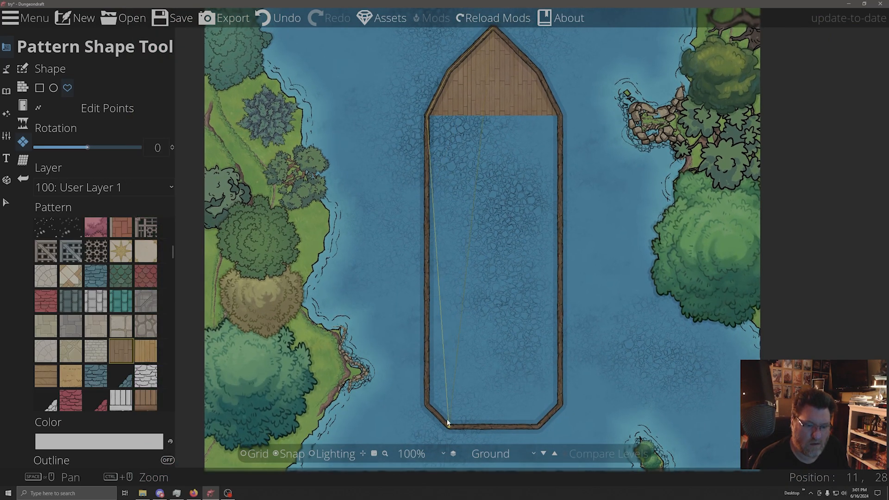
left_click(423, 409)
left_click(453, 424)
left_click(539, 426)
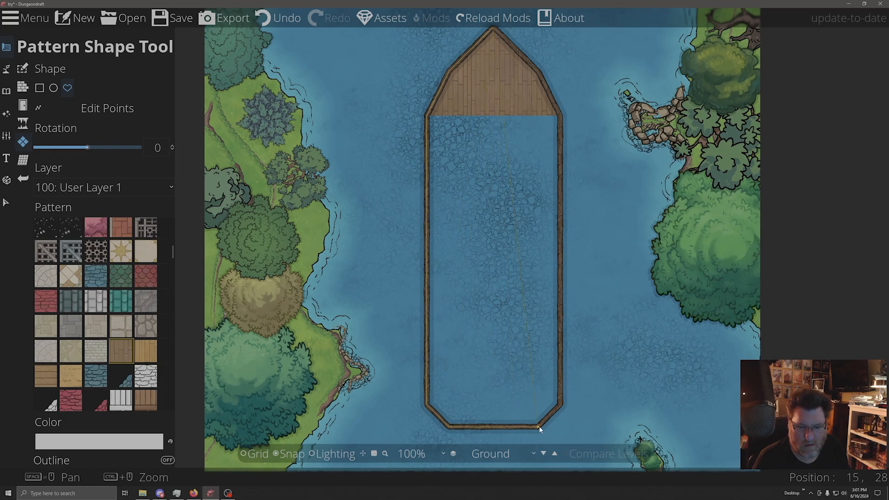
left_click(559, 402)
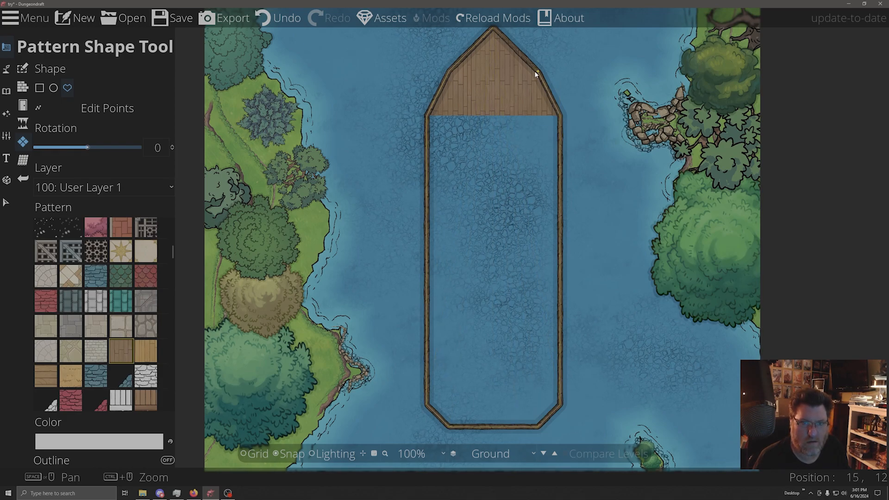
left_click(492, 31)
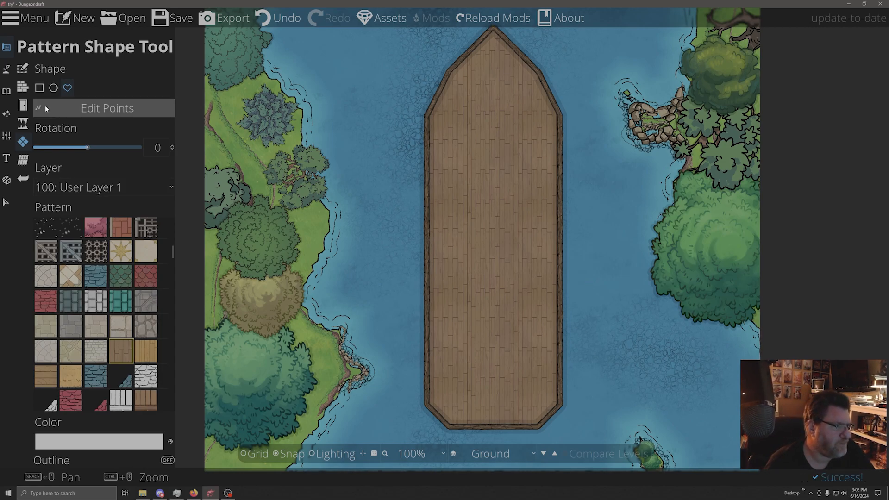
- Draw a straight wooden wall across the full width of the hull, about three grid squares forward of the stern
left_click(23, 87)
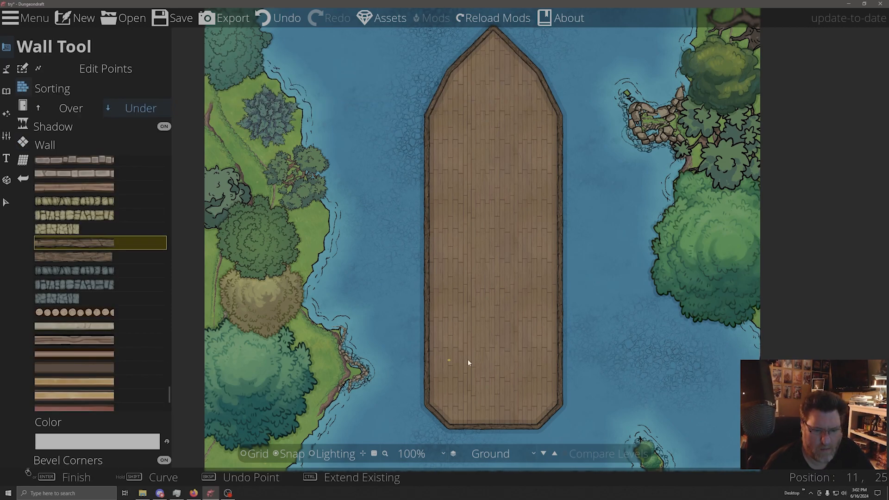
left_click(427, 370)
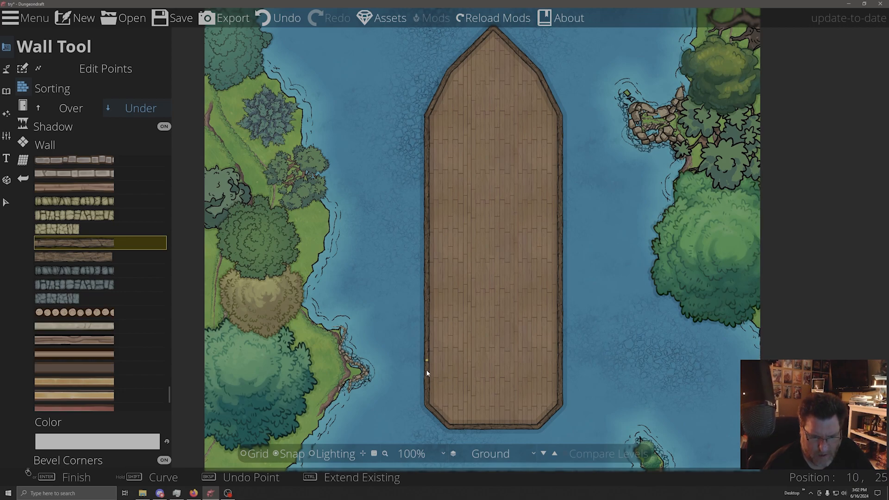
left_click(561, 363)
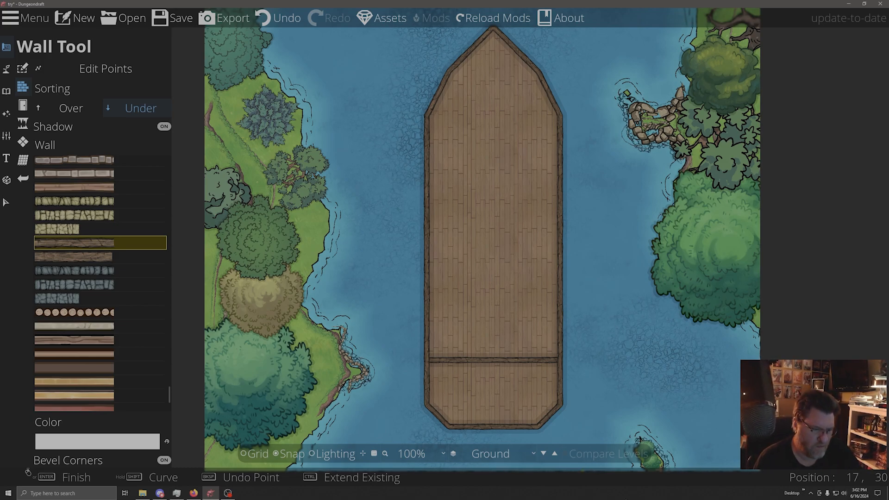
- Show the grid again and place a Door 00 portal in the middle of the wall across the hull
left_click(244, 454)
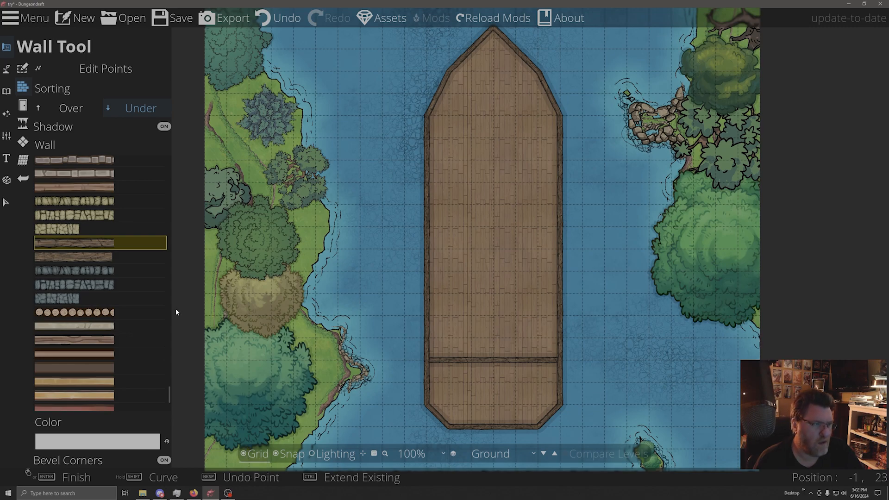
left_click(23, 106)
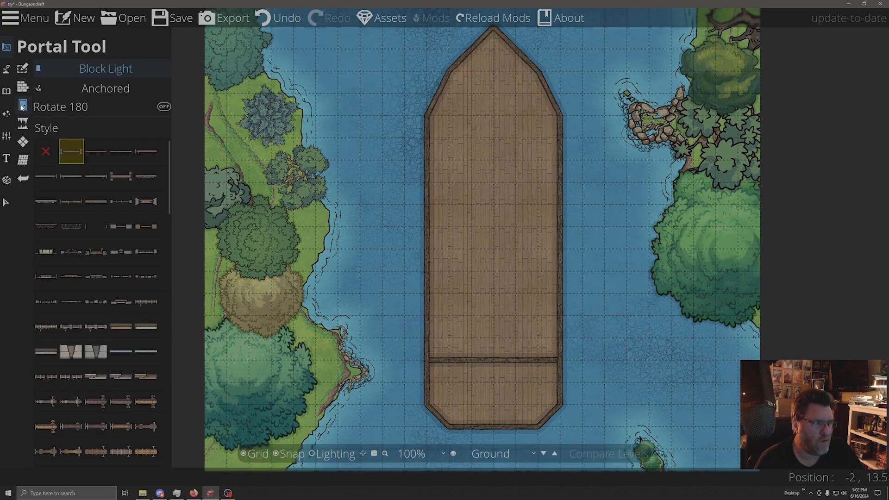
left_click(493, 360)
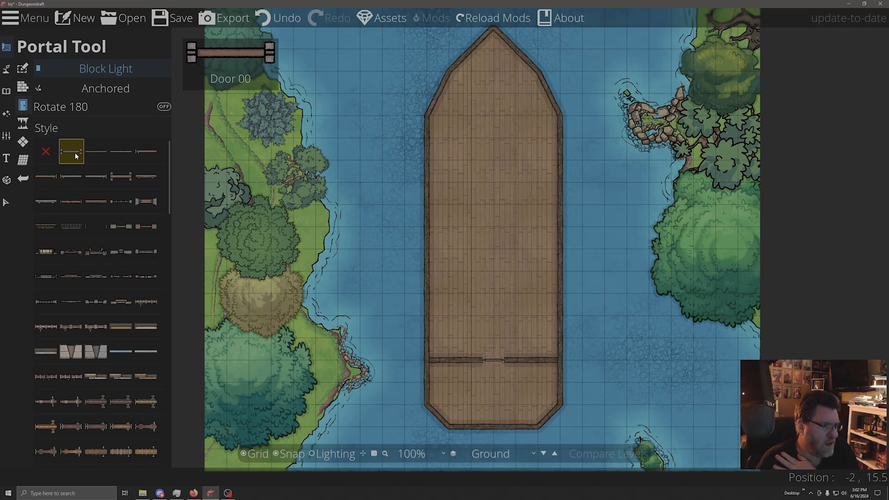
- Try placing a window portal in the boat's stern wall, and undo the placement
left_click(96, 251)
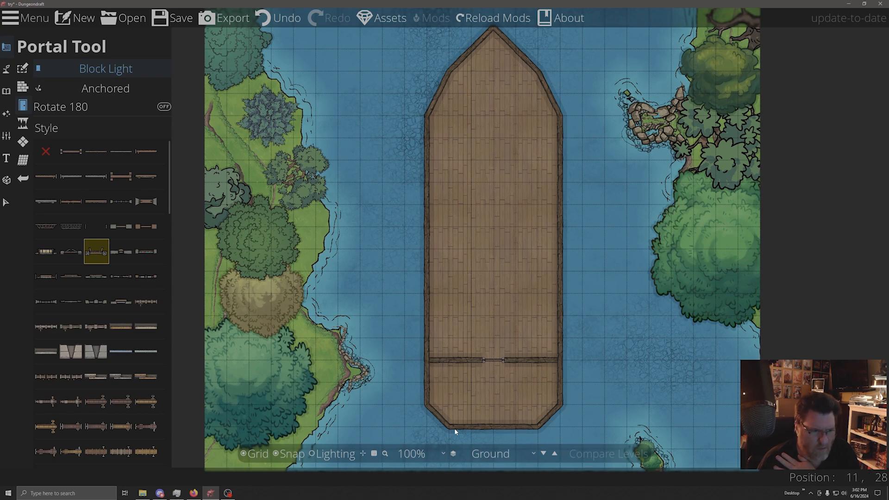
left_click(127, 249)
left_click(121, 226)
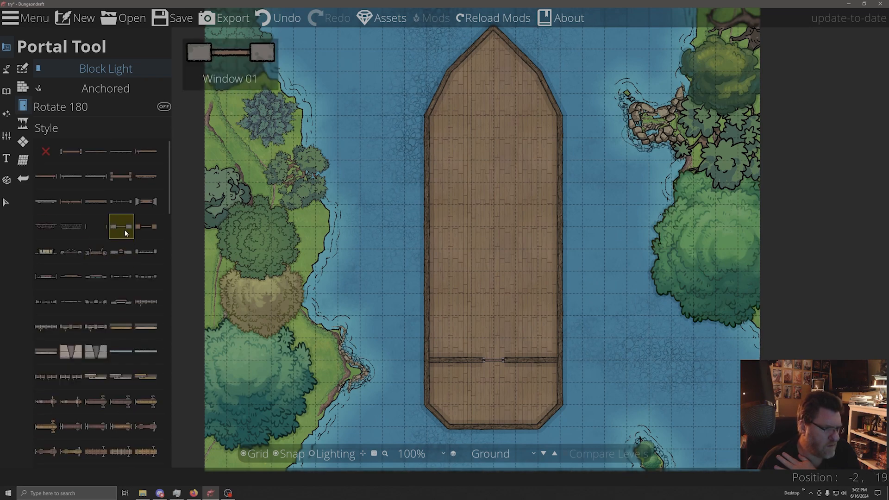
left_click(96, 251)
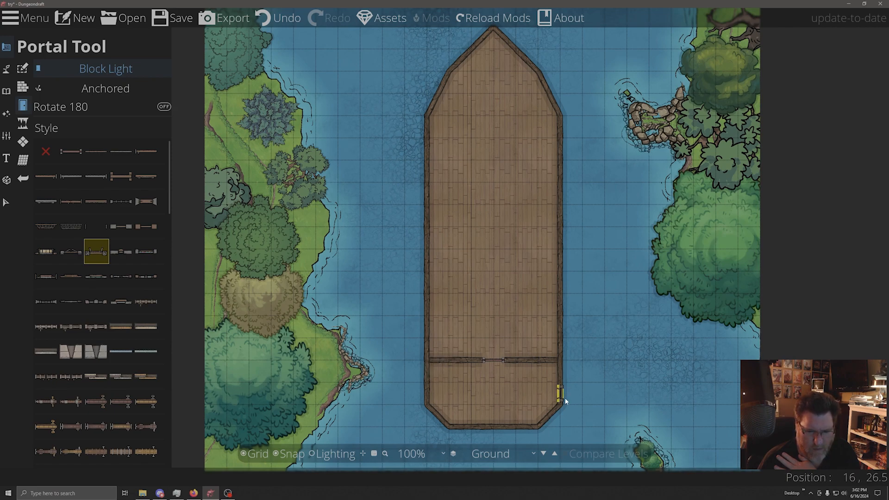
left_click(479, 428)
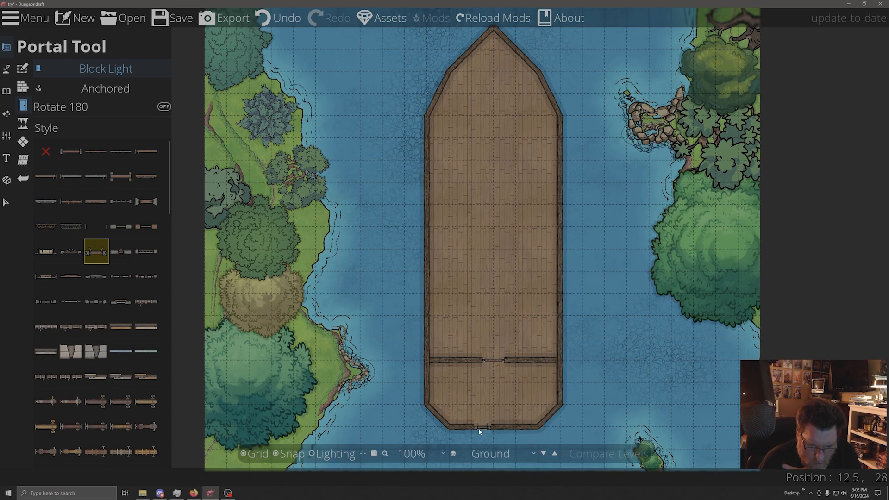
left_click(279, 19)
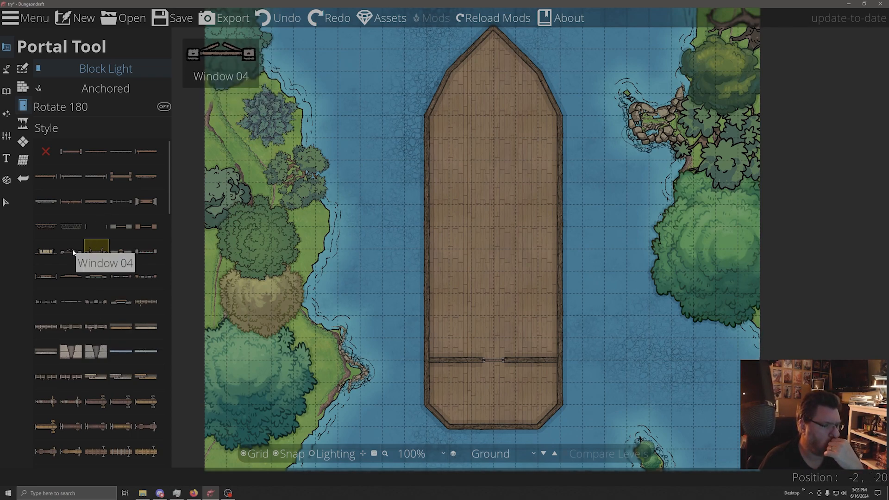
- Look through the full list of portal styles for a window that suits the boat's cabin
scroll(96, 271, "down", 3)
scroll(97, 273, "down", 5)
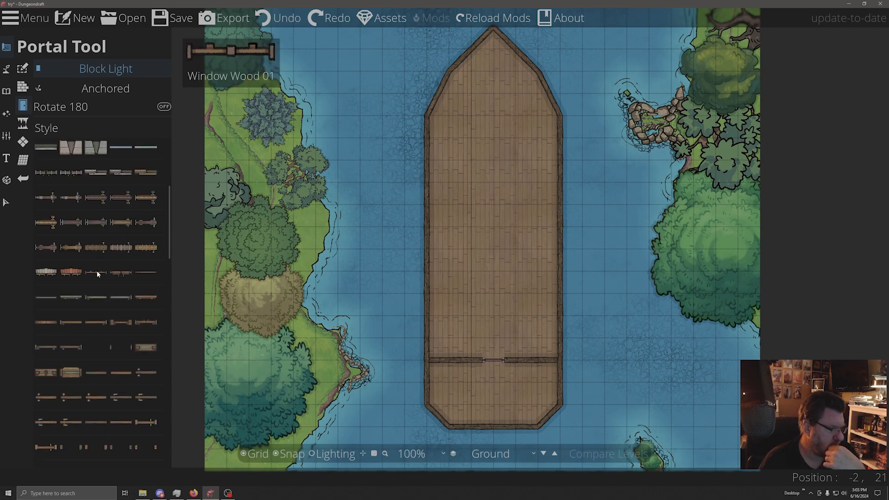
scroll(97, 273, "down", 1)
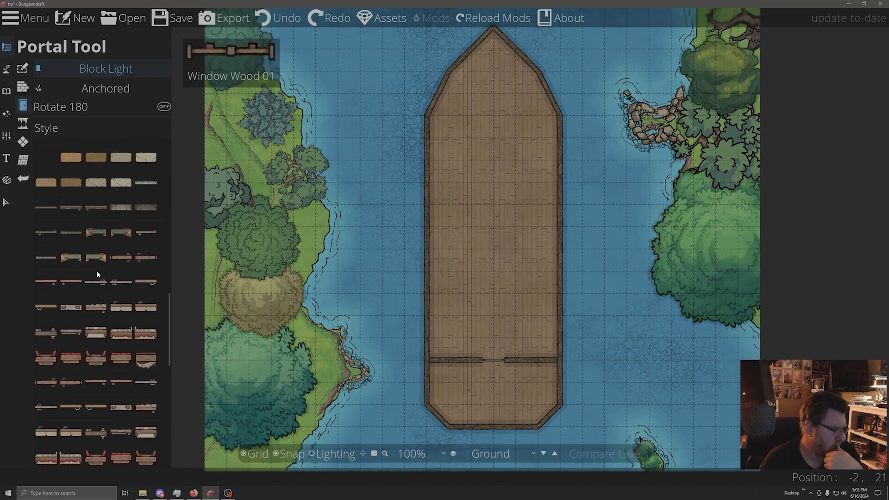
scroll(97, 274, "down", 3)
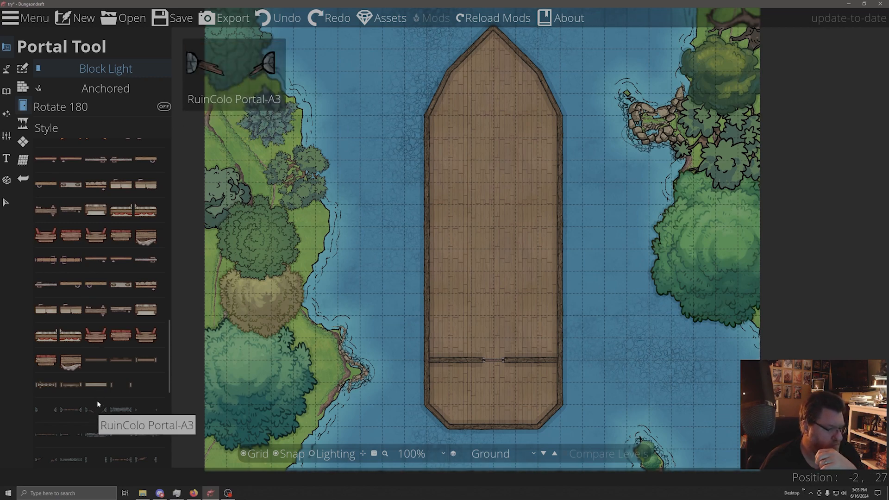
scroll(96, 400, "down", 4)
scroll(98, 401, "down", 4)
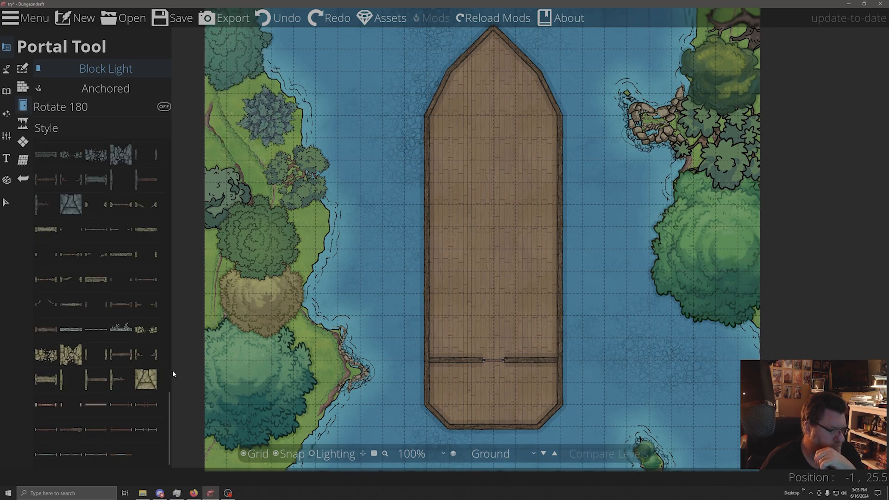
scroll(93, 378, "up", 10)
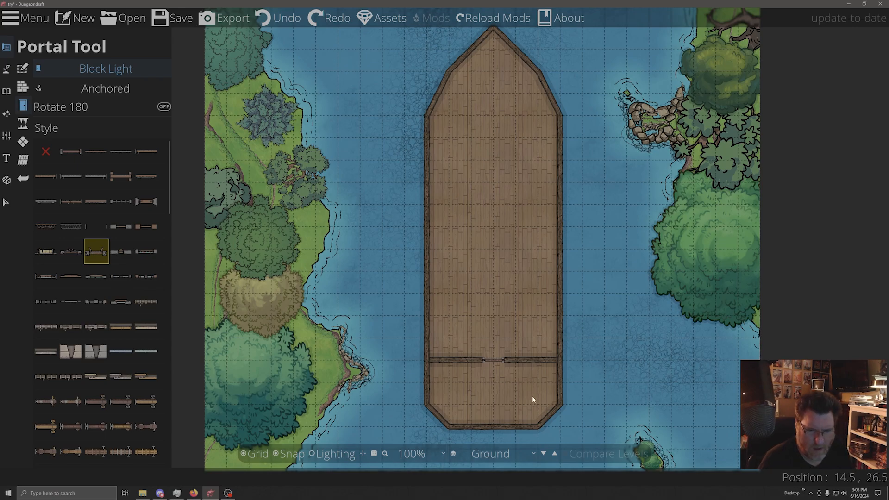
- Try placing the selected window portal in the cabin's starboard wall, and undo the placement
scroll(556, 385, "down", 3)
scroll(556, 385, "up", 5)
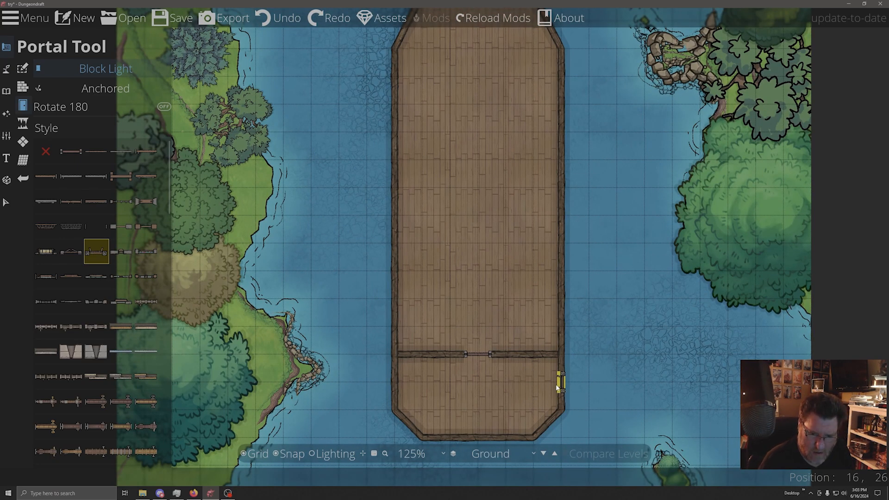
left_click(566, 387)
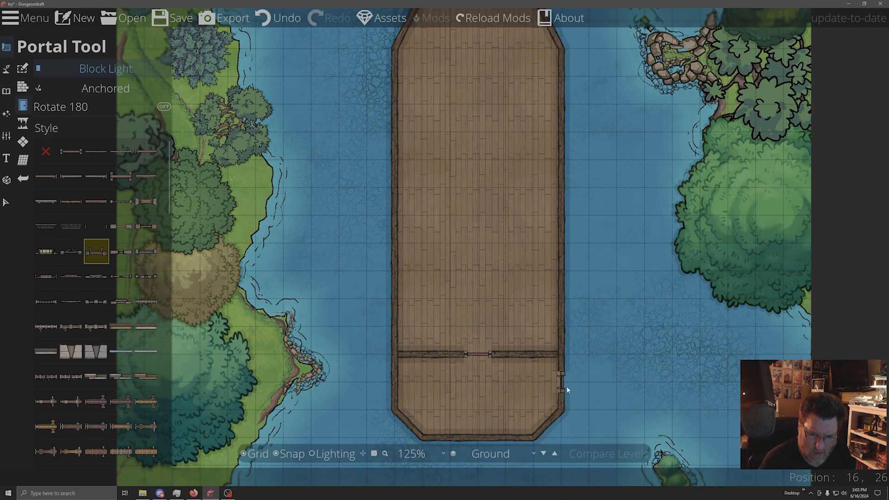
key("ctrl+z")
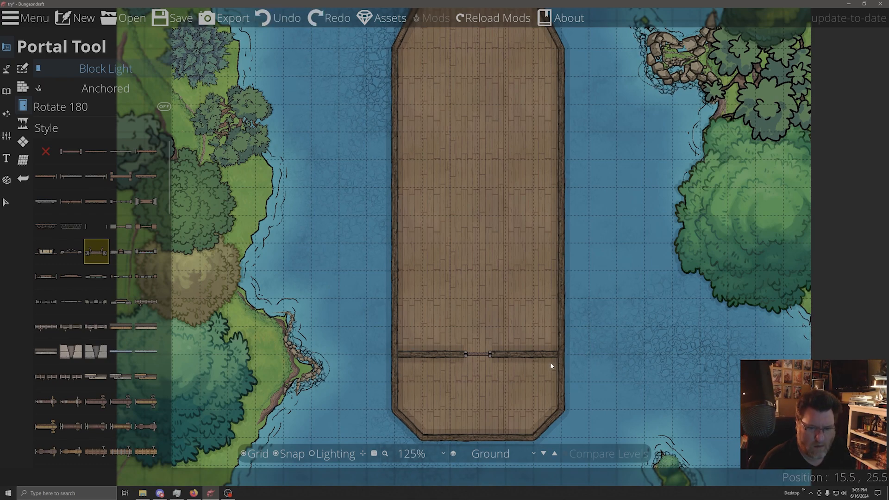
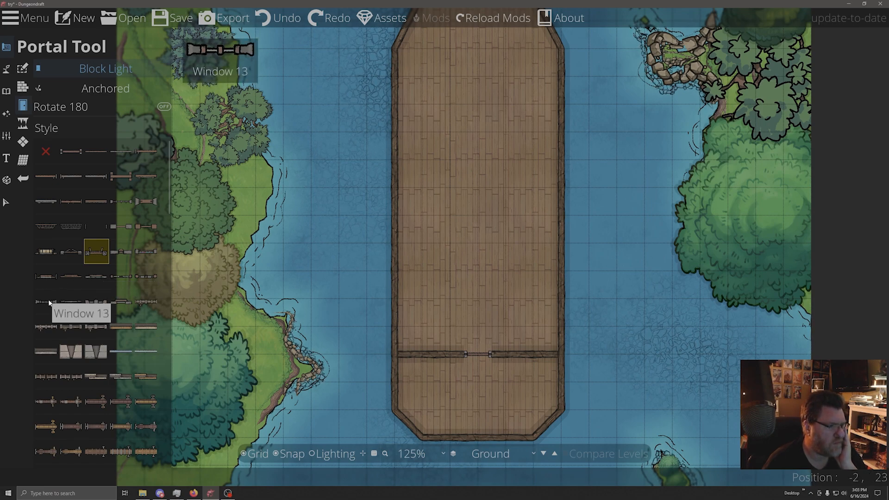
- Place six slimmer window portals around the cabin: one per side wall, one per angled corner and two in the stern wall
left_click(144, 276)
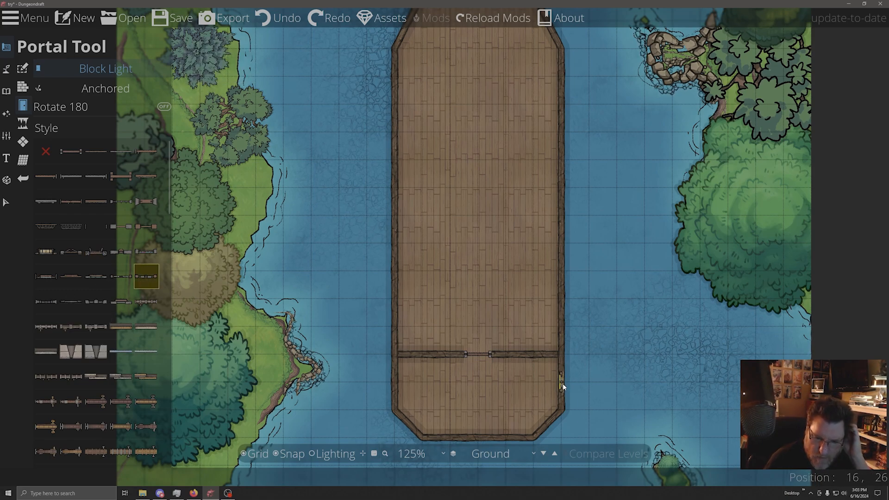
left_click(561, 384)
left_click(548, 425)
left_click(506, 440)
left_click(451, 442)
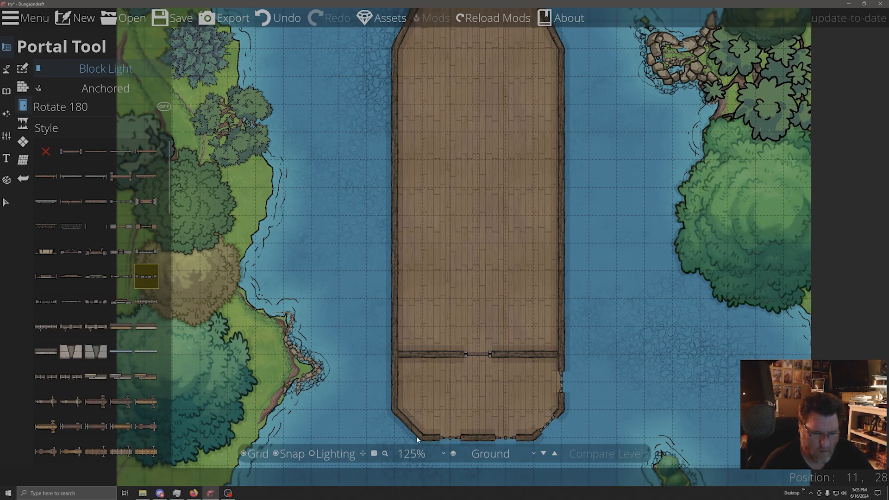
left_click(406, 424)
left_click(396, 384)
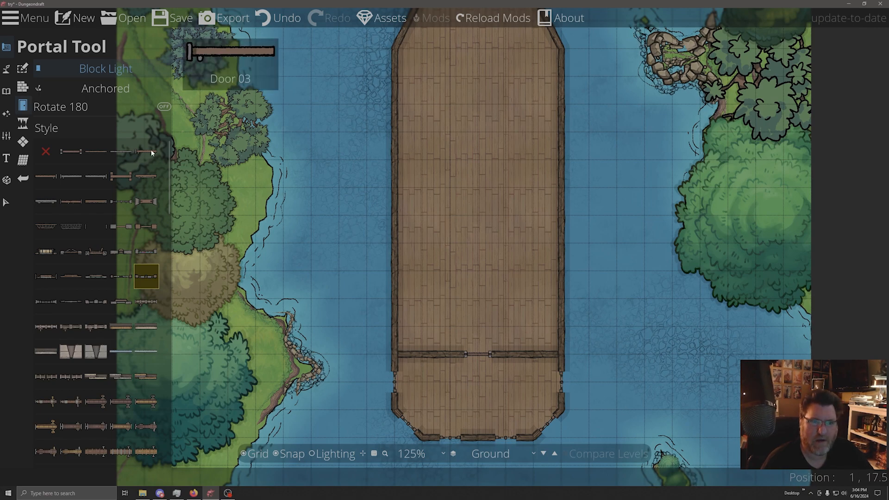
- Switch to the Object Tool and search the object library for "table"
left_click(6, 90)
left_click(63, 68)
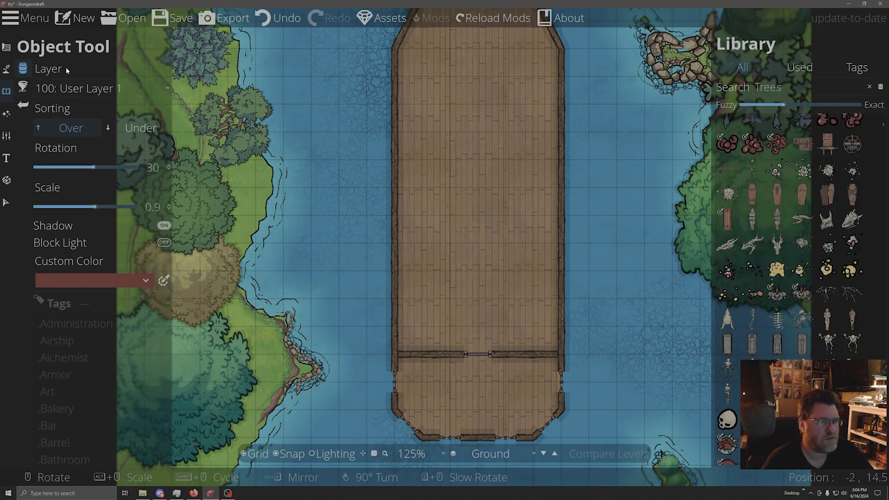
left_click(713, 90)
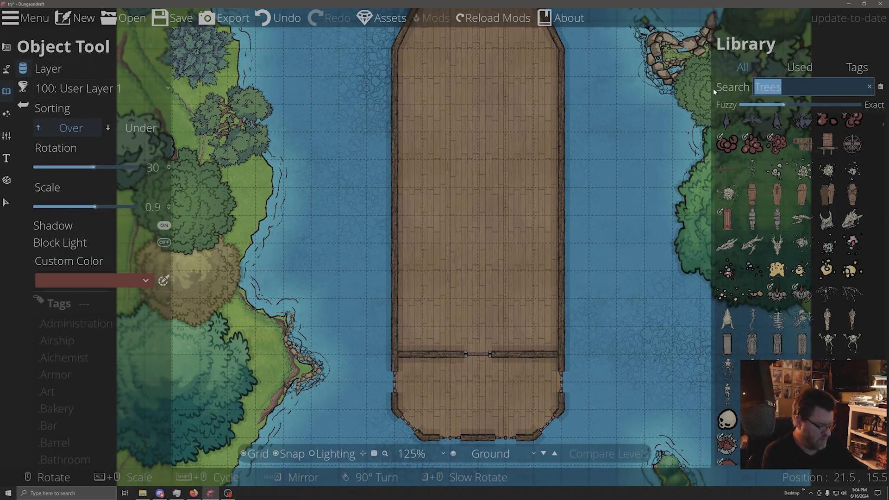
type("table")
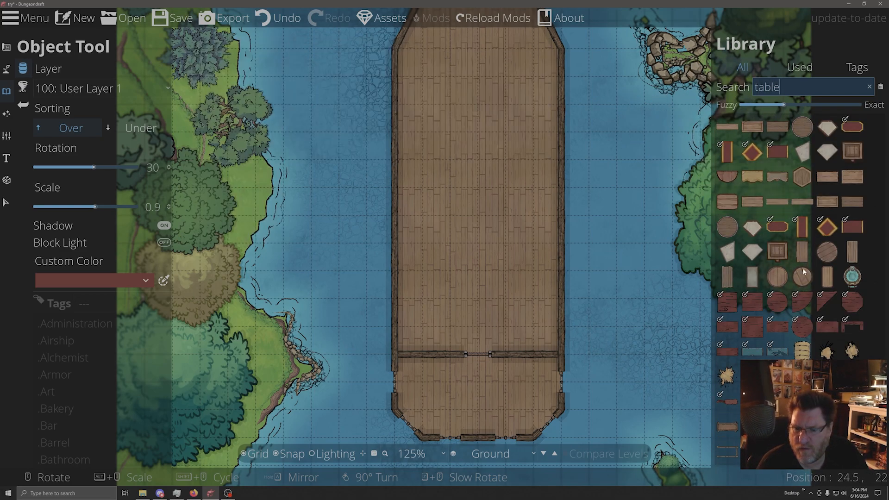
left_click_drag(884, 407, 883, 154)
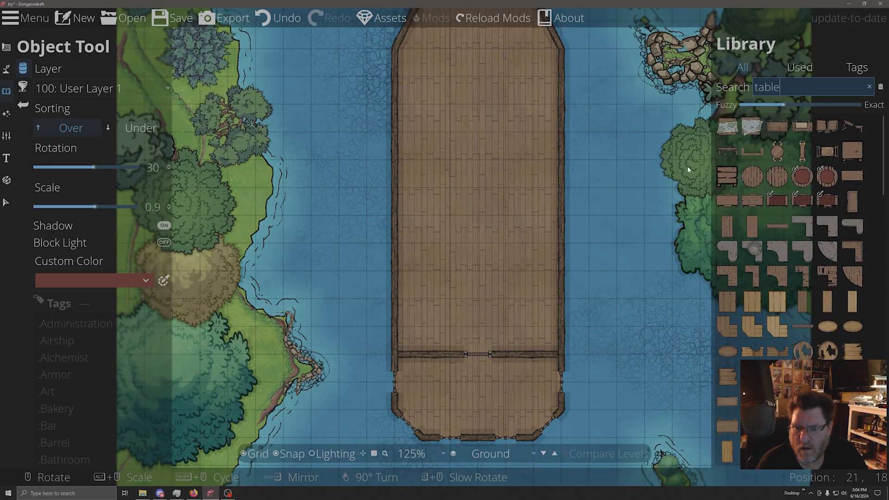
- Turn snapping off and place mirrored L-shaped wooden corner tables in the cabin's two forward corners at scale 0.9
left_click(729, 274)
scroll(542, 375, "down", 2)
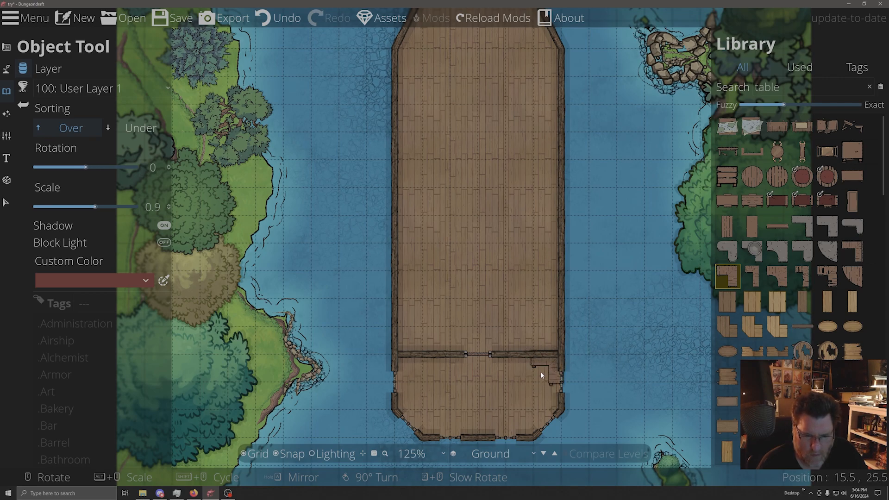
left_click(287, 454)
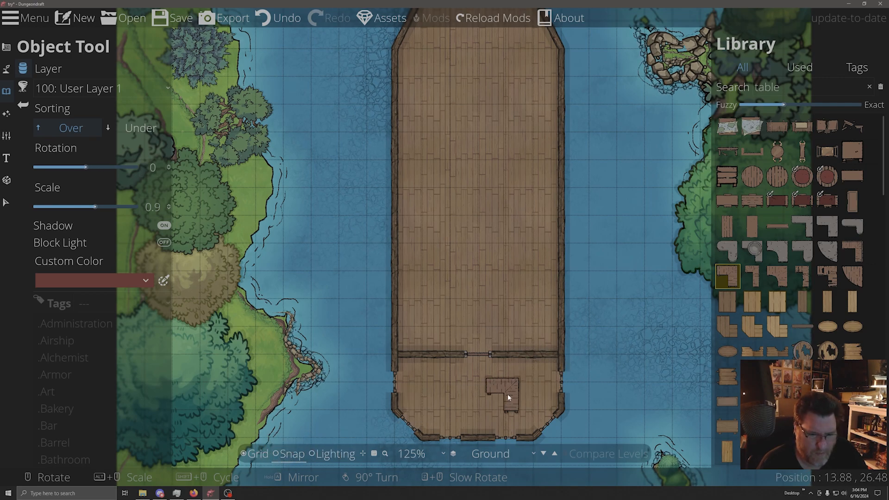
left_click(541, 374)
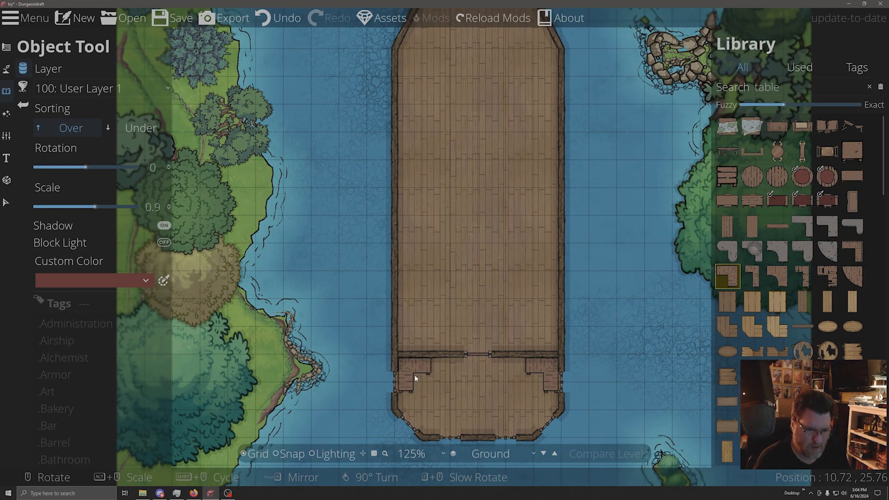
left_click(414, 374)
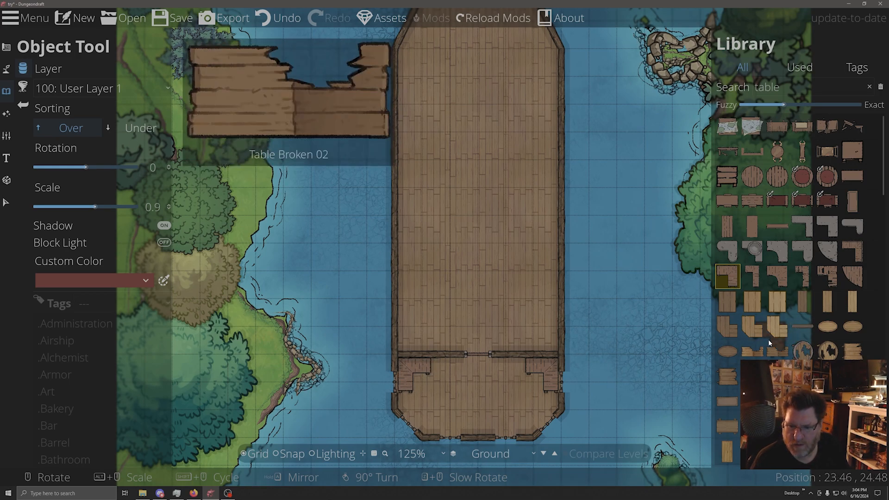
- Place a rectangular plank table against the cabin's angled port stern corner, rotated -45° at scale 0.6
mouse_move(821, 396)
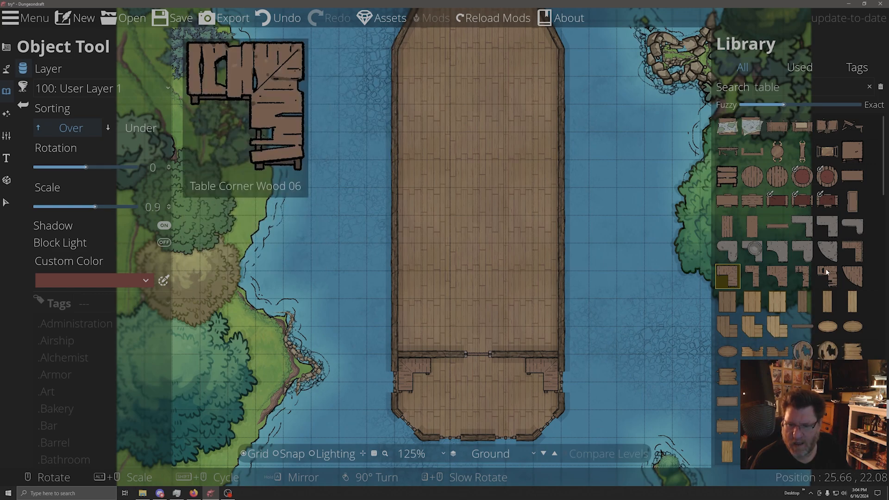
left_click(727, 228)
scroll(476, 395, "down", 5)
scroll(476, 396, "down", 1)
scroll(476, 396, "down", 2, "alt")
scroll(477, 397, "down", 1, "alt")
scroll(476, 397, "up", 1)
scroll(428, 417, "up", 1)
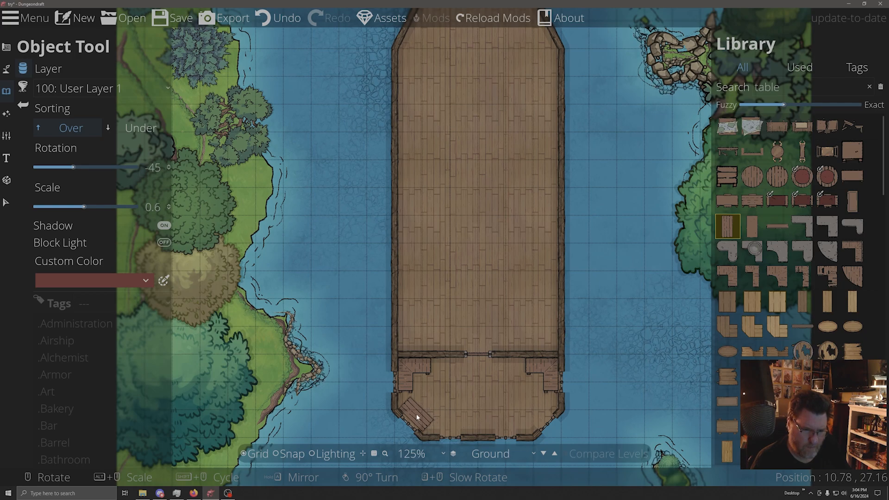
left_click(416, 417)
- Place two more plank tables, one rotated 45° at the starboard stern corner and one rotated 90° midway along the stern wall
scroll(529, 416, "up", 3)
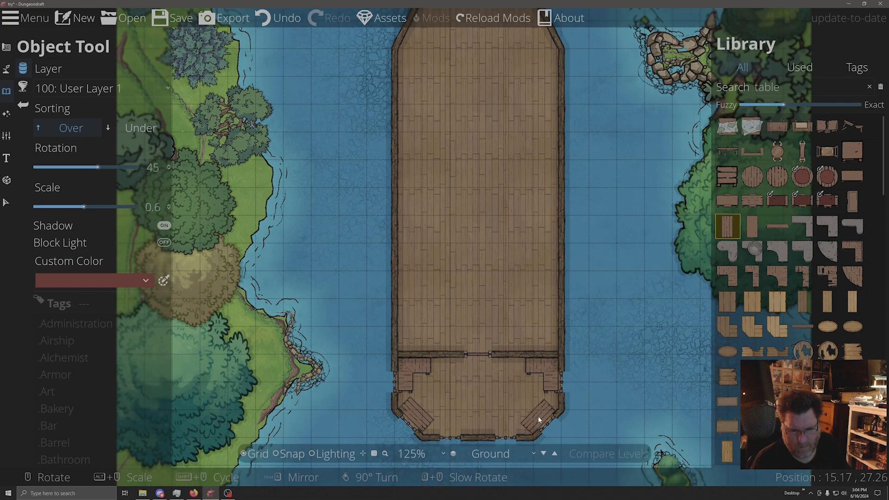
left_click(538, 415)
scroll(479, 416, "up", 2)
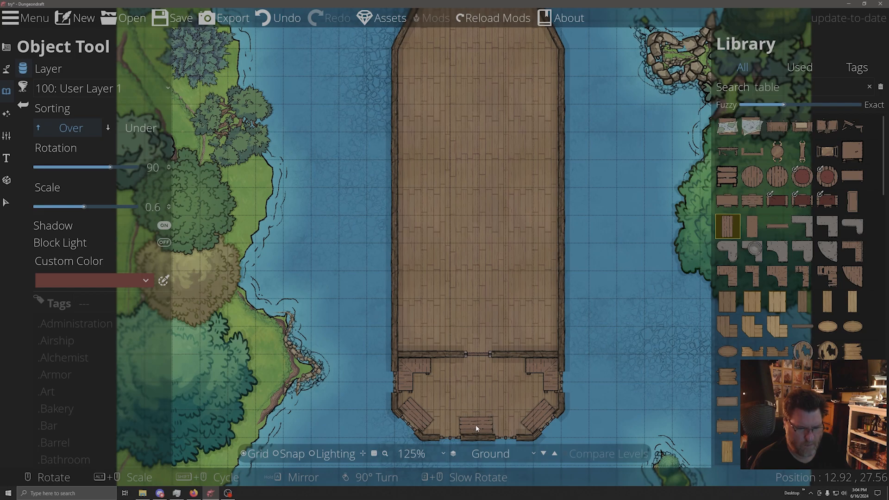
left_click(477, 426)
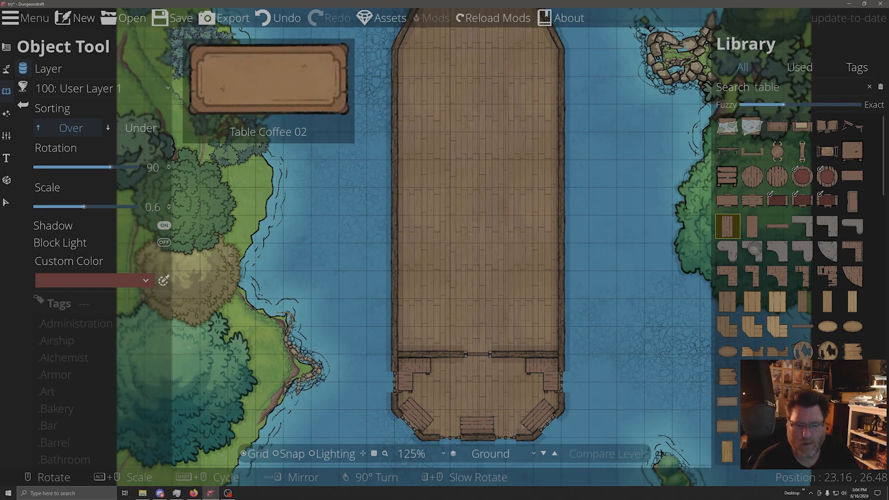
- Place a rectangular wooden table with corner fittings in the middle of the cabin, at rotation 0 and scale 0.8
scroll(808, 340, "down", 2)
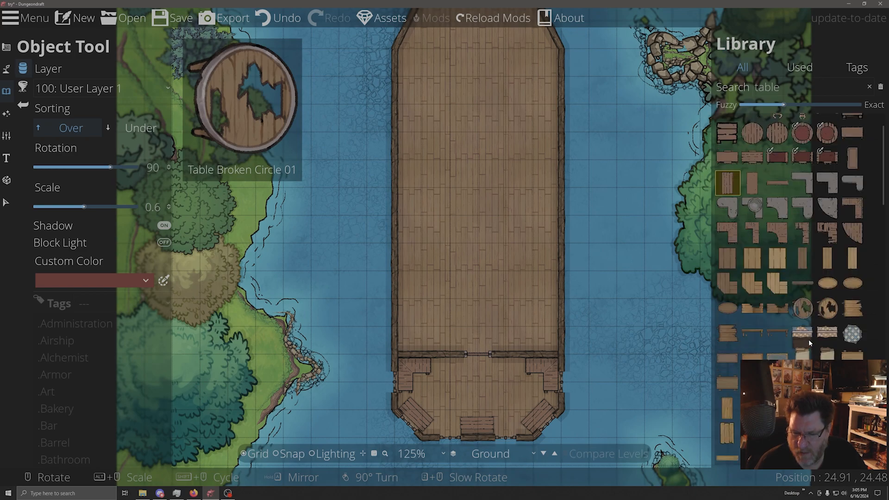
scroll(808, 339, "down", 3)
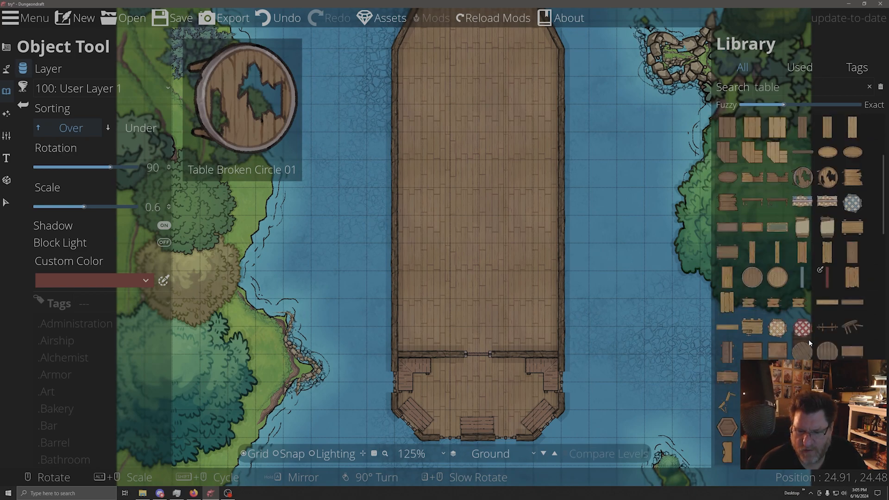
scroll(809, 340, "down", 7)
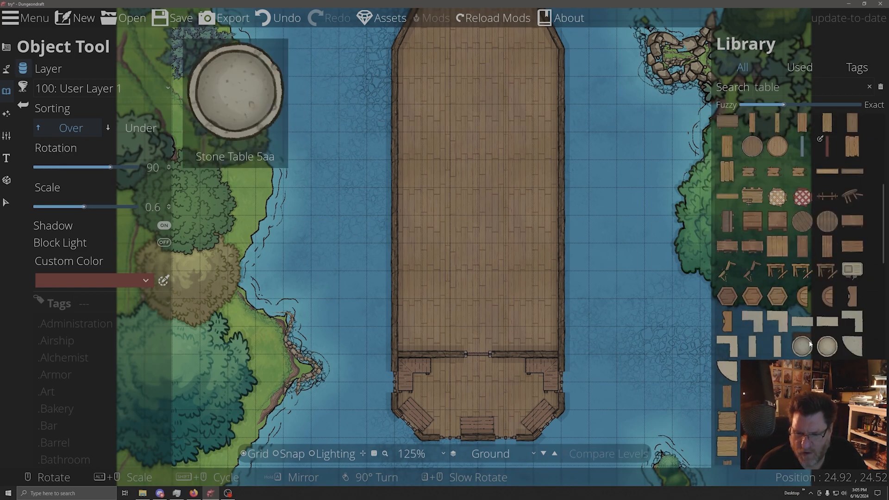
scroll(809, 341, "down", 2)
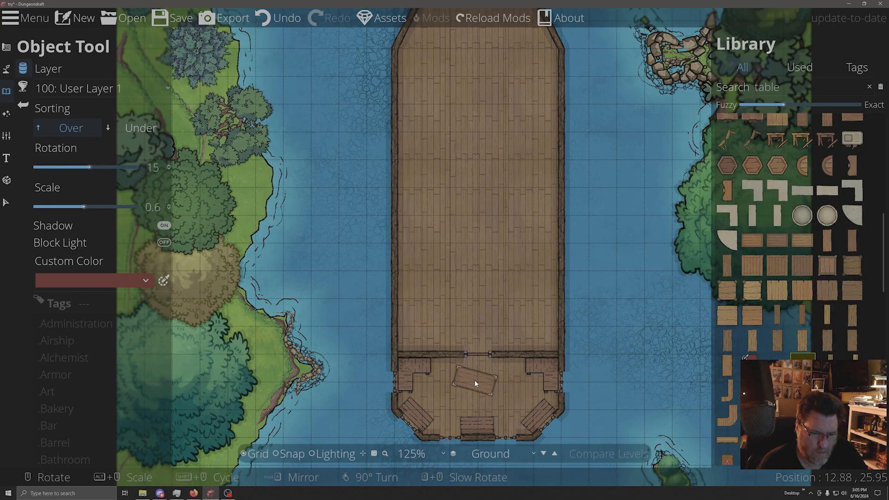
scroll(477, 378, "up", 2, "alt")
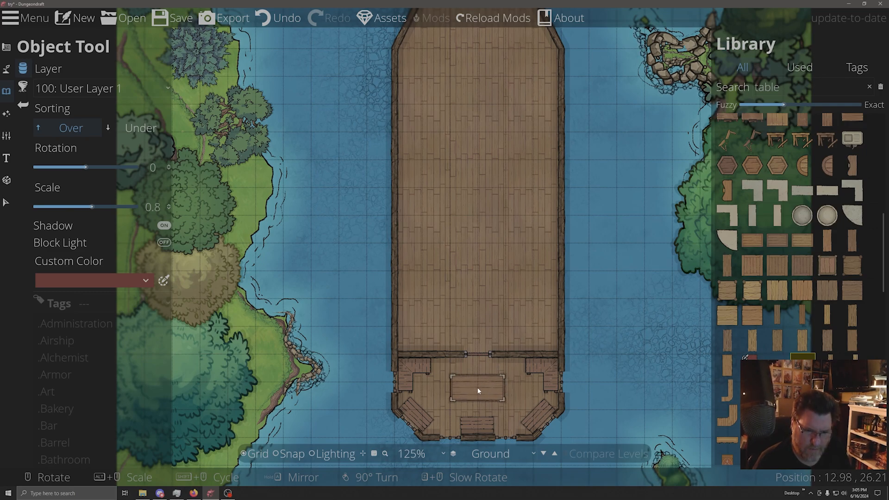
left_click(477, 389)
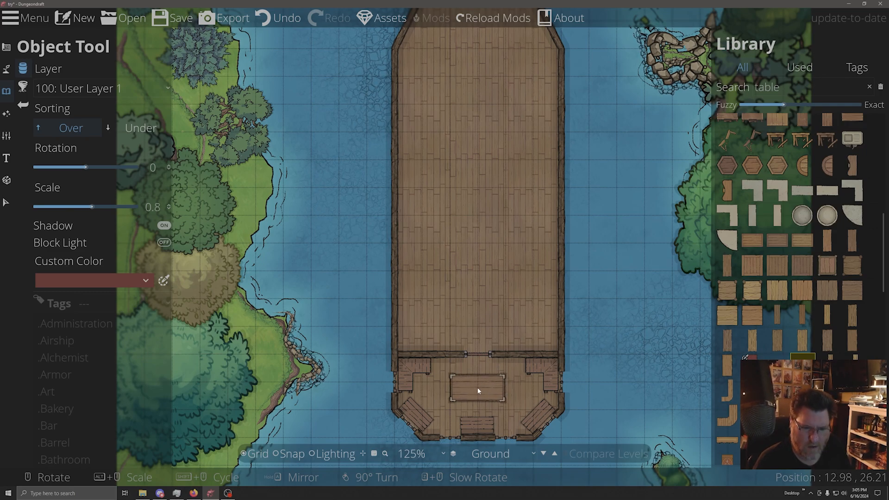
- Search the object library for "food" and lay fish on the corner table at the cabin's forward starboard corner
double_click(785, 91)
type("foo")
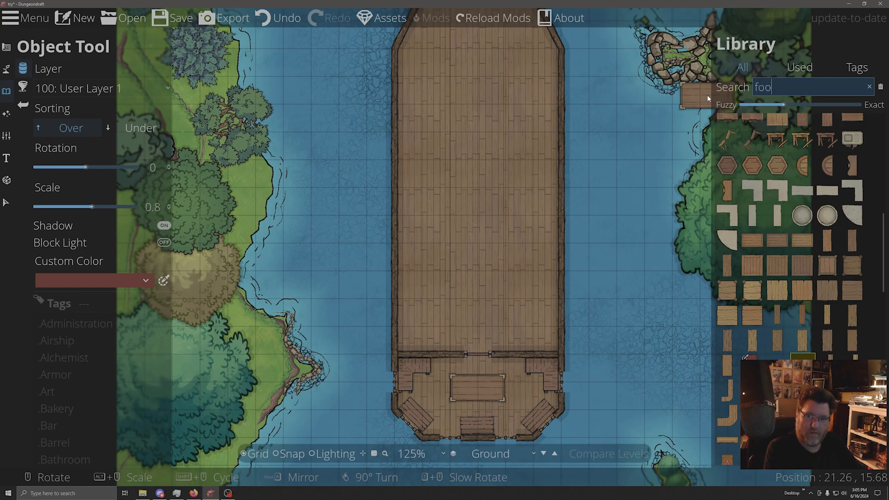
type("d")
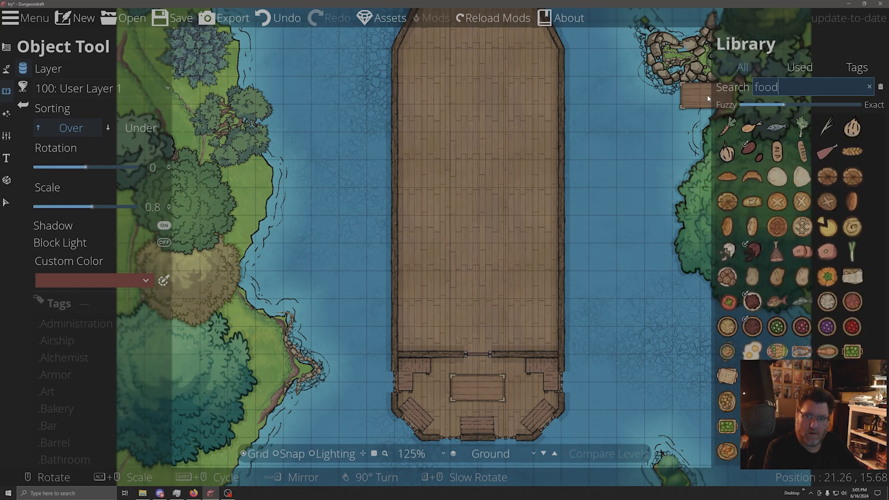
left_click(775, 302)
left_click(546, 367)
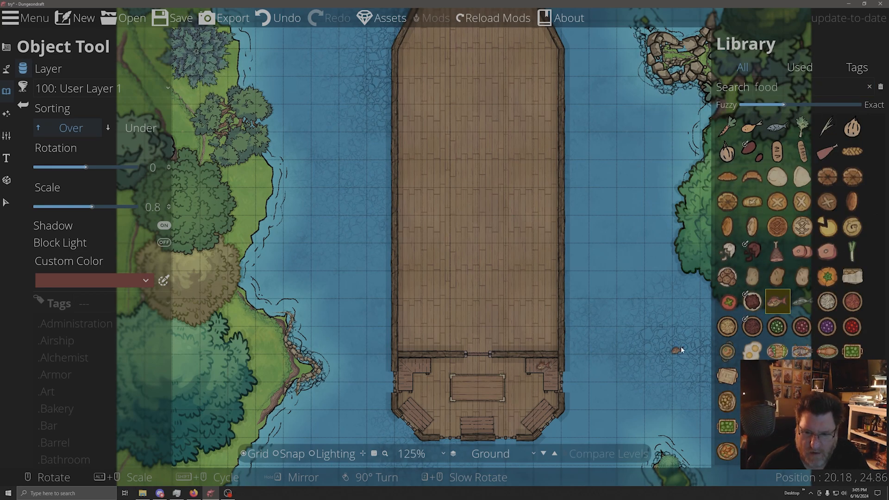
left_click(800, 302)
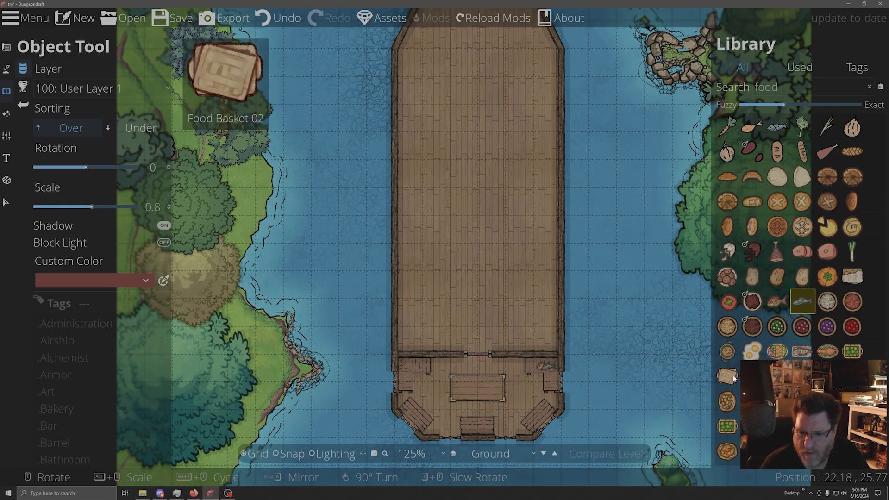
- Place a bowl of greens on the starboard wall table and another round food bowl on the angled starboard stern table
left_click(777, 326)
left_click(551, 381)
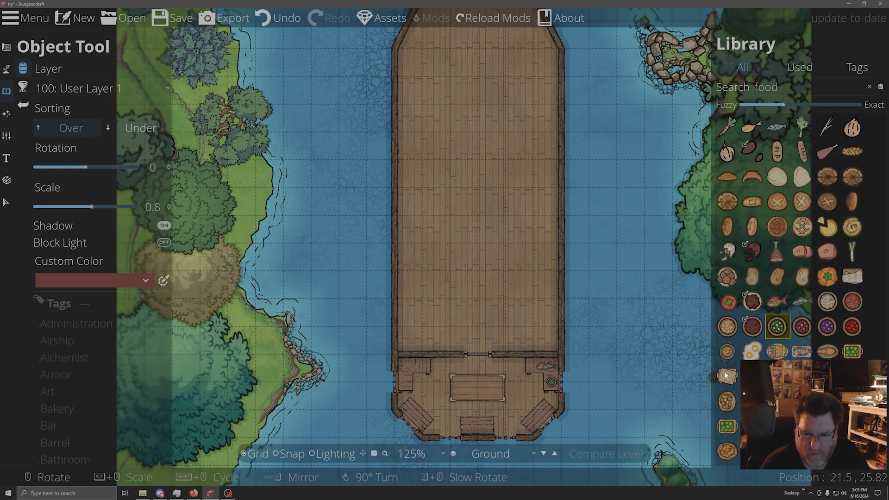
left_click(727, 326)
left_click(554, 412)
- Lay a large mixed food platter and smaller dishes on the middle cabin table, reducing the object scale to 0.5
left_click(777, 350)
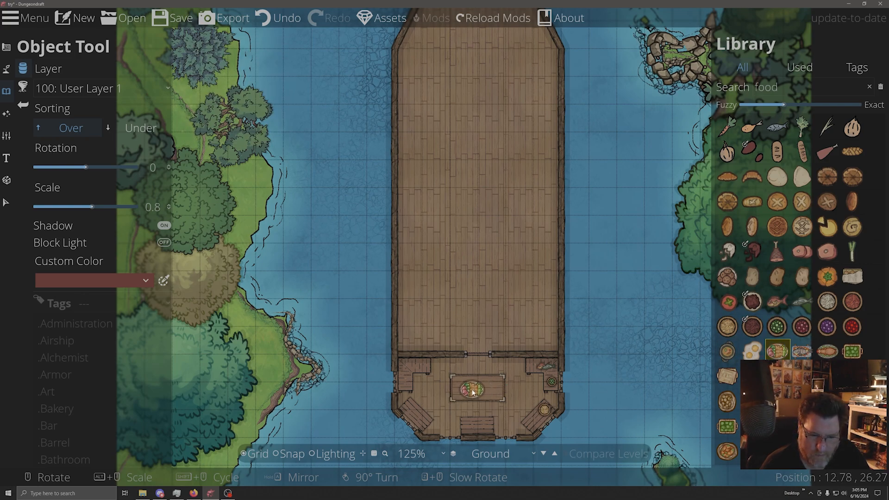
left_click(473, 392)
left_click(799, 402)
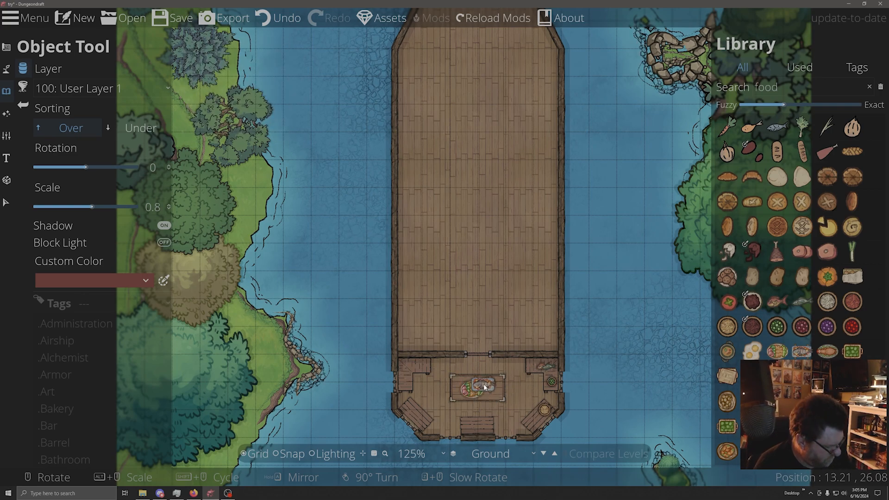
scroll(487, 390, "down", 3, "alt")
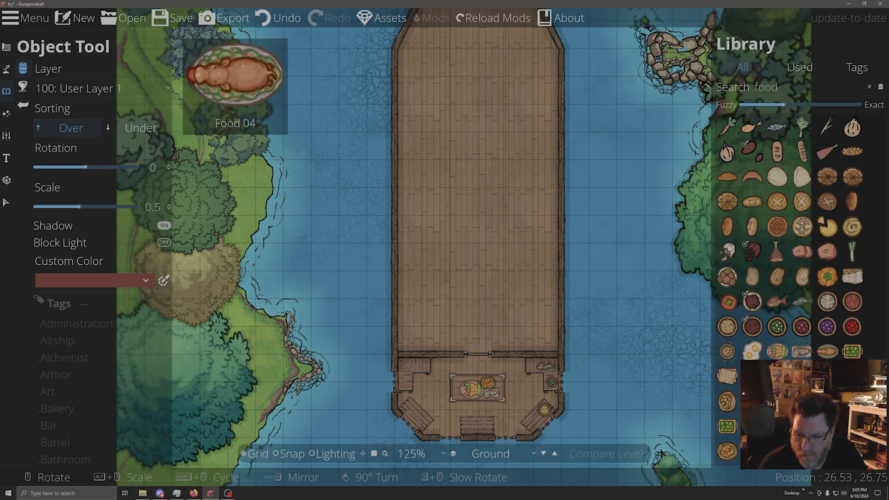
- Set out more food on the stern wall table and forward port corner table, plus a round scored loaf on the angled port stern table
left_click(827, 427)
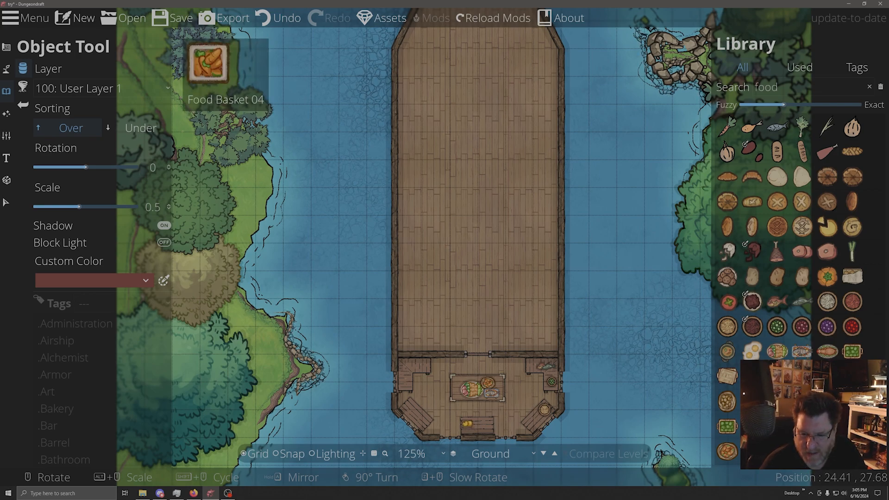
left_click(728, 280)
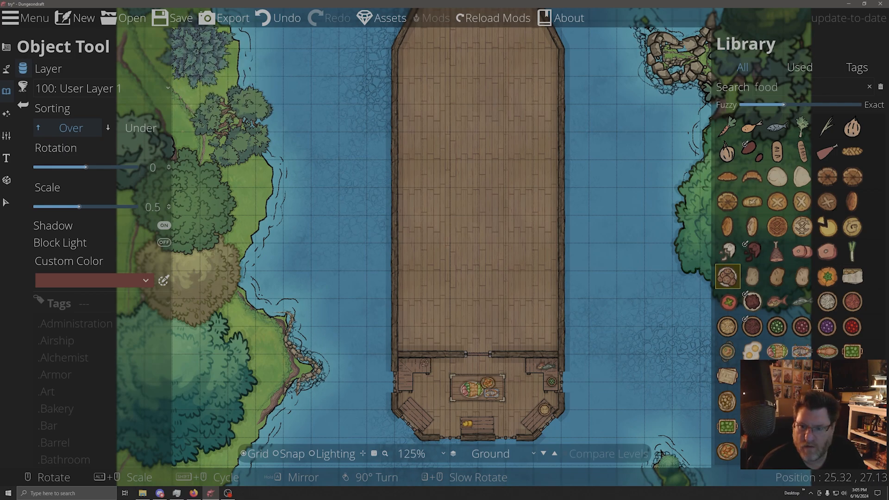
left_click(777, 202)
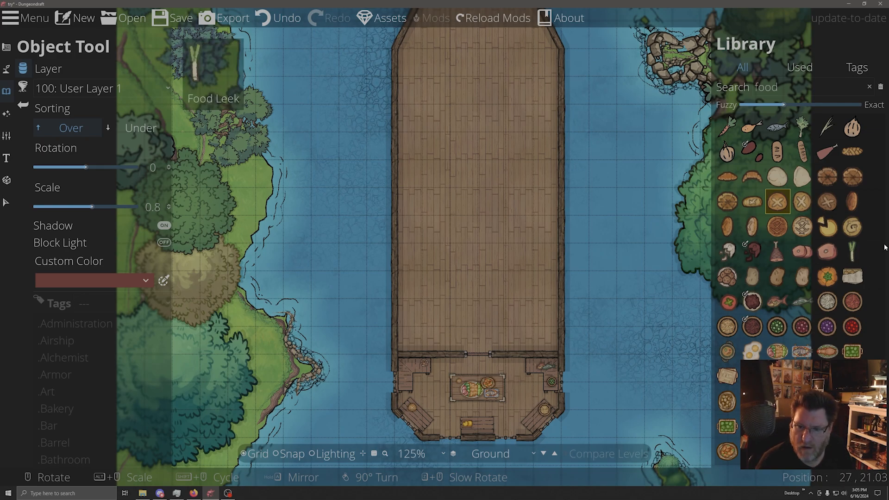
- Add leafy greens to both forward corner tables of the cabin at scale 0.8, plus a herb sprig on the port wall table
left_click(802, 126)
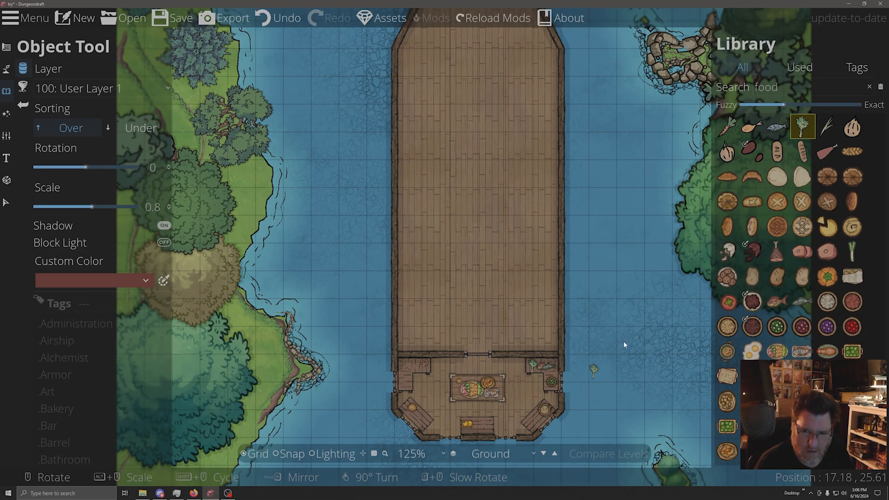
left_click(752, 126)
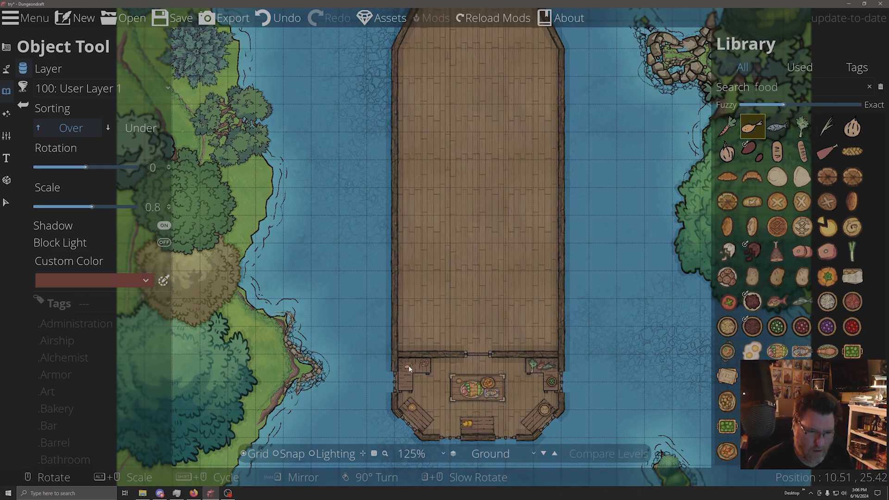
left_click(802, 126)
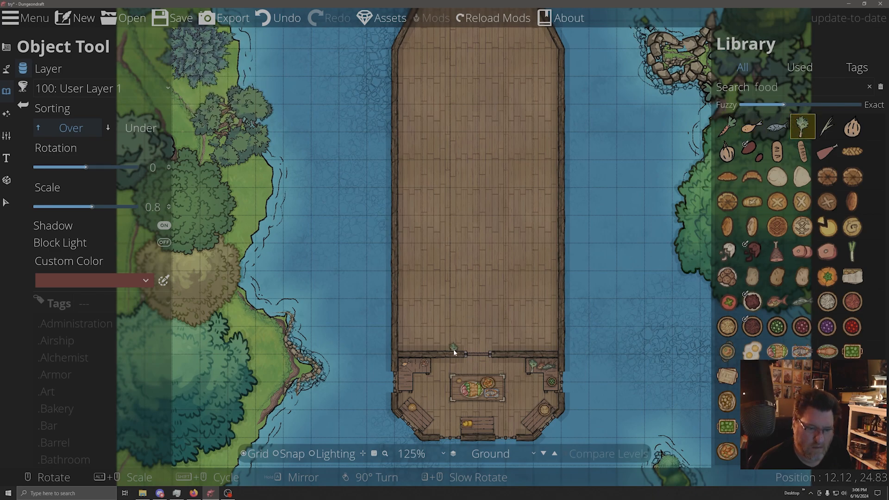
left_click(827, 126)
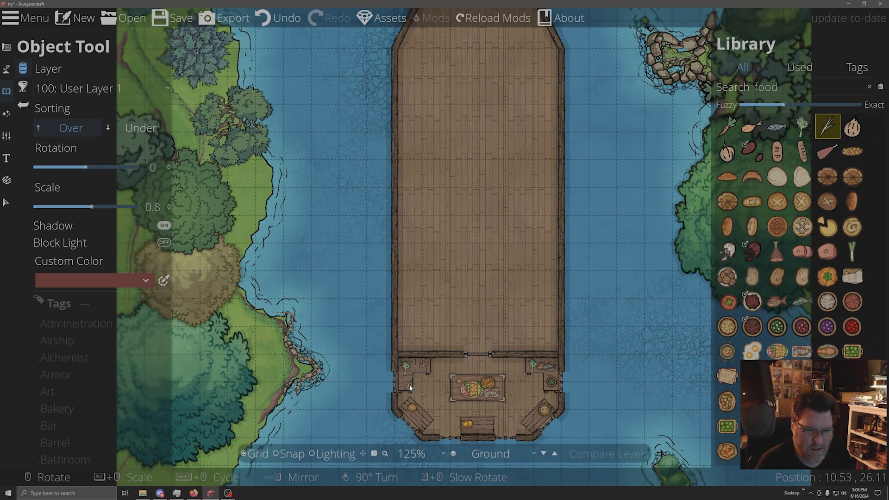
- Place a small bulb vegetable on the middle table's corner and a carrot rotated -60° on the port wall table
left_click(853, 126)
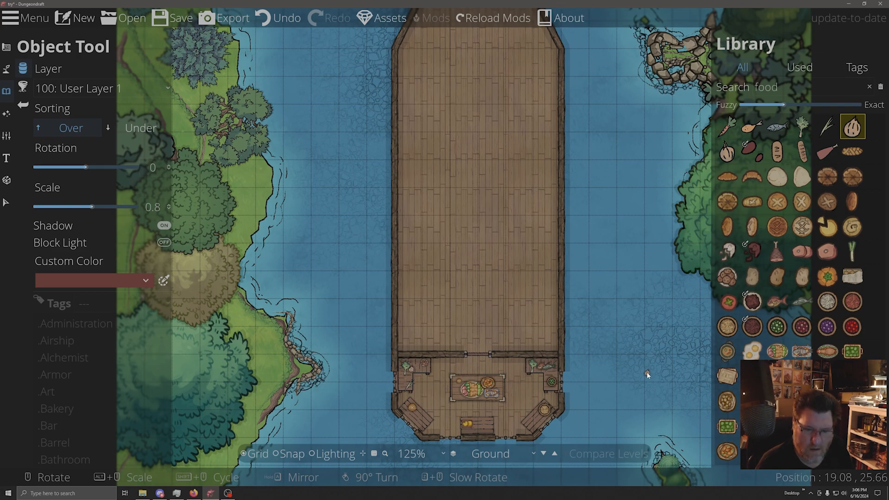
left_click(726, 156)
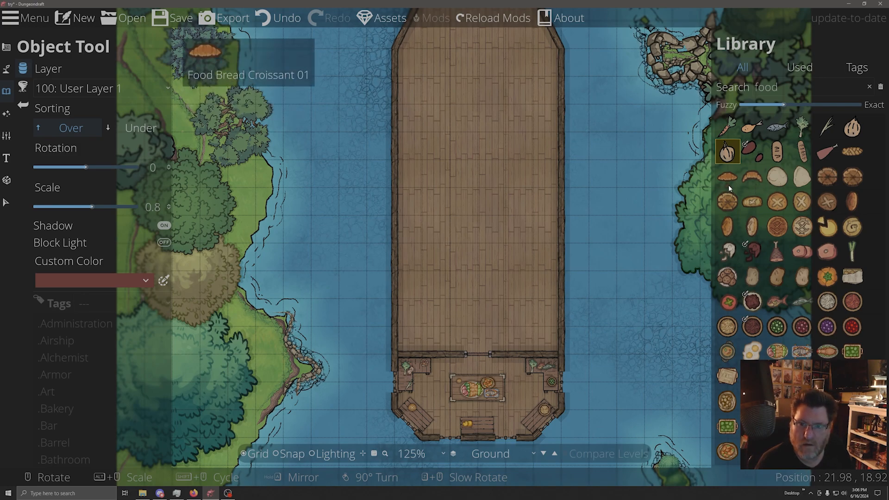
left_click(727, 126)
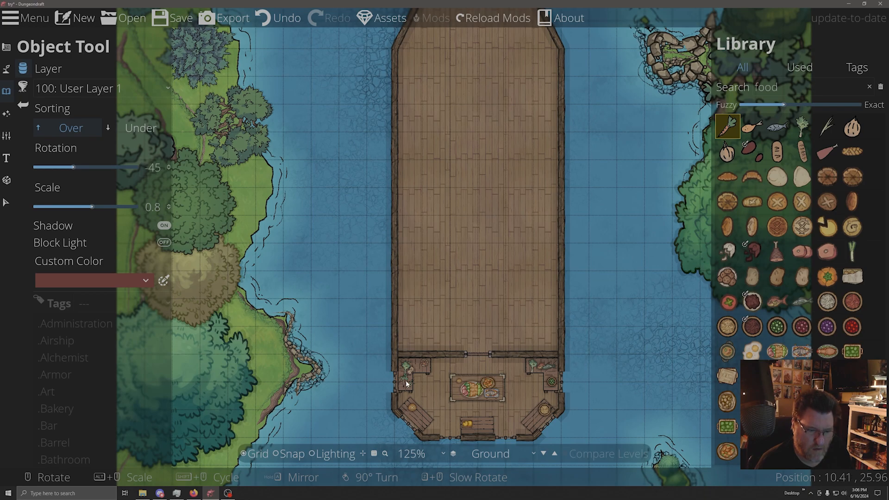
left_click(402, 381)
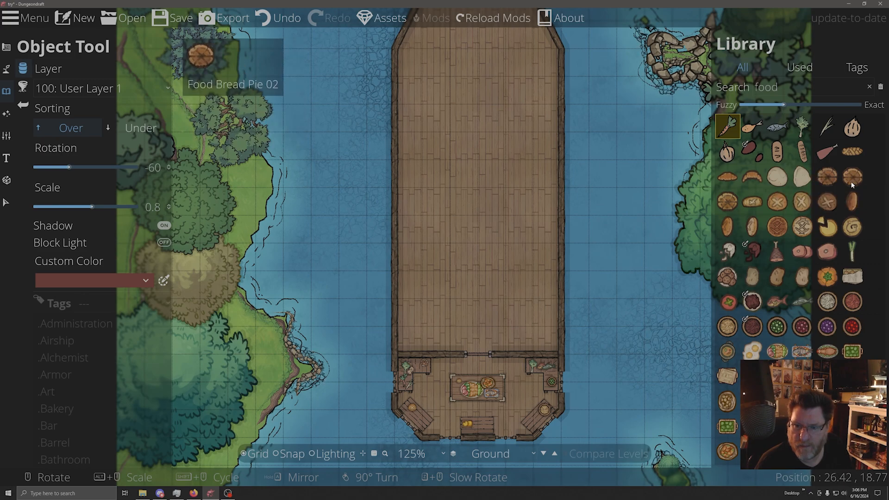
- Place a cut cheese wheel and a small food basket beside the yellow food on the stern wall table
left_click(824, 230)
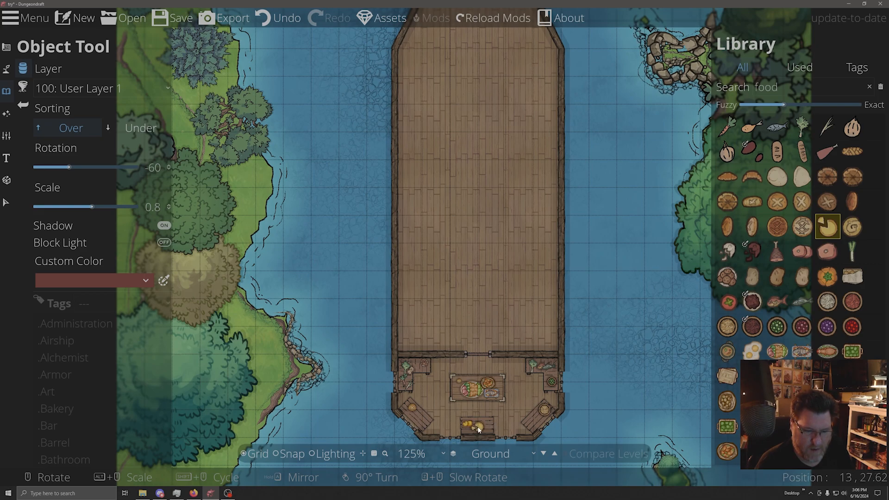
left_click(478, 430)
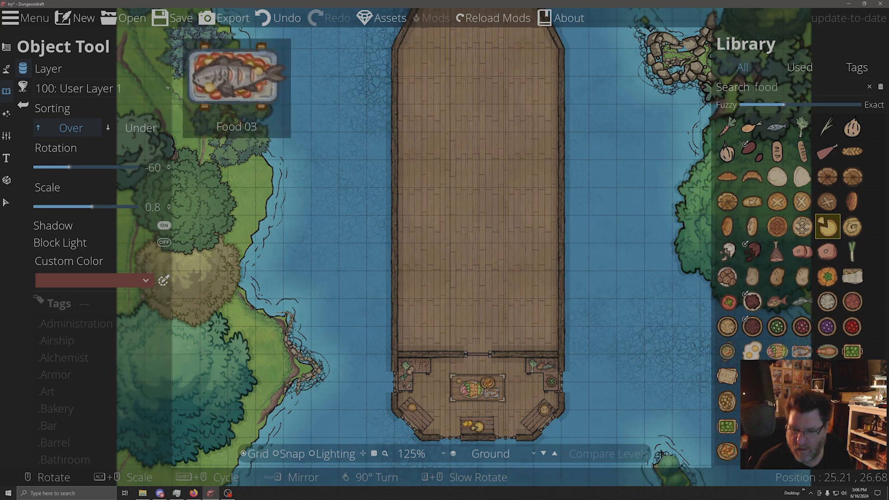
left_click(779, 379)
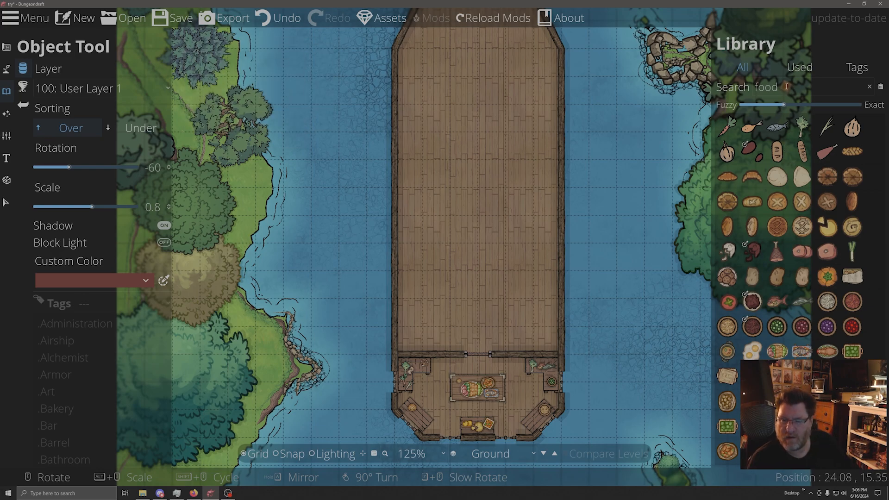
- Place Food Bread Round Large 01 on the lower part of the angled port stern table
left_click(728, 301)
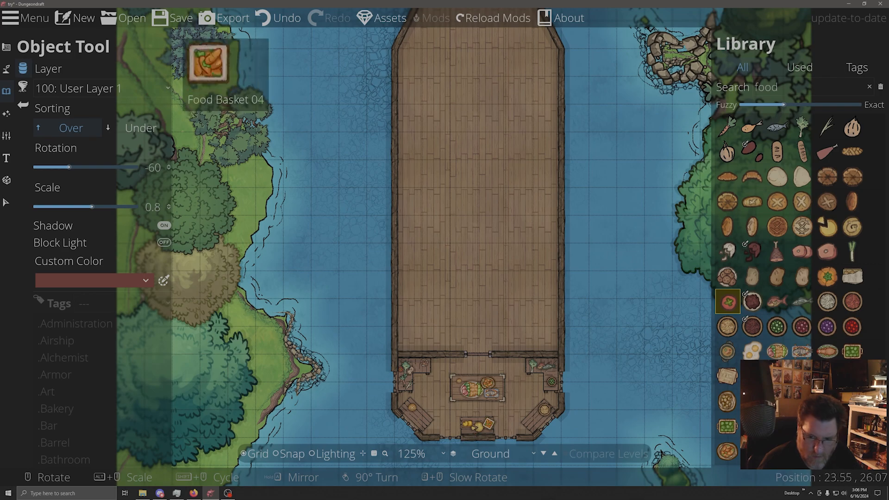
left_click(777, 227)
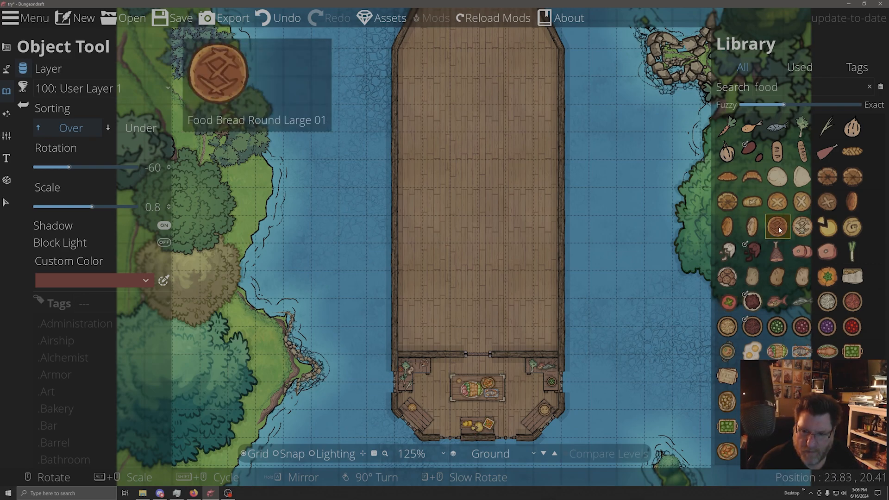
left_click(422, 419)
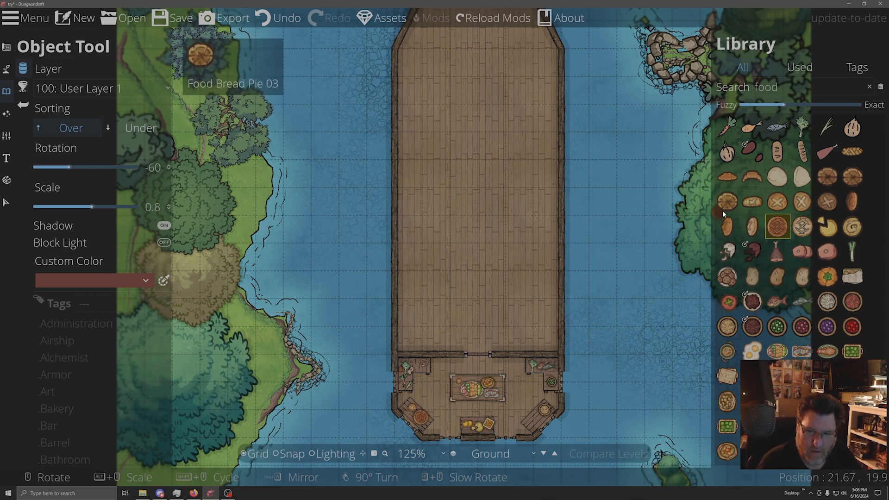
left_click(754, 203)
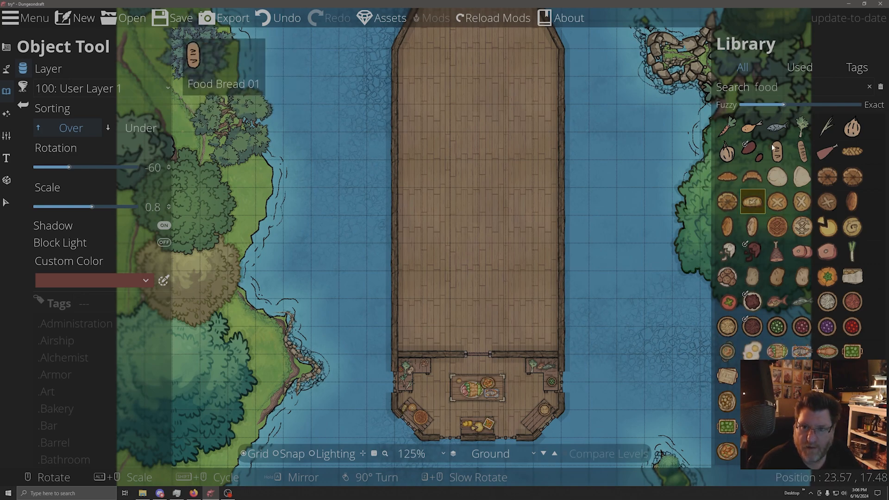
- Search the object library for "butcher", switch to the .Bakery tag, and lay a green herb bundle on the forward starboard corner table
double_click(780, 90)
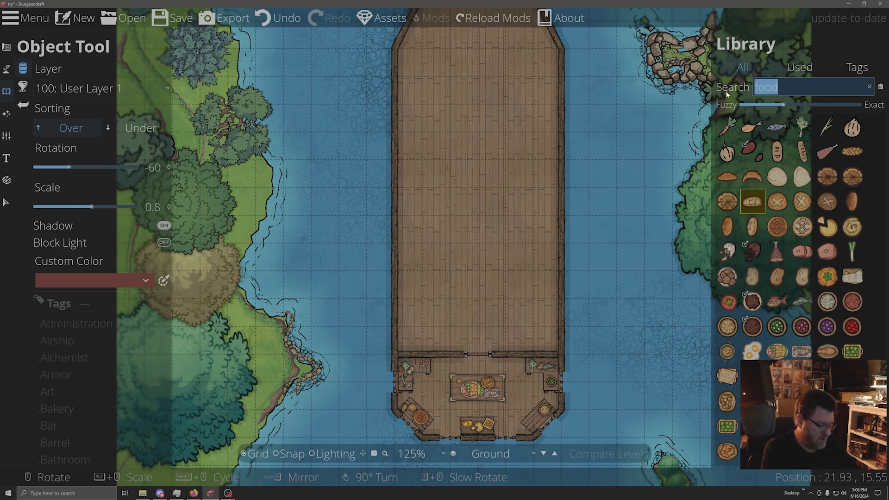
type("butcher")
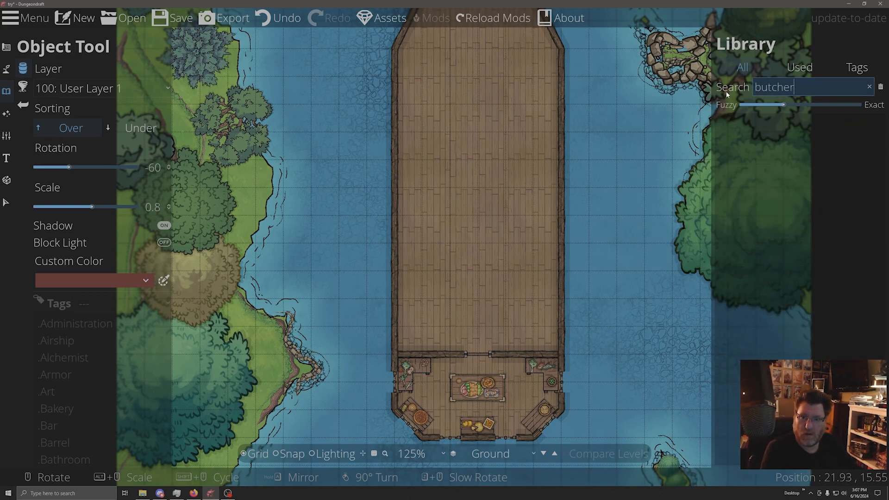
left_click(62, 410)
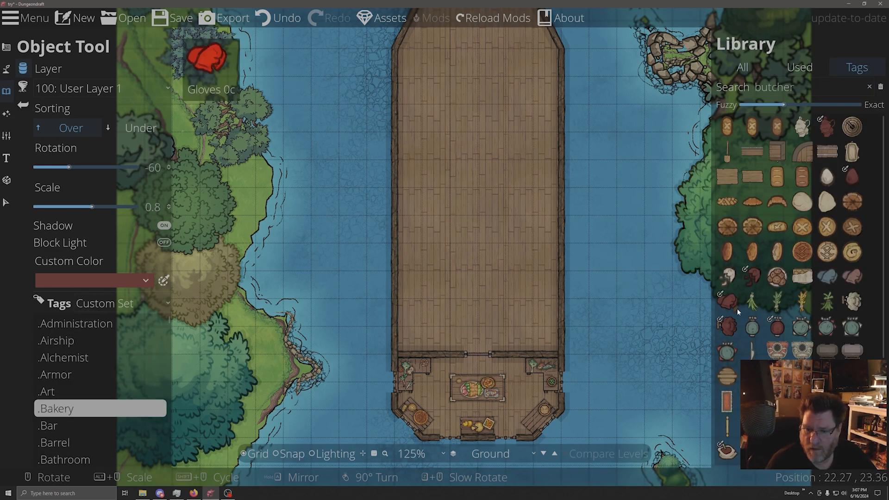
left_click(818, 305)
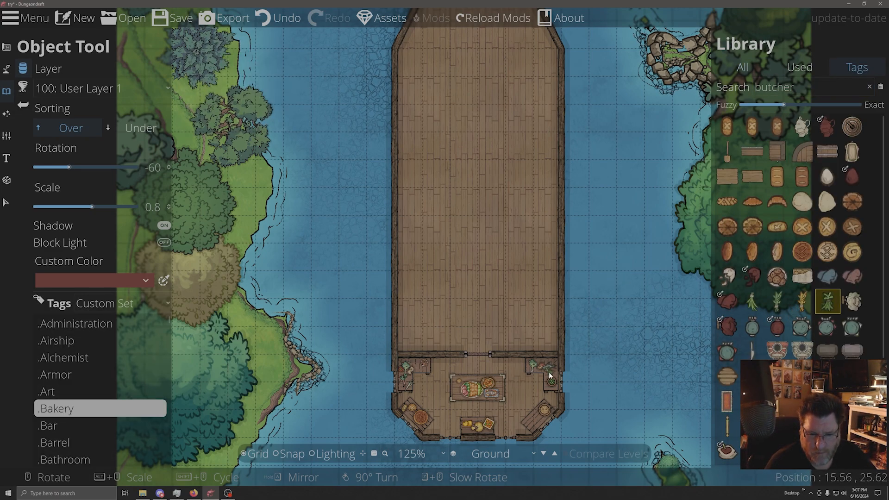
- Find Sack Tied Laying 01 among the bakery objects and place it against the cabin's forward wall beside the port corner table
scroll(778, 331, "down", 5)
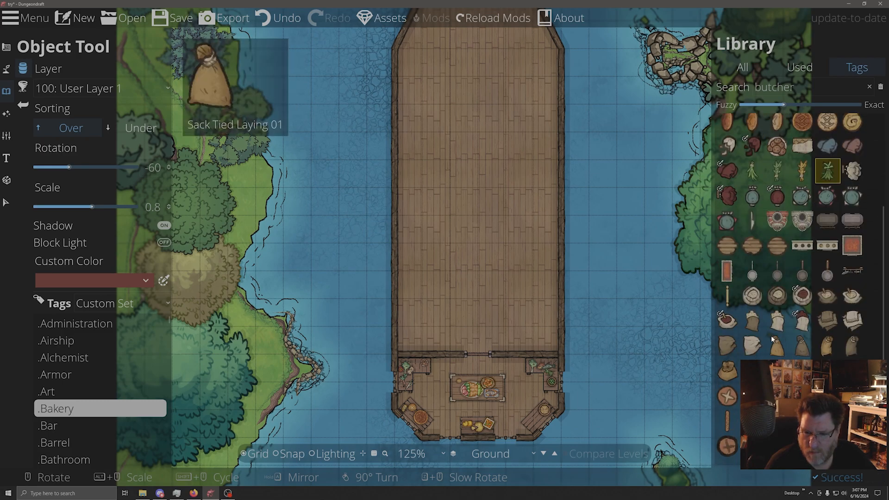
scroll(780, 332, "up", 3)
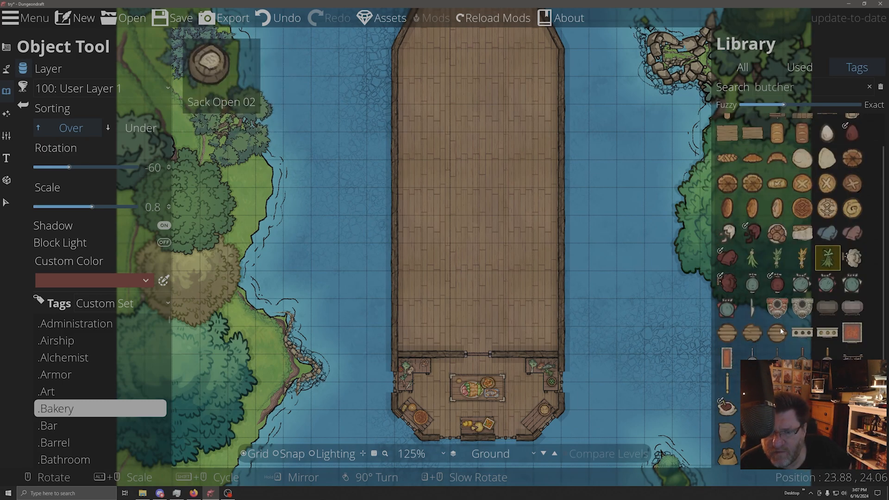
scroll(782, 330, "down", 4)
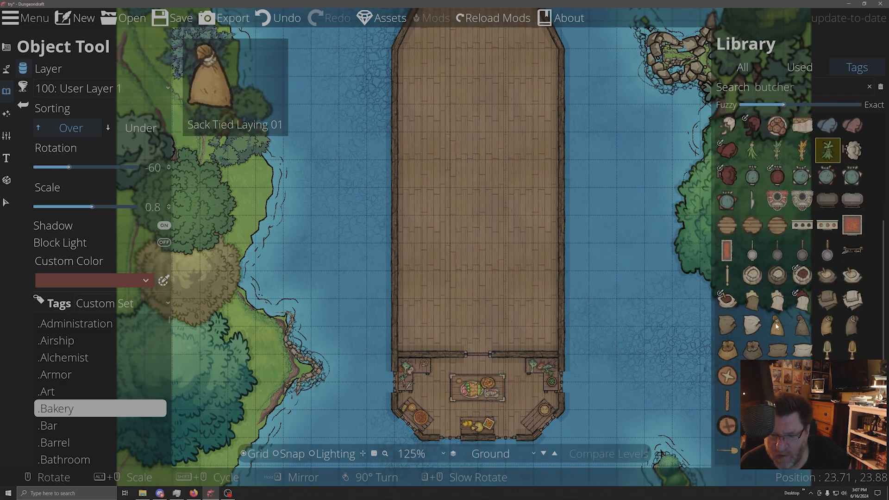
scroll(785, 326, "up", 6)
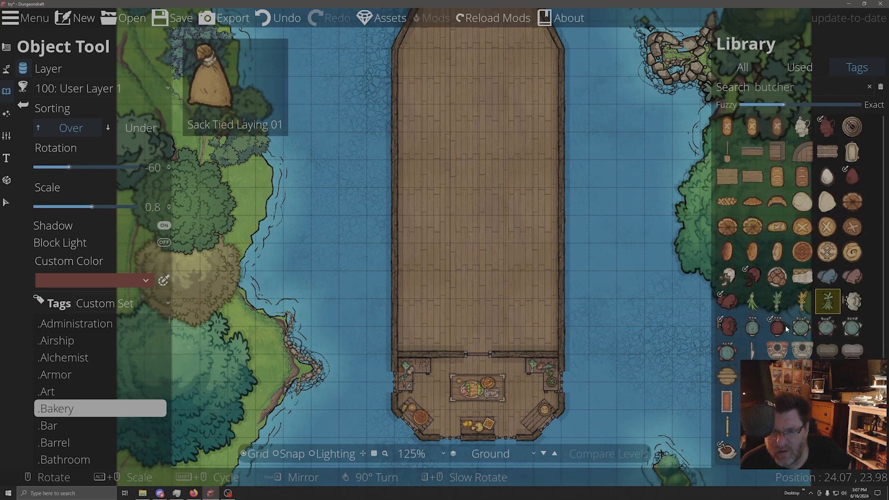
scroll(784, 326, "down", 6)
left_click(785, 325)
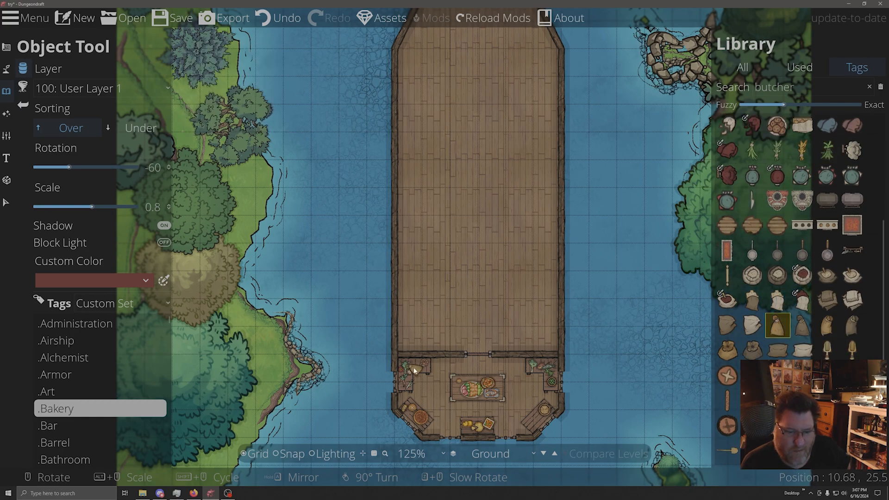
left_click(438, 363)
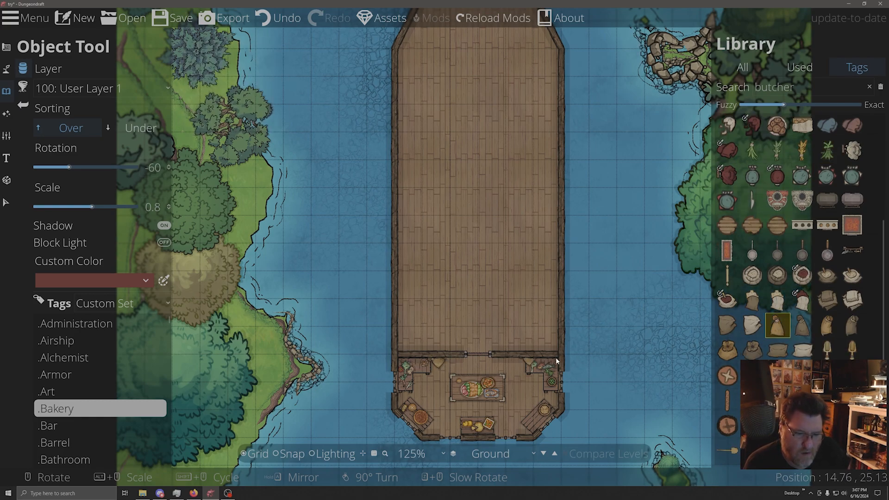
- Place two more sacks against the cabin's forward wall beside the starboard corner table and a brown sack by the angled starboard stern table
left_click(754, 327)
left_click(518, 364)
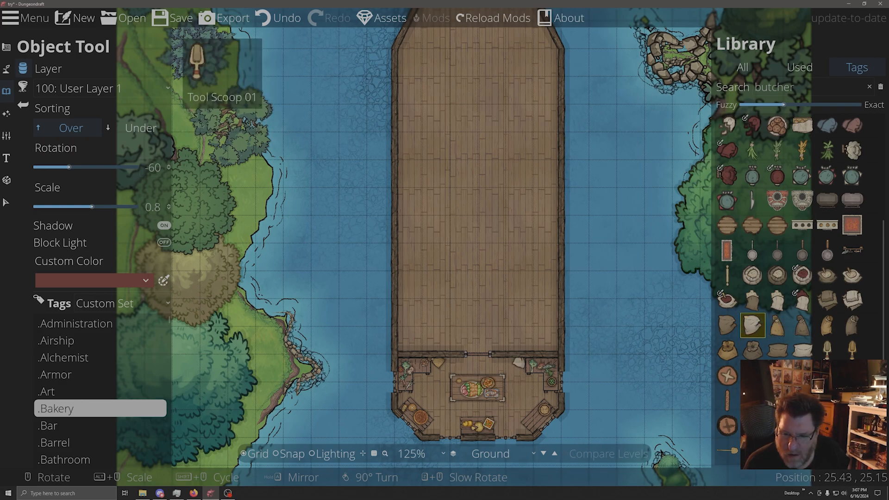
left_click(852, 326)
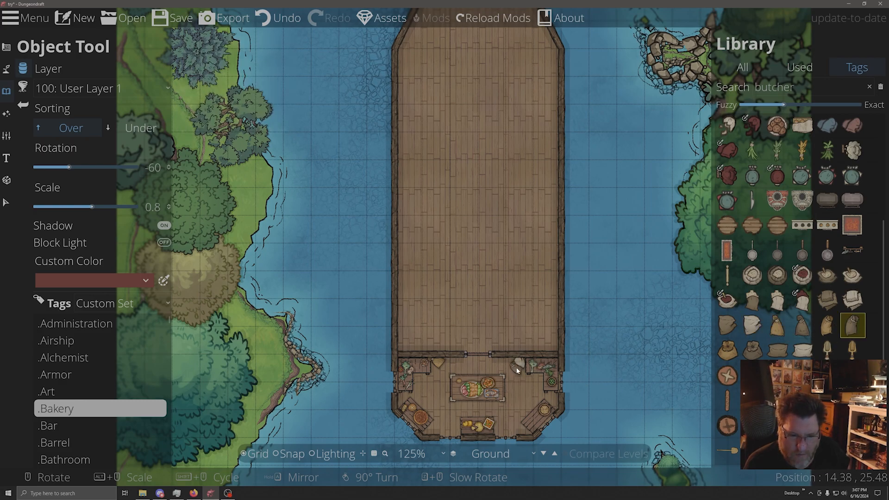
left_click(729, 352)
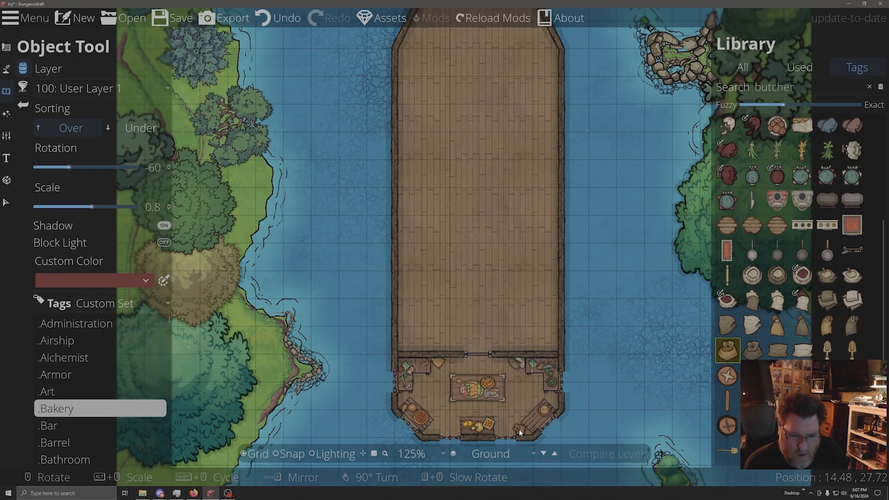
left_click(519, 430)
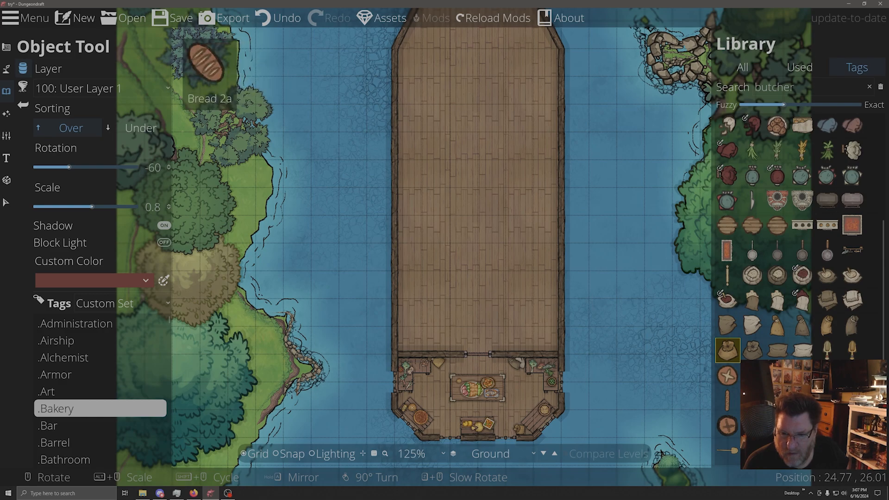
- Search the object library for "bucket" and place two round water buckets at the starboard end of the stern wall table
scroll(794, 283, "up", 3)
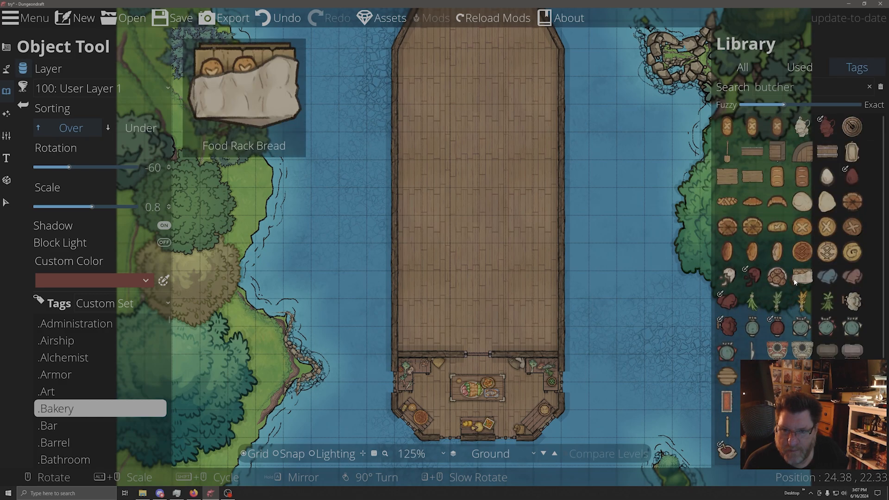
double_click(780, 89)
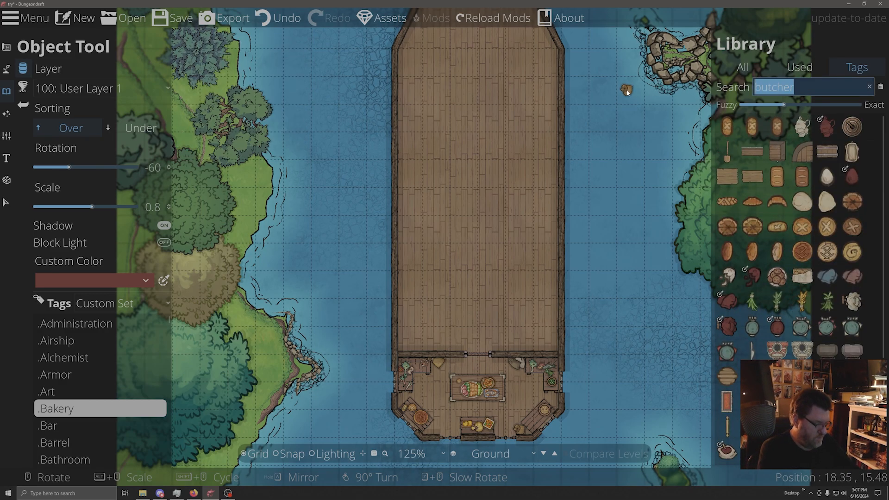
type("bucket")
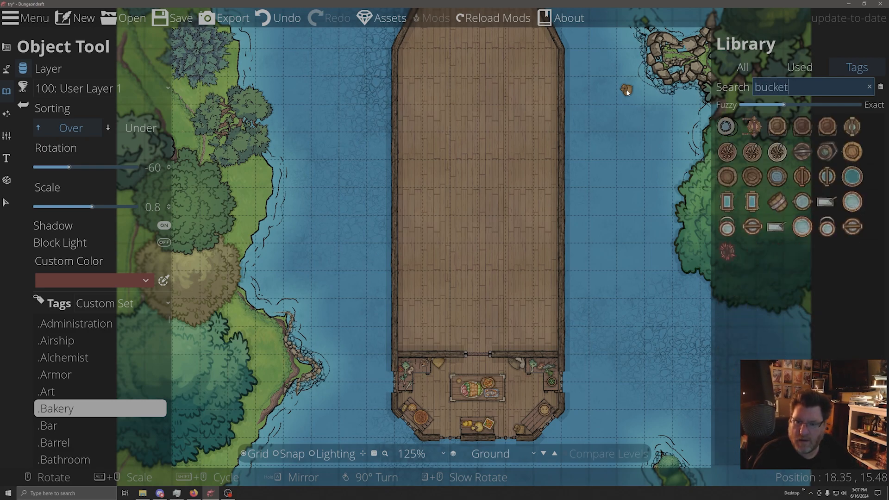
left_click(802, 201)
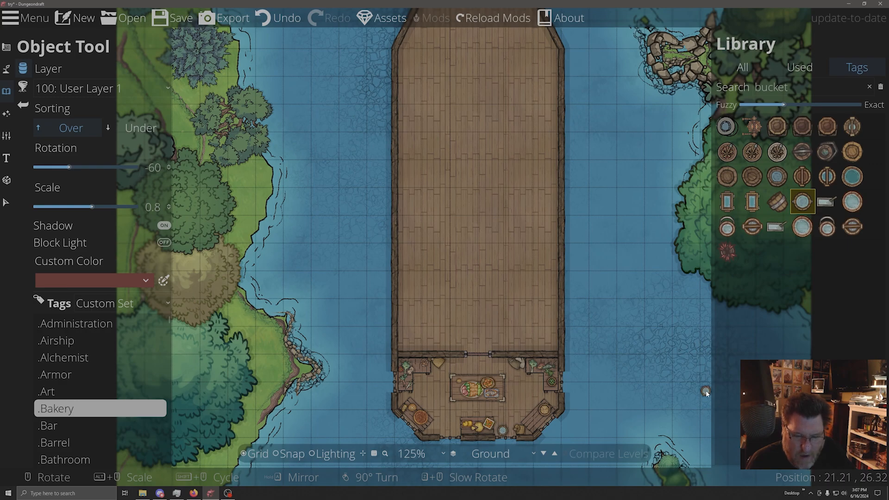
mouse_move(851, 199)
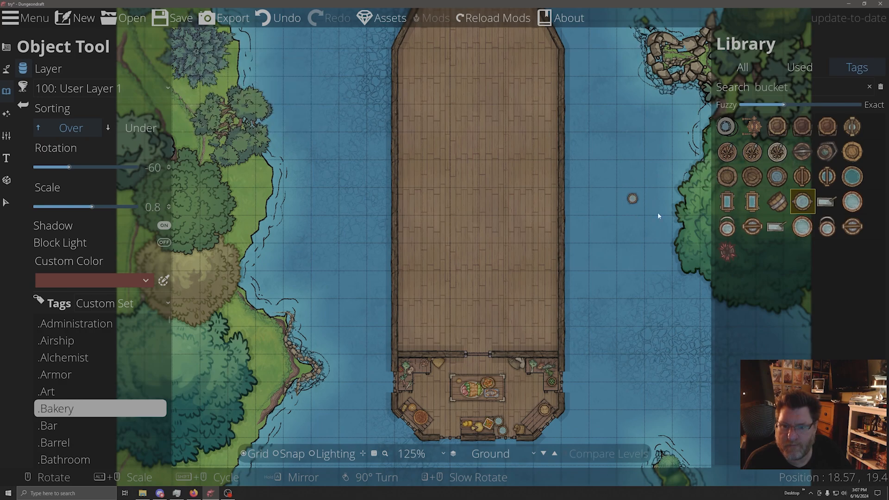
- Place two Weapon Arrow Bucket 01 objects in the main deck's aft starboard corner, just outside the cabin, turning the second to -120
mouse_move(730, 160)
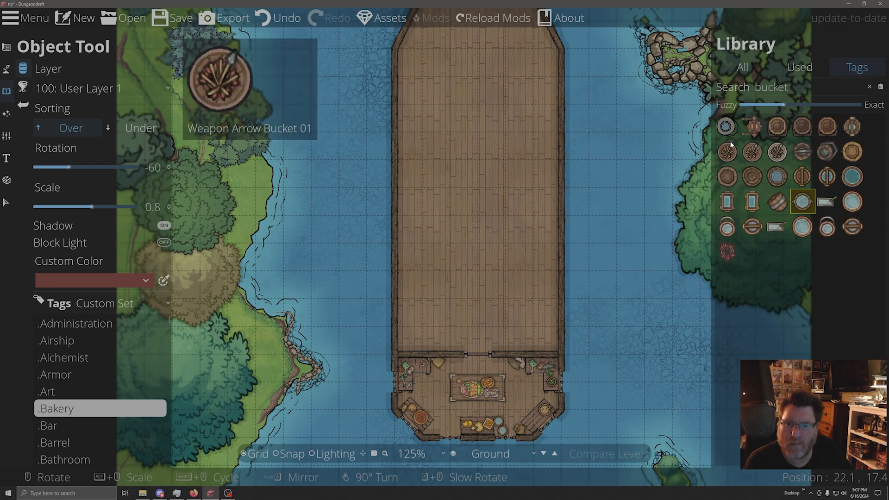
left_click(726, 154)
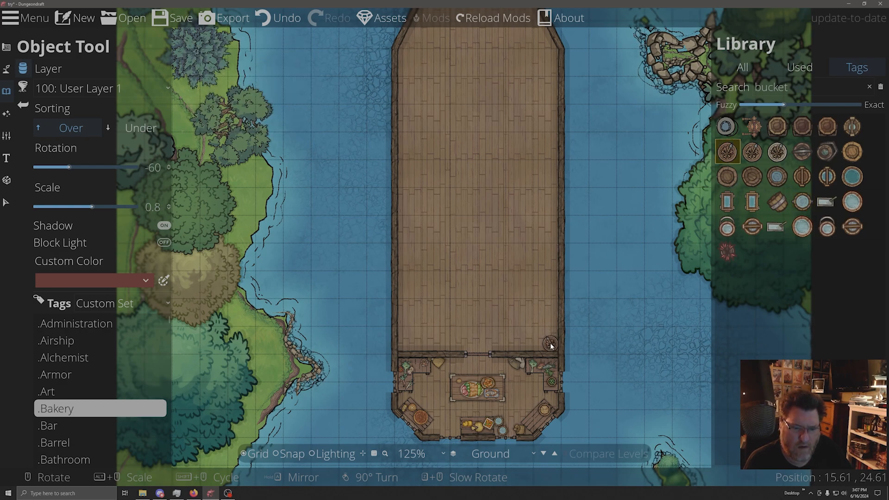
left_click(551, 345)
scroll(546, 334, "down", 1)
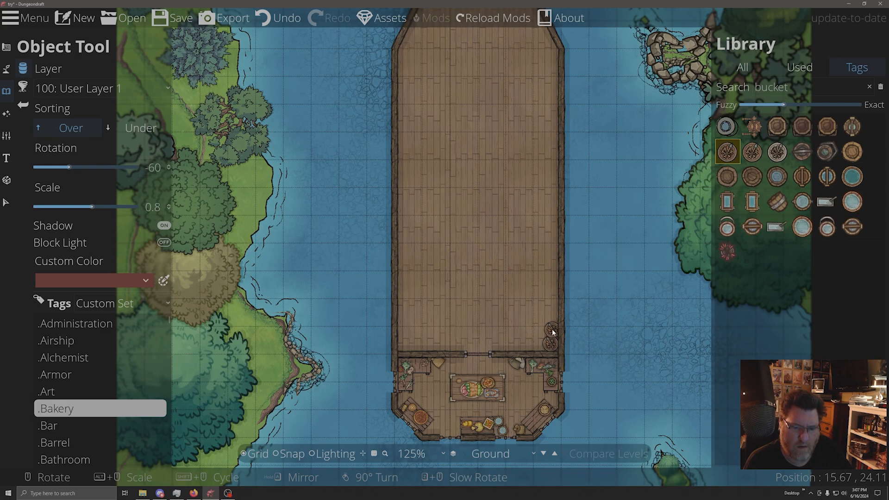
scroll(544, 329, "down", 3)
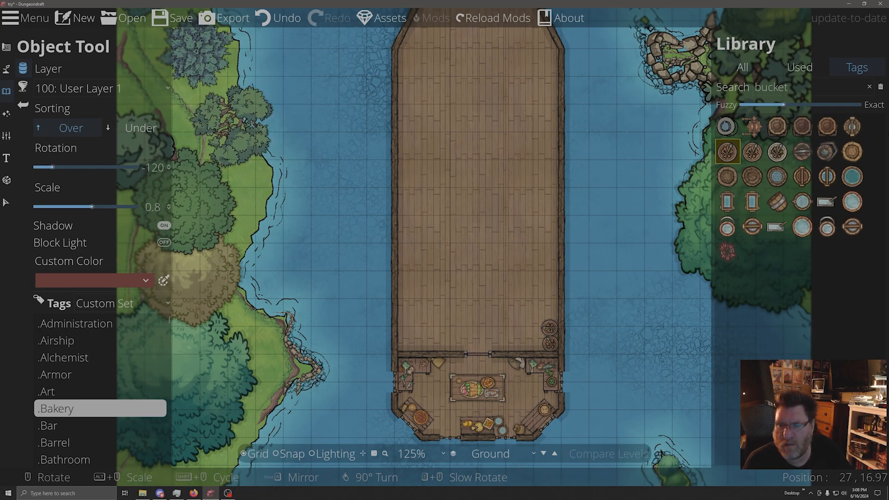
- Search the object library for "oven" and look through the objects under the .Boat and .Bridge tags
double_click(771, 87)
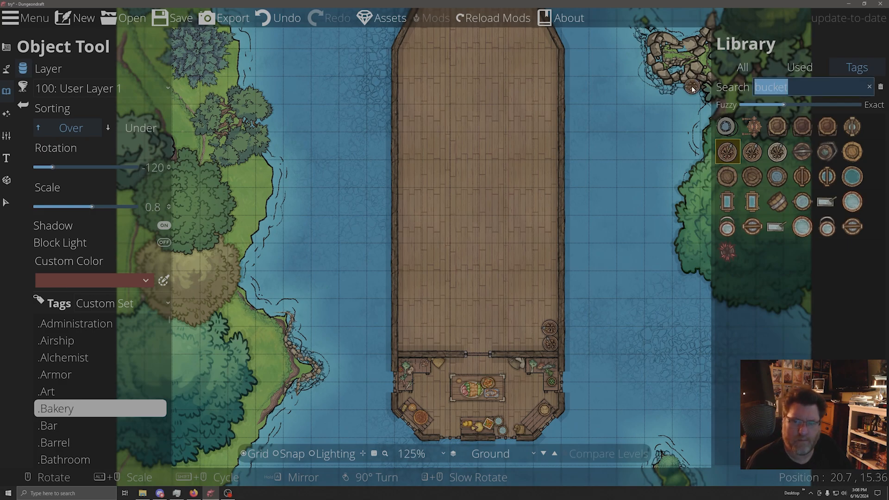
type("oven")
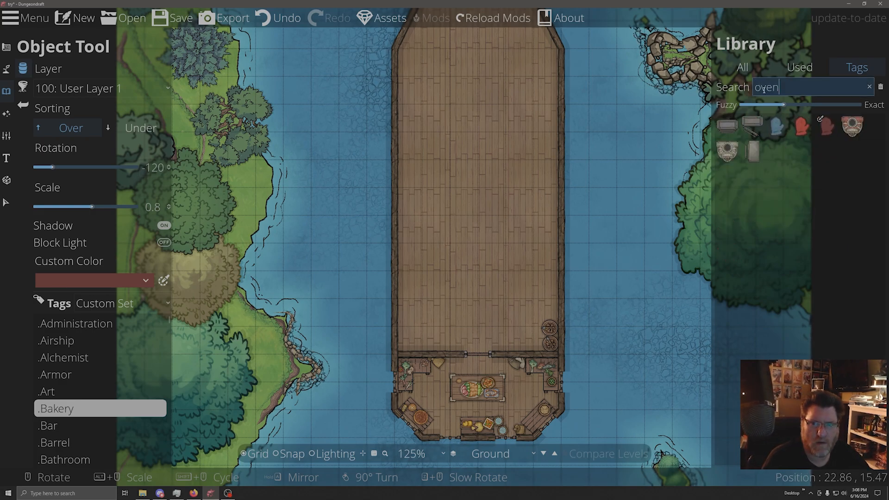
scroll(74, 432, "down", 4)
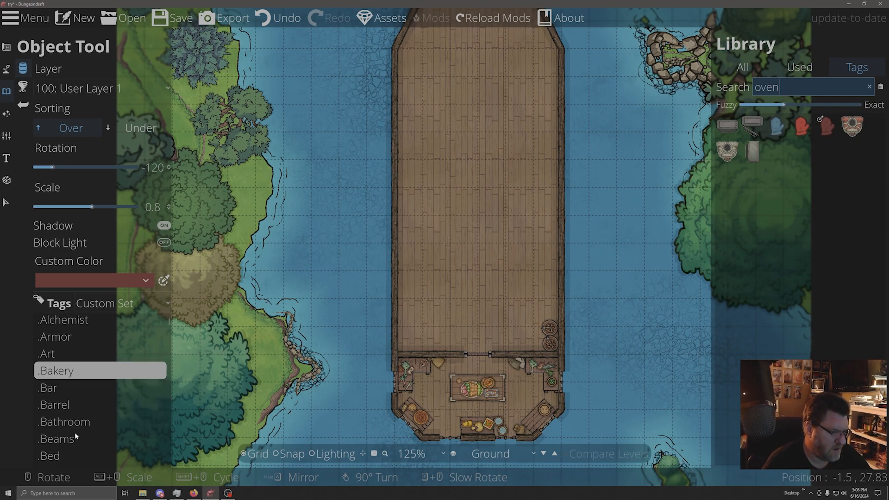
scroll(92, 432, "down", 1)
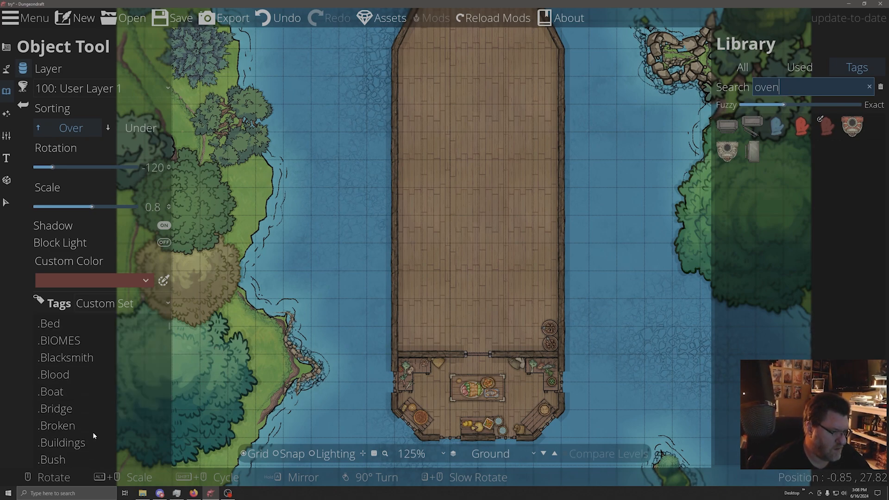
left_click(60, 393)
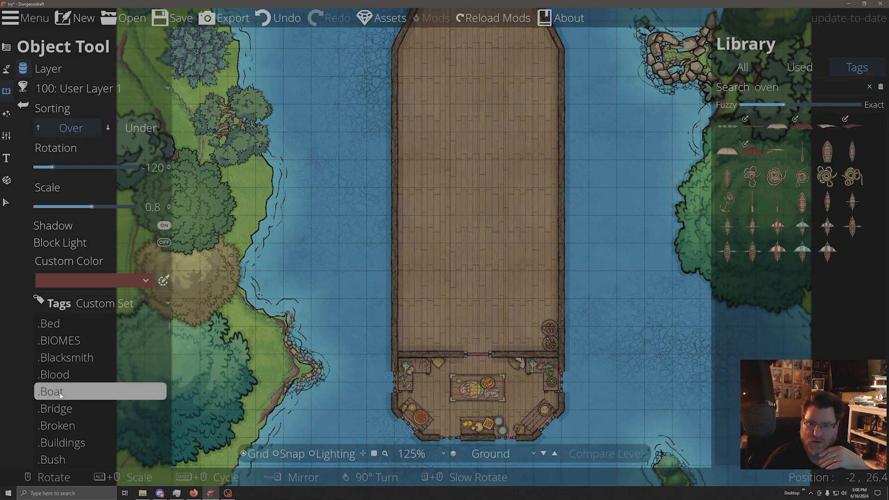
mouse_move(731, 204)
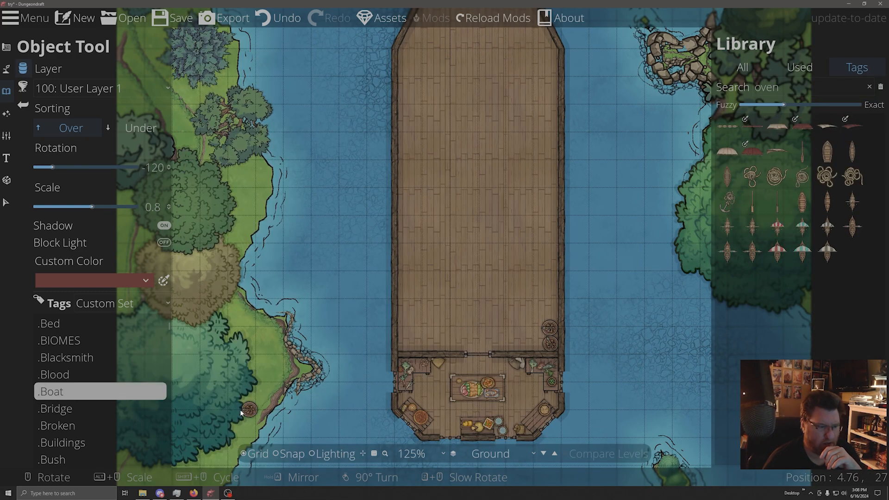
left_click(71, 408)
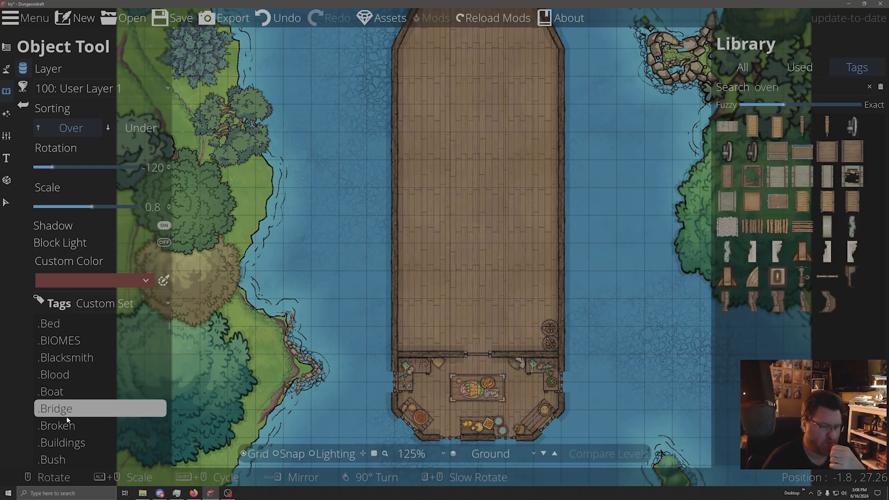
scroll(95, 429, "down", 3)
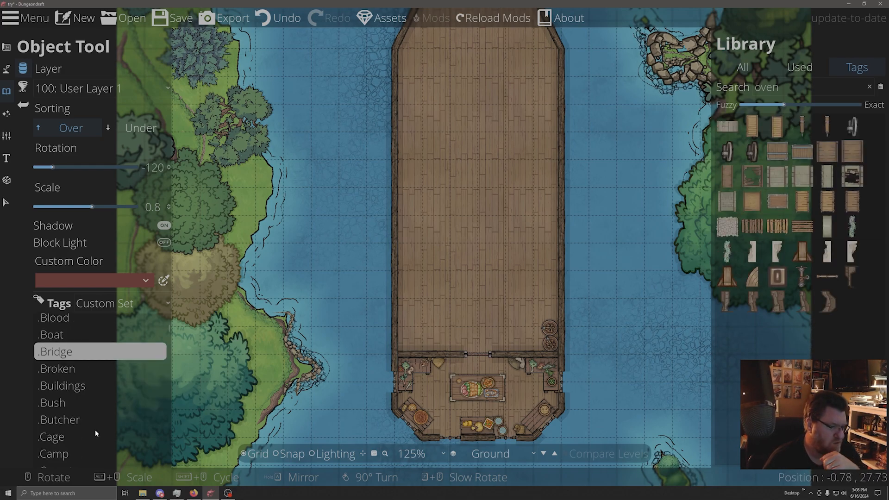
scroll(85, 435, "down", 2)
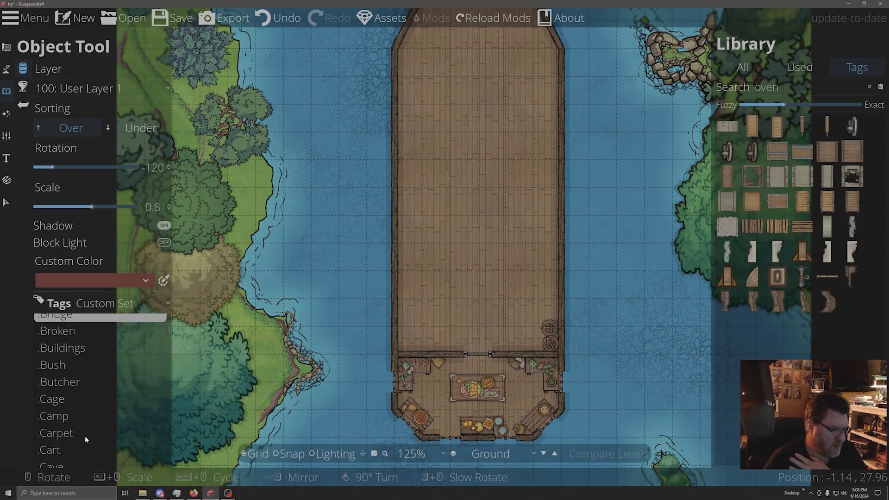
- Switch to the .Butcher tag, then lay the Knife 4a cleaver on the forward starboard corner table and a kitchen knife on the stern wall table
left_click(70, 382)
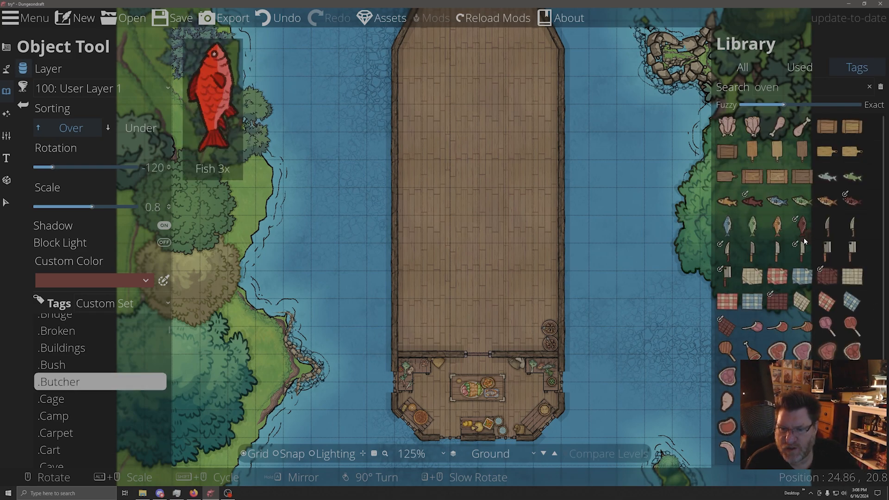
left_click(827, 250)
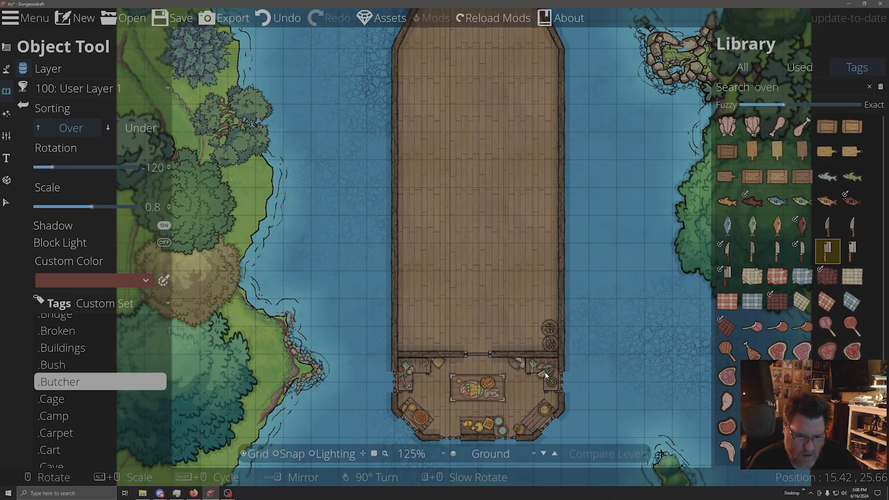
left_click(549, 371)
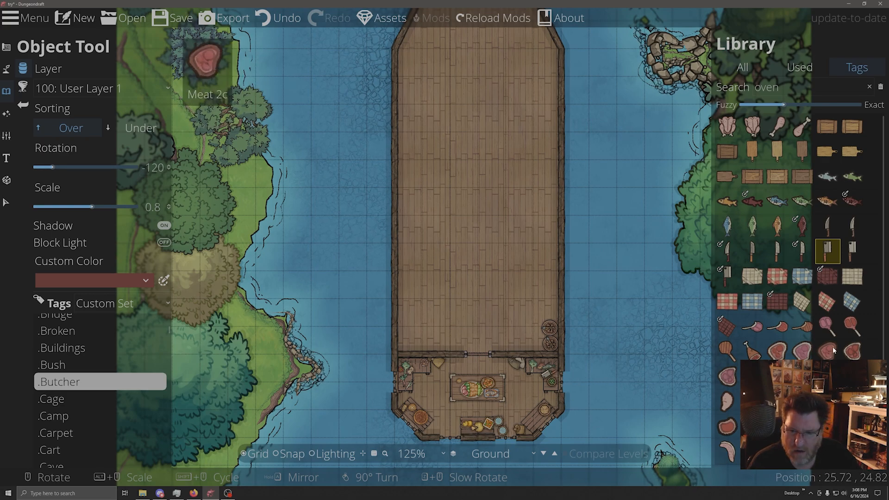
left_click(778, 251)
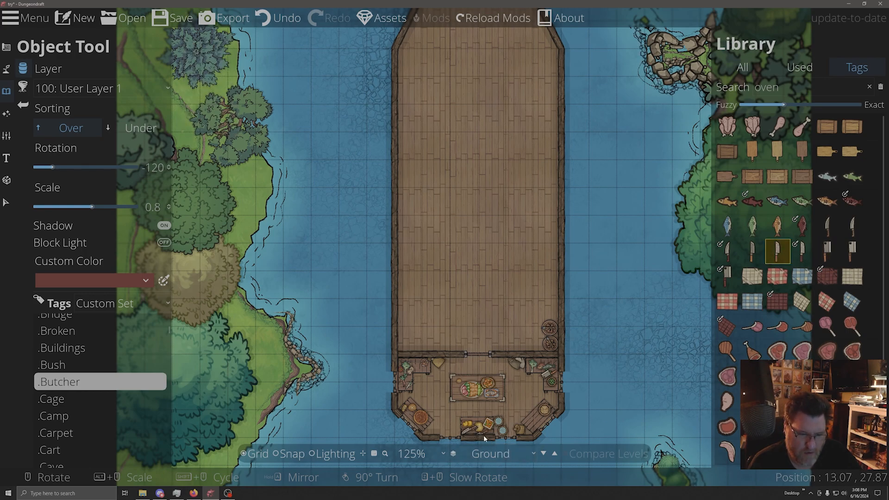
left_click(468, 429)
- Place another Knife 4a cleaver on the forward port corner table, rotated to 105
left_click(728, 250)
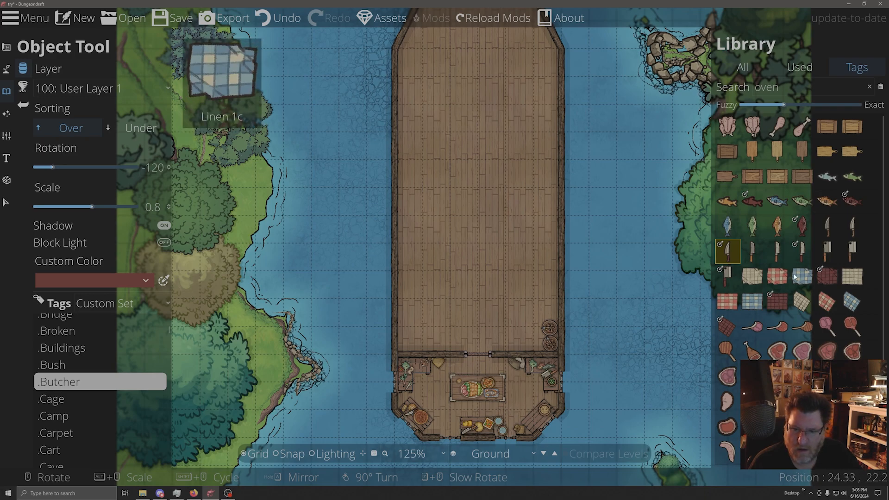
left_click(829, 250)
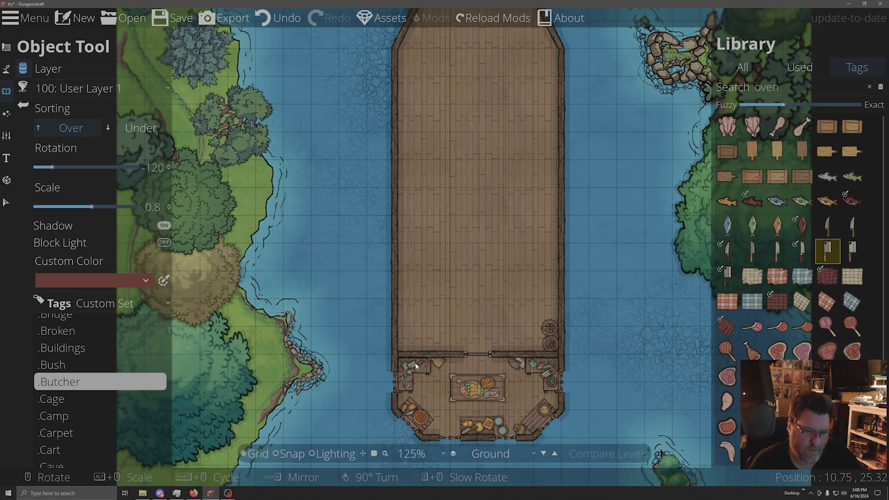
scroll(416, 366, "down", 5)
scroll(415, 367, "down", 2)
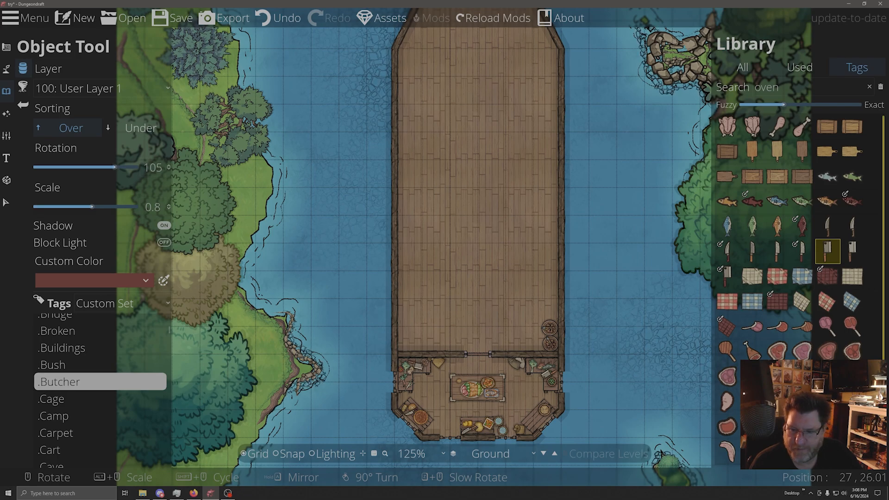
mouse_move(826, 251)
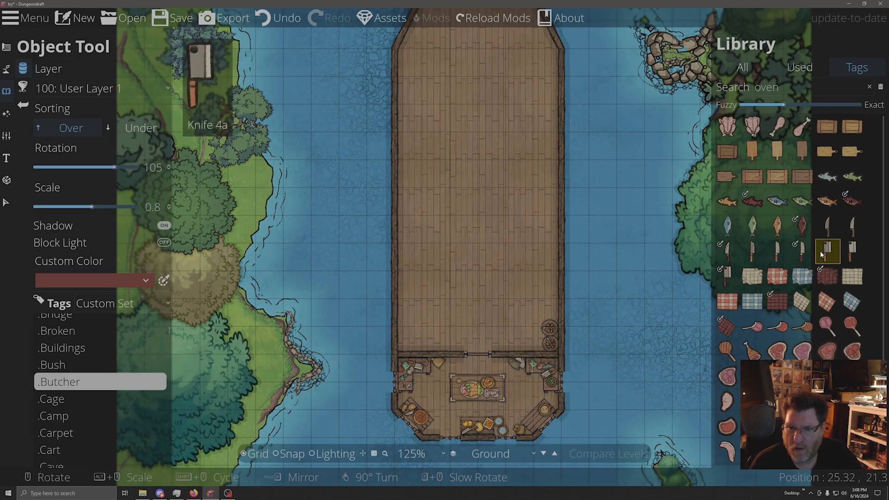
- Place two cutting boards with Under sorting on the angled starboard stern table, using Cutting Board 1b rotated to 135 for the second
left_click(827, 126)
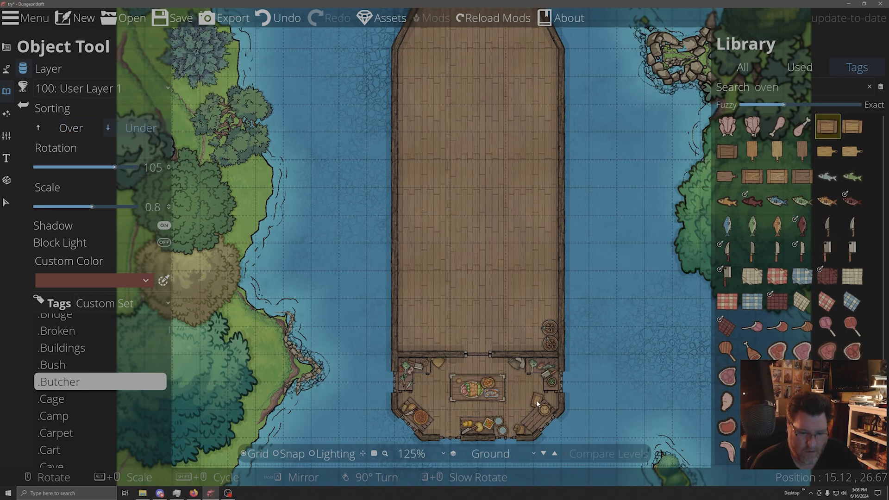
left_click(857, 133)
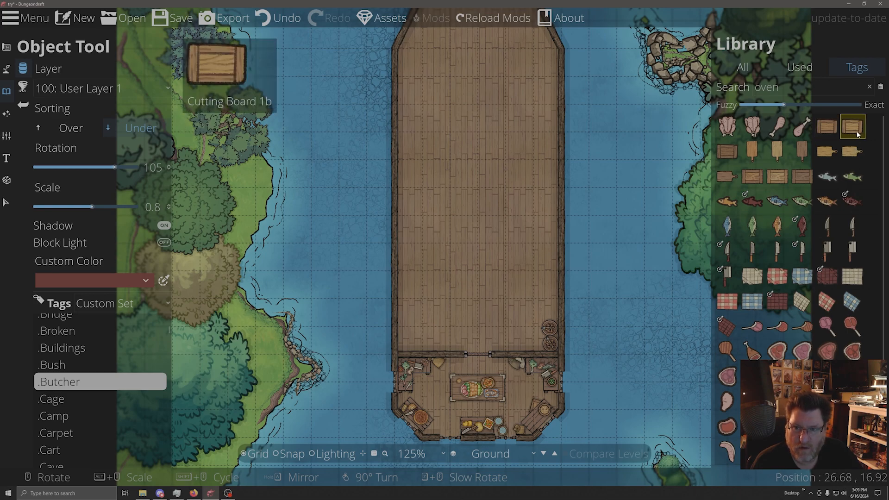
left_click(525, 419)
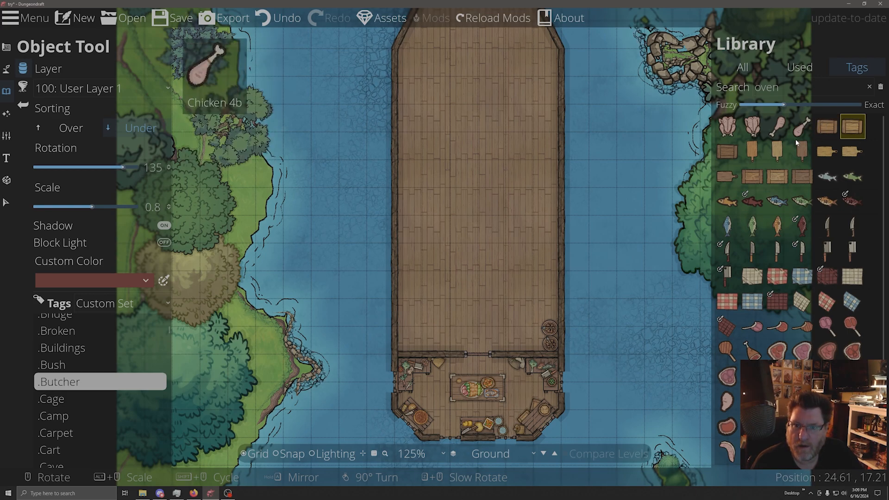
- Switch the sorting to Over and try Cutting Board 2a, rotated to 135, on the central galley table
left_click(750, 151)
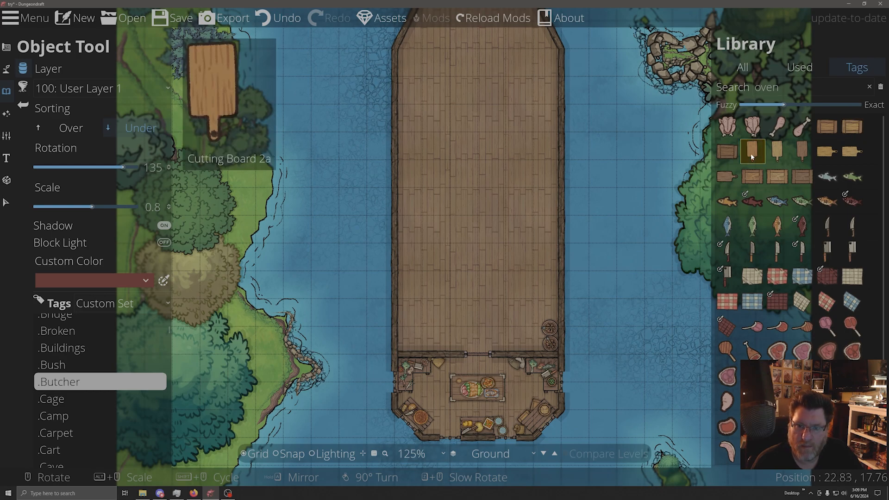
left_click(41, 129)
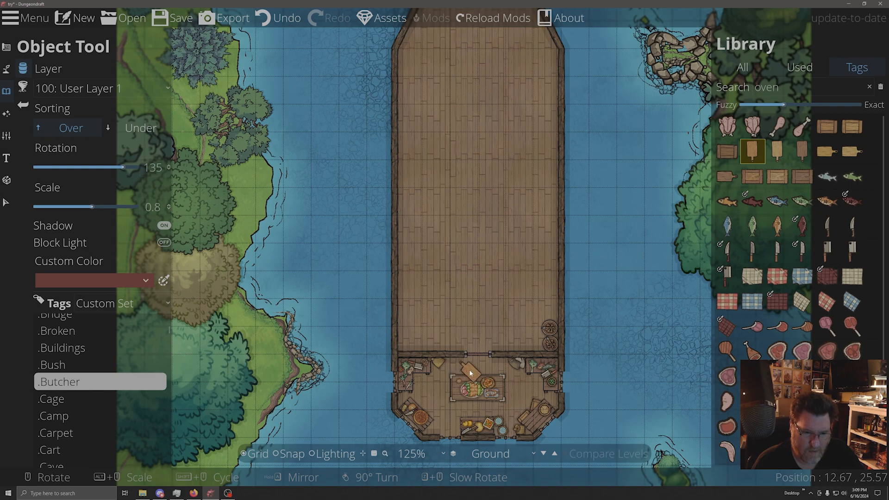
left_click(471, 385)
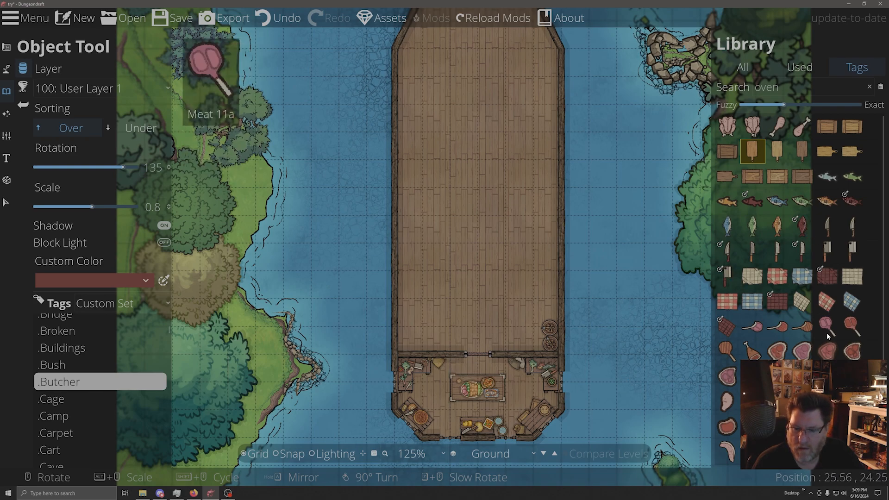
- Place a sausage object from the .Butcher tag on the angled starboard stern table, with rotation 105 and scale 0.5
scroll(826, 334, "down", 2)
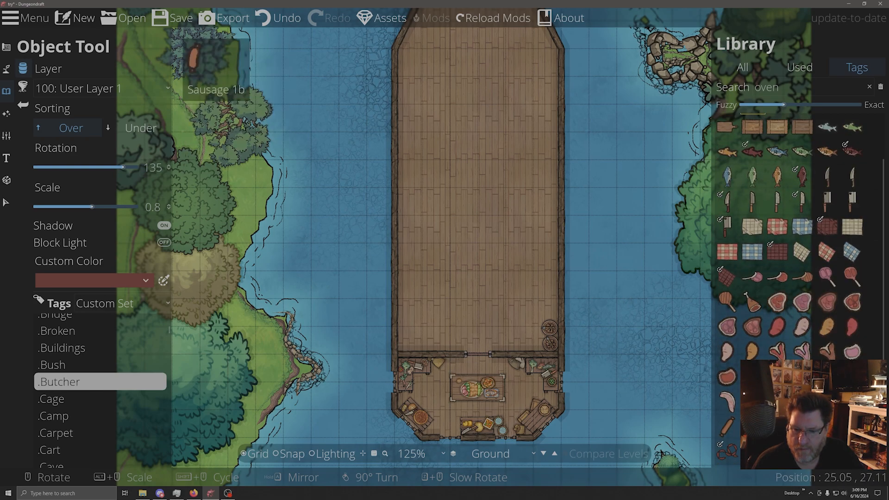
left_click(814, 427)
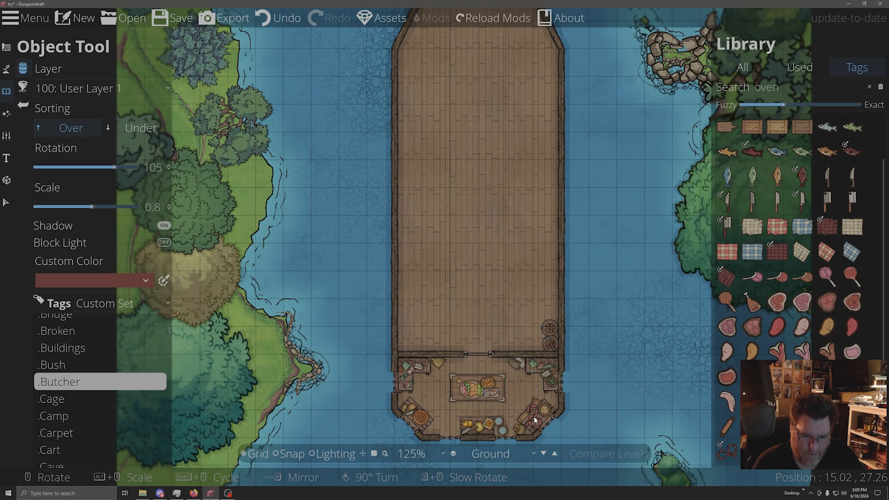
scroll(535, 419, "down", 3, "alt")
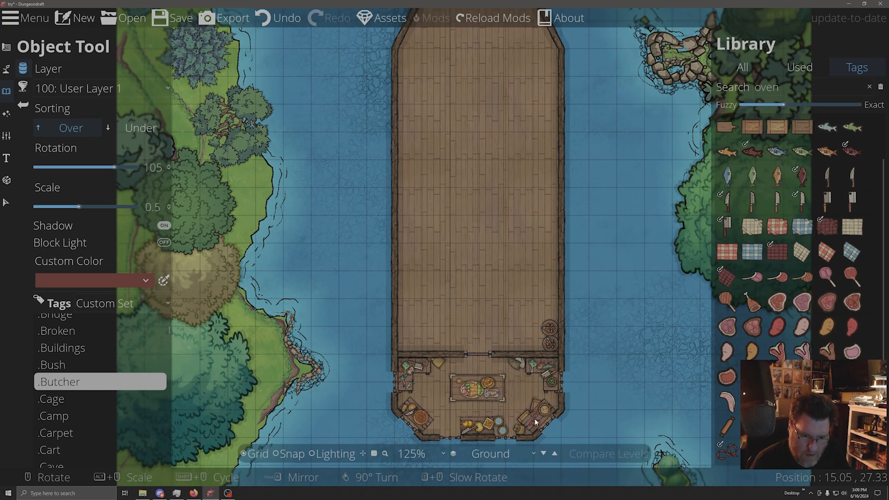
scroll(788, 304, "up", 2)
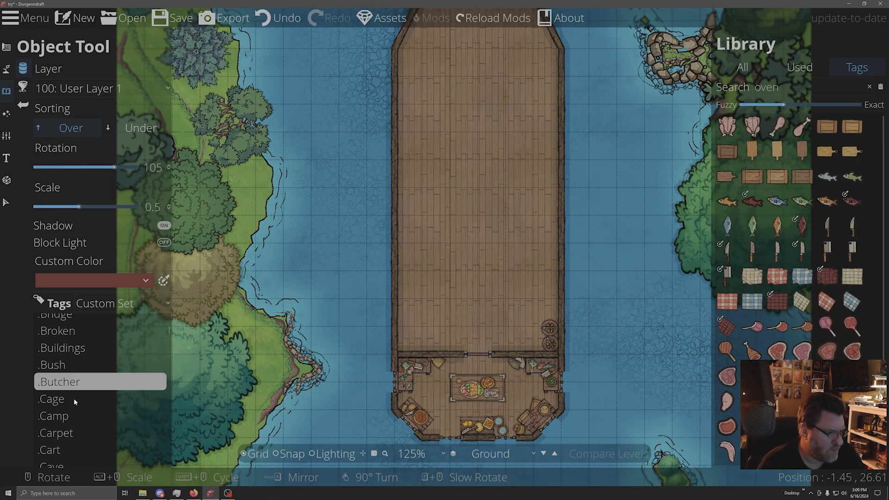
- Look through the pans and pan lids under the .Cookware tag, selecting a pan lid and a small pan
scroll(92, 406, "down", 3)
scroll(88, 403, "down", 3)
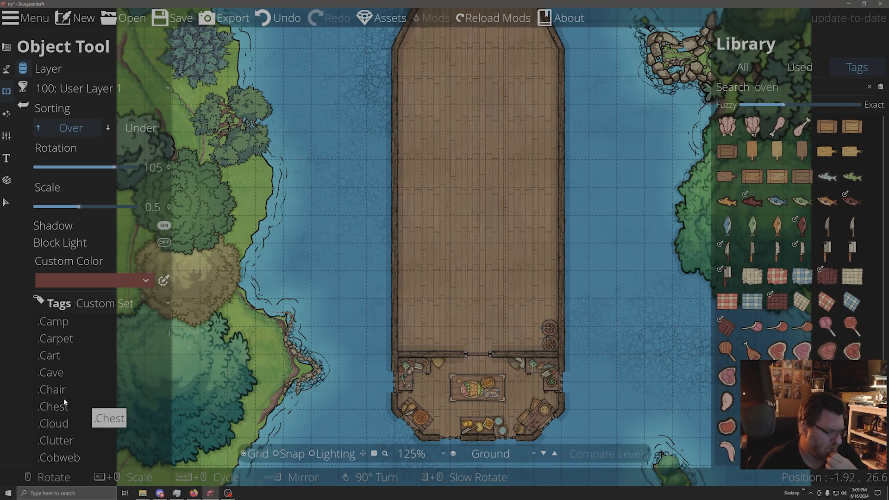
scroll(84, 422, "down", 2)
scroll(85, 422, "down", 3)
left_click(63, 398)
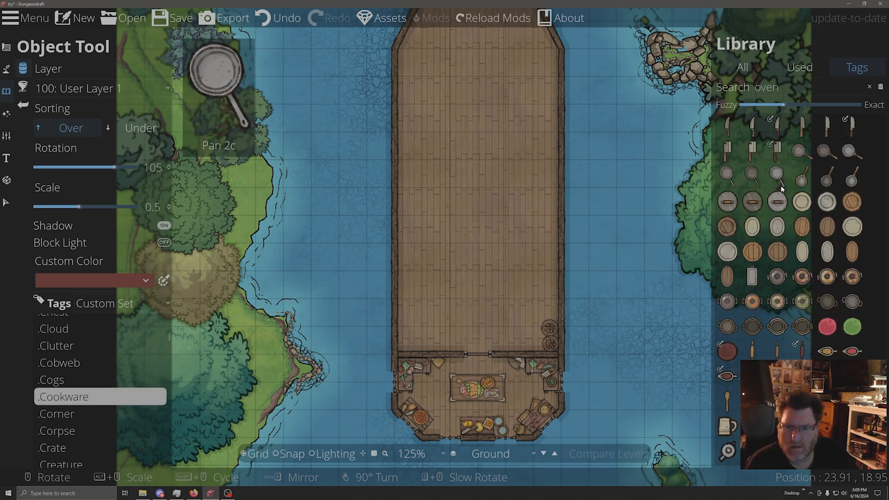
left_click(777, 202)
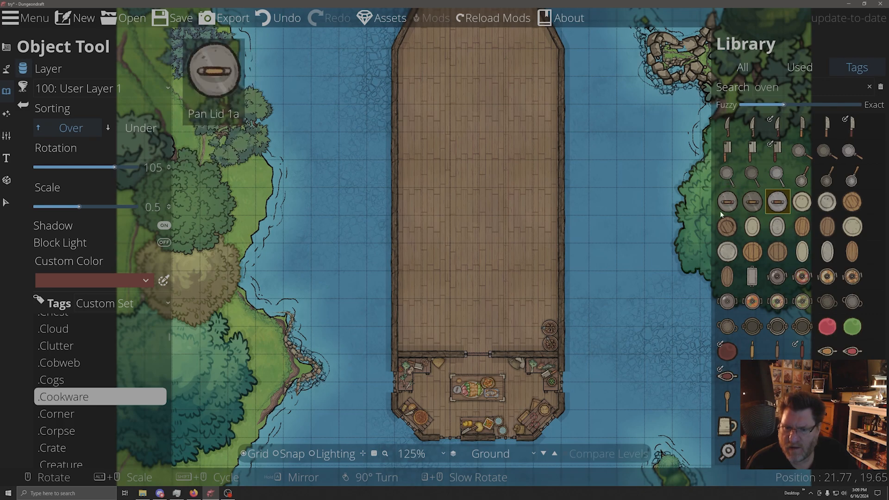
left_click(827, 176)
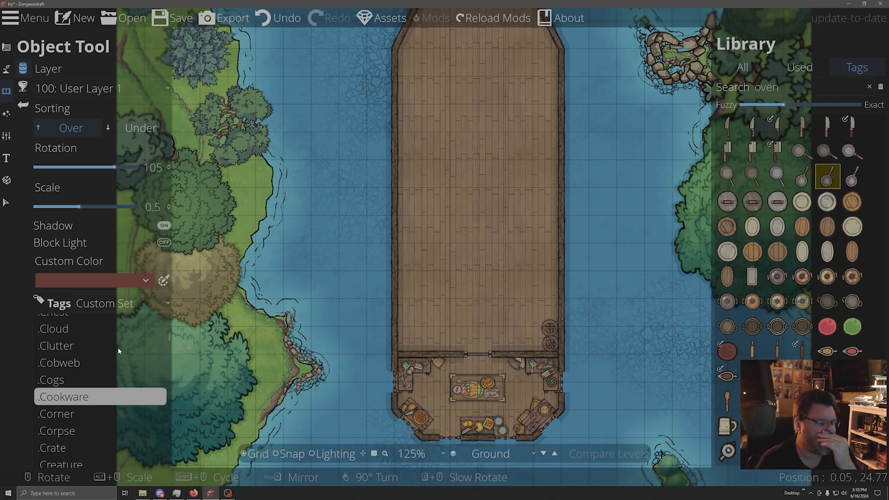
- Switch to the .Crate tag and place a small crate at scale 0.5 in the main deck's port aft corner, against the galley wall
left_click(66, 415)
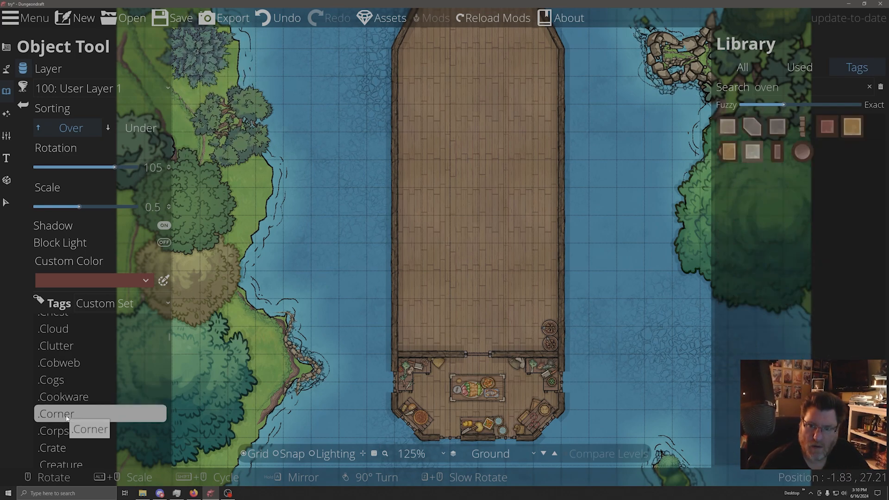
left_click(68, 432)
left_click(64, 446)
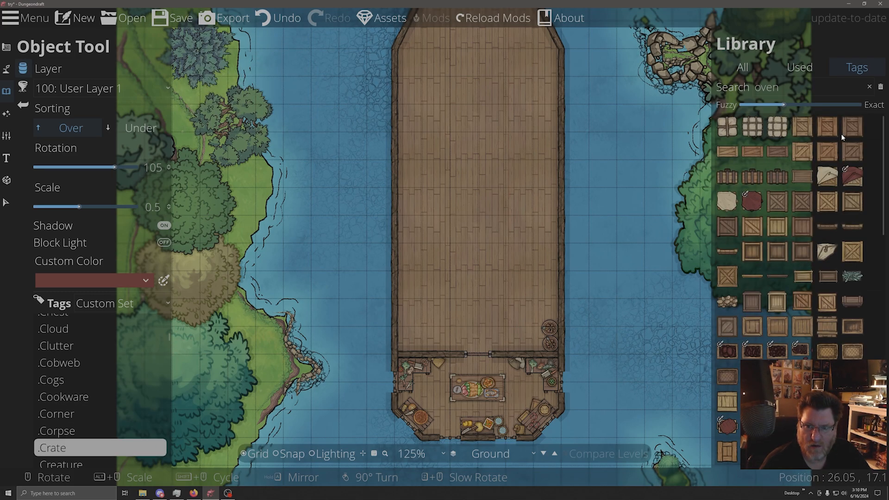
left_click(802, 151)
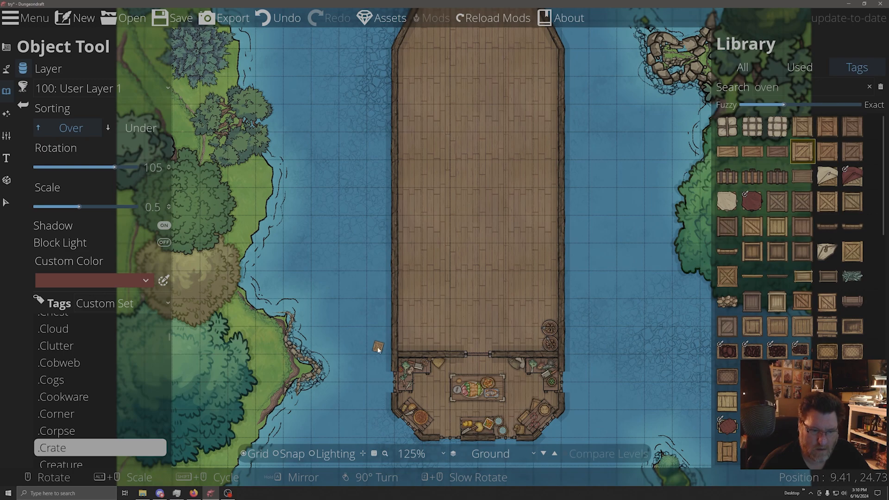
left_click(404, 345)
- Place a larger crate beside the small one in the port aft corner, with scale 0.9 and rotation 90
left_click(827, 151)
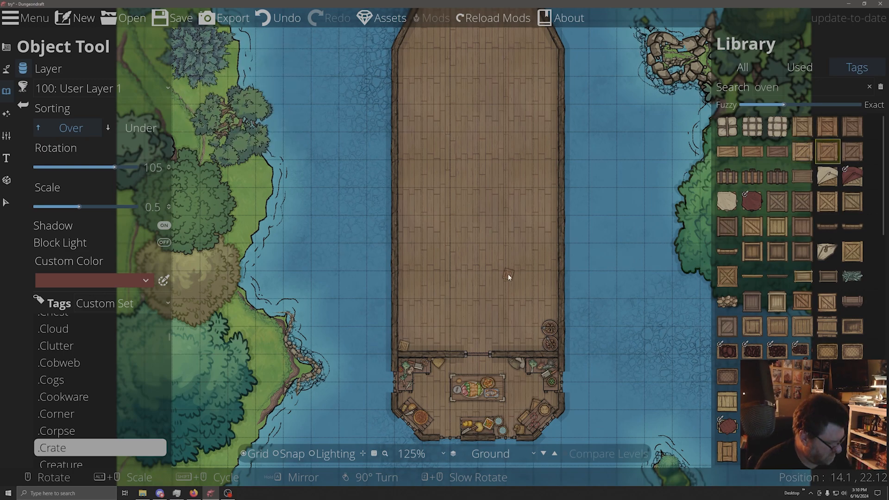
scroll(494, 288, "up", 4, "alt")
left_click(828, 130)
scroll(425, 331, "up", 3)
scroll(419, 338, "down", 4)
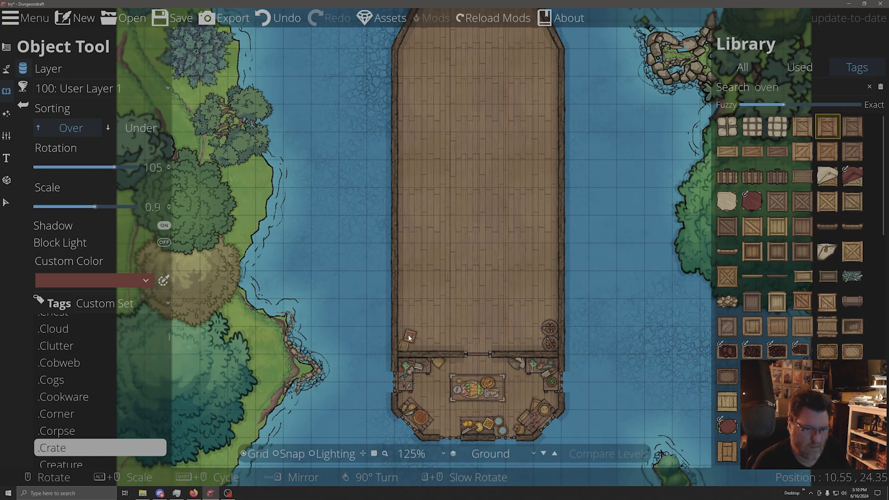
scroll(415, 345, "down", 1, "shift")
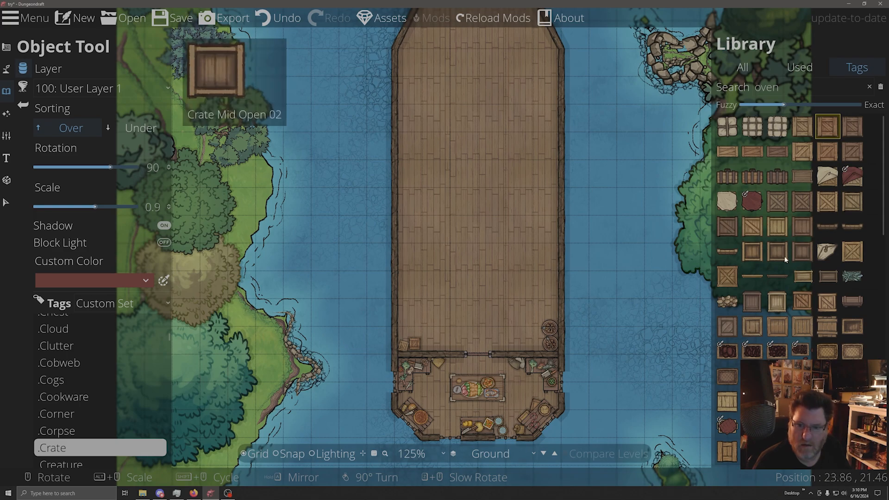
- Add Crate Mid Open 02, rotated to 135, just forward of the two crates in the port aft corner
scroll(415, 330, "up", 1)
scroll(414, 331, "up", 2)
left_click(408, 332)
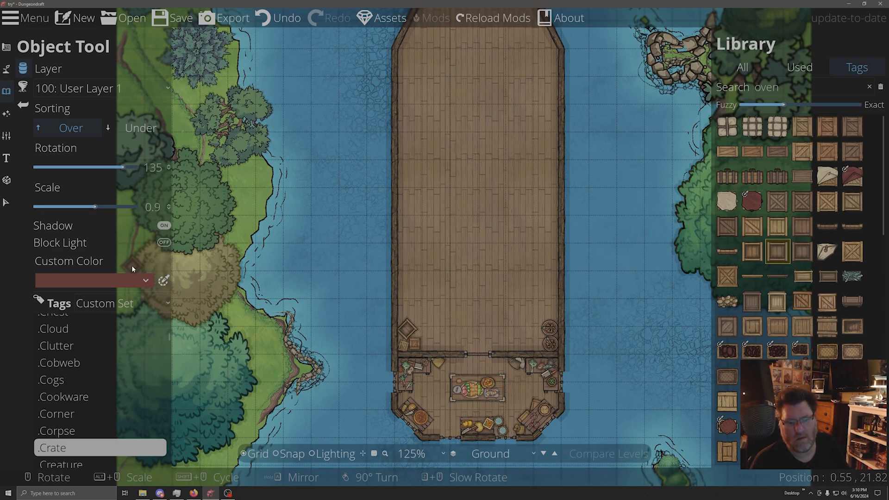
- Place Crate Mid Open 02 rotated to 75 in the deck's forward port corner and a closed crate rotated to 90 in the forward starboard corner
scroll(408, 55, "down", 4)
left_click(408, 55)
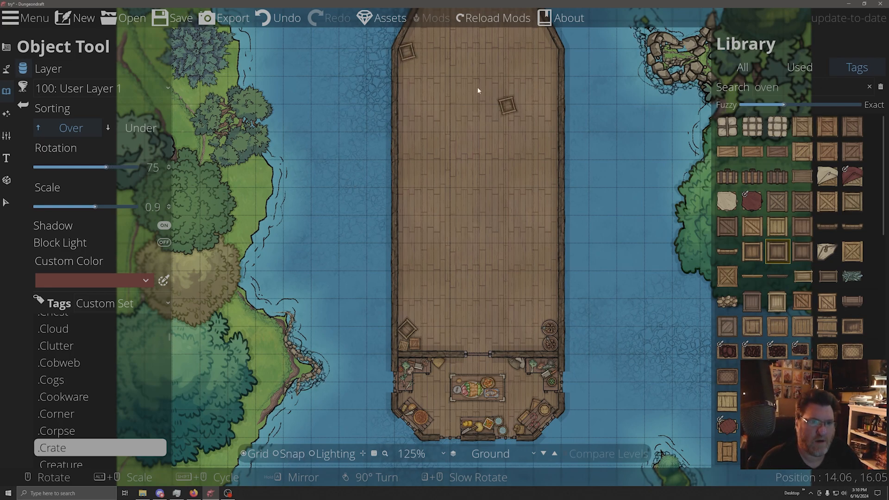
scroll(546, 51, "up", 1)
left_click(547, 54)
- Switch to the .Decor tag and browse its objects
scroll(83, 450, "down", 3)
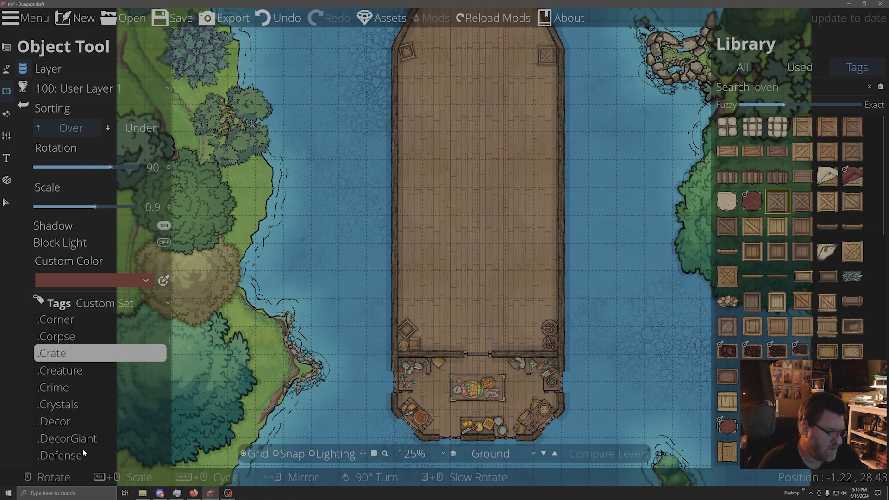
scroll(82, 448, "down", 2)
left_click(61, 384)
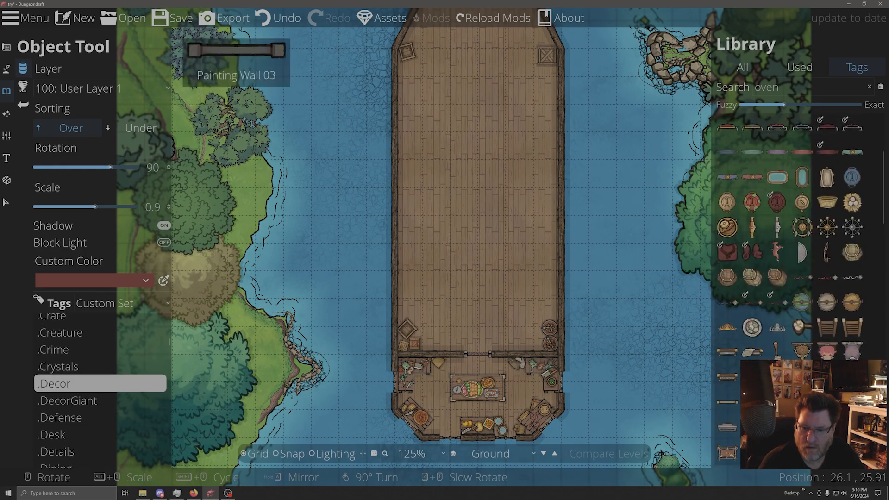
- Browse the object library's Decor, Defense, Desk and Details tags for suitable furnishings
scroll(788, 232, "down", 10)
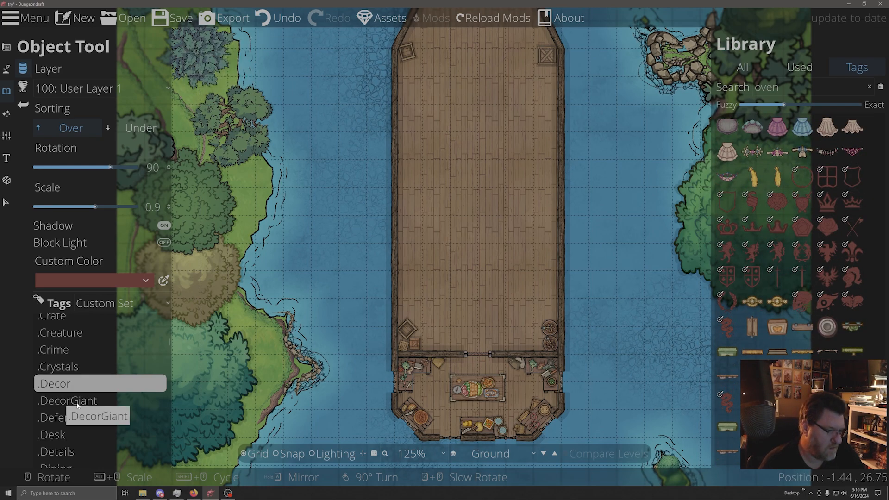
left_click(70, 424)
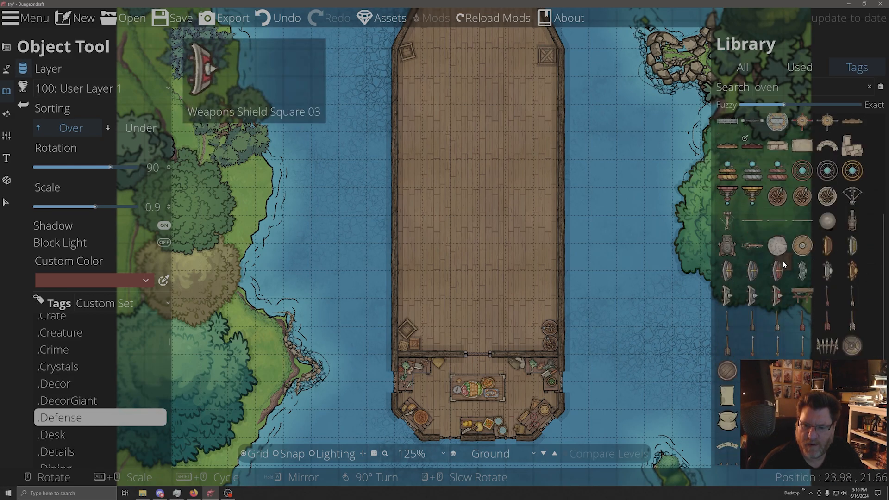
left_click(58, 435)
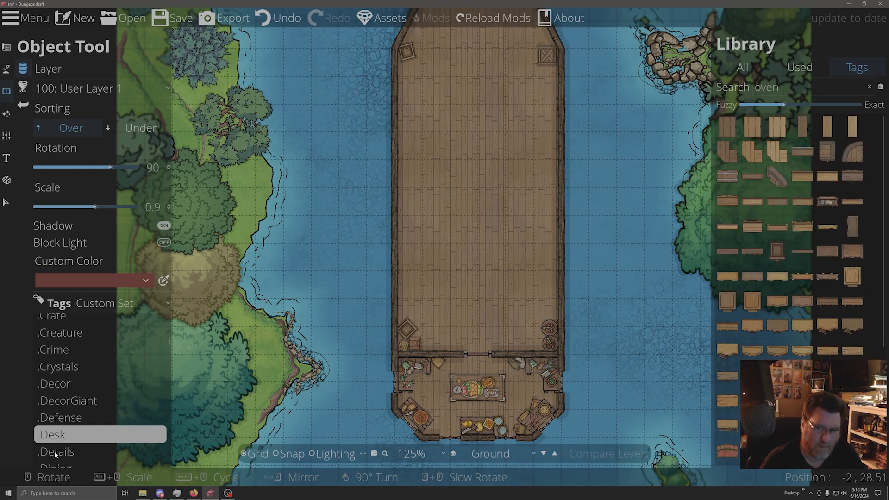
left_click(61, 452)
scroll(87, 419, "down", 5)
scroll(70, 420, "up", 3)
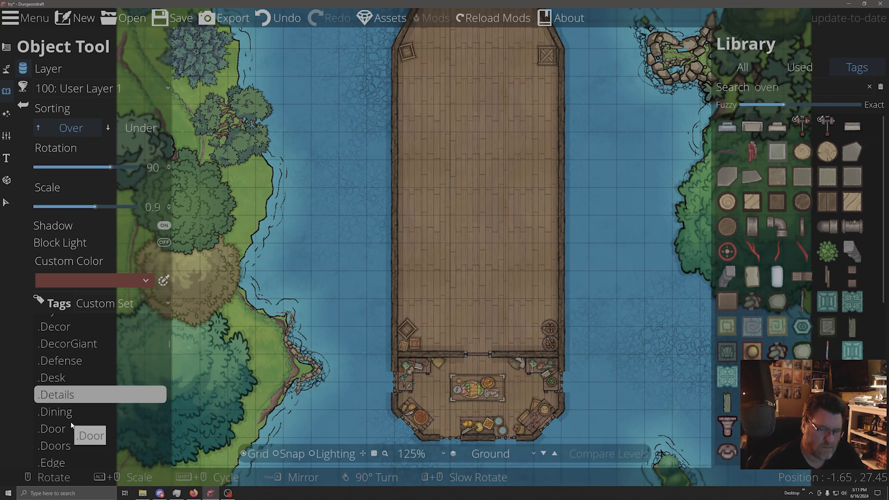
- With the Wall Tool and grid snapping off, draw an L-shaped wall enclosing a small room against the ship's east hull, north of the kitchen
left_click(7, 77)
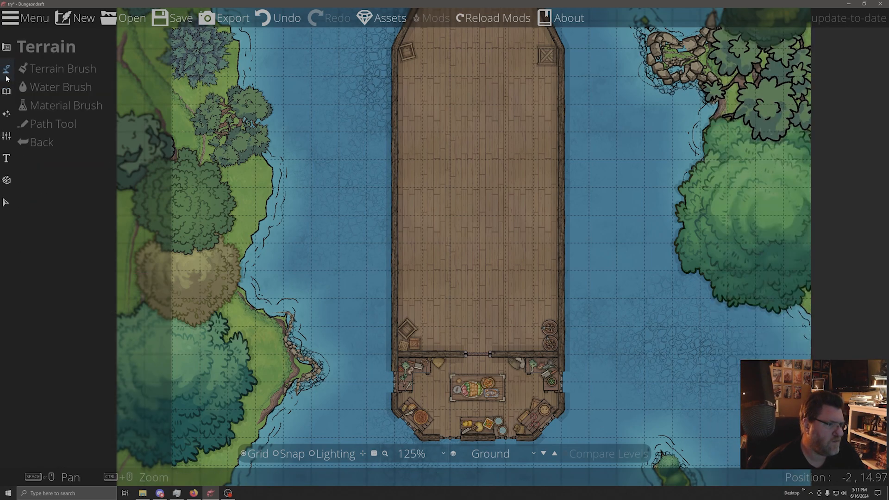
left_click(6, 47)
left_click(36, 91)
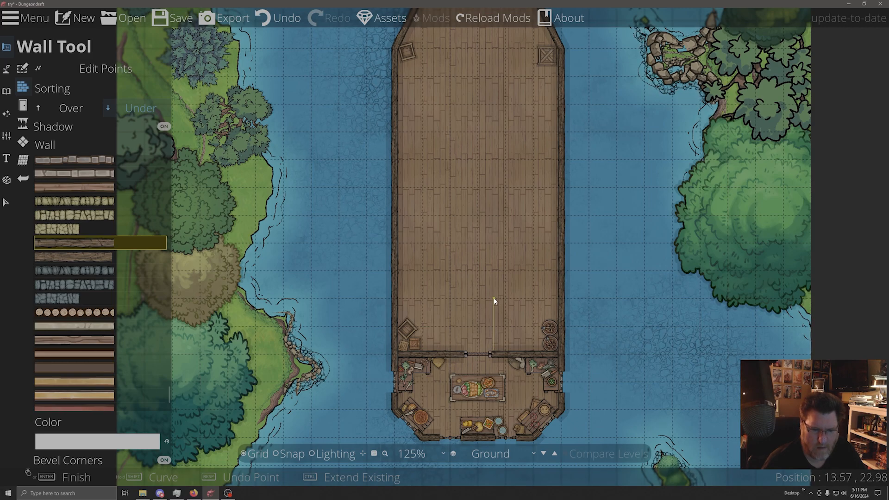
left_click(278, 454)
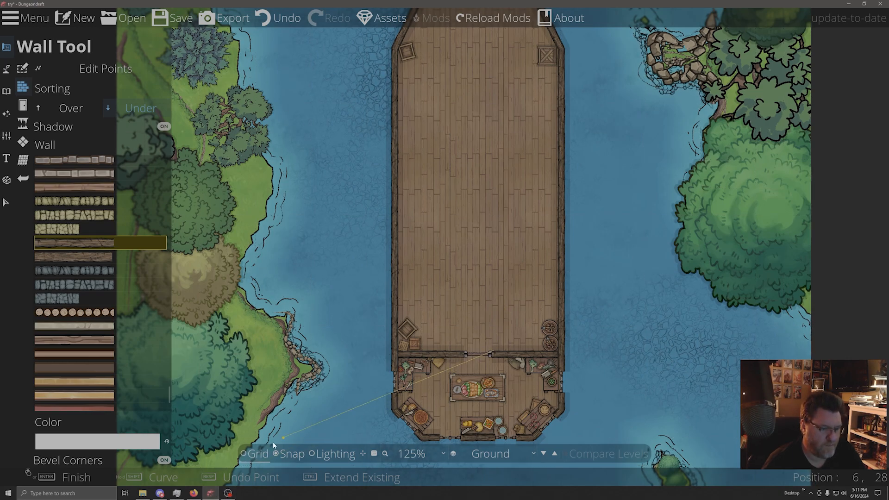
key("g")
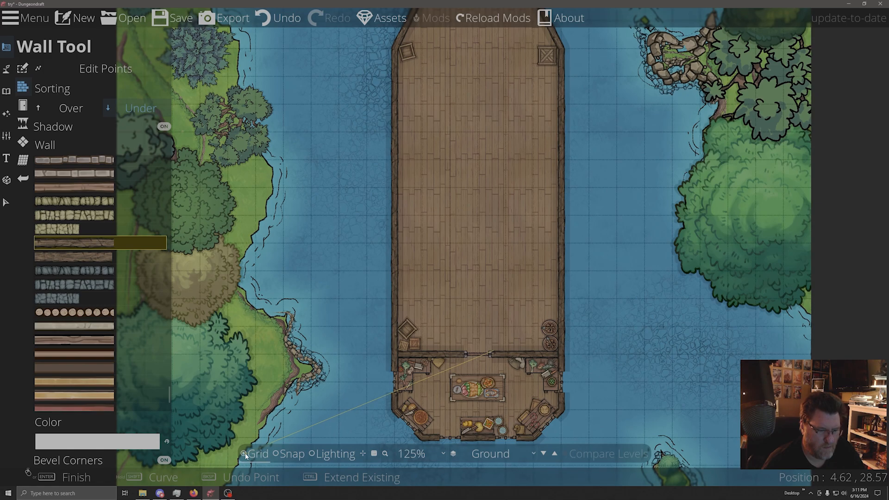
left_click(494, 300)
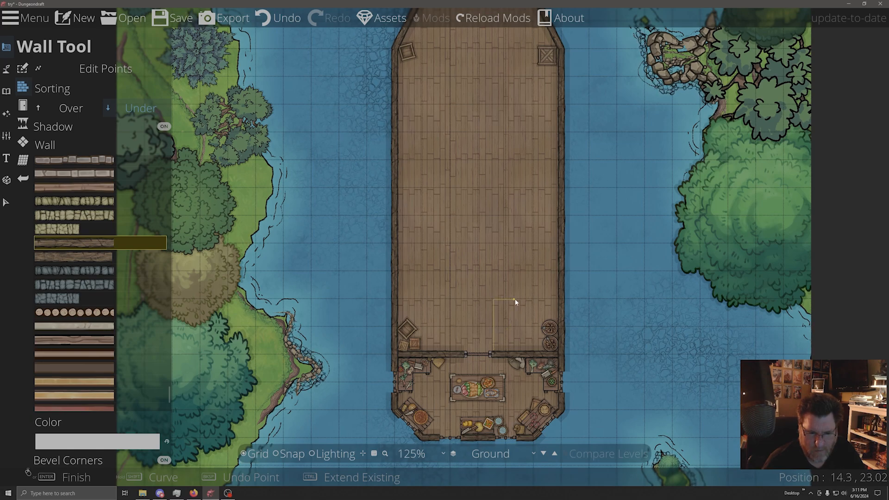
right_click(559, 298)
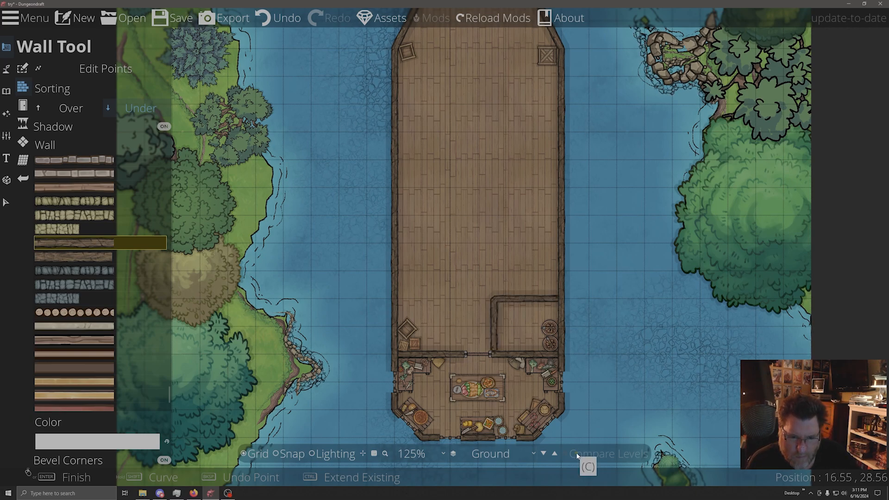
- Move the two barrels out of the small room to the east hull just north of its new wall
mouse_move(64, 202)
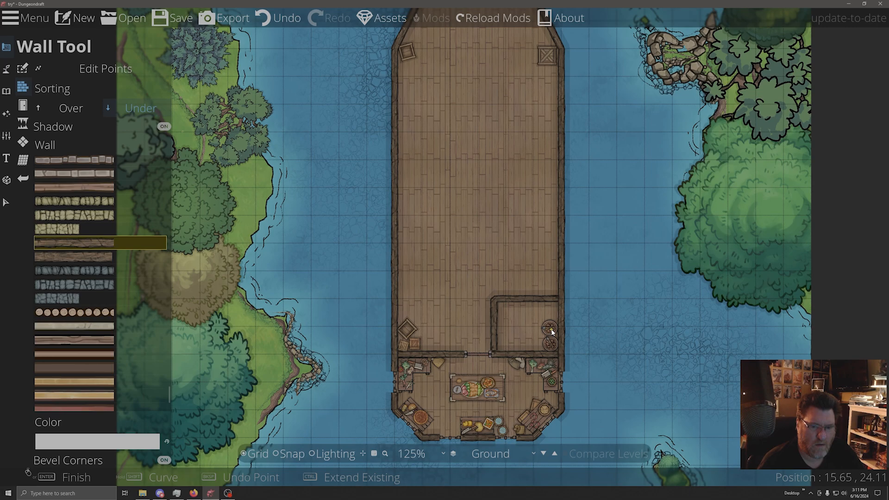
left_click(6, 202)
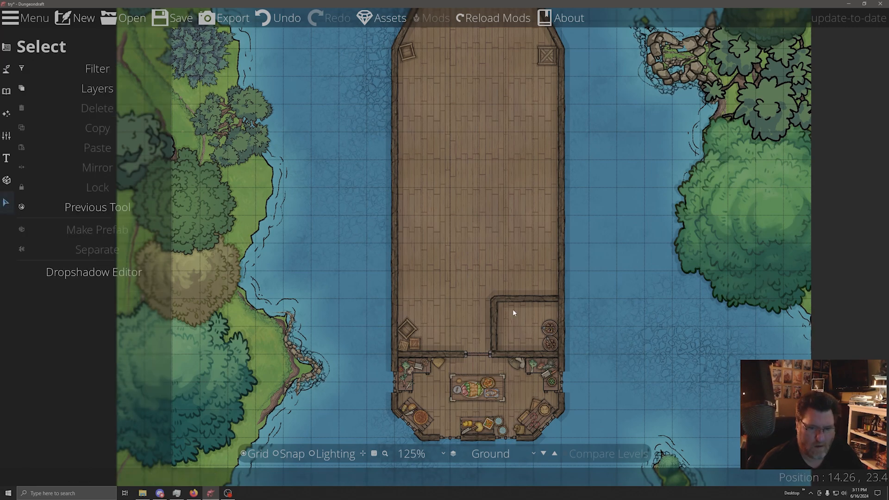
left_click(548, 326)
left_click_drag(549, 326, 549, 287)
left_click(552, 333)
left_click_drag(550, 344, 537, 296)
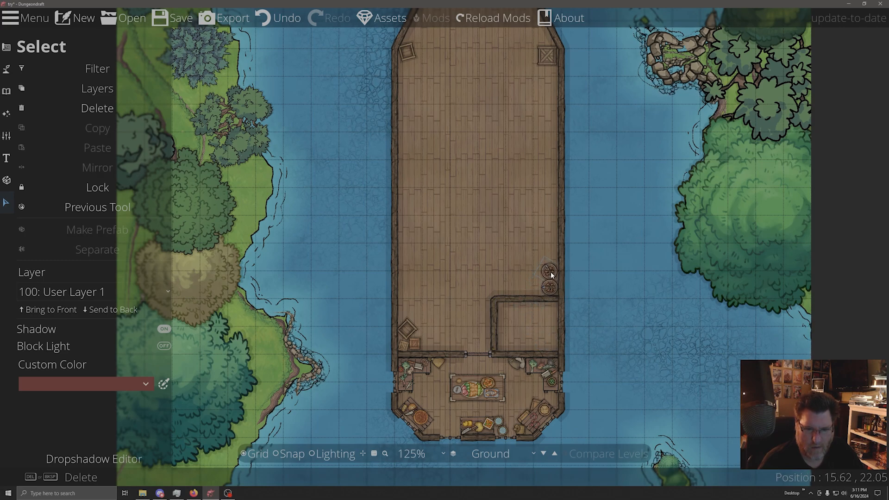
left_click(479, 310)
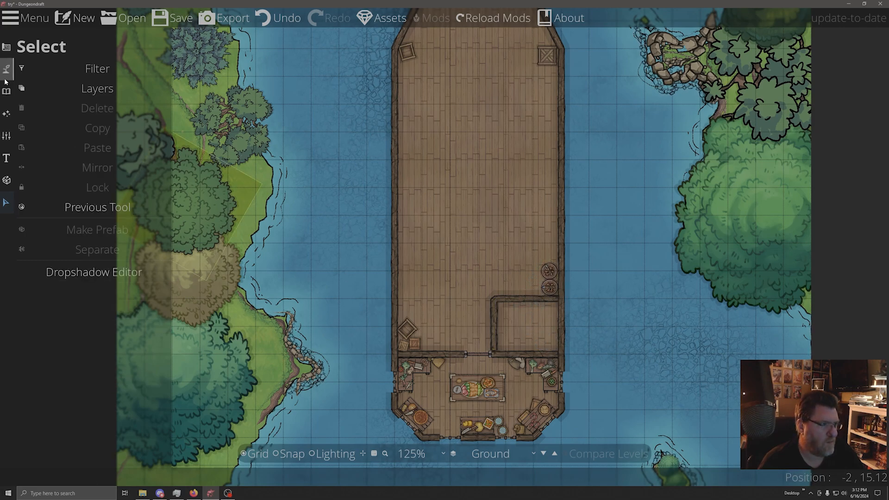
- Place a Window 11 portal in the hull wall on the small room's east side
left_click(6, 47)
left_click(48, 118)
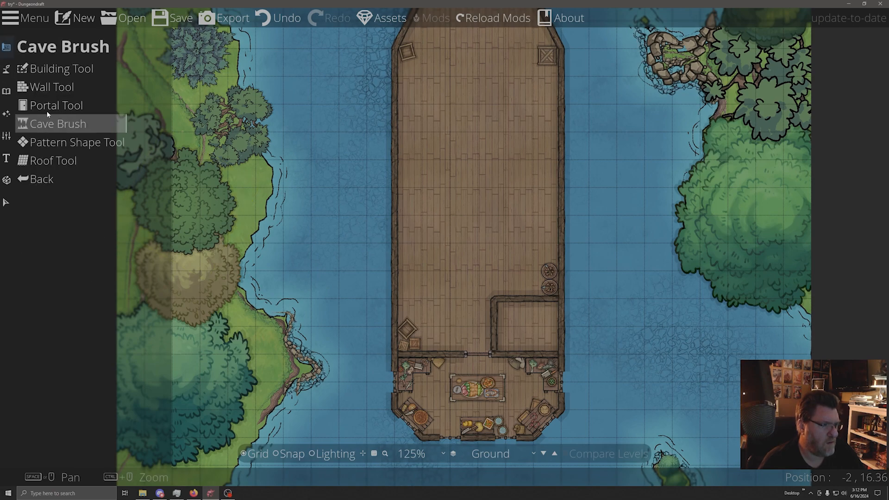
left_click(49, 108)
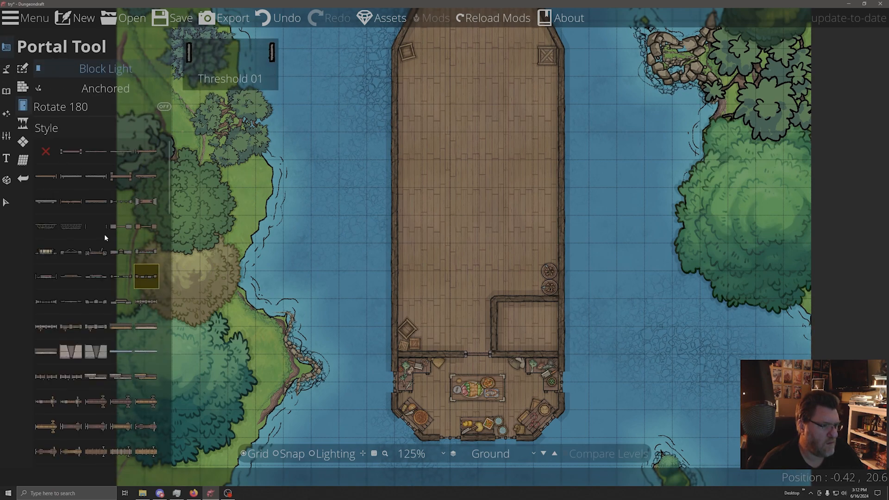
left_click(95, 252)
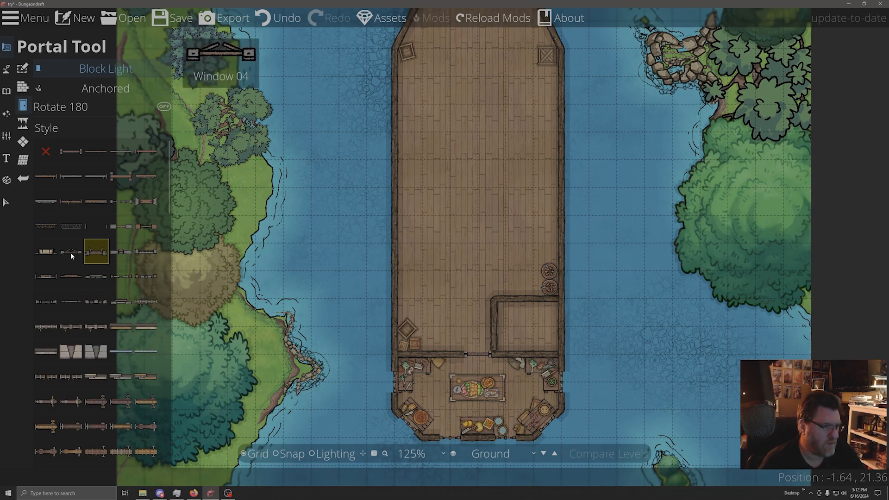
left_click(122, 277)
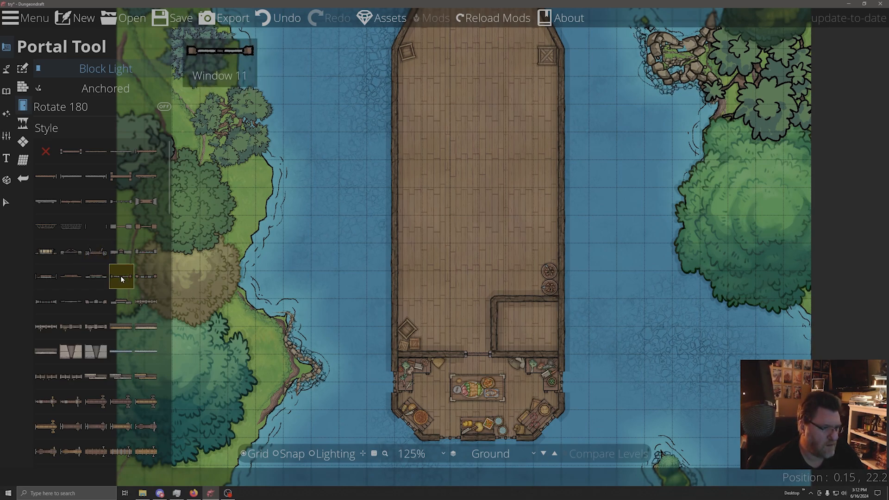
left_click(562, 330)
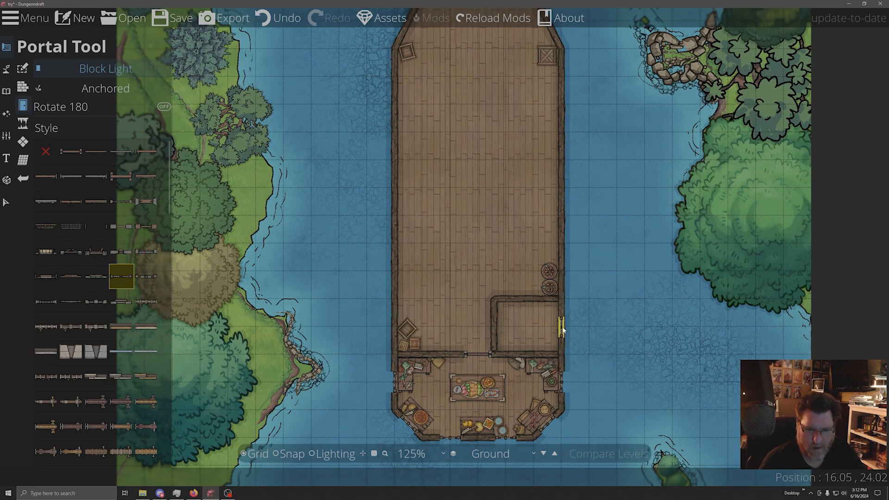
- Try Door 00 in the small room's north wall, undo it, and place the door in the west wall instead
left_click(71, 155)
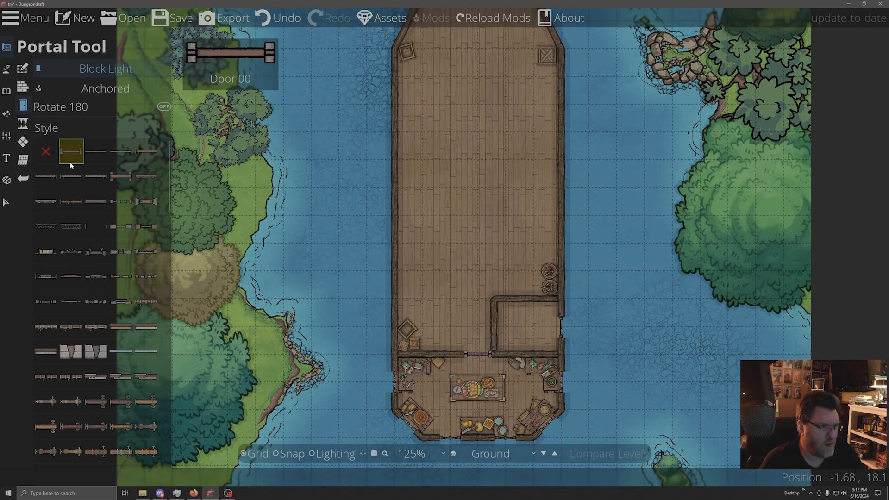
left_click(526, 300)
left_click(278, 18)
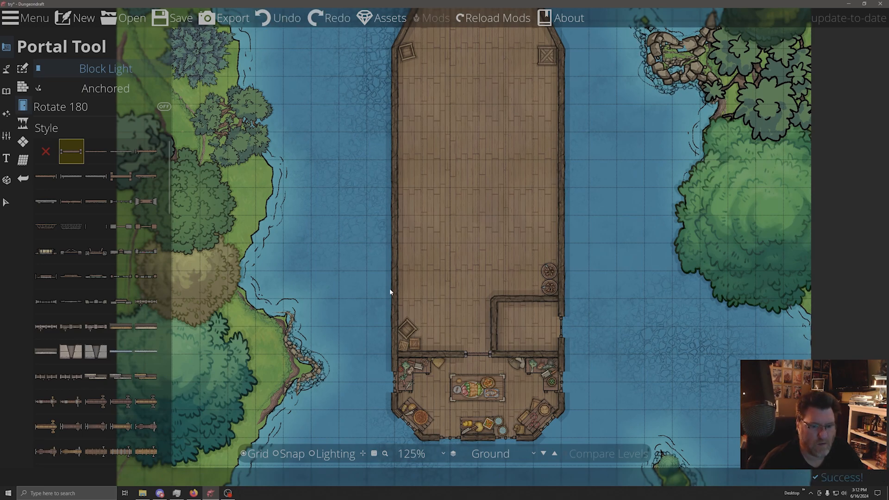
left_click(495, 329)
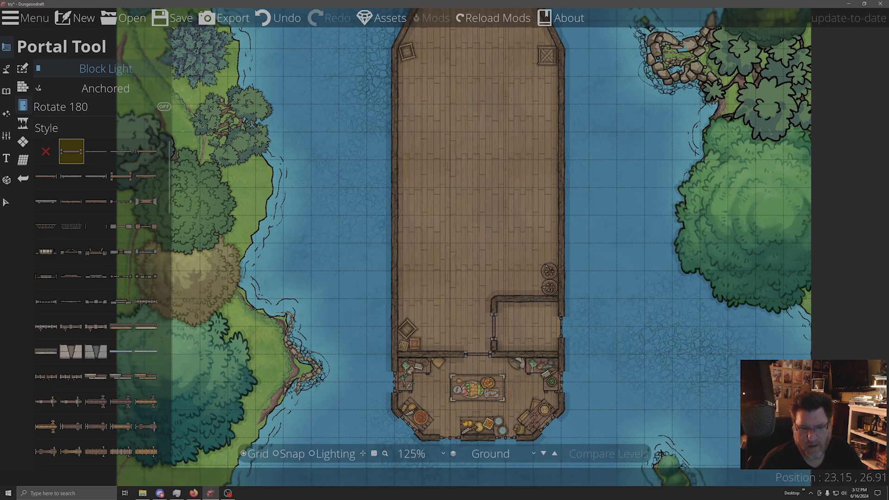
- Search all library objects for "desk" and place a desk rotated to -180 in the small room's northeast corner
left_click(6, 91)
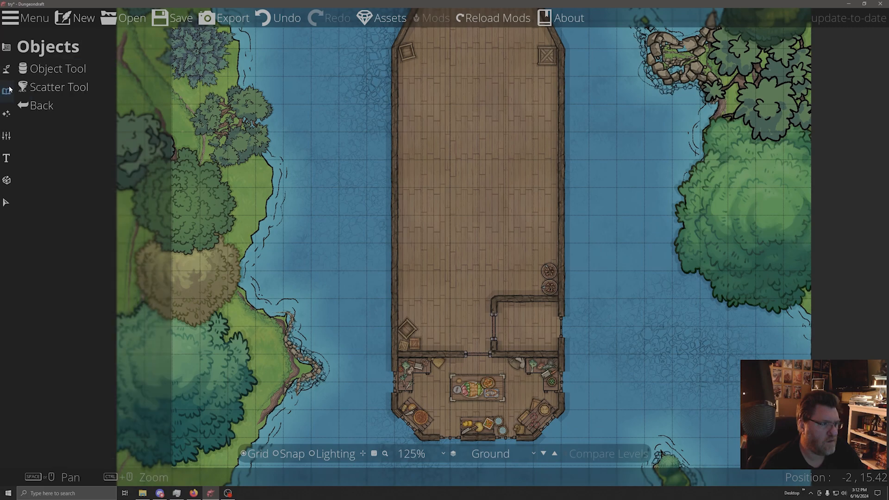
left_click(56, 65)
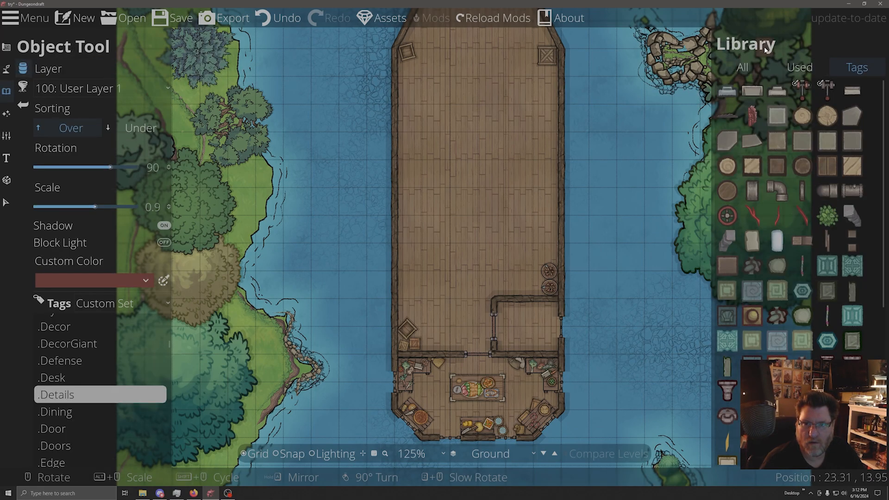
left_click(740, 66)
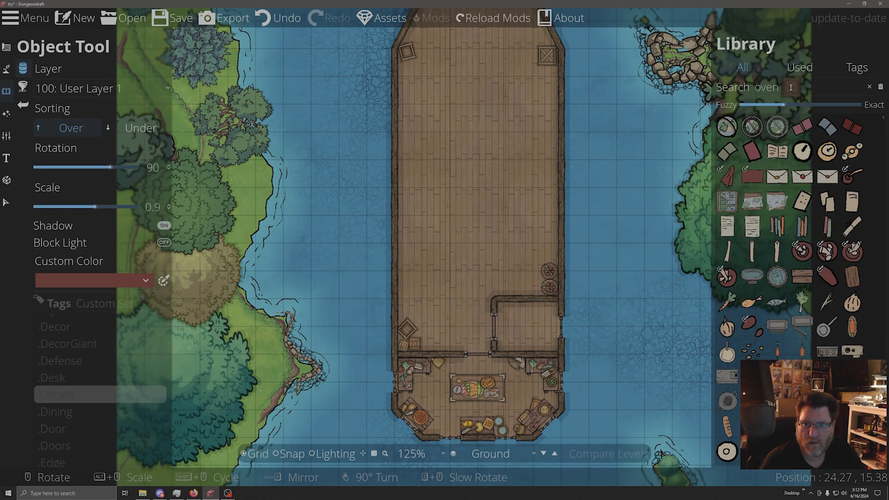
left_click(718, 94)
type("desk")
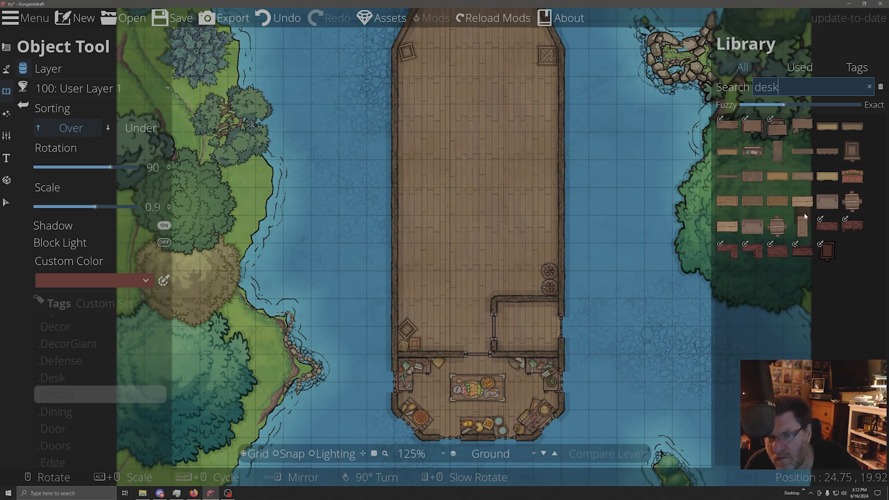
left_click(778, 125)
scroll(525, 319, "up", 6)
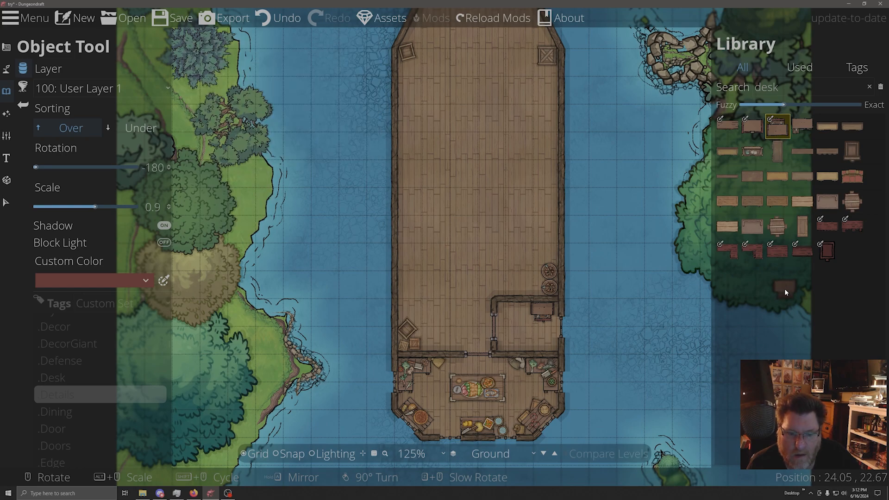
- Search the library for "chair" and place a blue-seated chair rotated to 150 just south of the desk
left_click(734, 89)
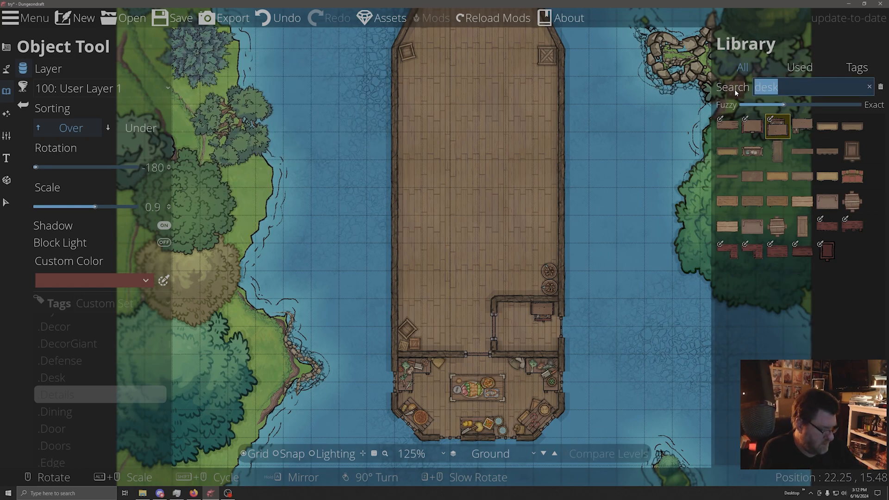
type("chair")
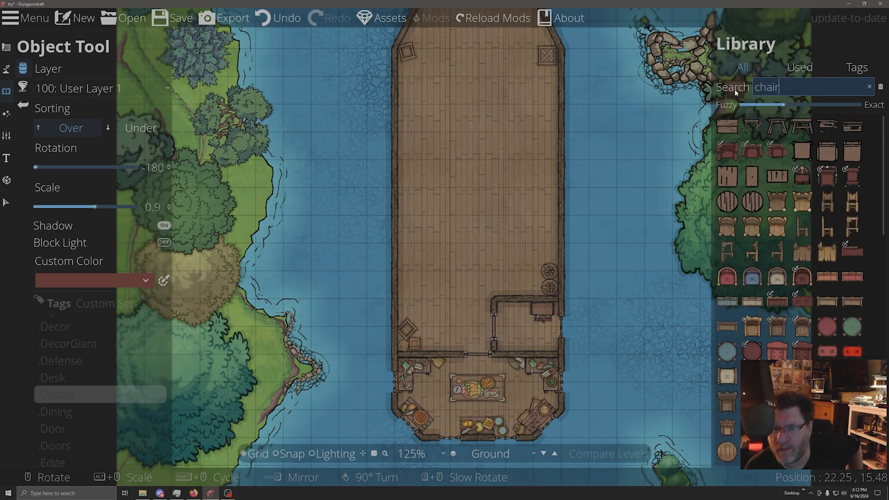
mouse_move(817, 301)
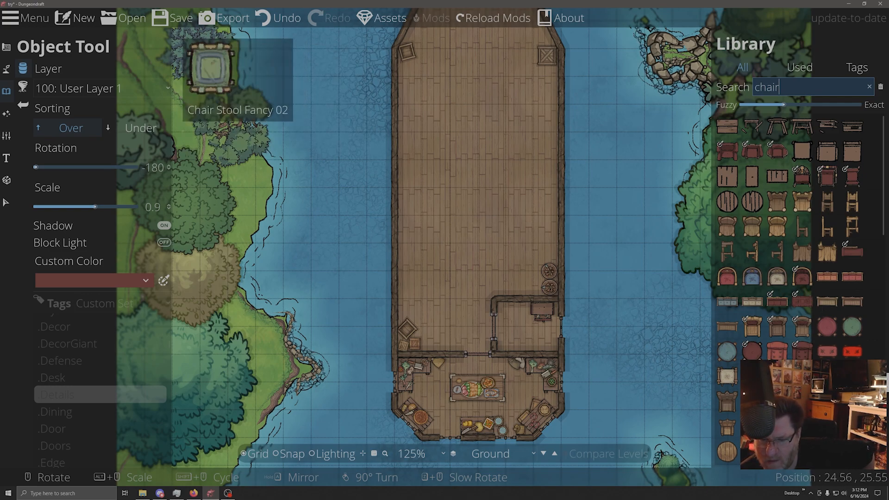
scroll(789, 241, "down", 2)
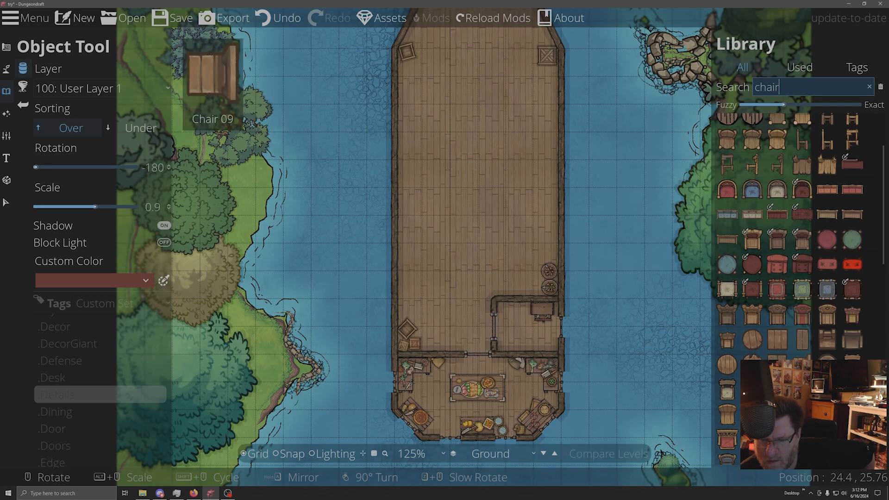
left_click(754, 391)
scroll(544, 341, "down", 3)
scroll(544, 339, "down", 1)
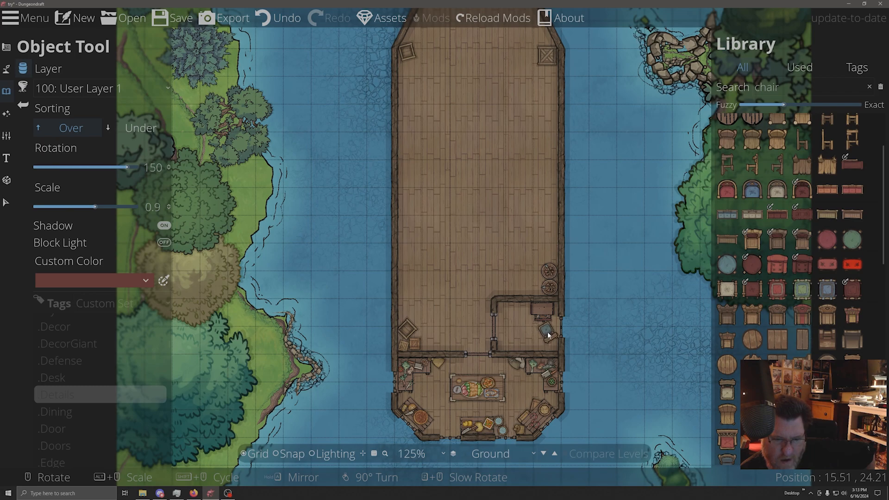
left_click(548, 335)
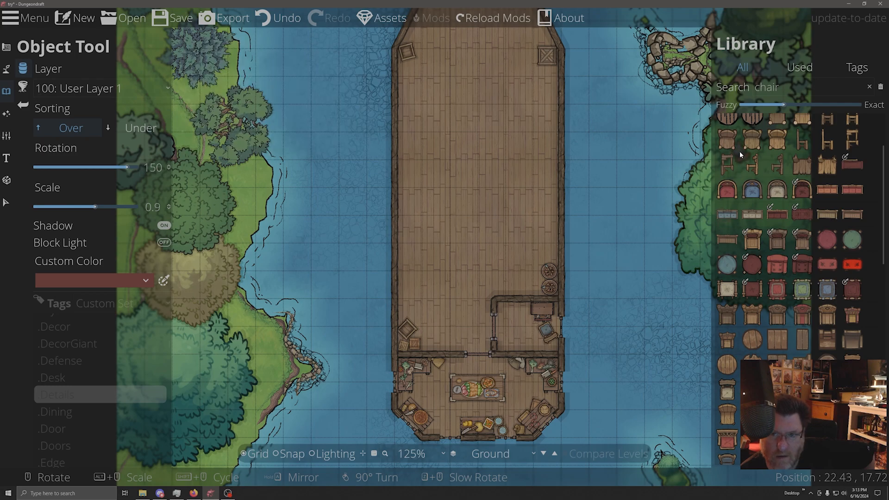
- Search the library for "lamp" and "lantern", and try Lantern 04 at scale 0.7 on the desk
double_click(768, 87)
type("lamp")
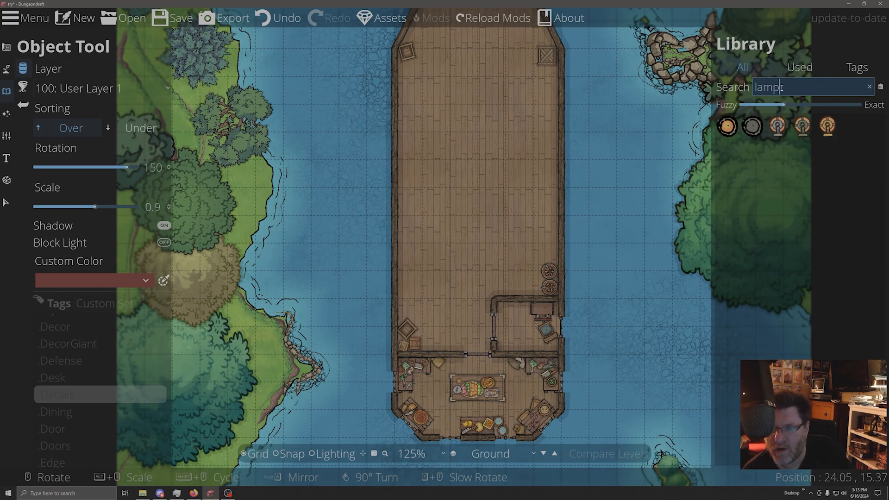
left_click_drag(788, 87, 741, 90)
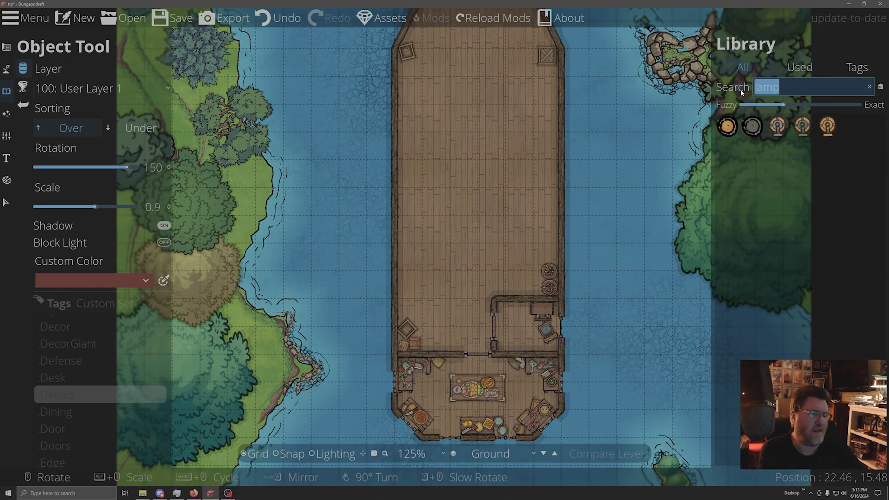
type("lantern")
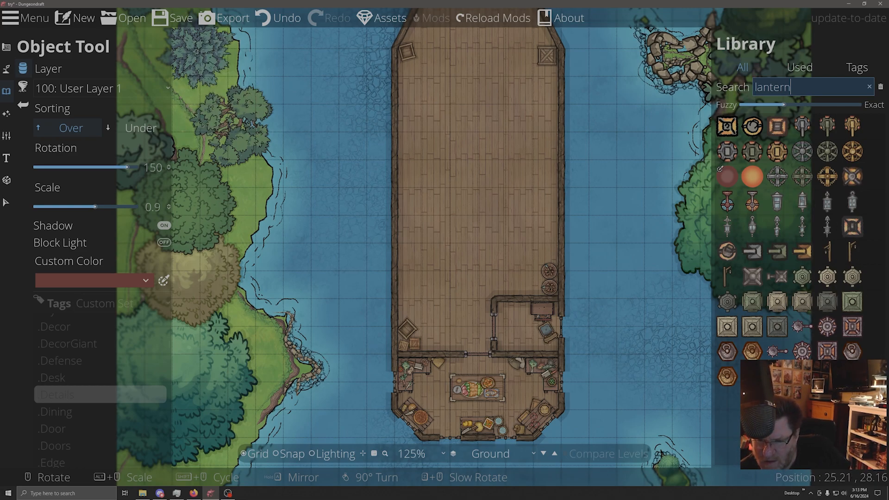
left_click(727, 352)
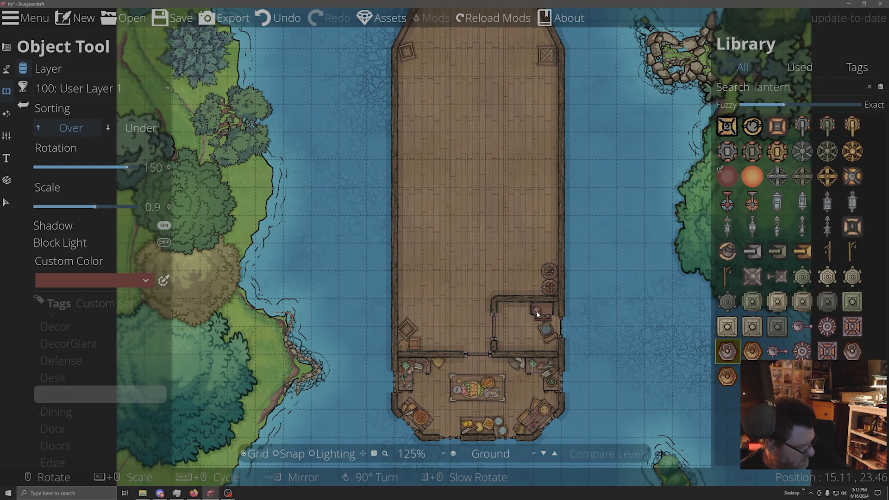
scroll(540, 314, "down", 1, "alt")
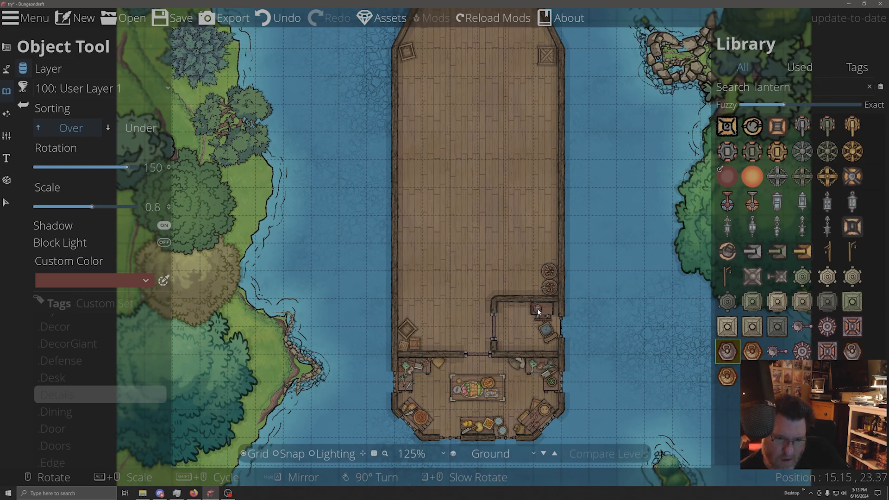
left_click(538, 311)
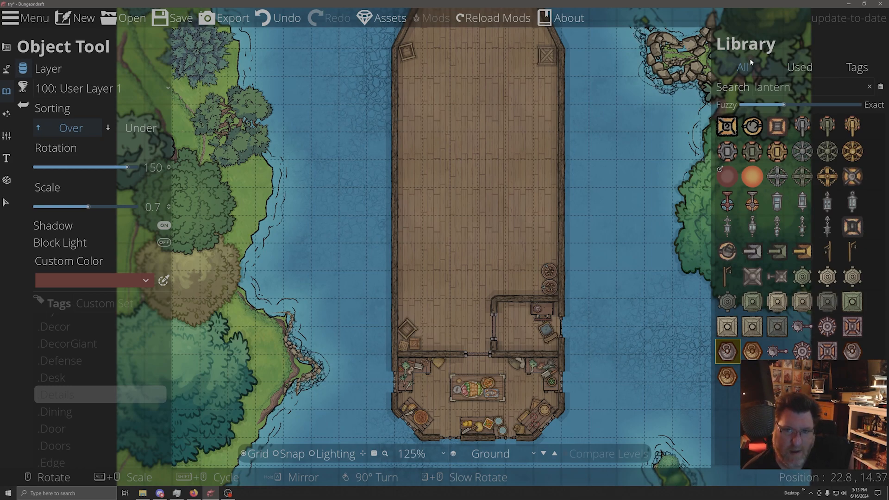
- Search the library for "map", undo the lantern placement, and place Map 1a at scale 0.5 on the desk
left_click_drag(795, 88, 694, 99)
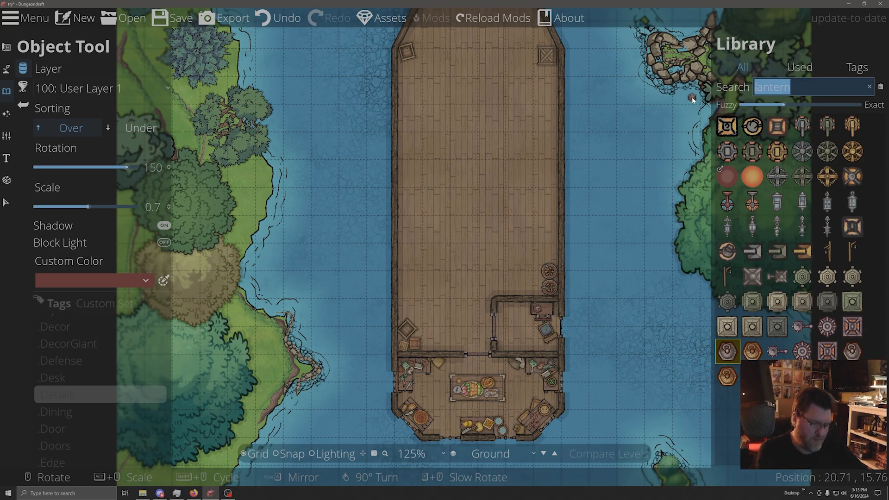
type("map")
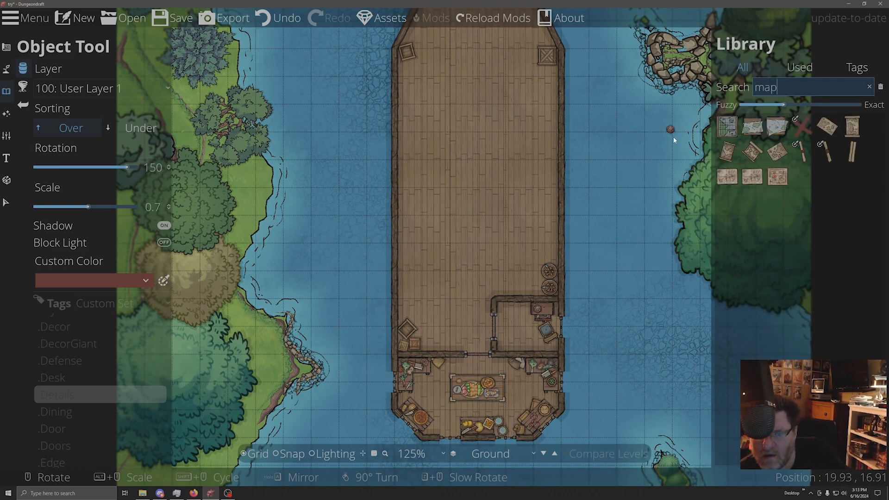
mouse_move(773, 181)
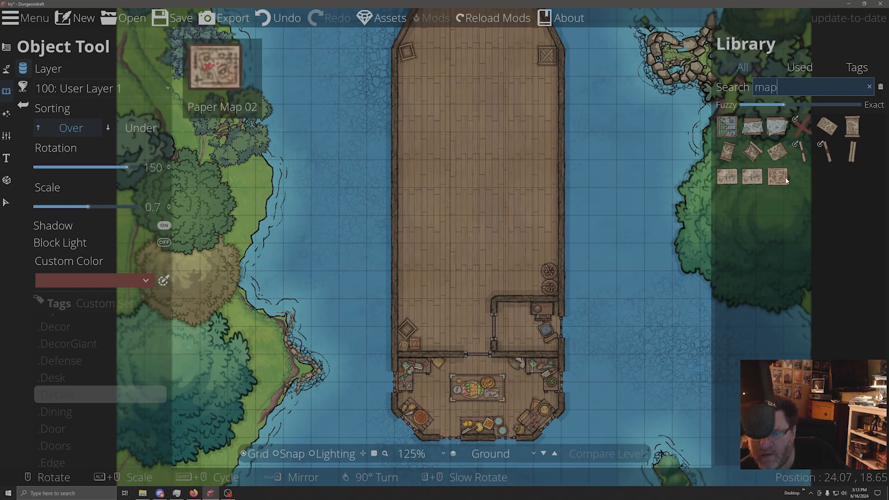
mouse_move(730, 181)
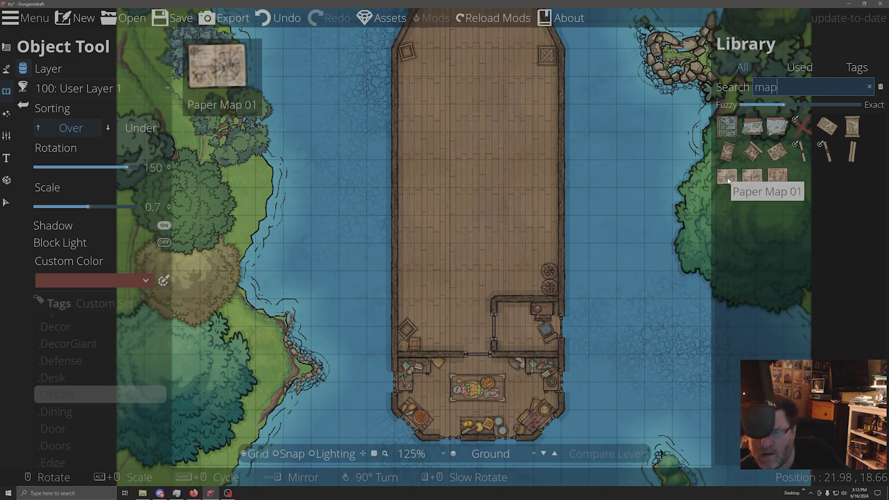
mouse_move(828, 127)
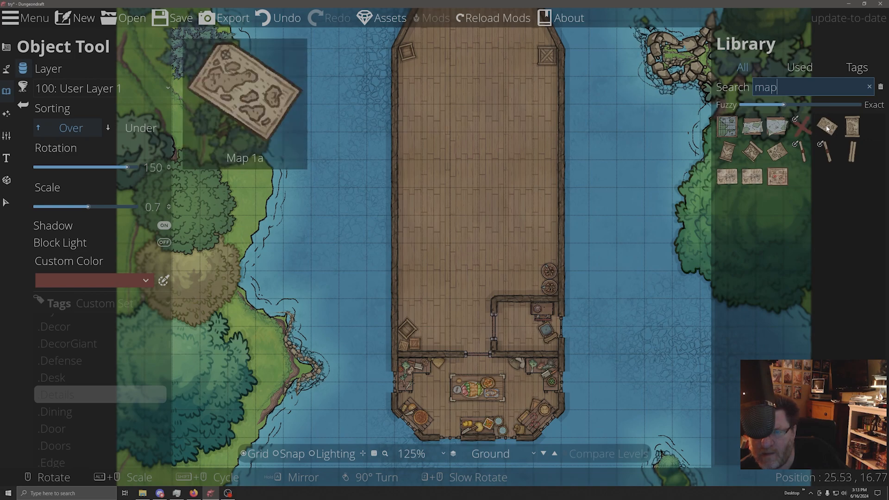
left_click(828, 127)
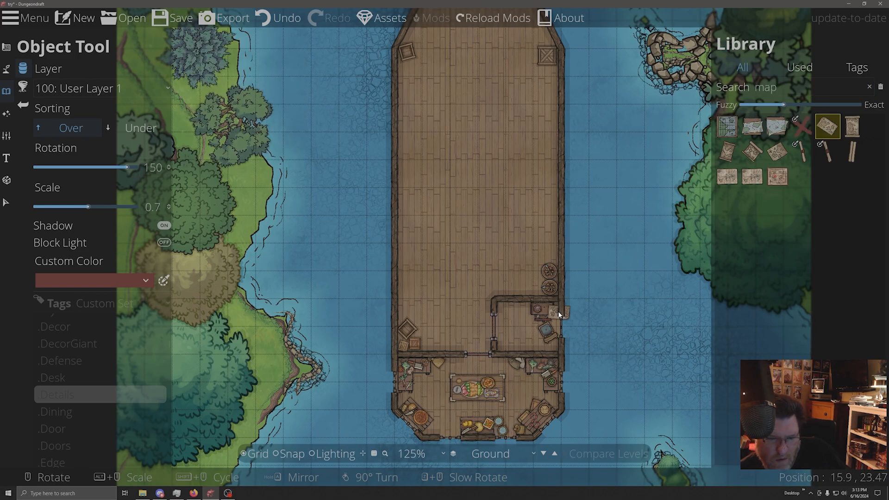
scroll(548, 313, "up", 2, "alt")
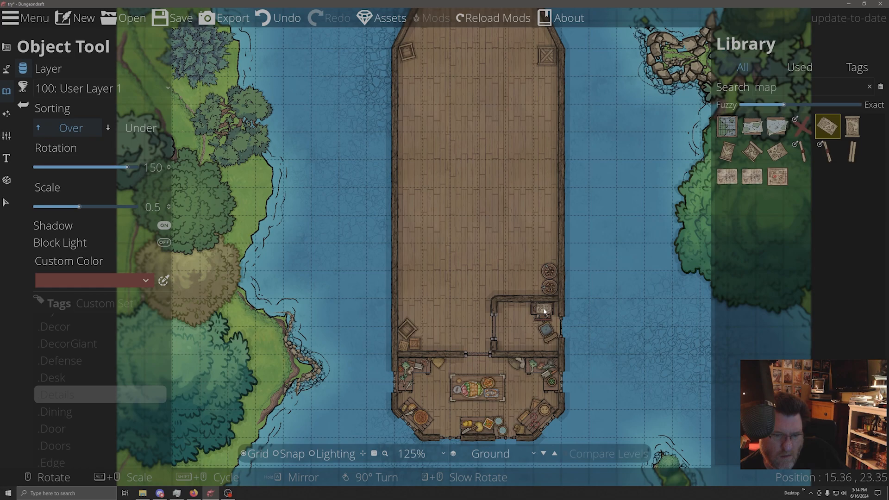
left_click(279, 18)
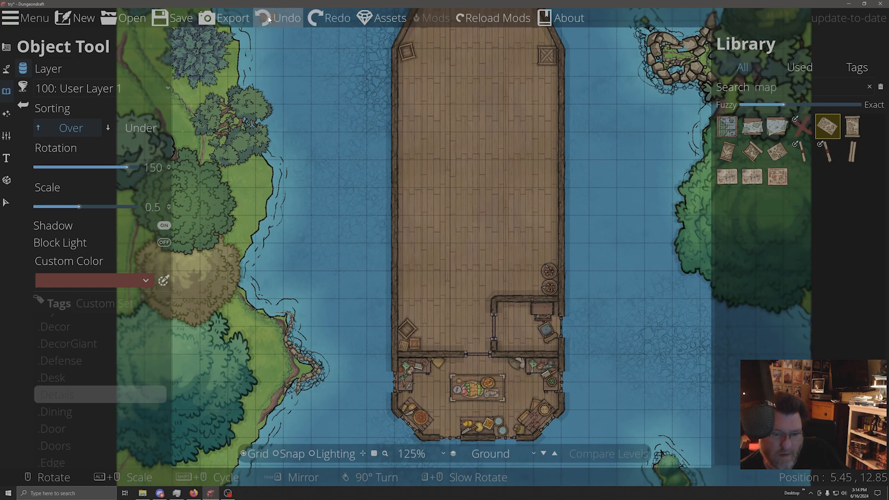
left_click(544, 313)
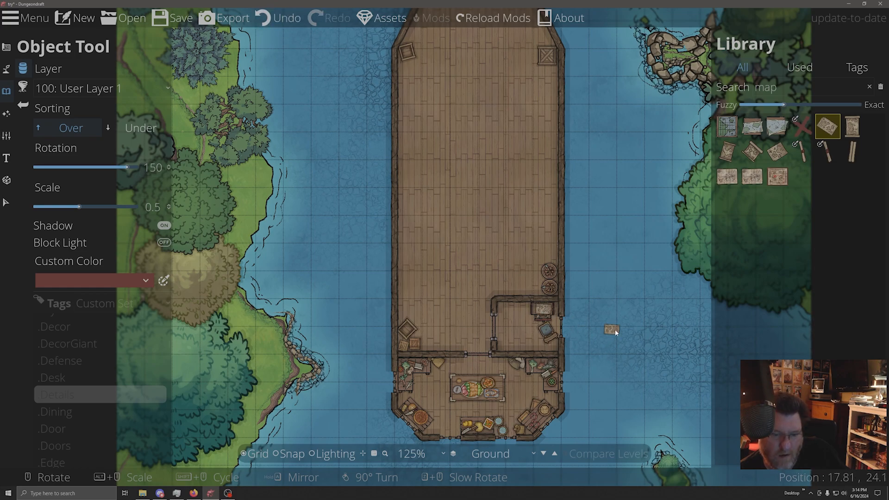
- Search all library objects for "lantern" and place Lantern 01 with rotation 0 and scale 0.5 at the desk's east end
left_click(800, 69)
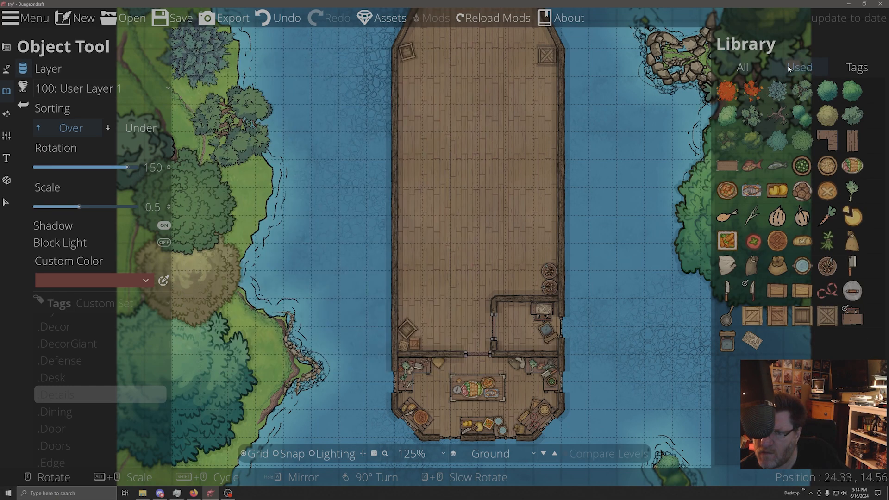
left_click(769, 73)
double_click(787, 87)
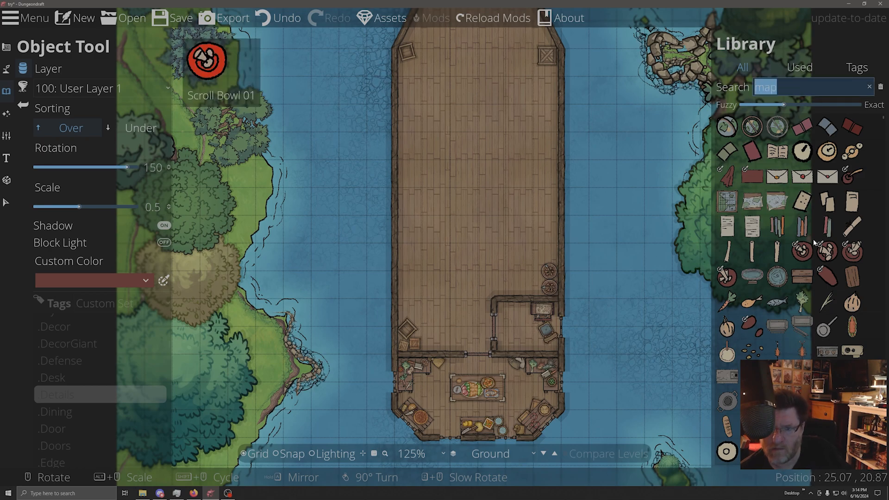
type("lantern")
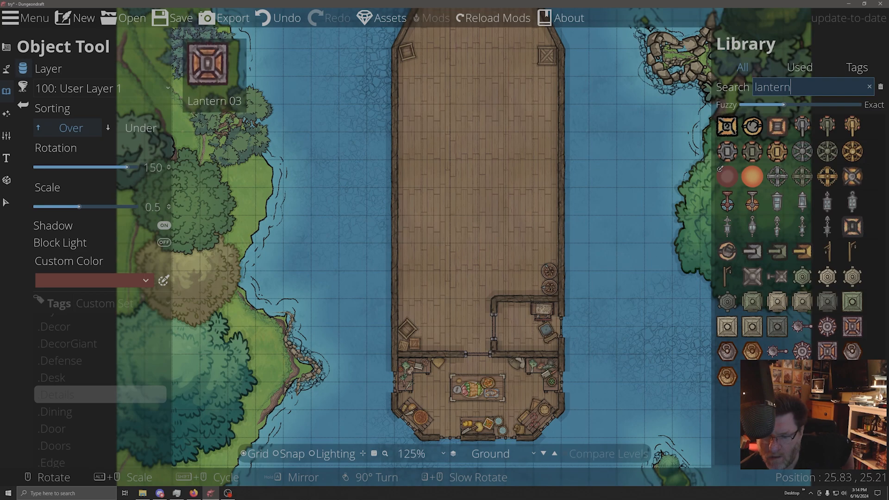
mouse_move(729, 357)
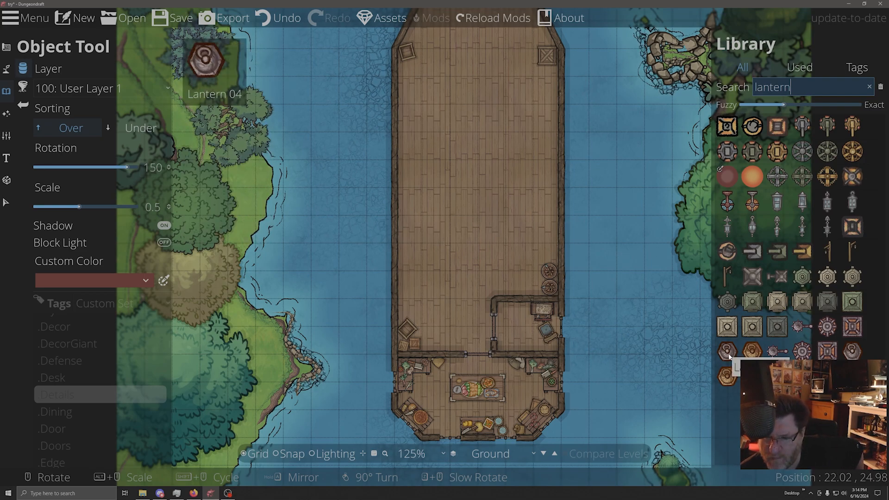
mouse_move(800, 328)
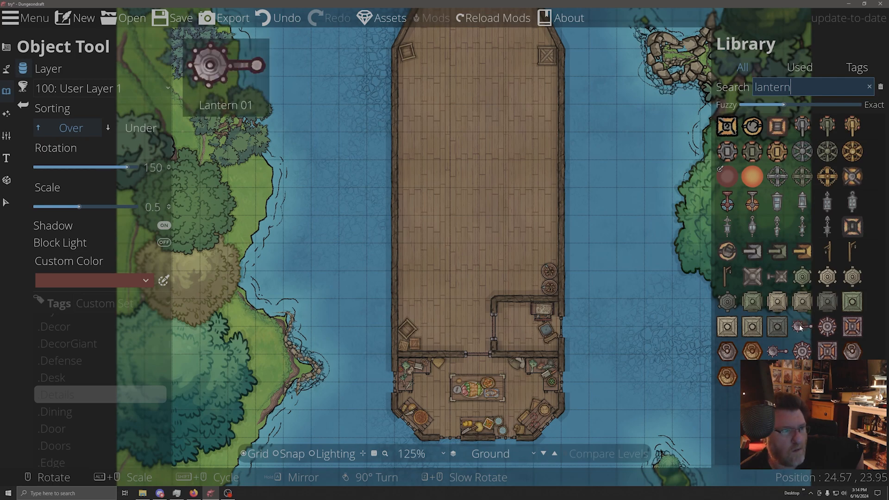
left_click(800, 328)
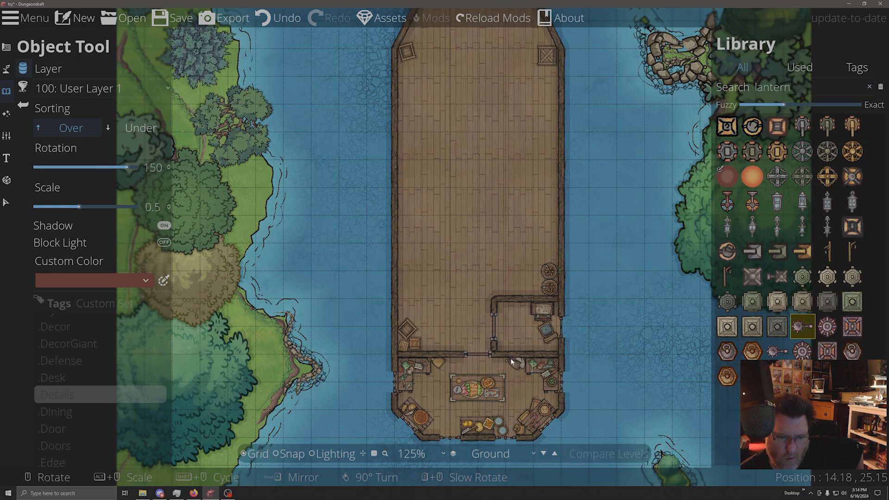
scroll(518, 324, "up", 8)
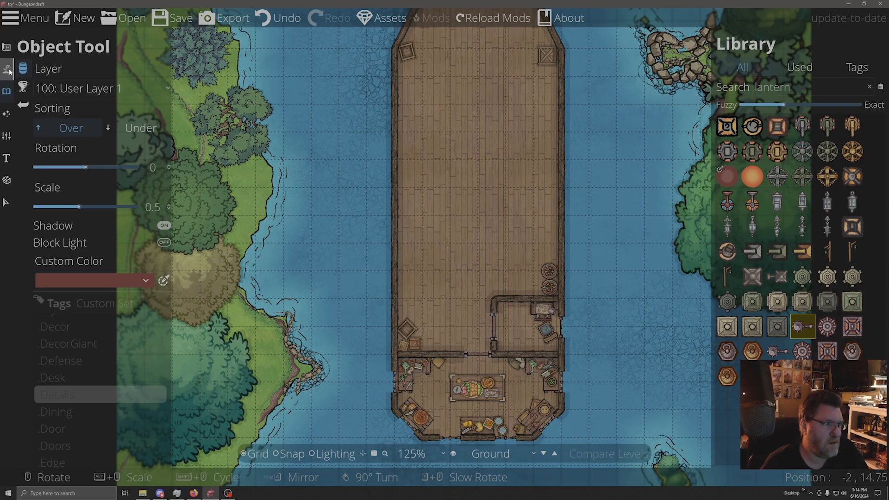
- Move the three crates from the main hold's southwest corner northward along the west hull wall
left_click(6, 203)
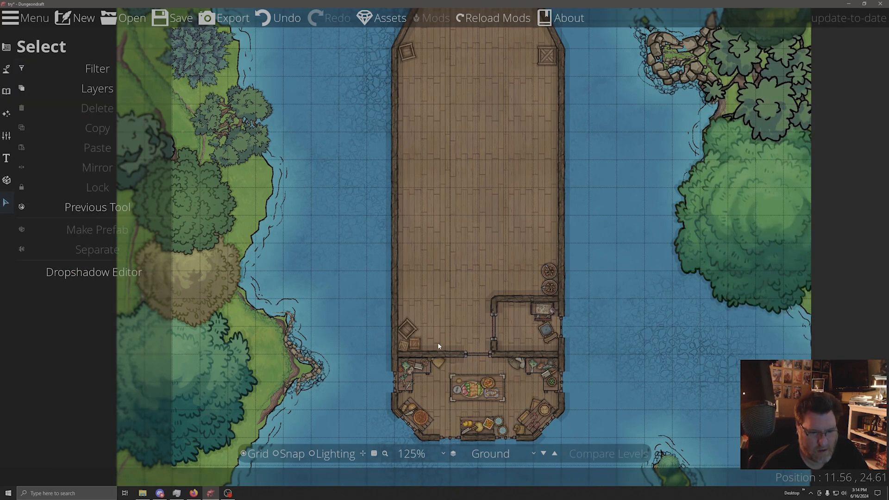
left_click_drag(411, 327, 413, 275)
left_click_drag(417, 345, 406, 285)
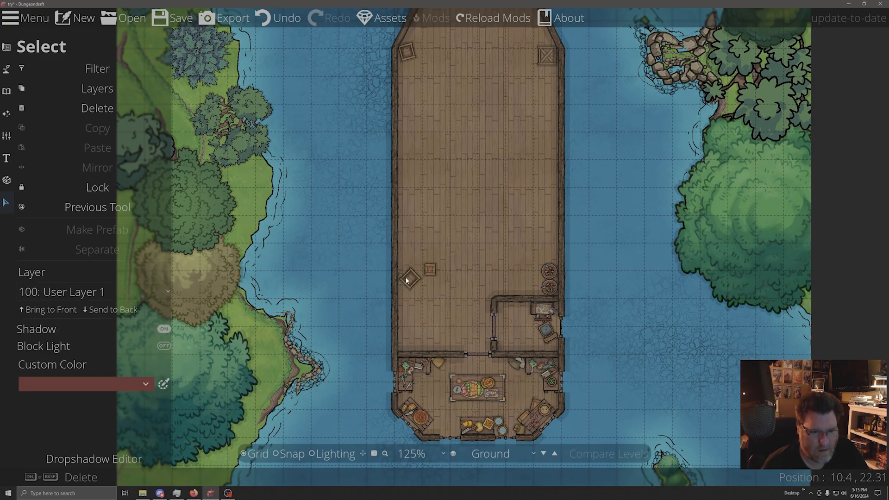
left_click_drag(411, 254, 414, 253)
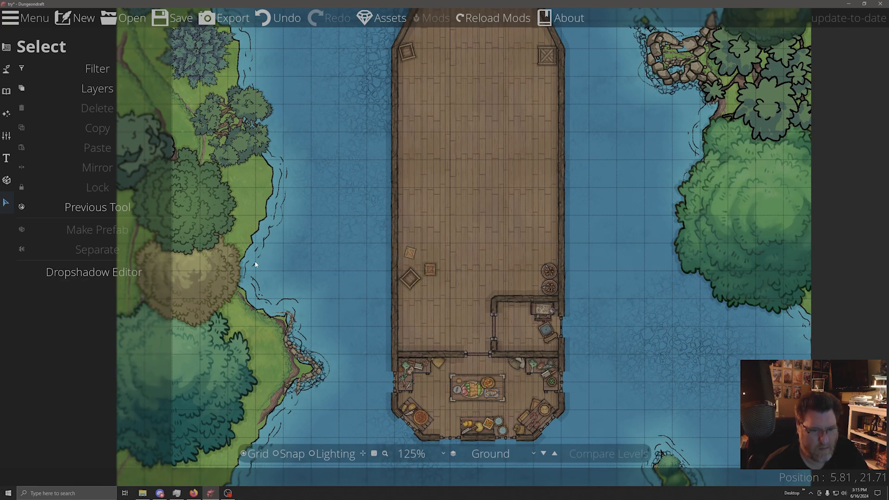
- Draw an L-shaped wooden wall from the galley door's west end north and then west to the hull, enclosing a second small room
left_click(7, 68)
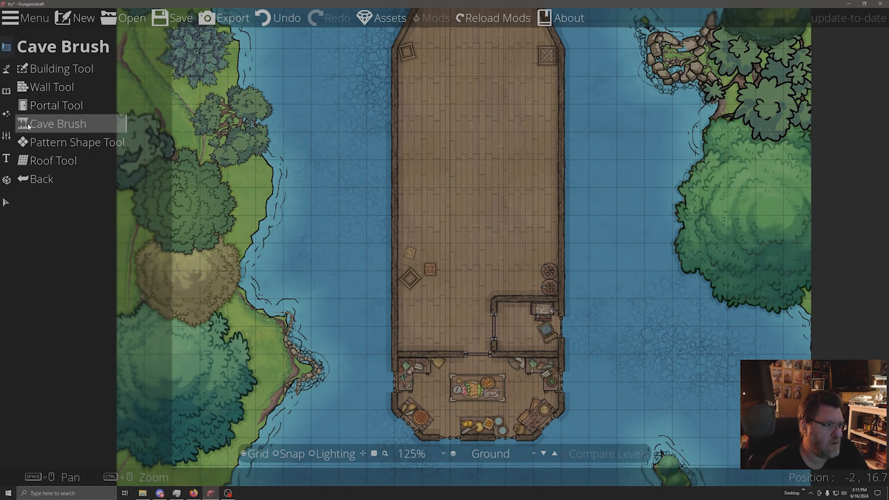
left_click(43, 87)
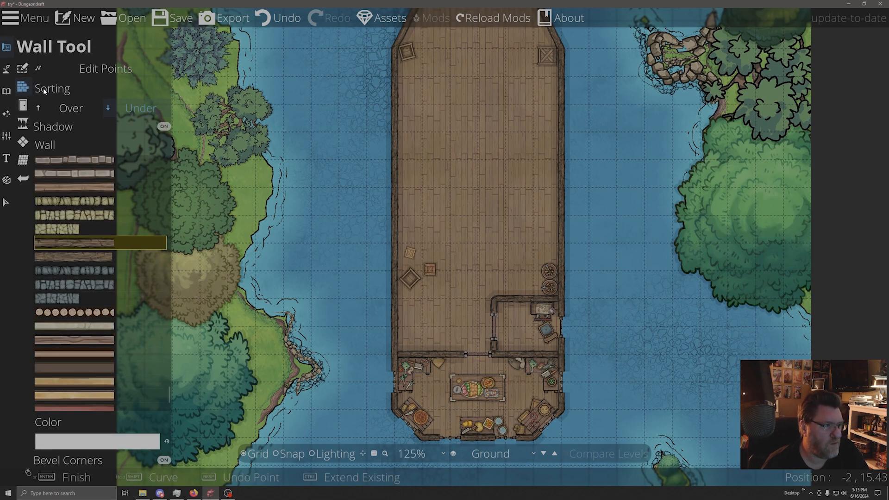
left_click(464, 355)
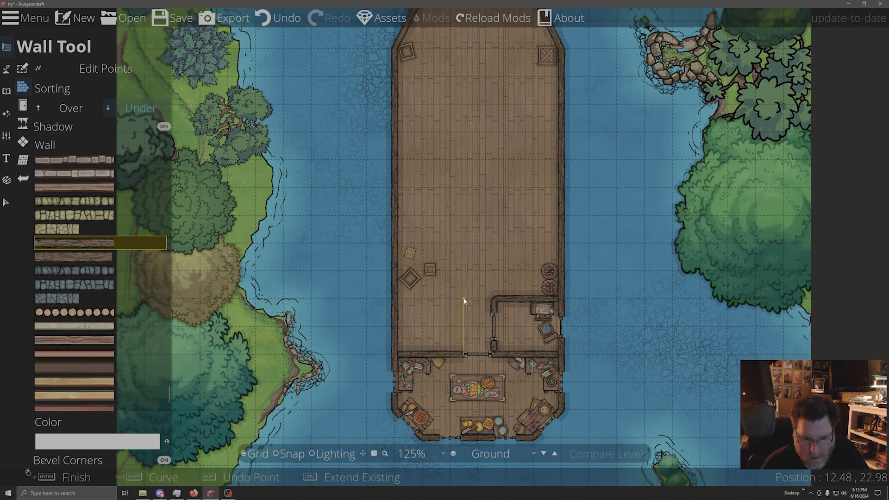
left_click(395, 298)
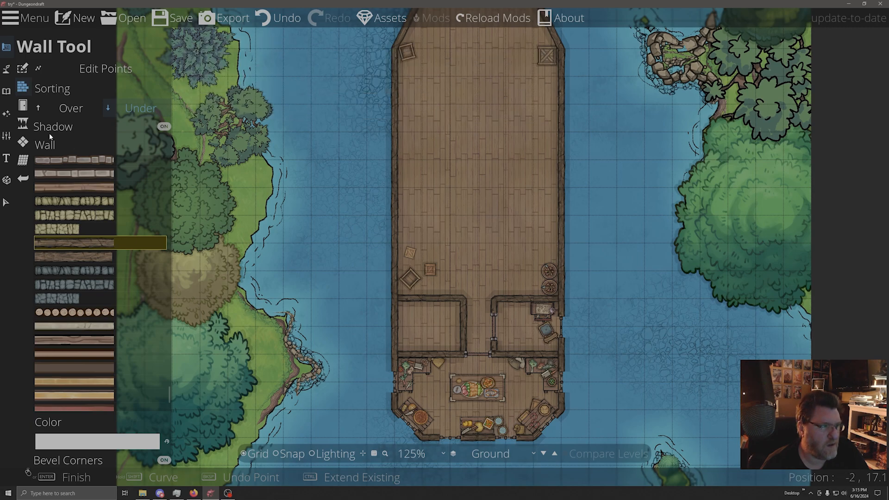
- Place a door in the new room's east wall and a window in its west hull wall, undoing and redoing the window placement
left_click(23, 106)
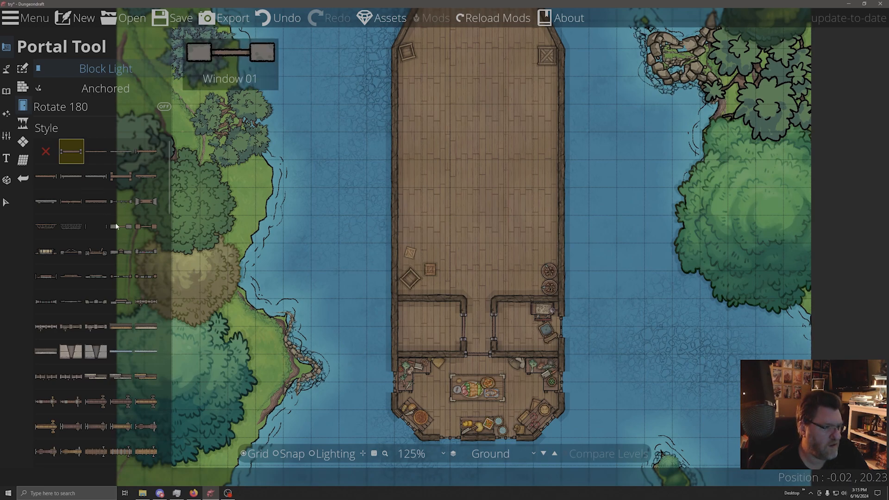
left_click(96, 276)
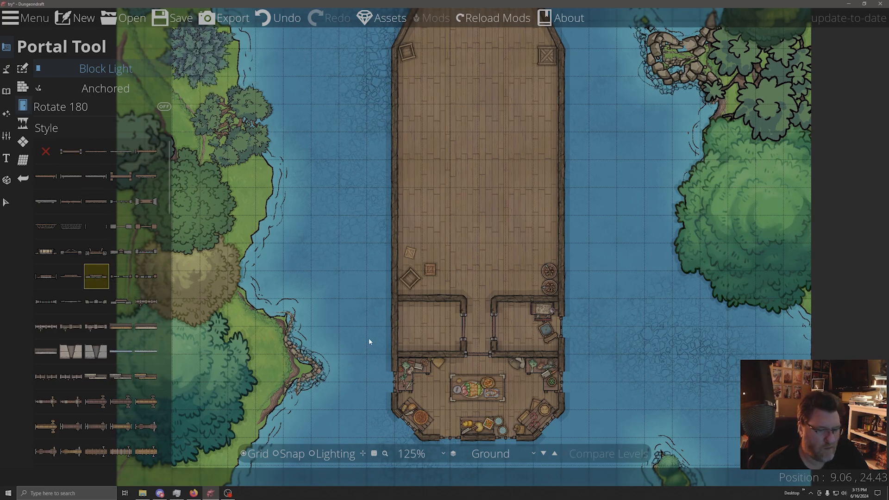
left_click(394, 326)
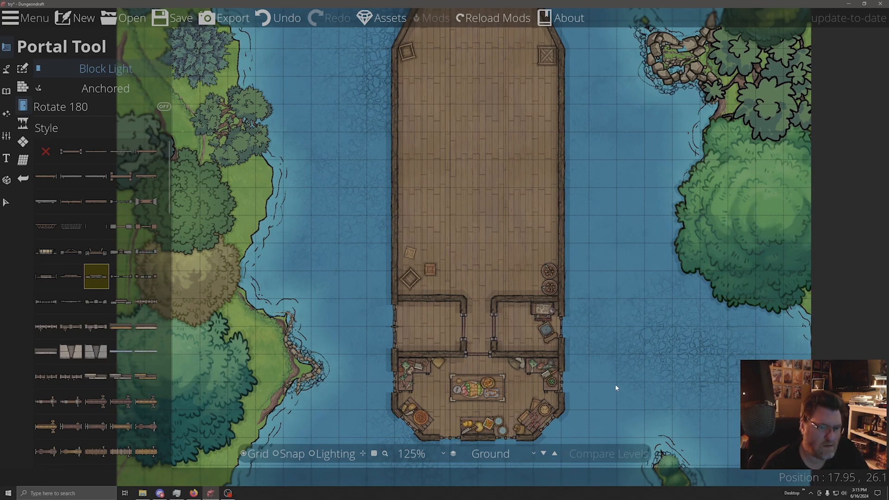
left_click(273, 19)
left_click(262, 19)
left_click(396, 332)
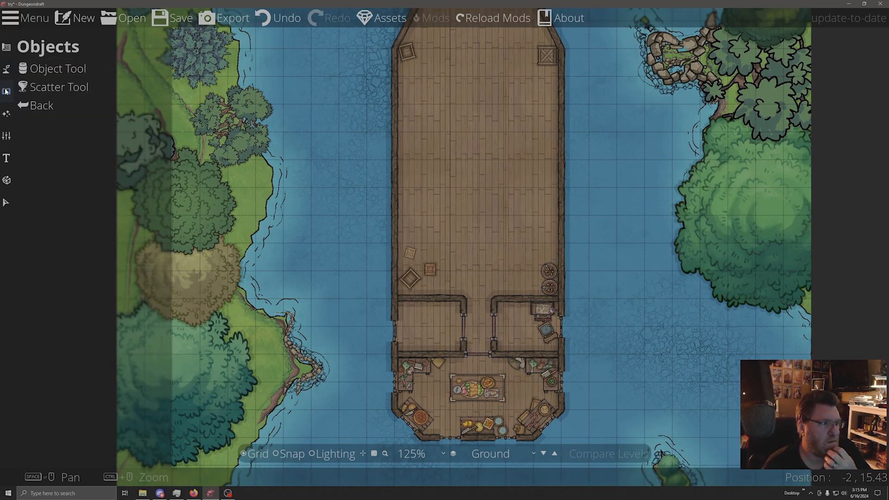
- Search all library objects for "bed", look over the results, and search for "ham"
left_click(40, 69)
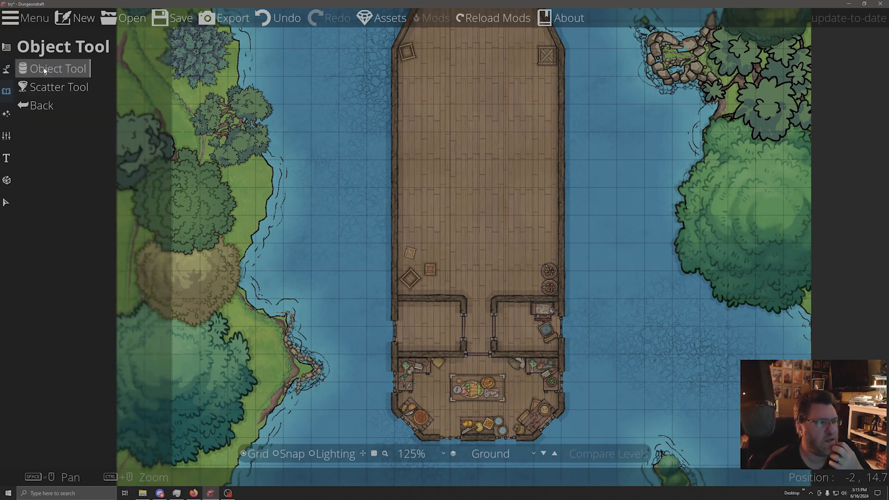
left_click(47, 69)
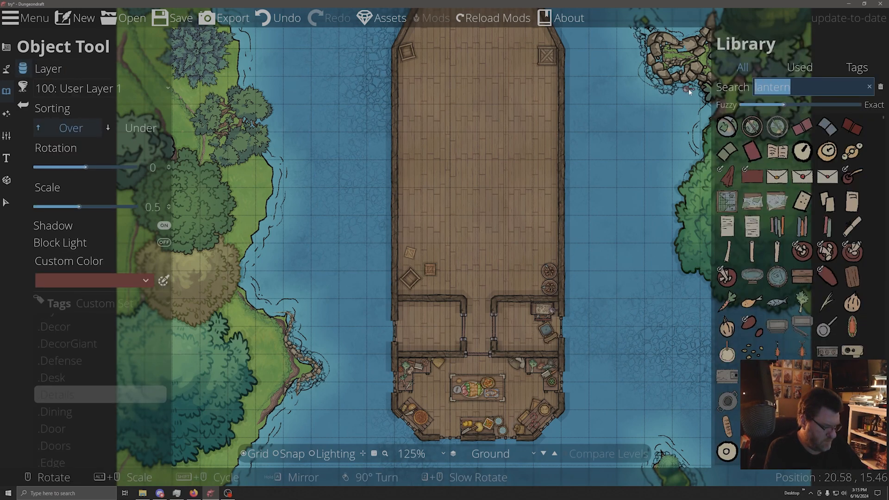
type("bed")
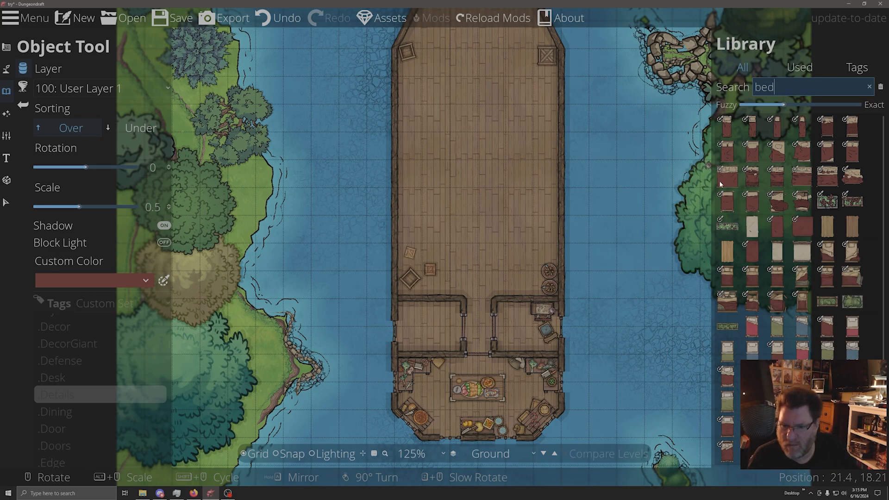
scroll(838, 332, "down", 3)
scroll(841, 338, "up", 3)
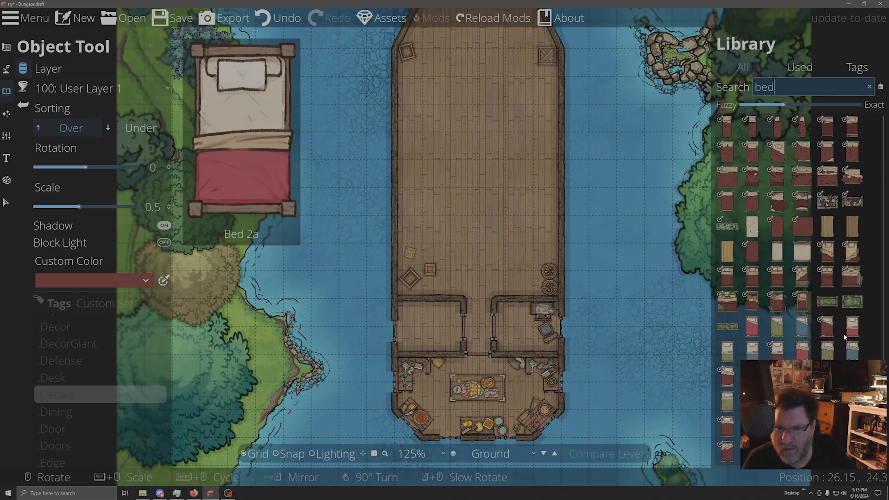
double_click(790, 87)
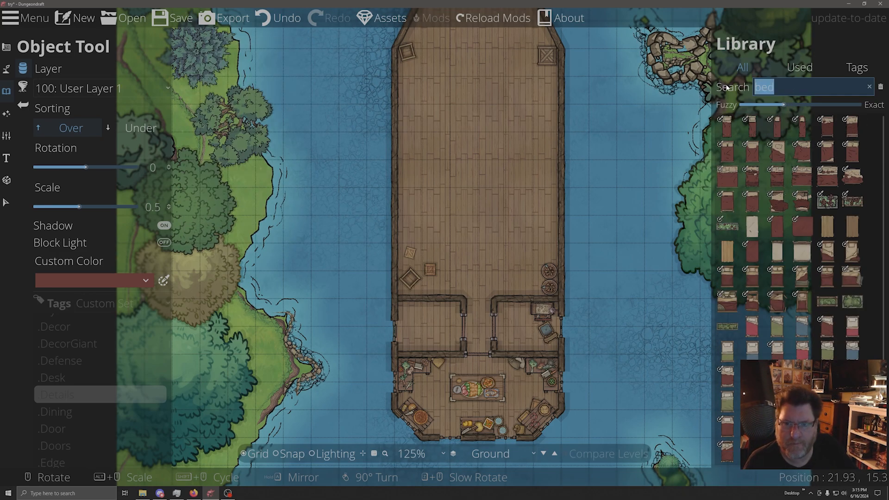
type("ham")
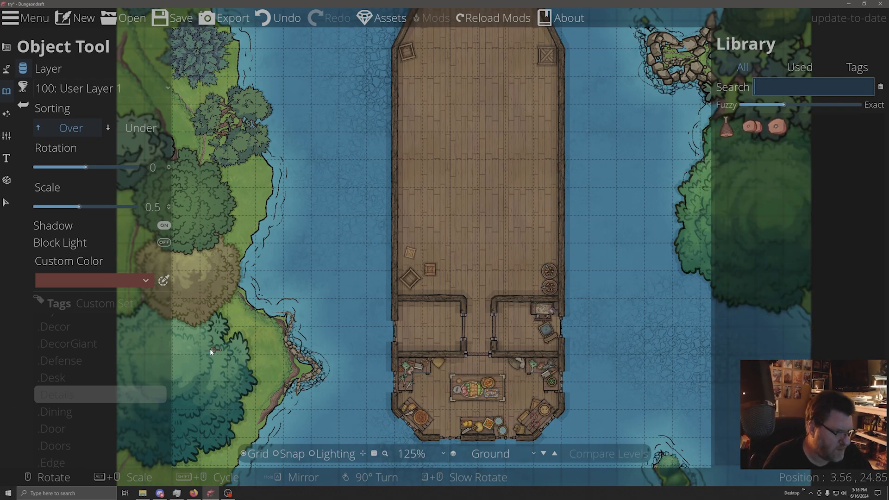
- Show the objects tagged .Details and browse the Custom Set tag list for a category with sleeping furniture
left_click(61, 395)
scroll(71, 412, "down", 2)
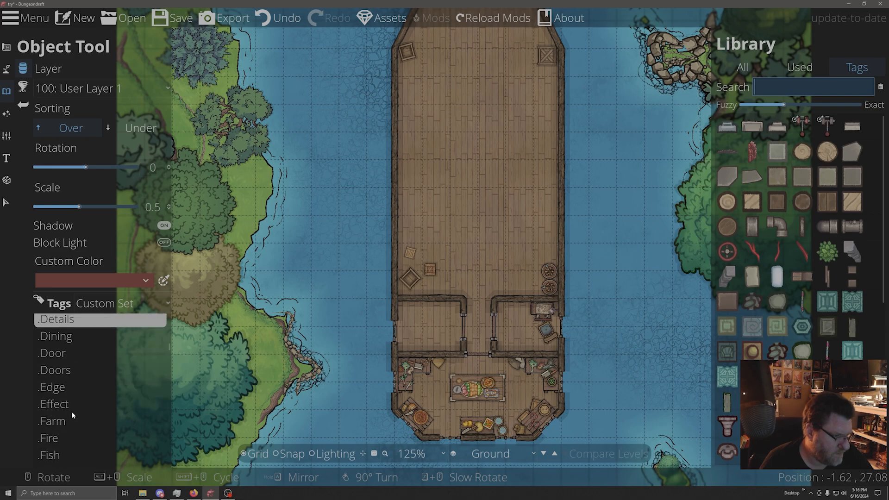
scroll(72, 414, "down", 1)
scroll(72, 415, "down", 2)
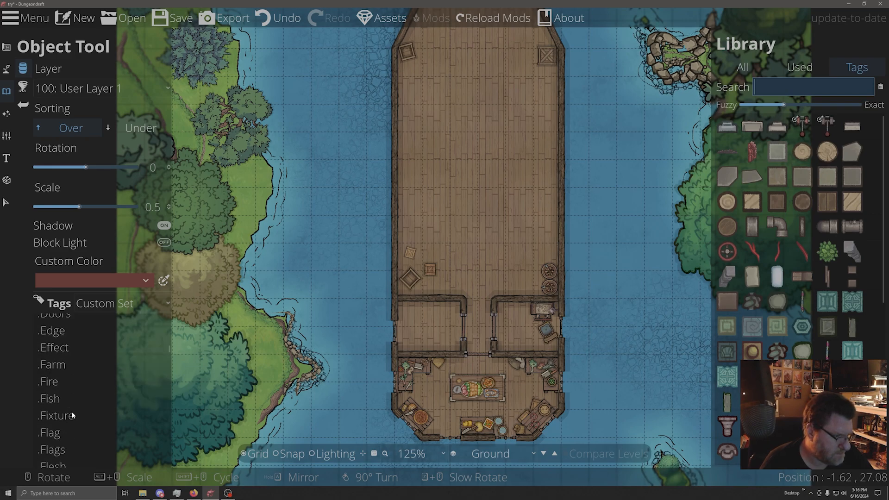
scroll(72, 413, "down", 4)
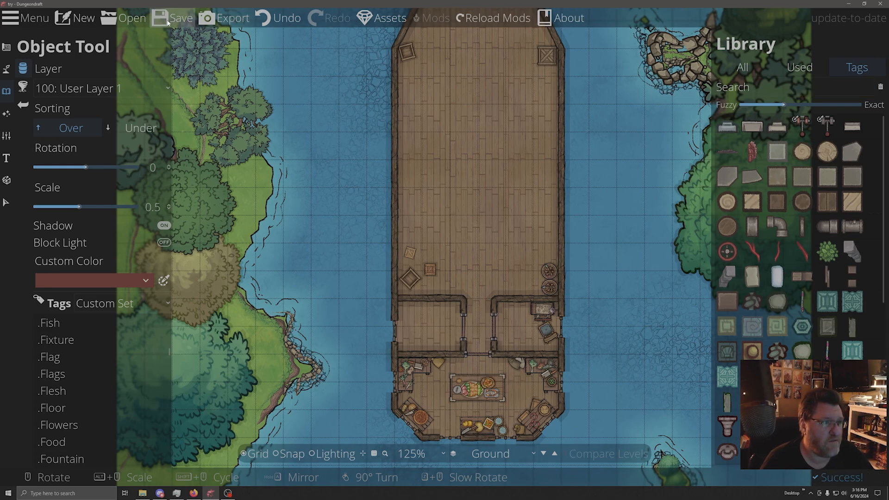
scroll(87, 427, "down", 2)
scroll(93, 419, "down", 8)
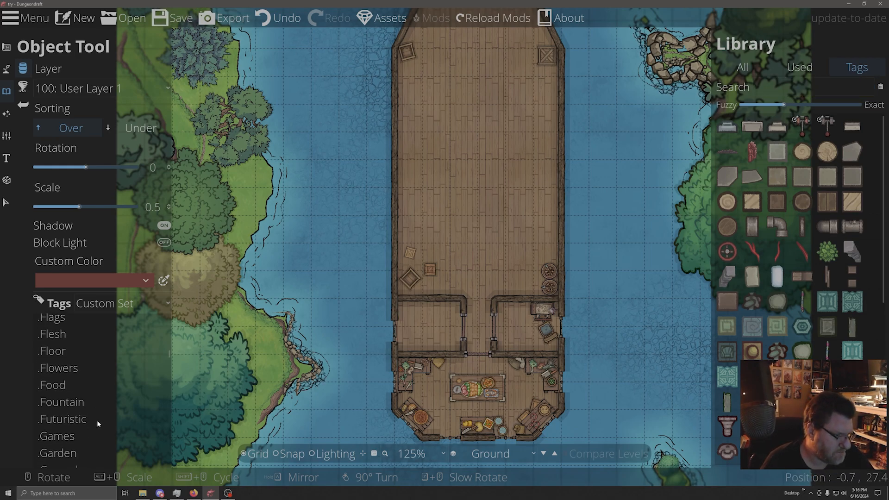
scroll(96, 420, "down", 4)
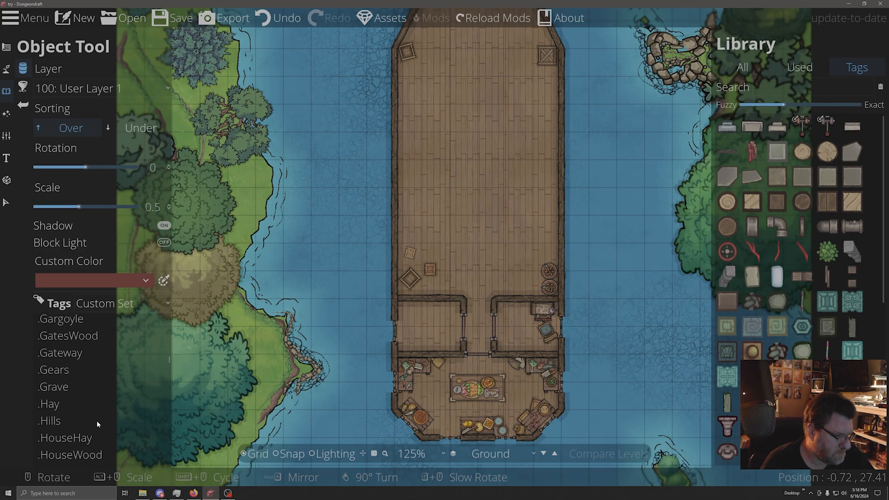
scroll(97, 420, "down", 8)
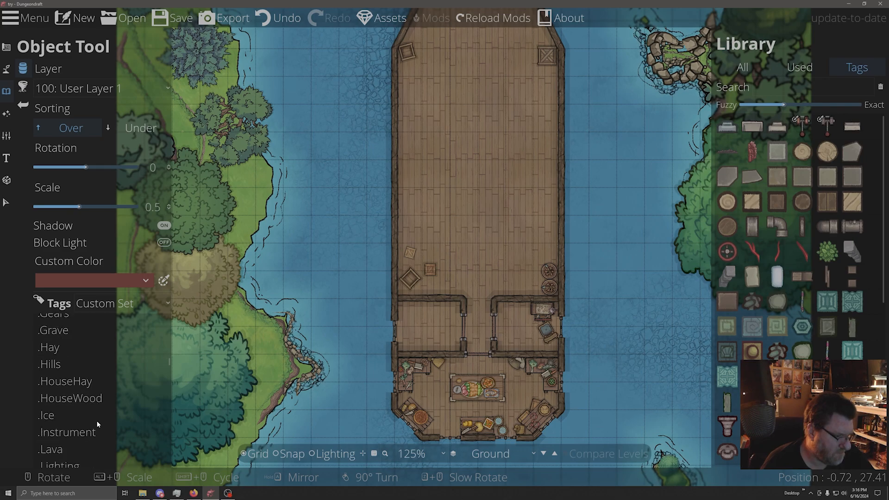
scroll(97, 421, "down", 9)
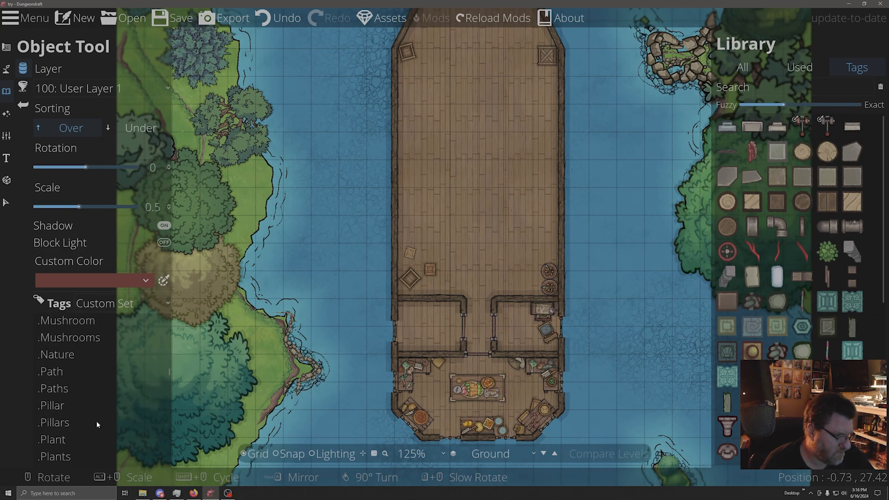
- Filter the object library by the Living Quarters tag set and look through its furniture and decor
left_click(115, 305)
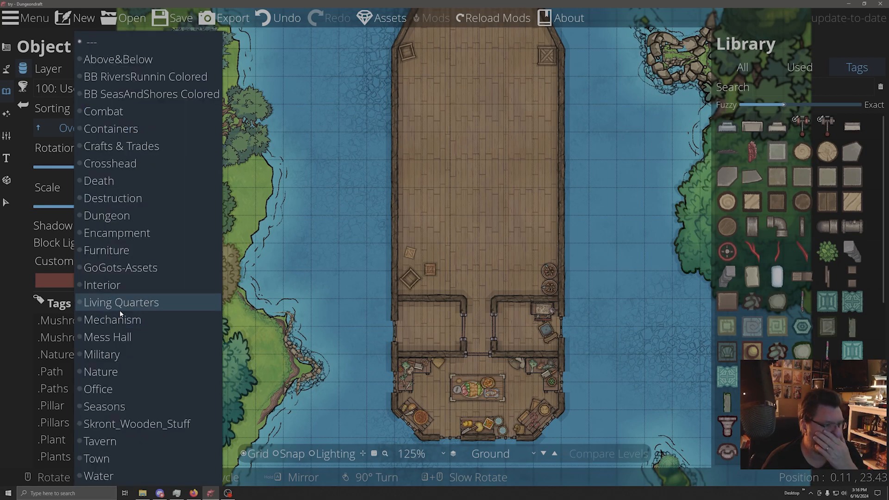
left_click(124, 305)
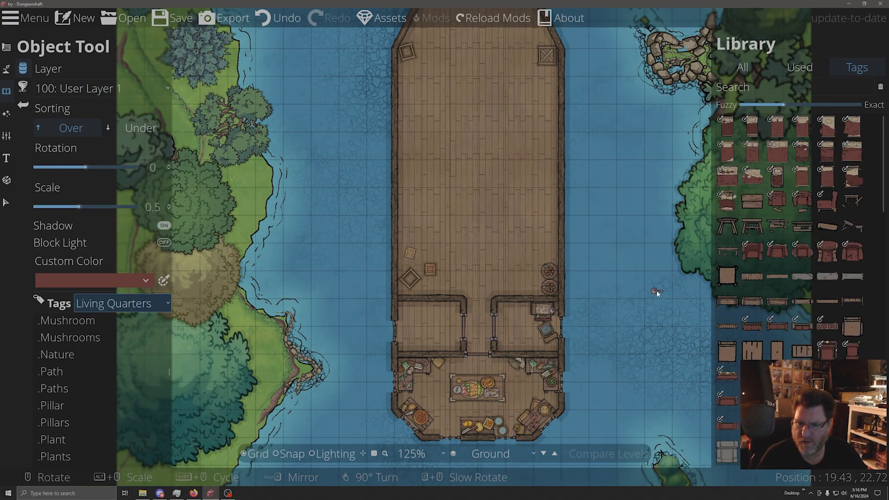
scroll(833, 263, "down", 5)
scroll(833, 263, "down", 10)
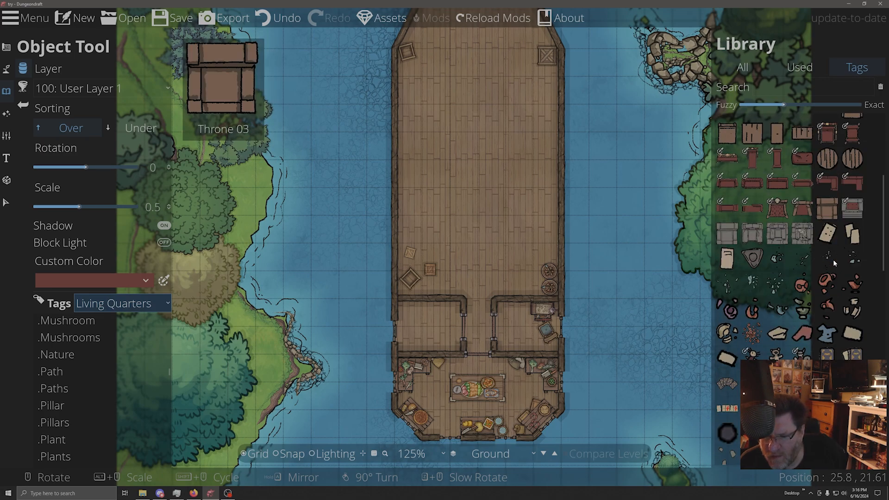
scroll(799, 244, "up", 8)
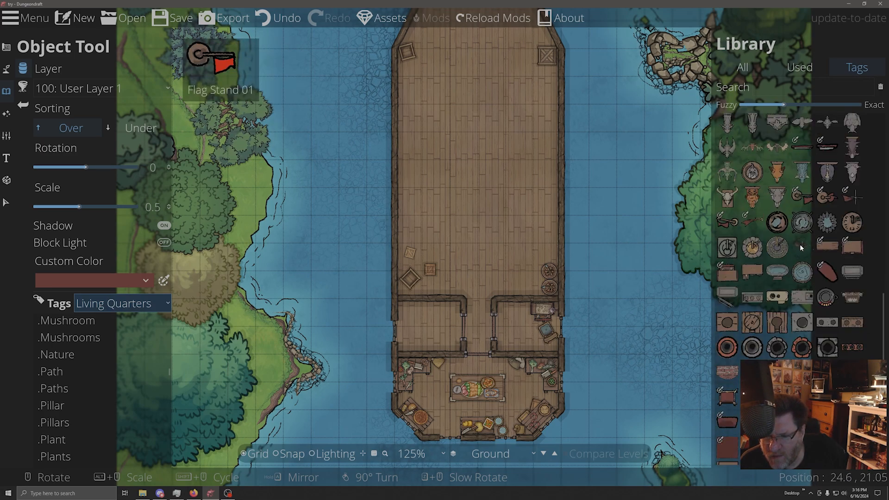
scroll(799, 245, "down", 1)
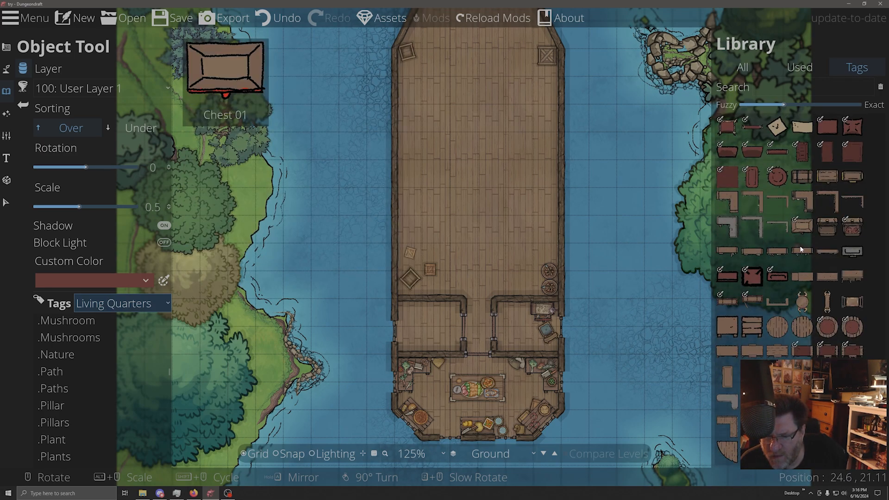
scroll(799, 245, "down", 7)
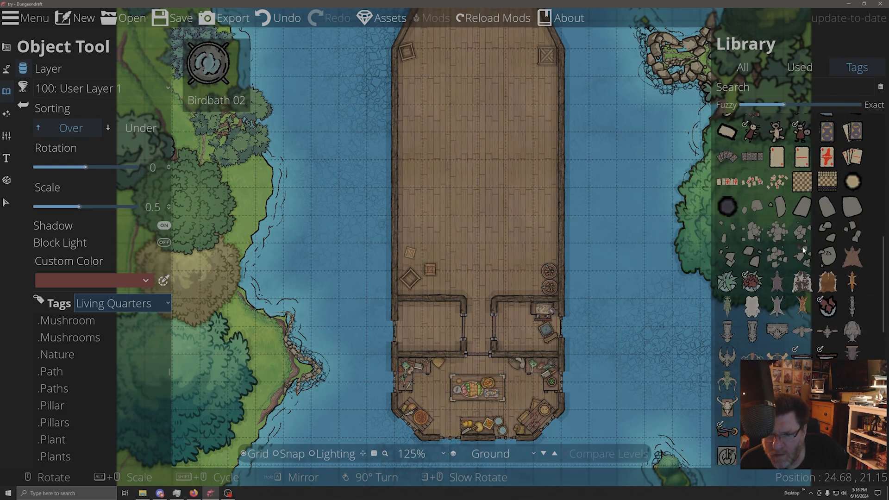
scroll(803, 251, "up", 6)
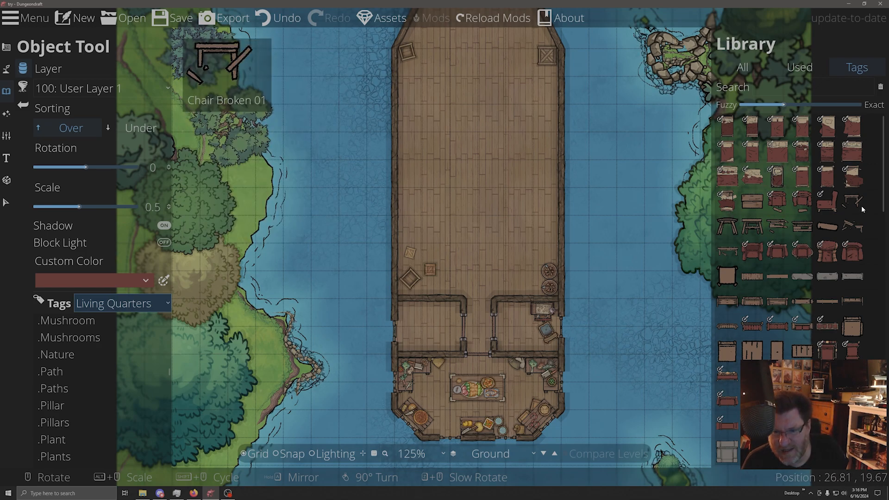
- Place a green framed single bed with rotation -90 and scale 1.6 in the northwest corner of the small west room
left_click(780, 182)
left_click(108, 283)
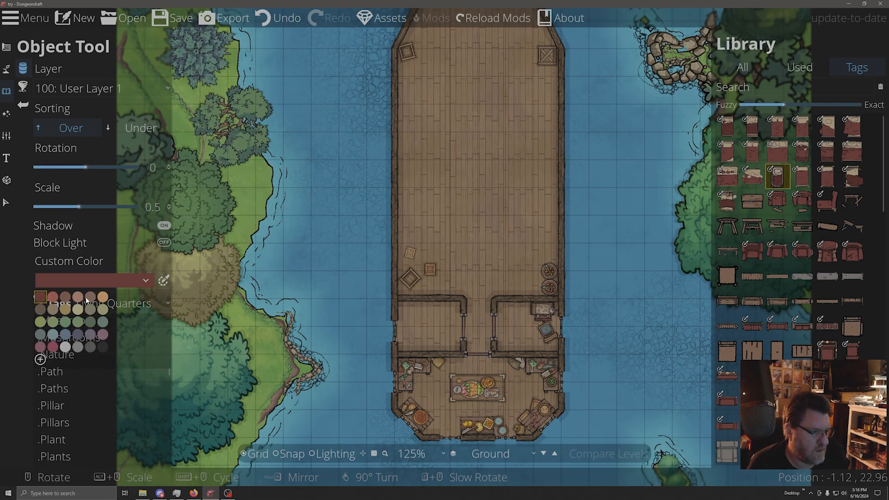
left_click(65, 323)
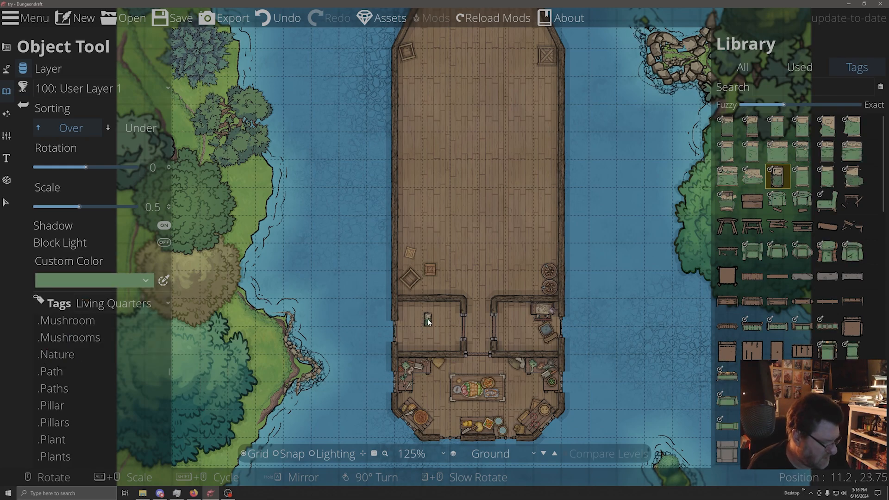
scroll(429, 323, "up", 7)
scroll(428, 325, "up", 4)
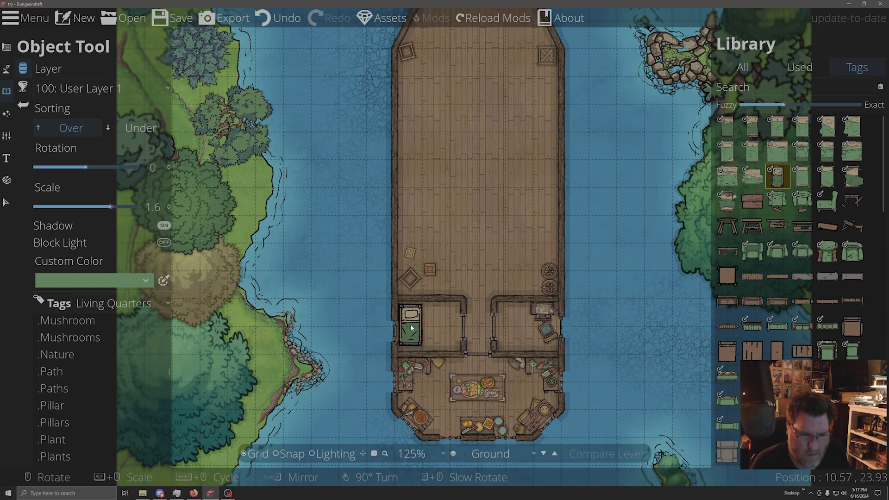
scroll(412, 327, "down", 5)
scroll(412, 327, "down", 7)
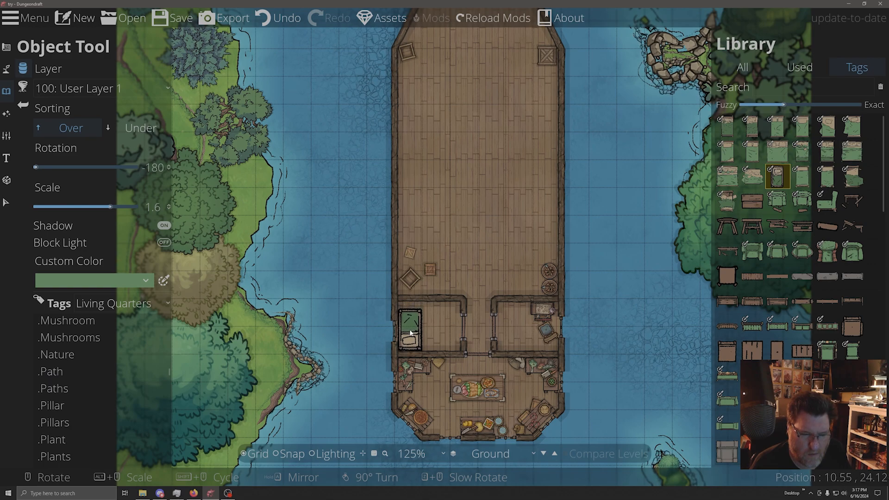
scroll(410, 332, "up", 6)
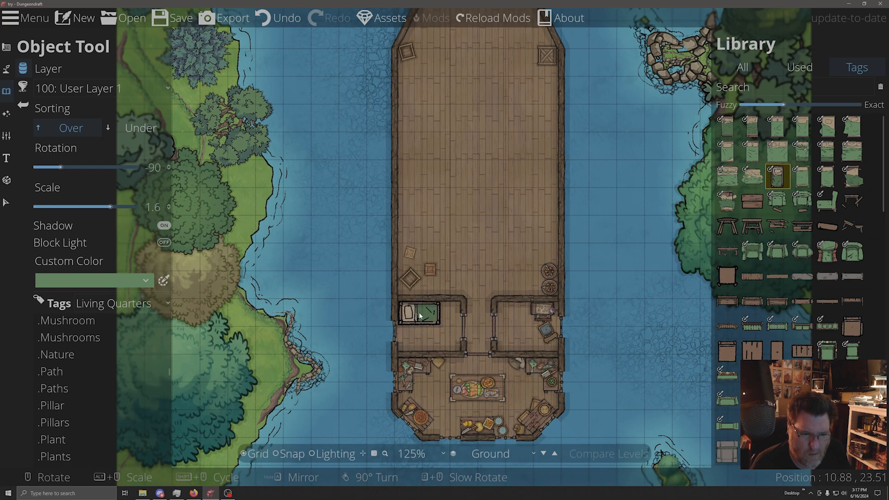
left_click(420, 316)
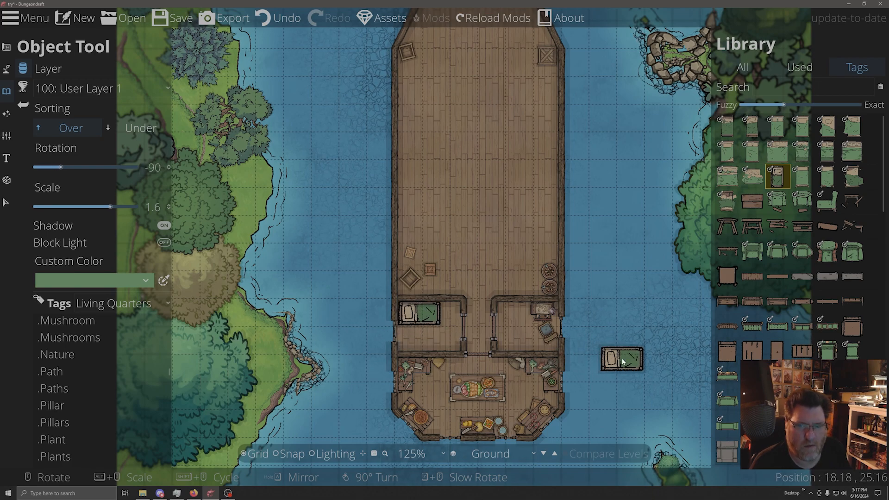
- Place a green chair with rotation 90 and scale 0.7 below the bed in the small west room
mouse_move(822, 179)
left_click(804, 91)
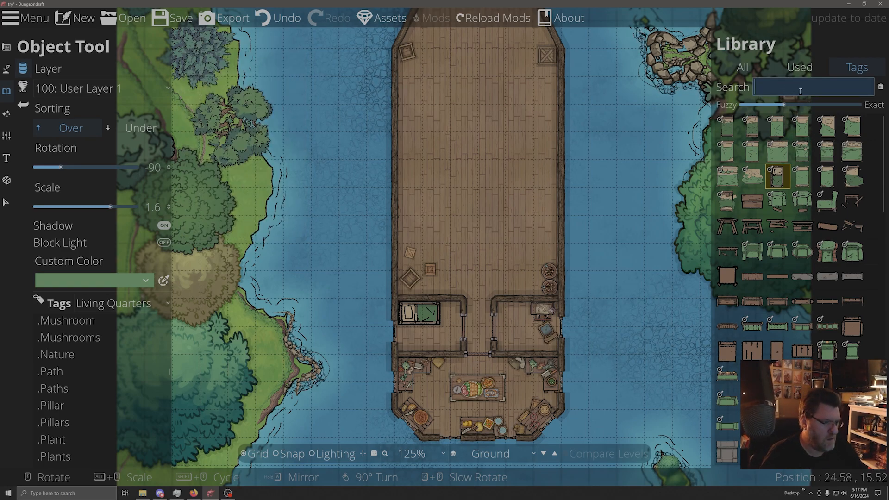
scroll(823, 329, "down", 5)
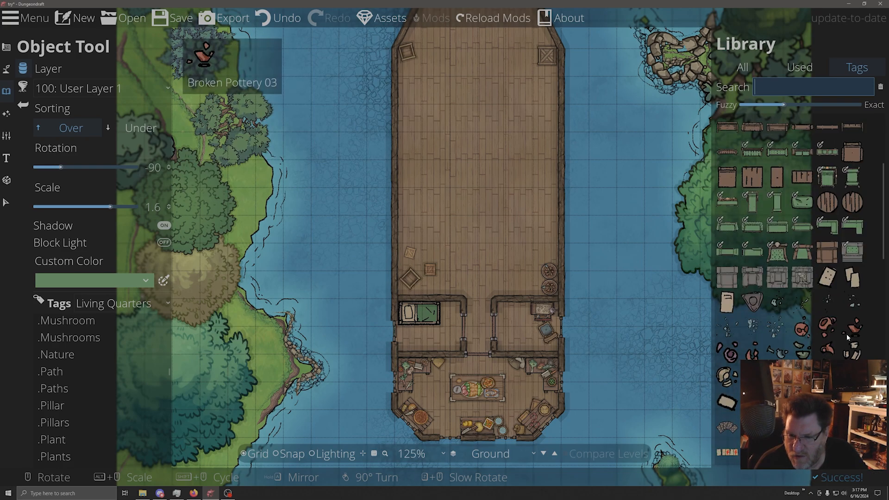
scroll(845, 348, "up", 5)
scroll(843, 351, "down", 5)
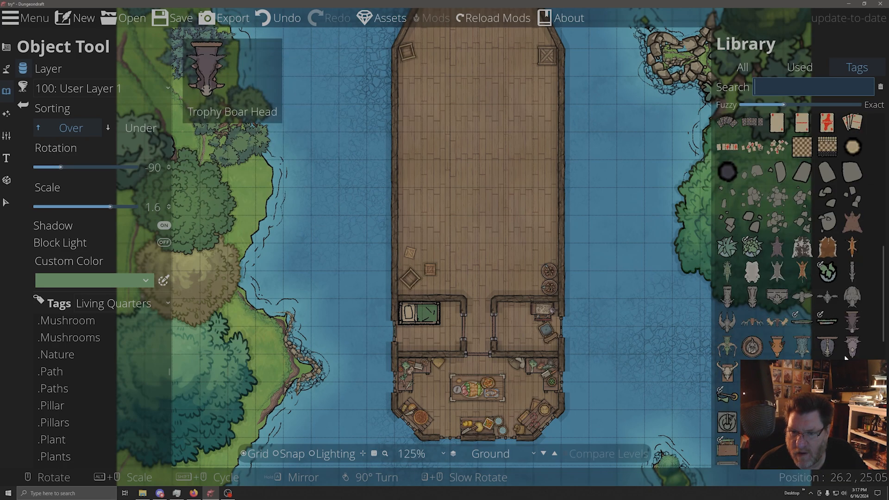
scroll(846, 357, "up", 3)
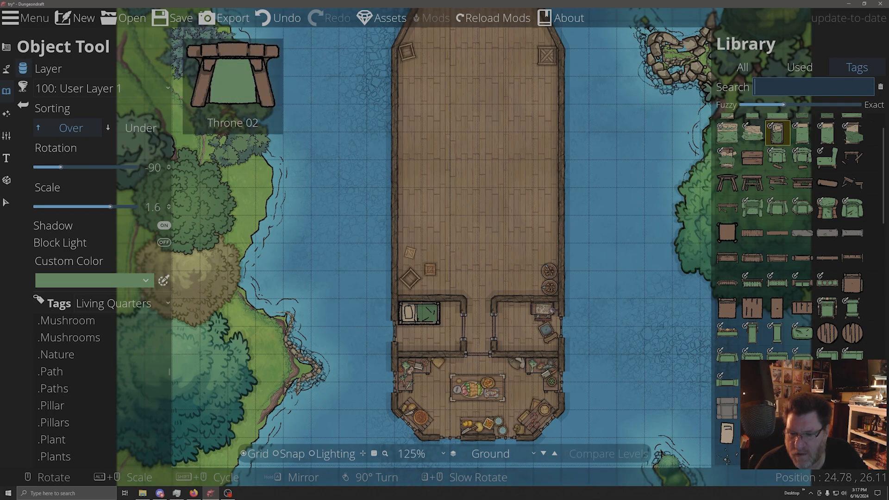
left_click(805, 385)
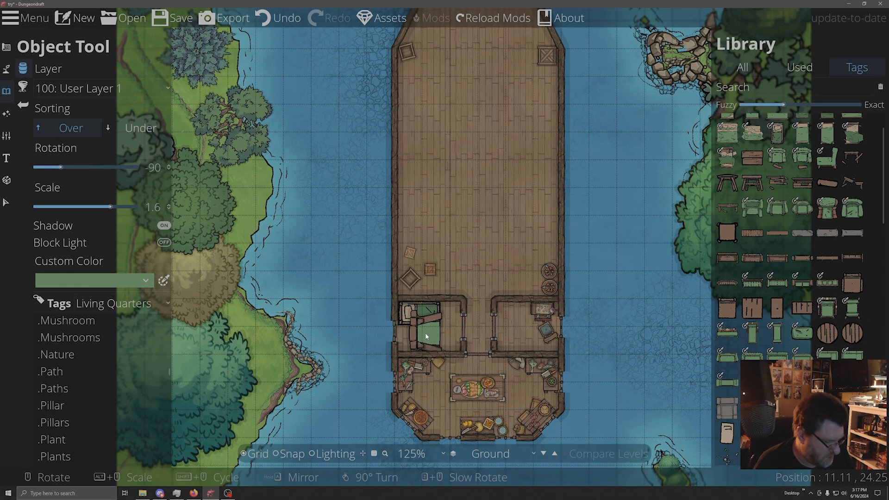
scroll(425, 333, "down", 7)
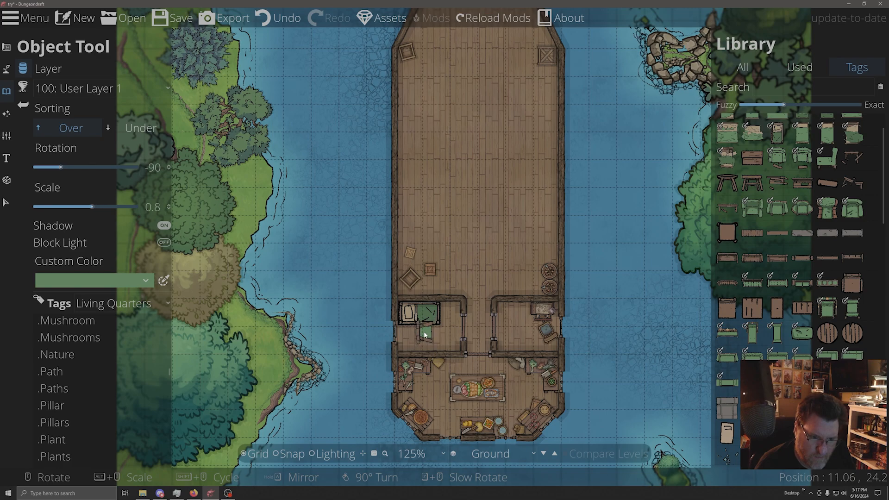
scroll(425, 337, "down", 2)
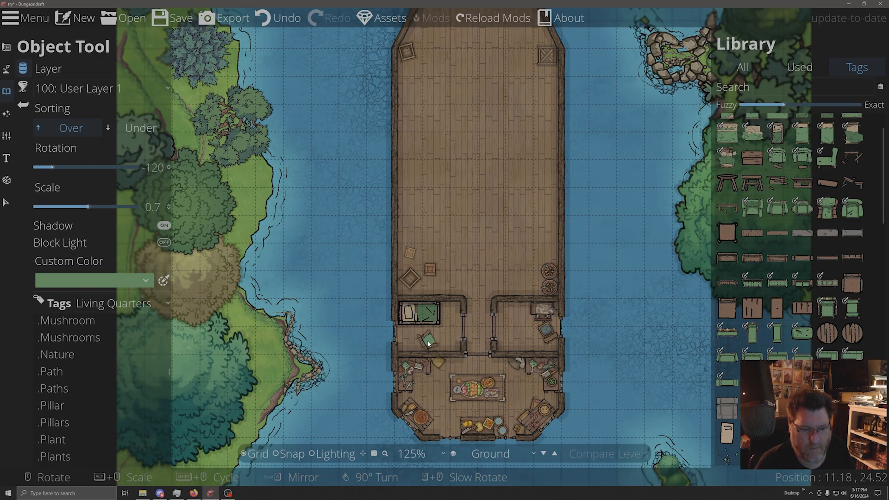
scroll(416, 346, "down", 6)
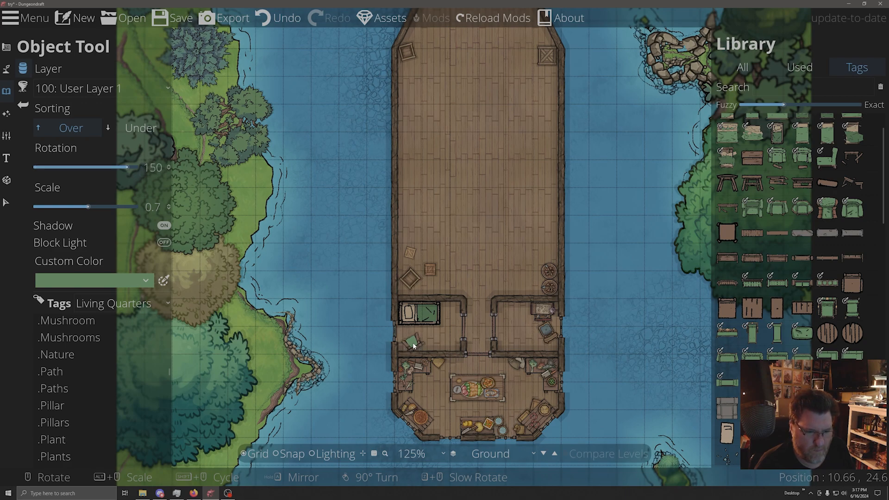
scroll(413, 345, "down", 1)
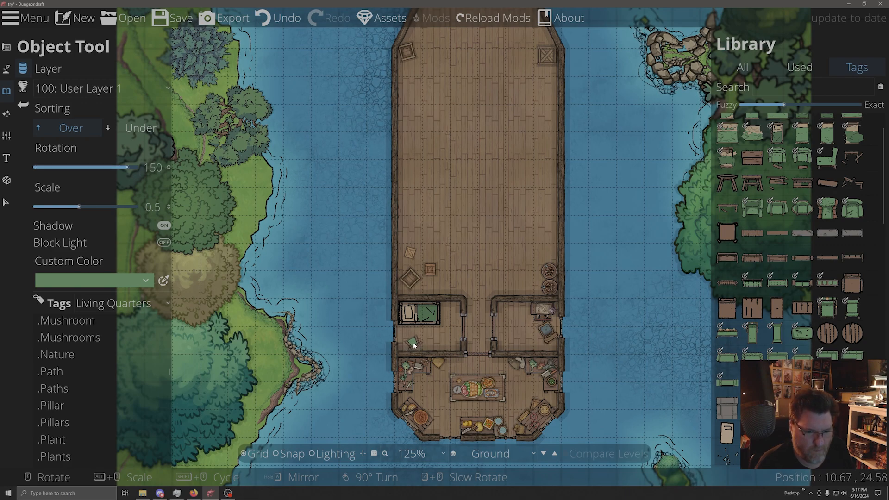
scroll(413, 345, "up", 1)
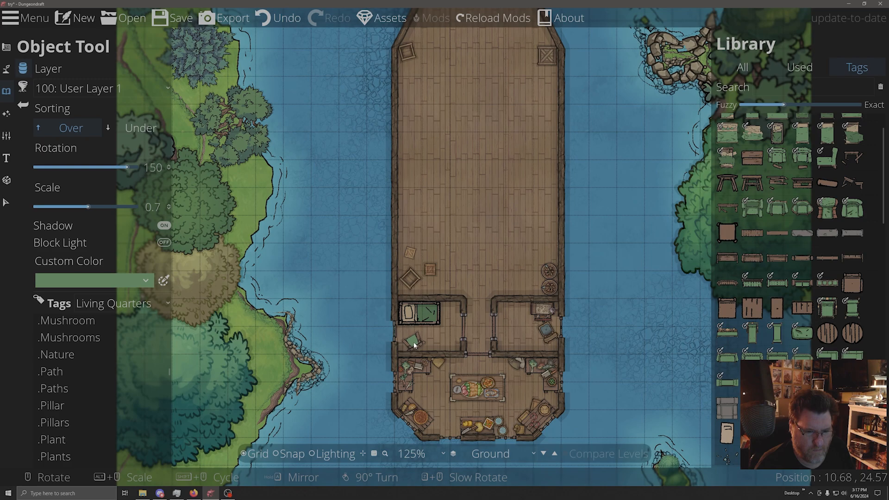
scroll(420, 343, "down", 3)
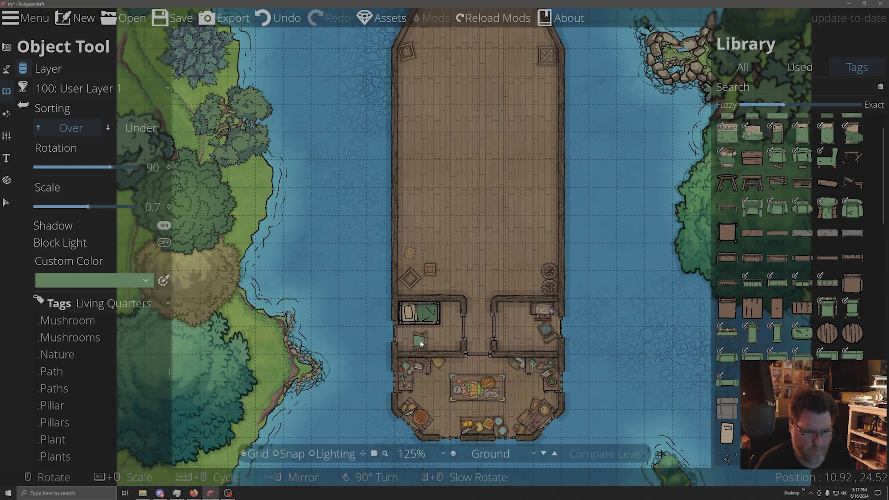
left_click(420, 340)
- Place a round wooden table with rotation 105 and scale 1.2 between the green chair and the room's west wall
scroll(407, 353, "down", 2)
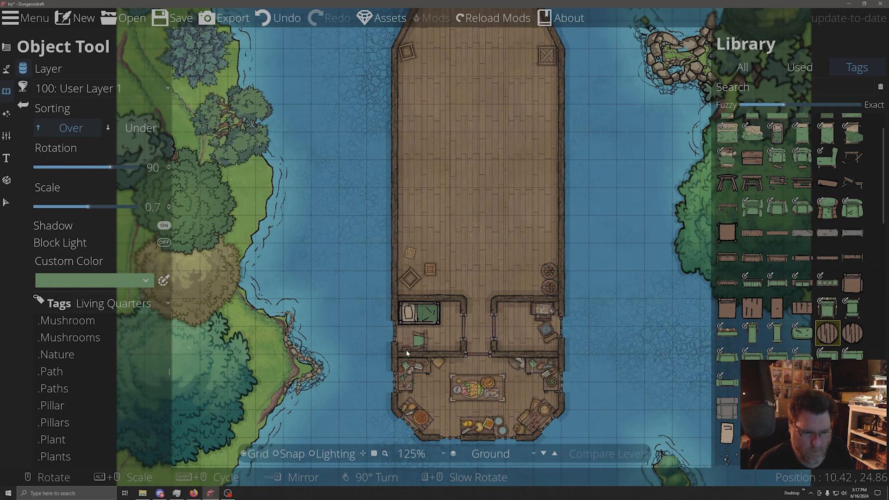
scroll(406, 343, "up", 4, "alt")
scroll(406, 342, "up", 1, "alt")
scroll(404, 340, "up", 1)
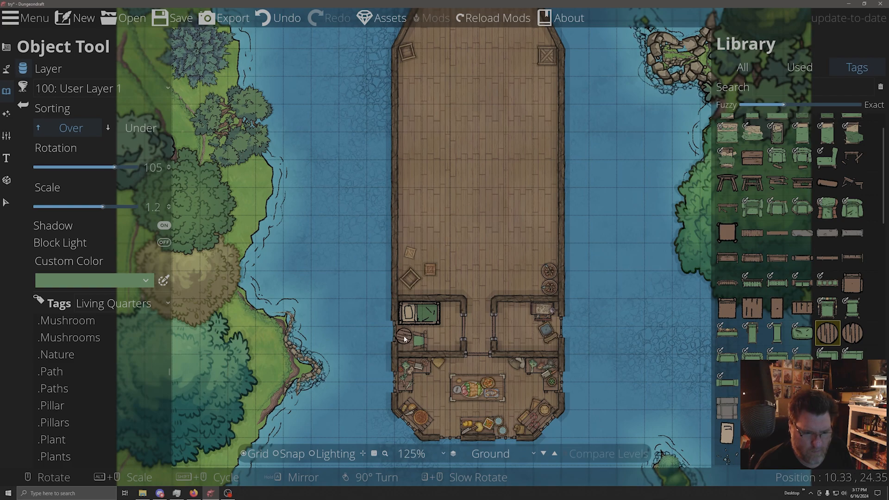
left_click(404, 340)
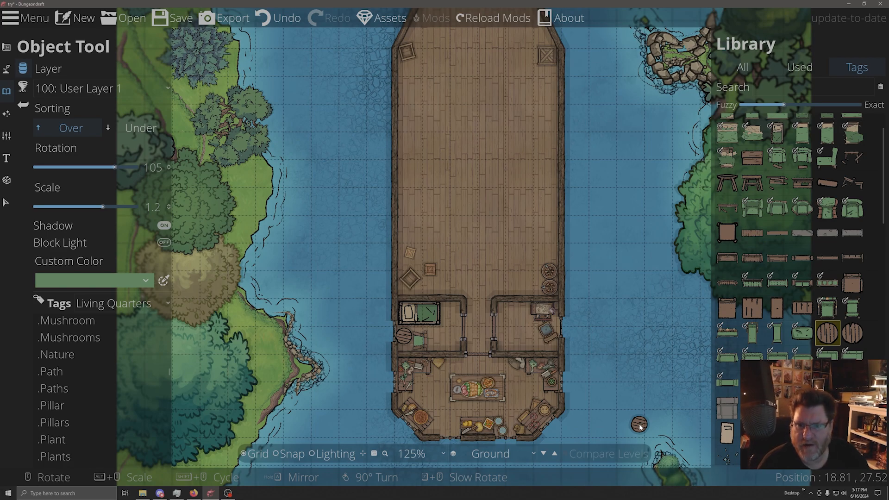
- Search the library for "chest" and place a wooden chest with rotation 0 and scale 0.9 at the foot of the bed
left_click(780, 87)
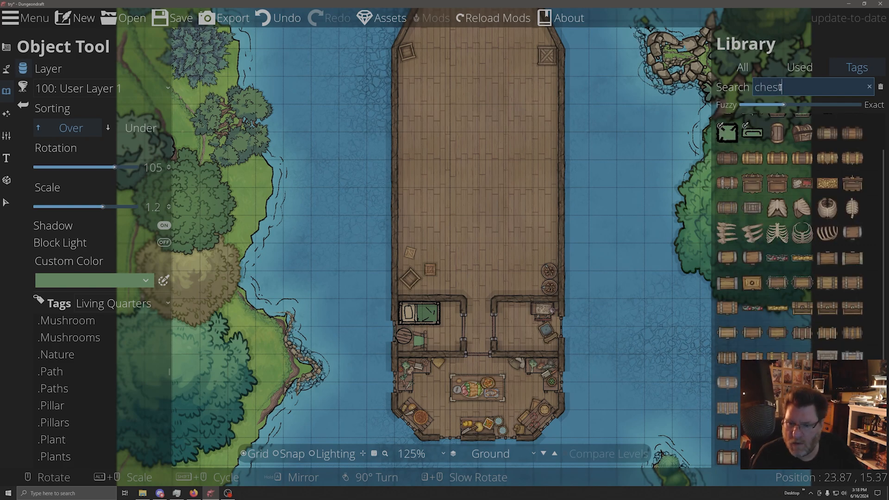
left_click(736, 309)
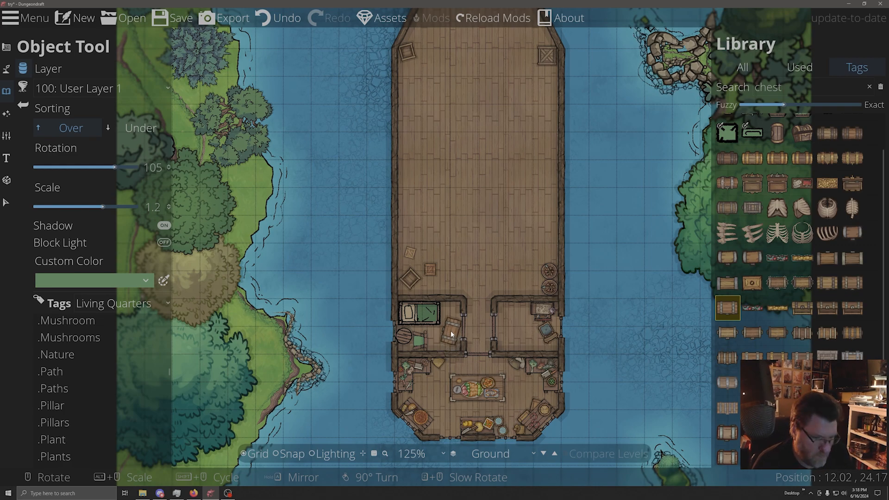
scroll(452, 334, "down", 4)
scroll(453, 334, "up", 1)
scroll(452, 332, "up", 10)
scroll(455, 327, "up", 2)
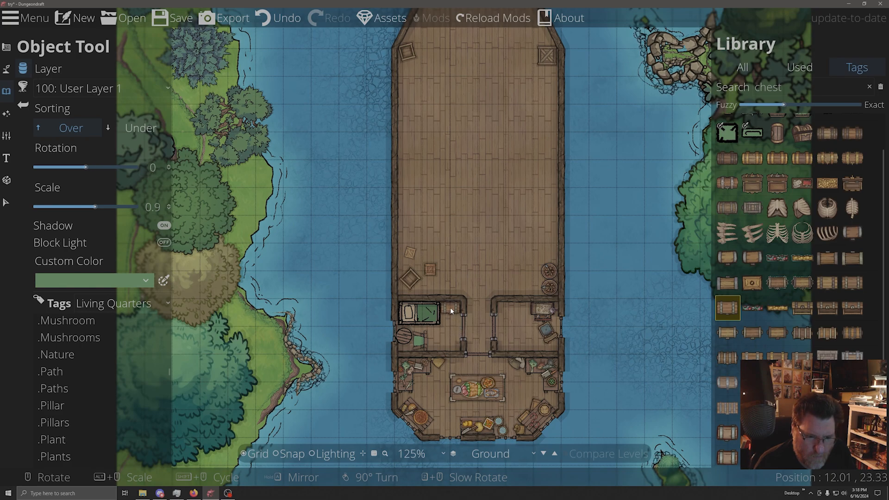
left_click(450, 308)
- Search the object library for "ship" and look through the results for bow and deck fittings
mouse_move(768, 343)
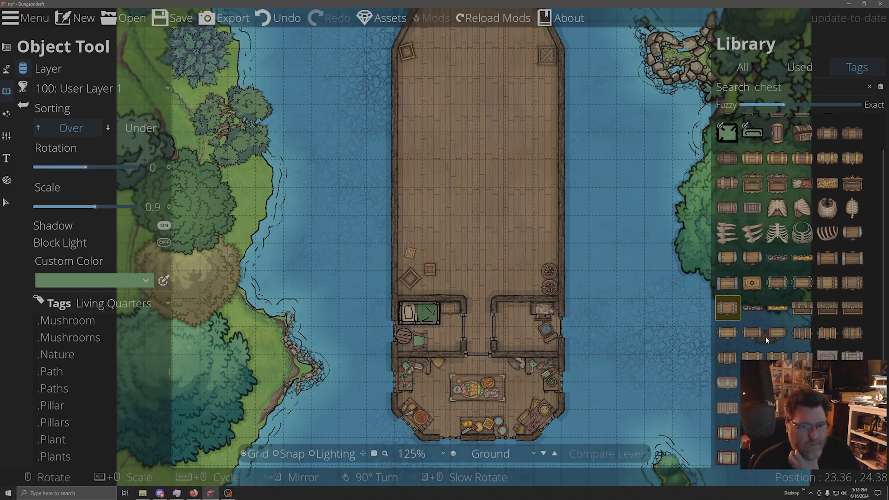
double_click(771, 88)
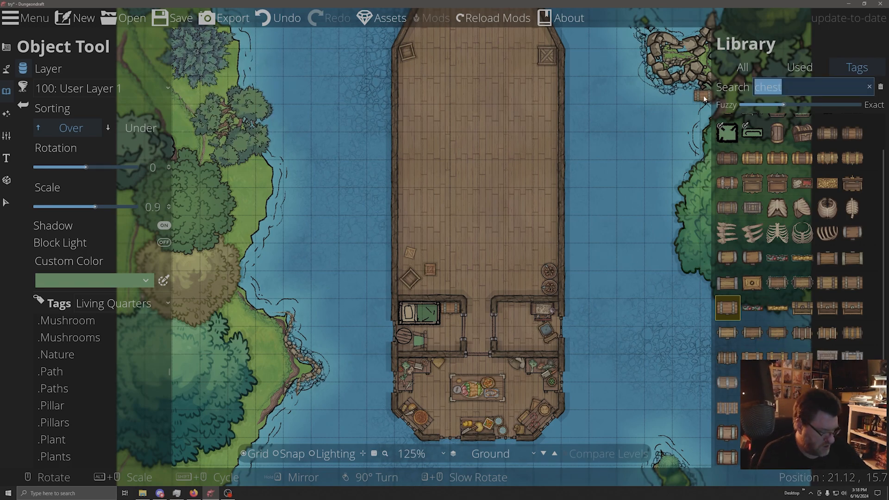
type("ship")
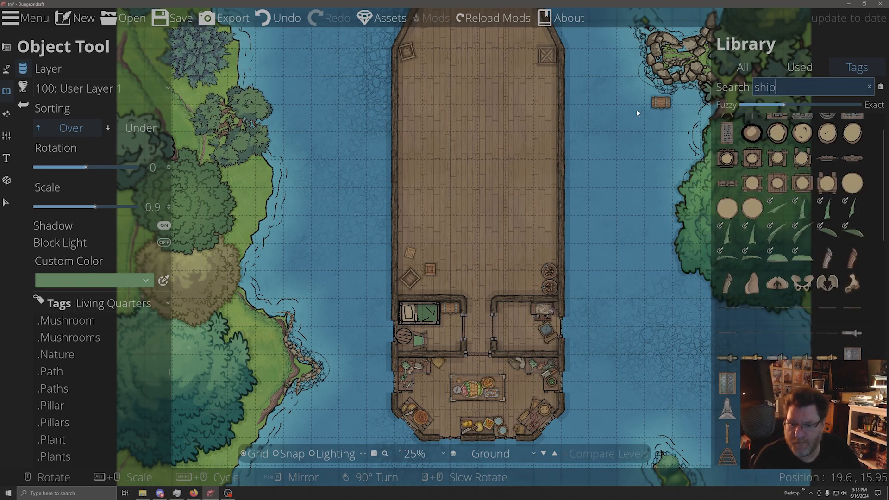
mouse_move(727, 383)
scroll(728, 383, "down", 3)
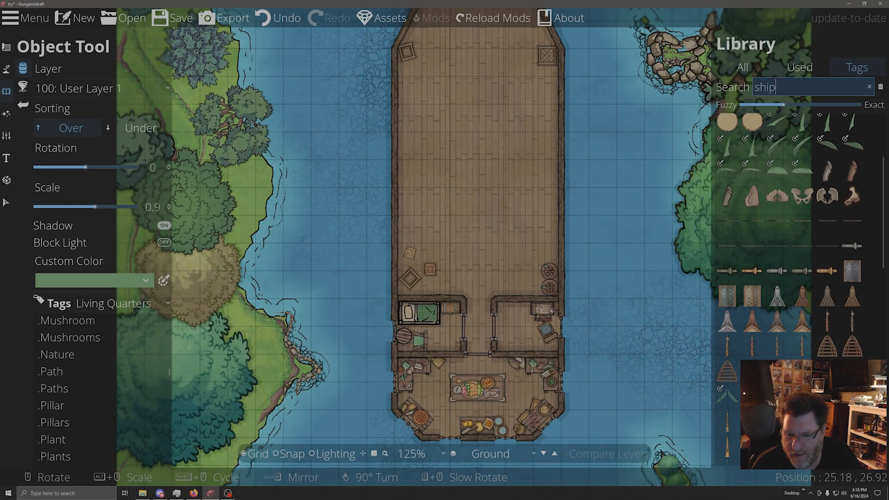
scroll(833, 195, "up", 4)
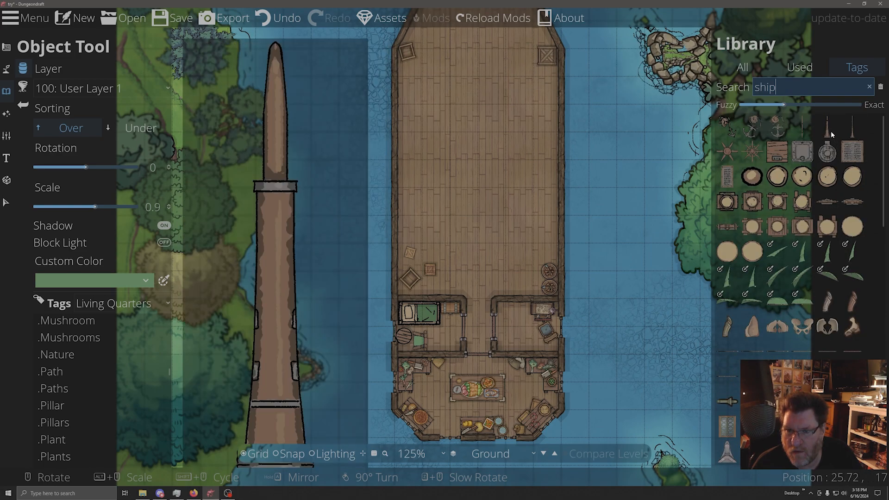
- Place the bowsprit on layer 700: Above Walls at the tip of the bow, with rotation 0 and scale 0.9
left_click(831, 131)
left_click_drag(628, 179, 642, 381)
scroll(608, 223, "up", 1)
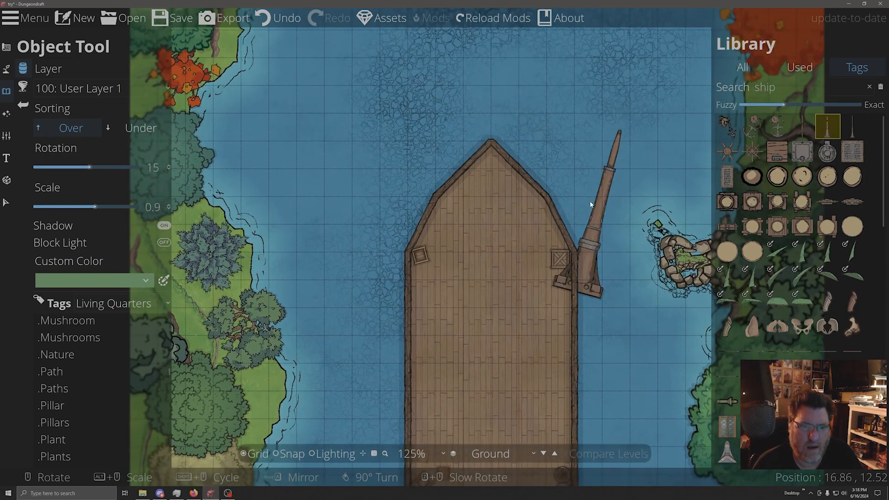
scroll(512, 119, "down", 1)
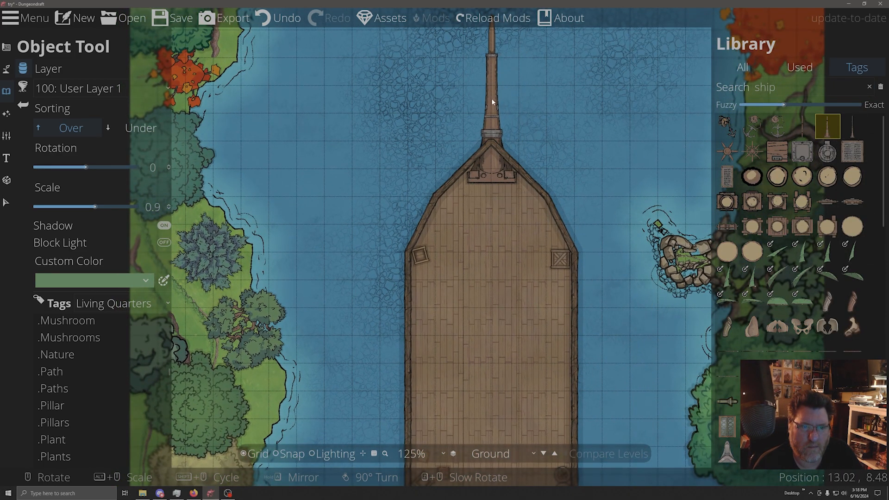
left_click(93, 92)
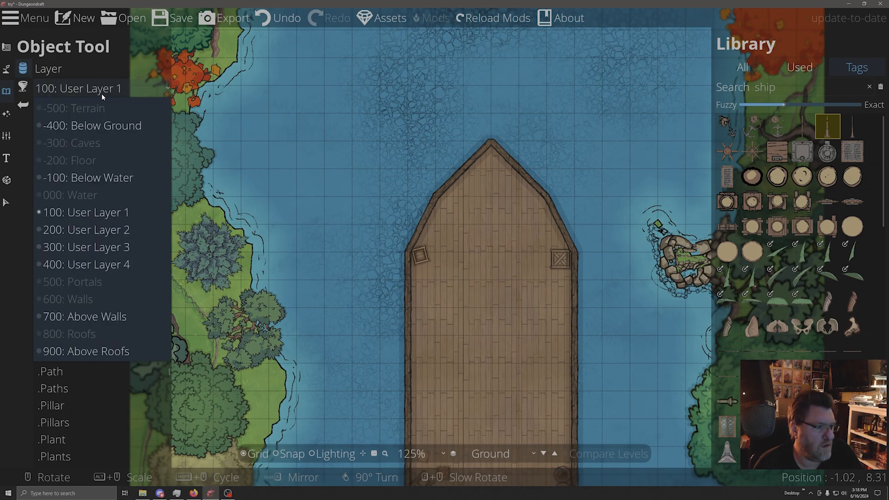
left_click(84, 317)
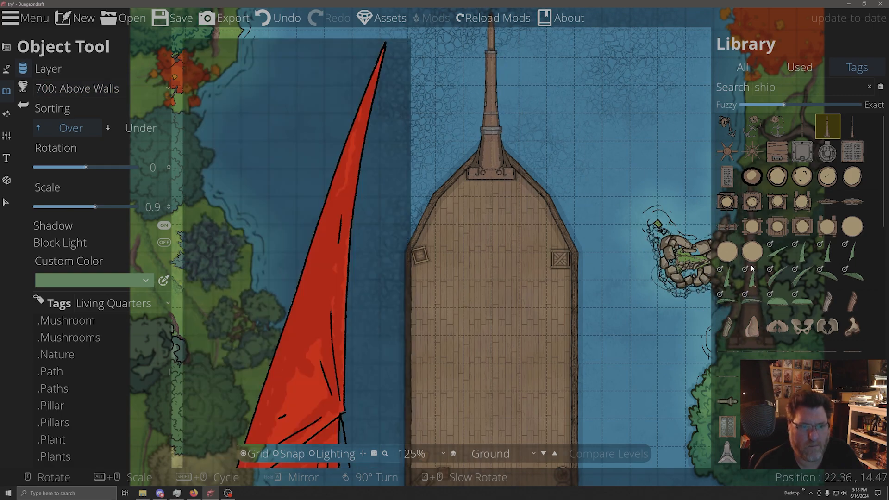
- Place the spoked capstan wheel with rotation 0 and scale 0.9 on the centreline of the foredeck, just behind the bowsprit
mouse_move(844, 410)
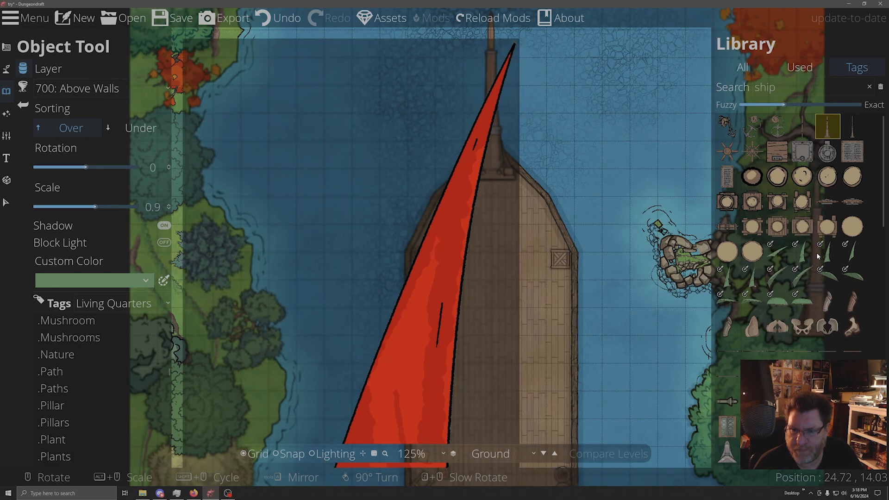
mouse_move(852, 204)
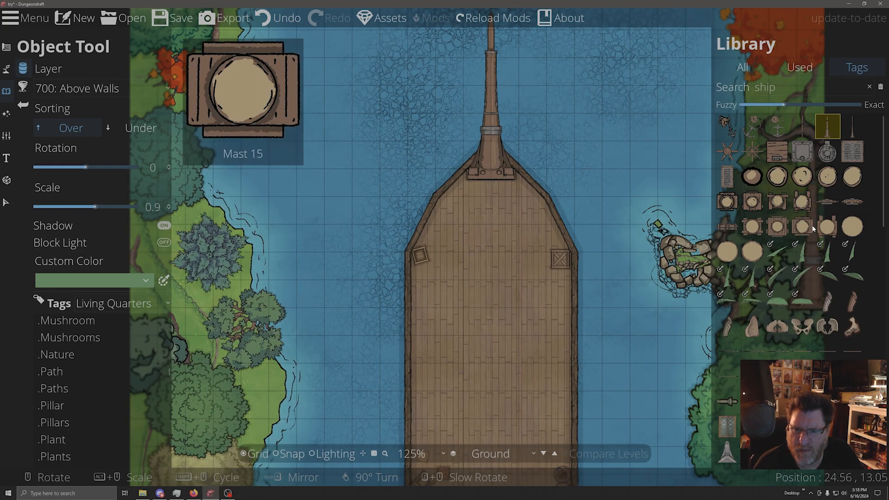
left_click(753, 152)
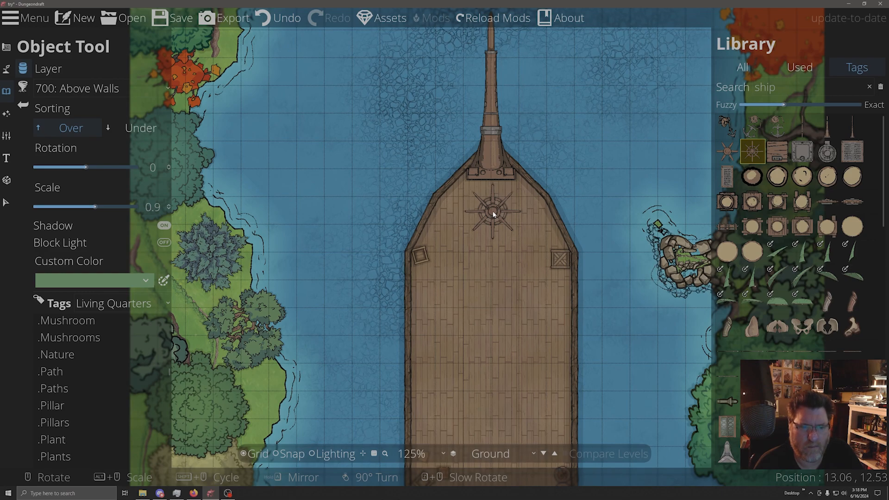
left_click(493, 214)
- Look through the remaining ship objects in the library and save the map
scroll(843, 266, "down", 5)
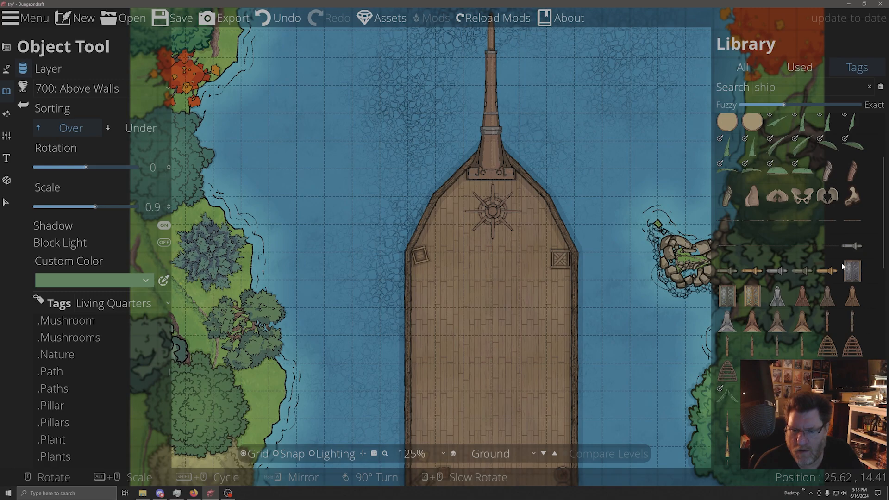
scroll(842, 266, "down", 3)
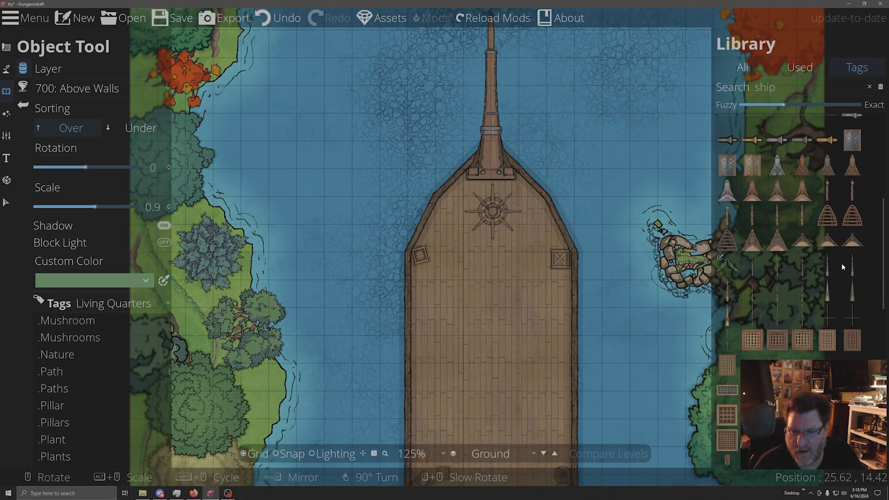
scroll(842, 267, "down", 8)
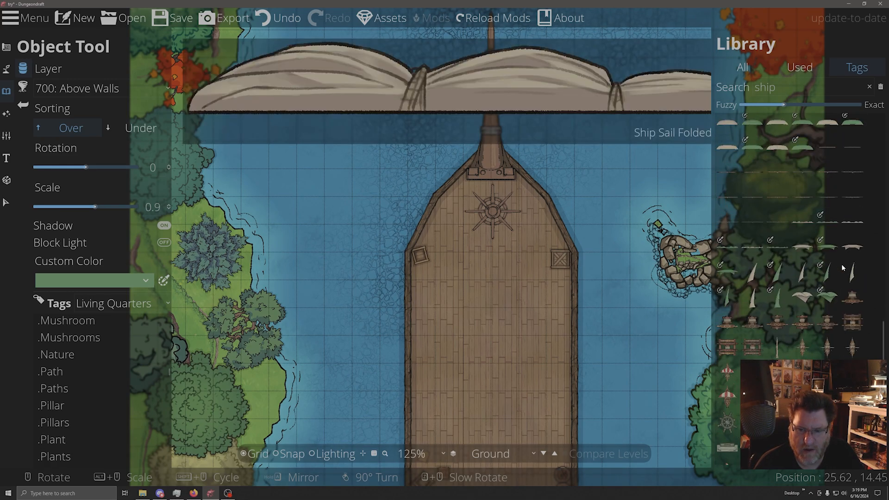
scroll(842, 268, "down", 2)
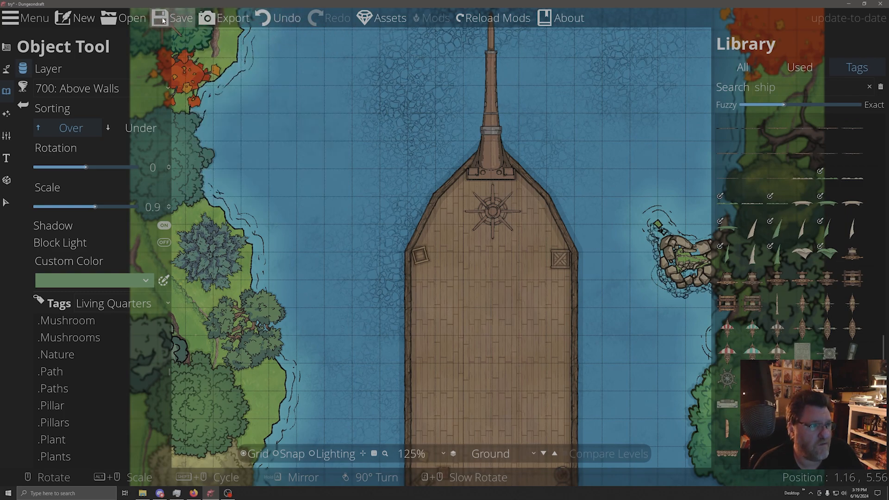
- Place the coiled-rope rail ship detail on the starboard edge of the bow with rotation 60 and scale 0.6
mouse_move(804, 307)
scroll(805, 307, "down", 2)
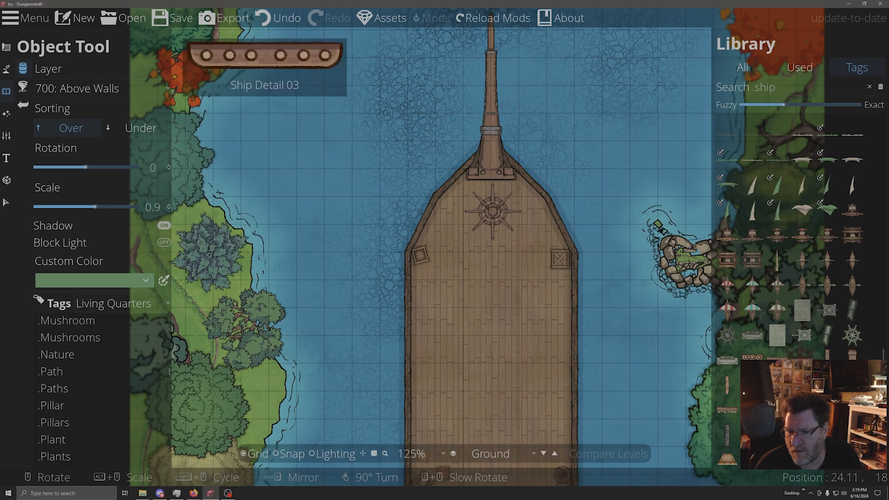
left_click(777, 354)
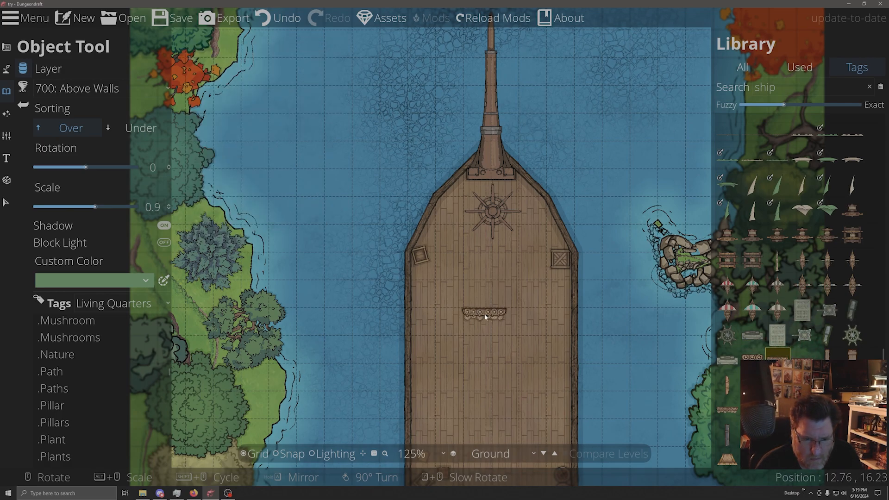
scroll(485, 317, "up", 3)
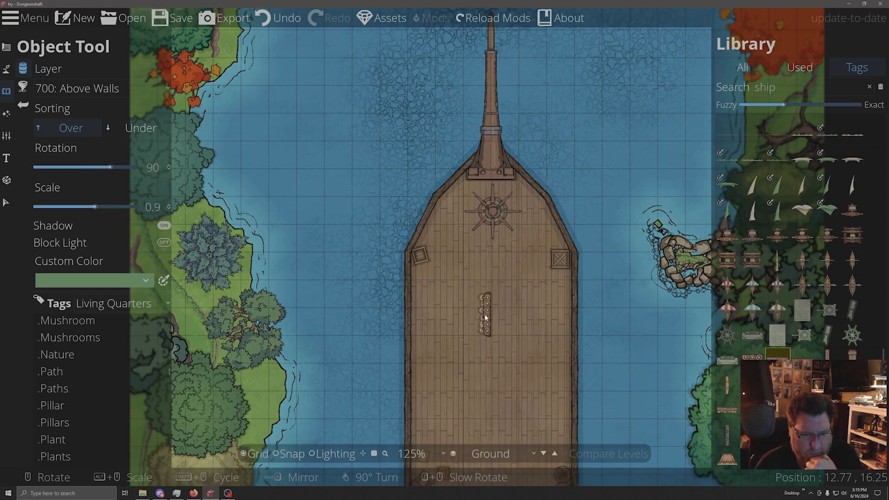
scroll(572, 307, "down", 2, "alt")
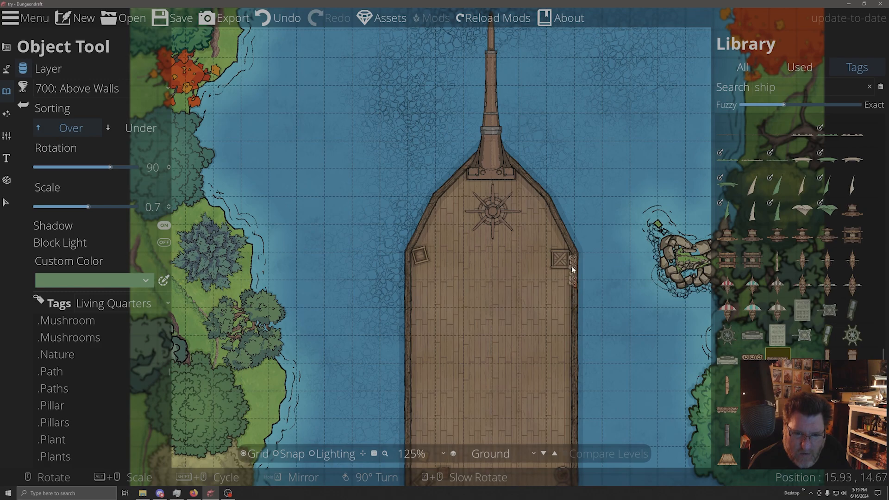
scroll(560, 238, "down", 1, "alt")
scroll(560, 240, "up", 2)
scroll(561, 239, "down", 4)
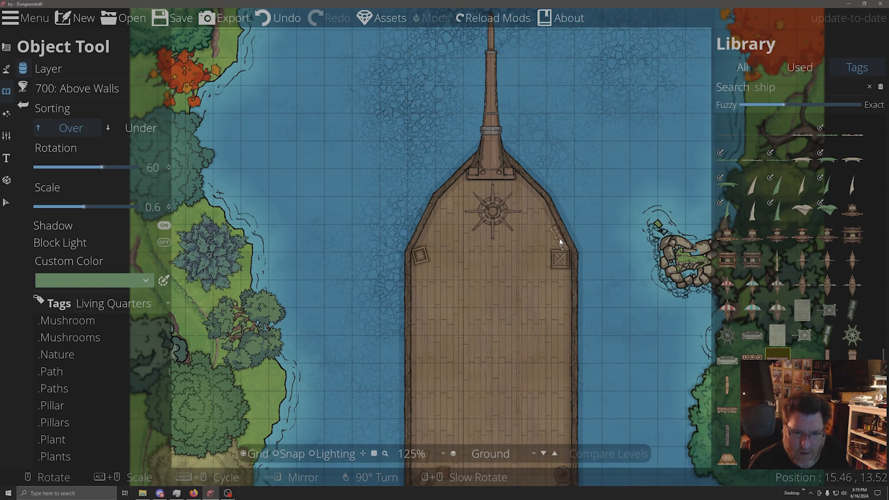
left_click(560, 226)
- Add matching rope rails on the port bow edge at rotation -60 and along both edges beside the bowsprit, the starboard one at 45
scroll(431, 234, "up", 3)
scroll(430, 235, "down", 7)
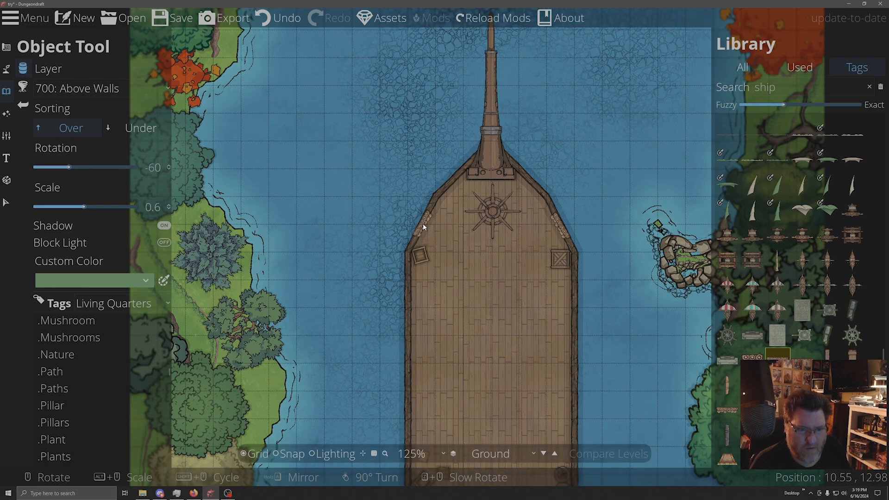
scroll(457, 177, "up", 2)
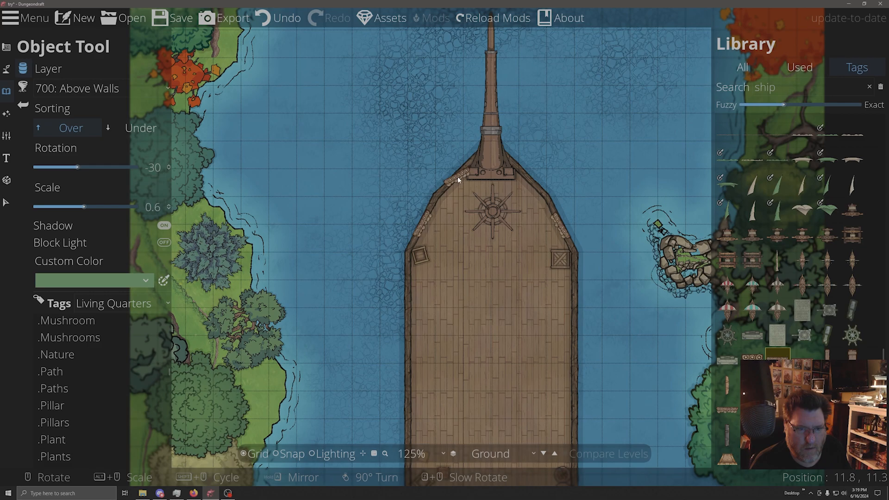
left_click(457, 180)
scroll(525, 183, "up", 5)
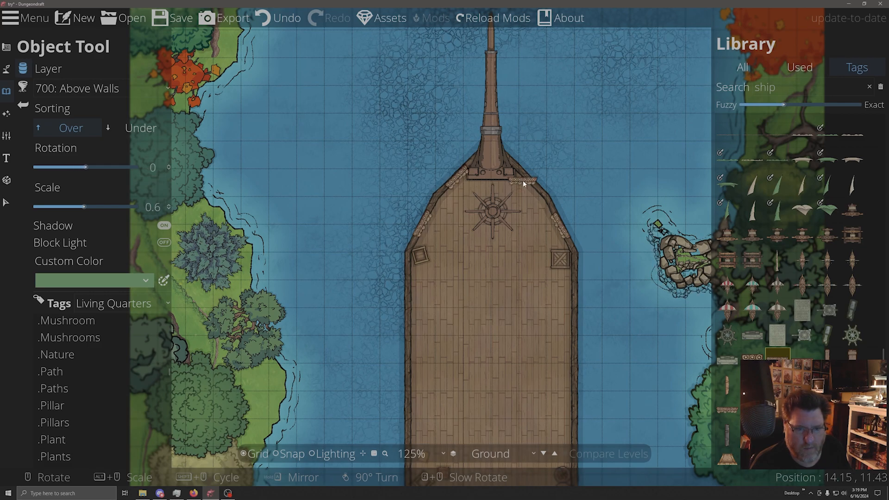
scroll(526, 183, "up", 1)
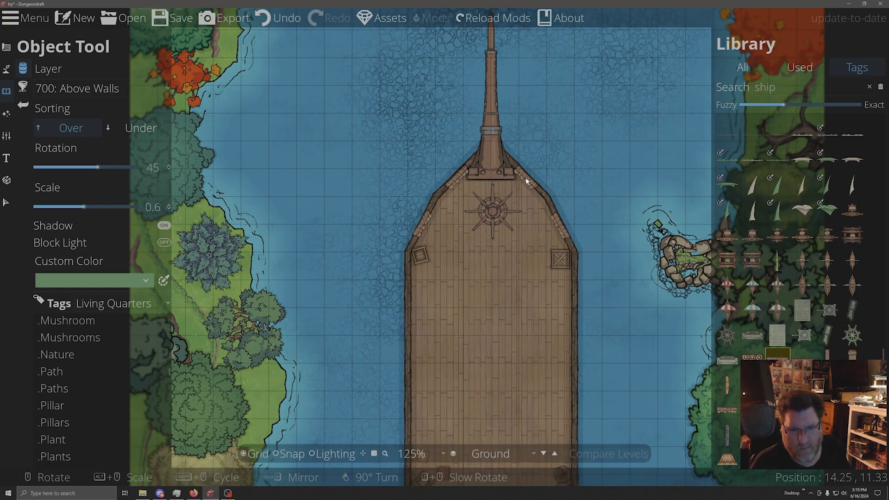
left_click(527, 182)
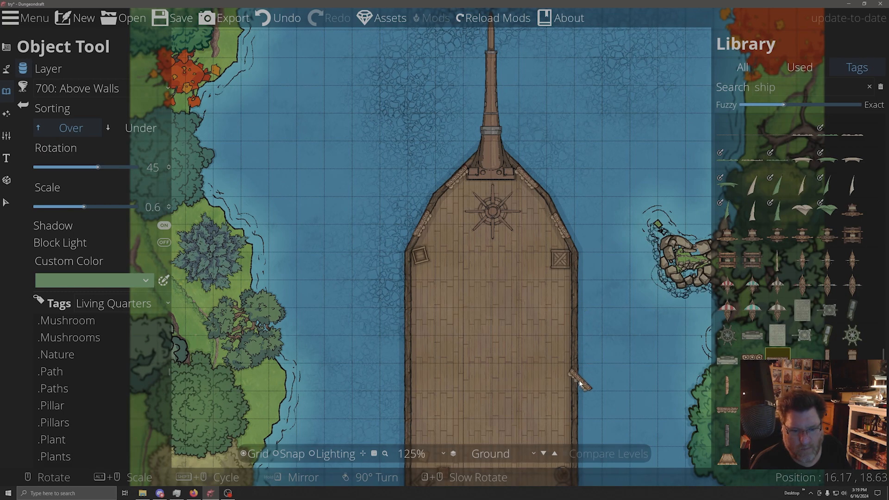
- Place three evenly spaced rope rails along the straight starboard hull wall with rotation 90 and scale 0.6
scroll(577, 315, "up", 3)
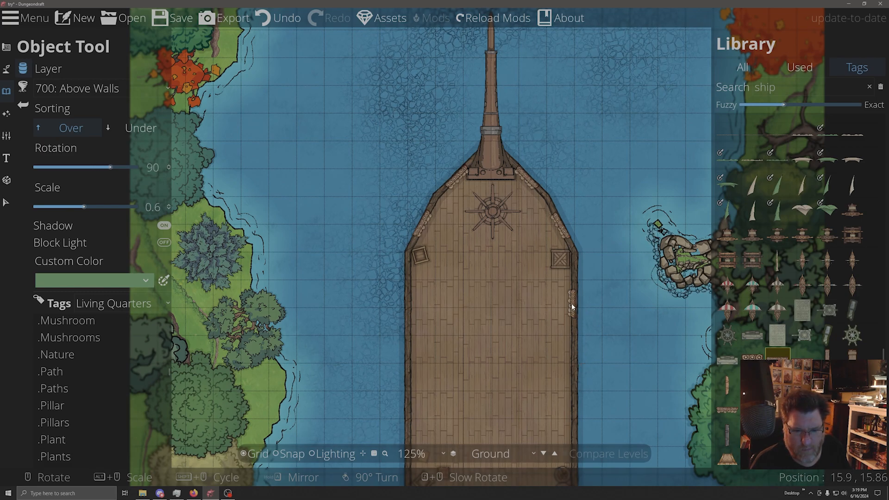
left_click(574, 307)
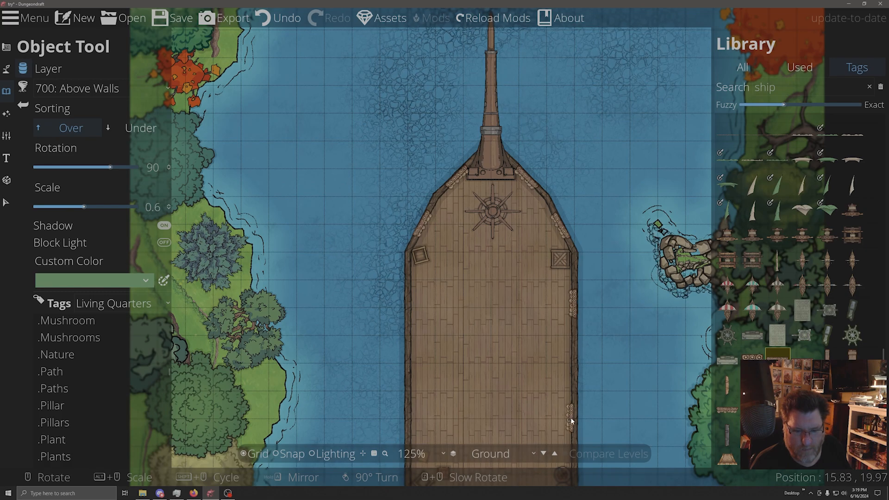
left_click(574, 399)
scroll(456, 318, "up", 1)
left_click_drag(497, 319, 507, 136)
scroll(578, 237, "down", 1)
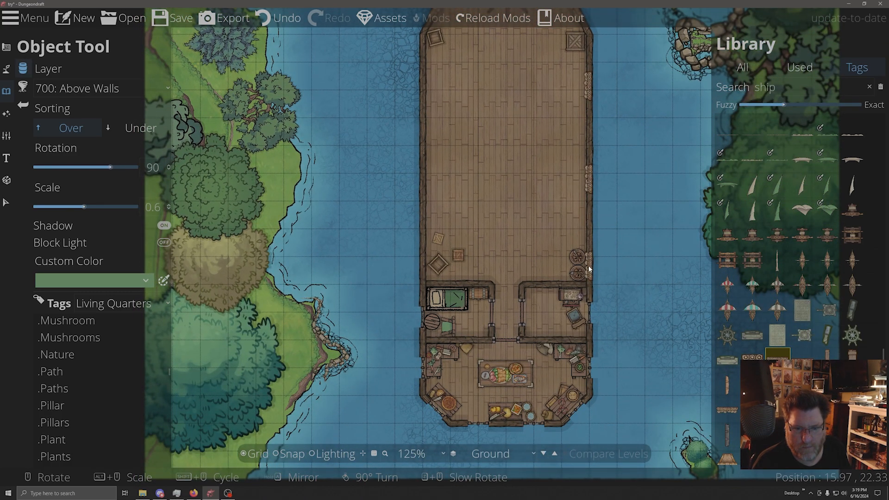
left_click(589, 268)
- Place three rope rails along the port hull wall, opposite the starboard ones, with rotation -90
scroll(437, 261, "down", 6)
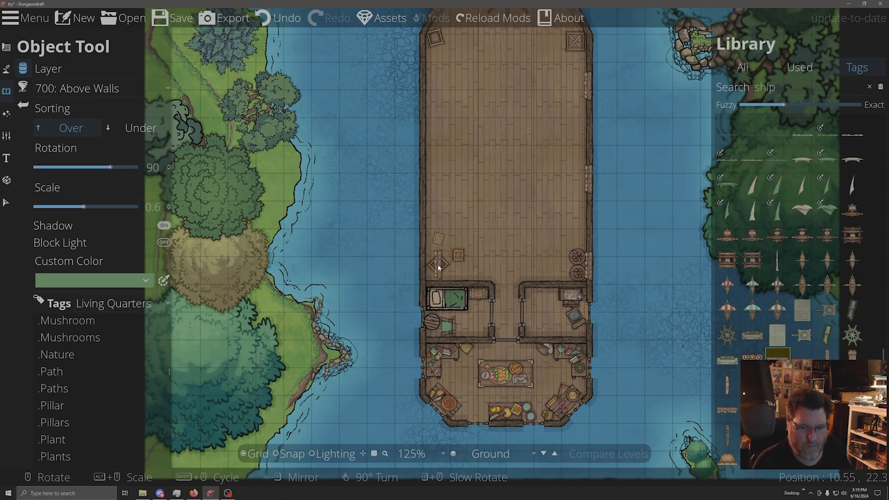
scroll(437, 266, "down", 6)
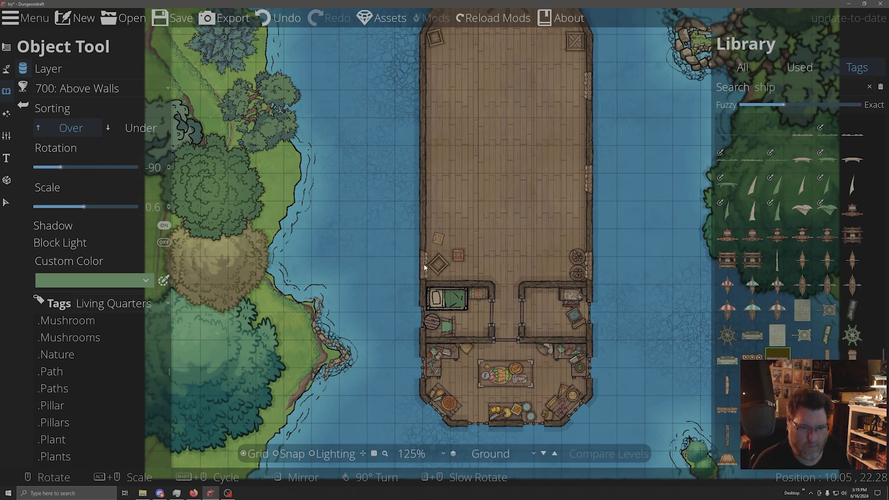
left_click(424, 267)
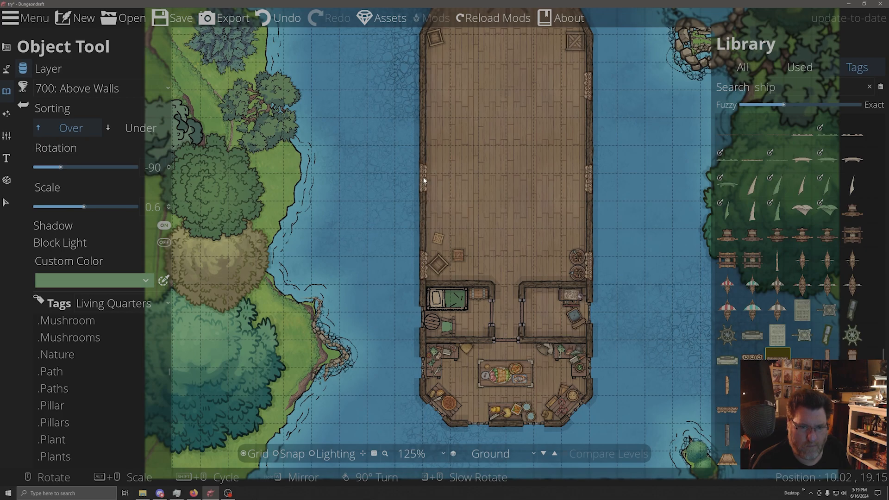
left_click(424, 180)
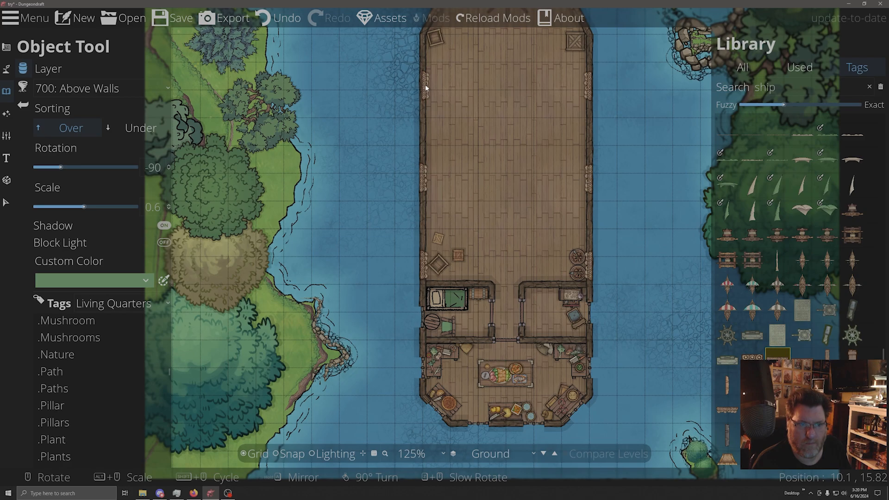
left_click(424, 88)
- Search the object library for "benches" and choose the narrow wooden plank bench with rotation -90 and scale 0.8
left_click_drag(438, 103, 450, 242)
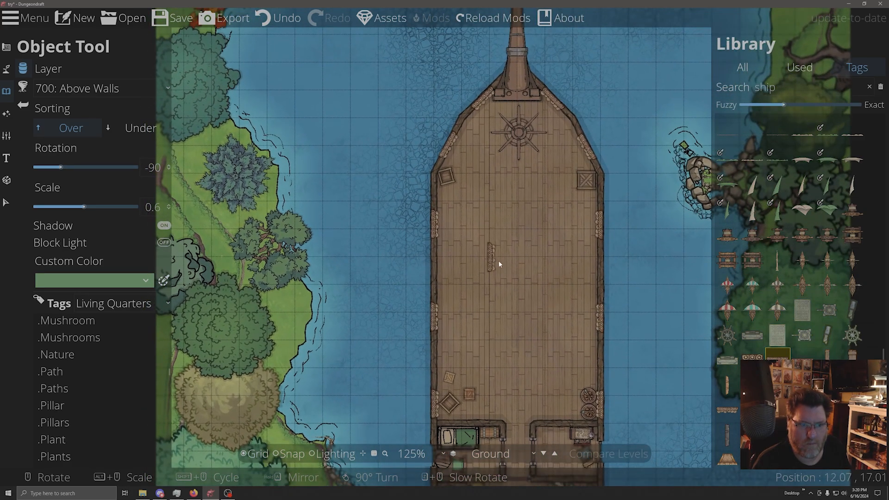
scroll(646, 311, "up", 1)
left_click_drag(647, 312, 642, 174)
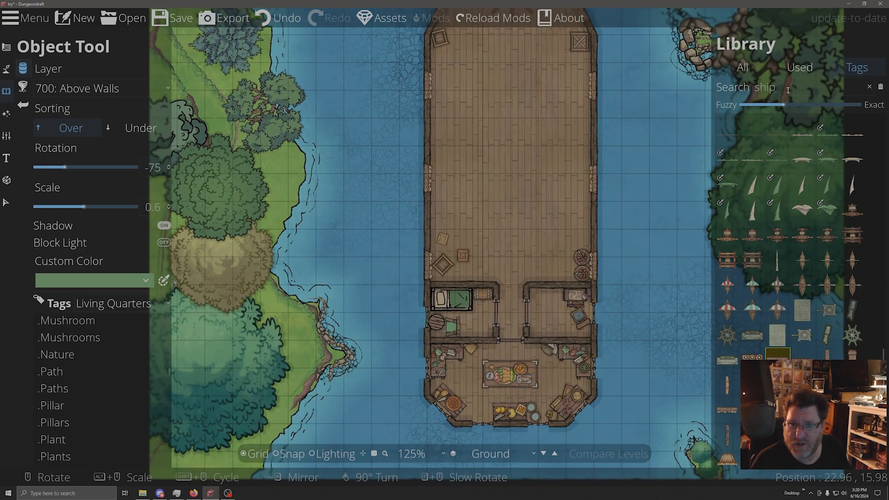
double_click(762, 87)
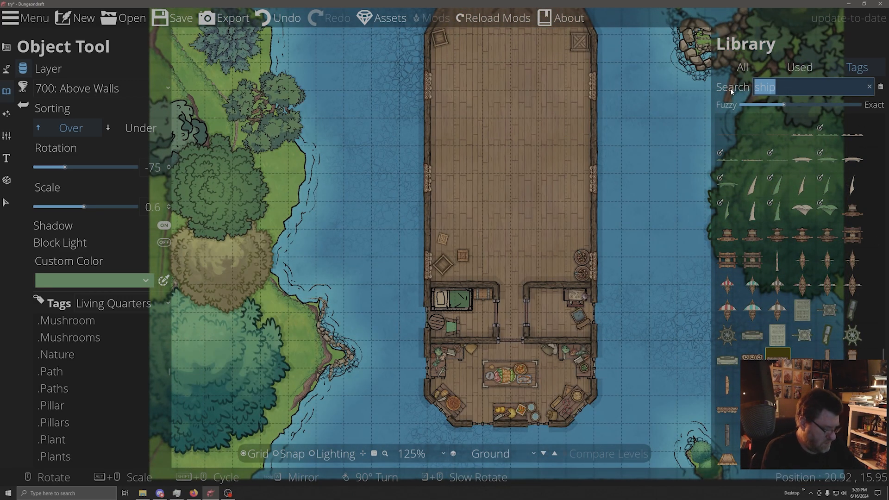
type("benches")
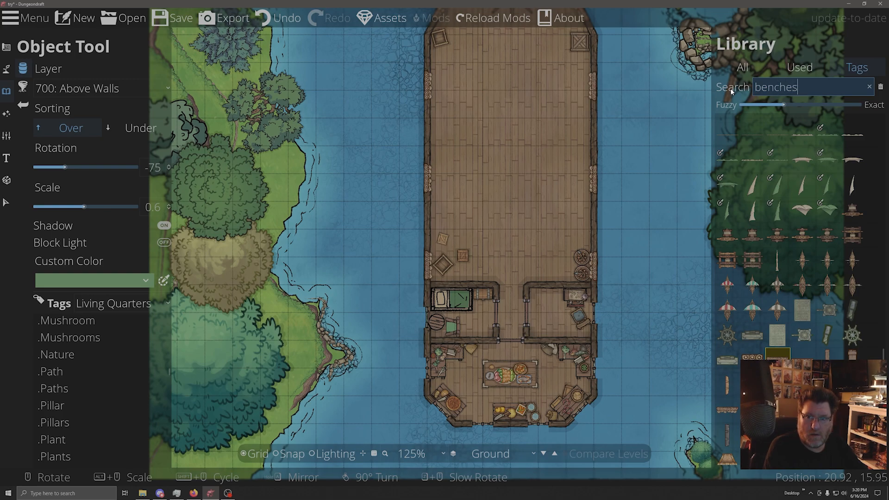
mouse_move(804, 201)
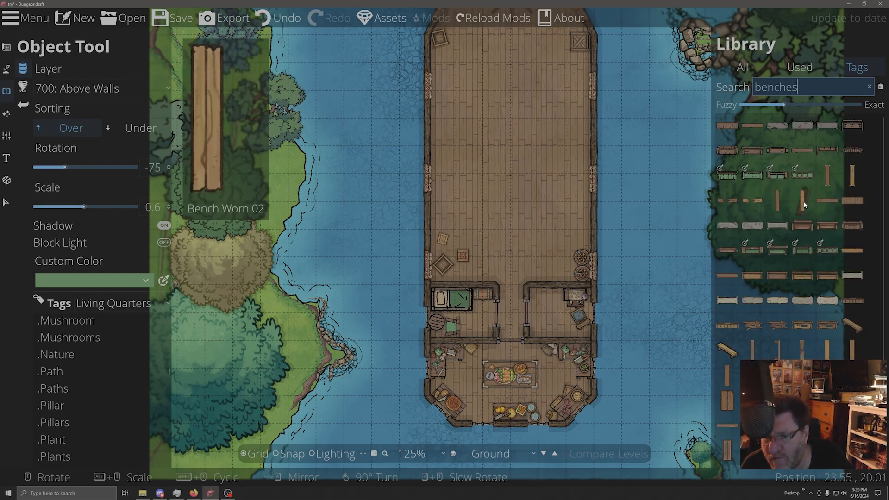
left_click(778, 202)
scroll(492, 226, "up", 1)
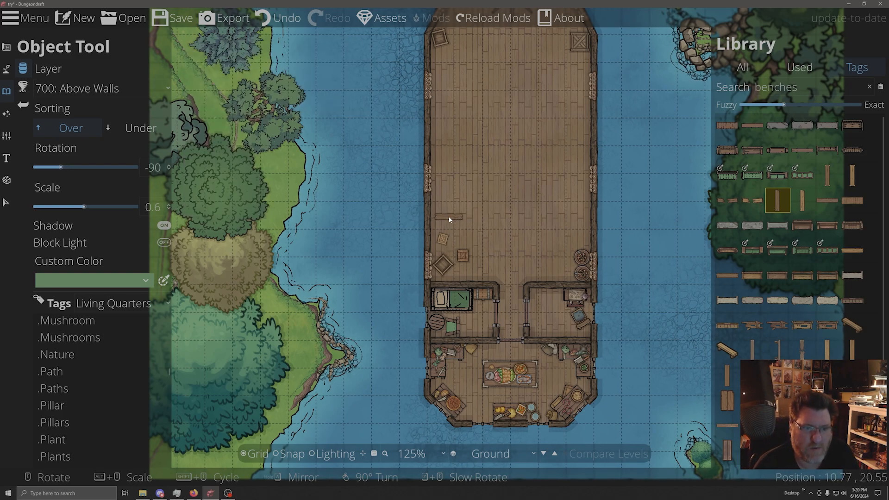
scroll(448, 215, "up", 2)
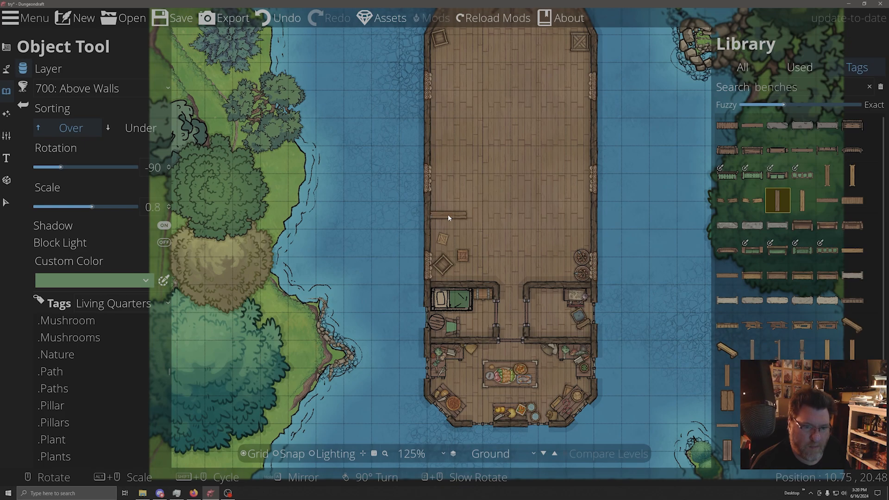
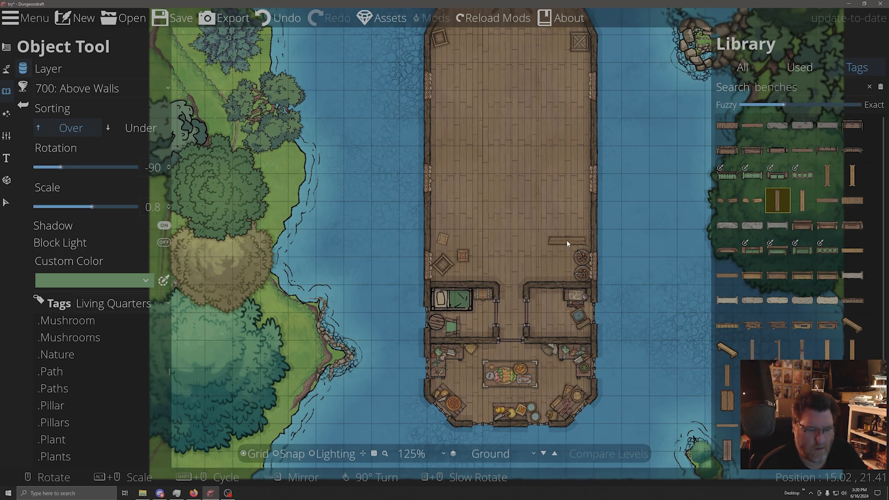
- Turn on snapping and place seven plank benches one grid square apart along each side of the main deck
left_click(290, 454)
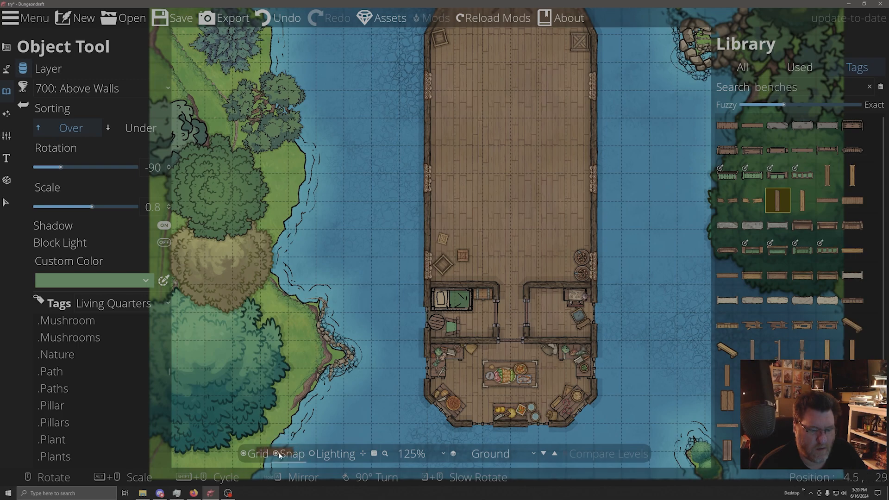
left_click(568, 232)
left_click(566, 202)
left_click(565, 173)
left_click(563, 149)
left_click(563, 119)
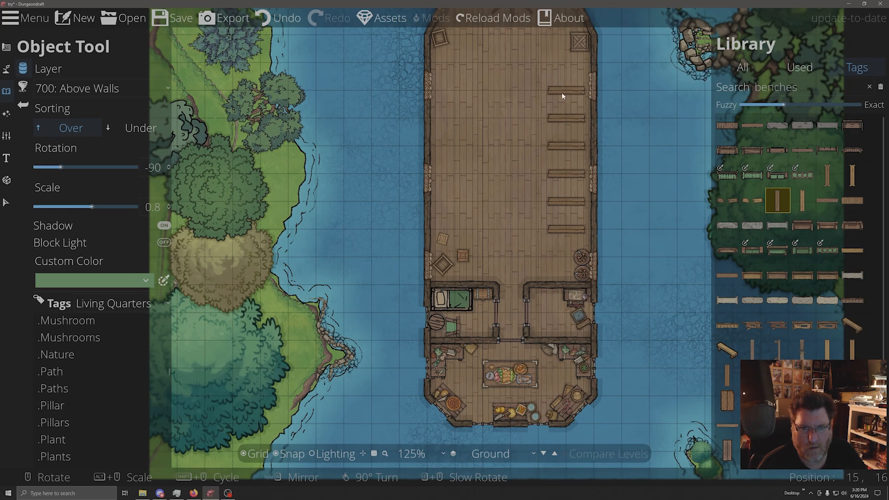
left_click(563, 95)
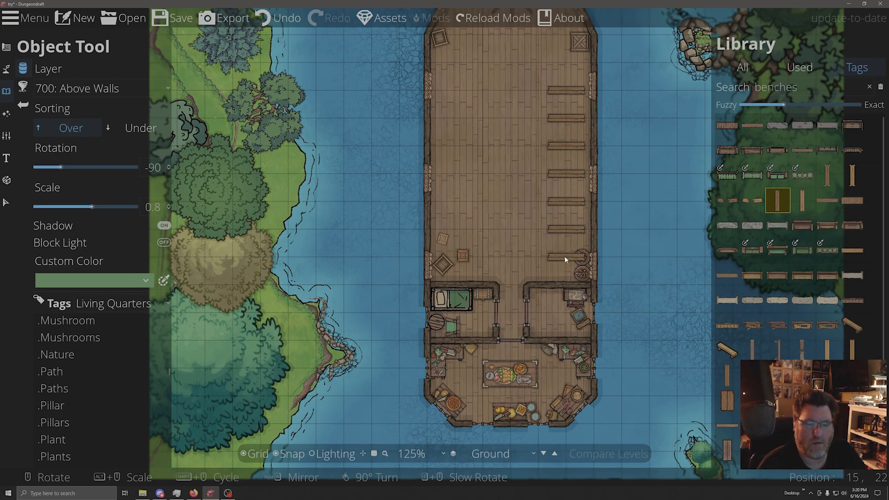
left_click(565, 256)
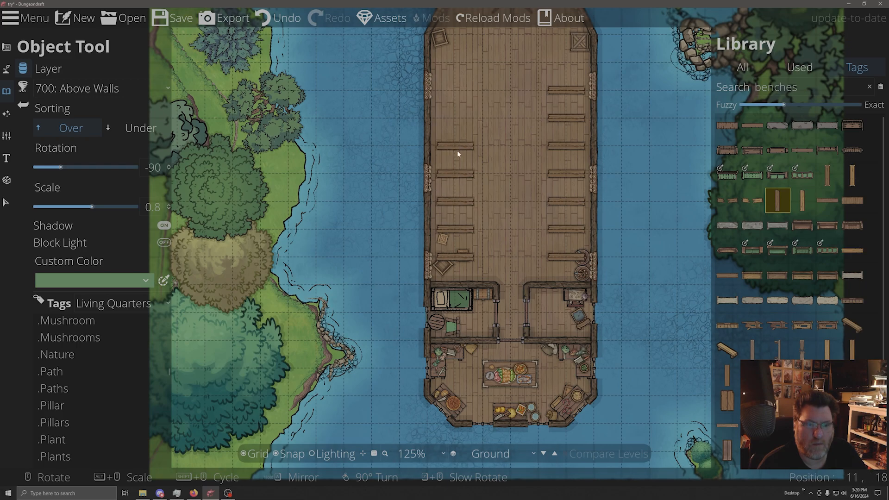
left_click(455, 95)
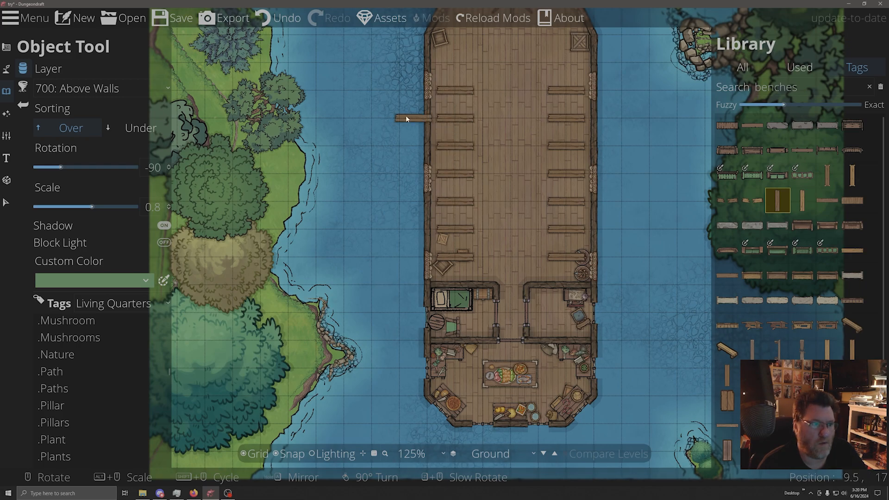
- Turn off snapping and fit the large crate, slightly rotated, into the corner between the rearmost port bench and the cabin wall
left_click(6, 202)
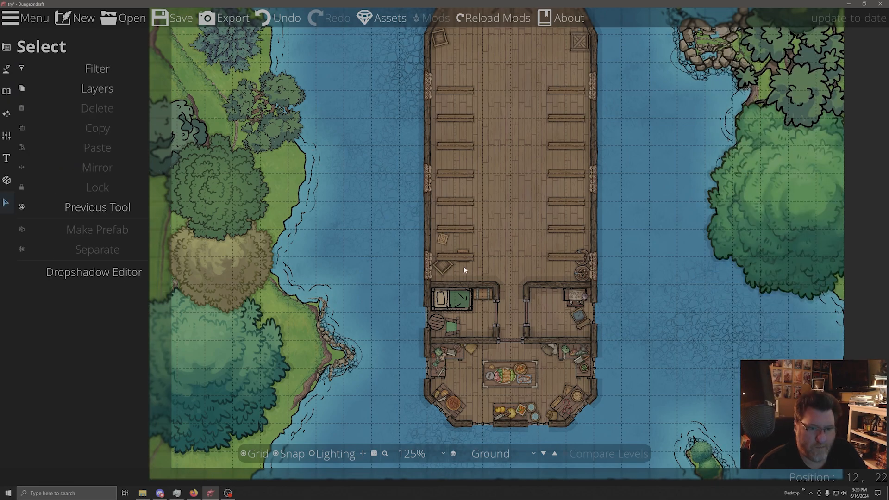
left_click(450, 271)
mouse_move(450, 271)
left_mouse_down()
mouse_move(461, 275)
mouse_move(441, 274)
left_mouse_up()
scroll(441, 269, "down", 4)
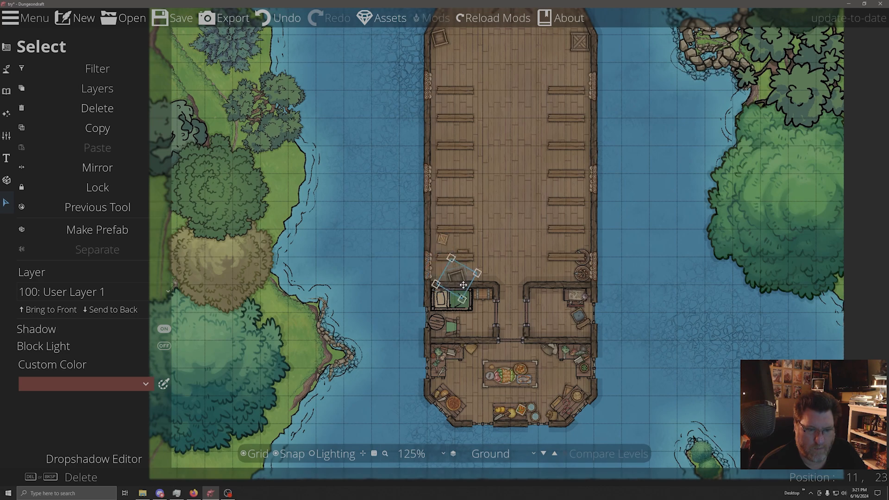
left_click(279, 454)
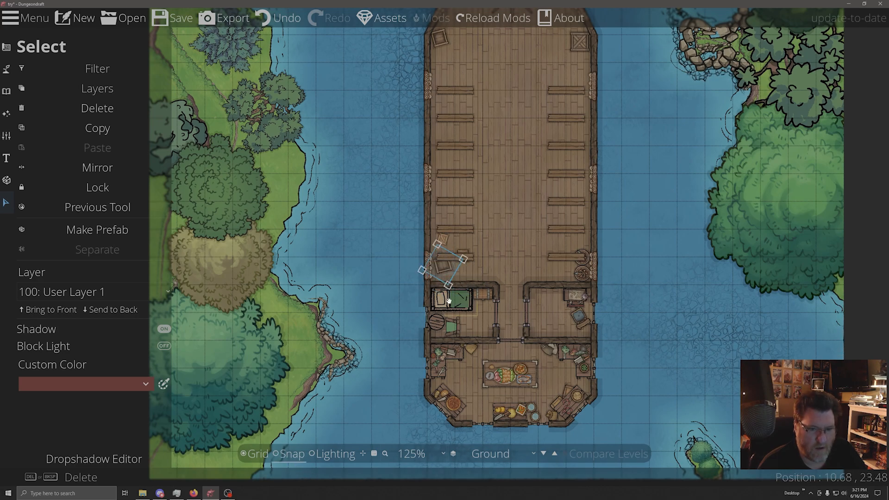
left_click_drag(440, 264, 450, 245)
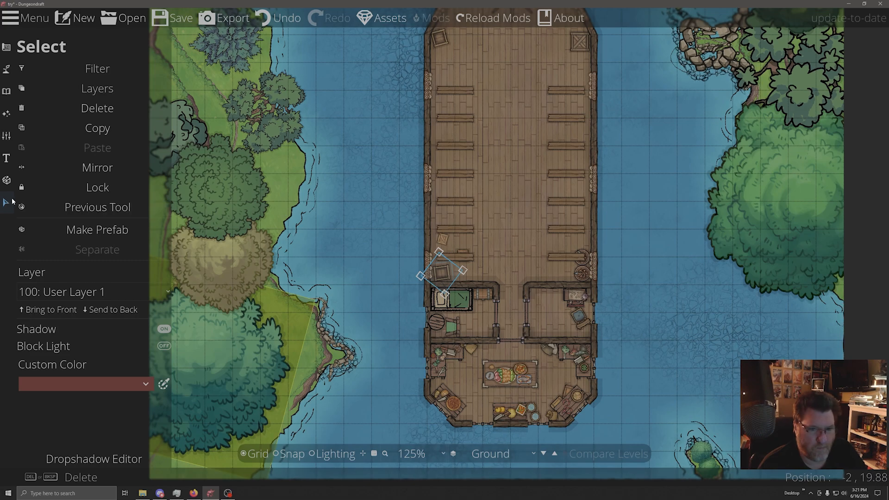
- Adjust the small crate between the two rearmost port benches and undo the last change
left_click(476, 264)
left_click(442, 240)
mouse_move(442, 240)
left_mouse_down()
mouse_move(457, 255)
mouse_move(444, 235)
left_mouse_up()
key("ctrl+z")
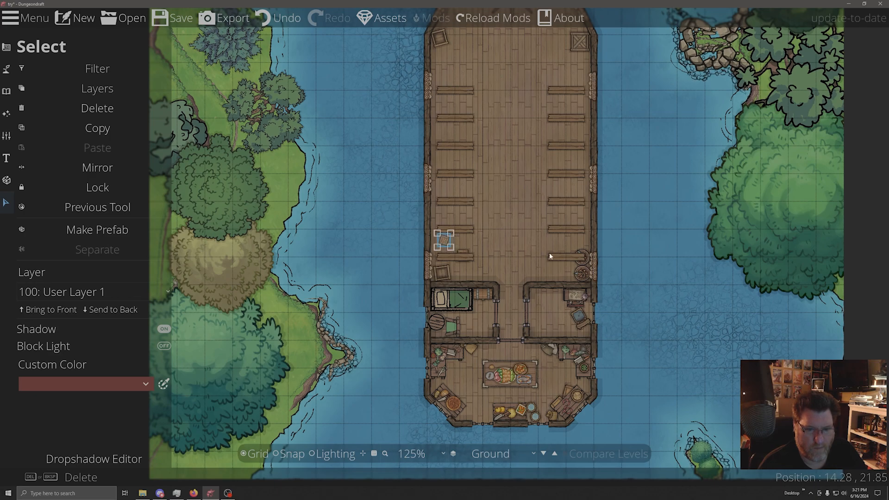
- Move the barrel off the rearmost starboard bench to sit beside the other barrel against the cabin wall
left_click(696, 252)
left_click(581, 257)
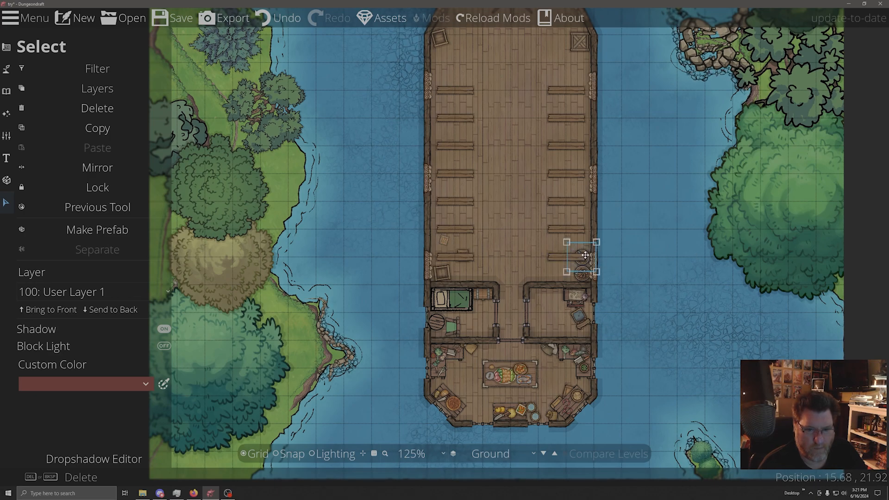
left_click_drag(585, 255, 554, 254)
left_click_drag(568, 268, 569, 272)
- Move the two small crates away from the rearmost port benches to beside the large crate at the cabin wall
left_click(441, 240)
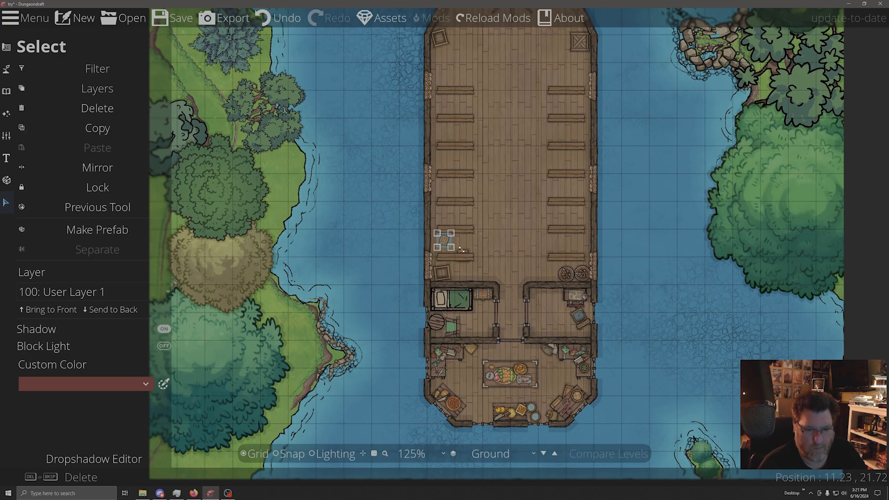
mouse_move(465, 254)
left_mouse_down()
mouse_move(476, 248)
mouse_move(467, 252)
left_mouse_up()
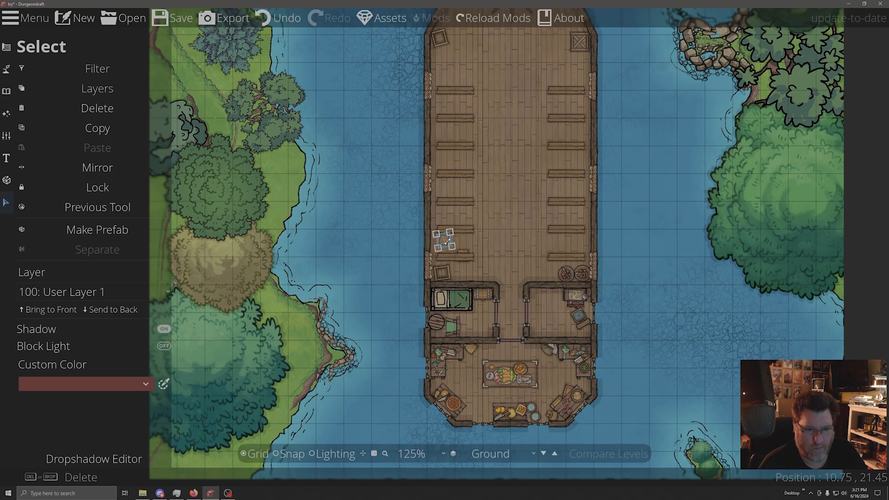
left_click(439, 241)
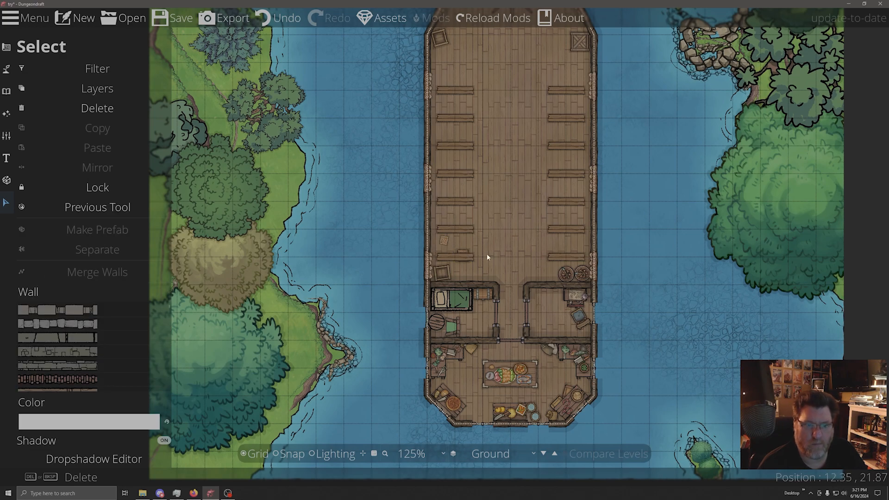
left_click(441, 239)
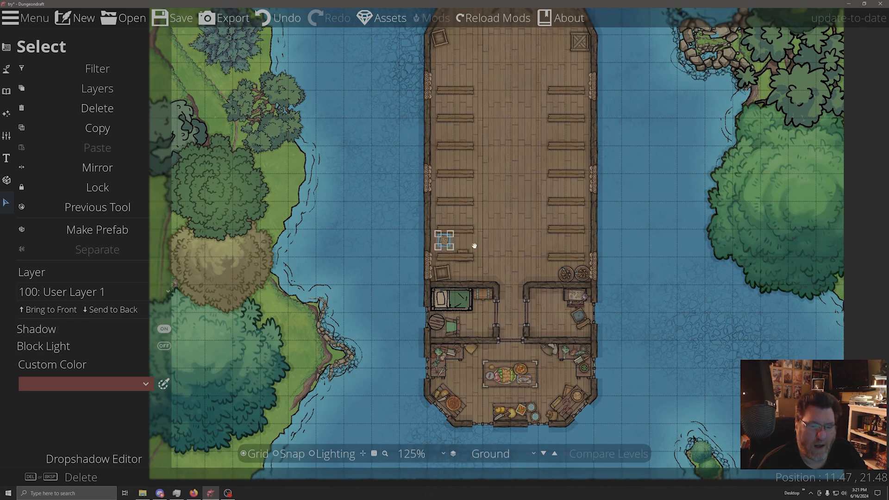
left_click(616, 252)
left_click_drag(446, 240, 491, 243)
right_click(458, 278)
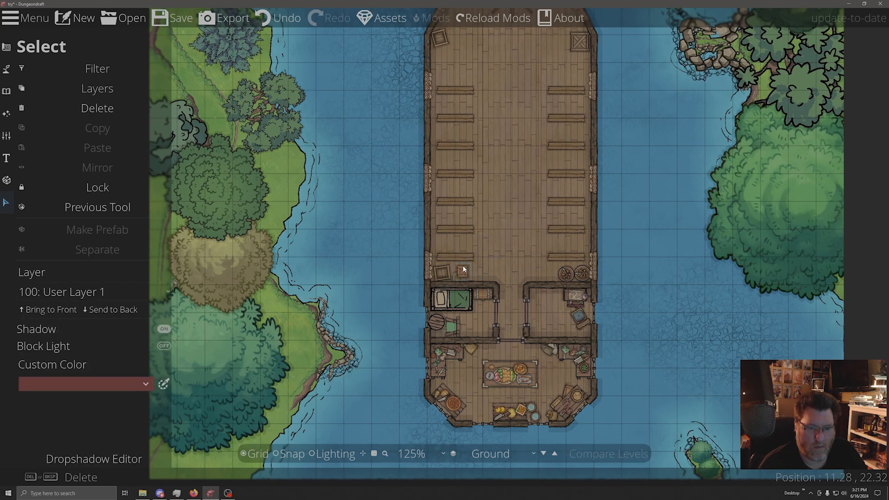
right_click(471, 273)
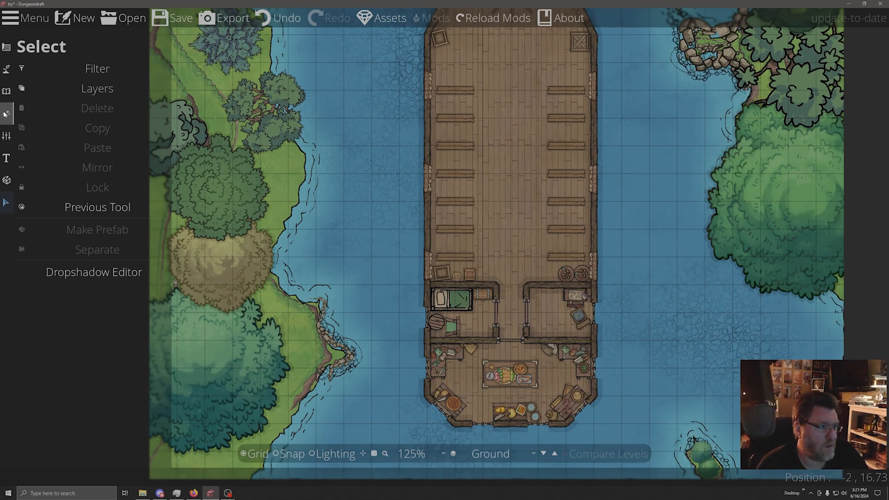
- Search the full object library for "oar" and choose Oar 02 for placement
left_click(6, 90)
left_click(27, 69)
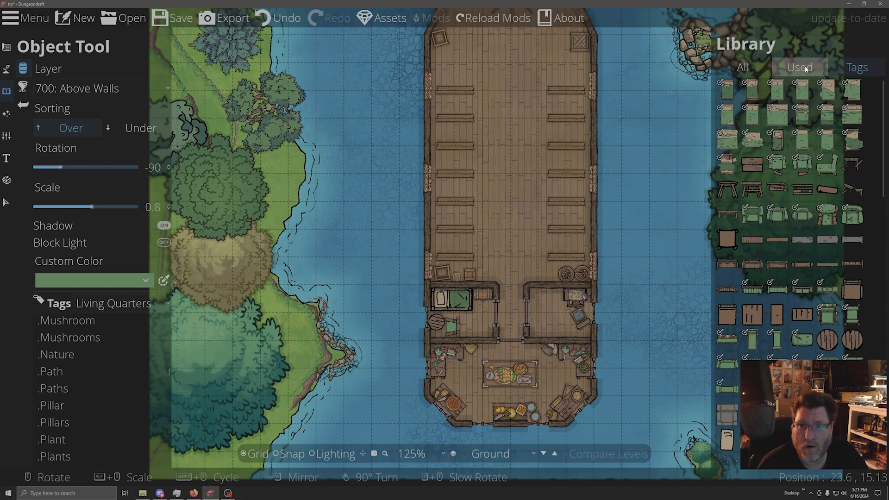
left_click_drag(799, 88, 720, 91)
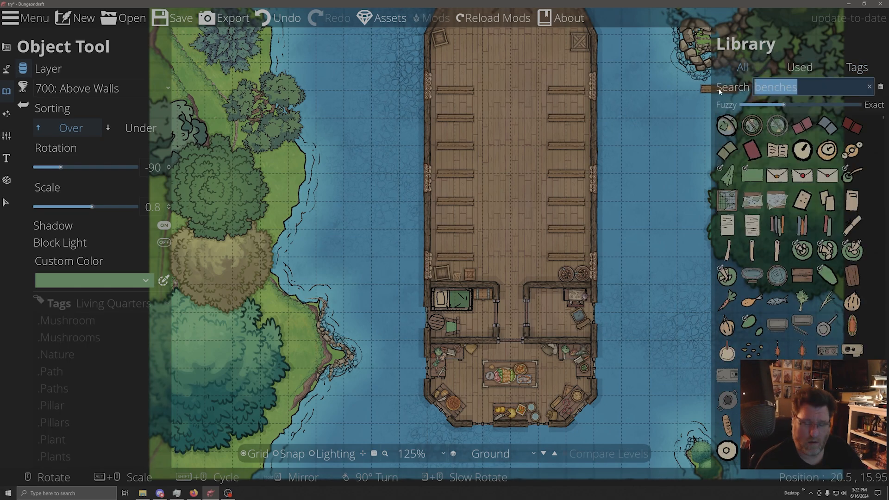
type("oar")
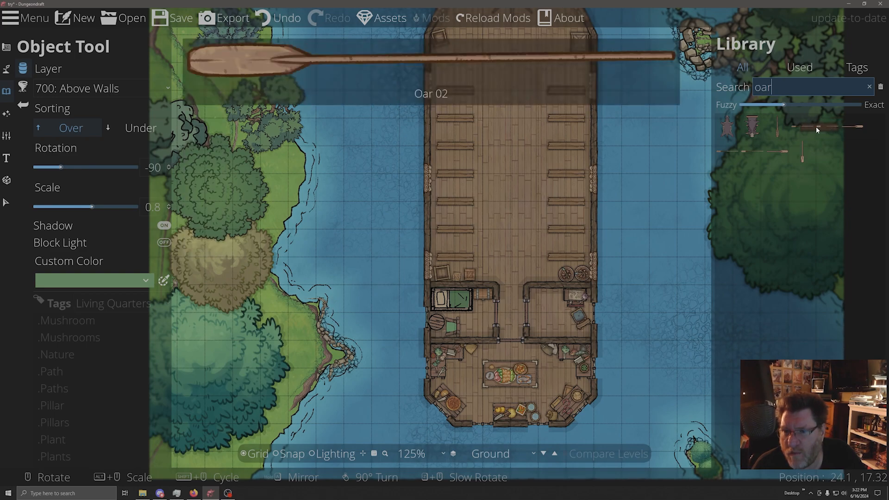
left_click(827, 126)
- Turn the oar to rotation -180 and set it to sort under on layer 100: User Layer 1
scroll(623, 188, "up", 5)
scroll(625, 188, "up", 8)
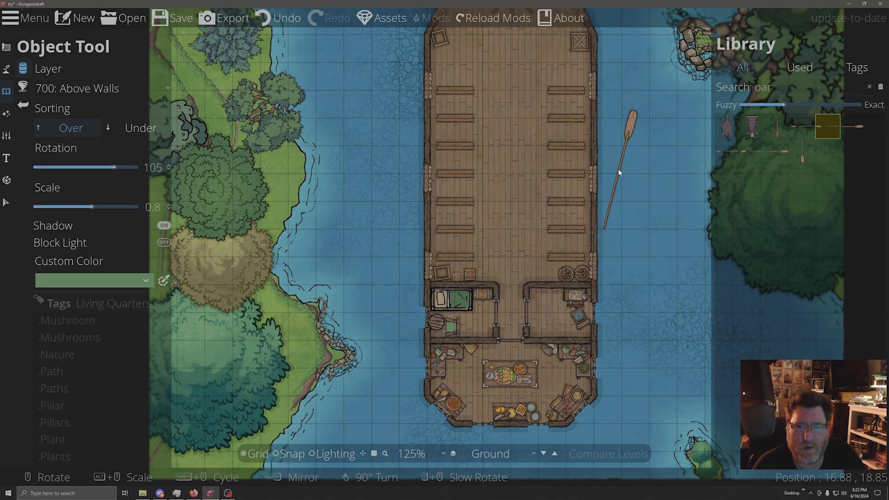
scroll(623, 184, "up", 1)
scroll(624, 194, "up", 5)
scroll(624, 231, "down", 1)
left_click(118, 129)
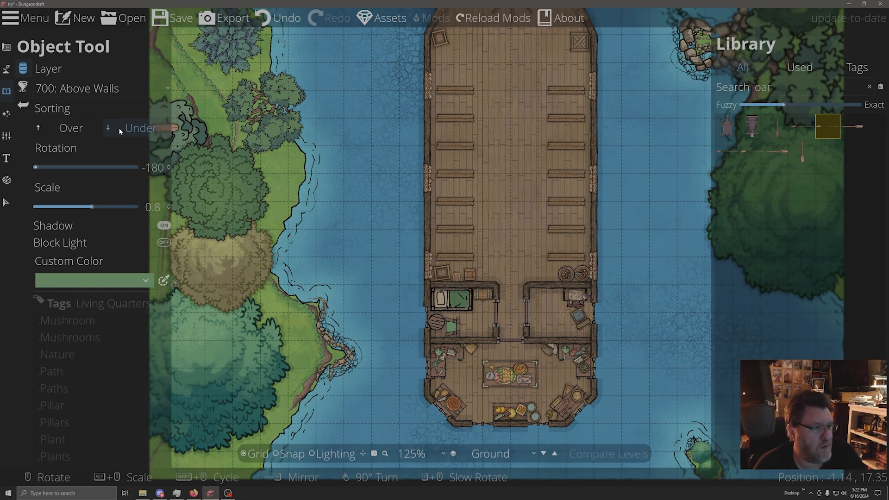
left_click(68, 90)
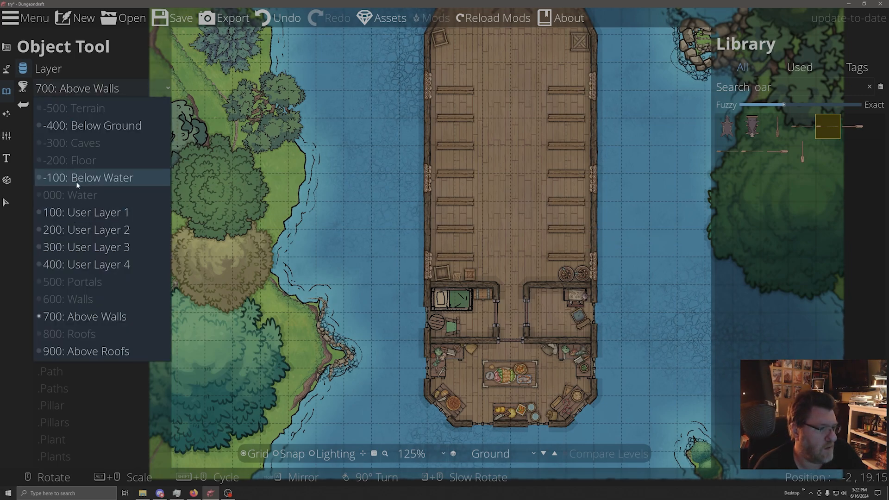
left_click(83, 212)
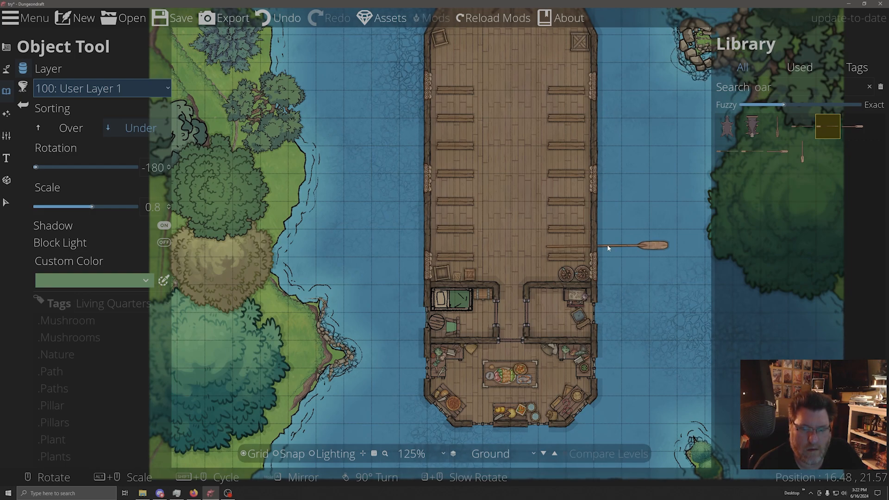
- Place seven oars at rotation 165 along the starboard side, one for each bench with the blades over the water
scroll(607, 245, "up", 2)
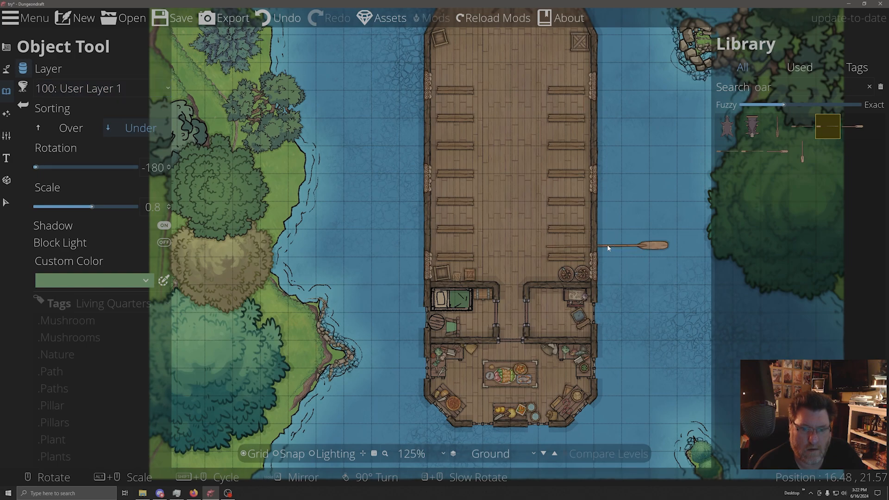
left_click(606, 234)
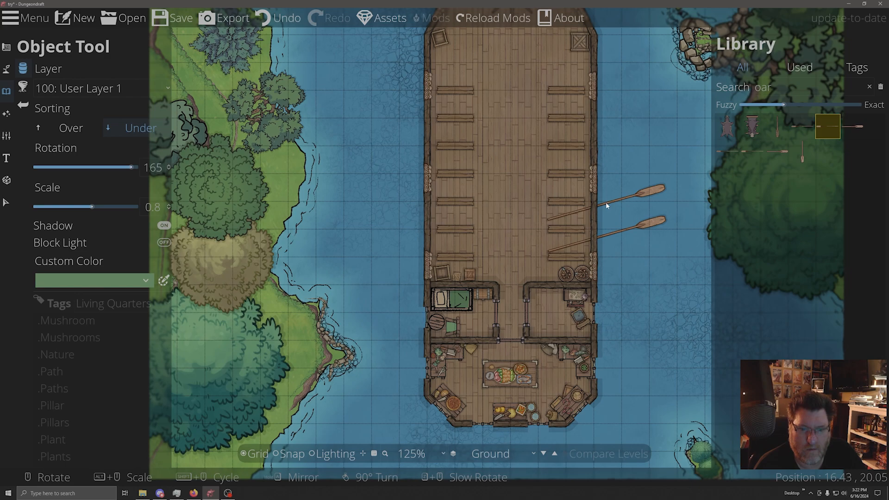
left_click(606, 203)
left_click(604, 176)
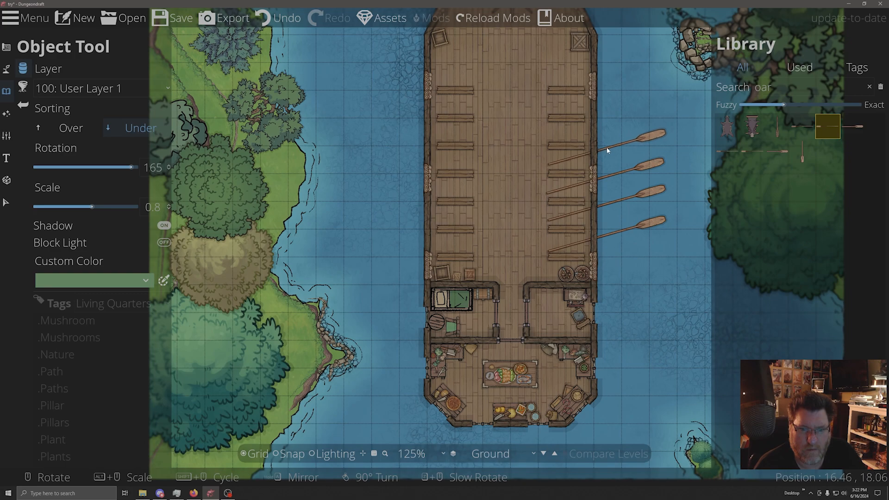
left_click(607, 150)
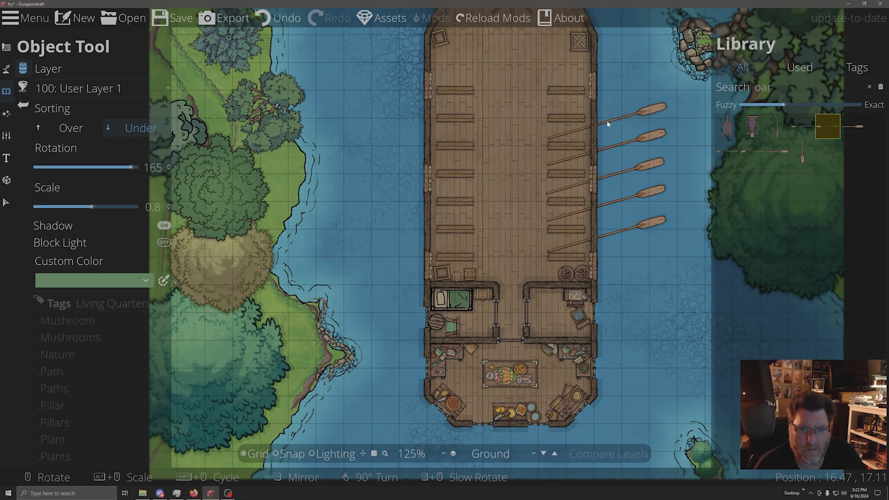
left_click(607, 121)
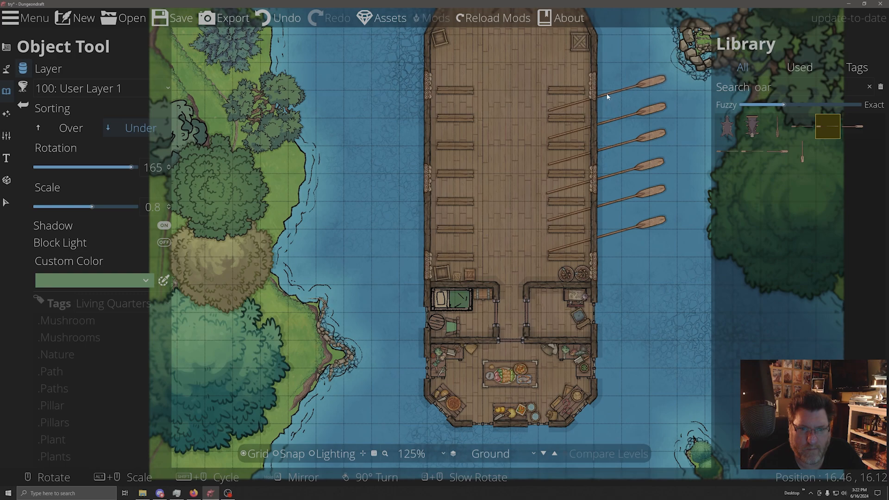
left_click(607, 93)
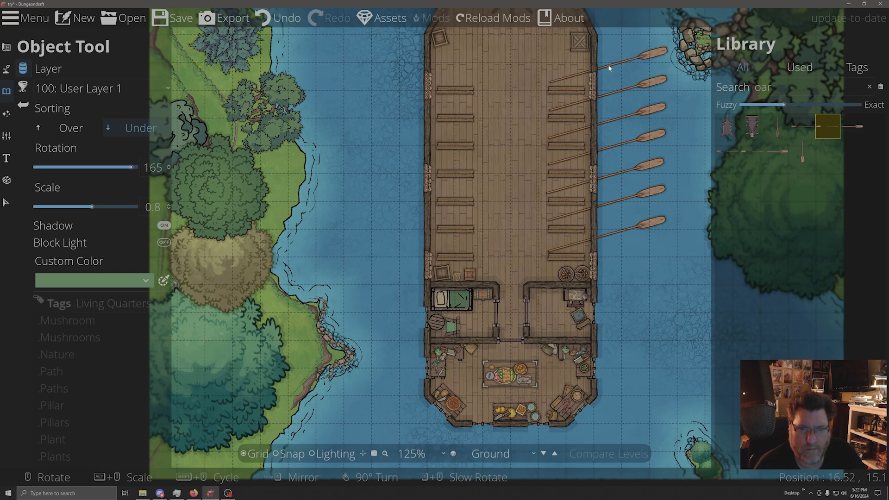
left_click(607, 68)
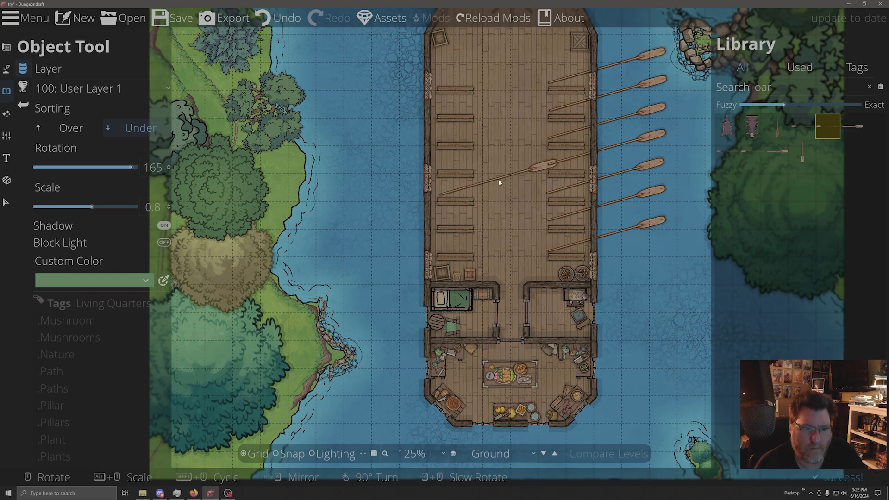
- Place seven oars at rotation 15 along the port side, mirroring the starboard row
scroll(468, 207, "down", 10)
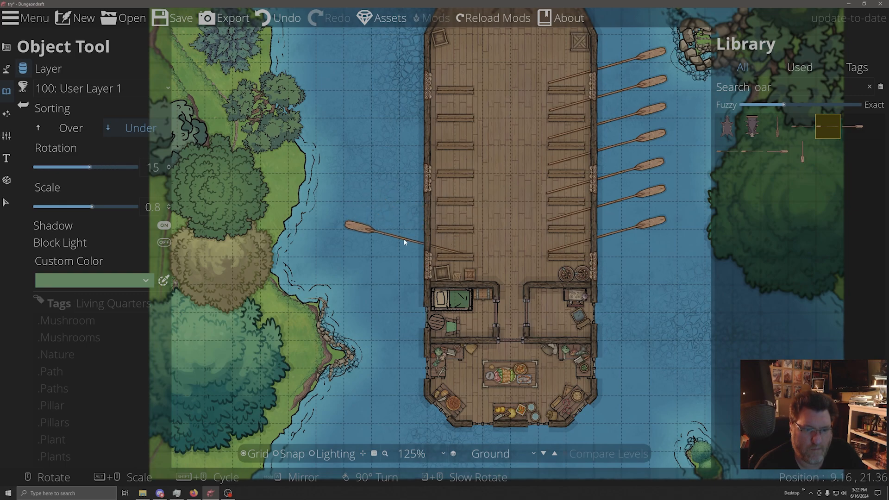
left_click(412, 235)
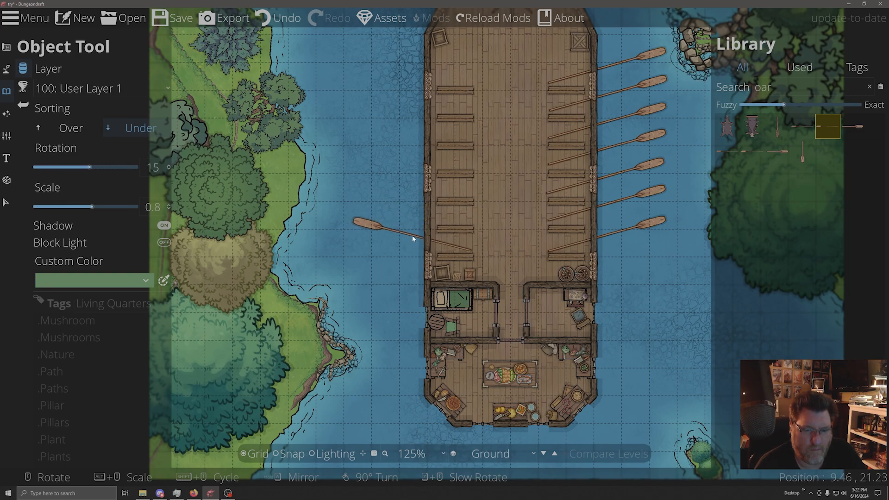
left_click(415, 207)
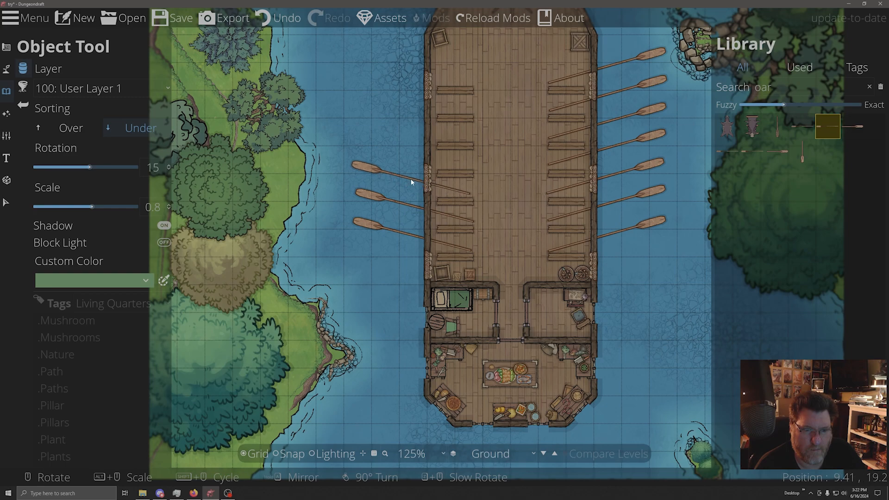
left_click(411, 178)
left_click(414, 156)
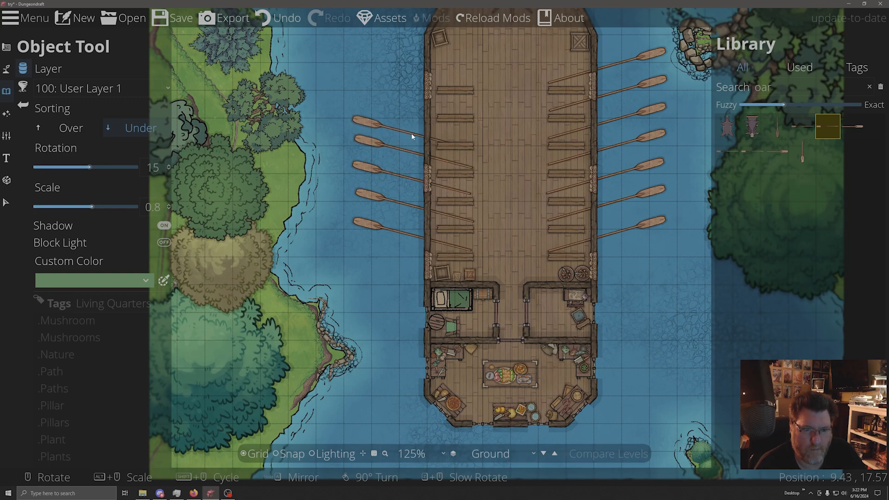
left_click(412, 126)
left_click(412, 95)
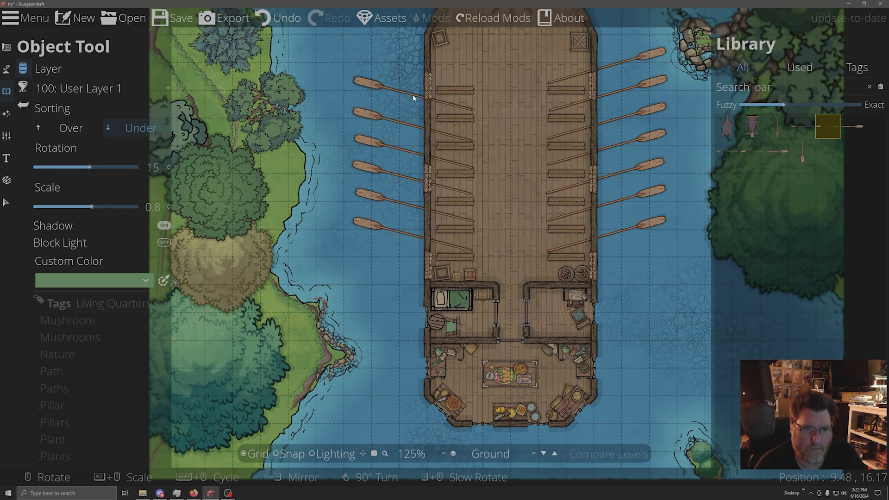
left_click(414, 69)
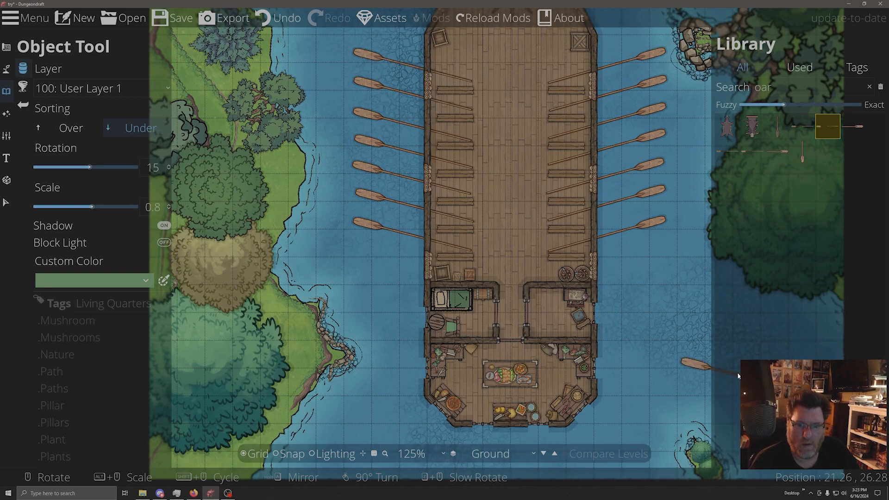
- Search the object library for "anchor" and choose the anchor hanging from a wooden beam
left_click_drag(686, 322, 667, 462)
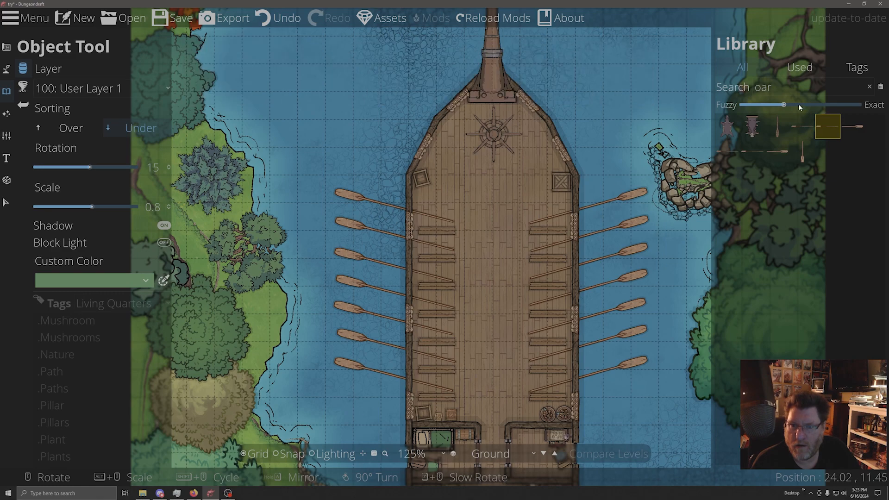
left_click_drag(782, 87, 651, 89)
type("anchor")
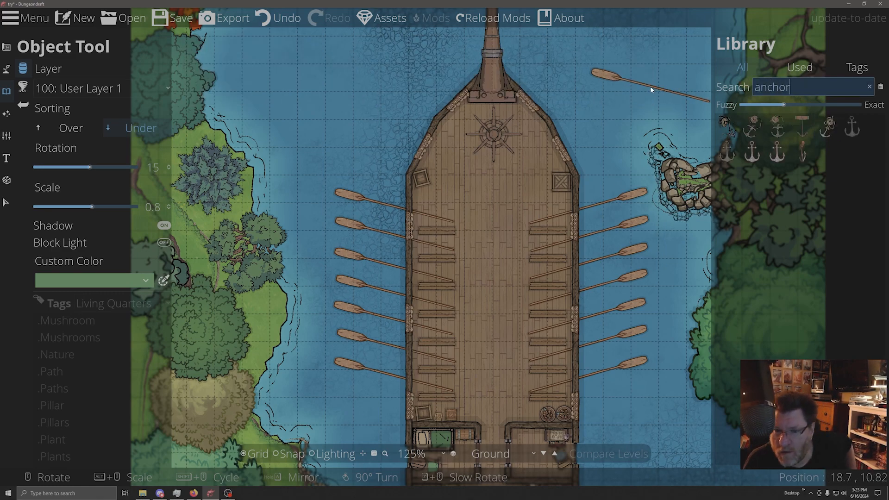
left_click(802, 151)
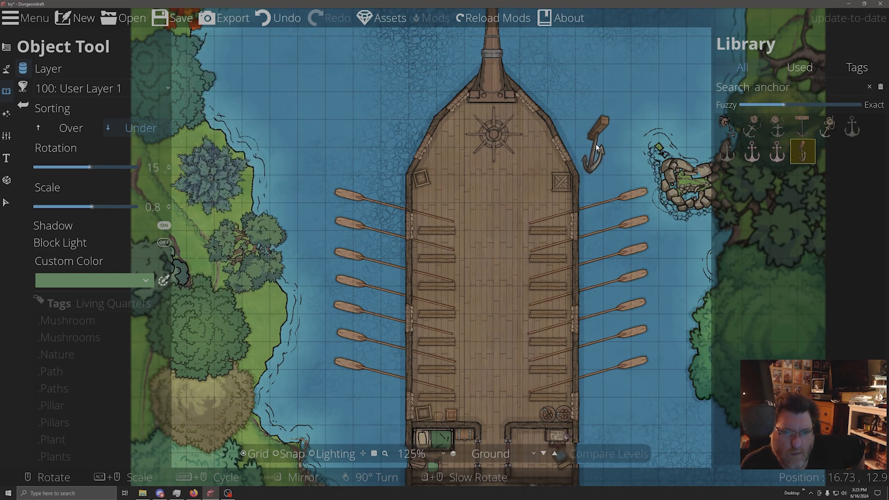
- Set the anchor to rotation -30 and scale 0.6, try it against the starboard bow, and undo the placement
scroll(572, 140, "down", 3)
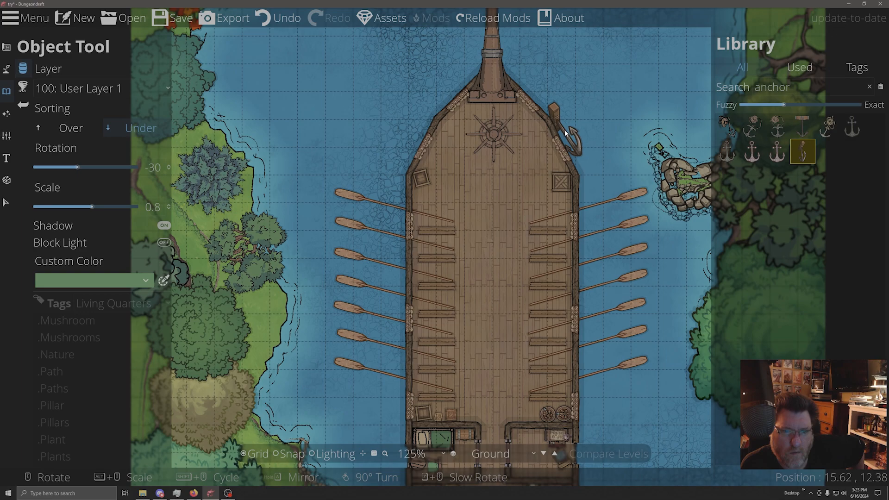
left_click(576, 133)
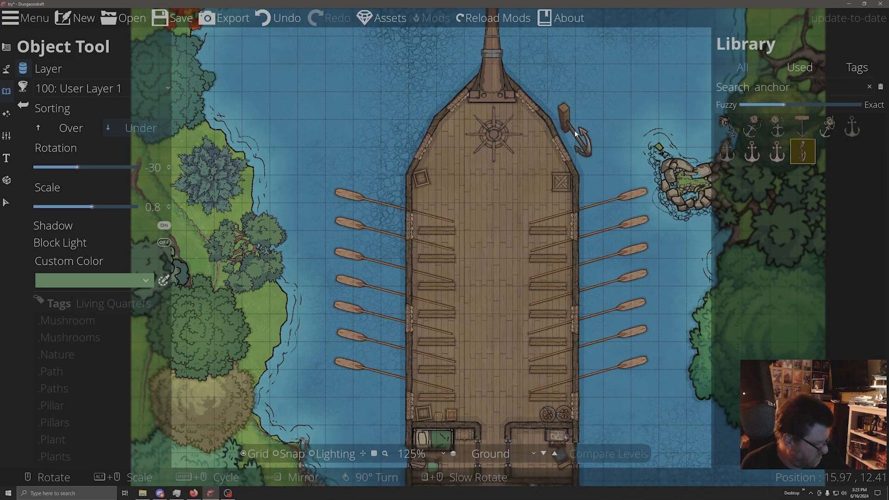
scroll(567, 128, "down", 2)
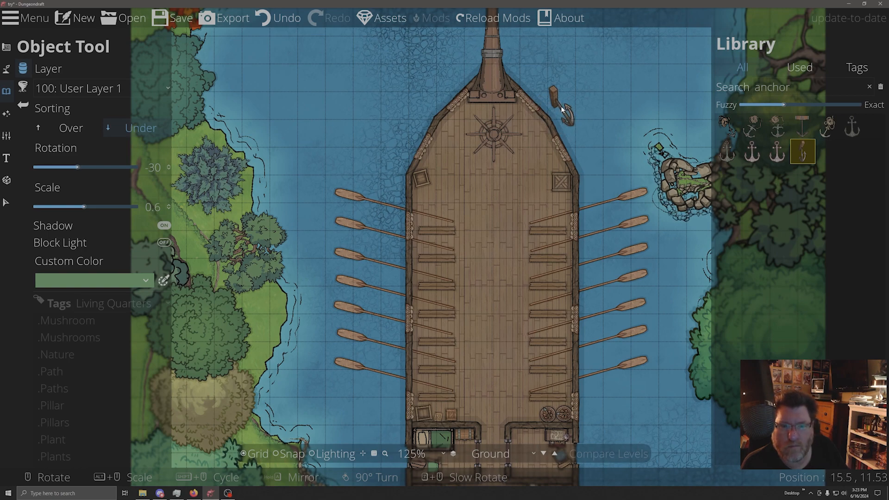
left_click(556, 114)
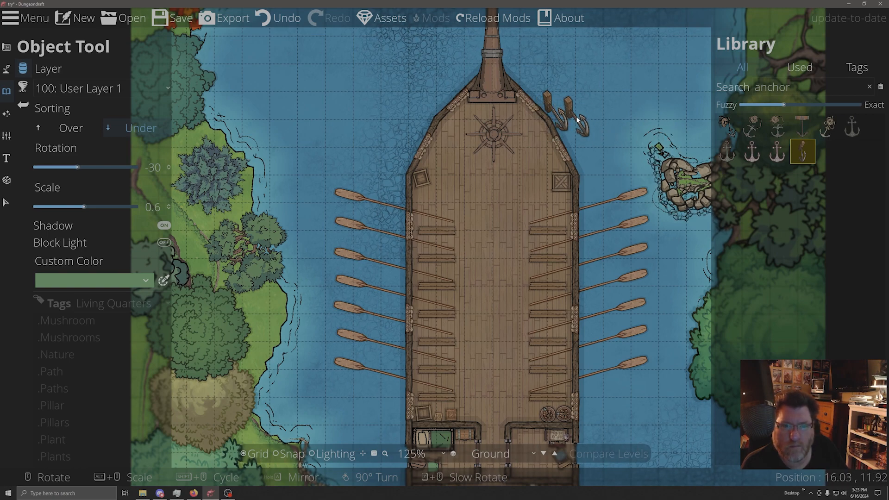
left_click(274, 21)
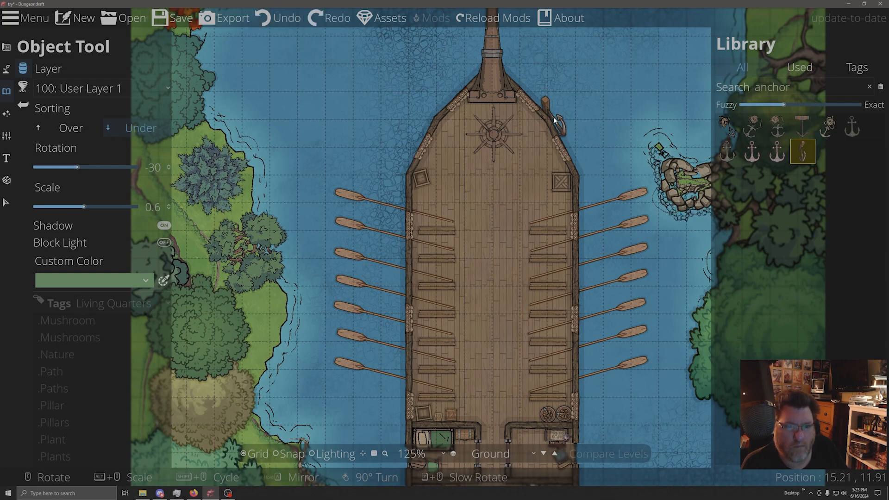
- Place the beam-hung anchor against the outside of the starboard bow at rotation -30 and scale 0.6
left_click(553, 121)
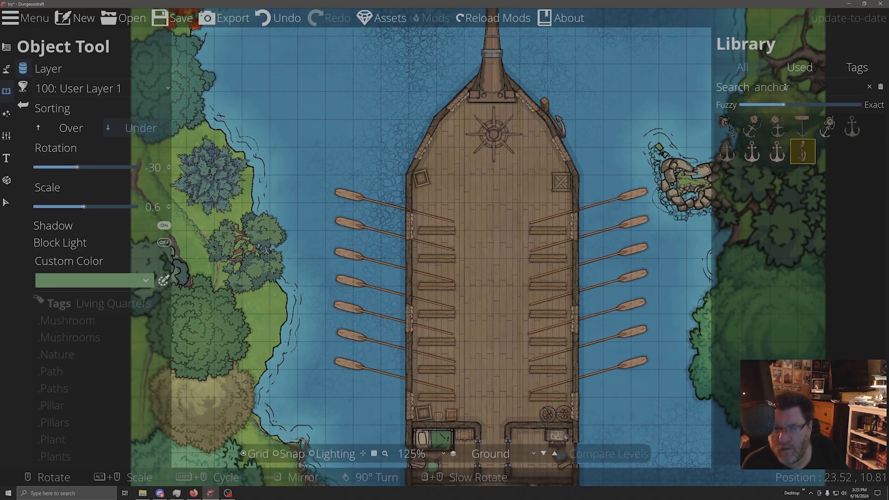
- Search the object library for "rope" and fit a rope coil under the capstan at the bow at scale 1.4
left_click(803, 87)
mouse_move(796, 149)
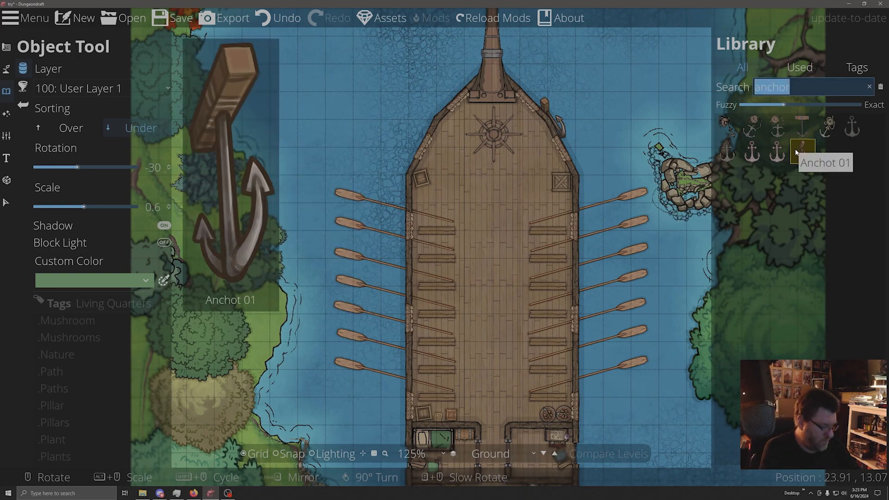
type("rope")
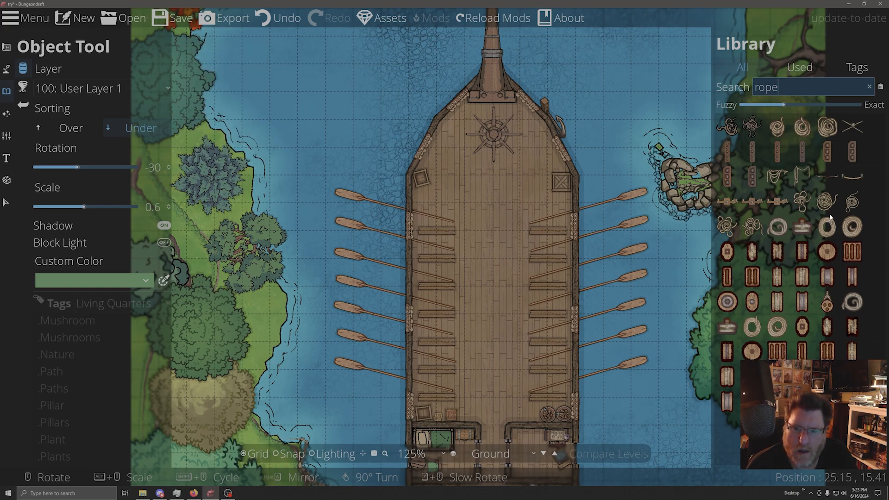
mouse_move(833, 236)
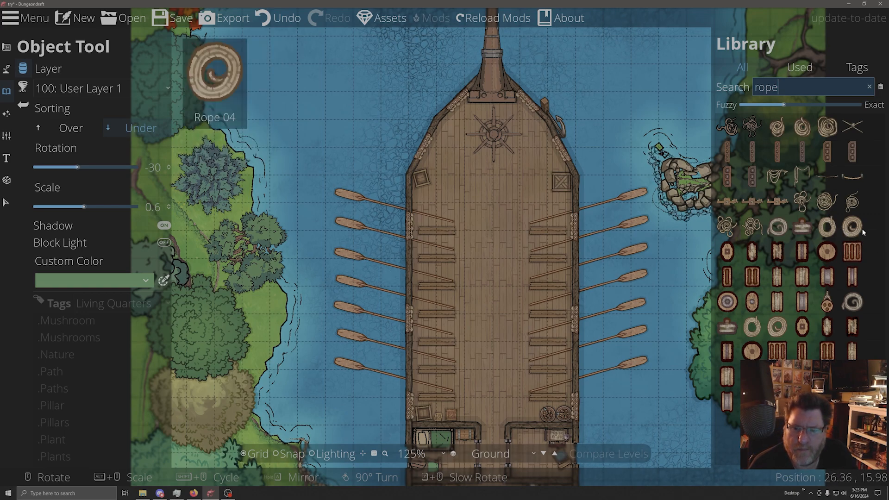
left_click(852, 226)
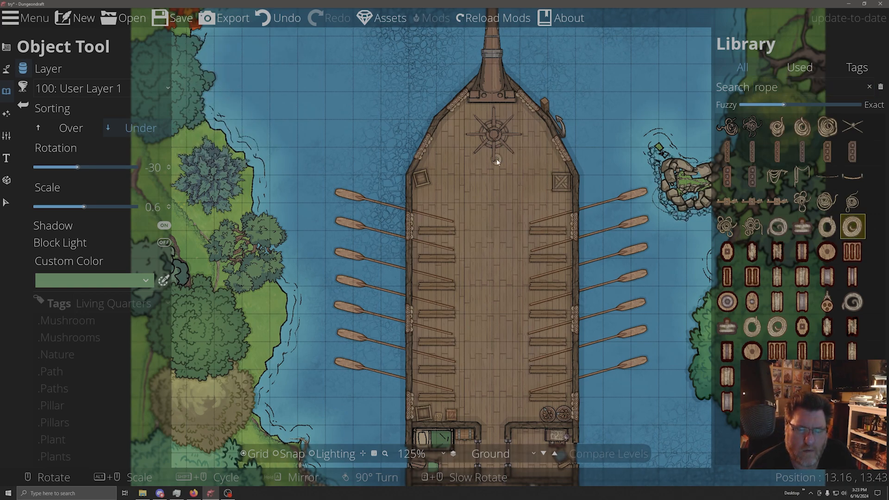
scroll(498, 157, "down", 2)
scroll(499, 154, "up", 8)
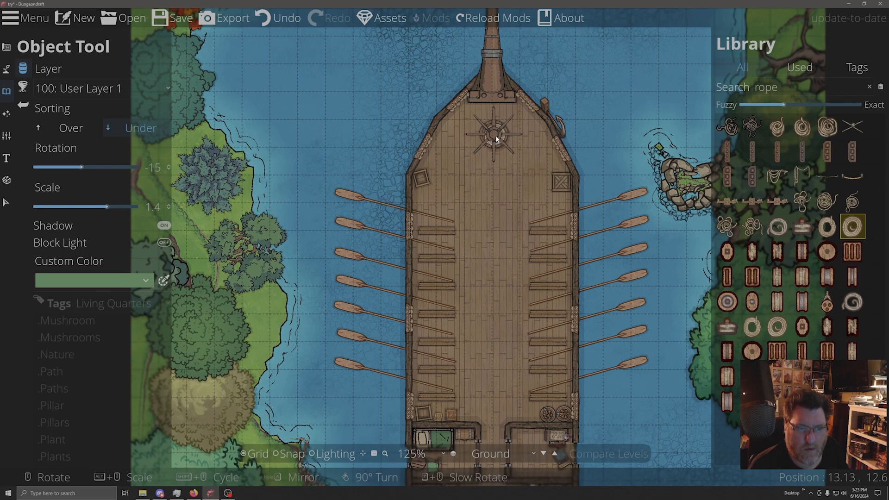
scroll(496, 138, "up", 2, "shift")
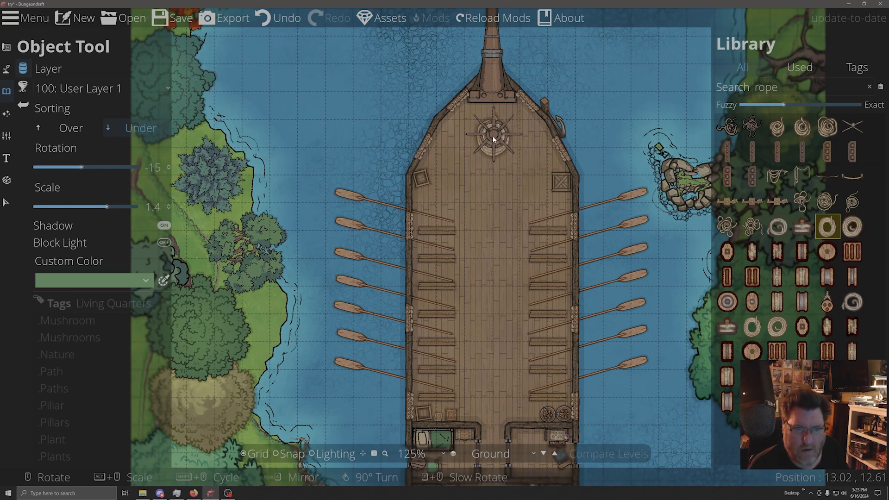
scroll(494, 138, "down", 3)
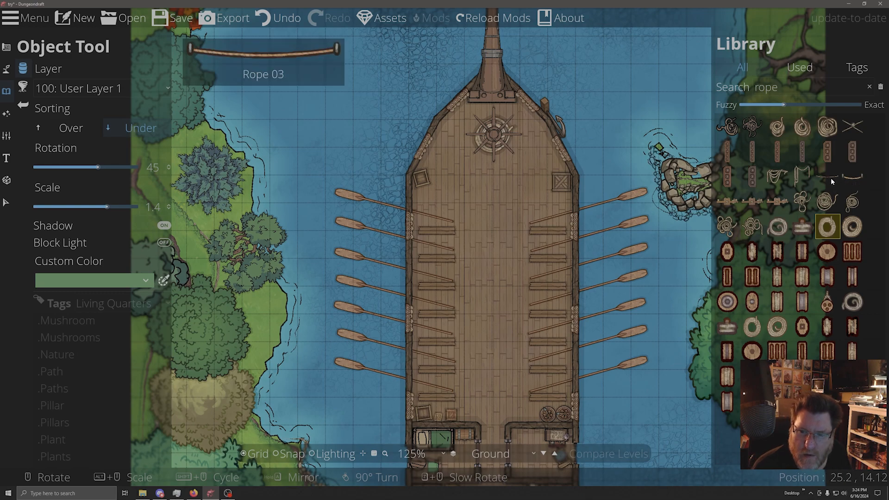
- Try the curved, straight and knotted rope pieces as the line between the capstan and the anchor
left_click(854, 180)
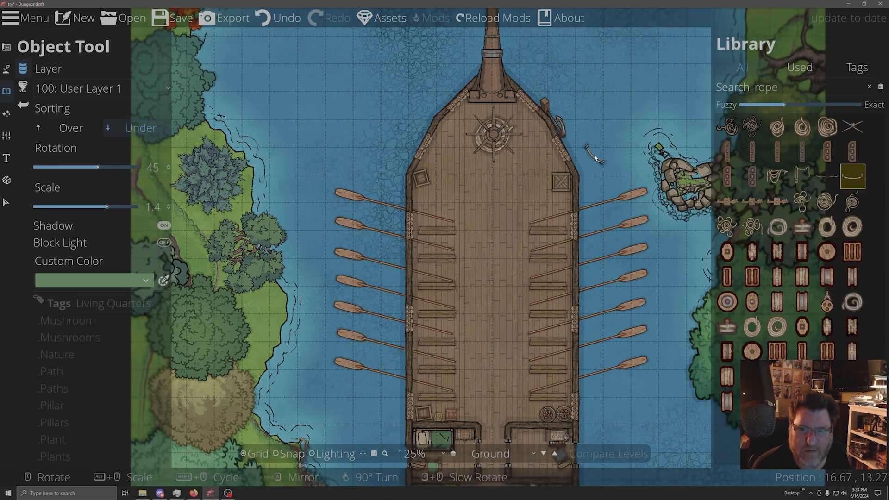
left_click(827, 176)
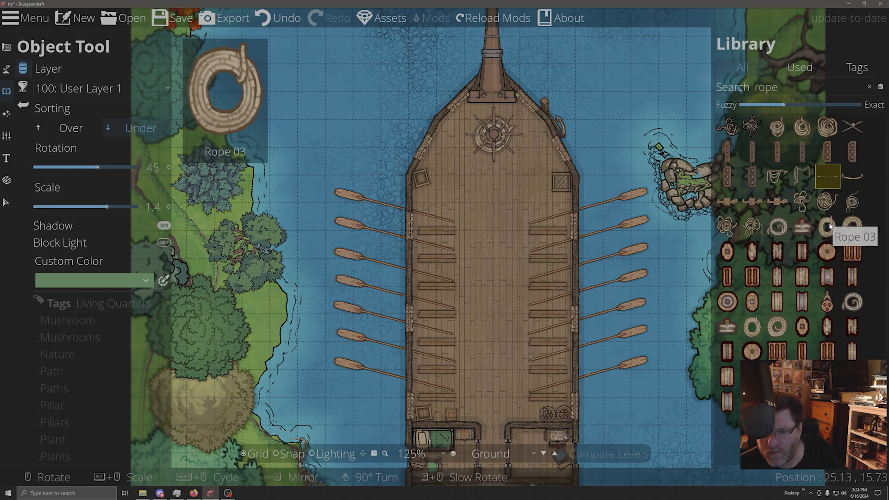
left_click(802, 201)
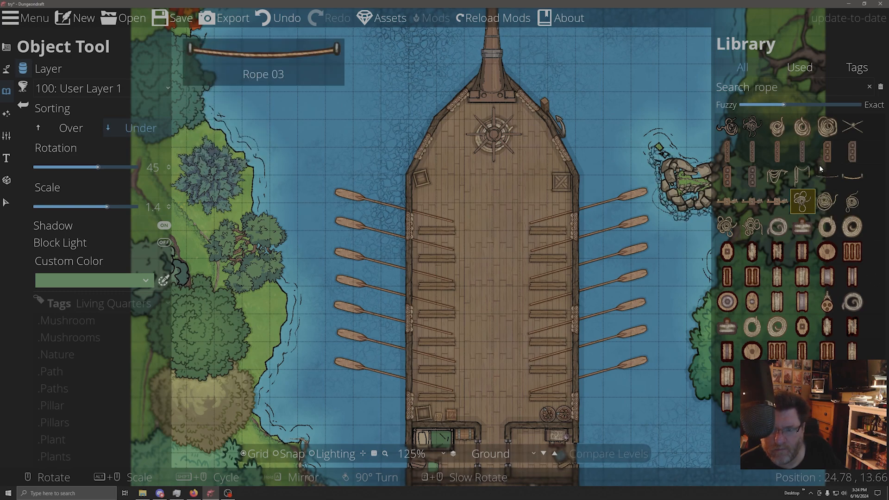
left_click(827, 177)
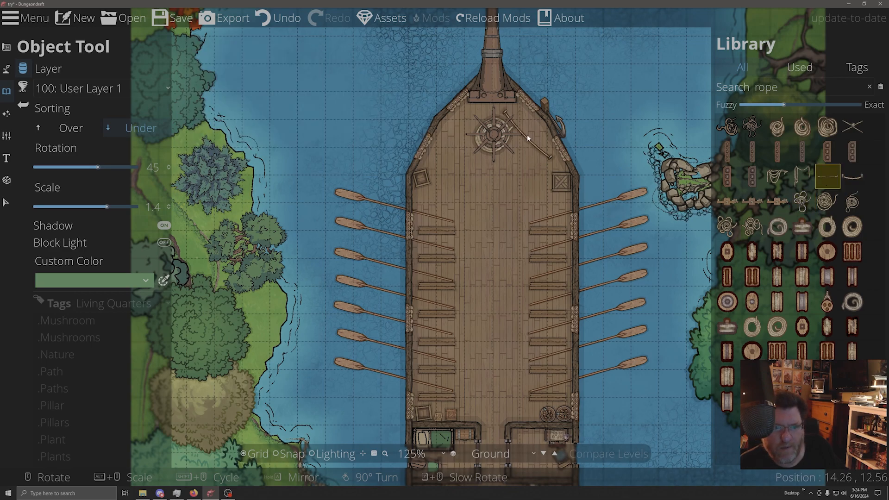
scroll(529, 128, "down", 3)
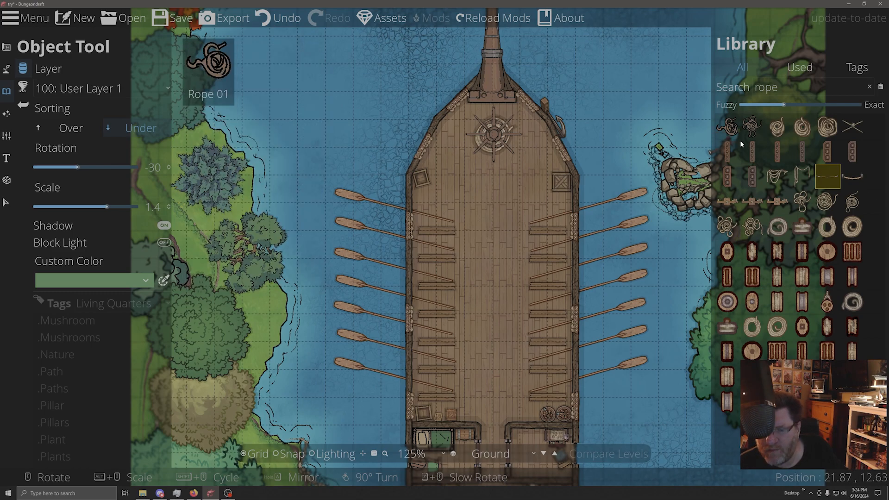
mouse_move(822, 210)
- Lay the curved rope from the capstan to the anchor beam at rotation 150 and scale 2.5, sorted over other objects
left_click(849, 177)
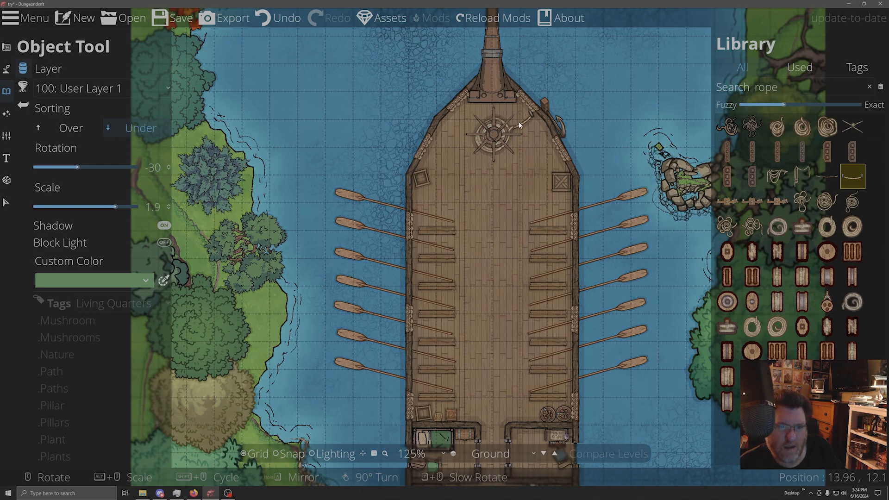
scroll(524, 121, "up", 3)
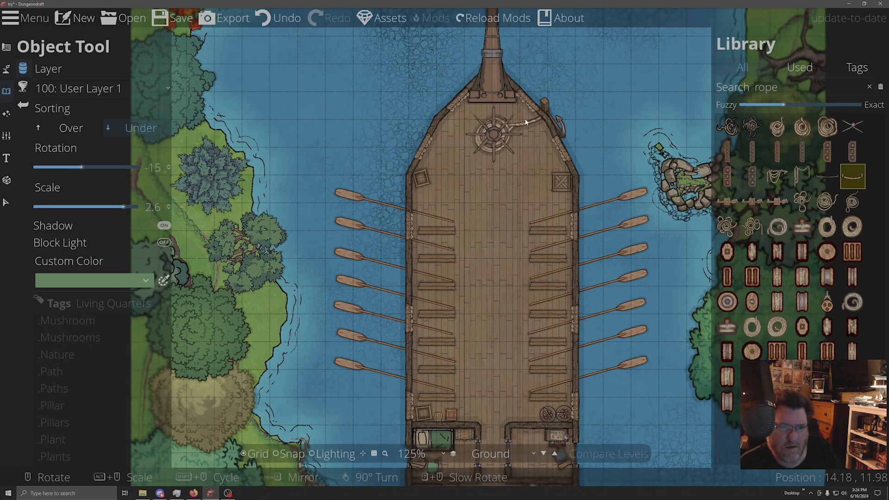
scroll(525, 123, "down", 12)
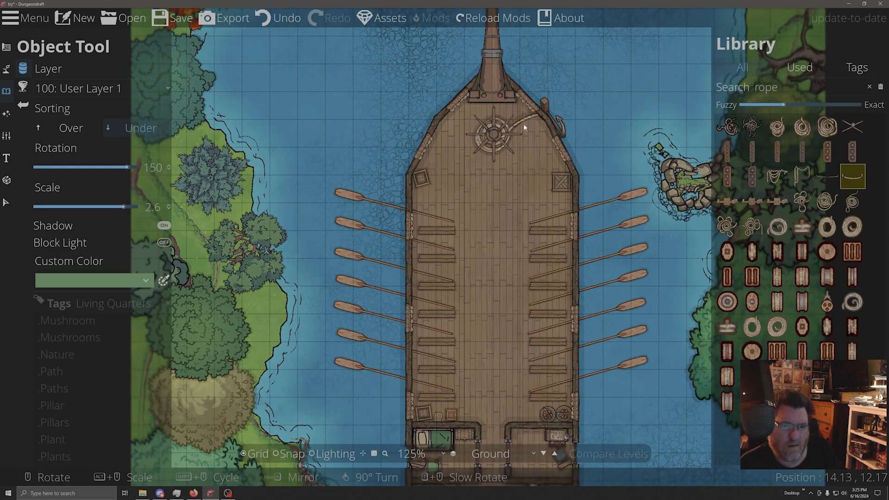
left_click(59, 129)
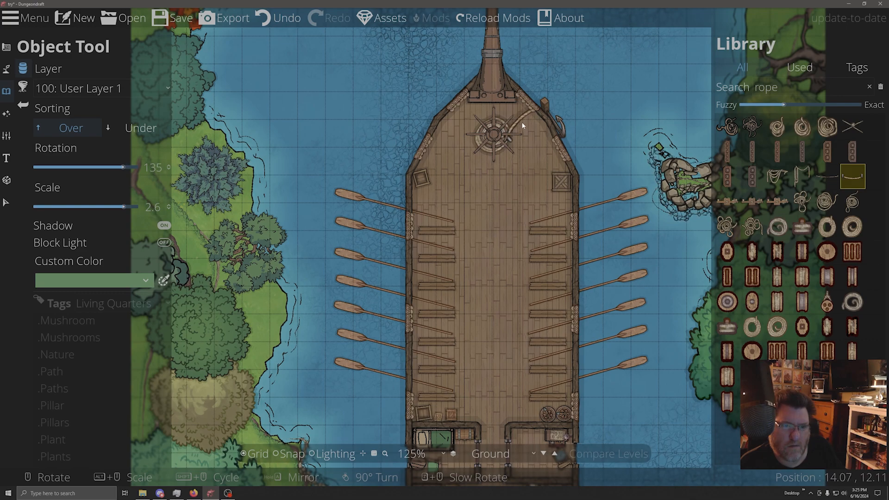
scroll(522, 125, "down", 1)
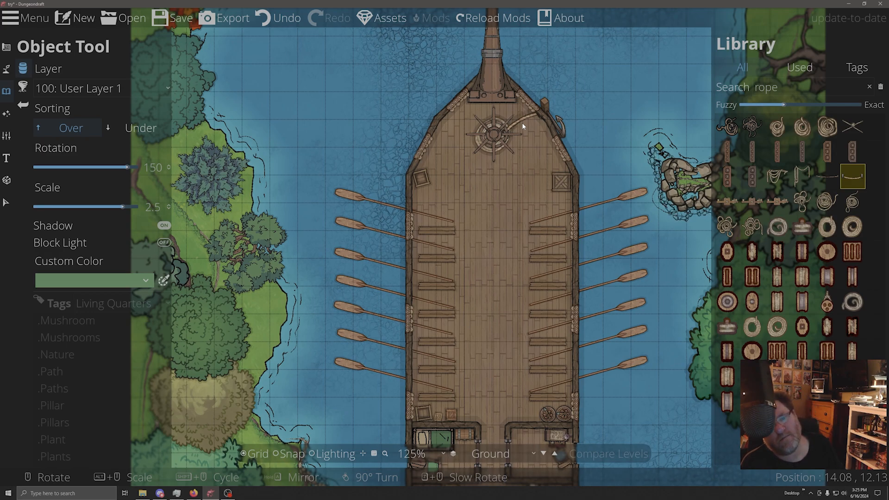
- Search the object library for "mast" and choose a round mast held in a wooden beam frame
mouse_move(828, 349)
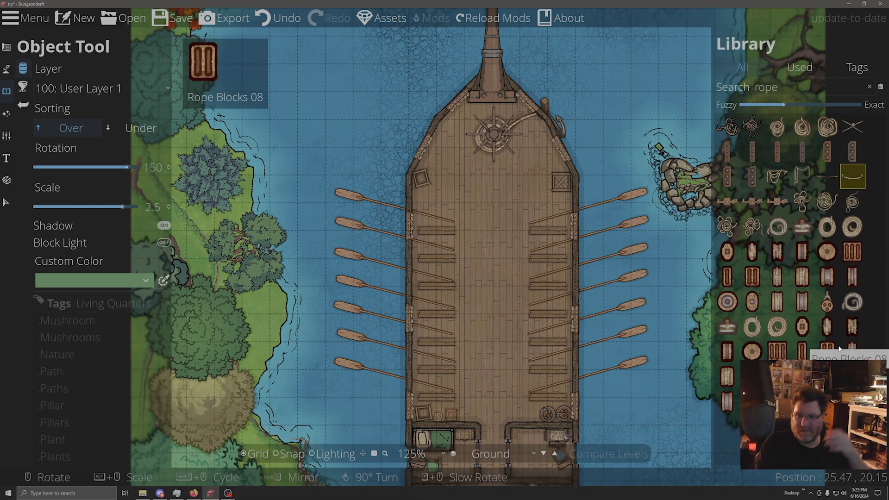
mouse_move(844, 301)
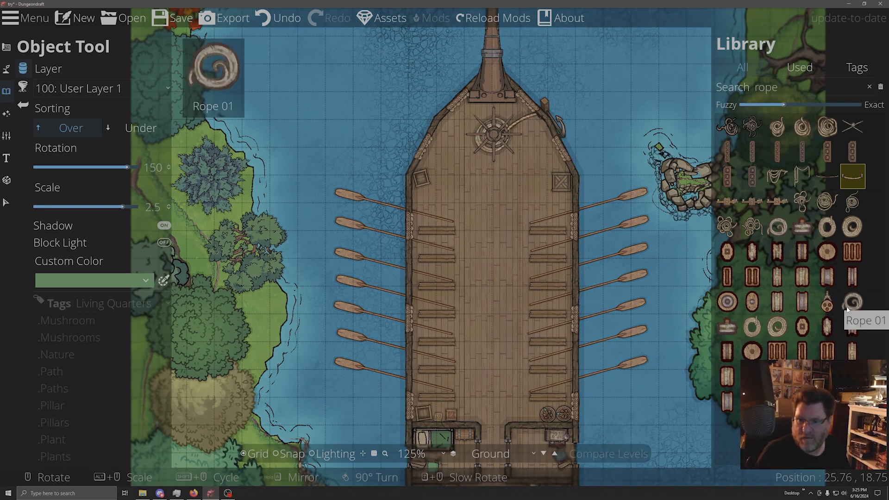
mouse_move(863, 287)
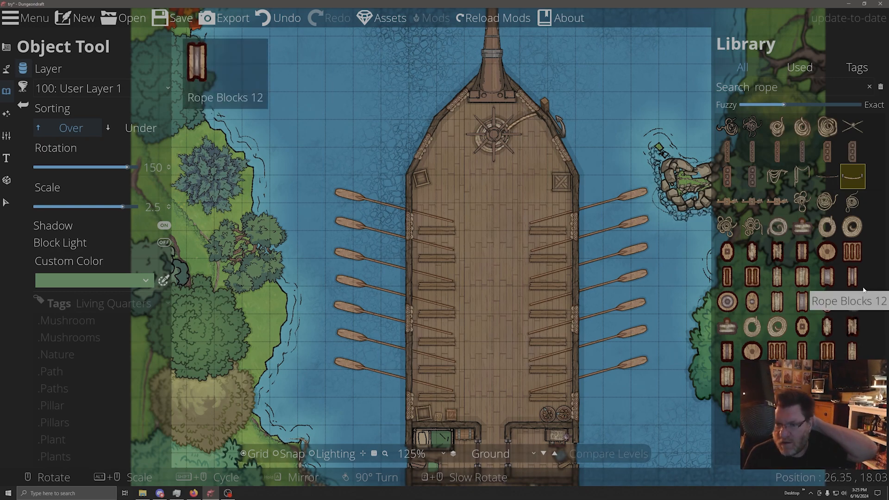
mouse_move(851, 125)
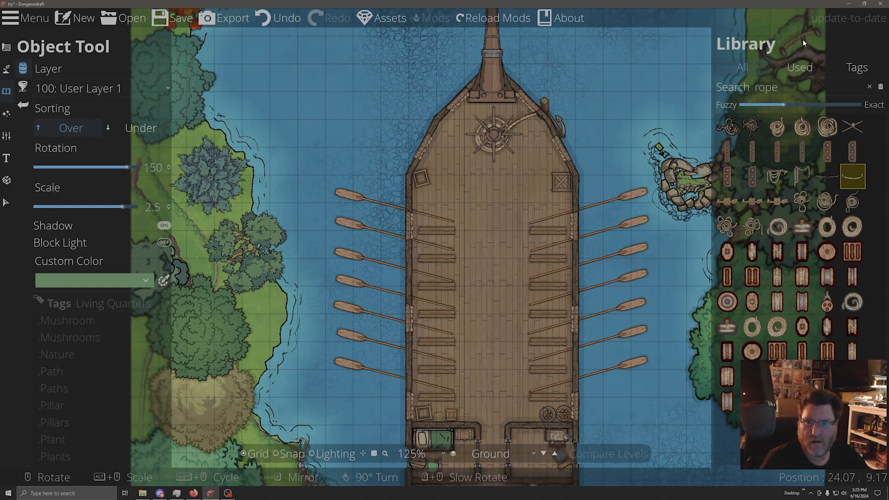
left_click(798, 95)
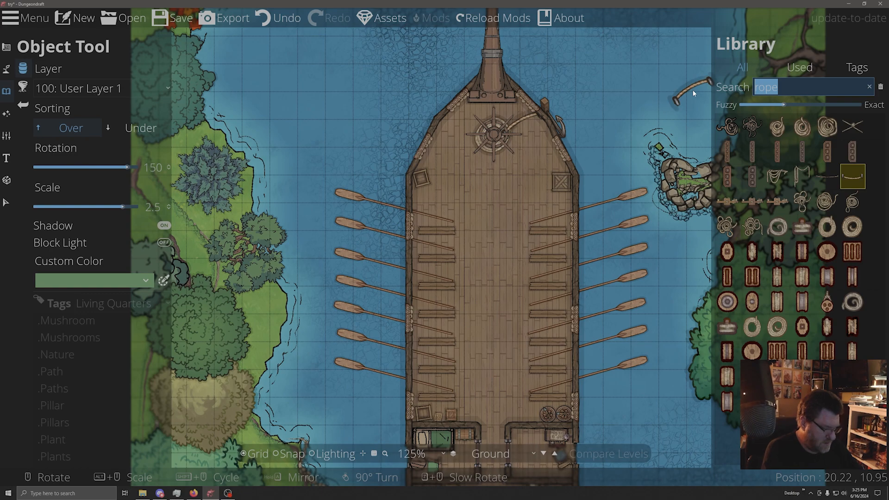
type("mast")
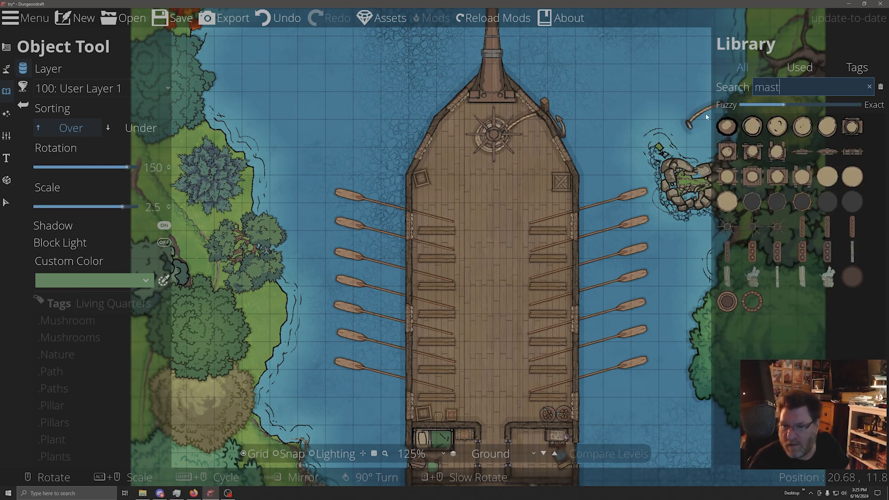
mouse_move(818, 210)
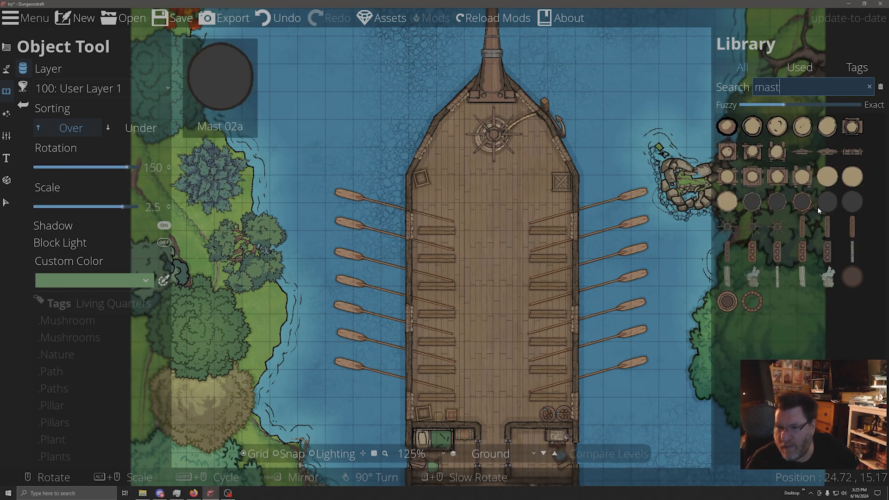
left_click(735, 177)
- Place two masts on the deck's centreline at rotation -180 and scale 0.5, one near each end of the rowing benches
scroll(515, 262, "up", 3)
scroll(515, 262, "down", 1)
scroll(515, 262, "down", 8)
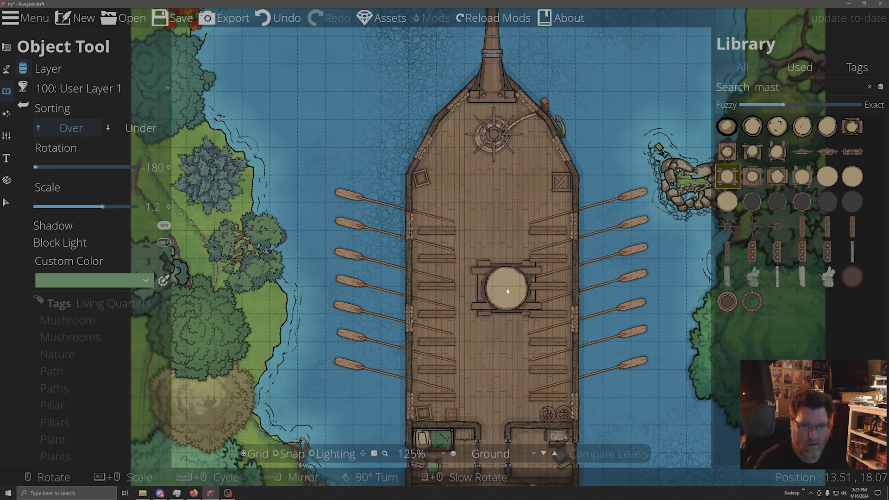
scroll(501, 288, "down", 3)
scroll(497, 288, "up", 1)
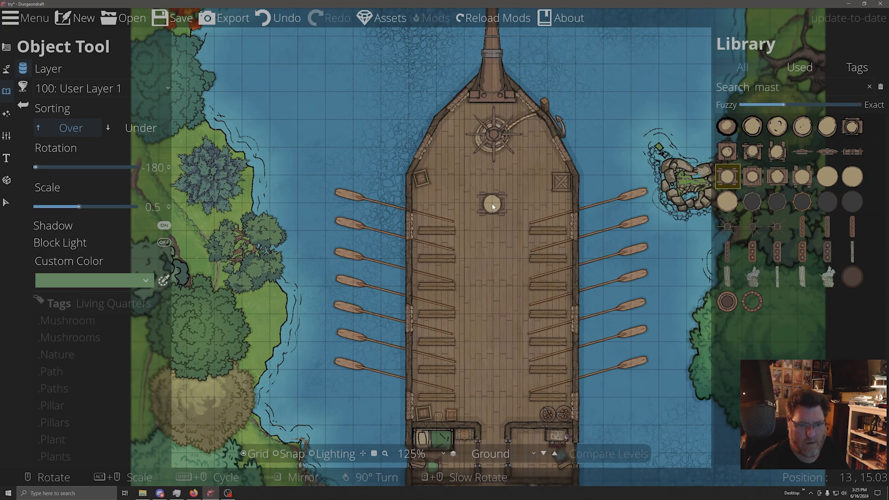
left_click(493, 206)
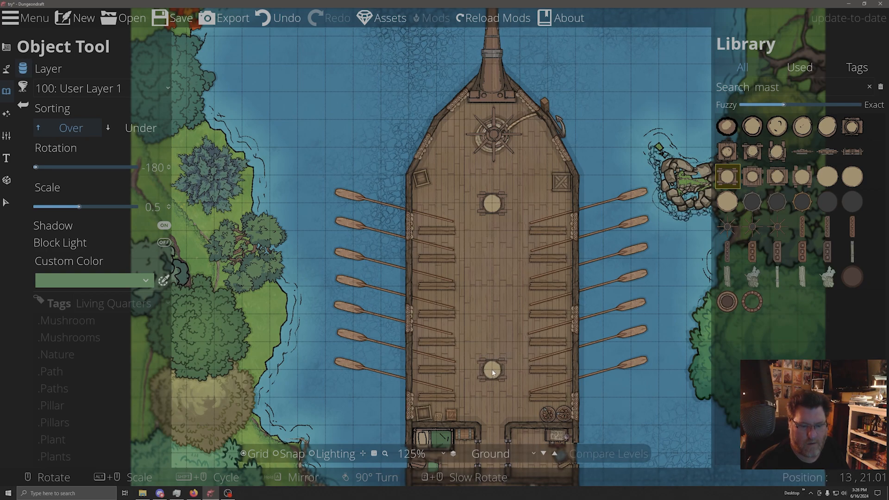
left_click(492, 369)
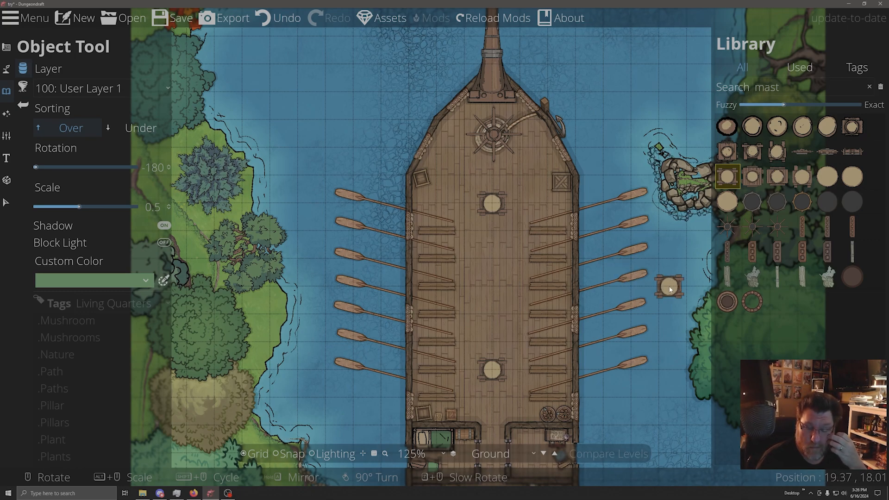
- Search the object library for "ballista" and clear the search term
mouse_move(734, 181)
double_click(767, 87)
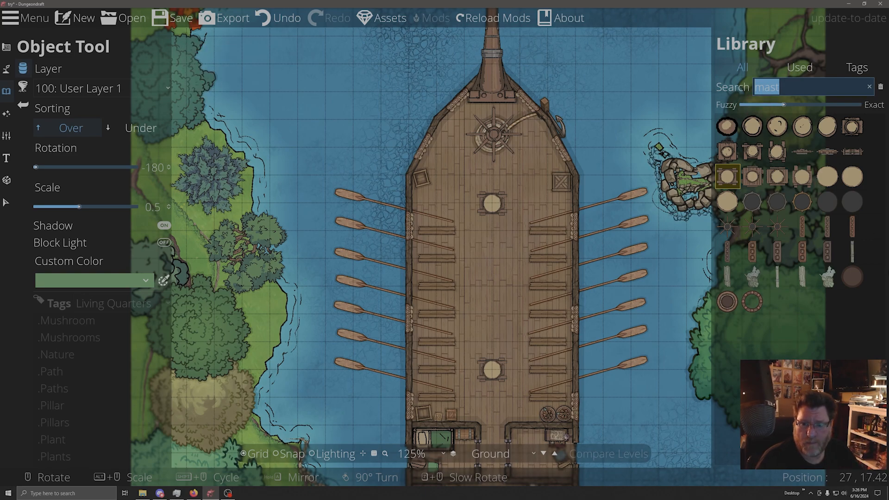
mouse_move(688, 296)
left_mouse_down()
mouse_move(708, 155)
mouse_move(665, 178)
mouse_move(635, 251)
mouse_move(654, 374)
mouse_move(680, 296)
left_mouse_up()
scroll(639, 232, "up", 1)
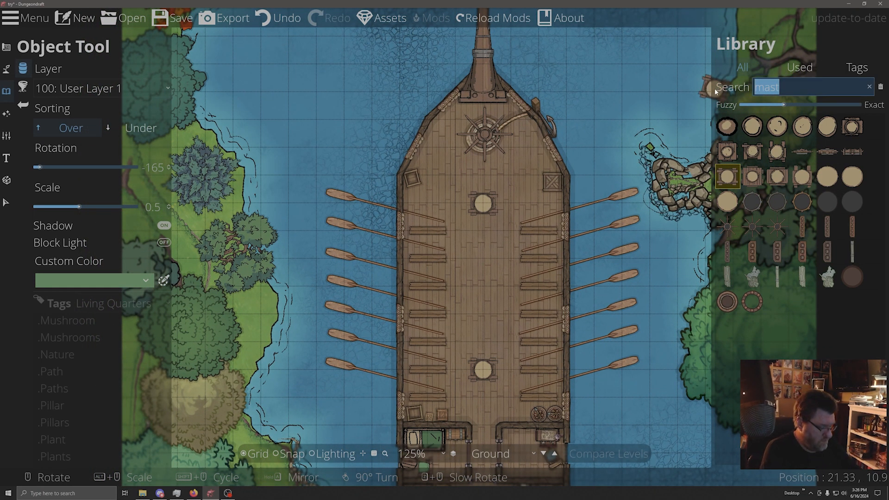
type("ballista")
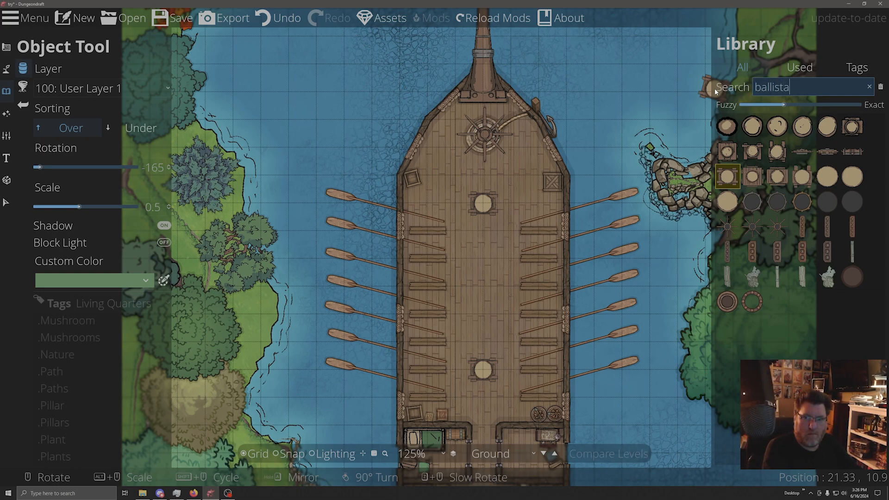
key("BackSpace")
key("BackSpace")
key("BackSpace")
key("BackSpace")
key("BackSpace")
key("BackSpace")
key("BackSpace")
key("BackSpace")
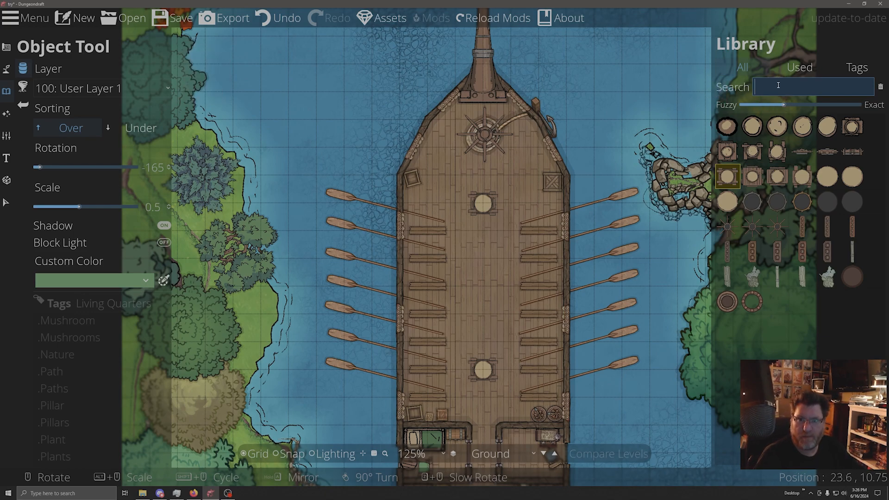
- Search the object library for "barrel" and choose a small round barrel seen from above
type("barrel")
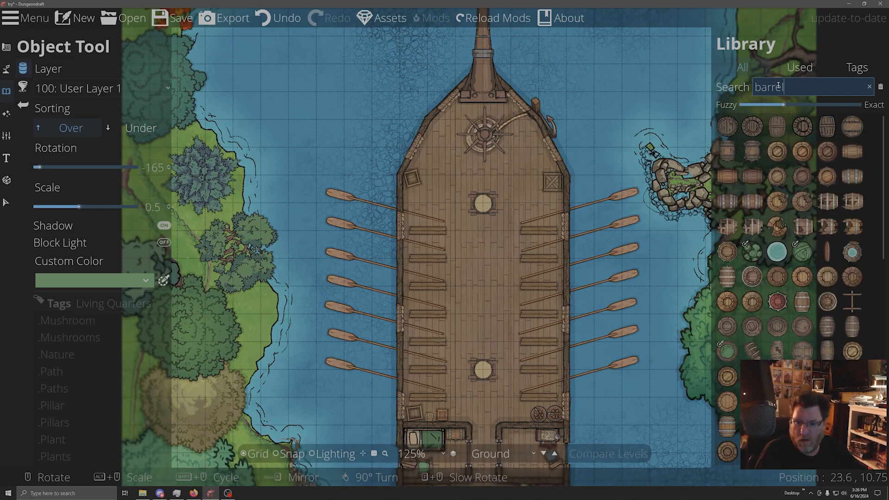
scroll(828, 246, "down", 2)
scroll(818, 263, "down", 5)
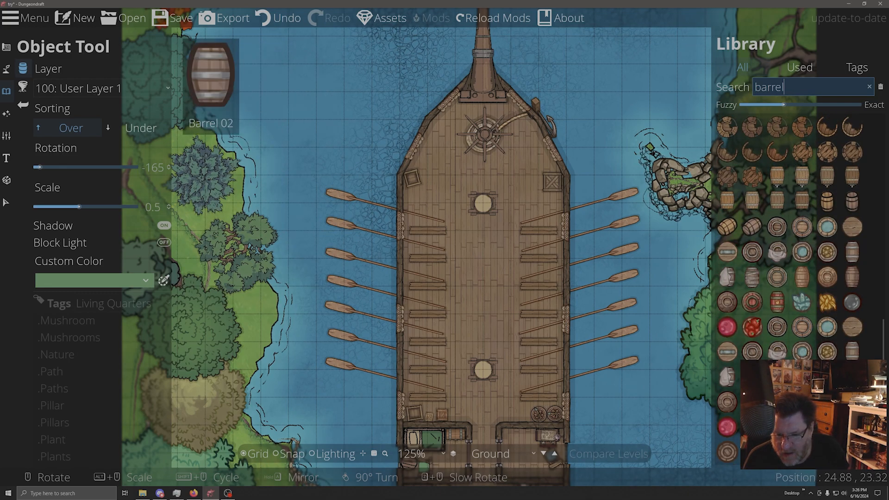
left_click(823, 450)
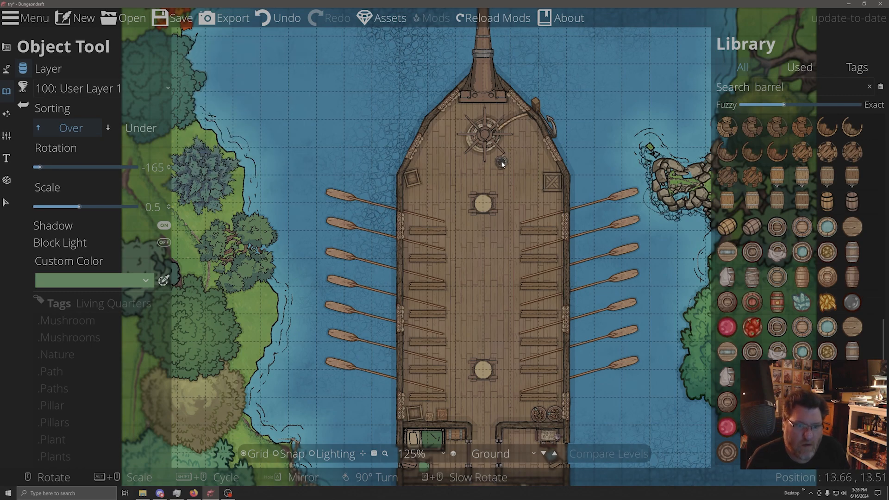
- Place four barrels at scale 0.5 along the bow rails and beside the deck crates, varying their rotation between -165 and 135
left_click(436, 124)
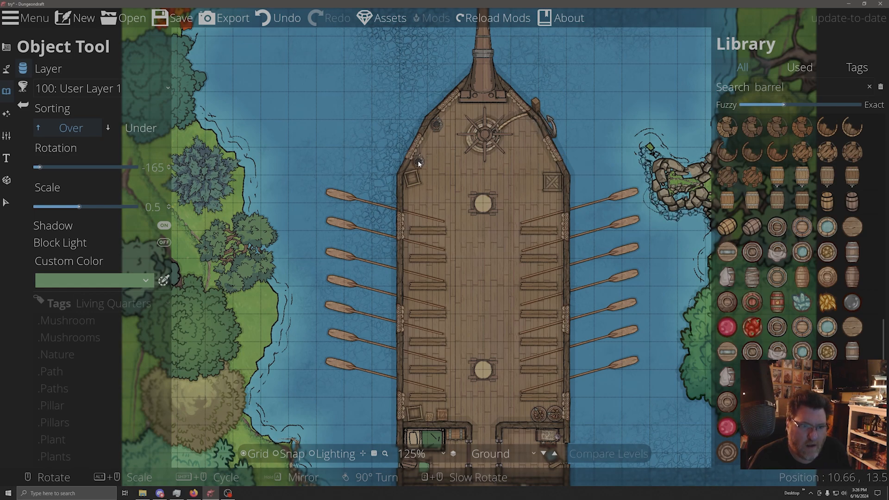
scroll(418, 164, "down", 4)
scroll(417, 166, "down", 3)
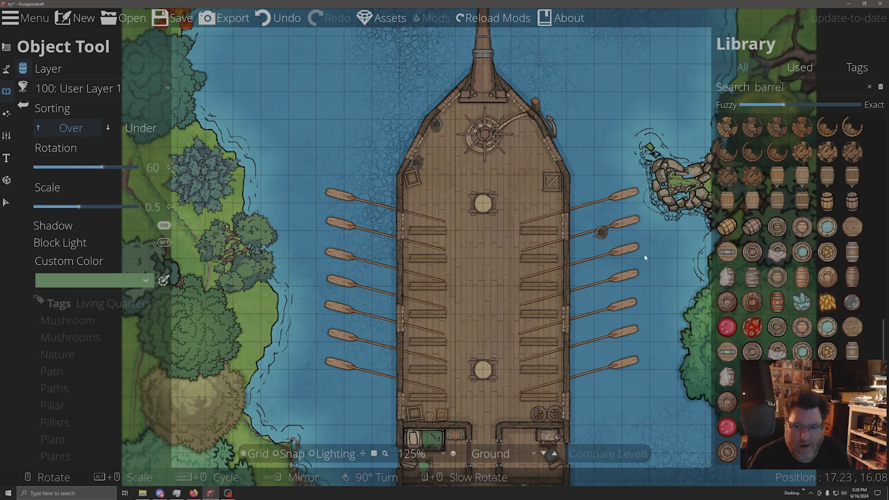
scroll(793, 202, "up", 5)
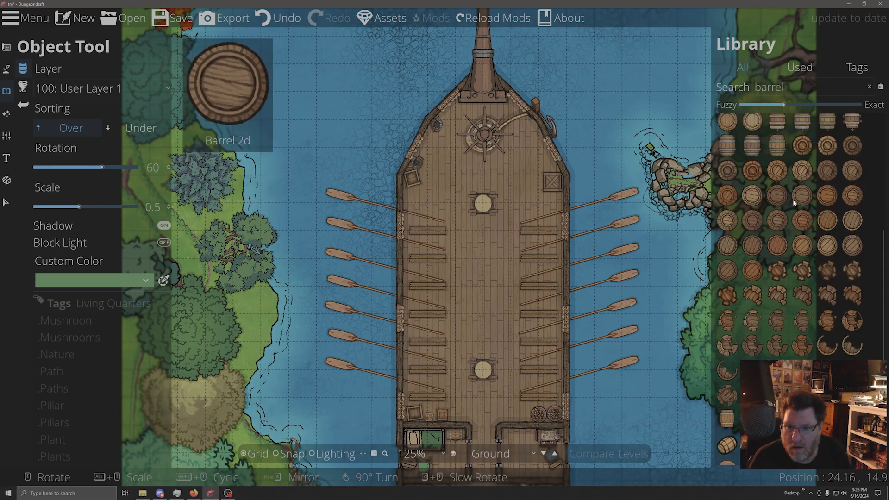
scroll(793, 199, "down", 5)
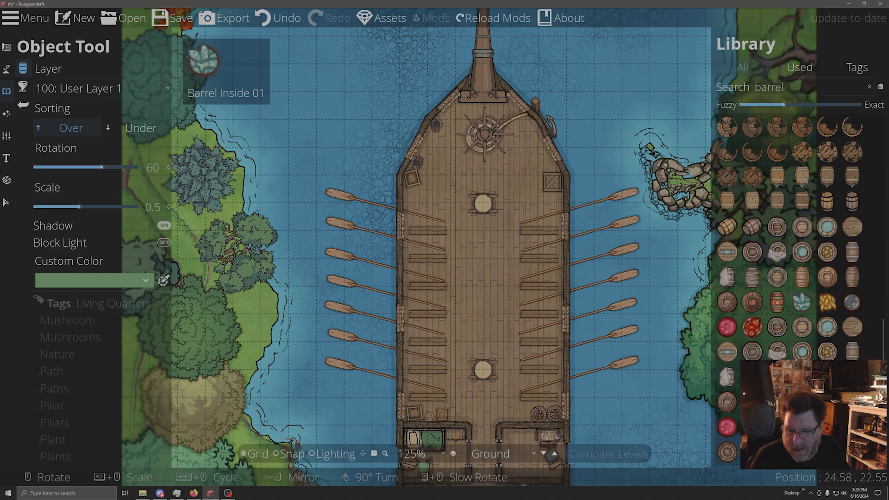
scroll(470, 335, "up", 2)
scroll(469, 332, "up", 3)
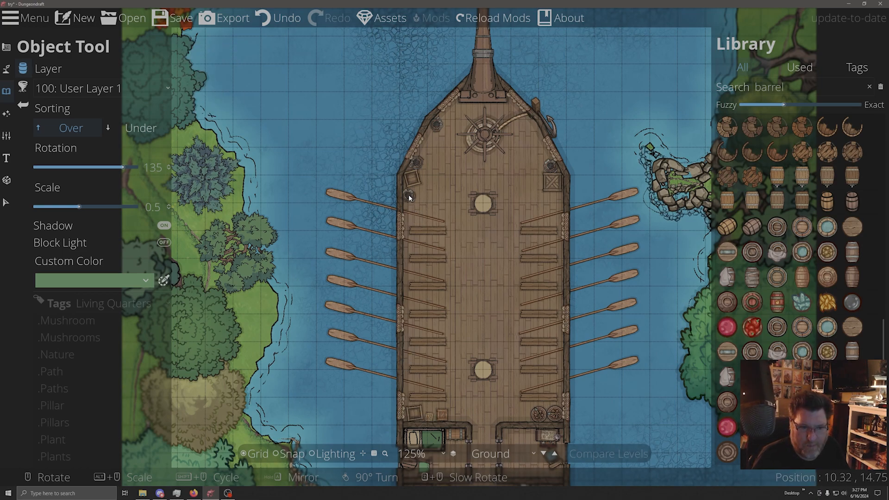
left_click(409, 190)
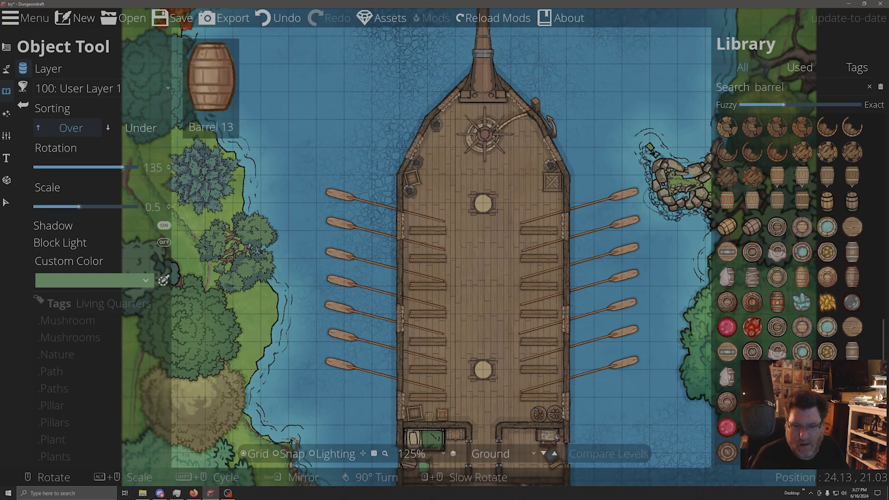
- Search the object library for "arrow" and place arrow-filled barrels beside the barrels on both sides of the bow at rotation 135
scroll(808, 198, "down", 5)
double_click(771, 87)
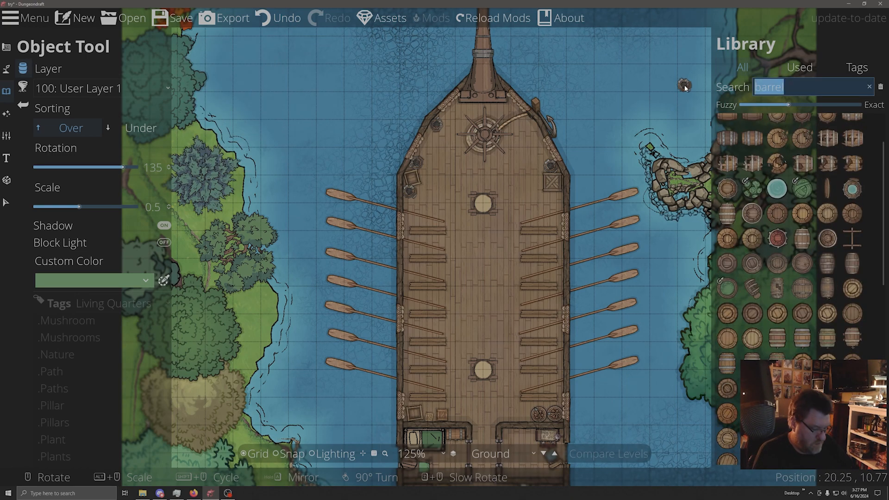
type("arrow")
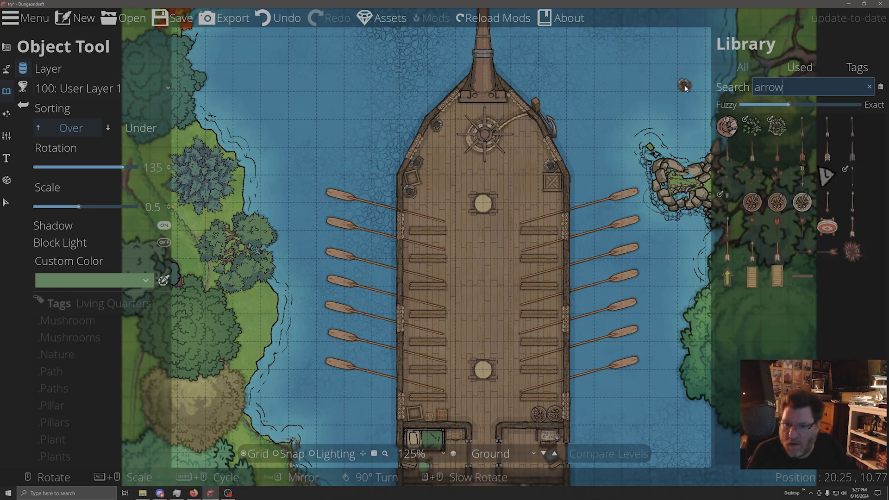
left_click(752, 202)
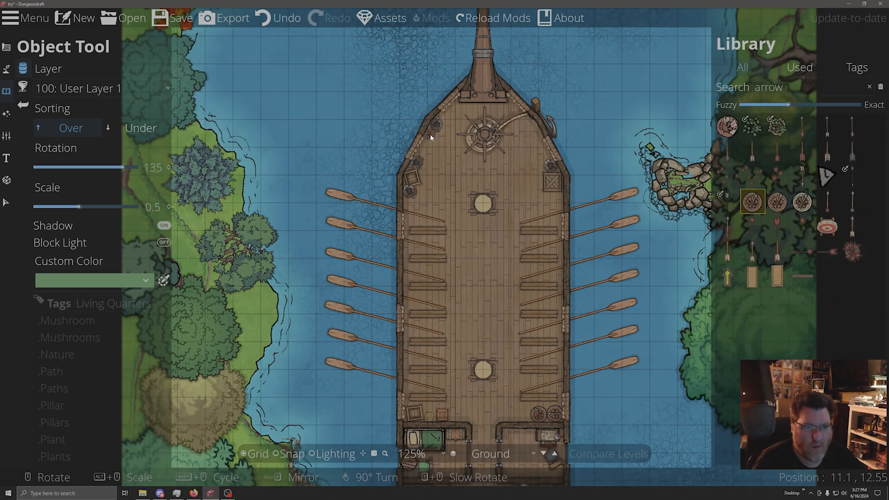
left_click(550, 159)
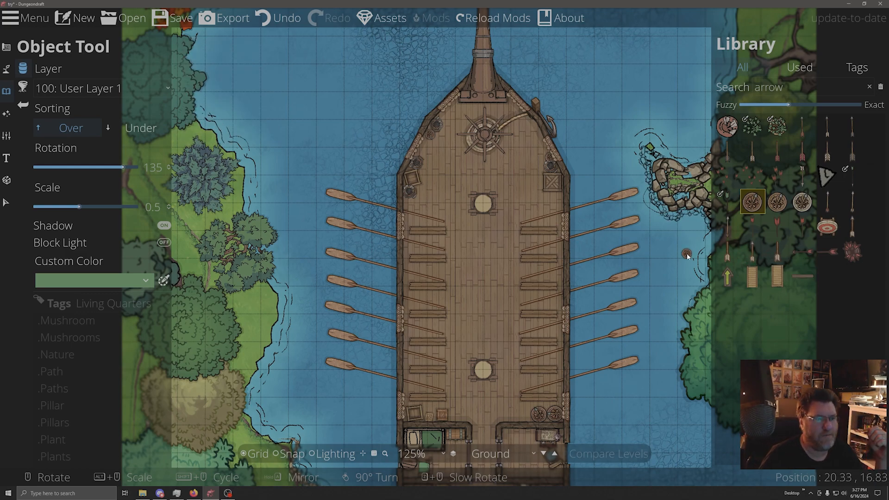
- Search the object library for "water" and choose a round white splash with a broken foam ring
scroll(520, 226, "down", 4)
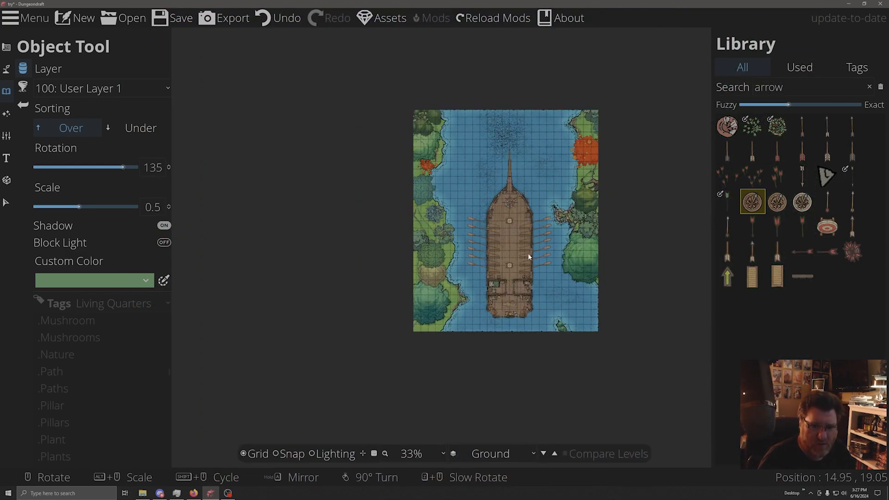
scroll(524, 250, "up", 1)
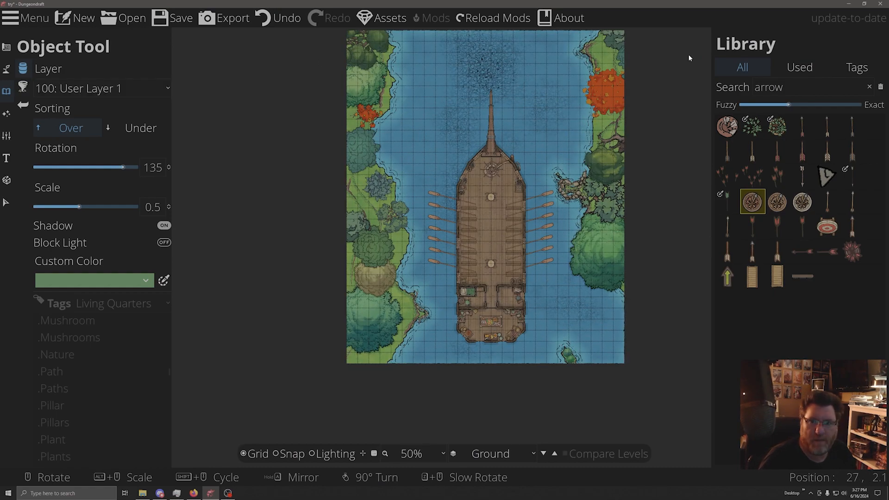
left_click_drag(800, 87, 674, 84)
type("water")
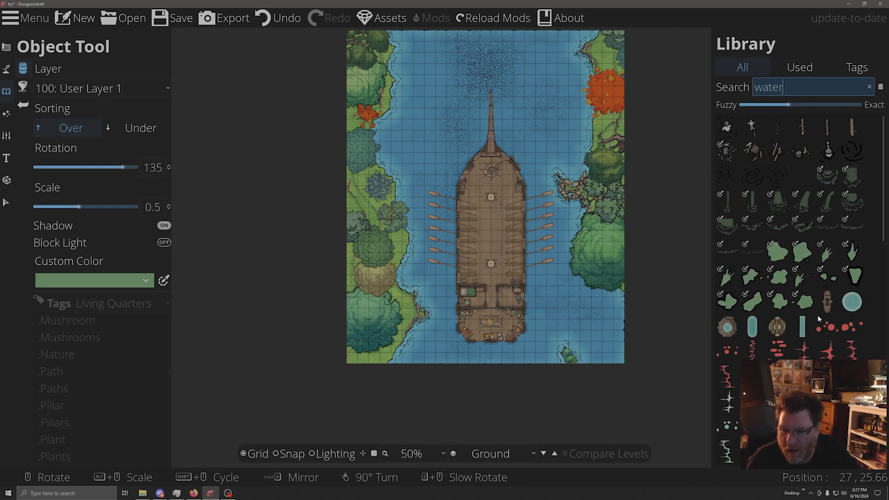
scroll(817, 315, "down", 5)
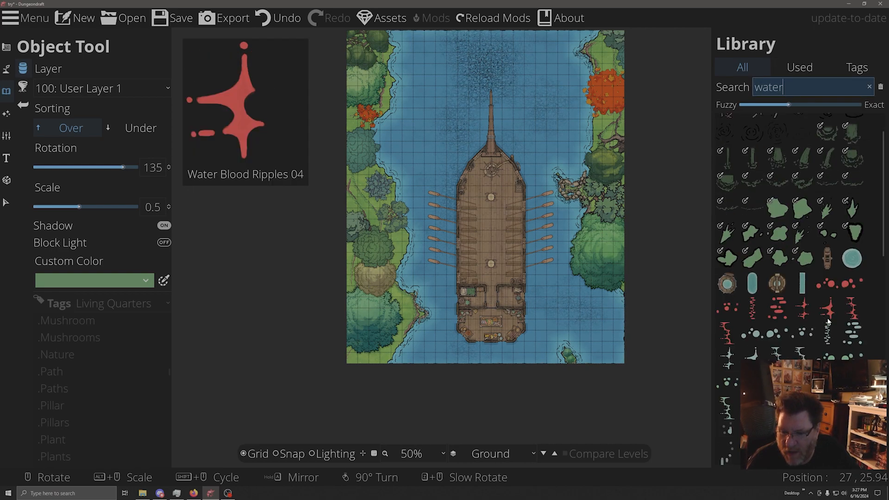
scroll(830, 340, "down", 5)
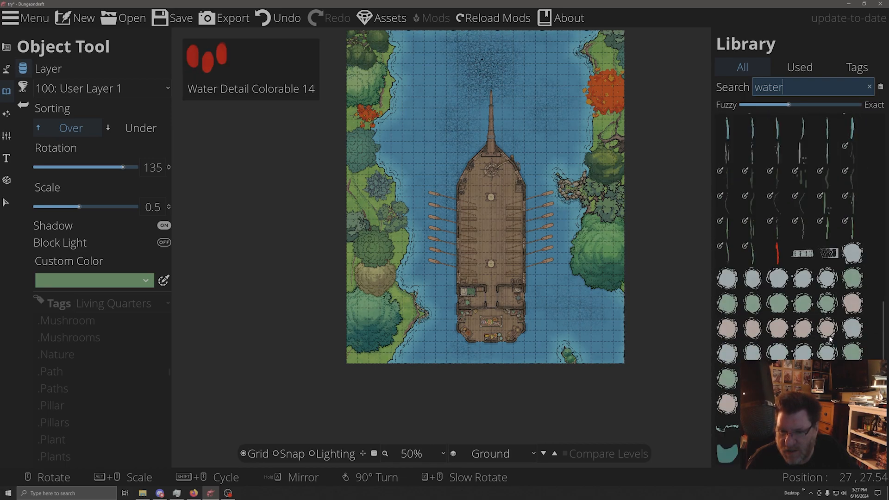
scroll(830, 339, "down", 3)
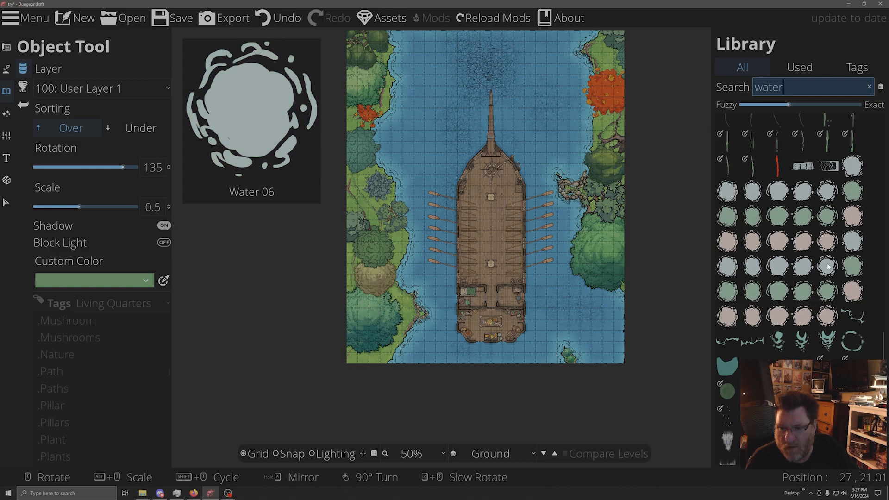
left_click(753, 267)
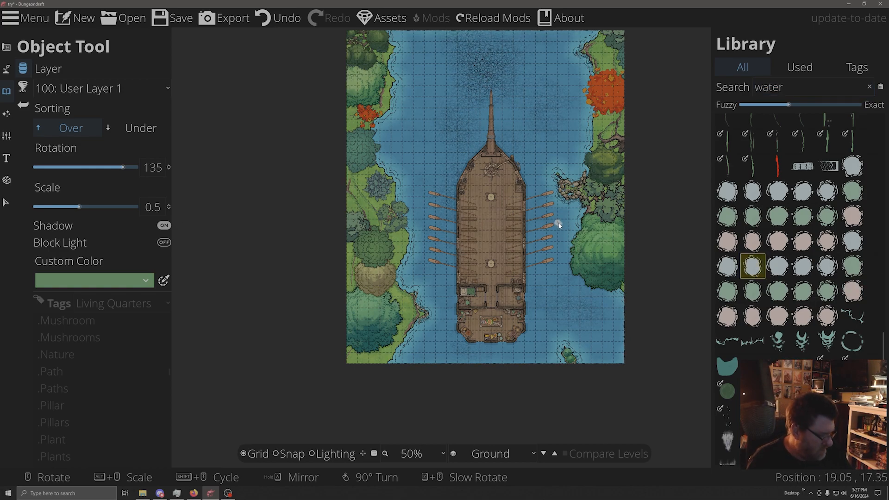
- Place a splash beneath each of the seven starboard oar blades, sorted under other objects, at rotation 90 and scale 0.8
left_click(140, 128)
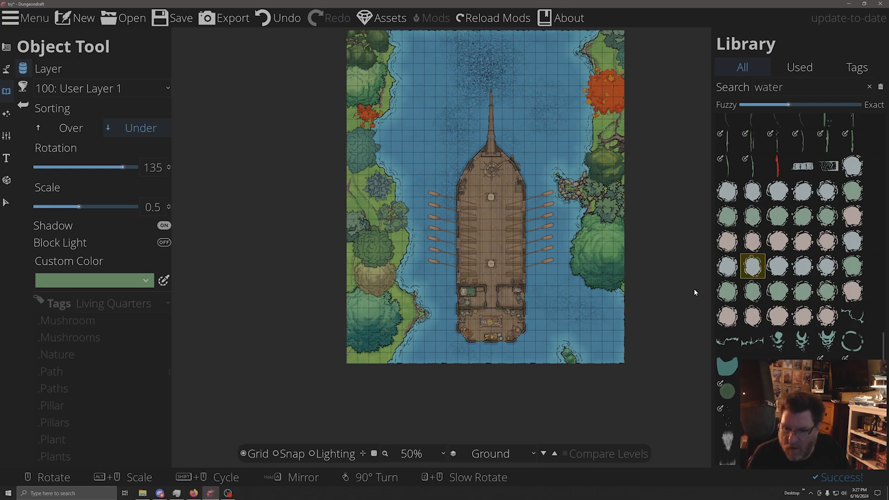
scroll(560, 283, "down", 2)
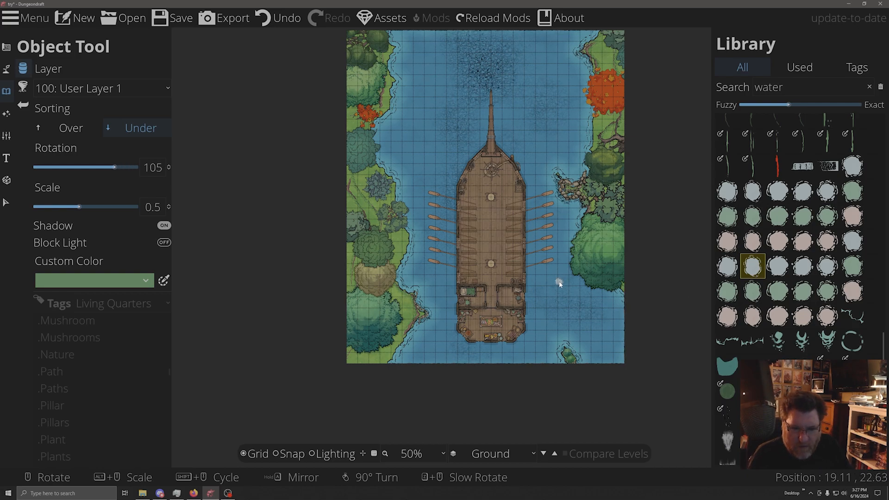
scroll(558, 280, "up", 3, "alt")
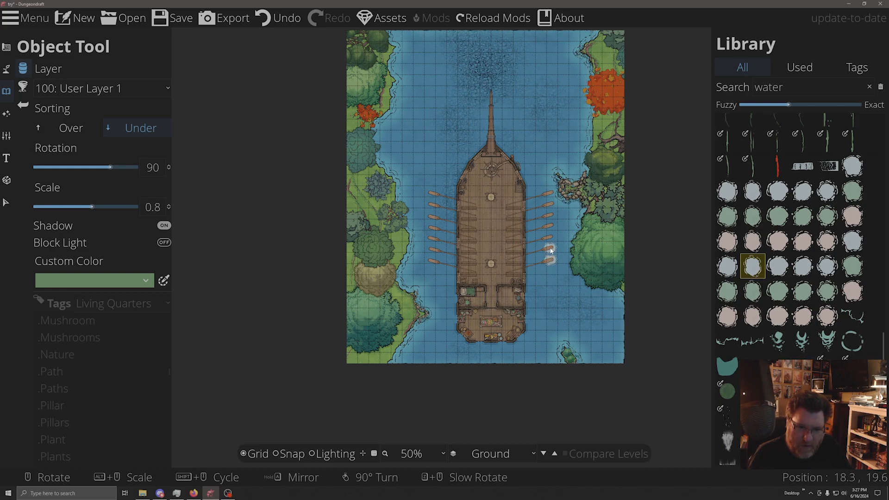
left_click(550, 250)
left_click(550, 238)
left_click(551, 226)
left_click(551, 216)
left_click(550, 204)
left_click(549, 192)
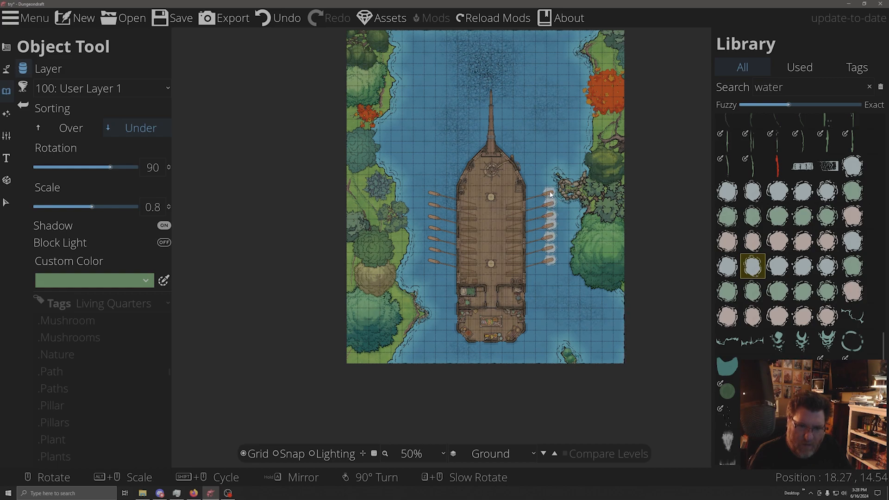
- Place a splash beneath each of the seven port oar blades at rotation 120 and scale 0.8, sorted under other objects
scroll(811, 286, "down", 1)
scroll(778, 194, "up", 1)
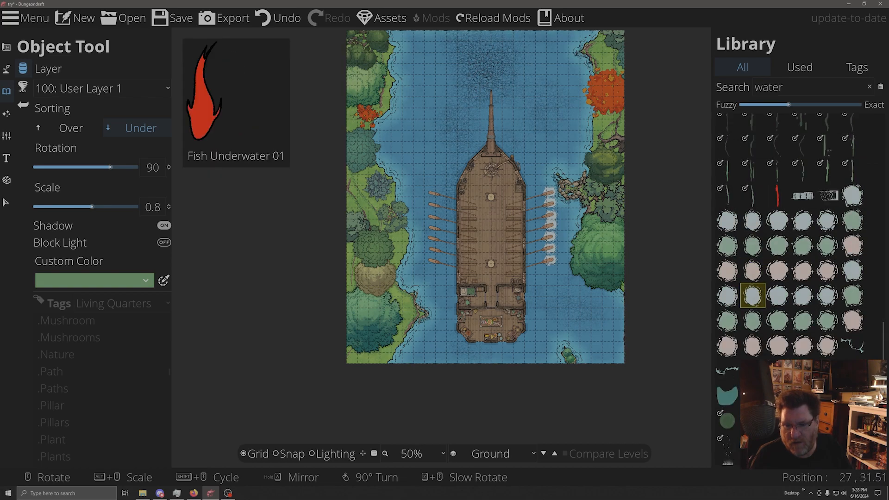
scroll(752, 295, "up", 5)
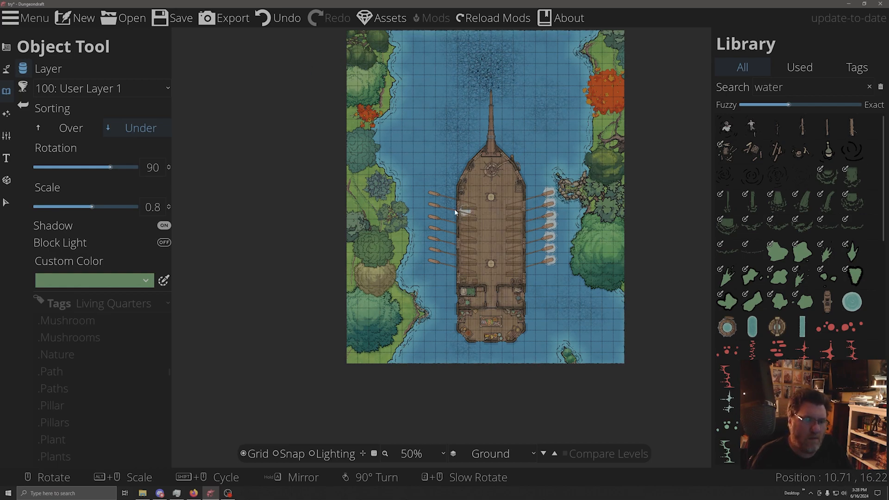
scroll(428, 198, "down", 1)
scroll(429, 197, "up", 4)
scroll(430, 195, "down", 1)
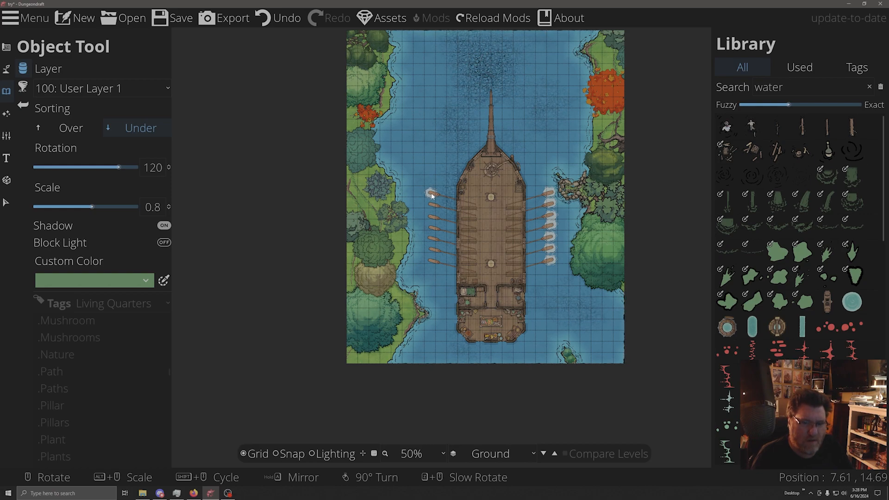
left_click(431, 195)
left_click(432, 205)
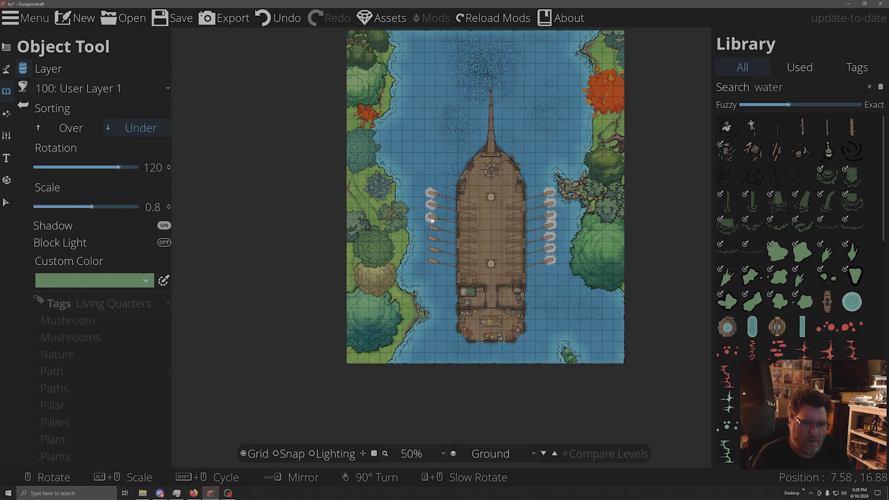
left_click(430, 218)
left_click(430, 228)
left_click(429, 240)
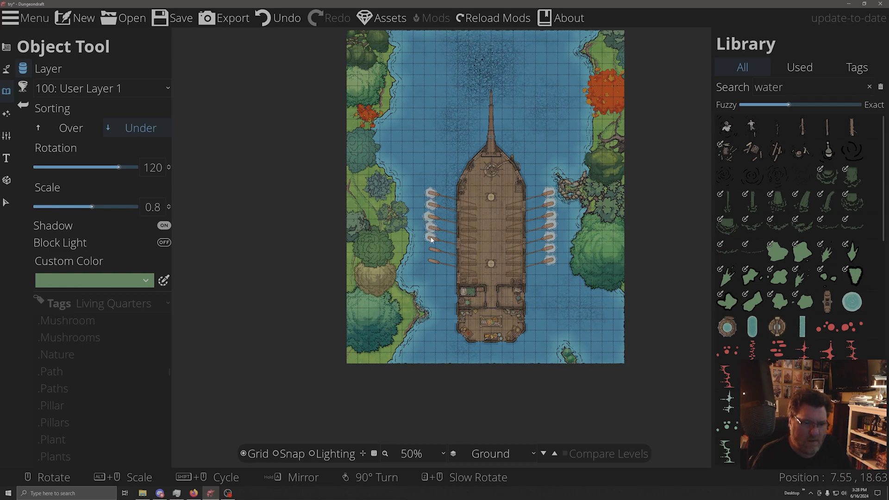
left_click(430, 250)
left_click(430, 261)
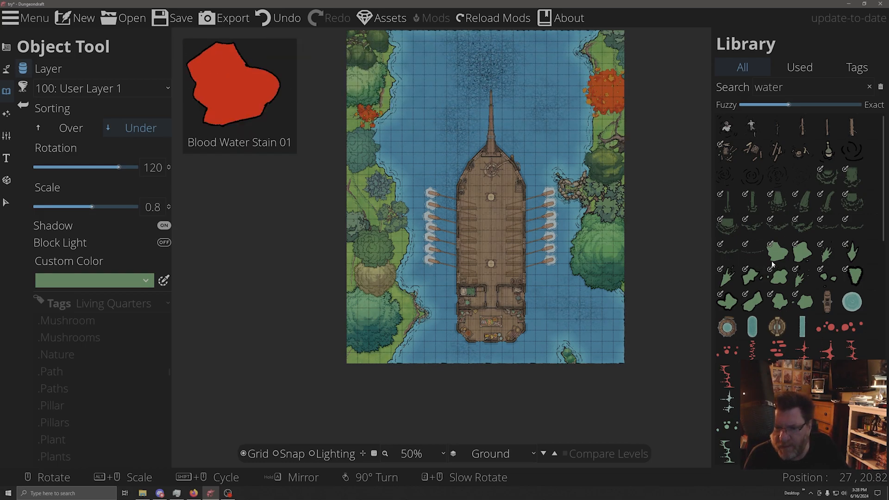
- Choose the thin curved ripple line for the water and add a custom blue colour with RGB 23, 133, 175
left_click(754, 250)
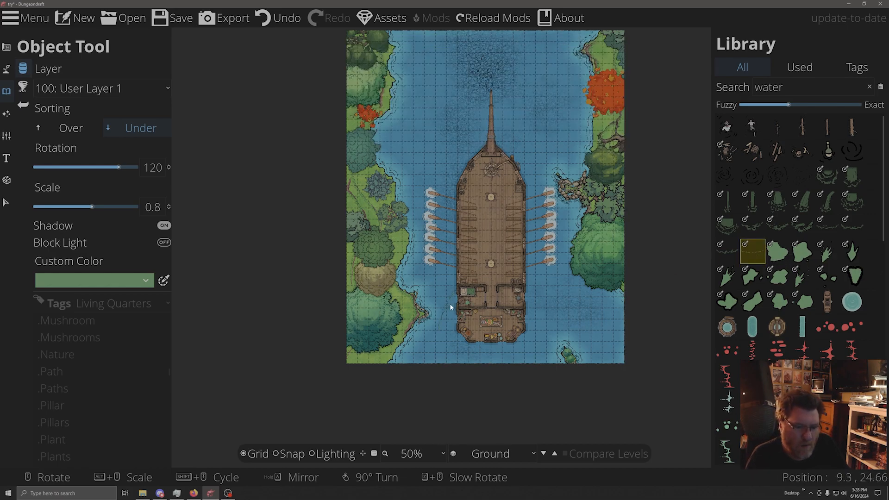
left_click(95, 280)
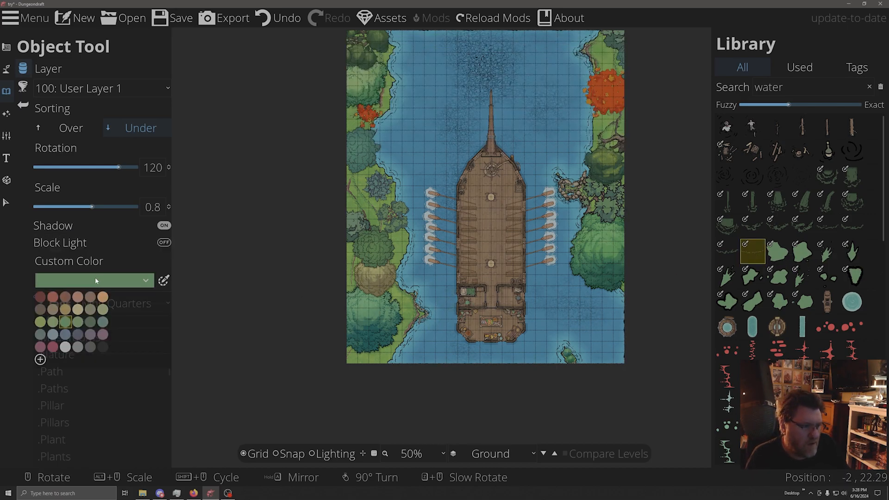
left_click(40, 360)
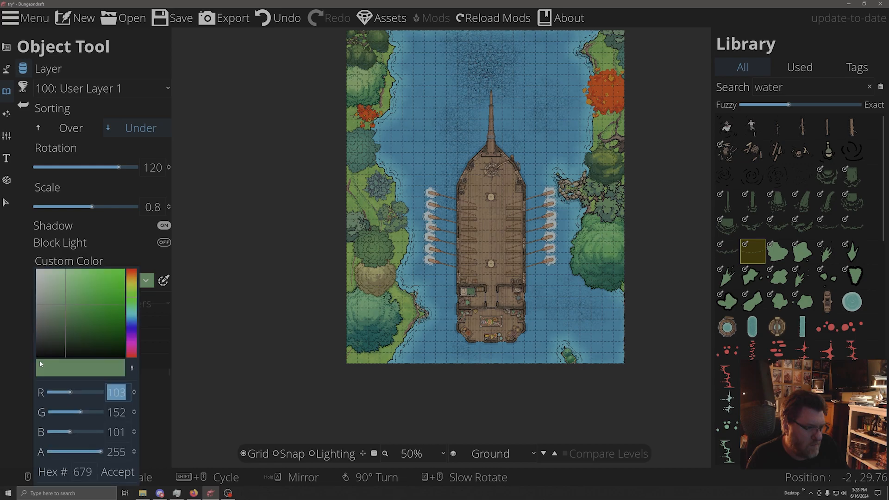
left_click(131, 324)
left_click(114, 297)
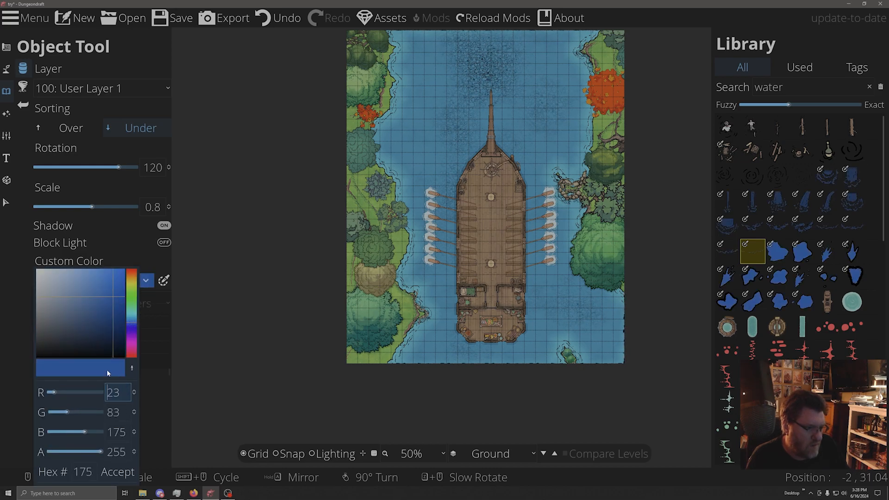
left_click(135, 318)
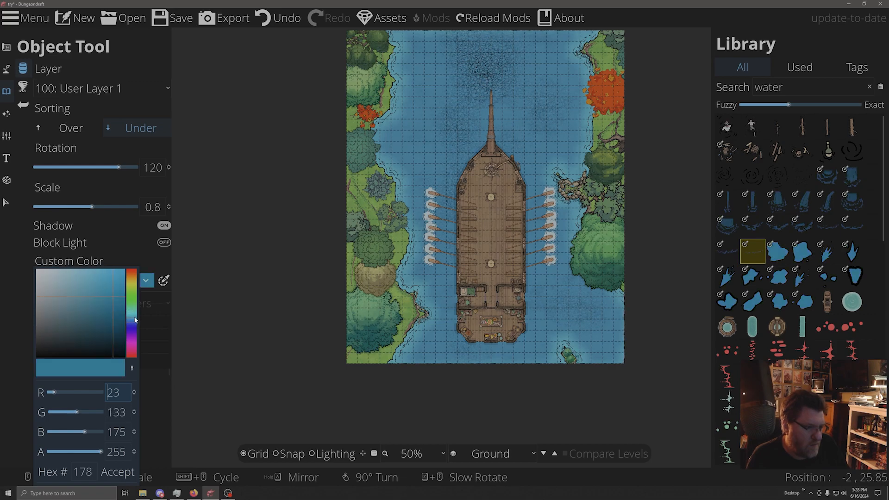
left_click(126, 474)
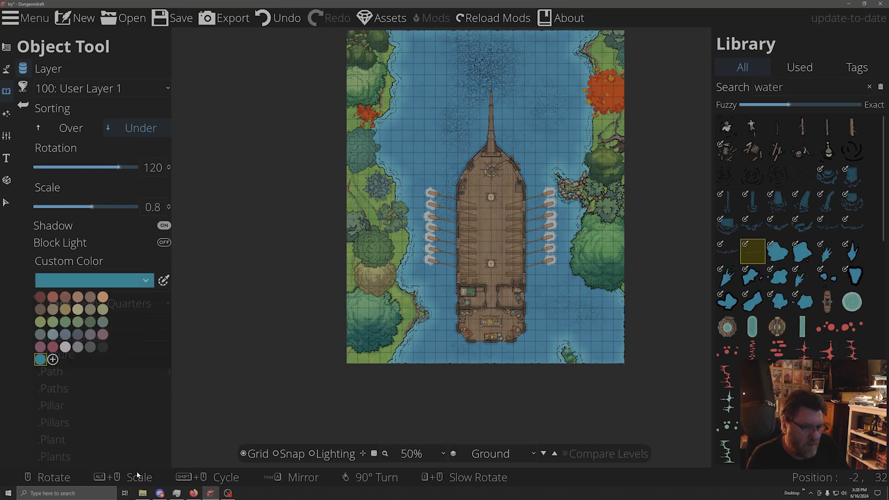
- Add a lighter blue custom colour with RGB 102, 199, 221 for the ripple line
left_click(134, 283)
left_click(139, 283)
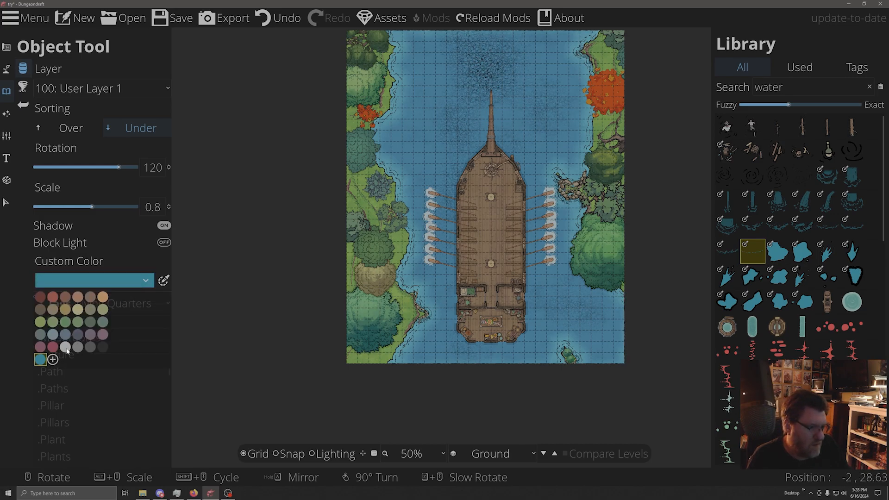
left_click(41, 361)
left_click_drag(98, 291, 83, 280)
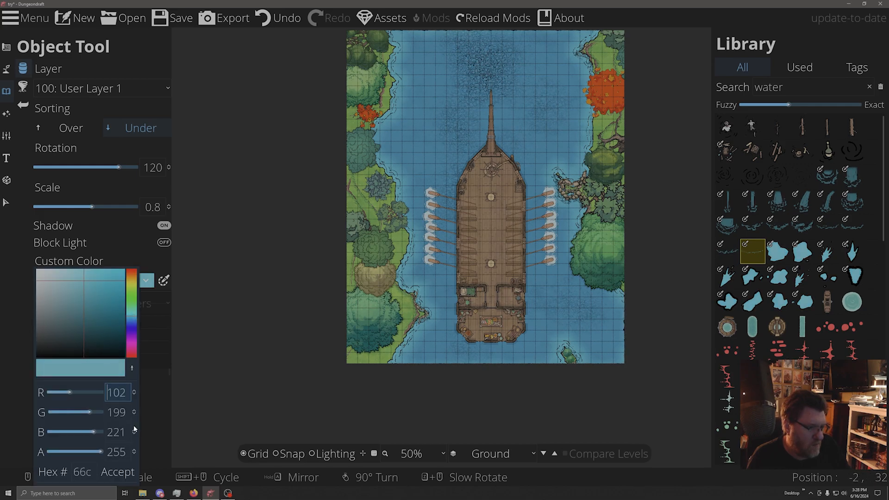
left_click(117, 472)
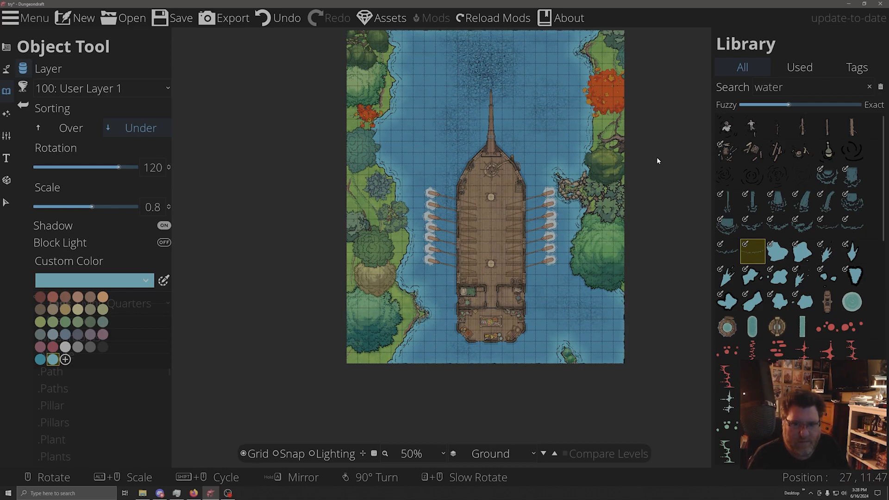
left_click(362, 71)
- Try placing a light blue ripple near the port bow at rotation 135, and undo it
scroll(430, 226, "up", 1)
scroll(417, 142, "down", 3)
scroll(453, 157, "up", 2)
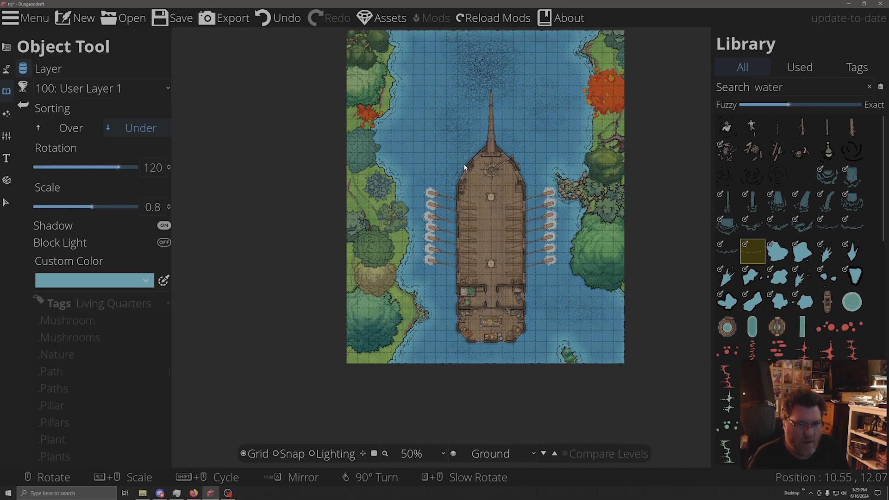
scroll(459, 181, "up", 1)
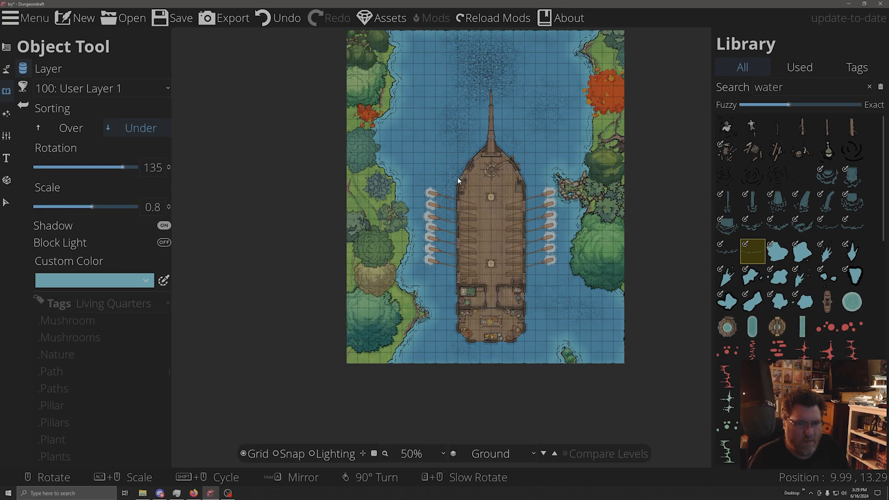
left_click(262, 19)
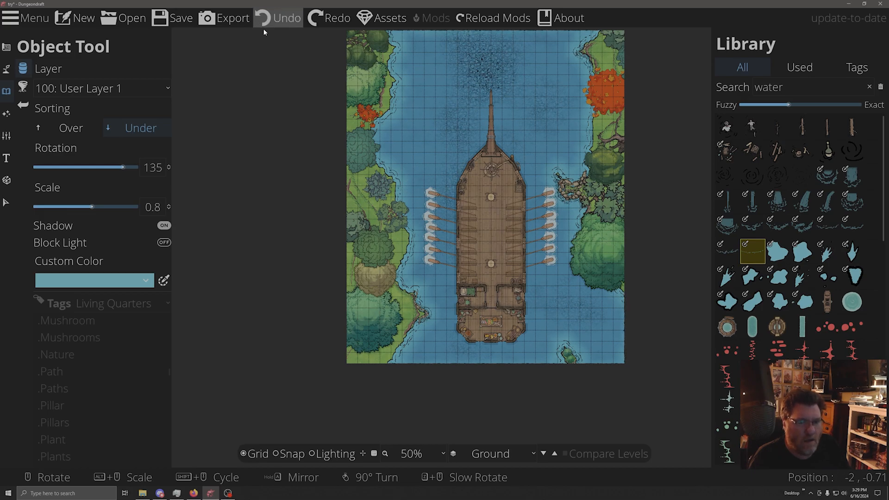
- Place light blue ripples in the water beside the port bow and around the stern, turning them to follow the hull
scroll(455, 171, "down", 1)
left_click(459, 175)
scroll(522, 169, "up", 8)
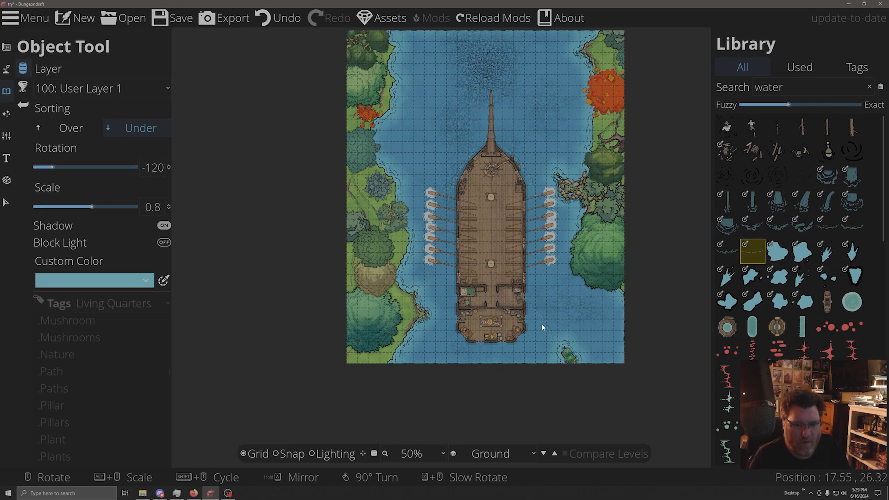
scroll(543, 320, "up", 4)
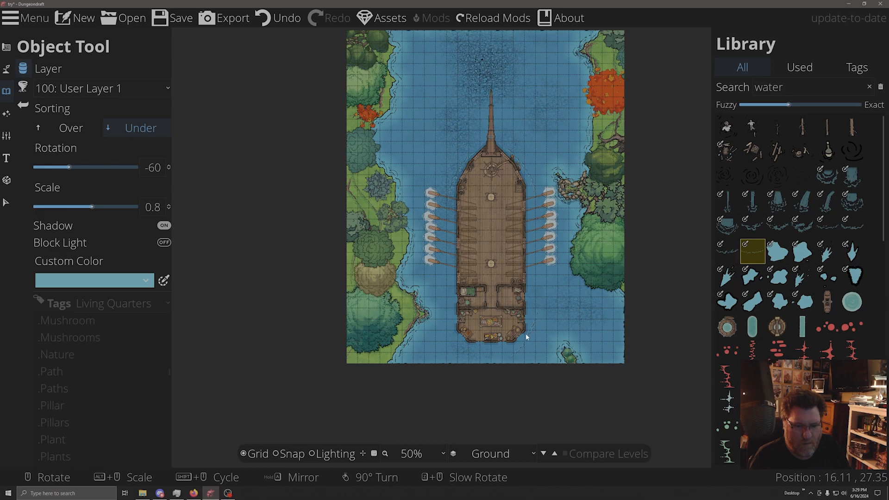
scroll(555, 225, "down", 1)
scroll(560, 248, "down", 1)
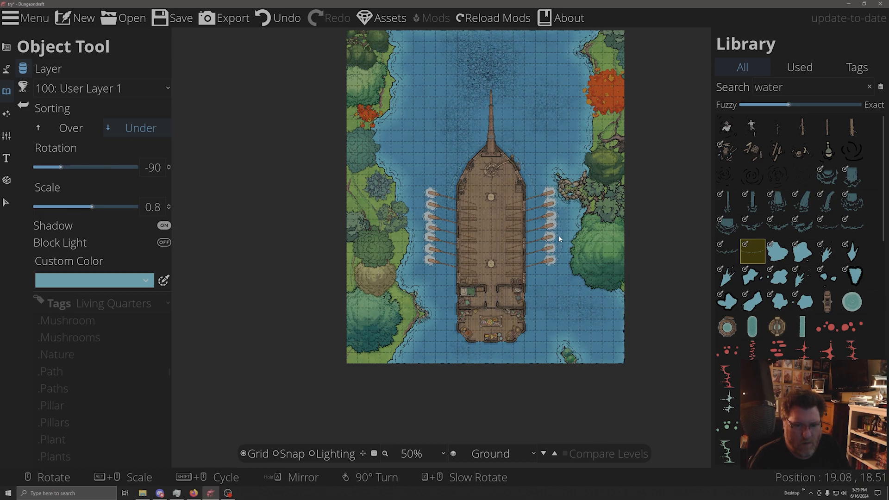
- Add more light blue ripples in the water around the oars on both sides, using rotations 90 and -90
scroll(530, 242, "up", 12)
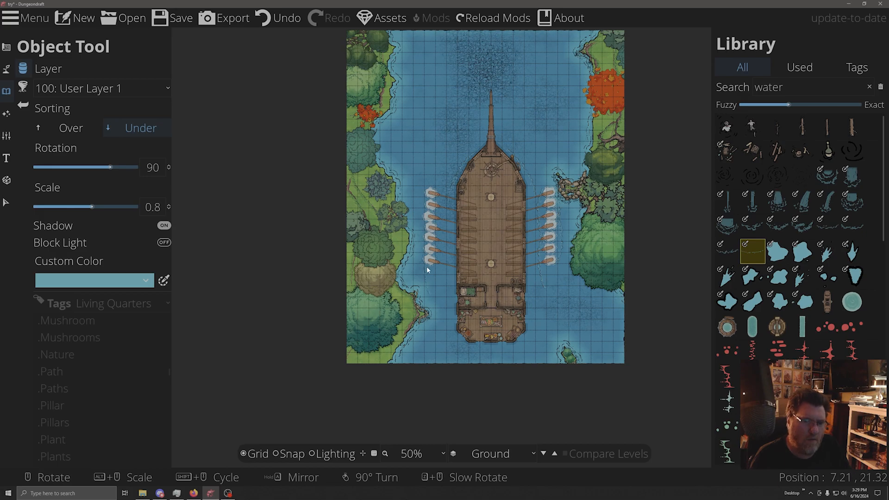
scroll(423, 210, "up", 1)
scroll(431, 234, "down", 1)
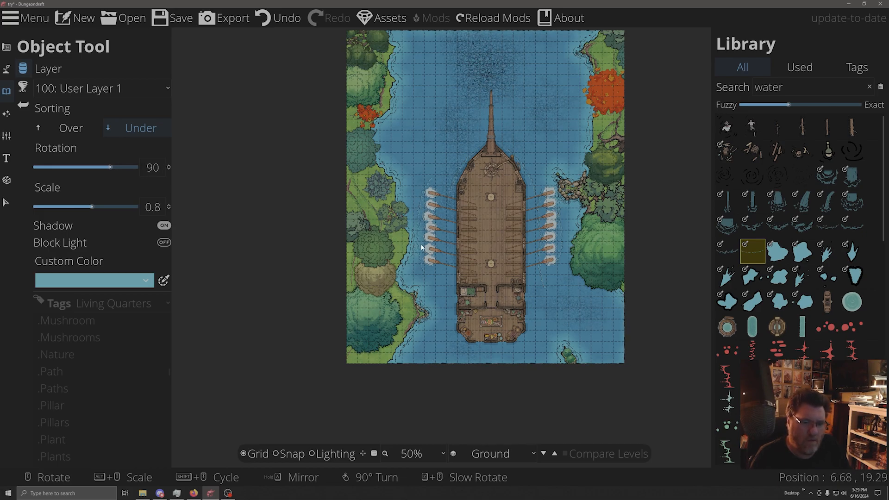
scroll(433, 226, "down", 12)
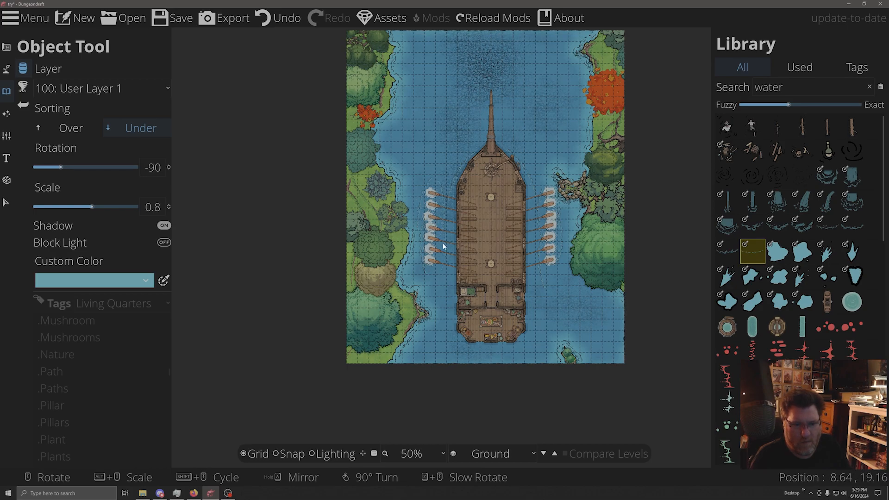
scroll(438, 249, "up", 1)
scroll(438, 251, "down", 1)
- Place floating logs at rotation -60 along the upper river banks on both sides of the ship
mouse_move(728, 203)
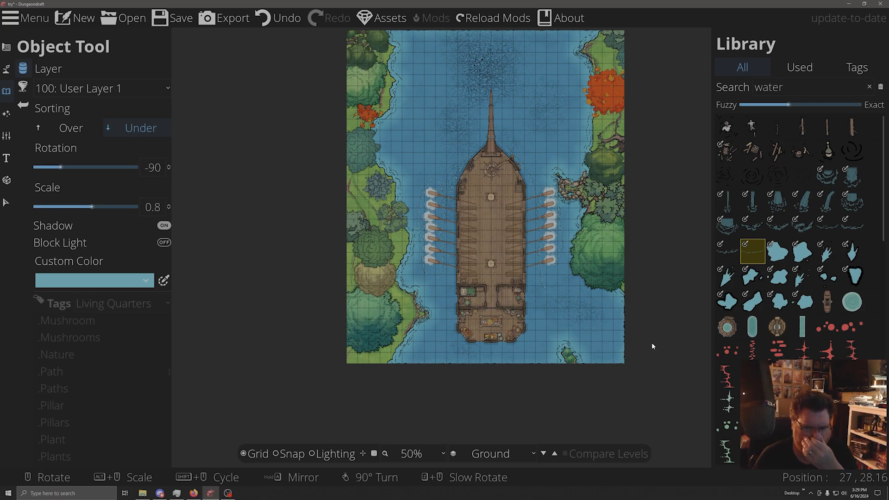
left_click(803, 126)
scroll(582, 118, "up", 2)
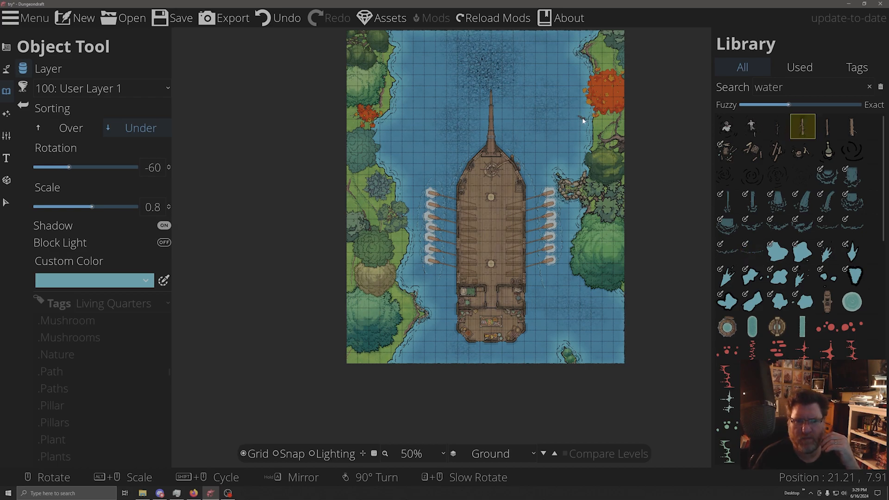
left_click(852, 126)
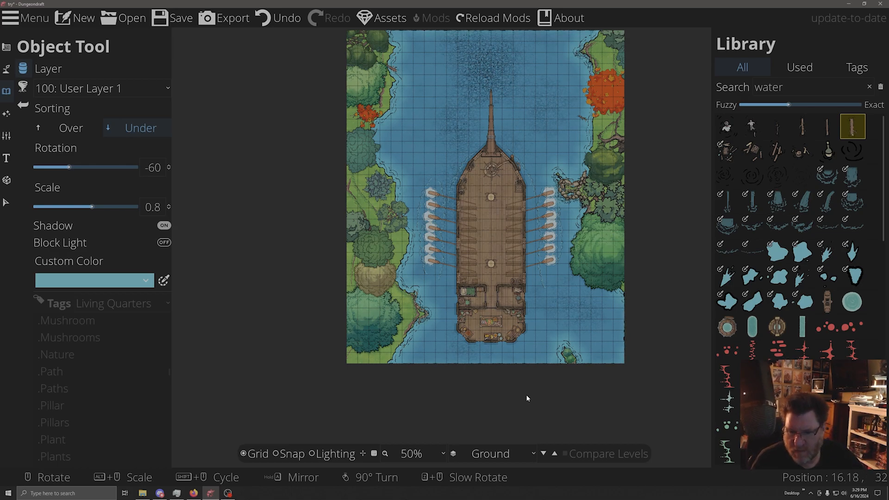
scroll(763, 338, "down", 10)
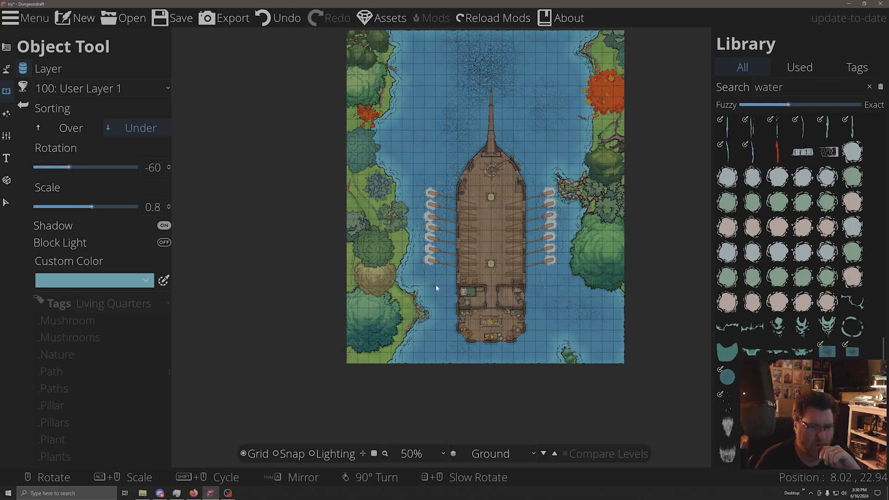
scroll(607, 328, "up", 4)
scroll(567, 83, "up", 13)
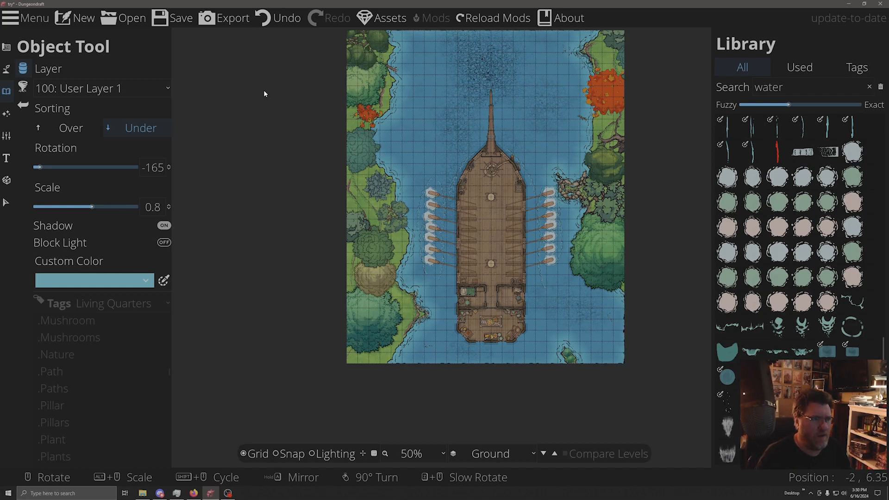
- Save the map and export it as WEBP with the grid at 150 pixels, overwriting River Serpent Battle Map_2.webp
left_click(156, 21)
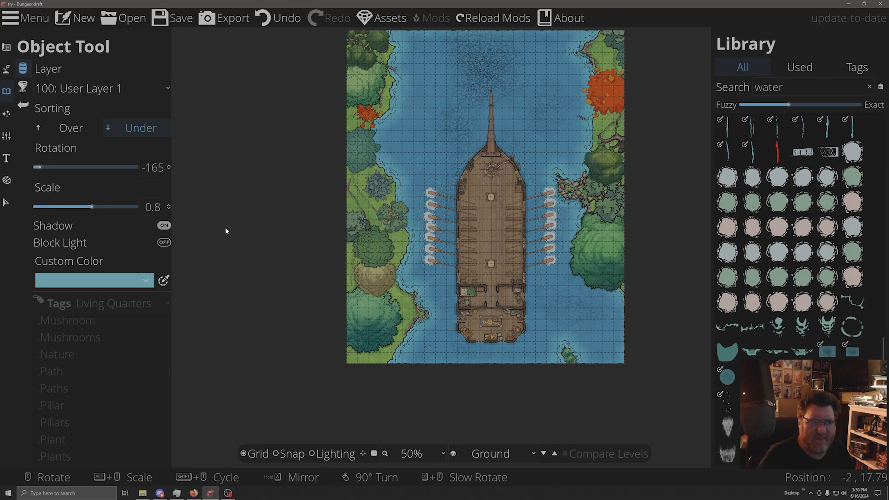
left_click(215, 24)
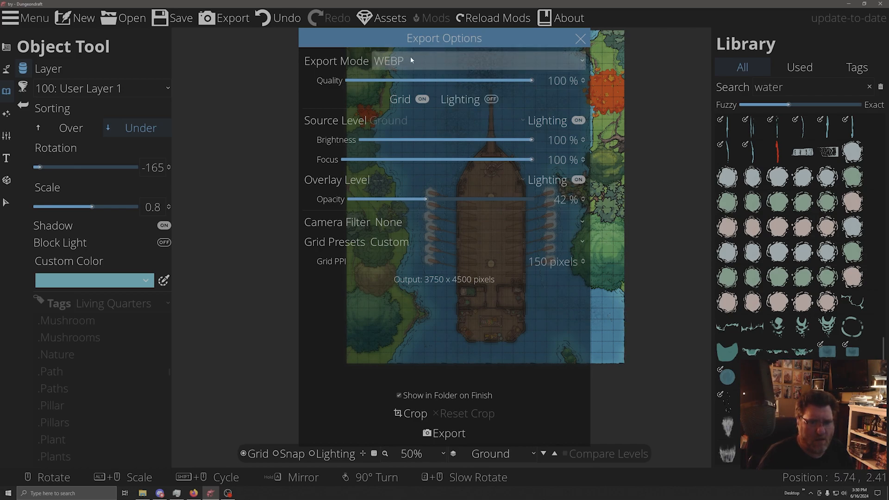
left_click(445, 433)
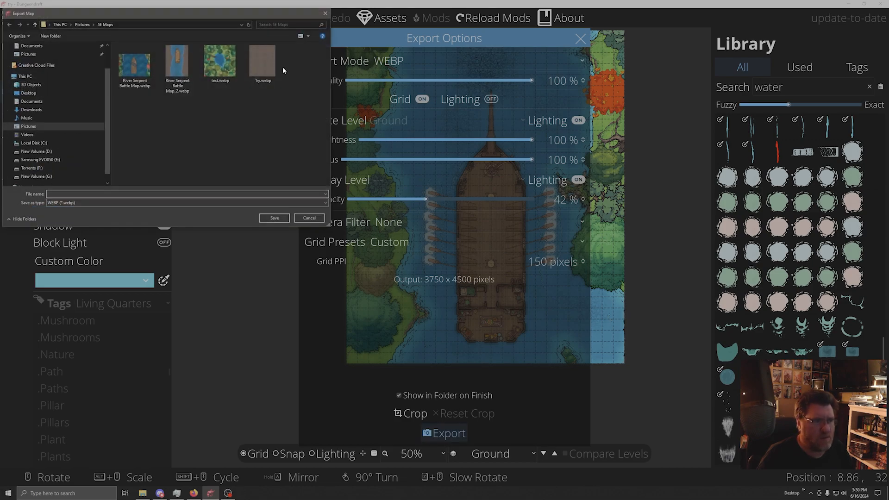
left_click(179, 61)
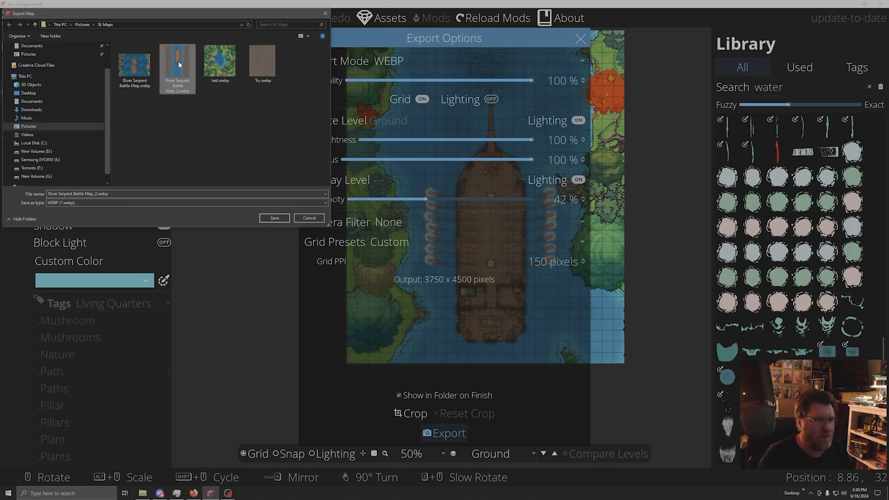
left_click(274, 218)
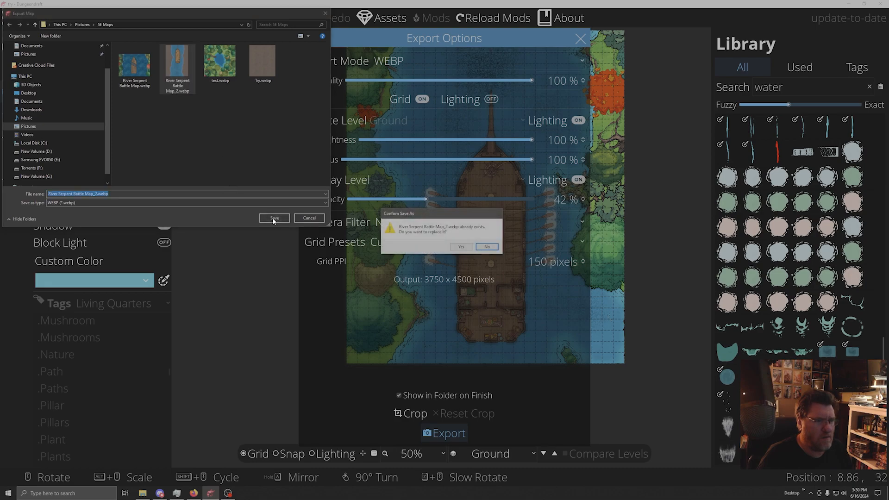
left_click(462, 246)
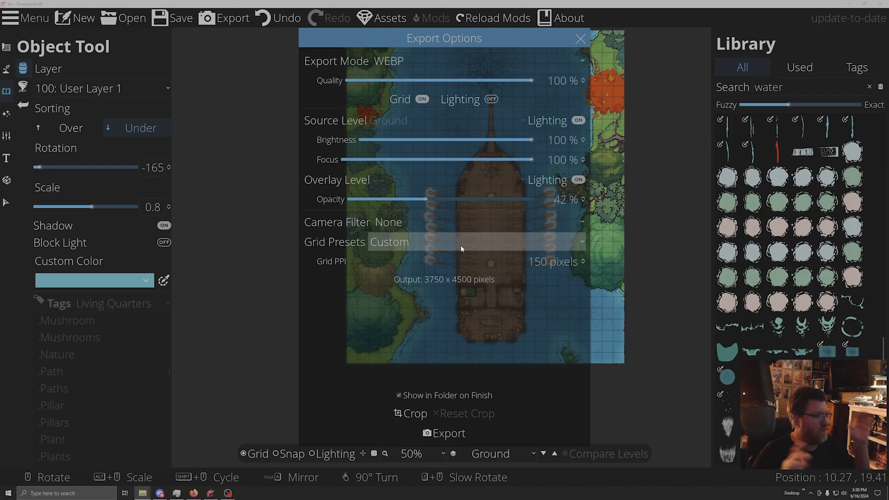
left_click(581, 38)
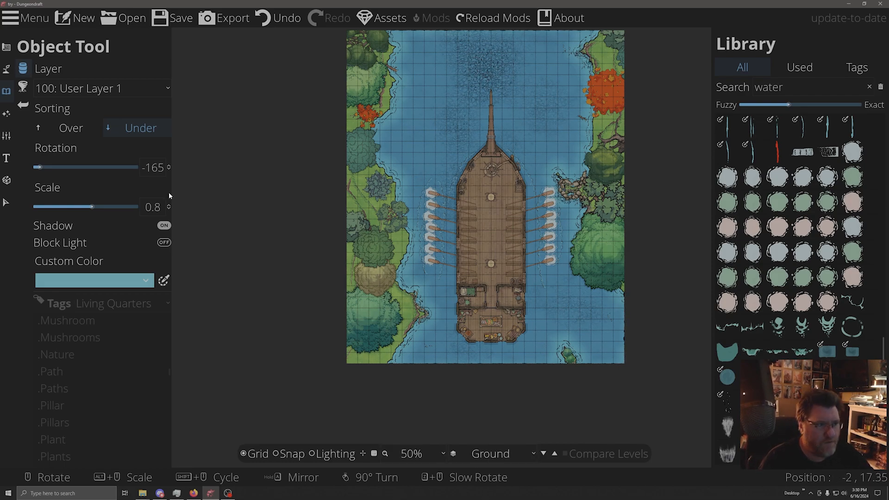
- Create a new level labelled "sails" without cloning another level, and switch to it
left_click(8, 137)
left_click(54, 88)
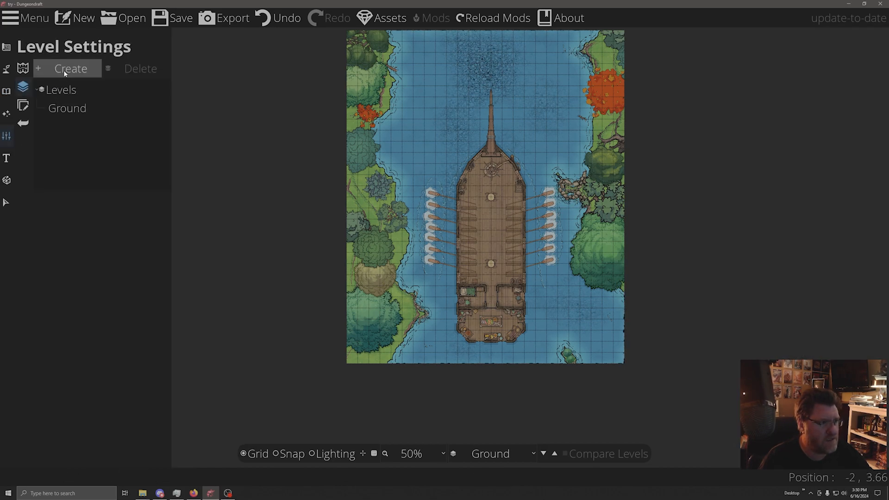
left_click(63, 70)
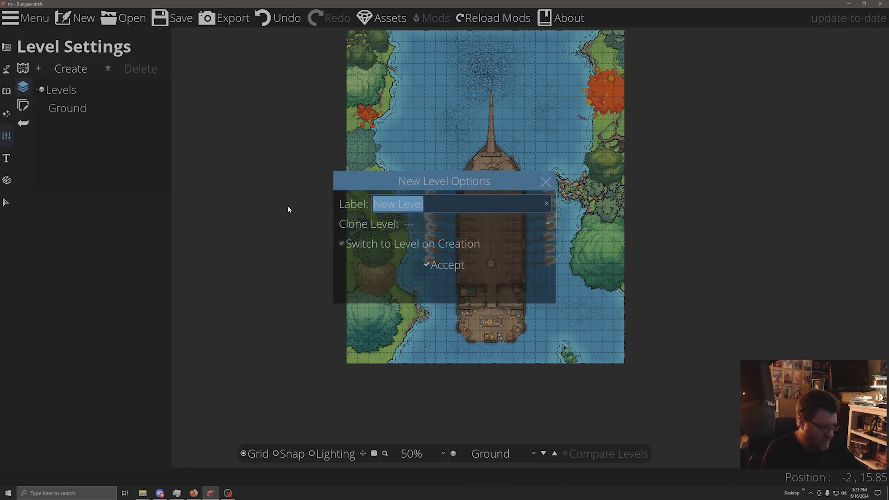
type("sails")
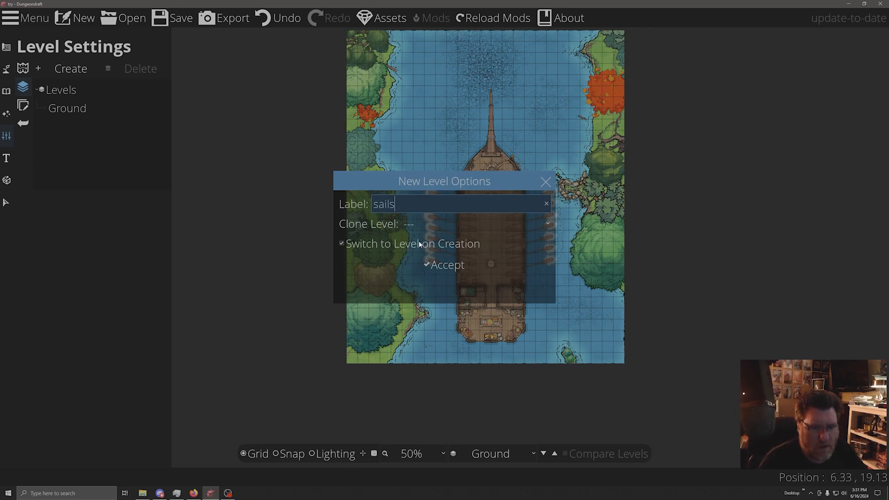
left_click(446, 265)
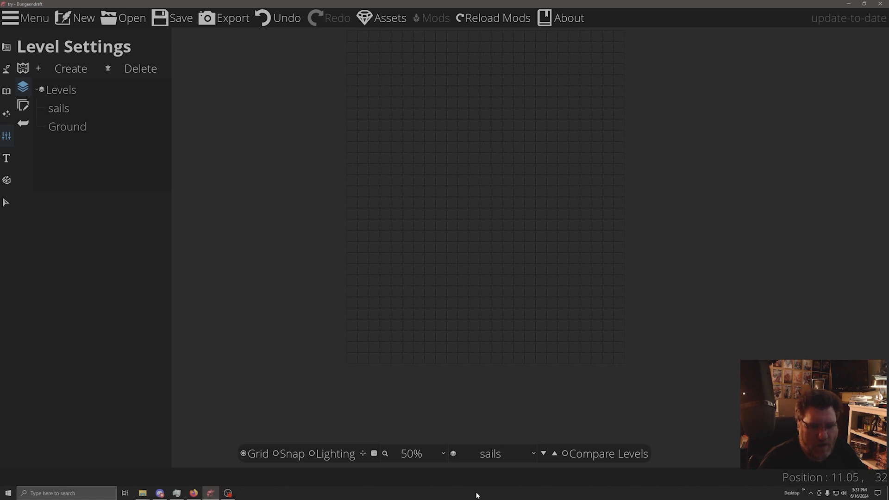
- Turn on level comparison with Ground as the reference level at 100% opacity beneath the sails level
left_click(582, 453)
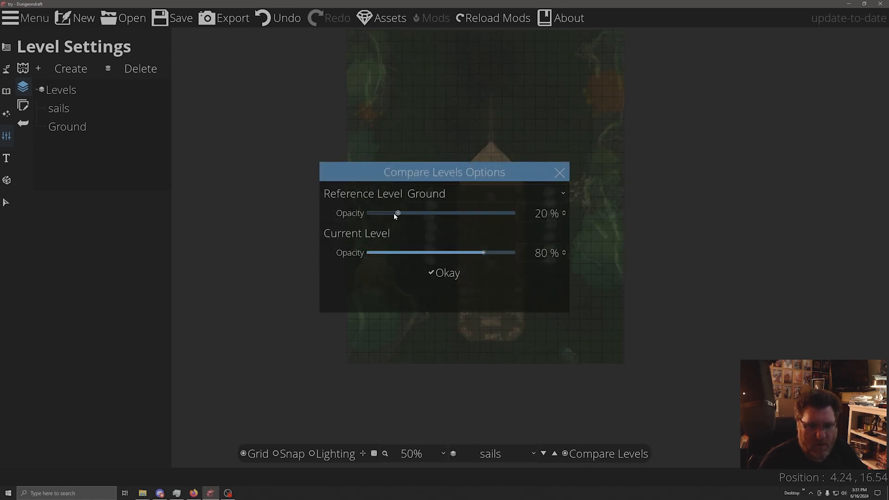
left_click_drag(398, 213, 543, 204)
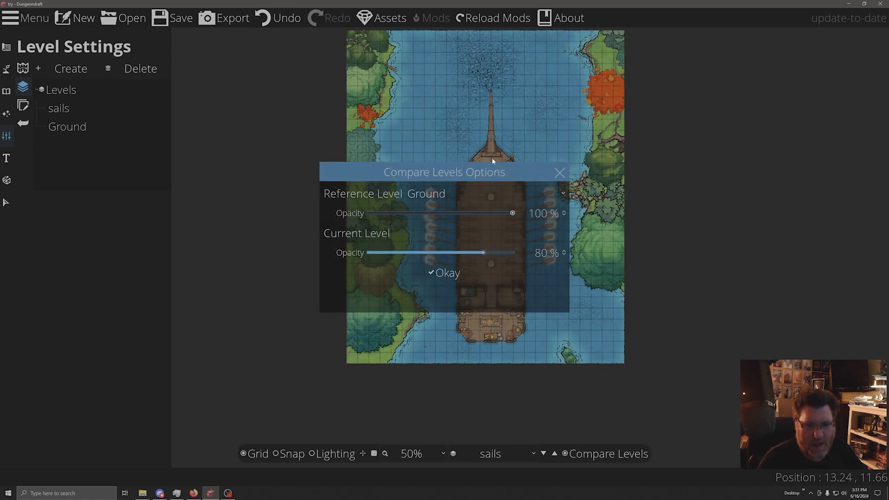
left_click_drag(477, 166, 192, 200)
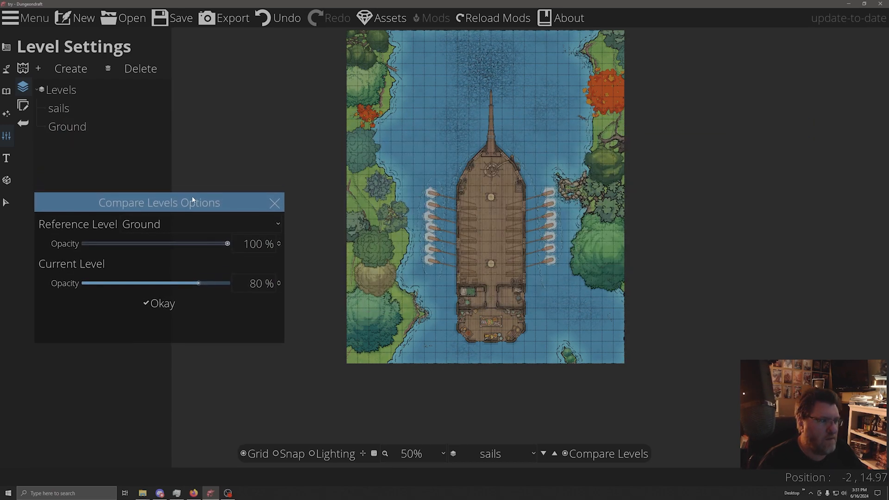
left_click(274, 204)
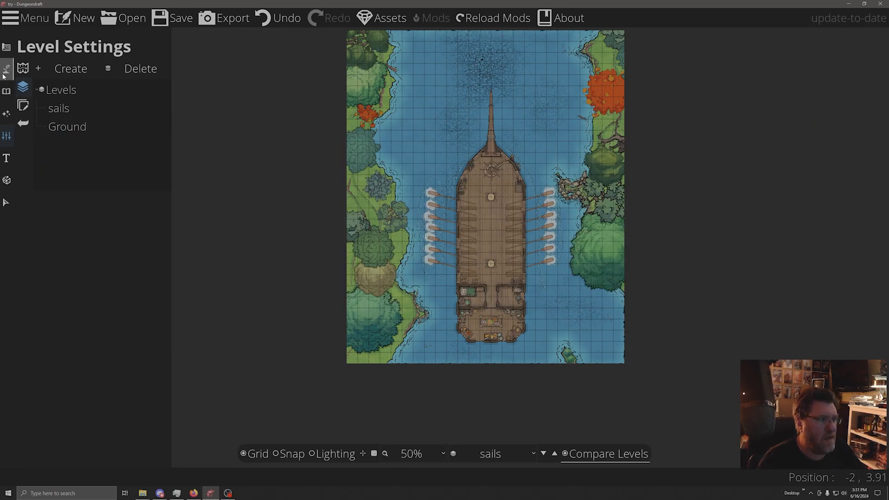
- Switch to the Object Tool and search the asset library for "ship" to find the sails
left_click(7, 90)
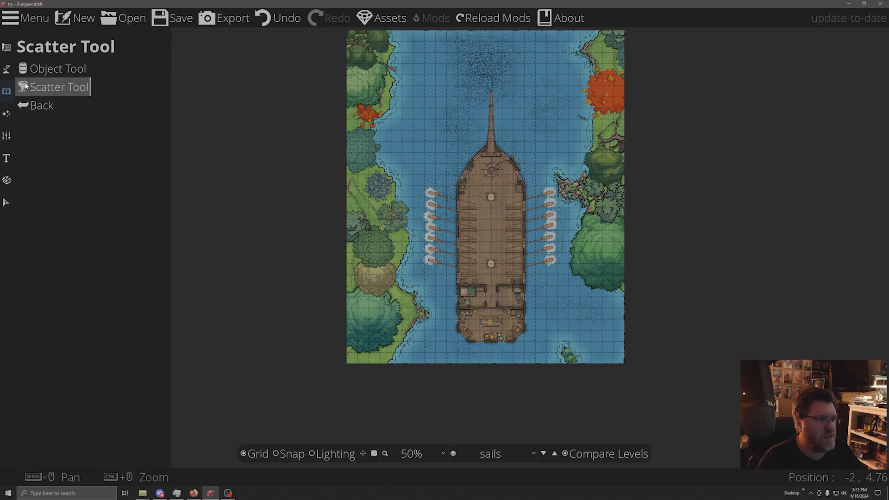
left_click(60, 68)
left_click(787, 88)
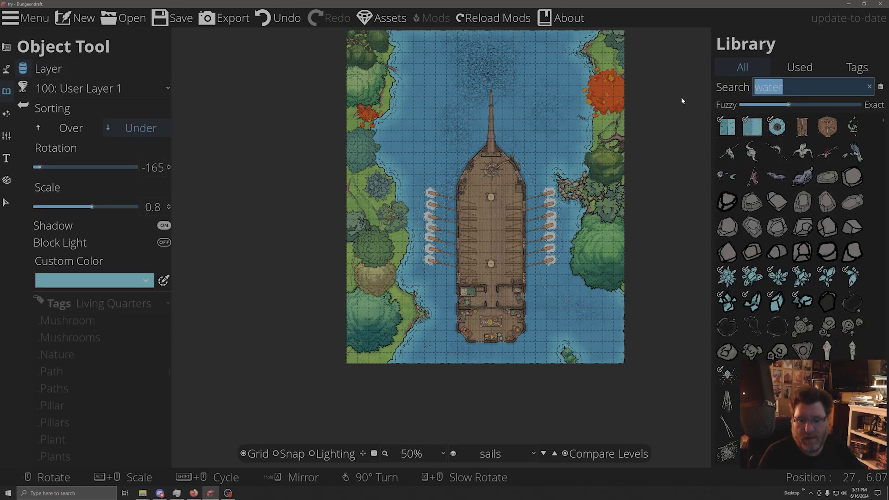
type("ship")
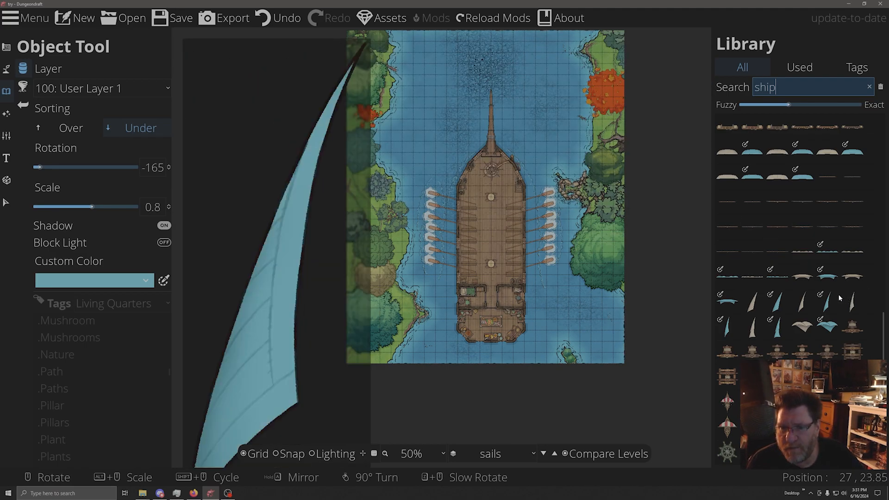
scroll(838, 292, "down", 3)
scroll(842, 305, "up", 10)
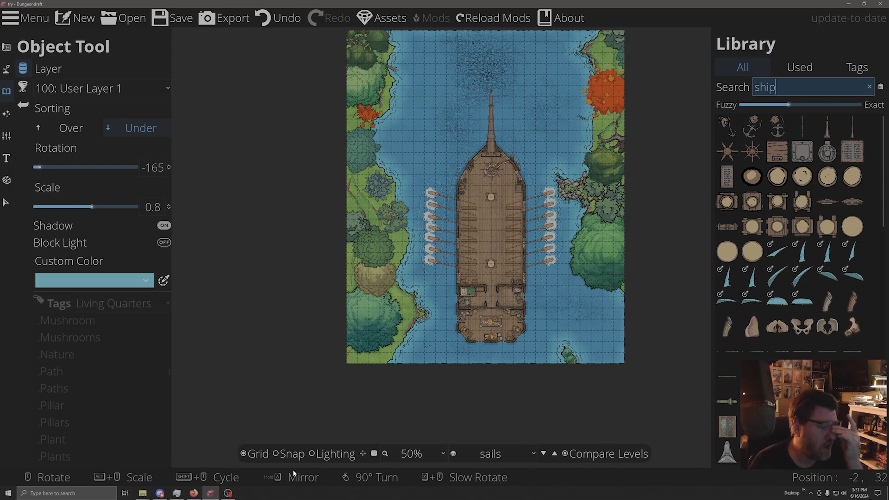
- Add a paler, greyer blue custom colour for the sail objects
left_click(84, 282)
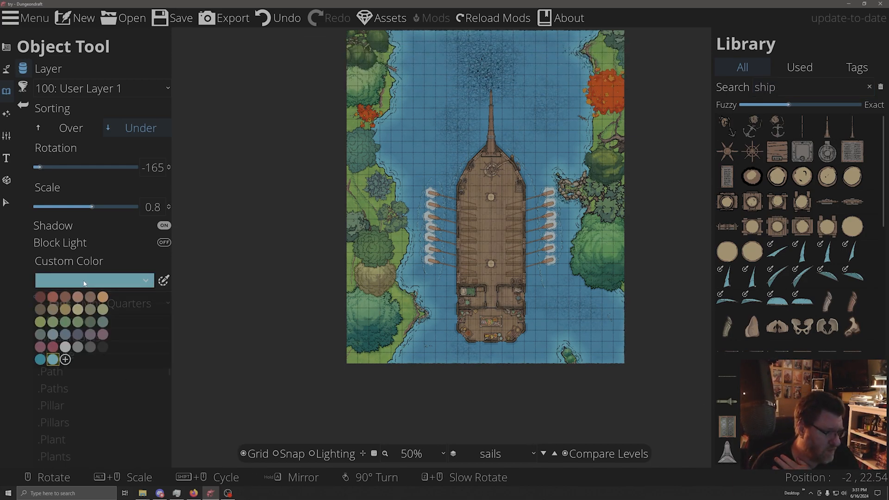
left_click(65, 363)
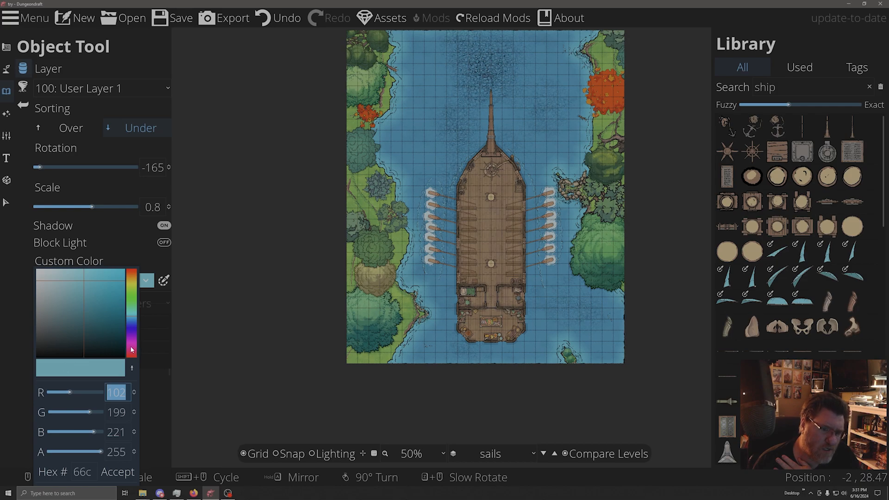
left_click(62, 292)
left_click_drag(62, 292, 63, 294)
left_click(118, 472)
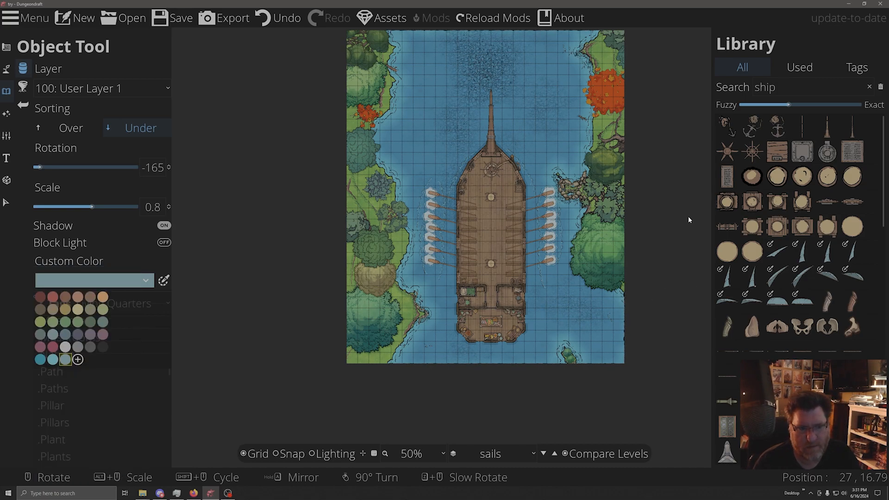
- Place a wide square sail across the ship at the rear mast, with rotation 0 and scale 1.3
left_click(804, 308)
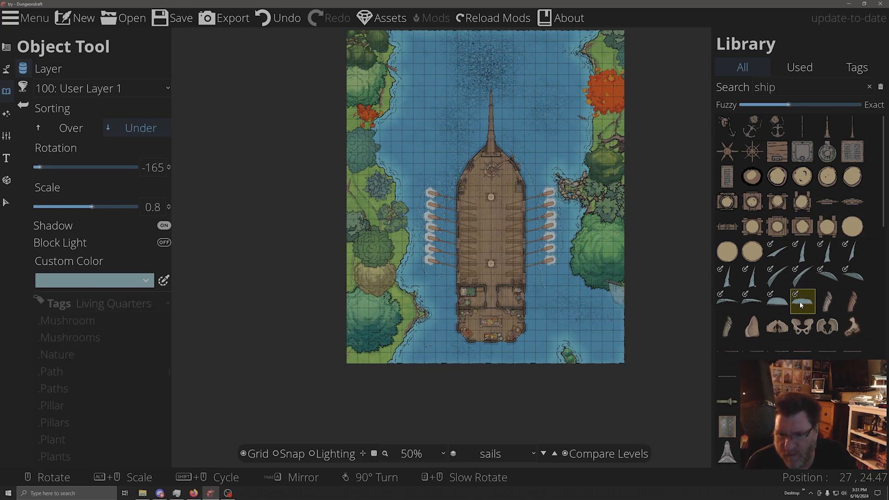
scroll(493, 235, "down", 13)
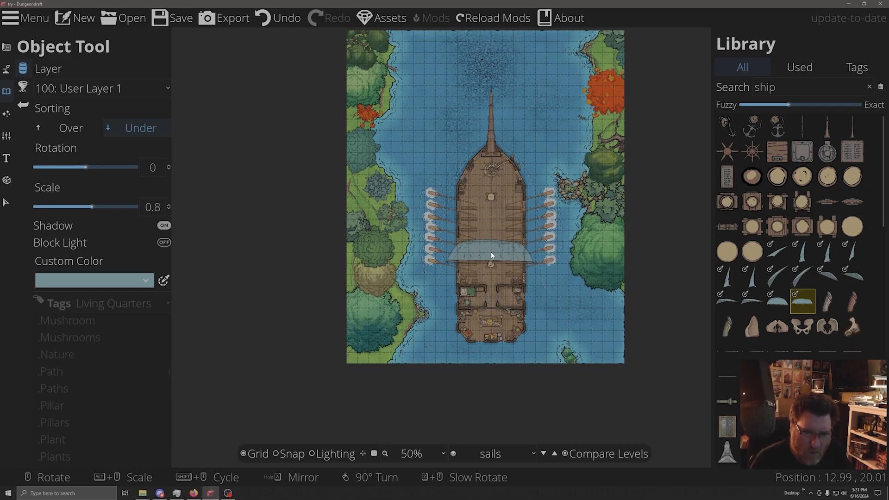
scroll(492, 255, "up", 4)
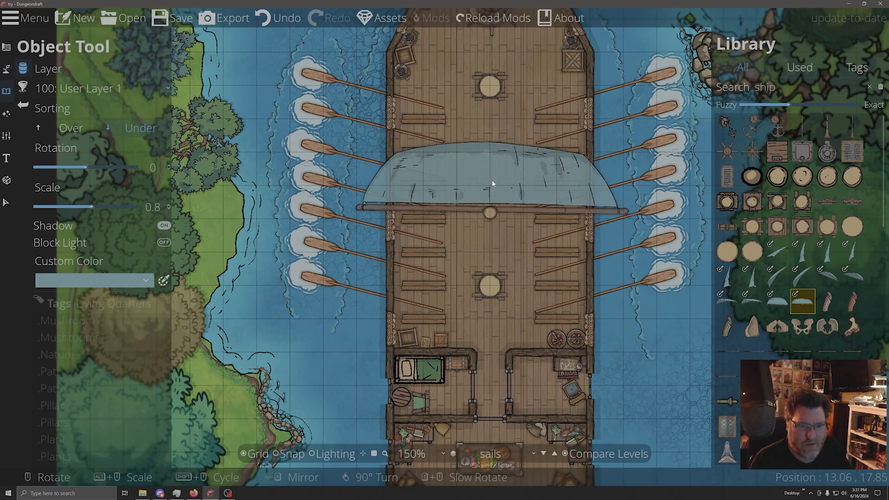
scroll(493, 184, "up", 4, "alt")
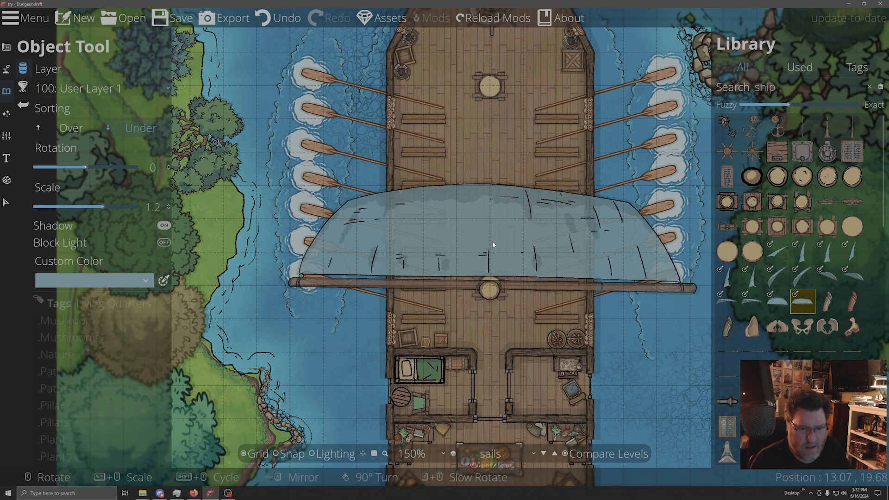
scroll(492, 239, "up", 1, "alt")
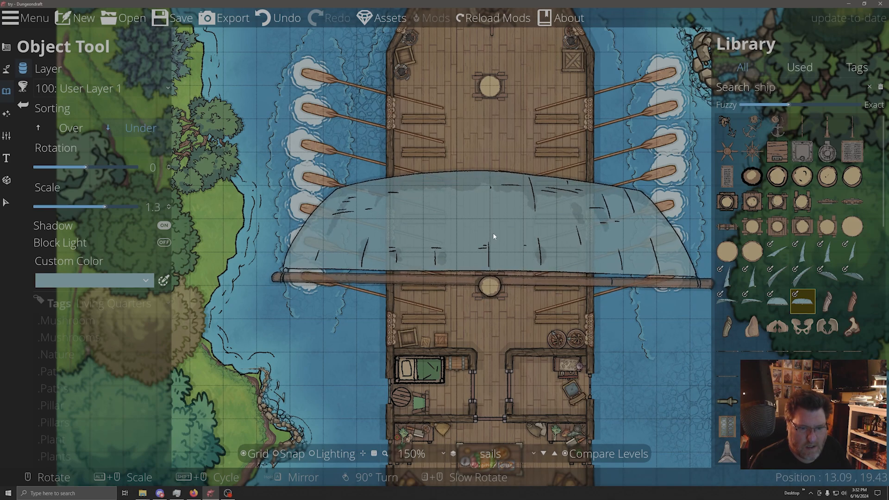
left_click(493, 237)
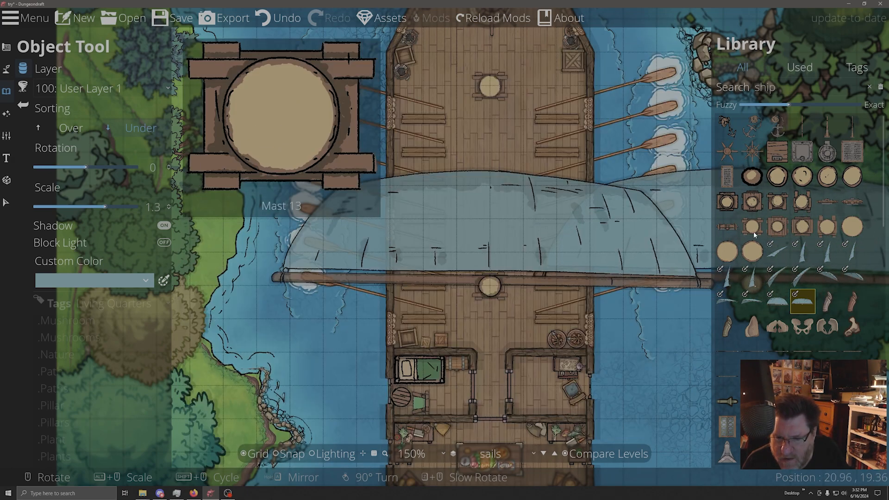
- Place a triangular sail at scale 1.3 running from the front mast to the bowsprit
left_click(755, 278)
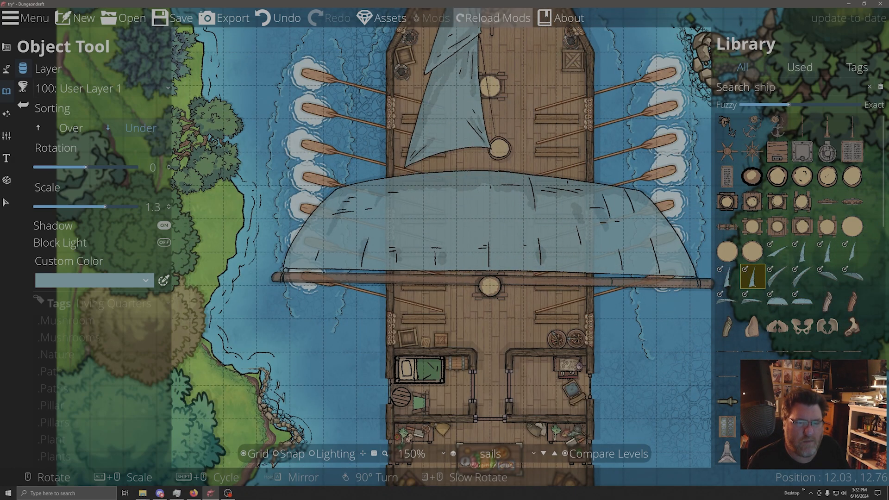
left_click_drag(472, 25, 462, 264)
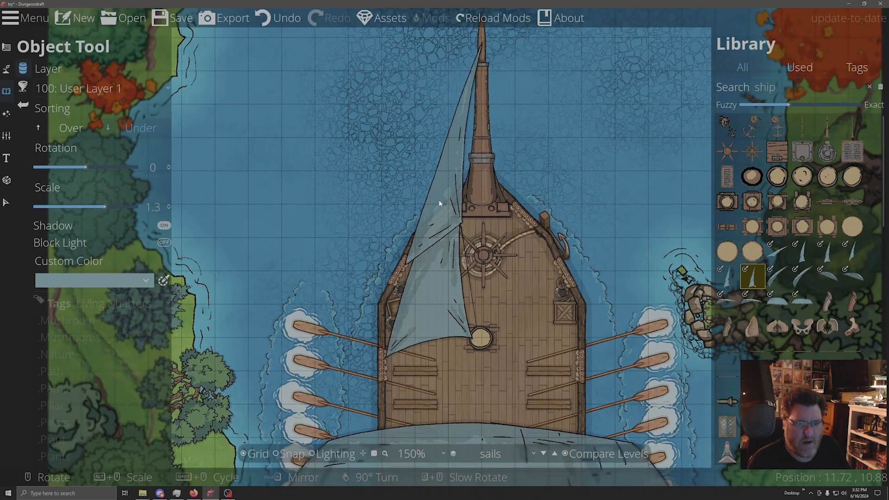
left_click(439, 203)
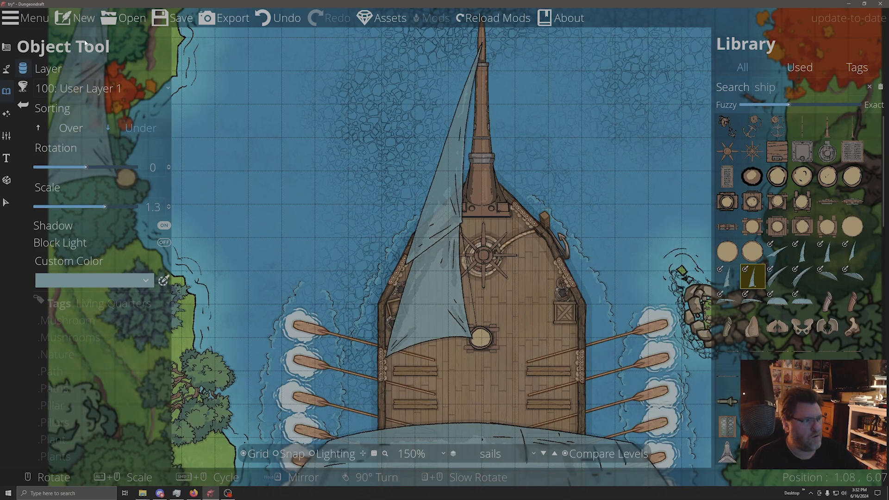
left_click(6, 202)
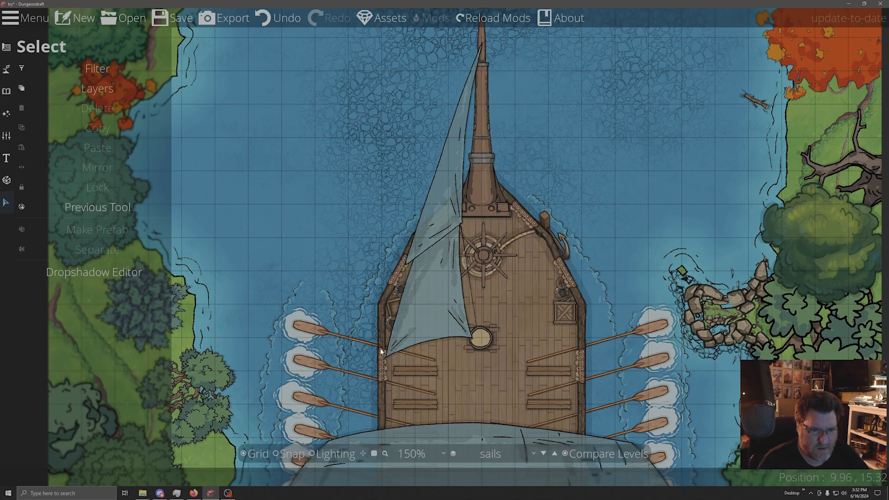
left_click(466, 124)
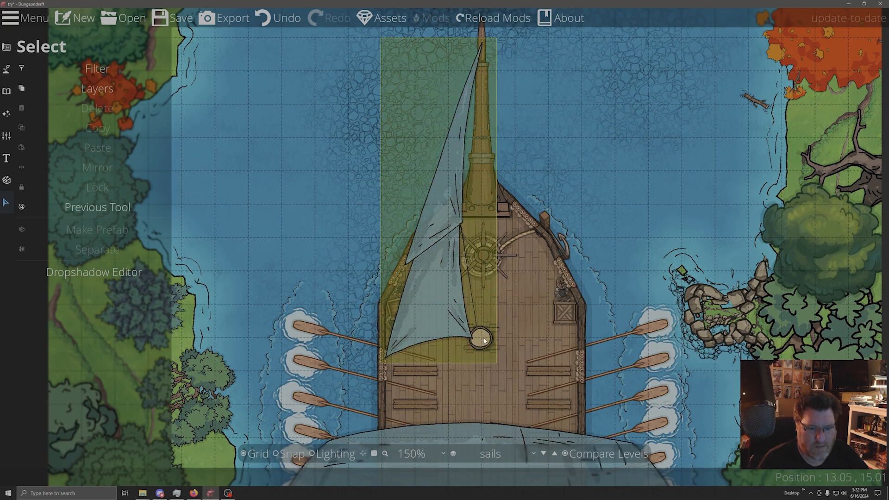
left_click_drag(596, 173, 569, 47)
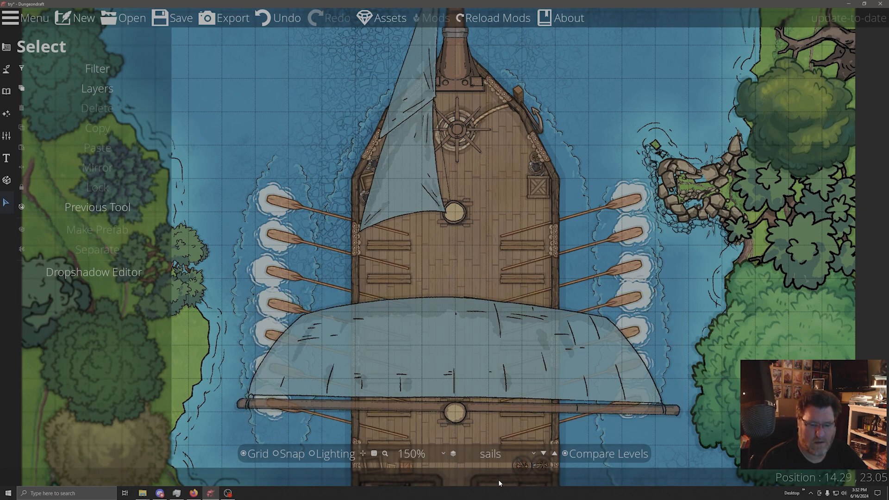
left_click_drag(696, 309, 681, 213)
scroll(665, 243, "down", 2)
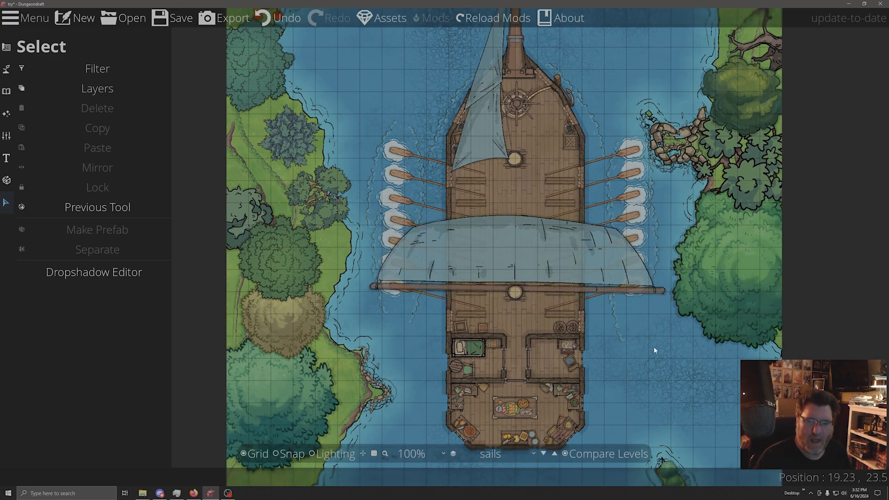
left_click_drag(659, 355, 633, 316)
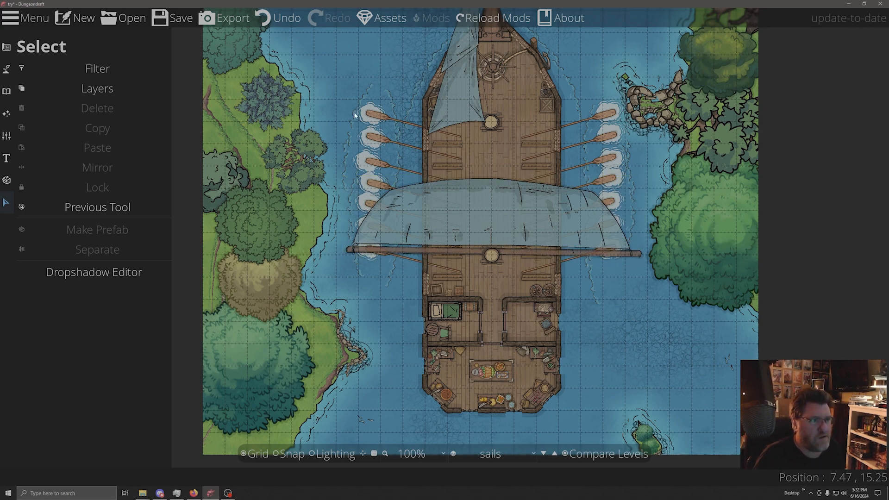
- Save the map and set up the export with Ground as the source level and sails as the overlay level
left_click(179, 15)
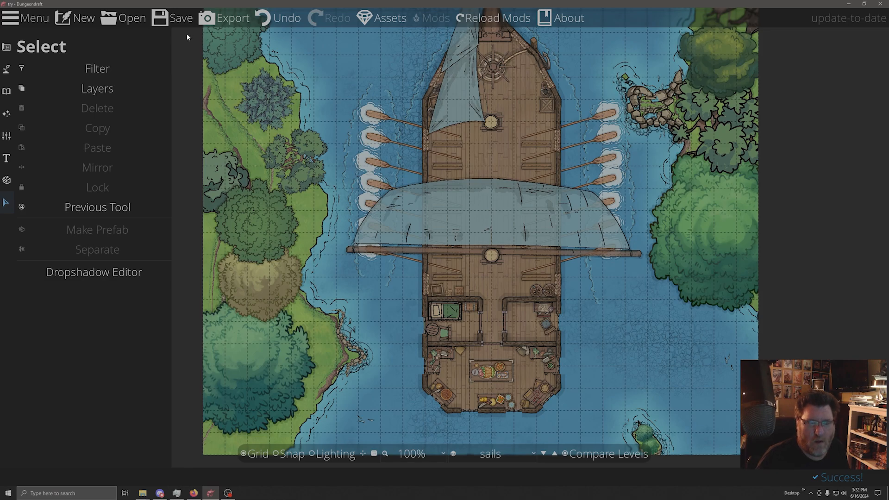
left_click(217, 21)
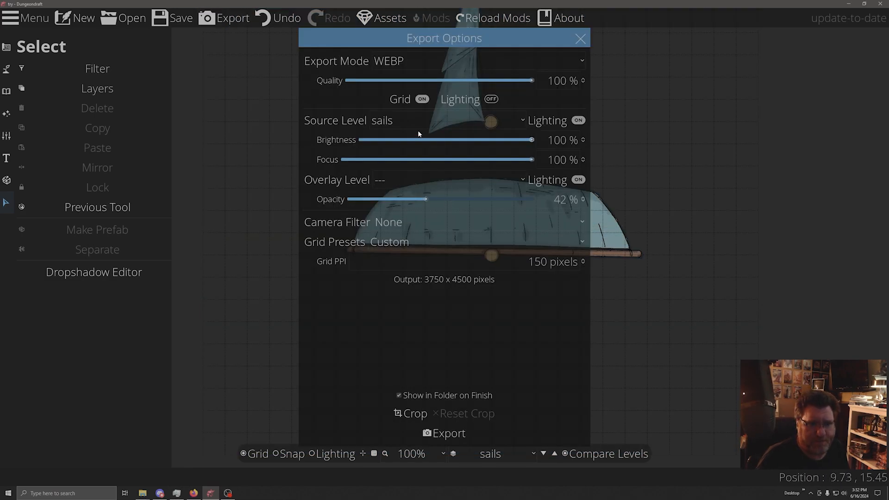
left_click(404, 118)
left_click(401, 155)
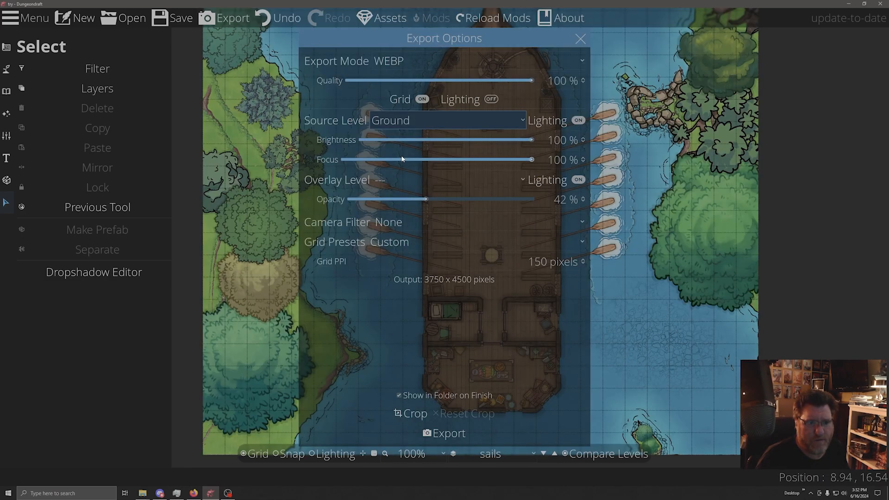
left_click(393, 180)
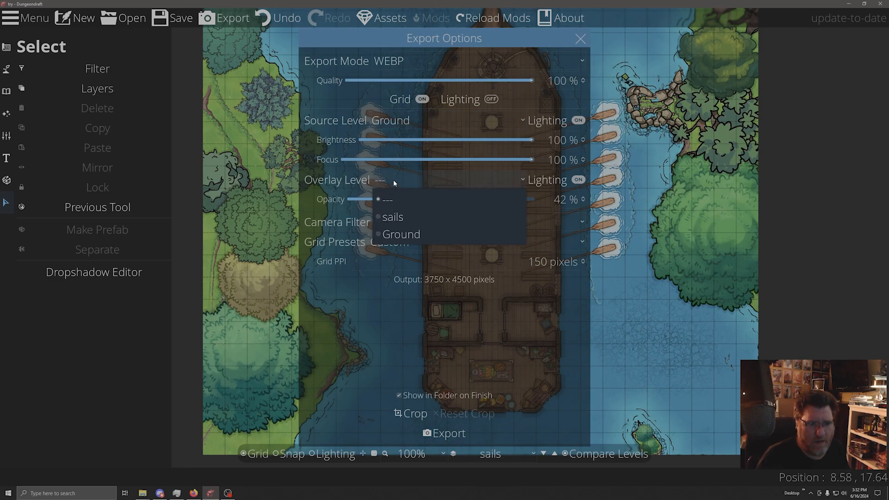
left_click(402, 217)
left_click_drag(440, 41, 163, 50)
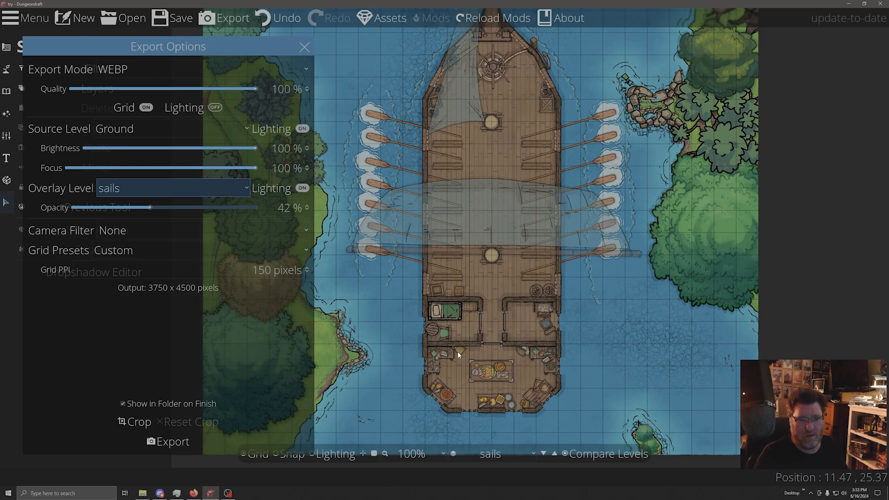
- Export the combined levels as WEBP, overwriting River Serpent Battle Map_2.webp
left_click(172, 19)
left_click_drag(131, 44, 358, 7)
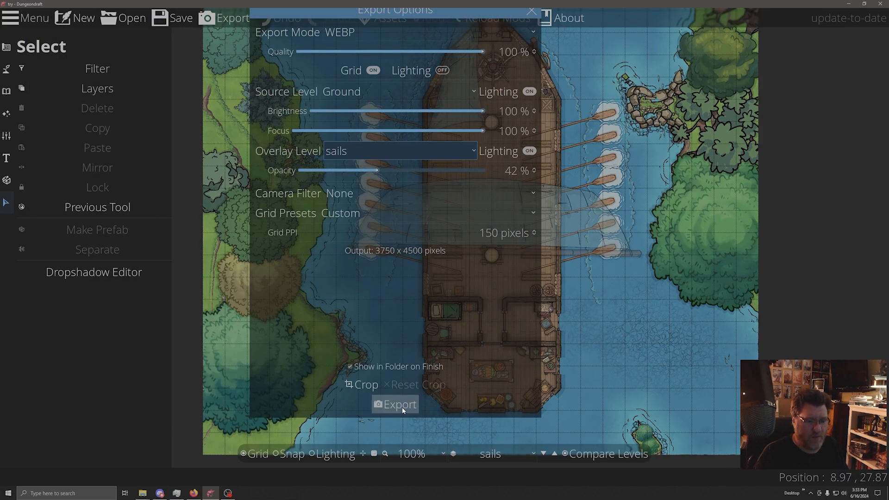
left_click(401, 407)
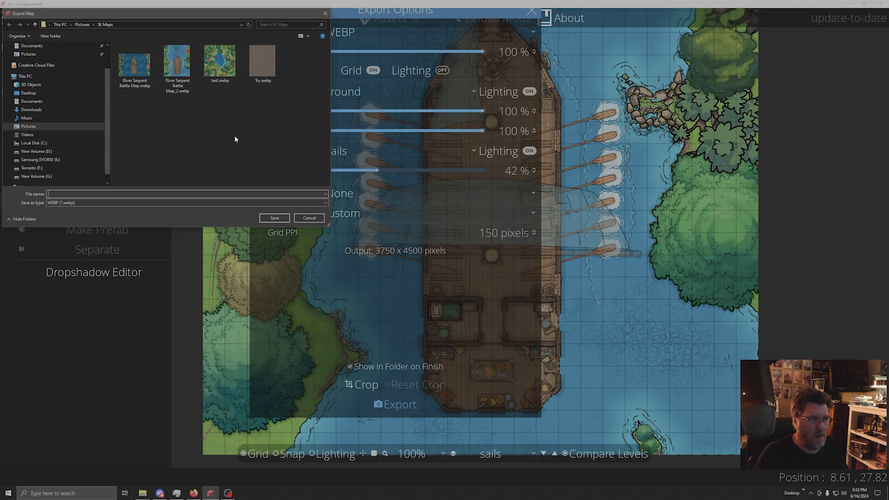
left_click(178, 71)
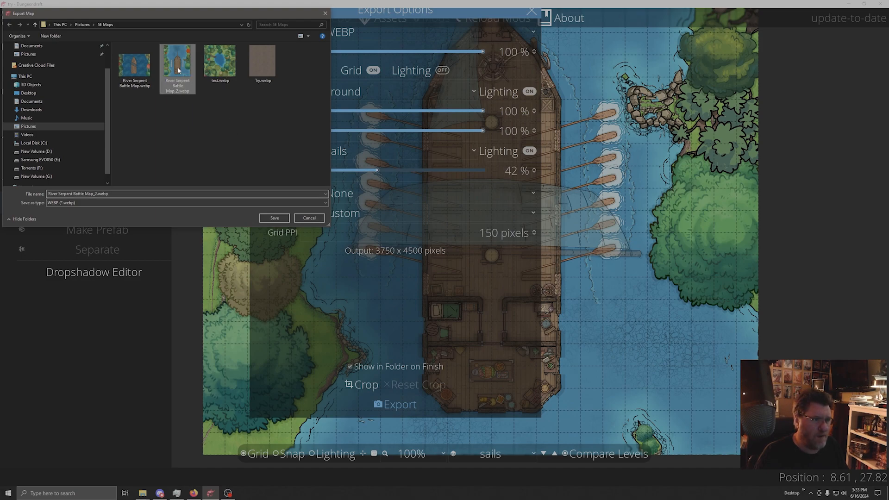
left_click(273, 218)
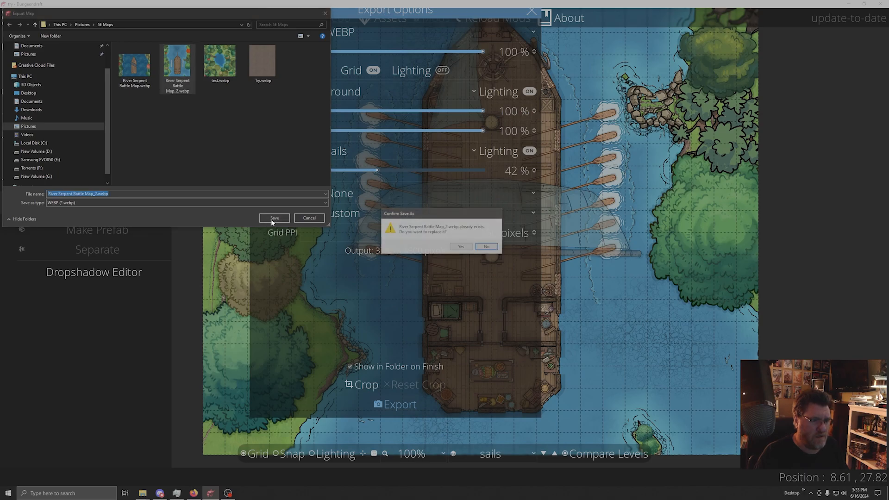
left_click(461, 247)
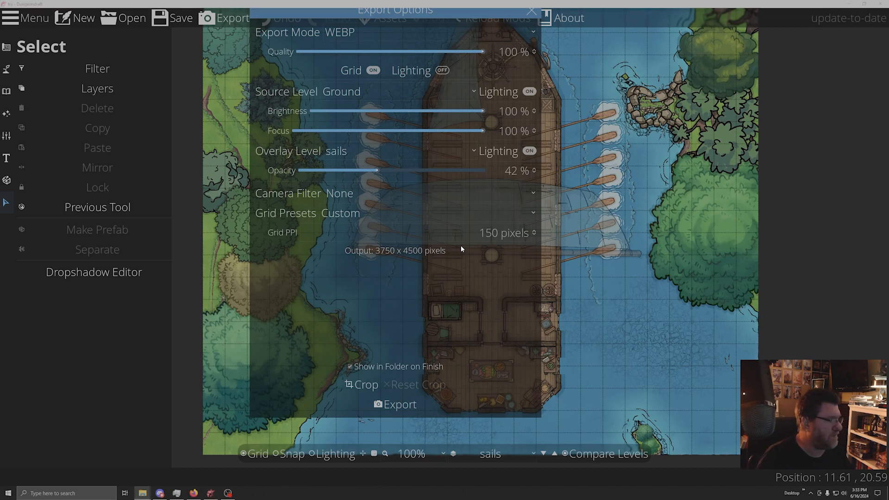
- Close the export options and save a copy of the map under the file name Upper Deck
left_click(532, 12)
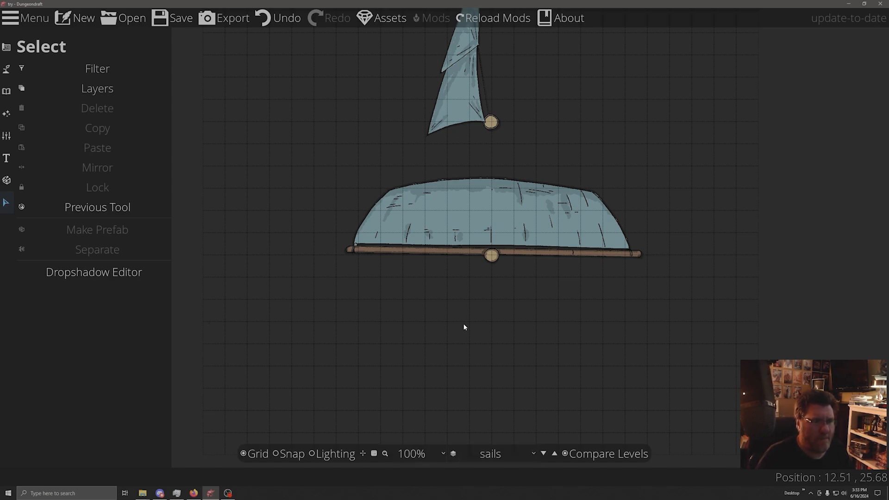
left_click(163, 25)
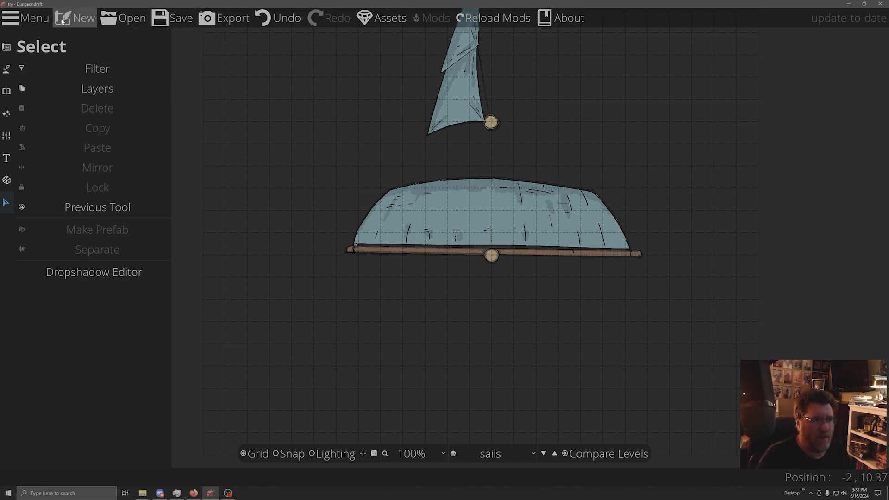
left_click(28, 18)
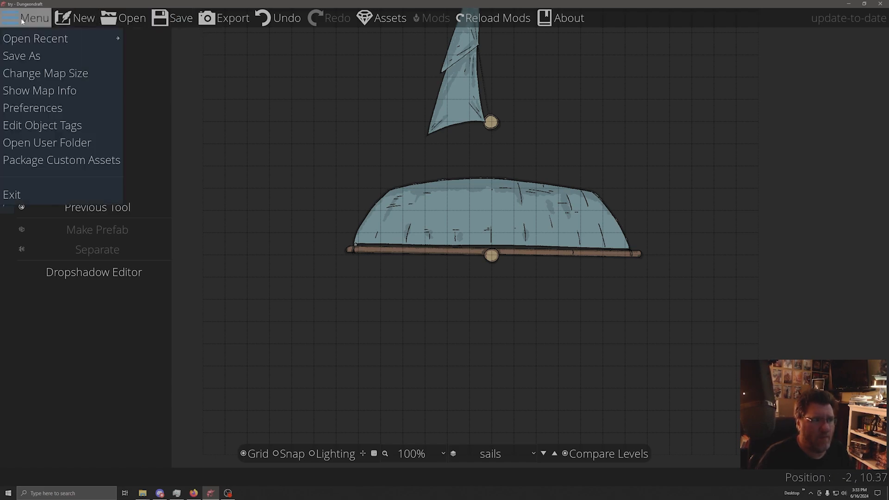
left_click(24, 56)
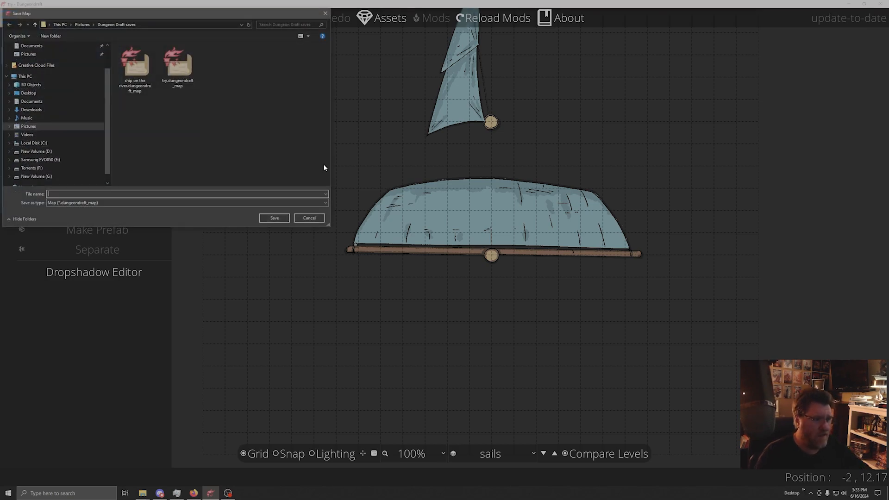
type("Upper Deck")
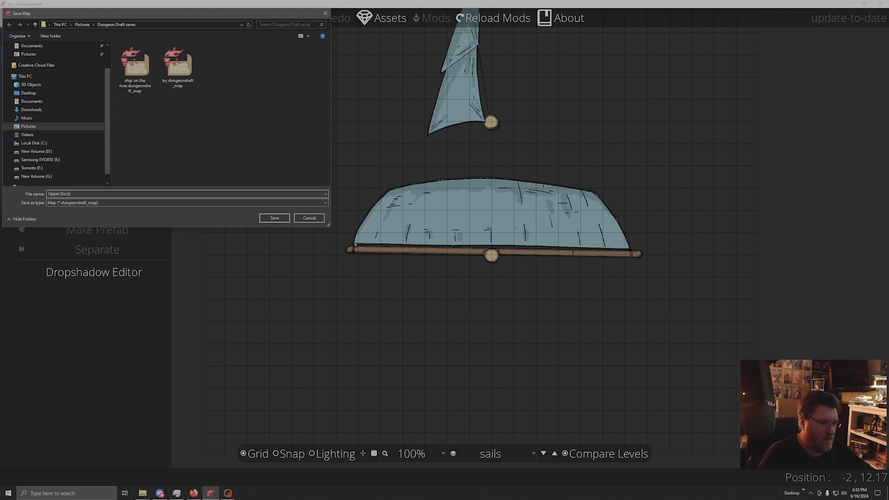
left_click(274, 218)
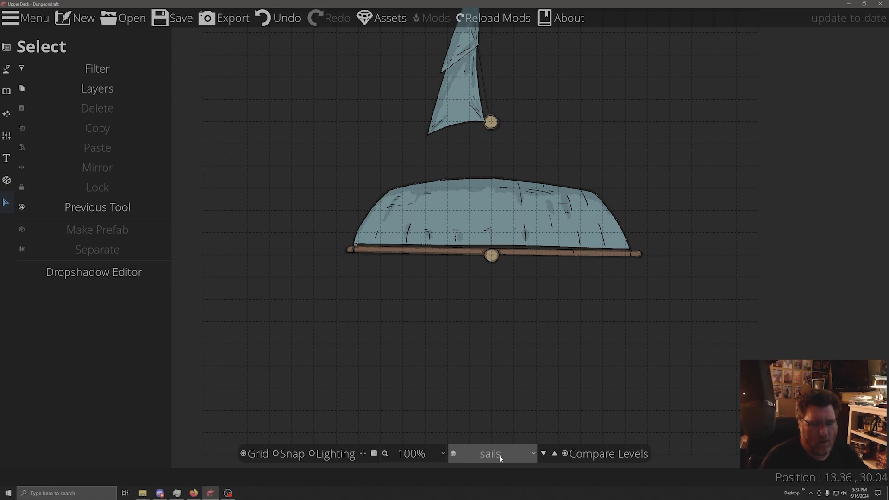
- Create a new level labelled Upper Deck as a clone of the Ground level, switching to it on creation
left_click(6, 135)
left_click(56, 100)
left_click(57, 88)
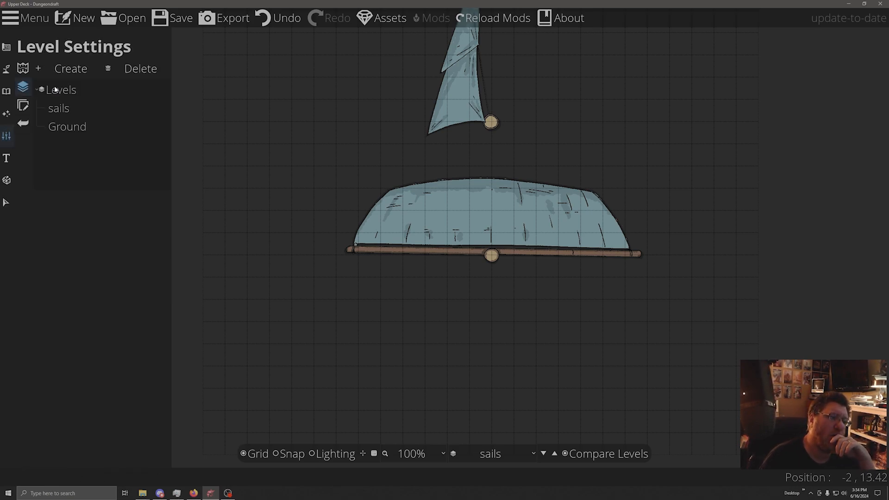
left_click(72, 68)
left_click(359, 204)
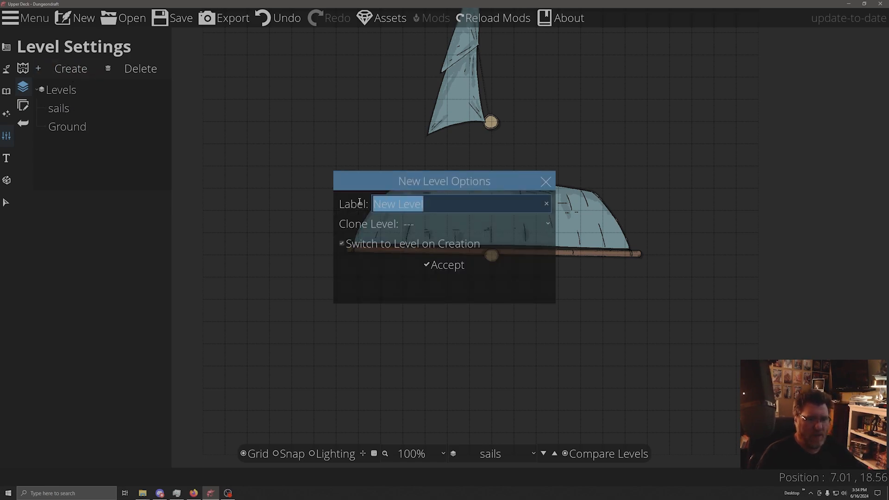
type("Upper Deck")
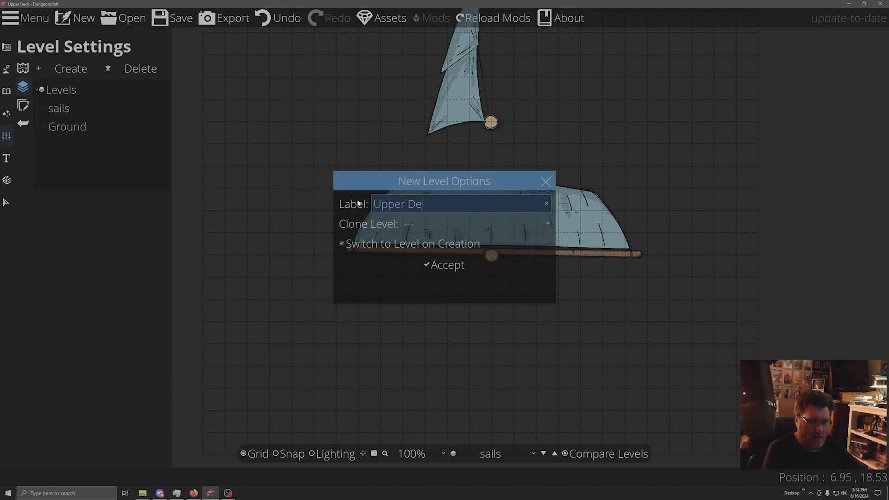
left_click(424, 225)
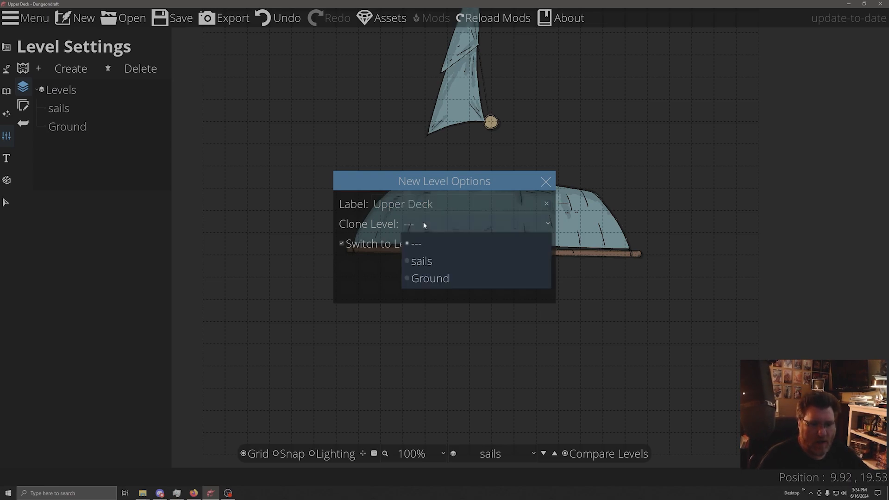
left_click(435, 280)
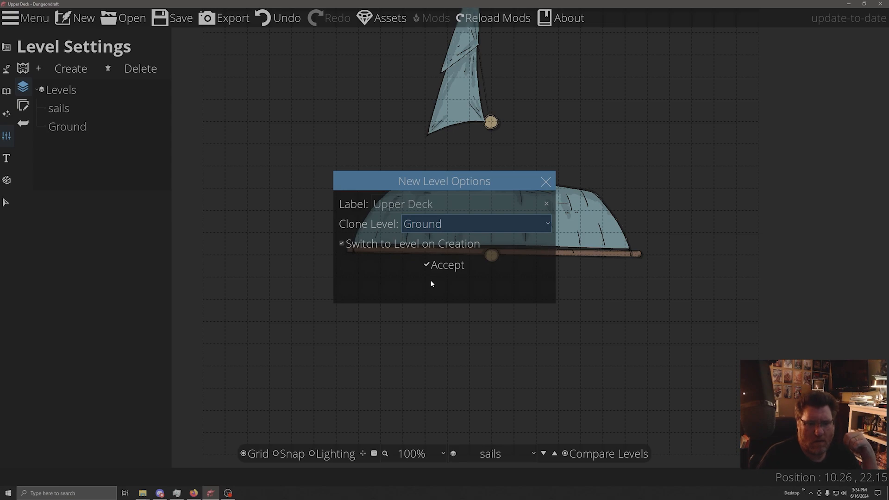
left_click(437, 264)
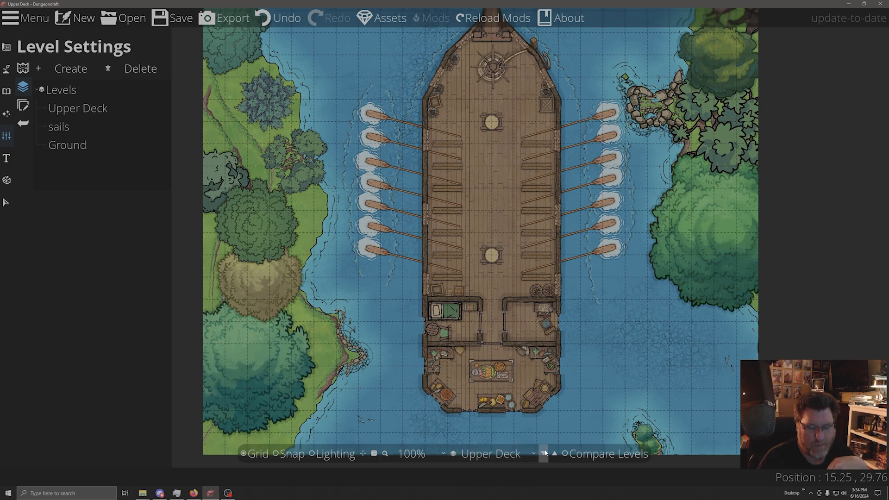
- Activate the Building Tool with the custom polygon shape
left_click(7, 47)
left_click(38, 67)
left_click(39, 87)
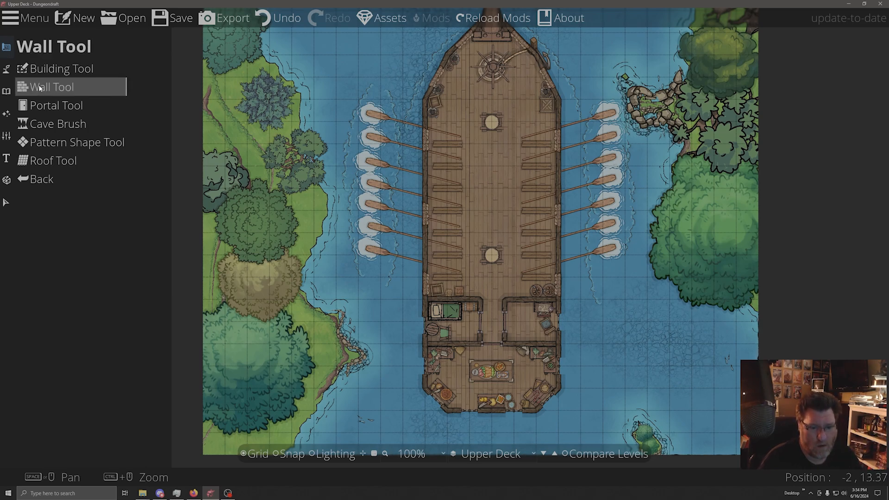
left_click(43, 73)
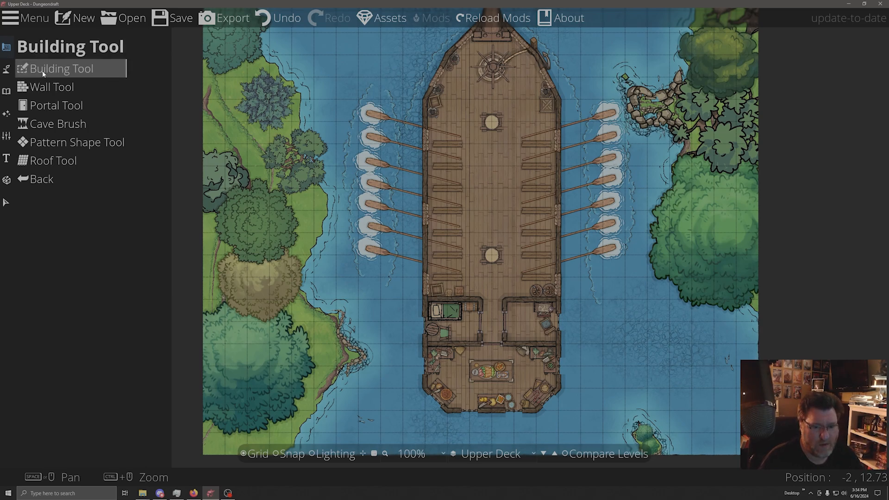
left_click(43, 71)
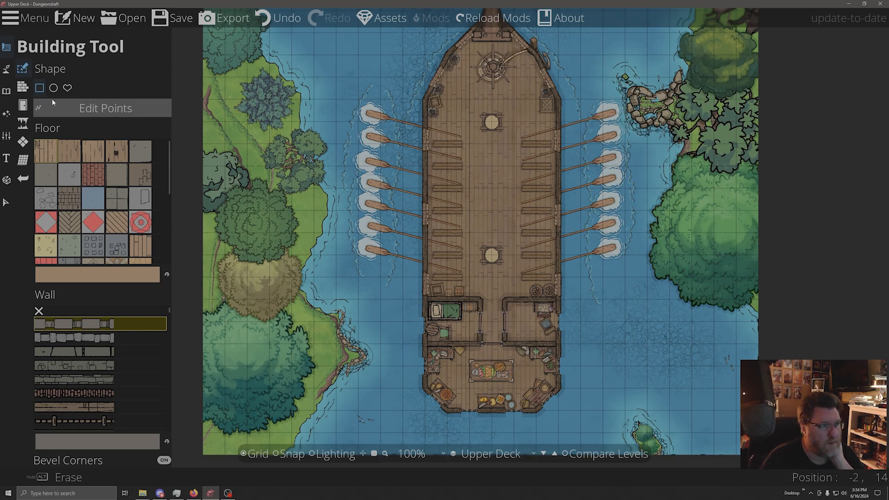
left_click(67, 87)
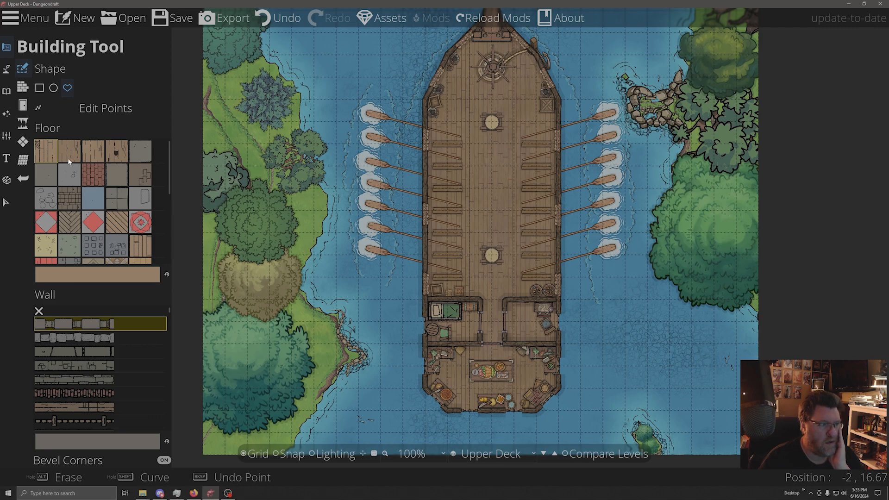
- Turn on snapping, try outlining the ship's stern cabins as a building with the stone wall style, and undo it
left_click(425, 301)
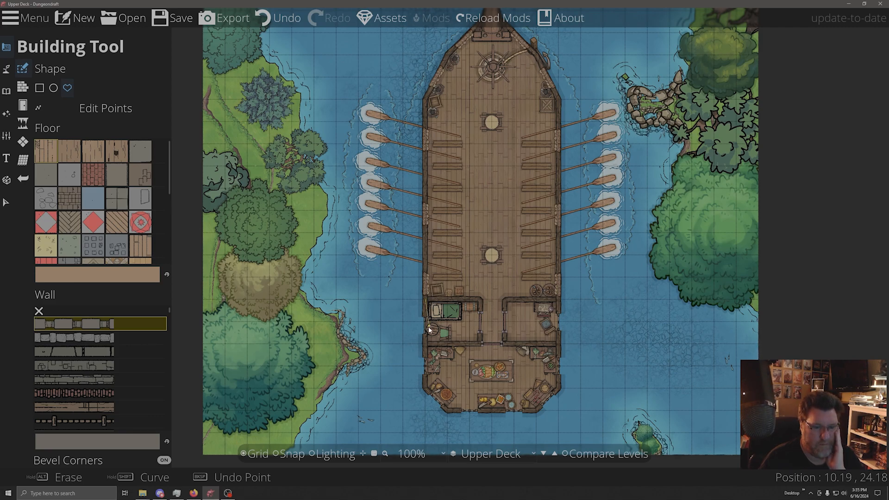
left_click(424, 387)
left_click(446, 410)
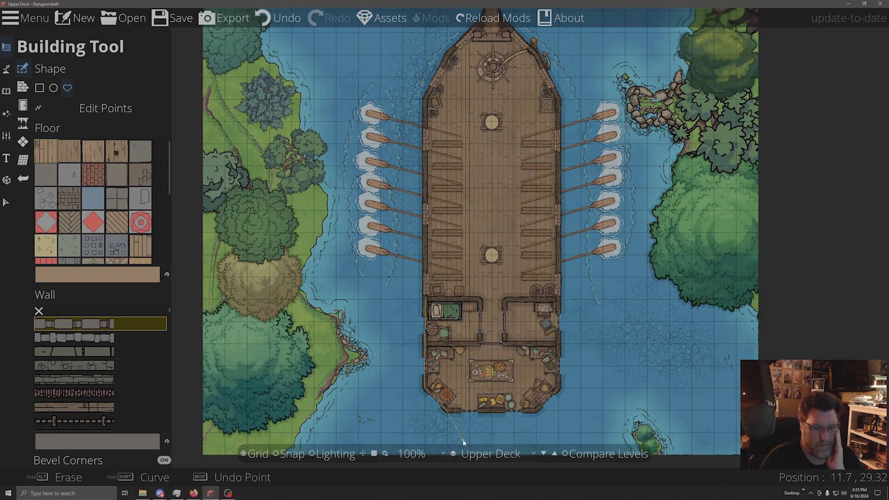
left_click(281, 455)
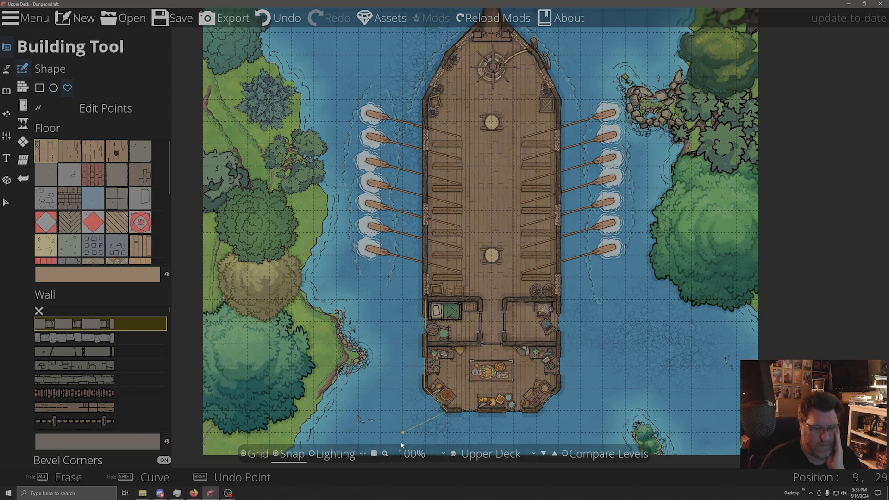
left_click(537, 408)
left_click(558, 387)
left_click(559, 300)
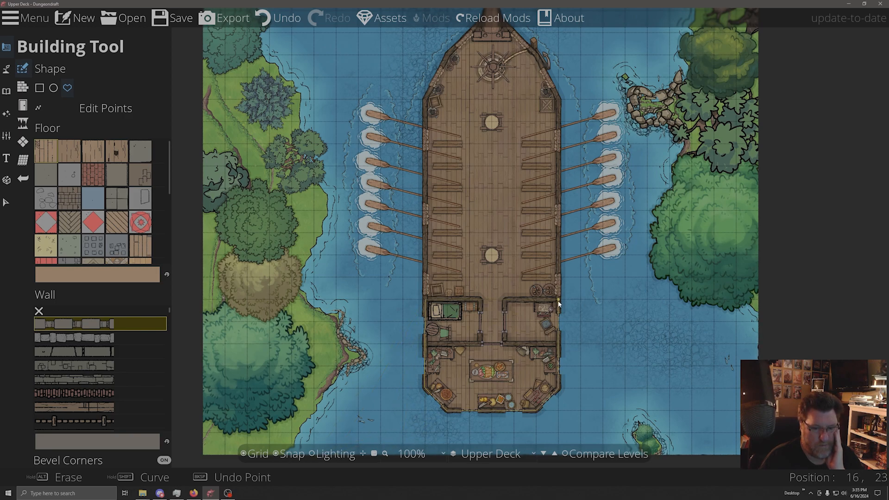
left_click(425, 302)
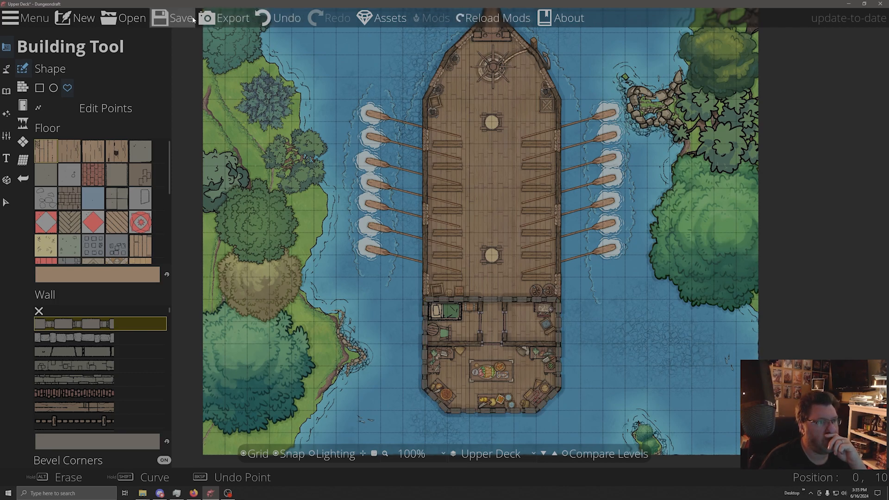
left_click(281, 17)
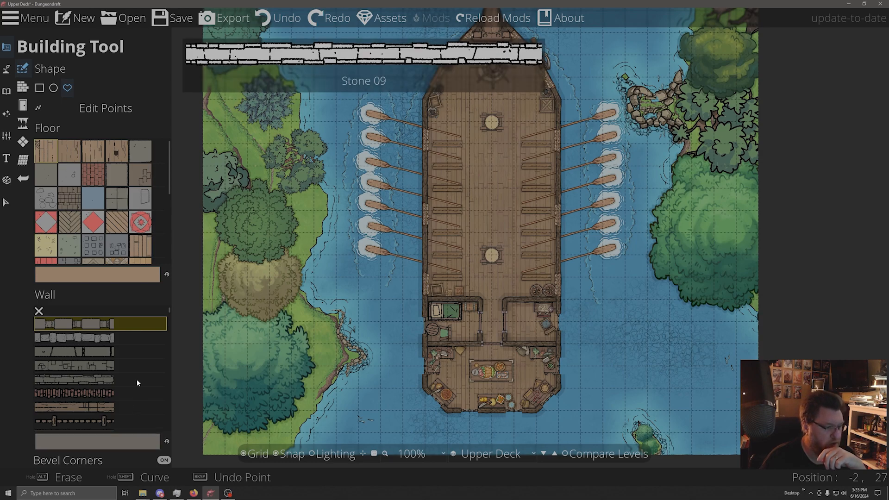
- Outline the ship's stern cabin section as a building using a dark wooden plank wall style
scroll(137, 379, "down", 10)
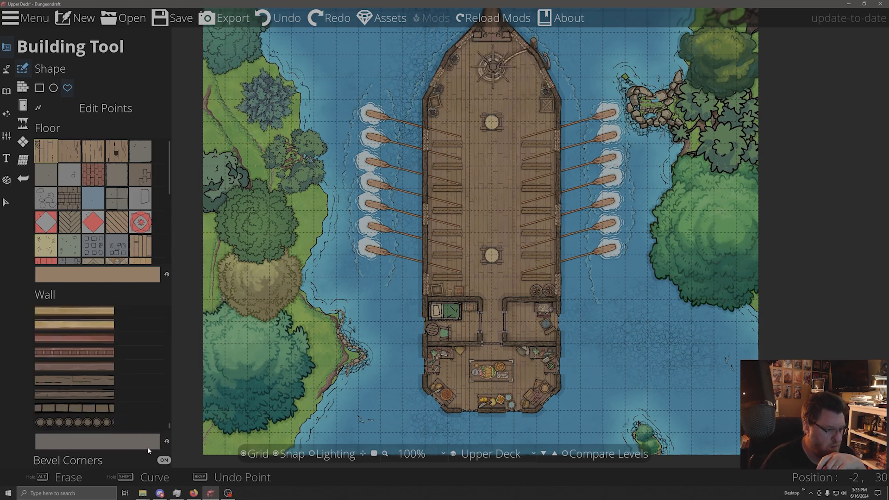
scroll(148, 407, "down", 3)
scroll(148, 407, "up", 1)
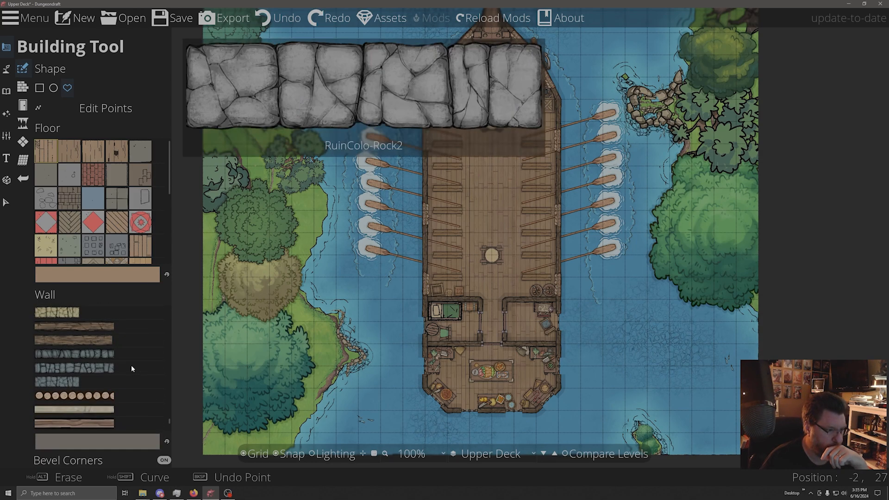
left_click(97, 326)
left_click(424, 389)
left_click(445, 410)
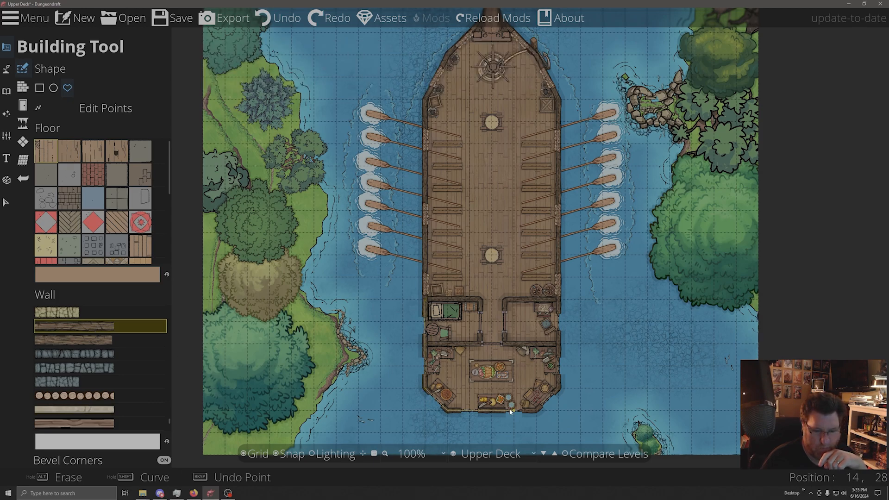
- Trace a custom building shape around the ship's angled stern section on the Upper Deck, using the dark wooden wall style
left_click(533, 411)
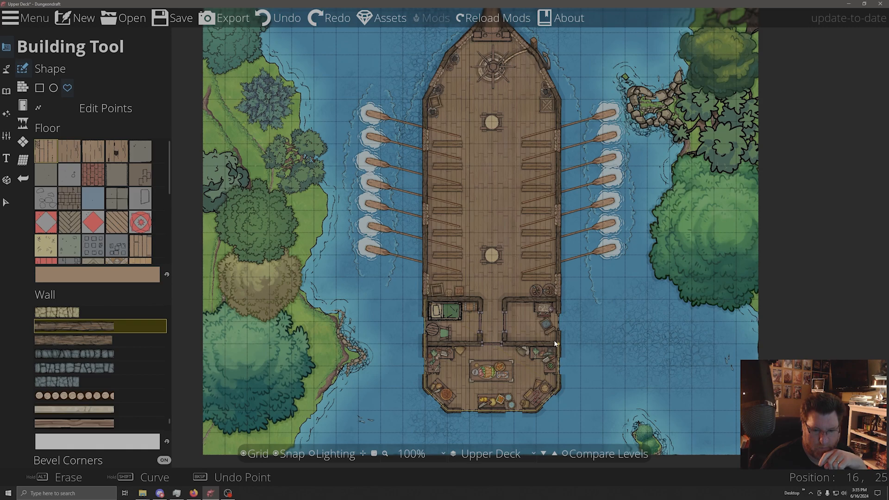
left_click(556, 298)
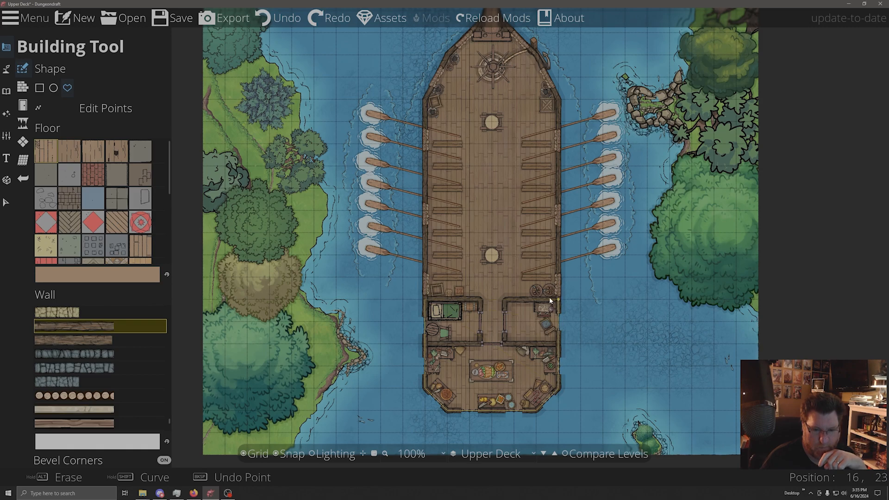
left_click(424, 301)
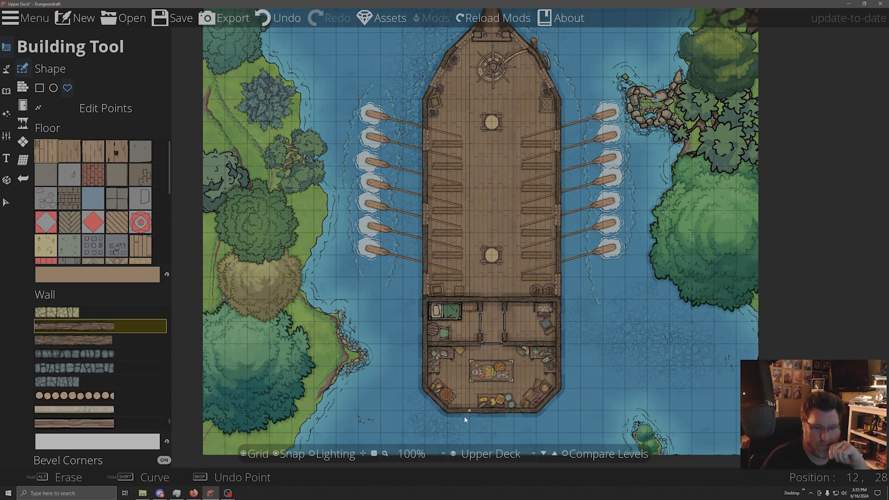
- Enable Compare Levels with sails as the reference level, and set the opacity of both the reference and current levels to 100%
left_click(578, 455)
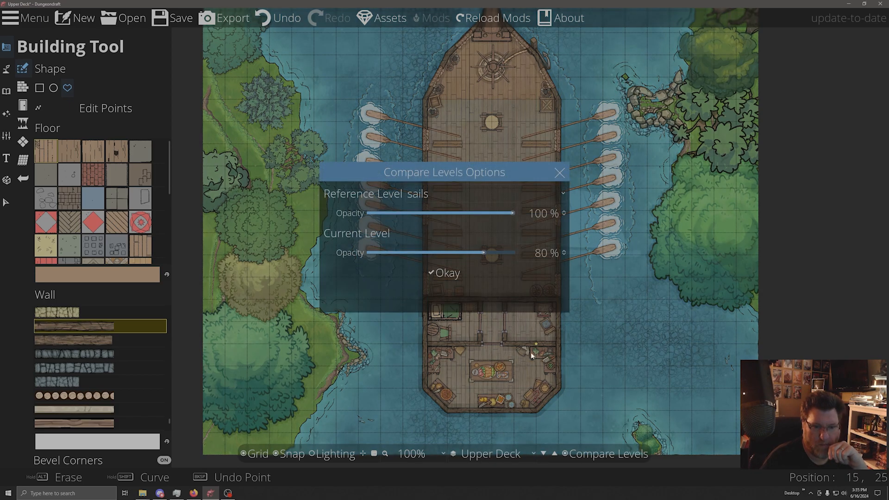
left_click_drag(429, 176, 715, 184)
left_click_drag(769, 264, 823, 268)
left_click_drag(792, 221, 778, 226)
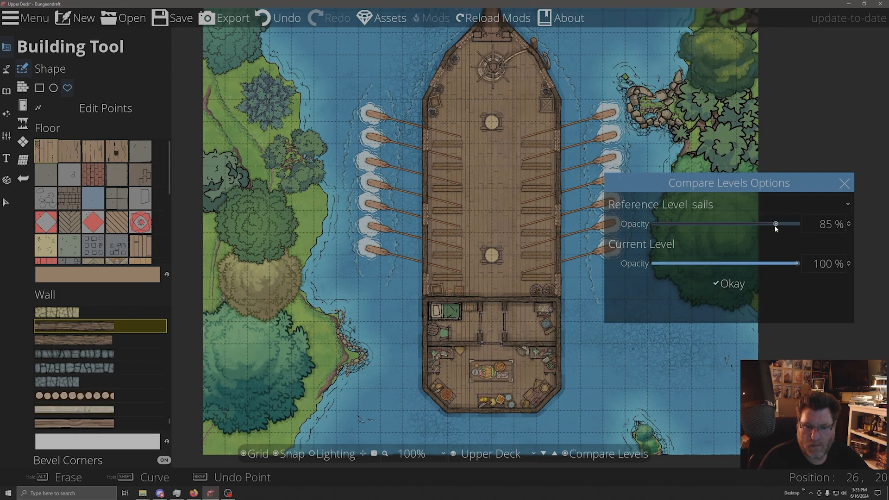
left_click_drag(721, 226, 793, 226)
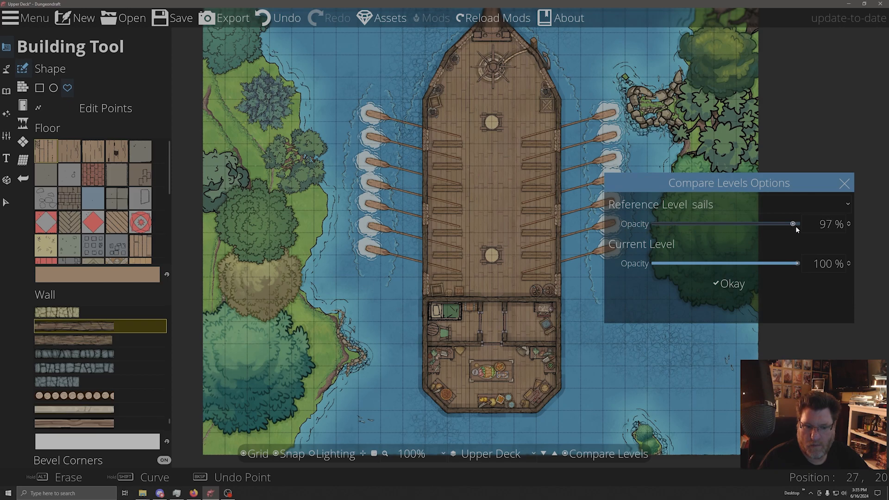
left_click_drag(858, 226, 805, 226)
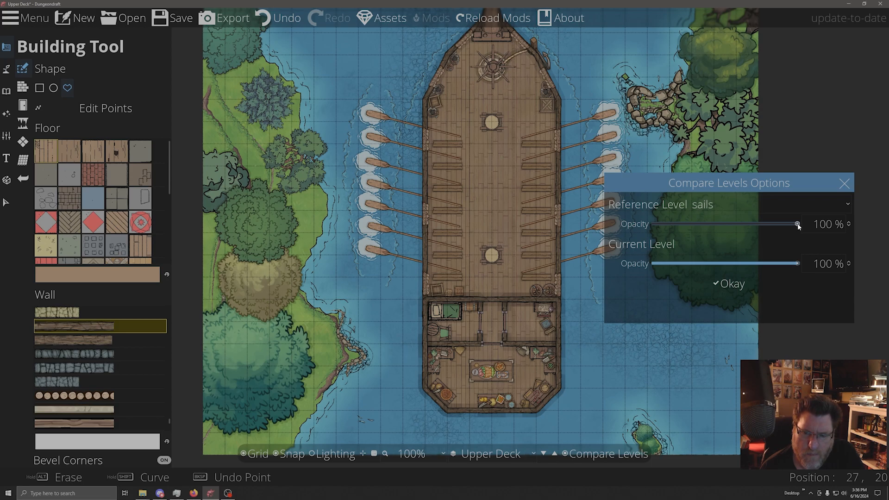
left_click_drag(797, 224, 759, 224)
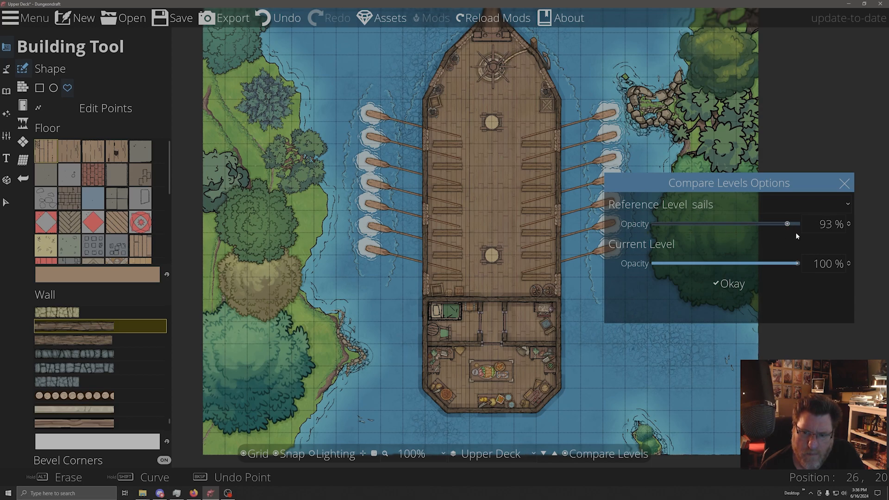
mouse_move(796, 265)
left_mouse_down()
mouse_move(623, 265)
mouse_move(813, 265)
left_mouse_up()
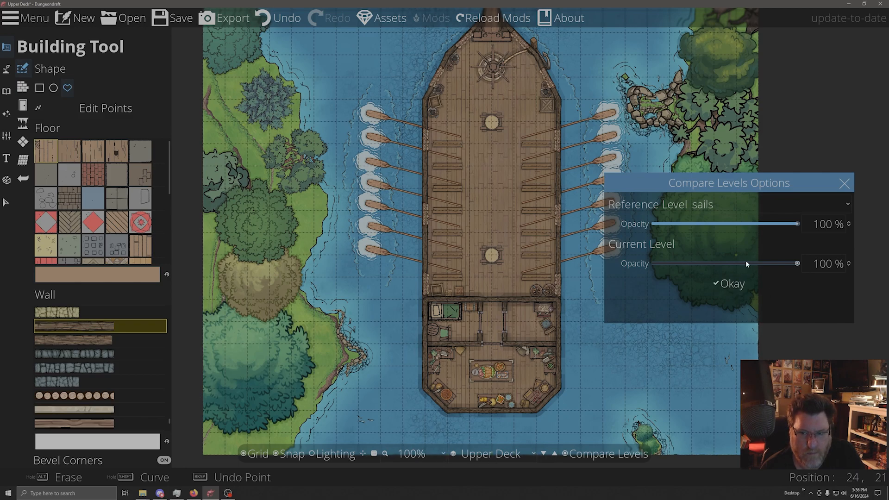
left_click(730, 284)
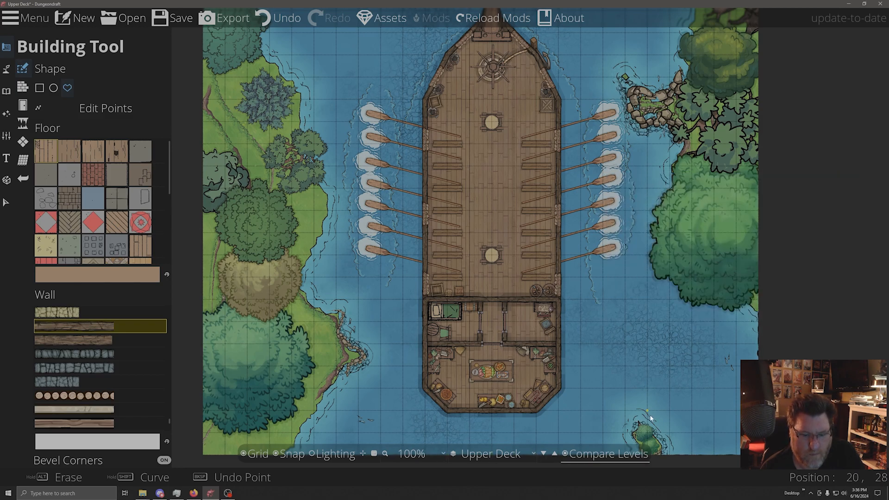
- View the Ground level to compare its stern with the Upper Deck, and return to the Upper Deck
left_click(532, 454)
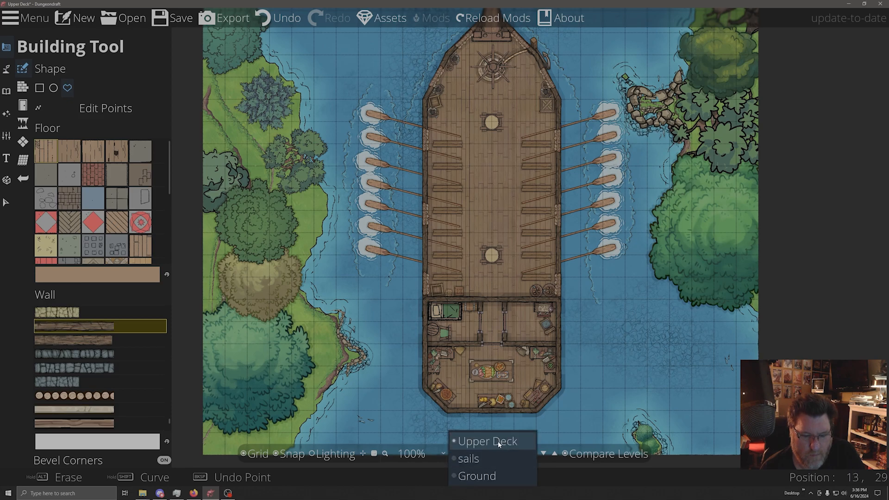
left_click(485, 476)
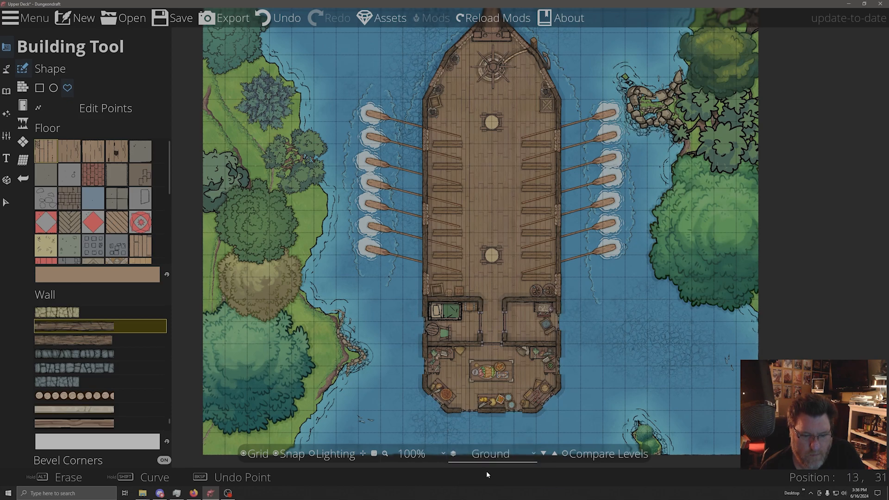
left_click(488, 456)
left_click(489, 444)
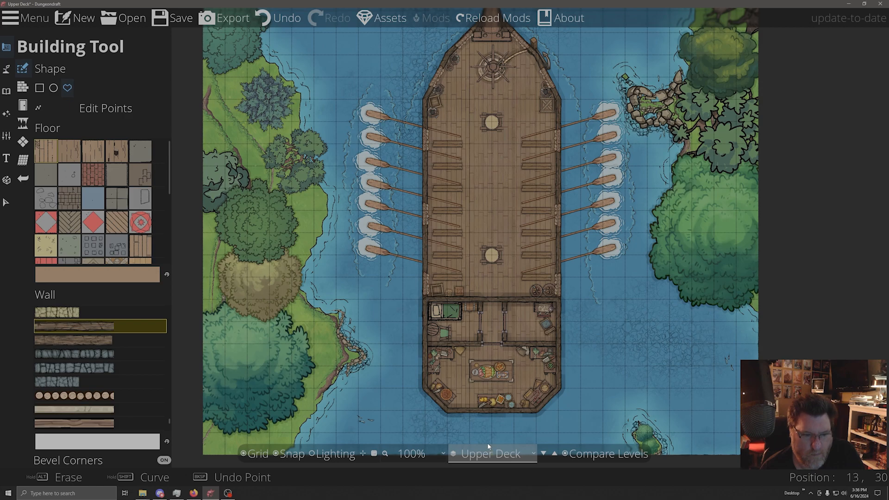
- Try to cover the ship's stern cabins with a wood plank pattern shape on layer 100: User Layer 1
left_click(20, 146)
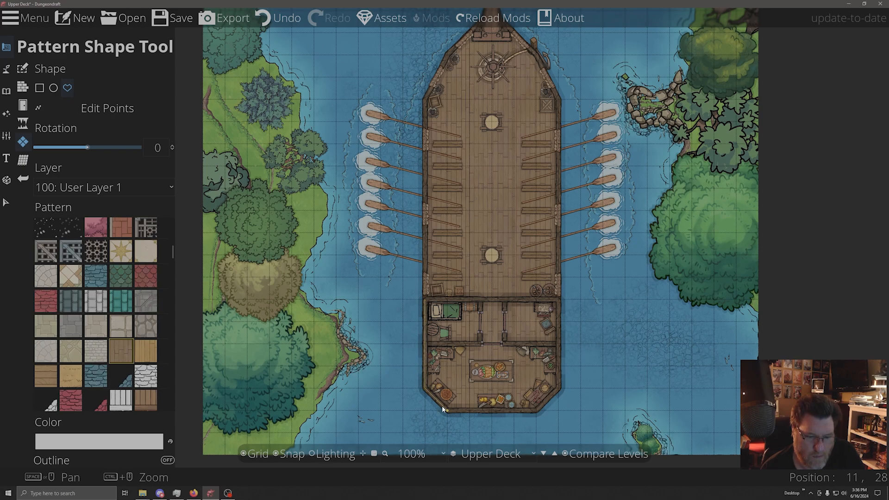
left_click(561, 382)
left_click(558, 302)
left_click(429, 302)
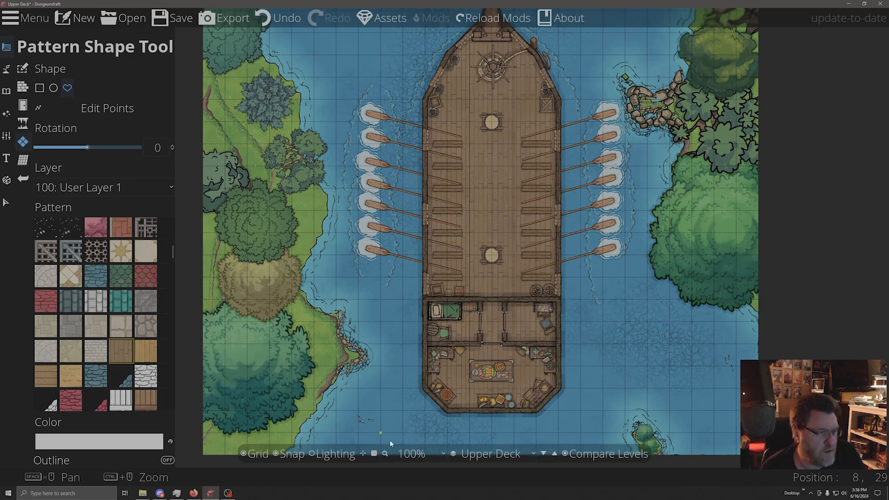
- Cover the whole stern section with a wood plank pattern shape on layer 700: Above Walls, following the angled stern outline
left_click(95, 188)
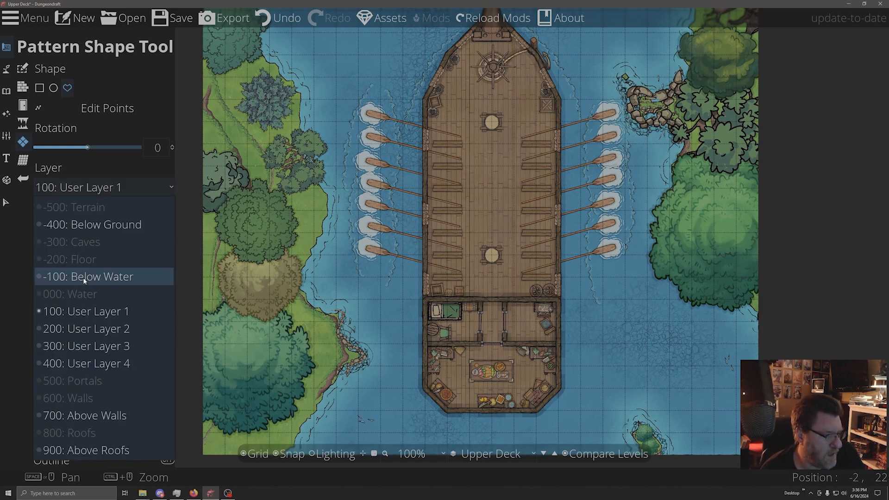
left_click(99, 414)
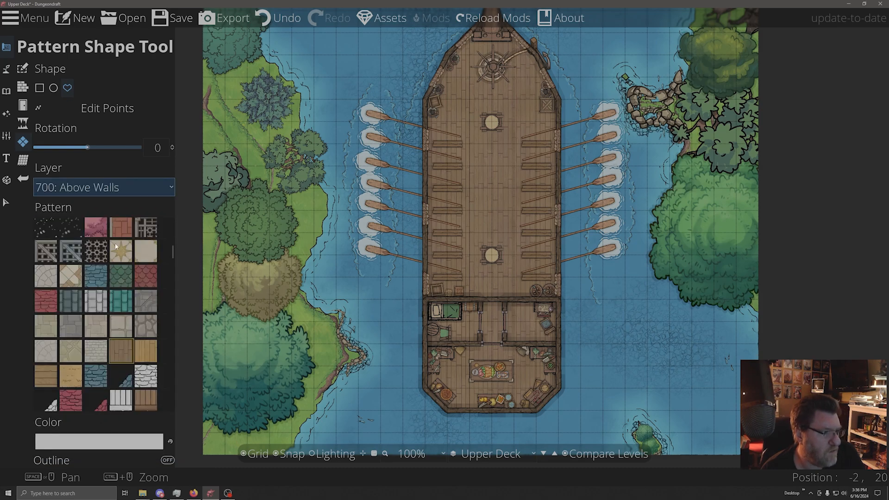
left_click(427, 302)
left_click(454, 412)
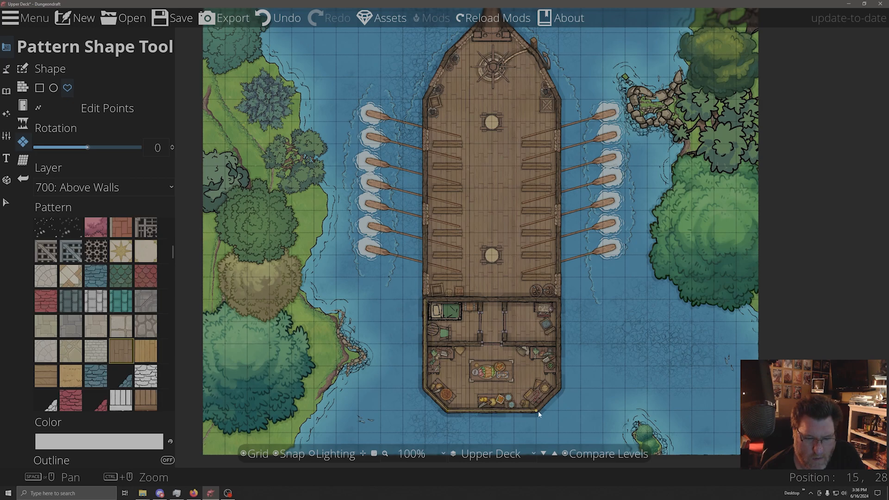
left_click(557, 388)
left_click(560, 299)
left_click(425, 302)
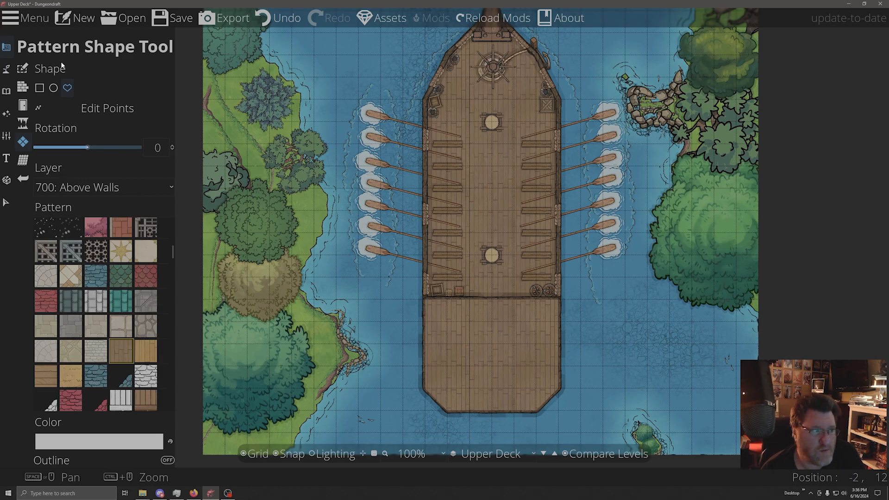
- Search the object library for ship and pick the Ship Wheel 01c asset
left_click(5, 91)
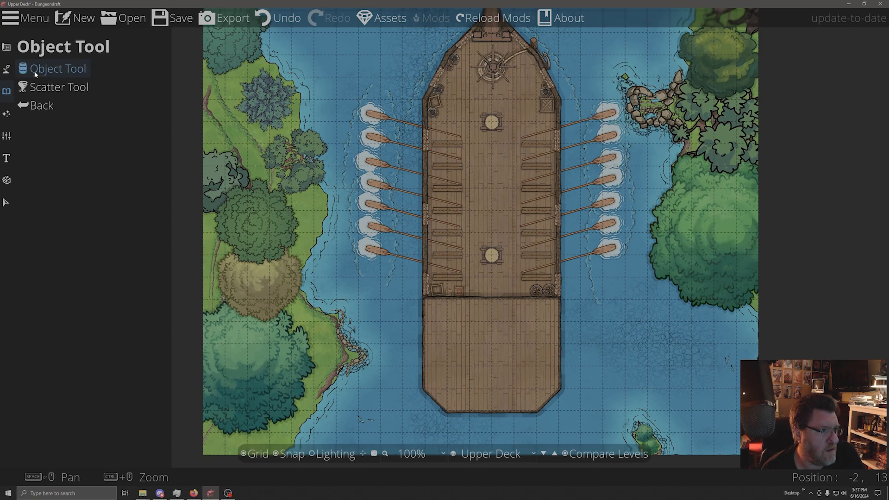
left_click(65, 68)
double_click(759, 87)
scroll(836, 300, "down", 3)
left_click(789, 86)
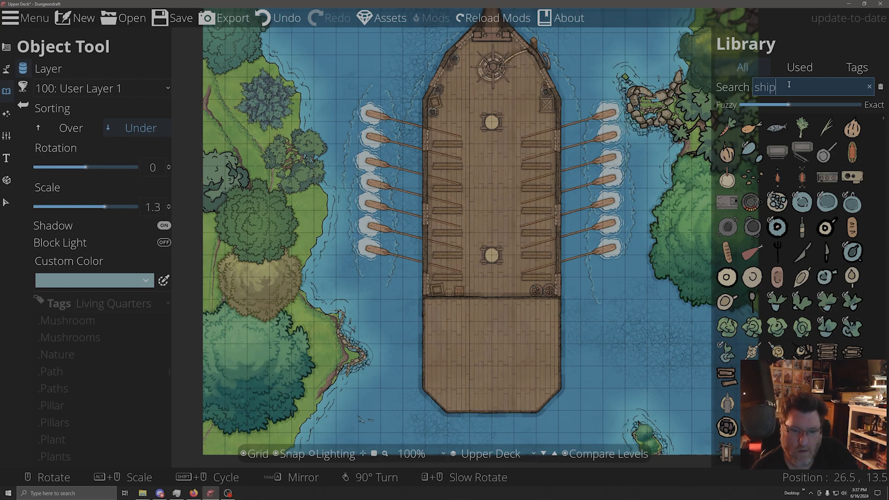
key("Return")
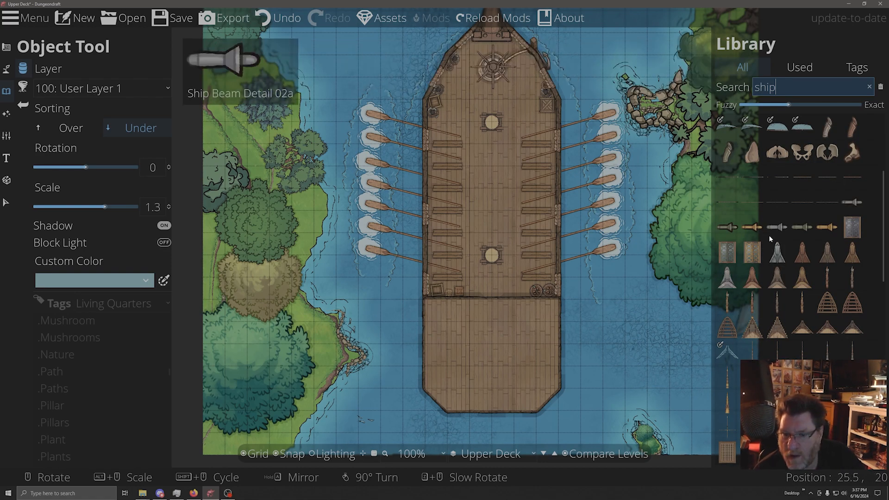
scroll(814, 320, "down", 5)
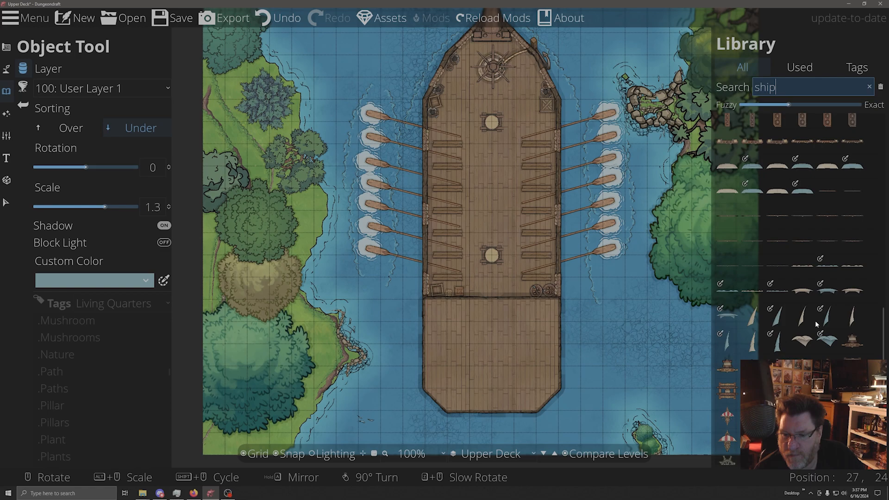
scroll(816, 322, "down", 3)
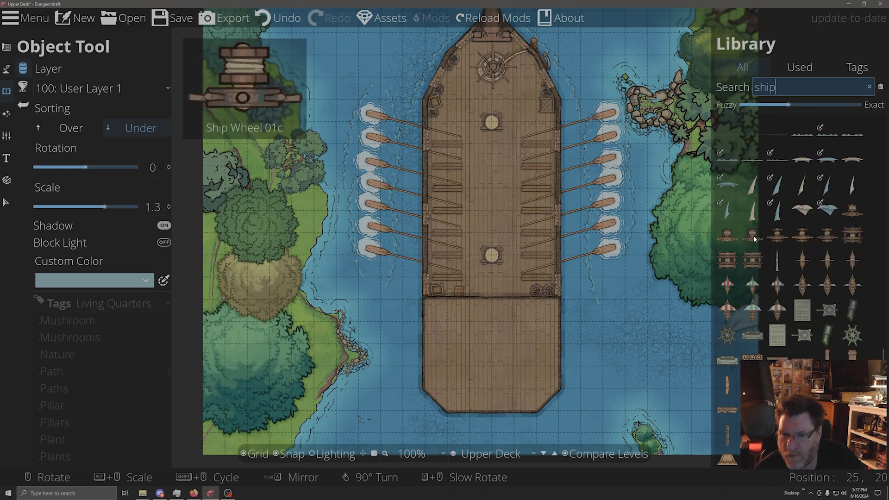
left_click(754, 234)
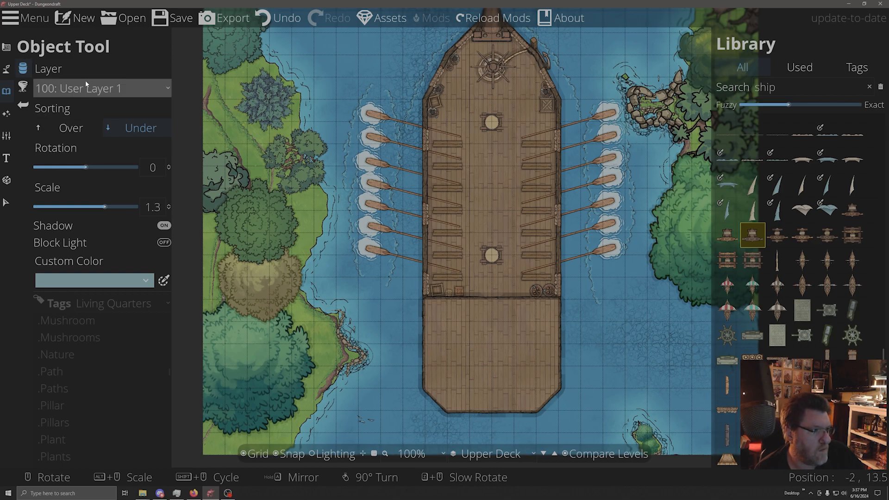
- Place the ship wheel on layer 700: Above Walls, centred near the forward edge of the raised stern deck
left_click(85, 86)
left_click(73, 315)
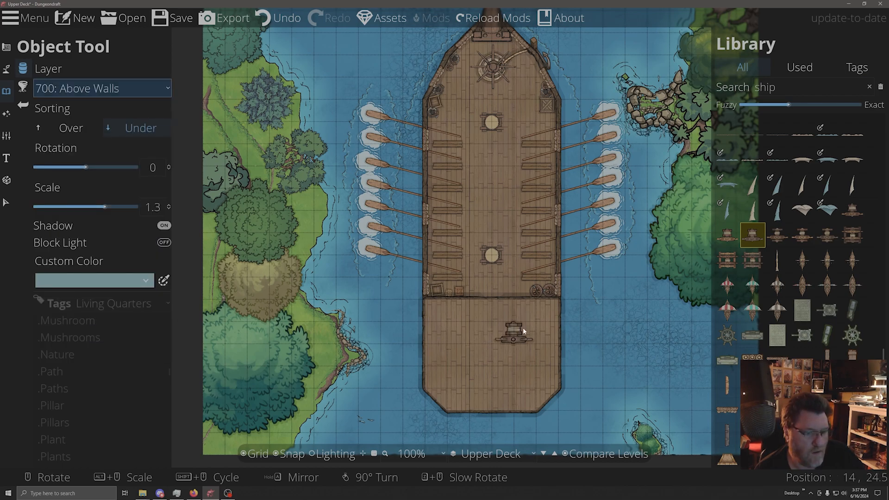
left_click(496, 316)
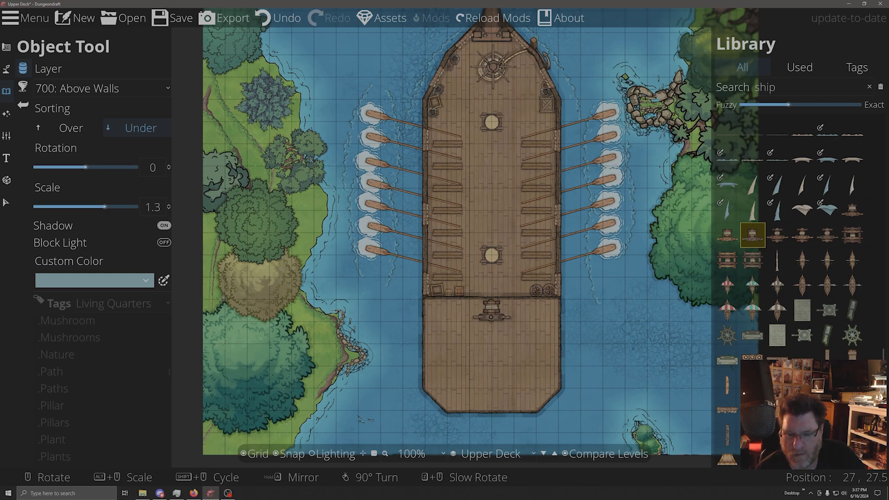
double_click(765, 88)
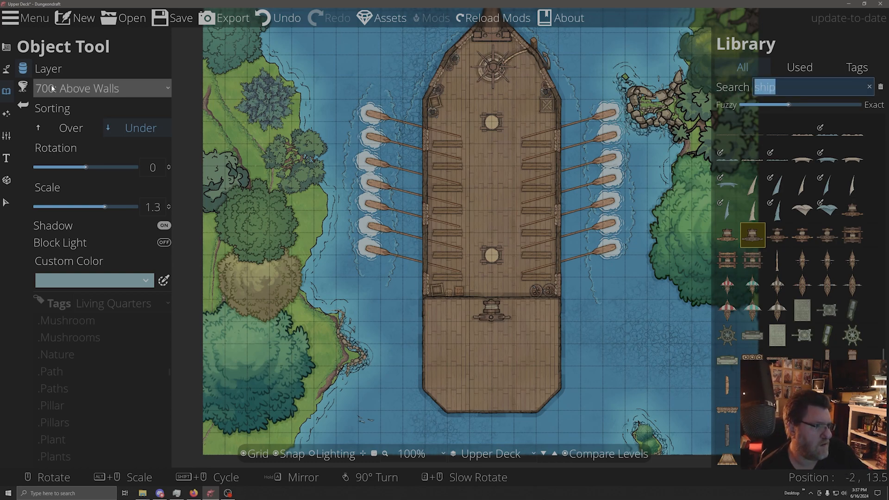
left_click(6, 50)
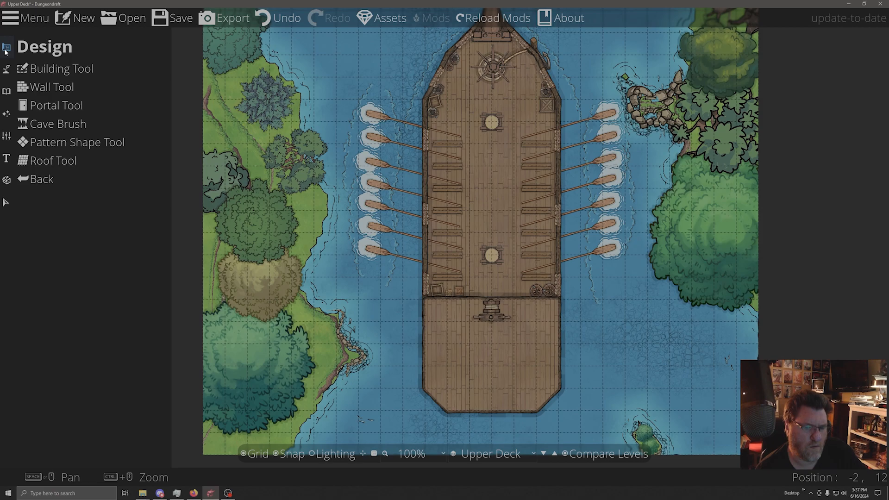
left_click(29, 87)
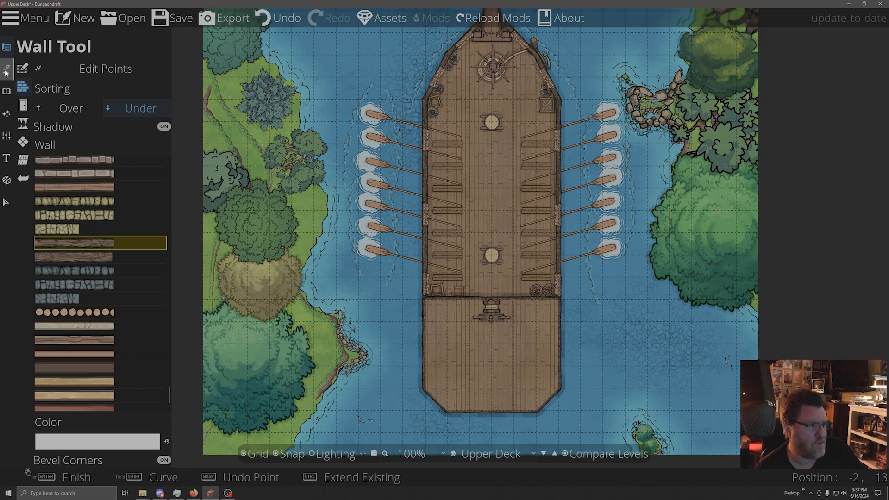
- Search the object library for rail and look over the available railing assets
left_click(6, 91)
left_click(46, 68)
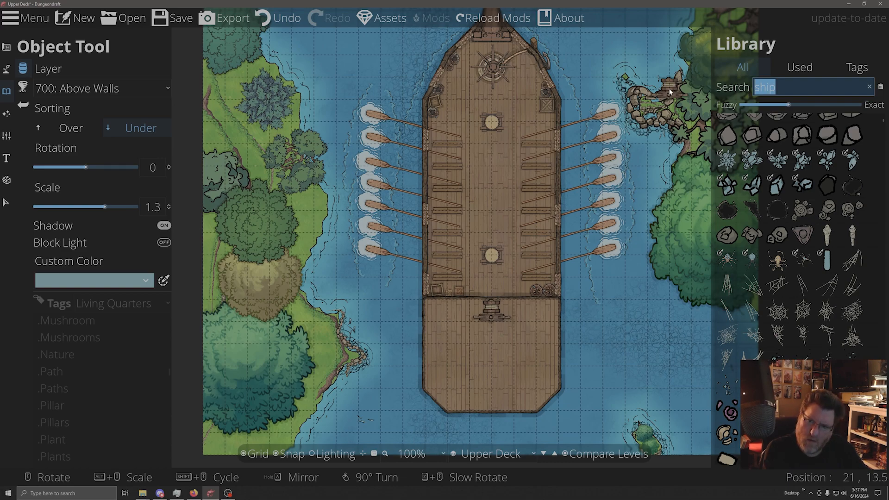
type("rail")
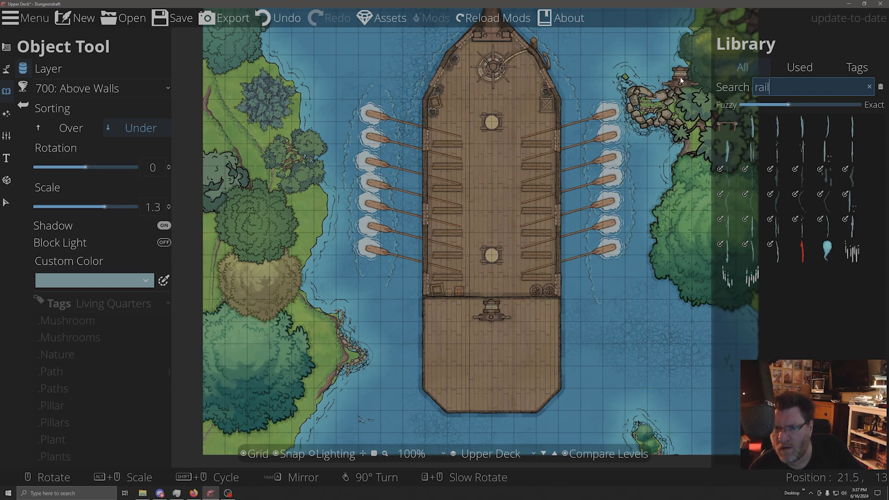
mouse_move(730, 126)
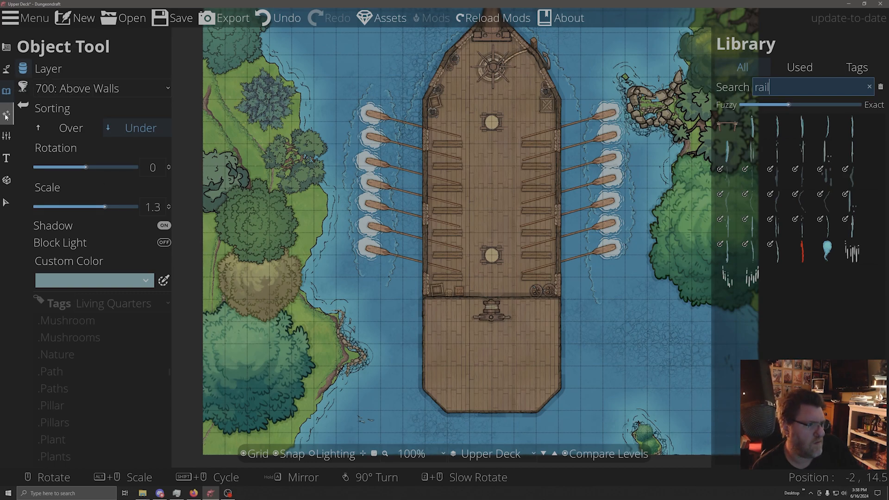
- Search the path library for fence and pick the dark fence path with square posts
left_click(38, 125)
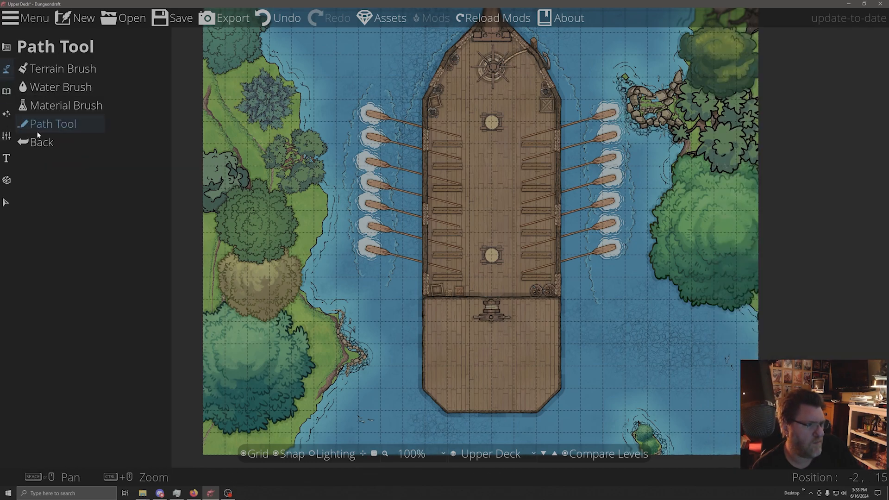
left_click_drag(787, 67, 739, 65)
type("fence")
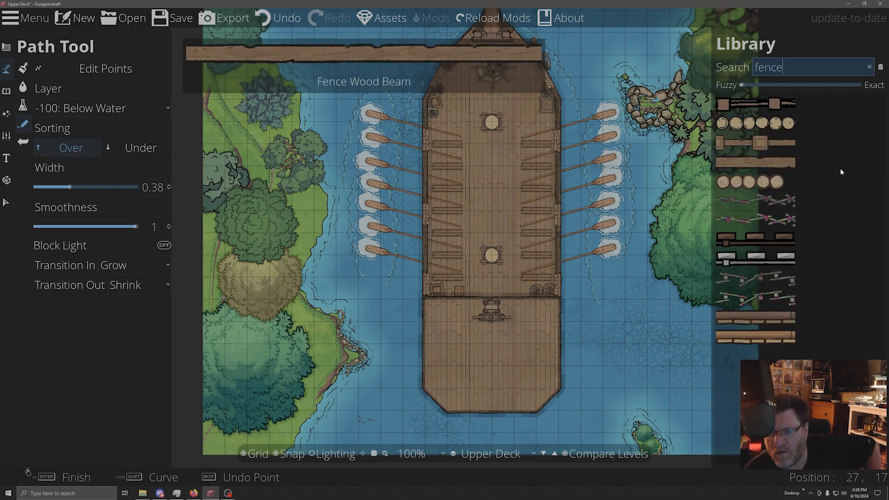
left_click(728, 106)
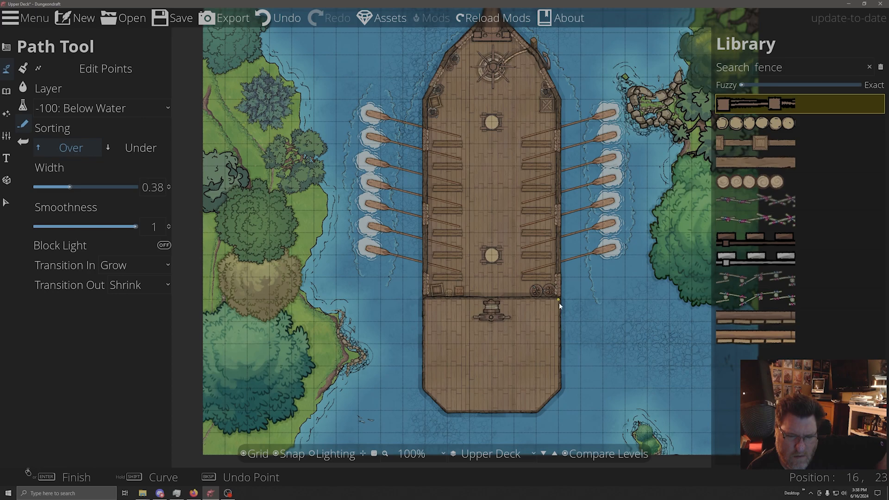
- Set the fence path's Transition In and Transition Out to None and its layer to 700: Above Walls
left_click(161, 291)
left_click(121, 285)
left_click(151, 287)
left_click(122, 304)
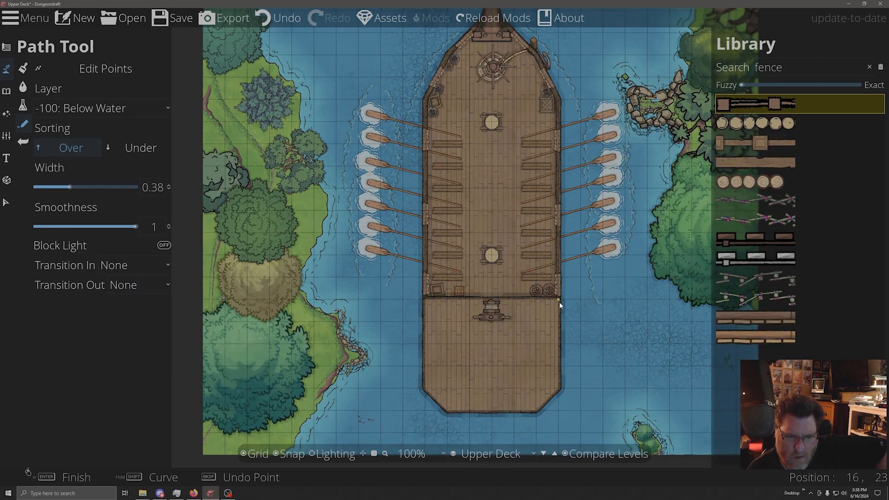
left_click(93, 104)
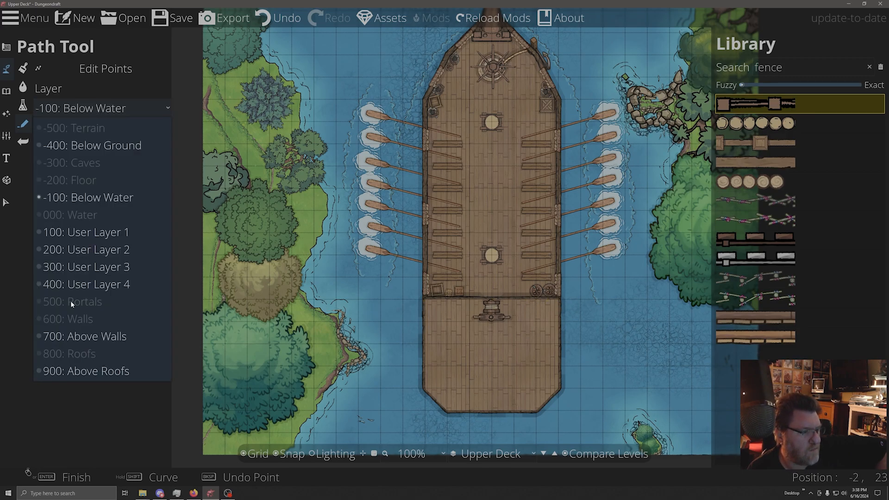
left_click(82, 337)
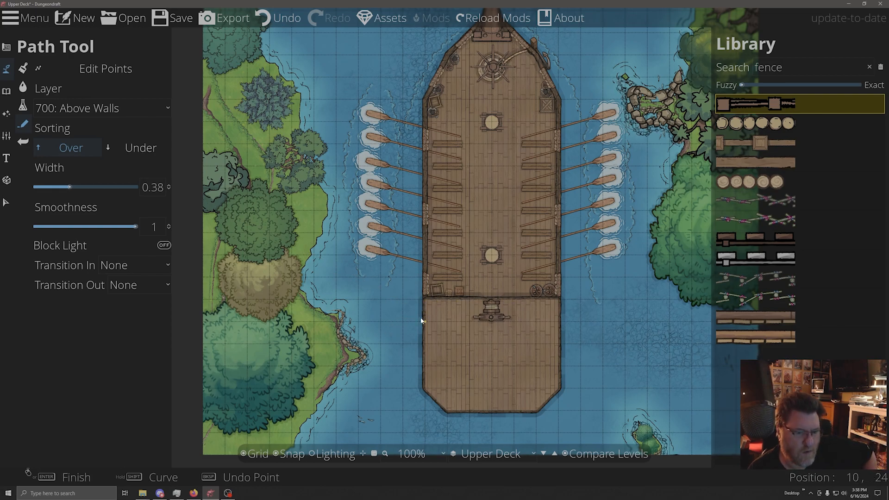
- Set the fence path width to 1.5 and undo the last trial path
key("Escape")
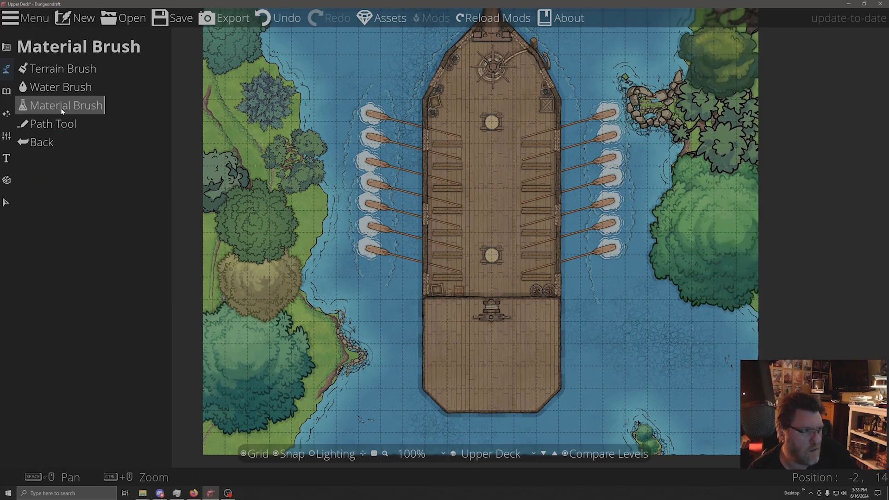
left_click(45, 129)
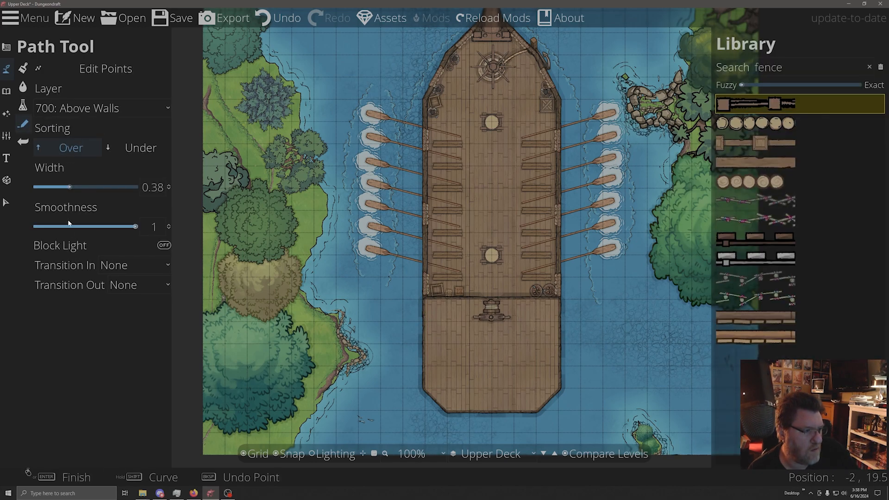
left_click_drag(70, 187, 77, 190)
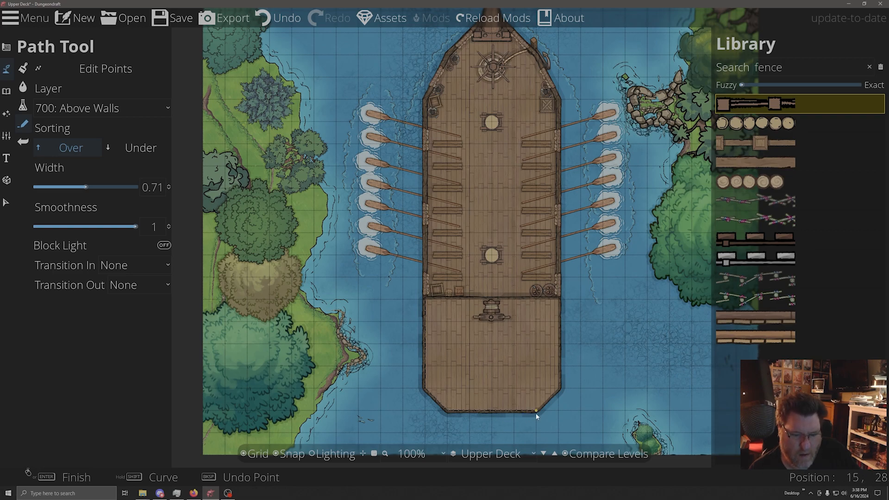
left_click_drag(86, 187, 106, 188)
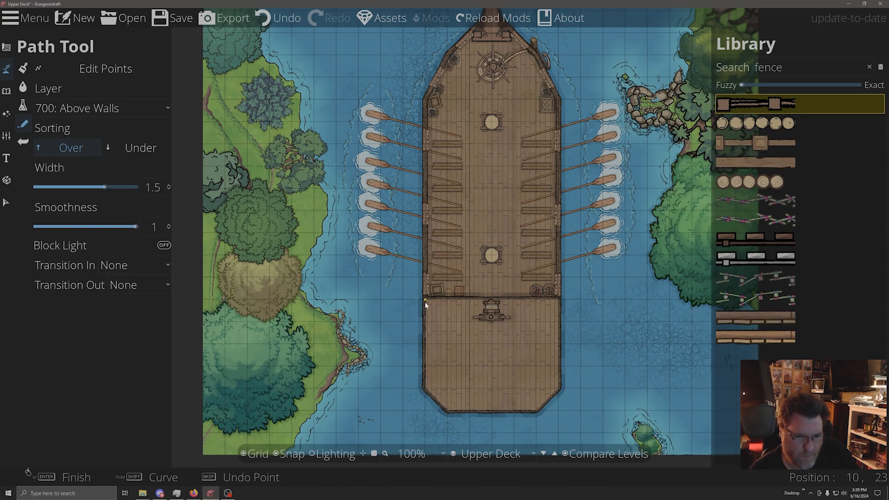
key("Escape")
left_click(263, 21)
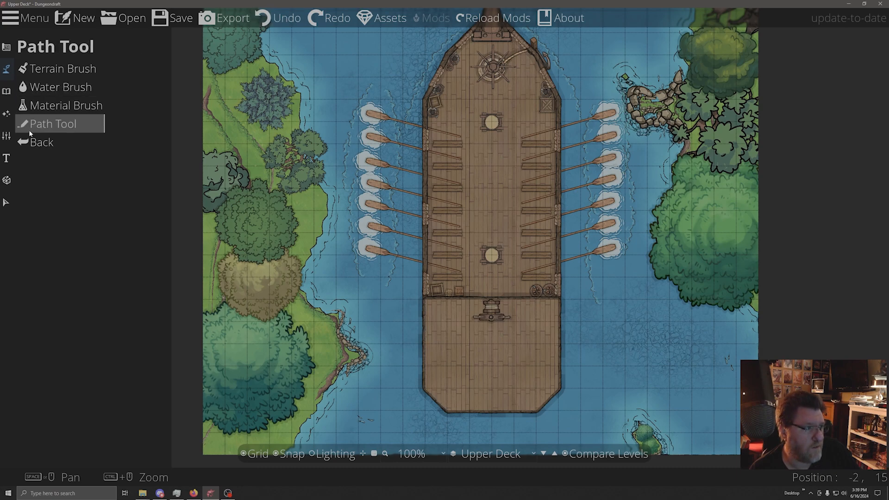
- Draw the fence as a closed railing around the stern deck, across its forward edge and along the angled stern outline
left_click(43, 125)
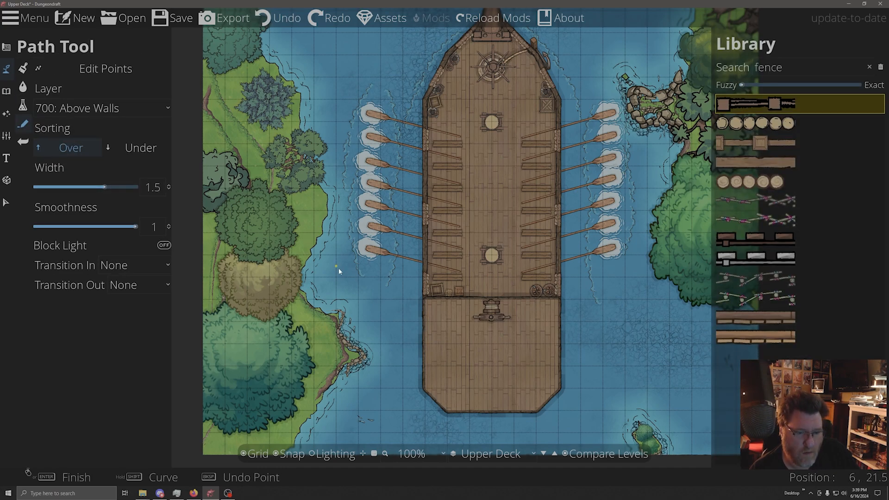
left_click(427, 302)
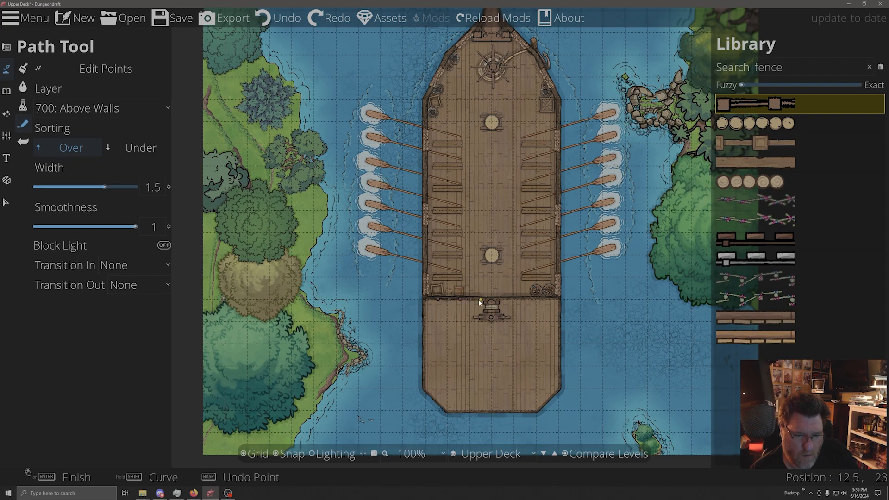
left_click(559, 301)
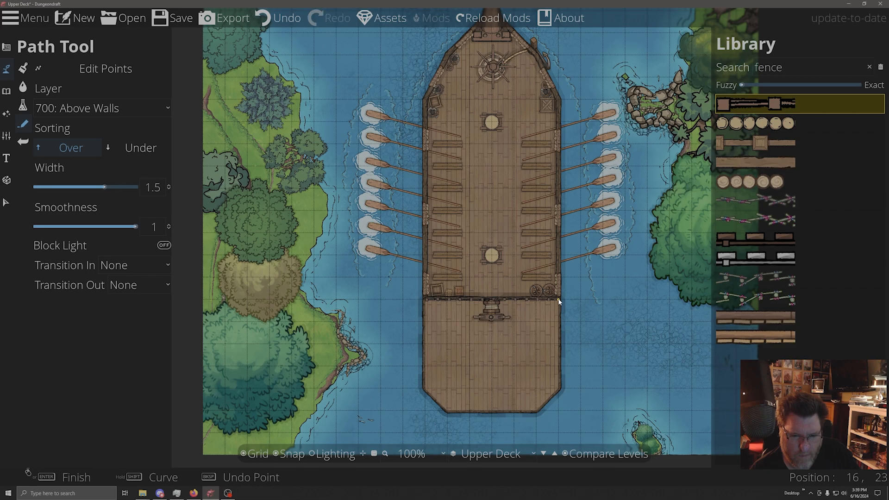
left_click(558, 391)
left_click(534, 412)
left_click(448, 412)
left_click(424, 390)
left_click(422, 300)
right_click(422, 301)
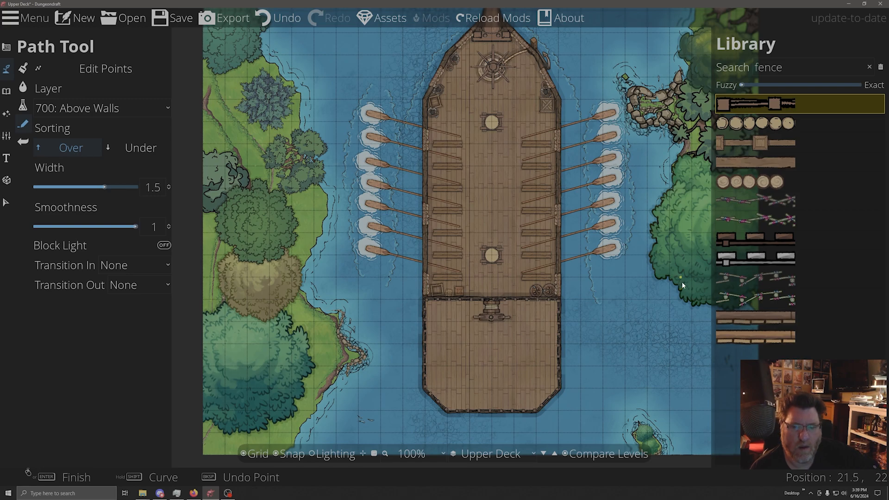
- Search the path library for stairs and pick a wooden stairs path
left_click(720, 69)
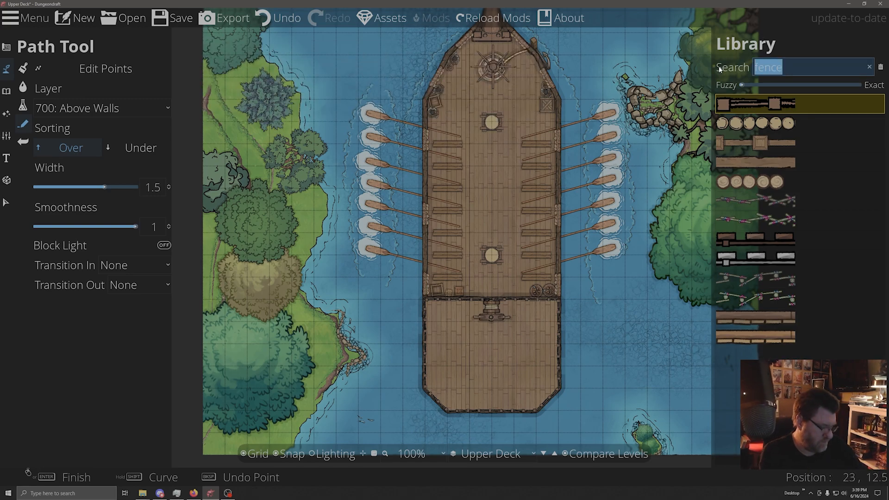
type("stairs")
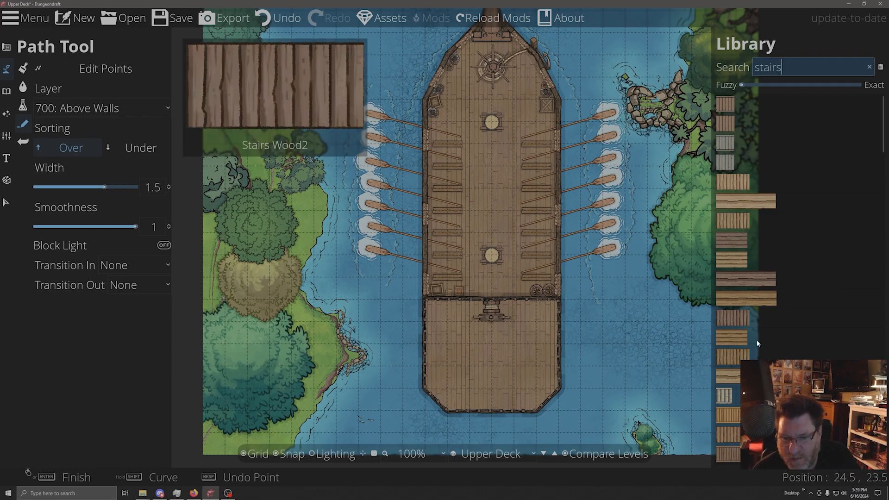
scroll(741, 231, "down", 3)
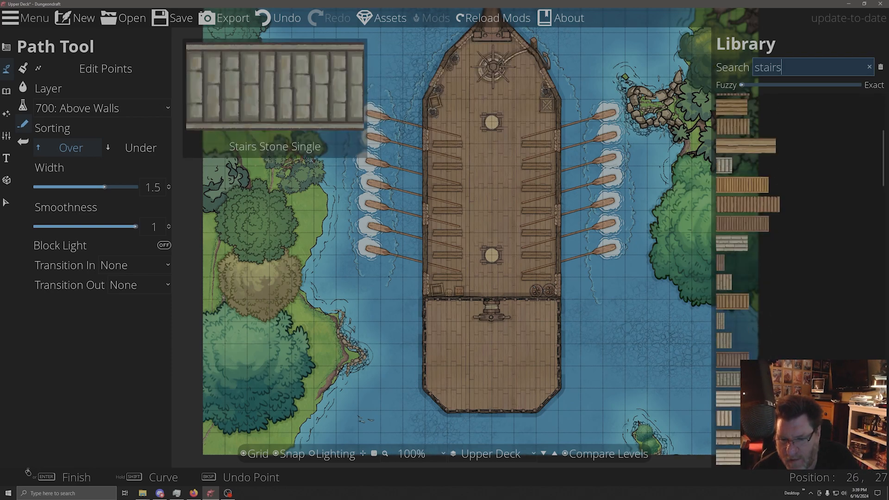
left_click(739, 361)
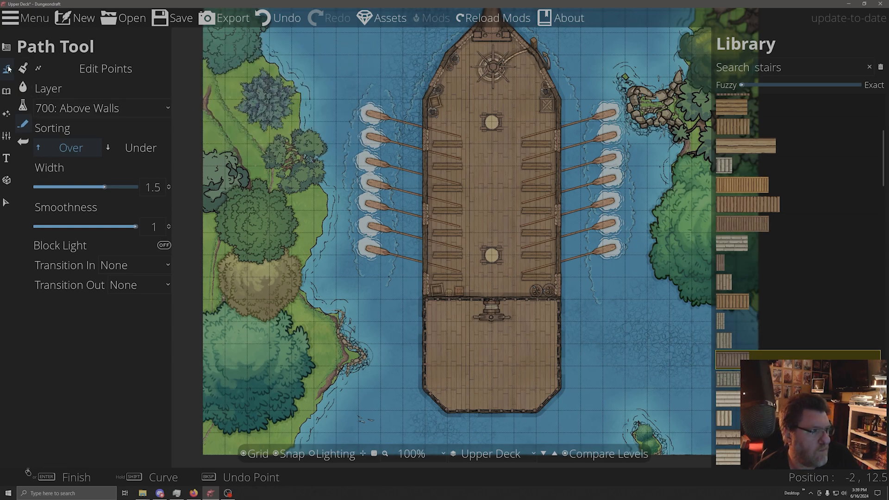
- Search the object library for stairs and pick a straight wooden staircase
left_click(6, 91)
left_click(18, 70)
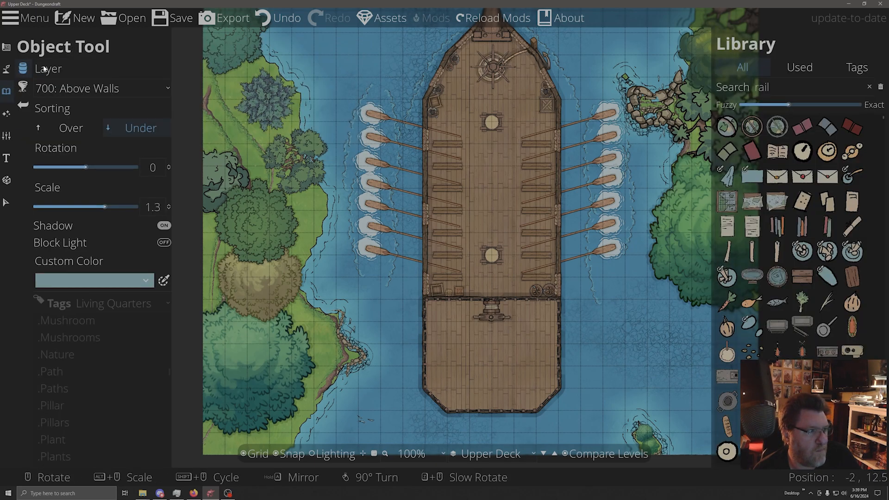
left_click(786, 87)
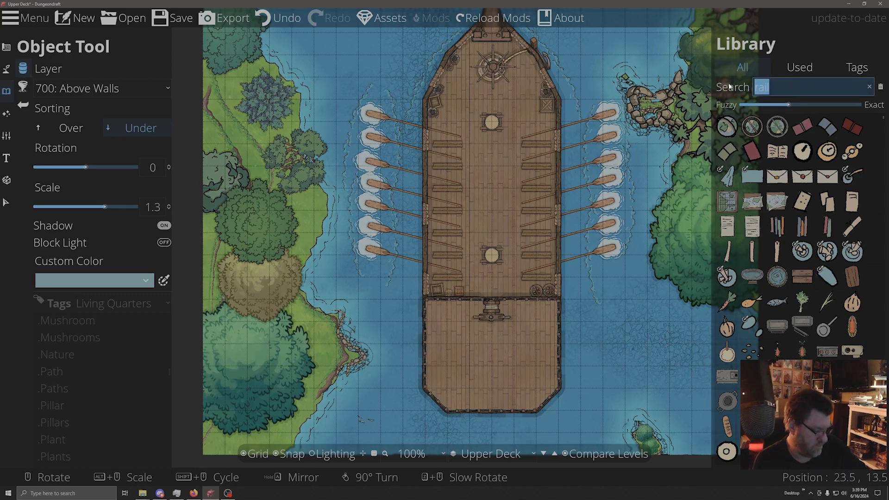
type("stairs")
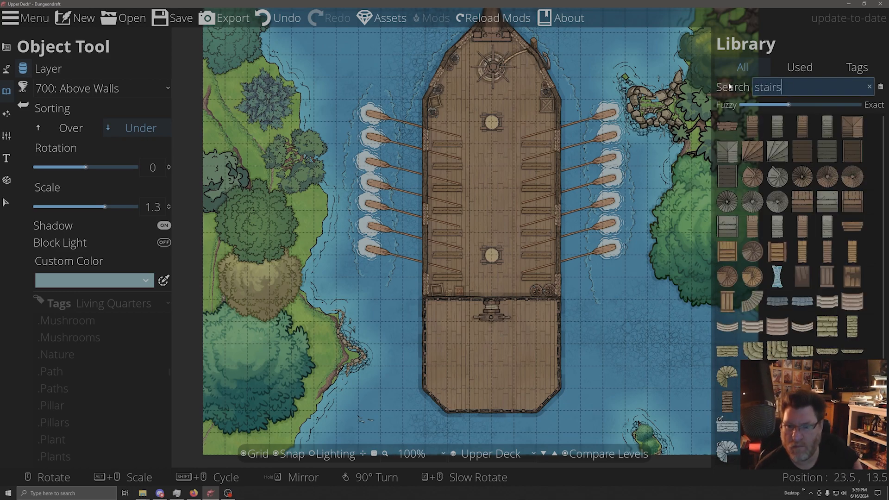
left_click(755, 122)
- Place two staircases across the stern deck's forward railing, one on each side of the wheel, rotated -180 degrees at scale 0.8
scroll(494, 247, "down", 4)
scroll(494, 247, "down", 8)
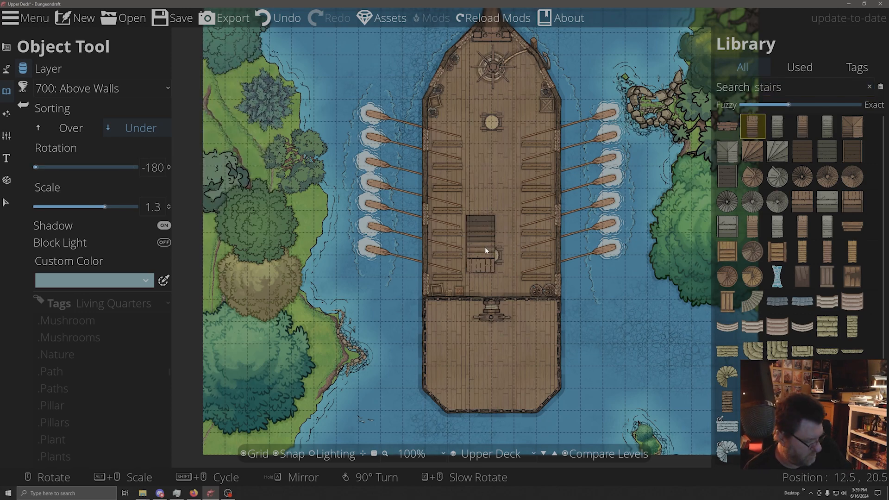
scroll(485, 248, "down", 4, "alt")
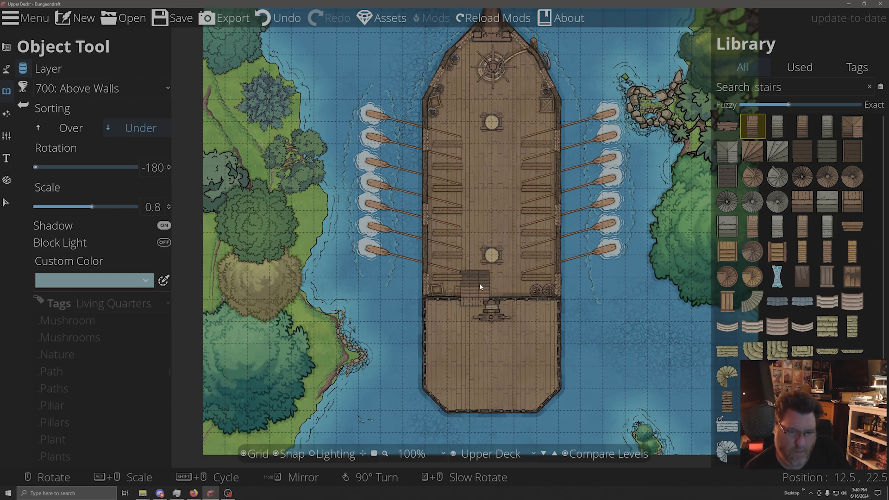
left_click(512, 285)
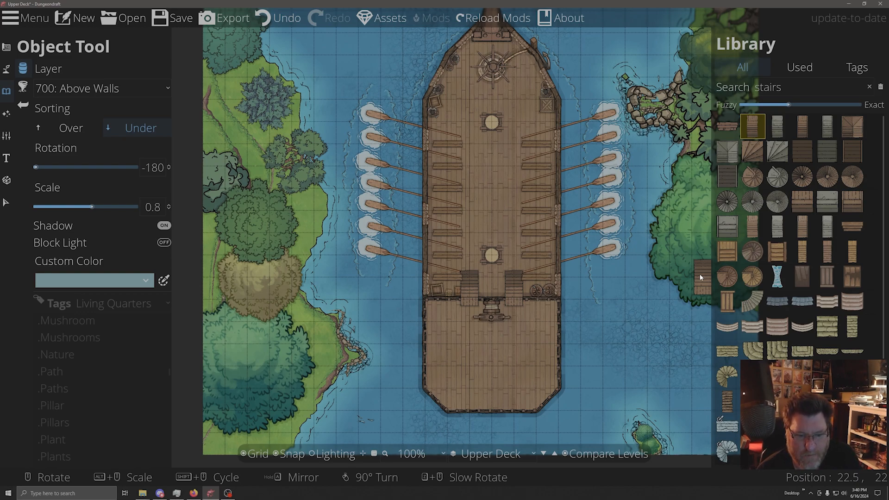
- Shrink the ship wheel on the stern deck so it fits between the two staircases
left_click(5, 199)
left_click(479, 312)
left_click(491, 310)
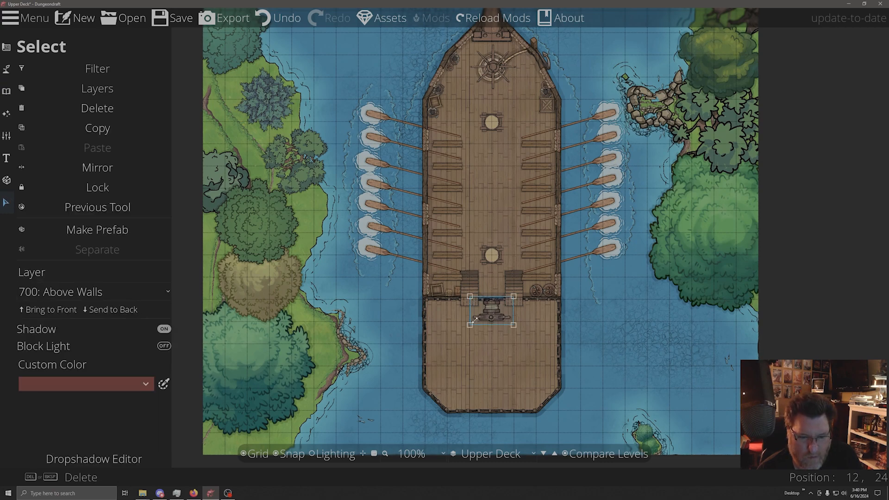
left_click_drag(470, 325, 477, 319)
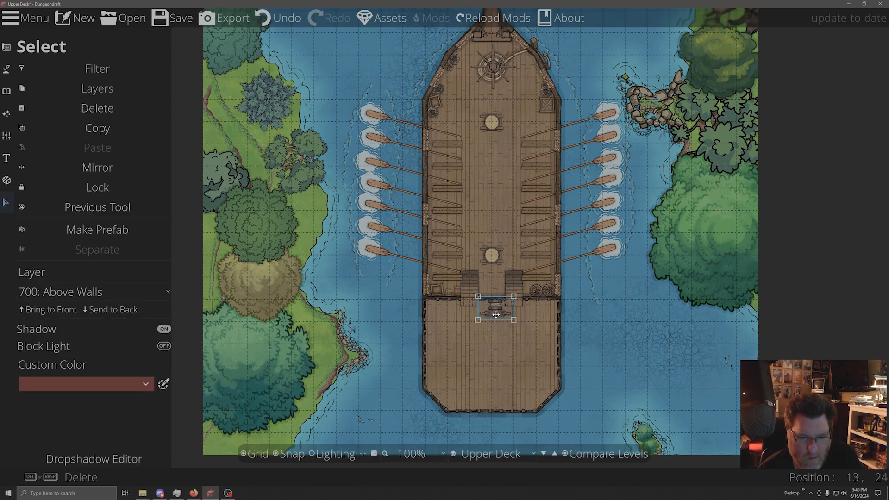
left_click_drag(475, 322, 492, 307)
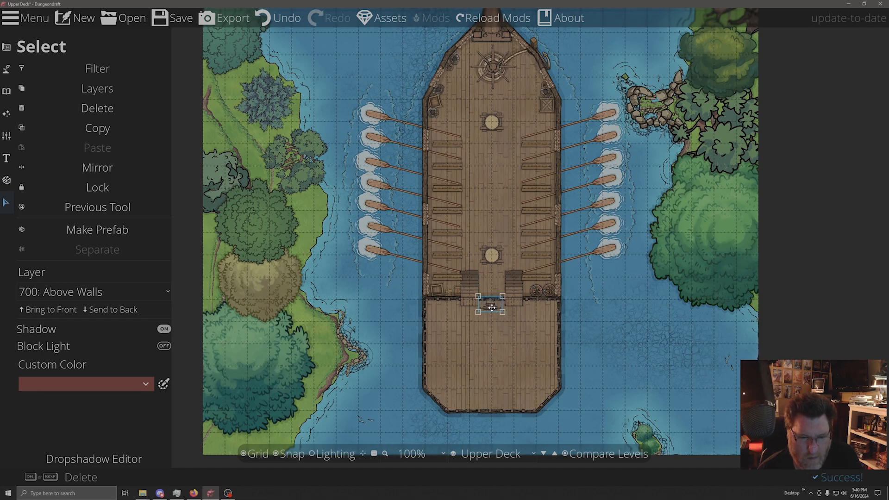
- Turn off grid snapping and move the ship wheel aft, centred just behind the two staircases
left_click(290, 454)
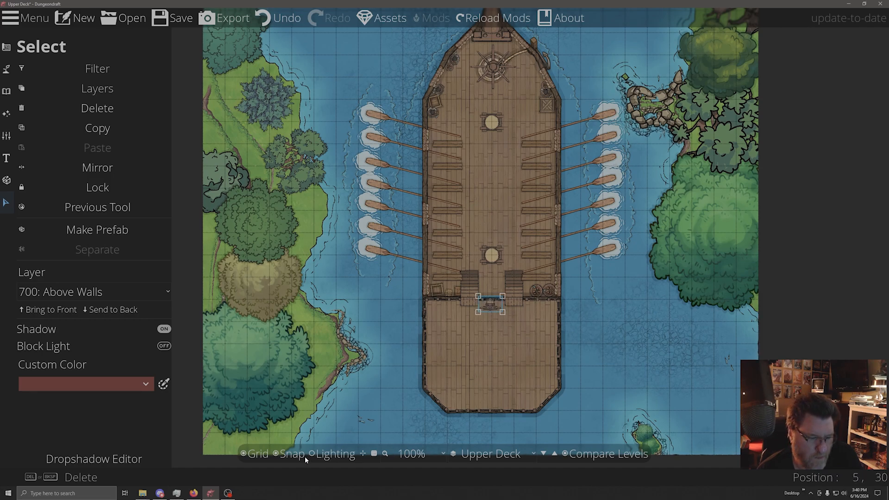
left_click_drag(489, 306, 492, 325)
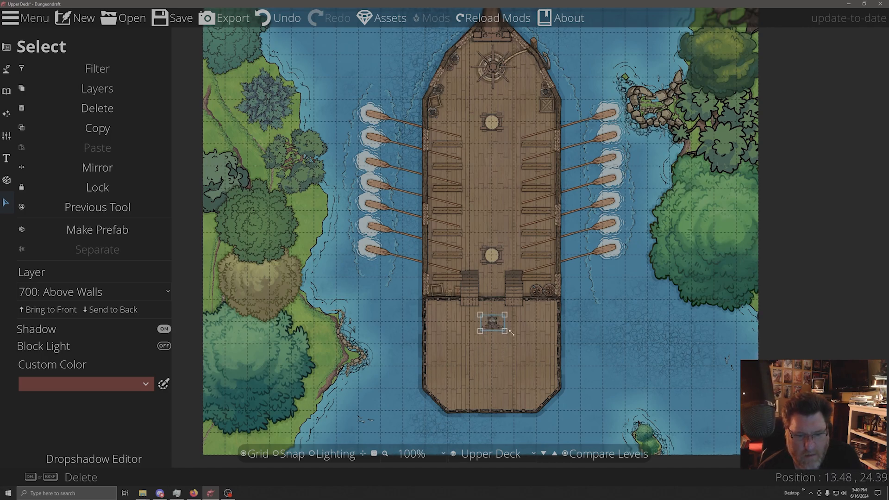
left_click(559, 343)
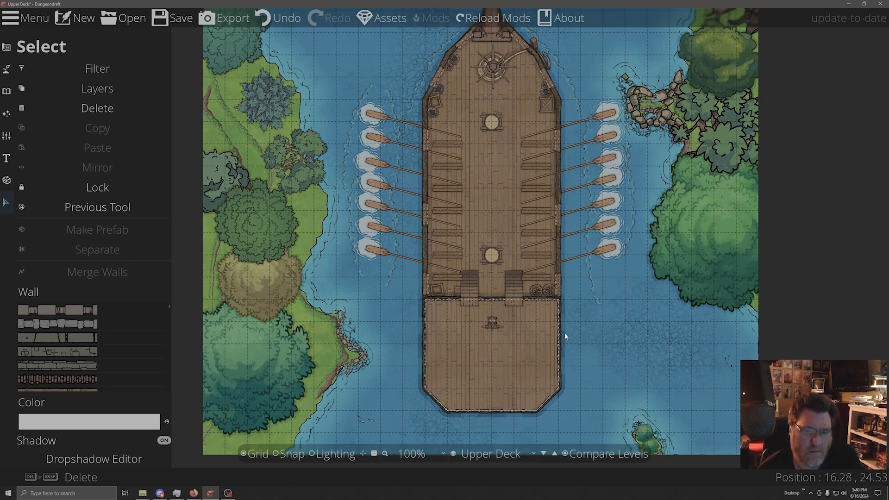
- Search the object library for ballista and pick a round wooden ballista base
left_click(6, 91)
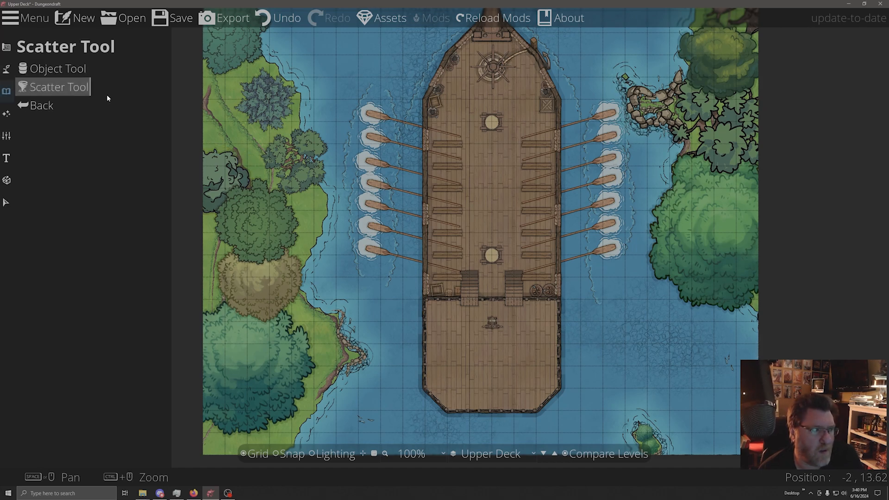
left_click(56, 70)
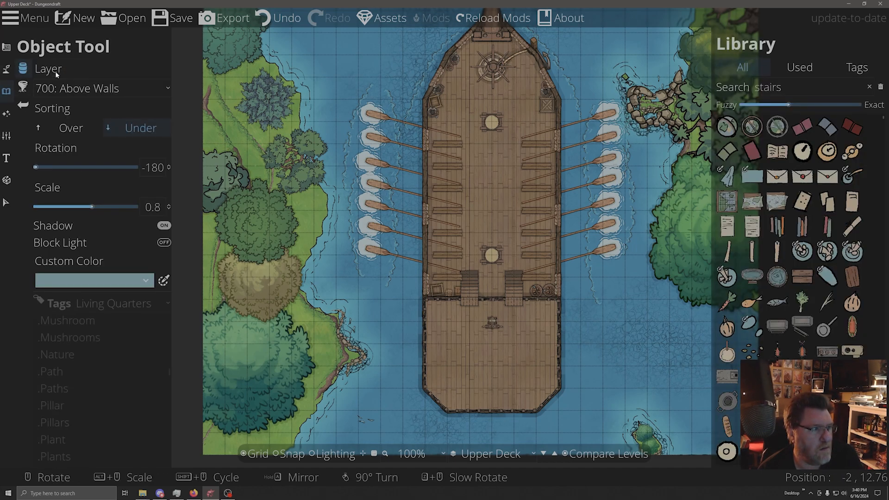
left_click(770, 93)
type("ballista")
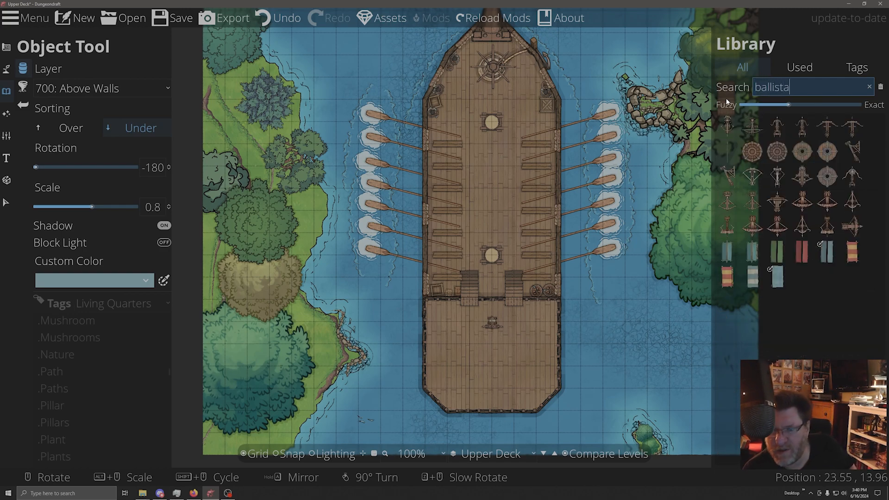
left_click(778, 152)
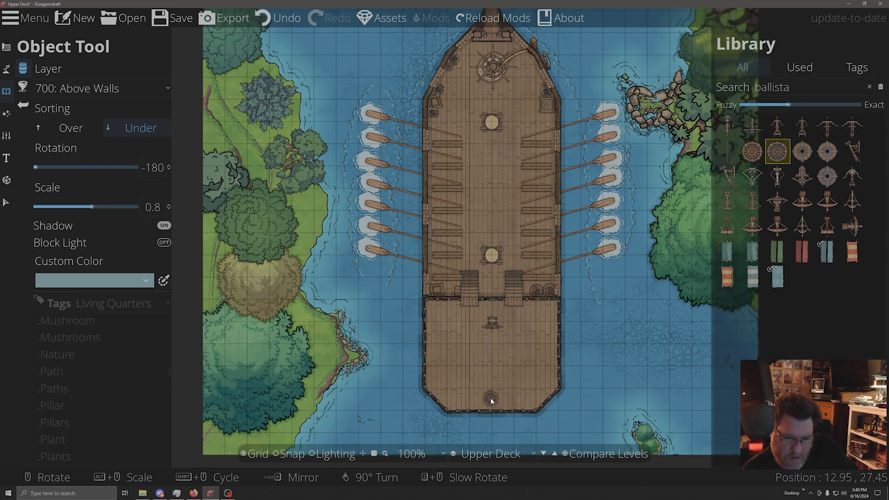
- Place three round ballista bases at scale 1 on the stern deck: centred at the aft end and beside the port and starboard railings
scroll(492, 401, "up", 4, "alt")
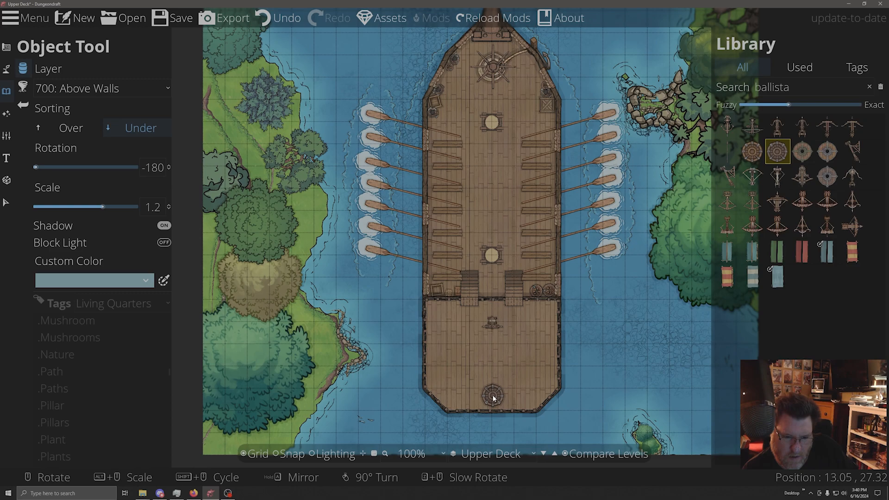
scroll(493, 398, "down", 2, "alt")
left_click(493, 397)
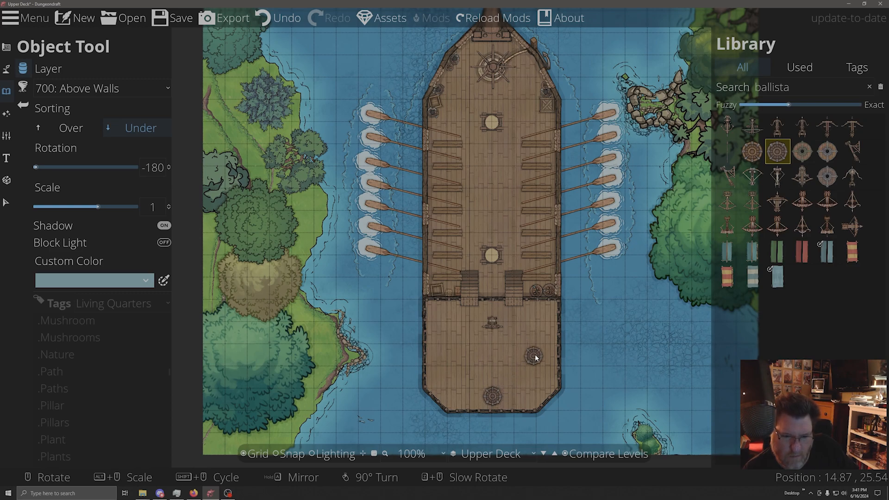
left_click(547, 344)
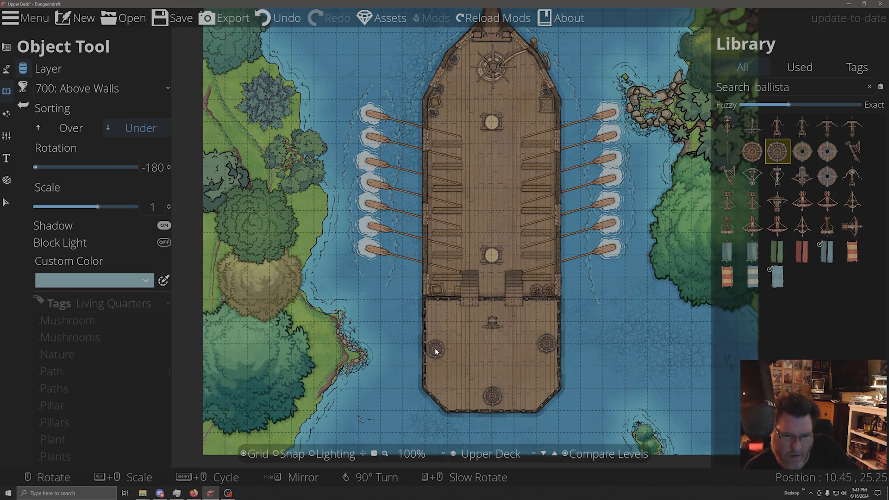
left_click(434, 345)
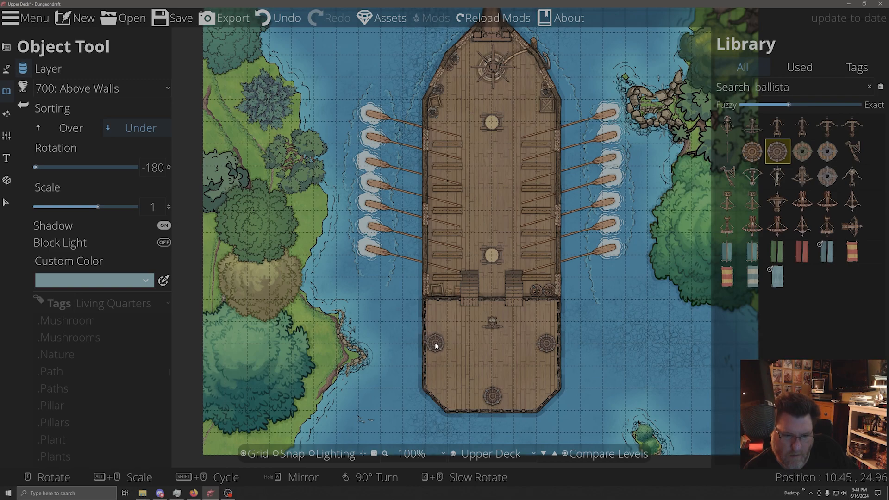
- Place a Ballista 02a on the starboard base with sorting Over, scale 0.5 and rotation 105 degrees
left_click(825, 127)
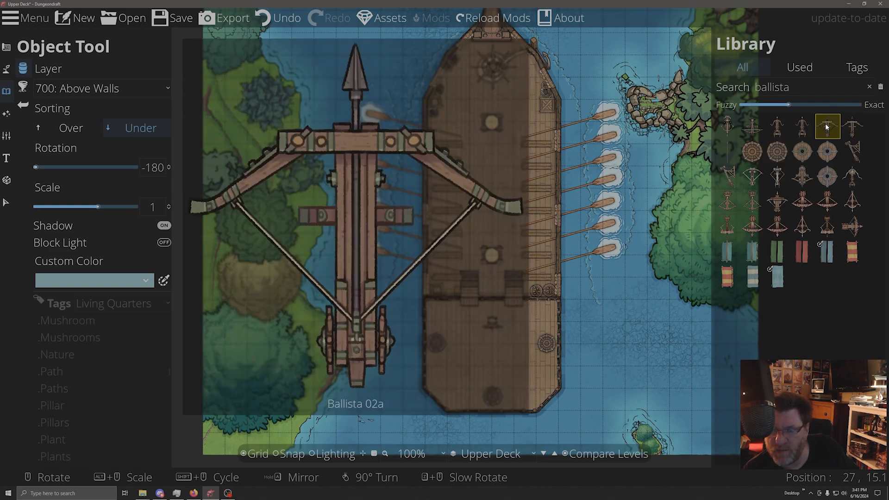
scroll(566, 316, "down", 5, "alt")
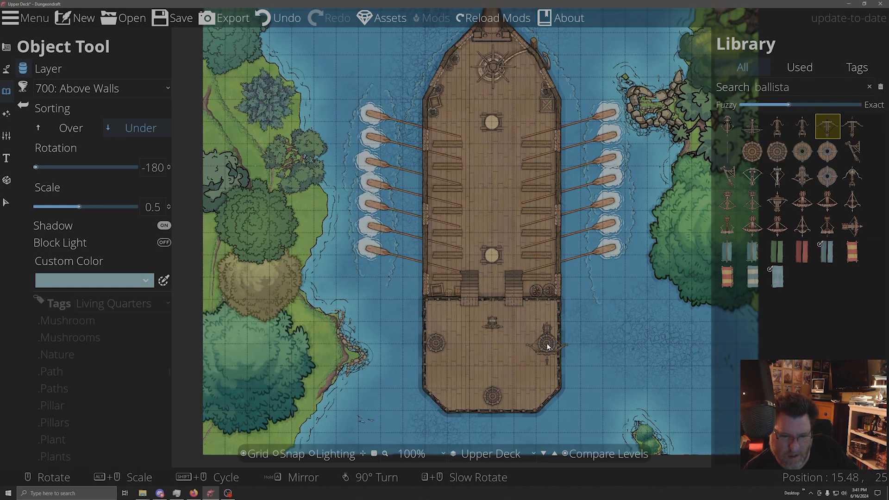
left_click(64, 126)
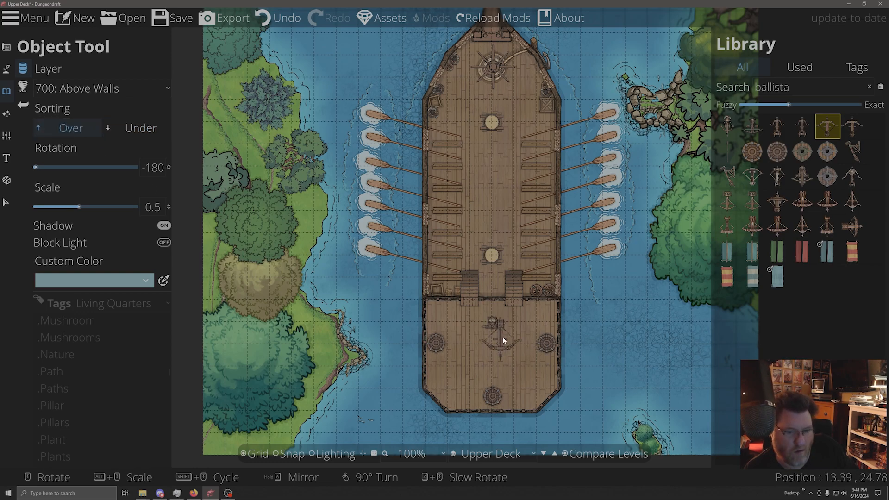
scroll(551, 348, "up", 5)
scroll(551, 348, "down", 10)
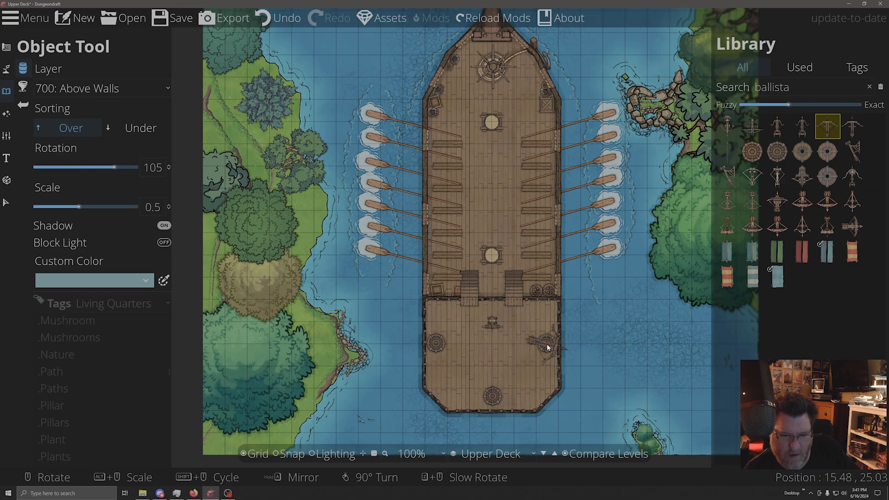
left_click(548, 347)
- Place the same ballista on the aft base rotated -180 degrees and on the port base rotated -45 degrees
scroll(492, 396, "up", 5)
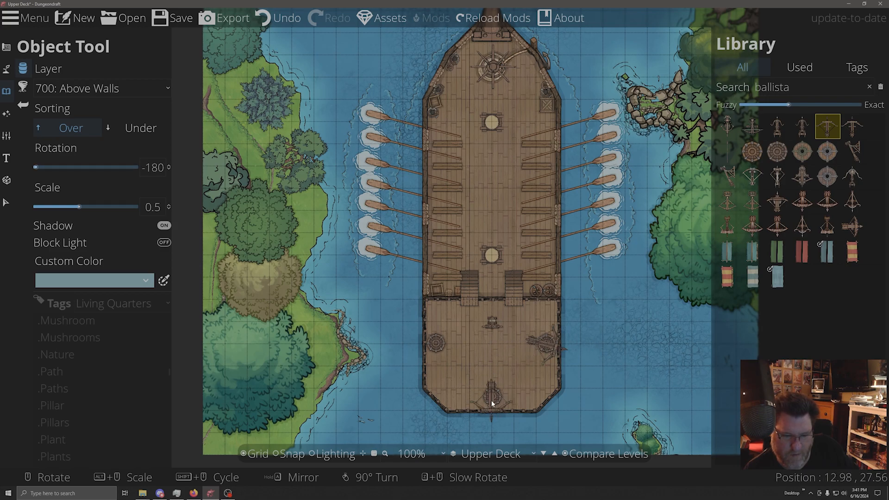
left_click(492, 396)
scroll(452, 369, "up", 9)
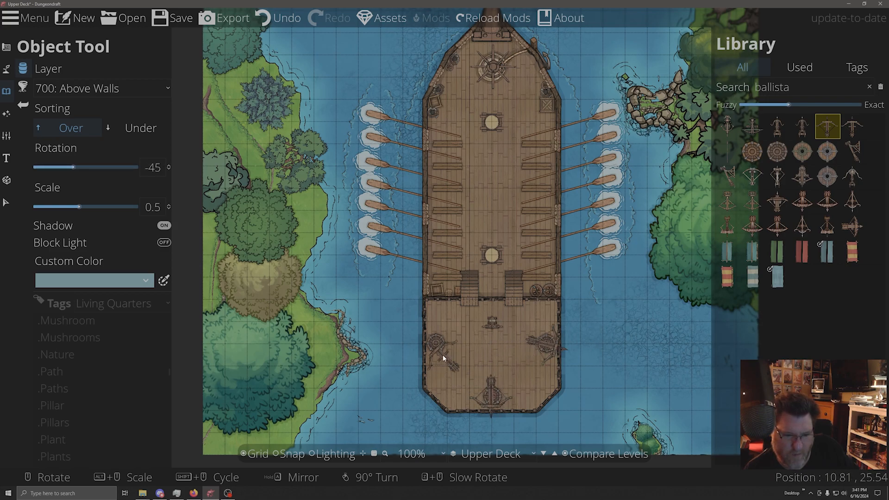
left_click(436, 346)
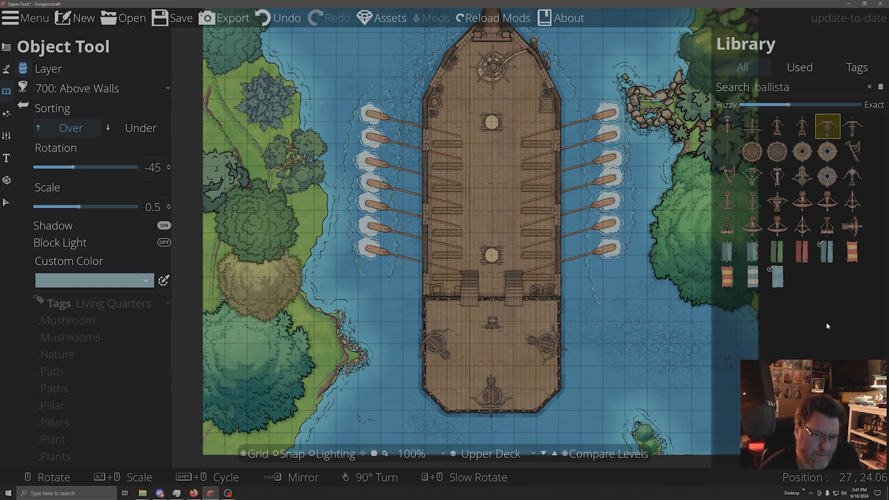
- Search the object library for telescope and place the grey telescope diagonally over the stern deck's aft starboard corner railing
left_click_drag(798, 91, 673, 98)
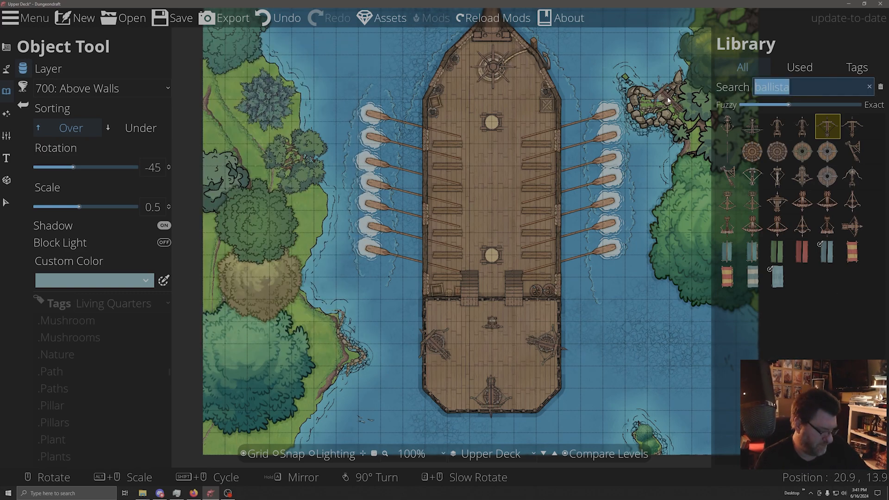
type("telescope")
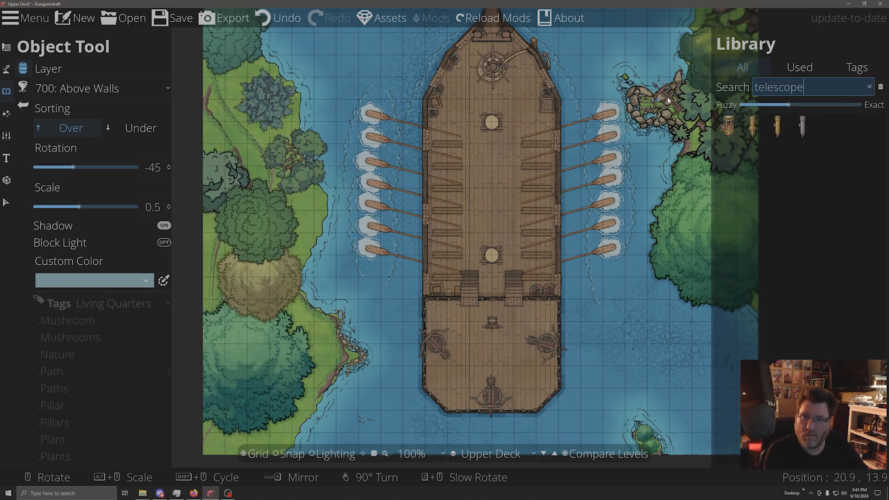
left_click(803, 125)
scroll(538, 363, "up", 7)
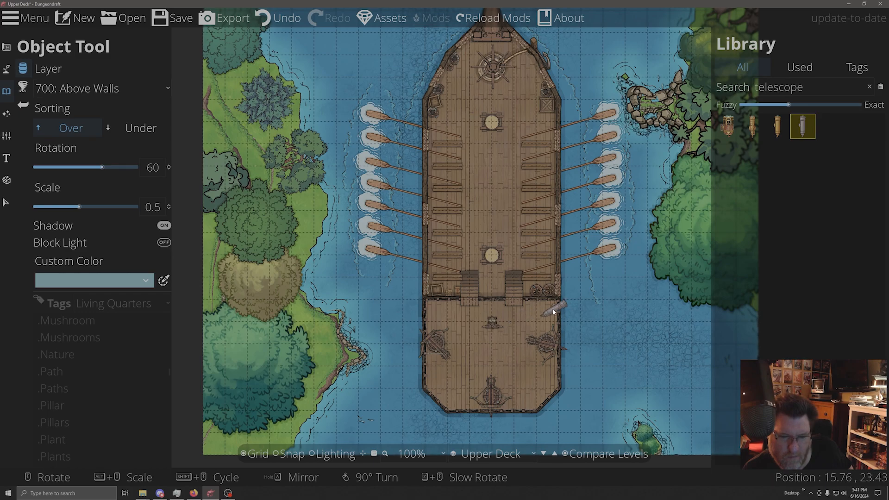
scroll(546, 394, "up", 4)
scroll(546, 393, "up", 1)
left_click(546, 393)
- Place a second grey telescope at 0 degrees across the port end of the stern deck's forward railing
scroll(449, 322, "down", 8)
scroll(440, 300, "down", 1)
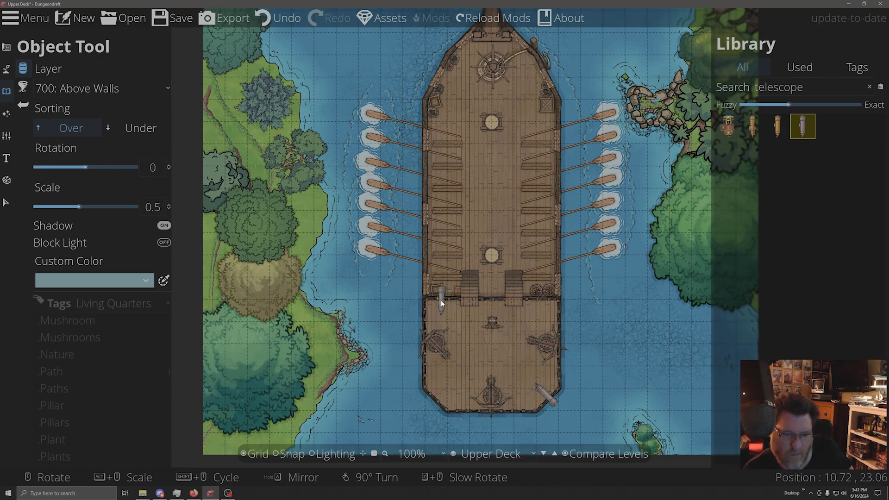
left_click(443, 302)
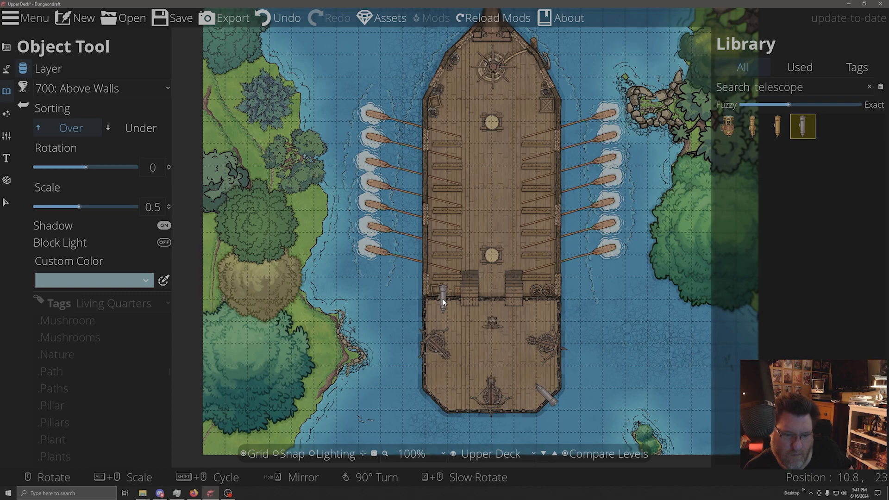
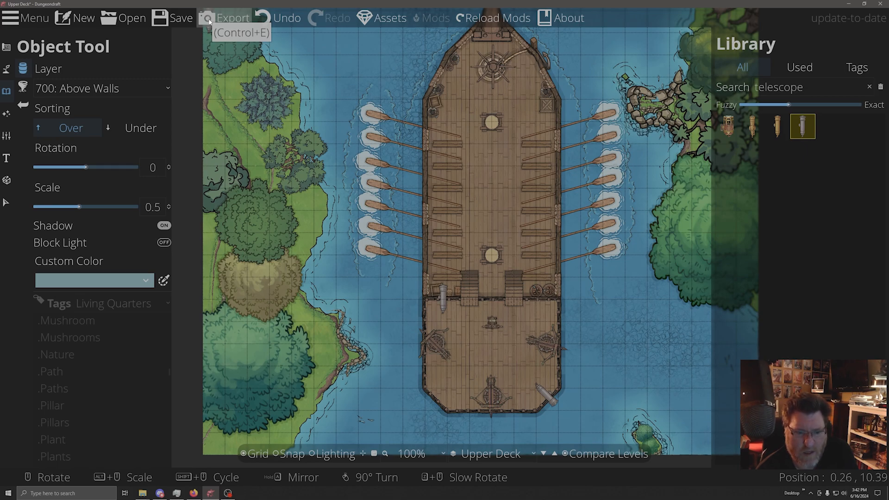
- Open the export options for the Upper Deck and set the overlay level to sails
left_click(210, 19)
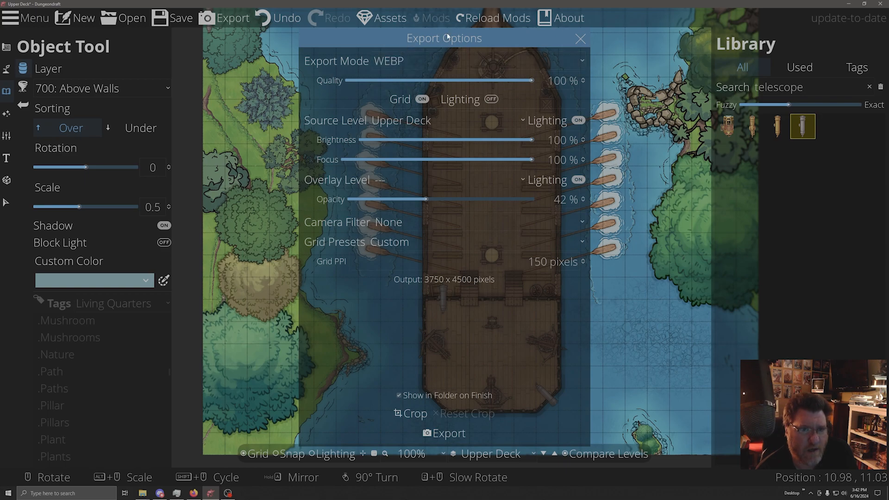
left_click_drag(447, 37, 745, 17)
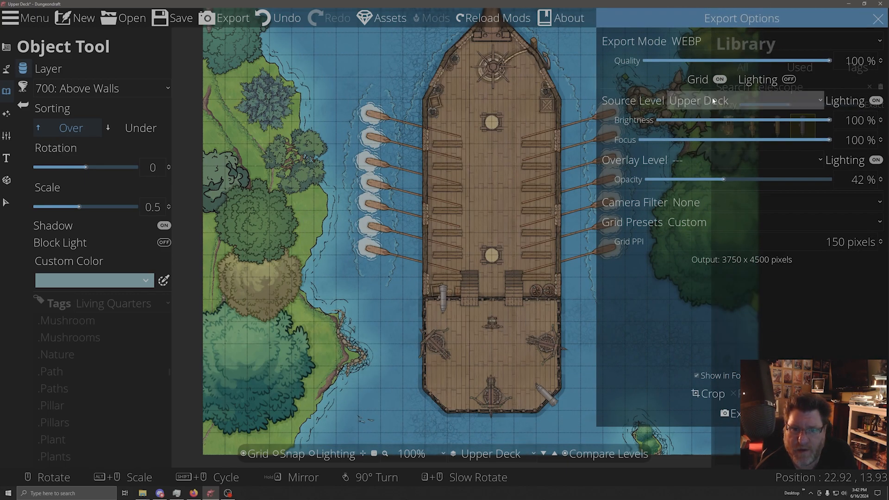
left_click(704, 160)
left_click(699, 214)
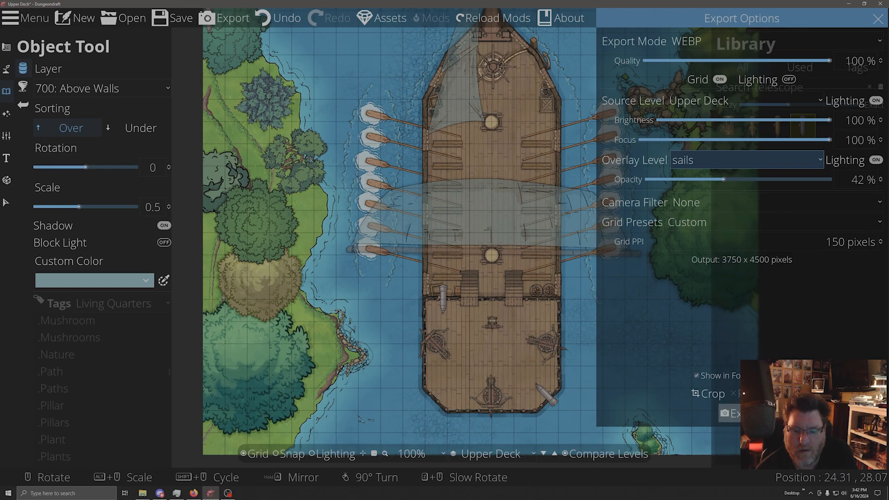
- Export the map as a WEBP file named Silver Serpent Upper Deck in the 5E Maps folder
left_click(726, 411)
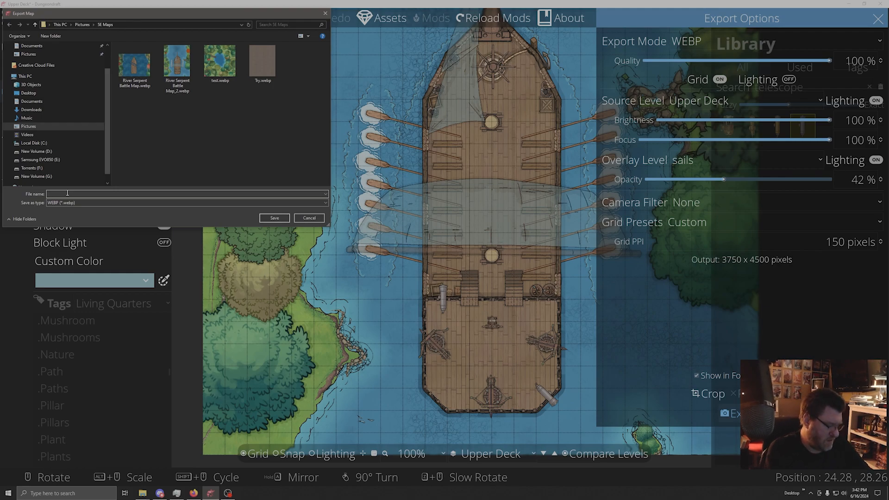
type("Silver Serpent Upper Deck")
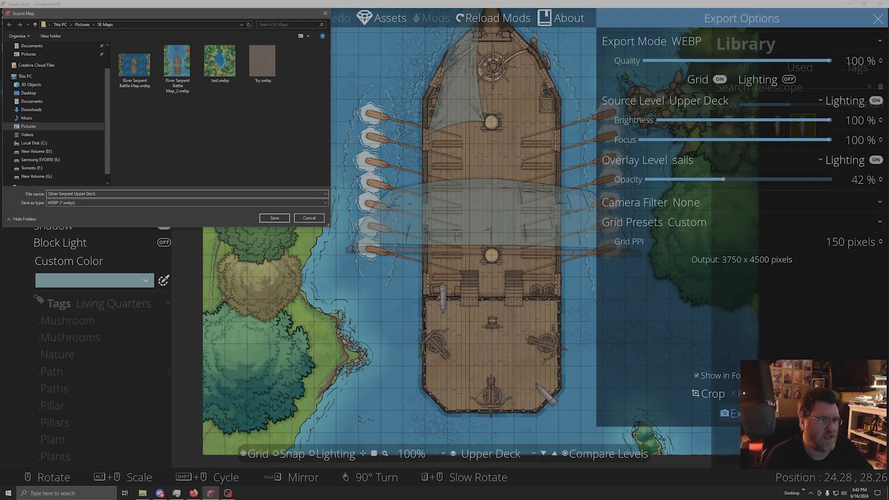
left_click(274, 220)
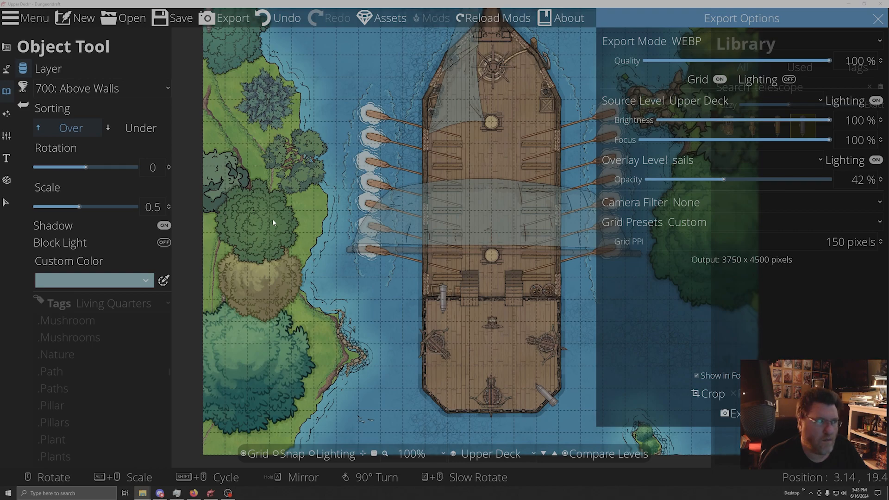
- Save the Upper Deck map's changes and open the map ship on the river to view its deck
left_click(112, 20)
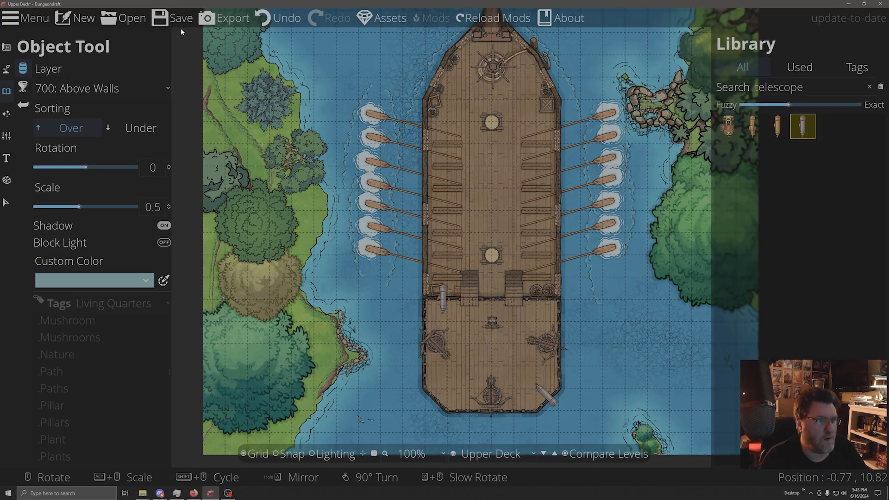
left_click(112, 20)
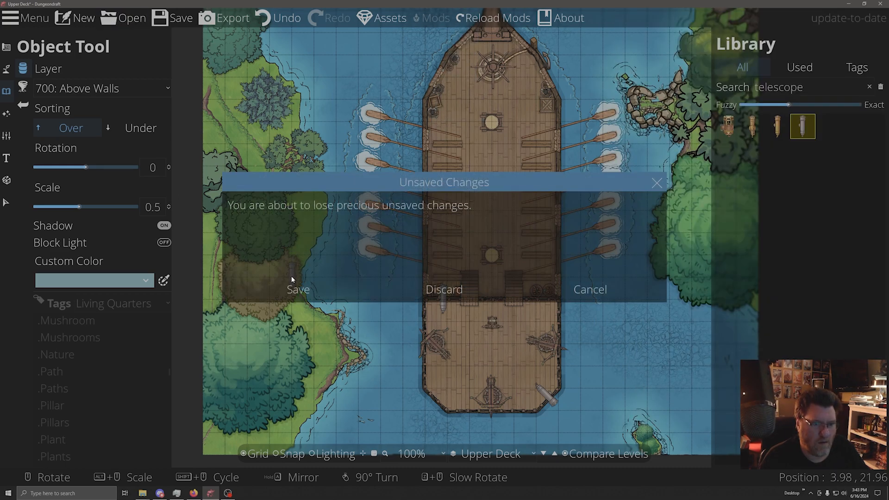
left_click(307, 290)
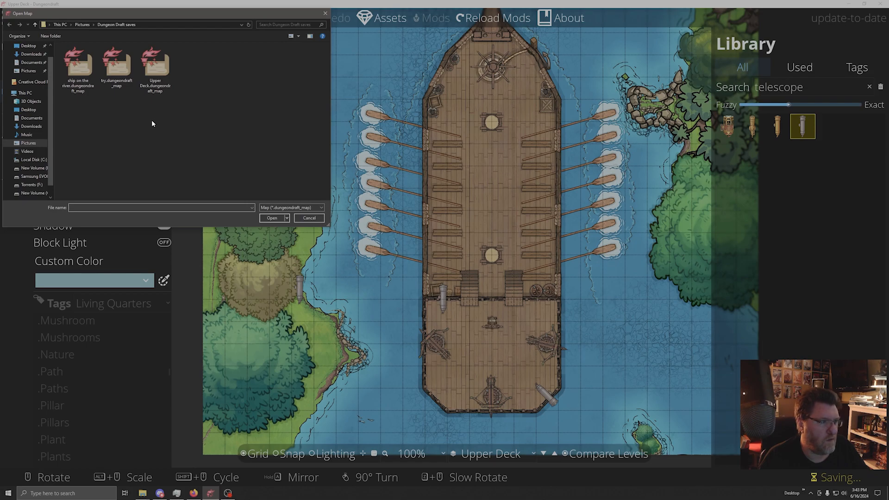
left_click(81, 69)
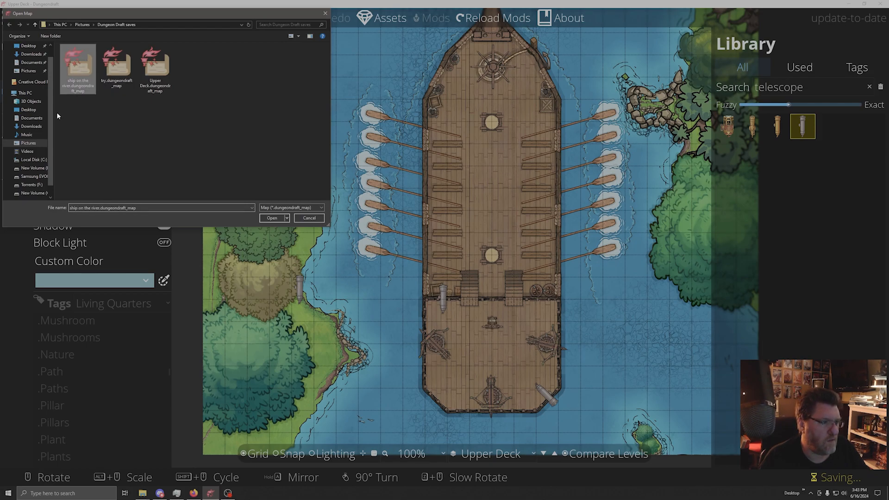
left_click(273, 218)
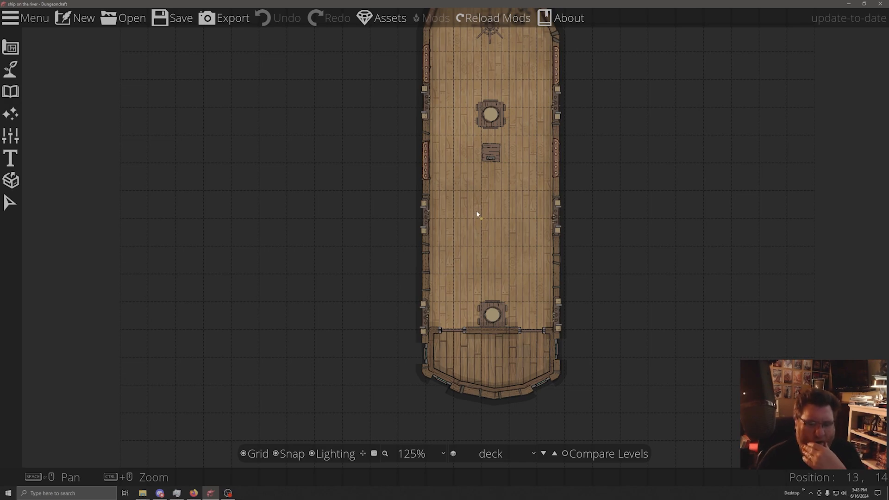
left_click_drag(558, 219, 550, 300)
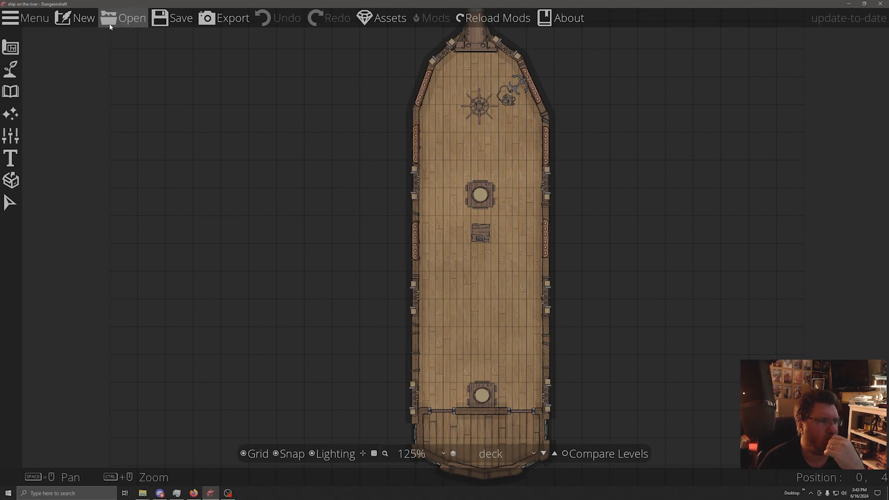
- Open the map named try and switch it to the Ground level
left_click(124, 19)
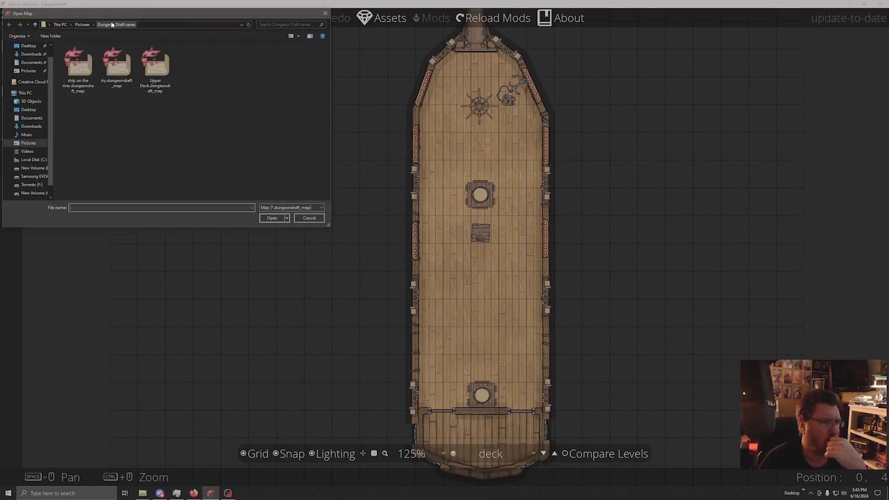
left_click(116, 65)
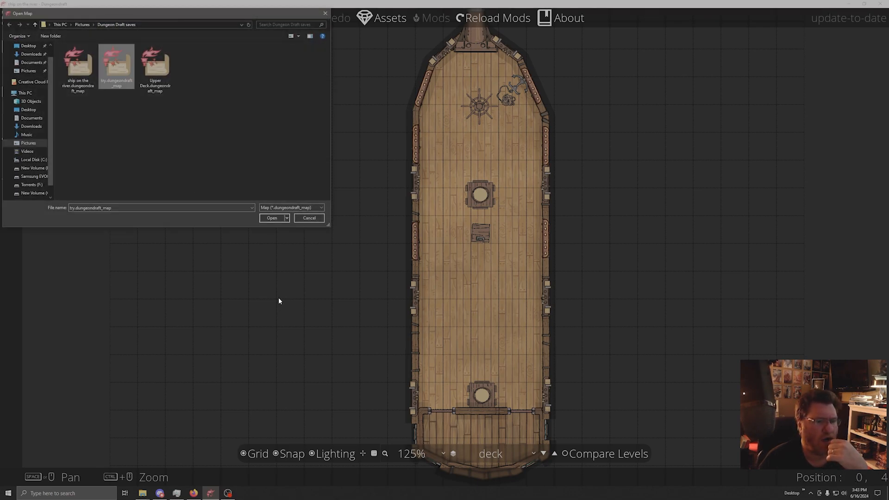
left_click(272, 218)
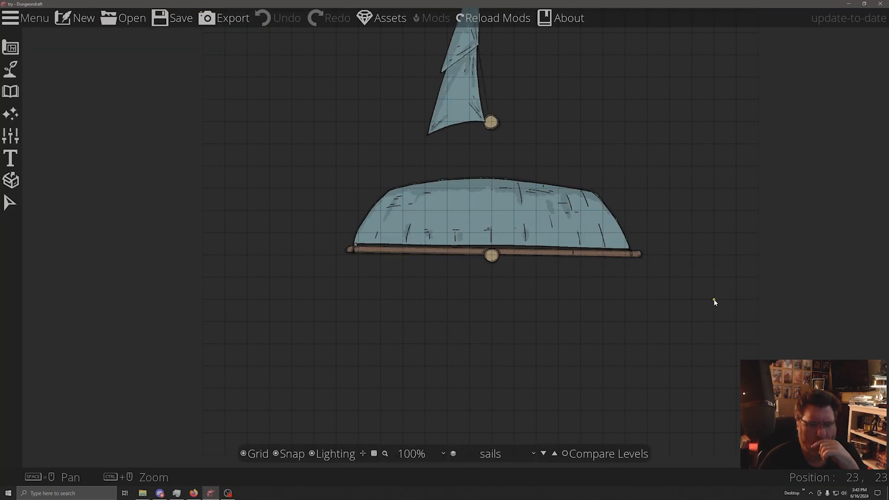
left_click(490, 454)
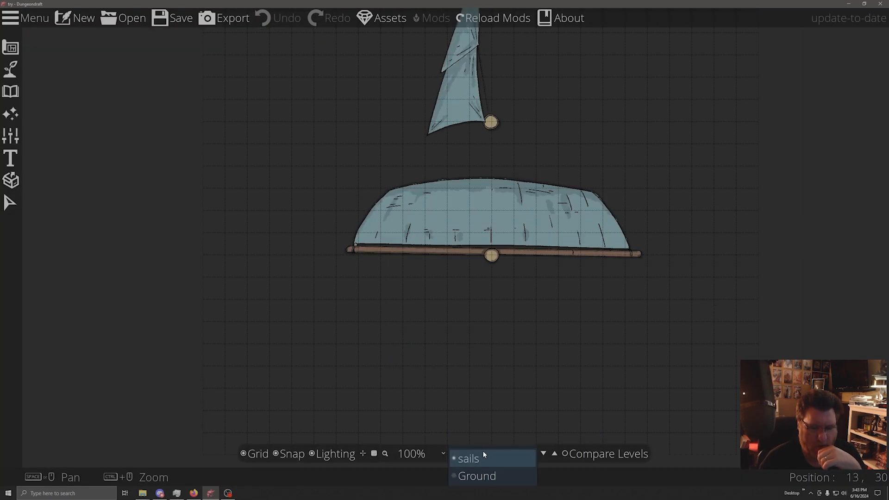
left_click(481, 477)
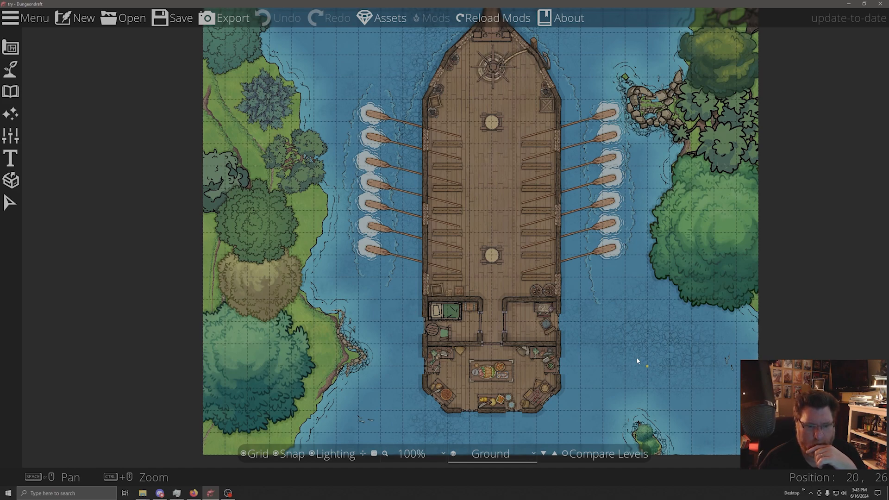
- Search the object library for stairs and choose the straight wooden staircase for placement
left_click(12, 76)
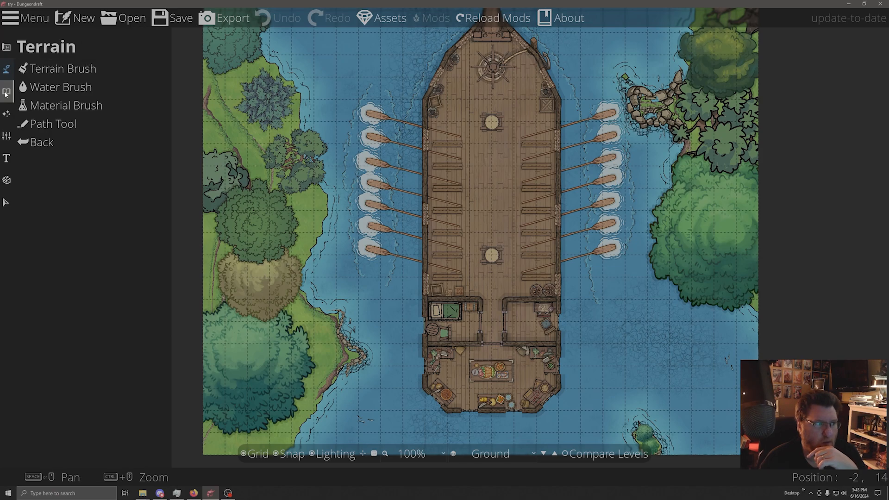
left_click(6, 92)
left_click(48, 69)
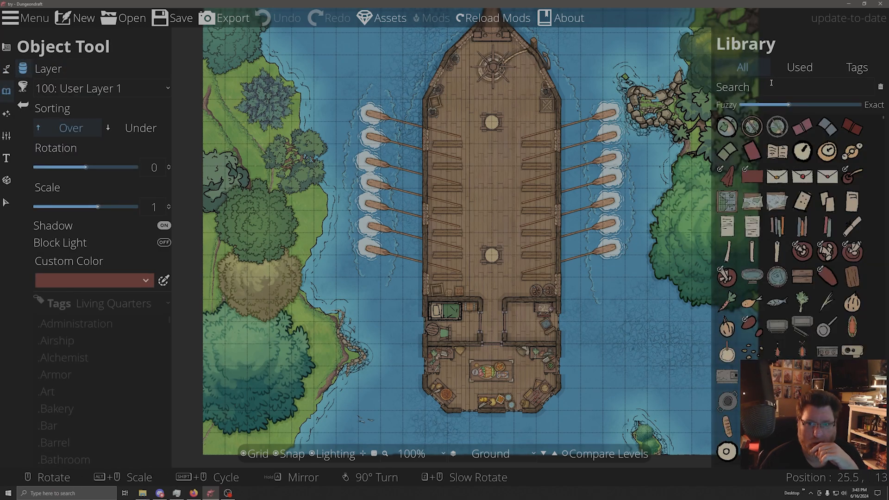
left_click(799, 70)
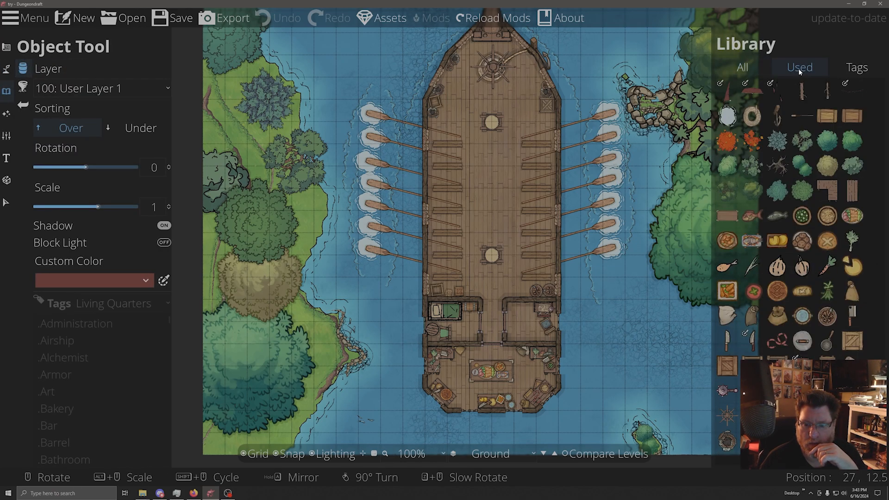
left_click(767, 72)
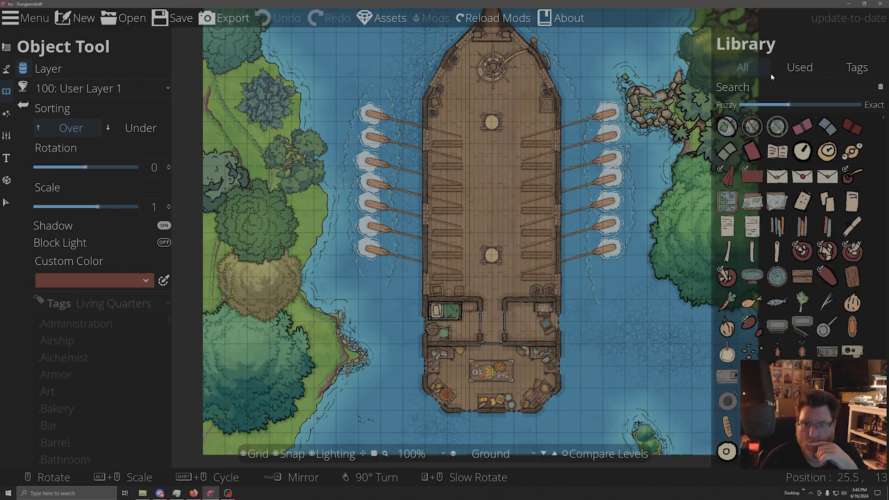
left_click(790, 86)
type("stairs")
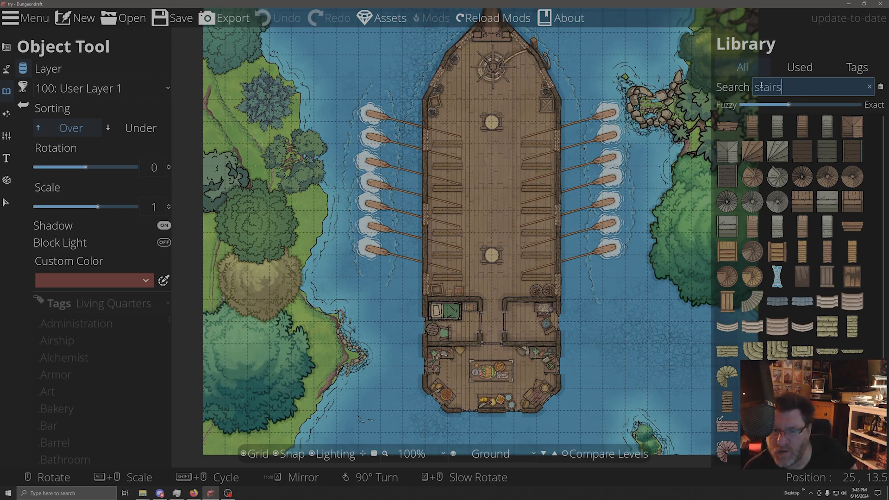
left_click(752, 125)
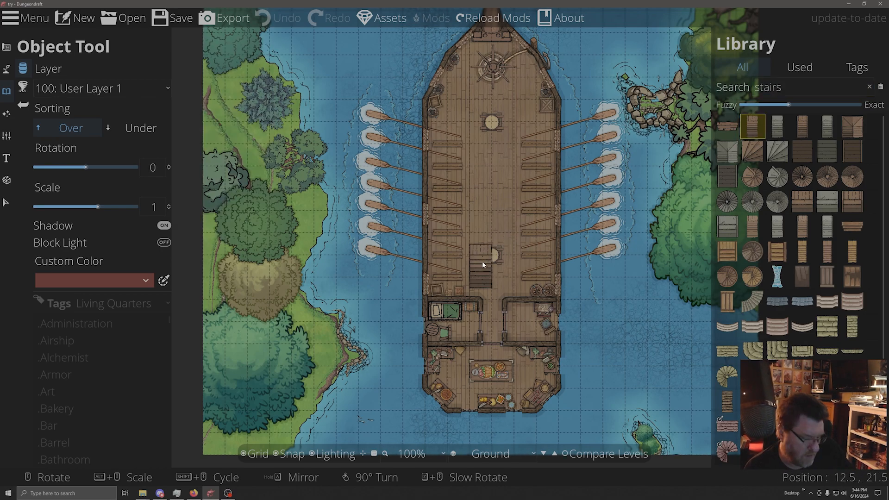
- Set the staircase to scale 0.8, rotation -180 and layer 700: Above Walls
scroll(482, 261, "down", 2, "alt")
scroll(482, 261, "down", 8)
scroll(482, 261, "down", 4)
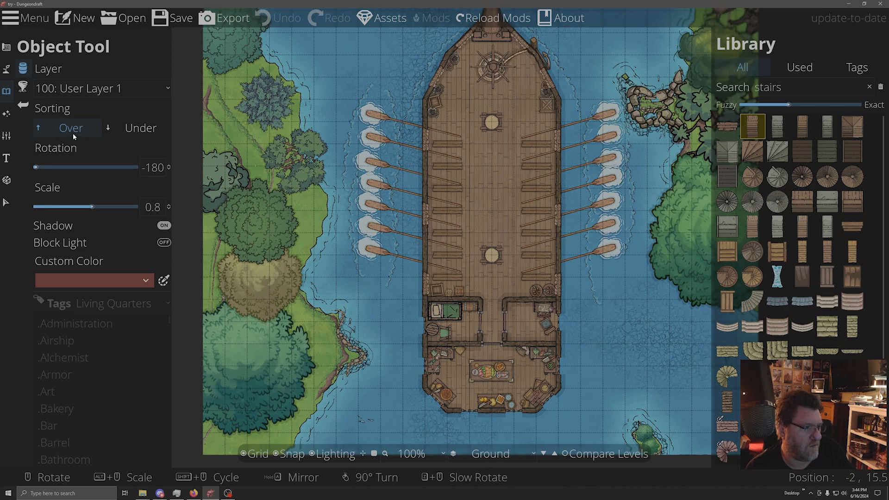
left_click(79, 87)
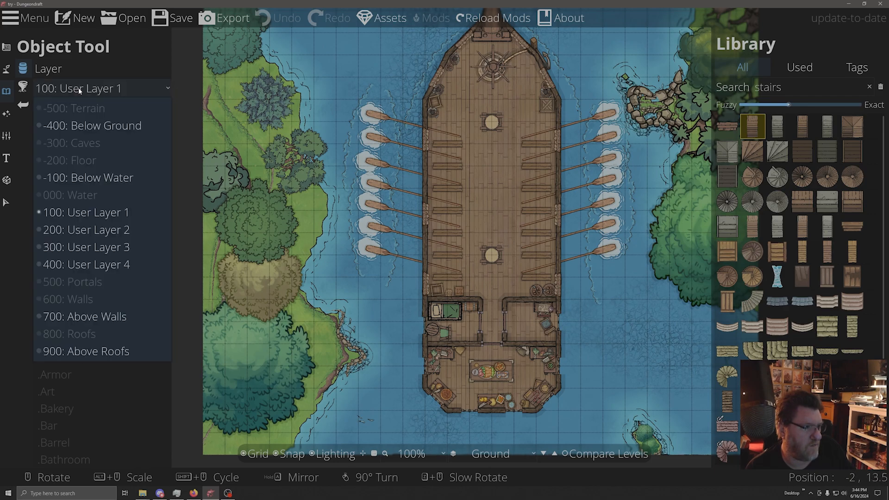
left_click(79, 316)
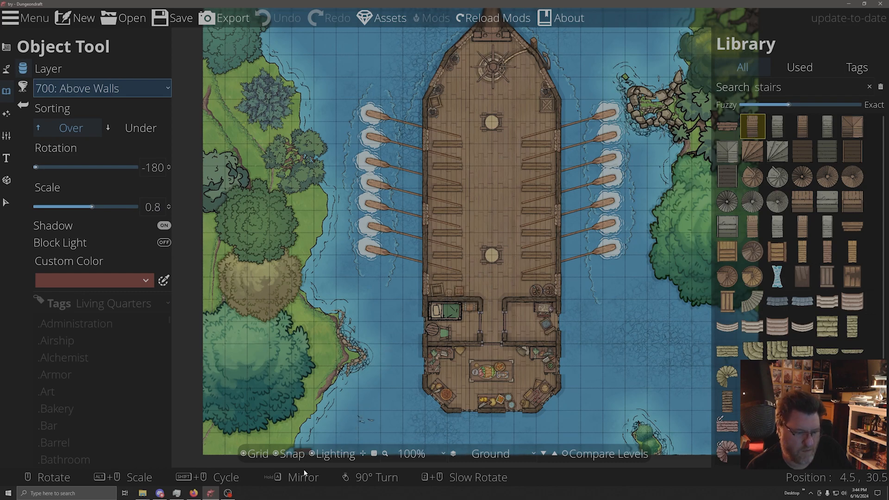
- Turn off snapping and place two staircases on the deck, one on each side of the passage between the cabins
left_click(283, 455)
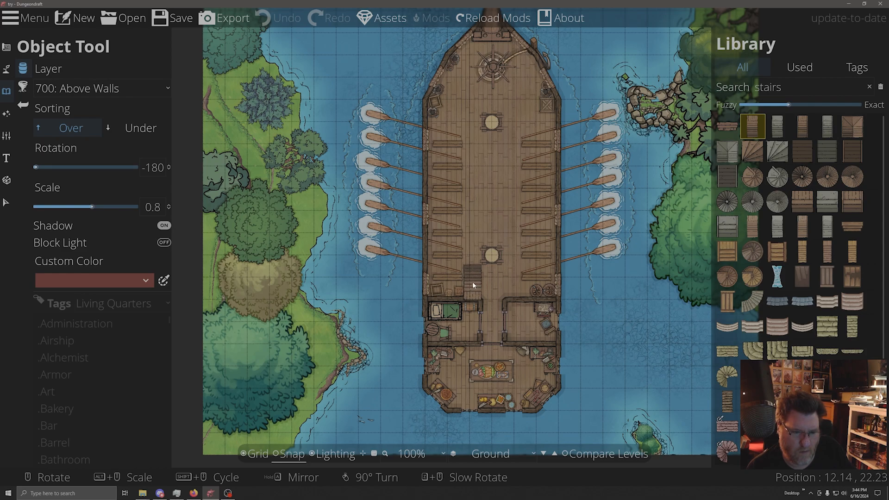
left_click(472, 284)
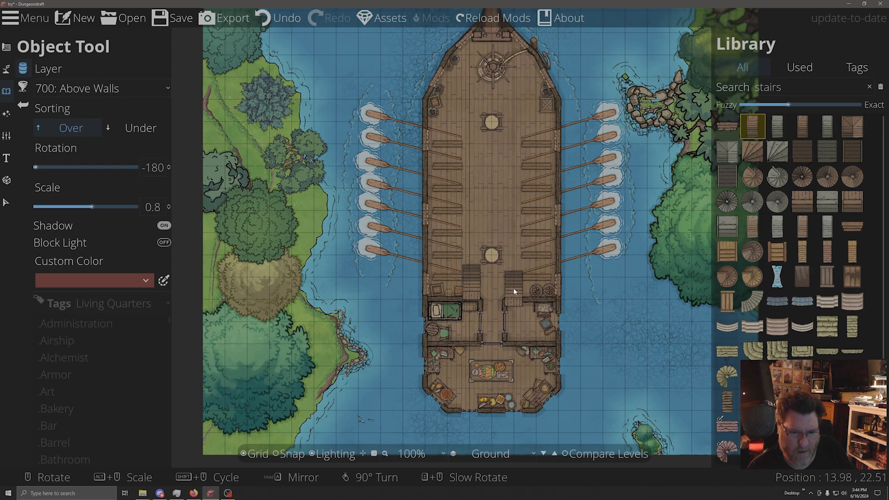
left_click(513, 289)
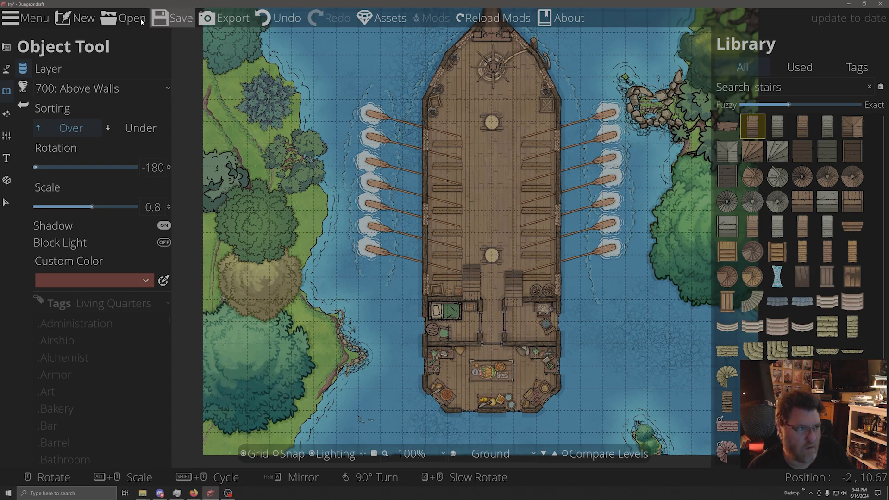
- Move the left staircase slightly toward the stern to line it up with the right one
left_click(8, 205)
left_click(473, 280)
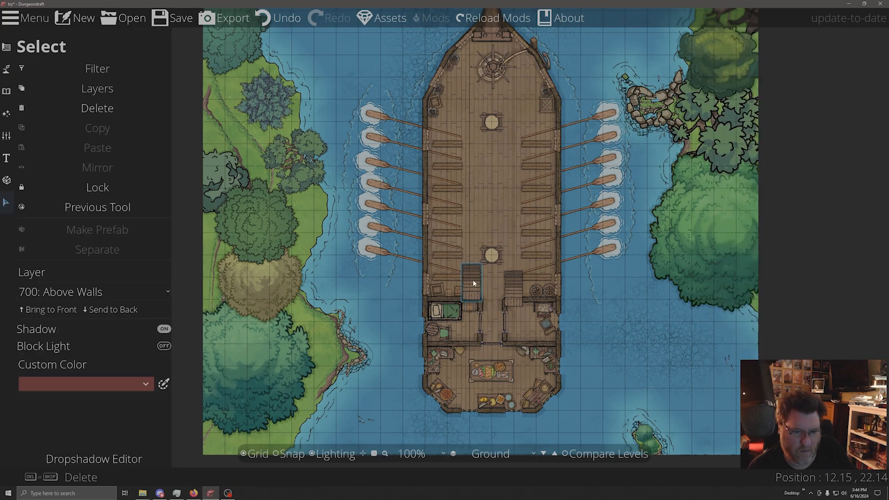
left_click_drag(472, 283, 473, 287)
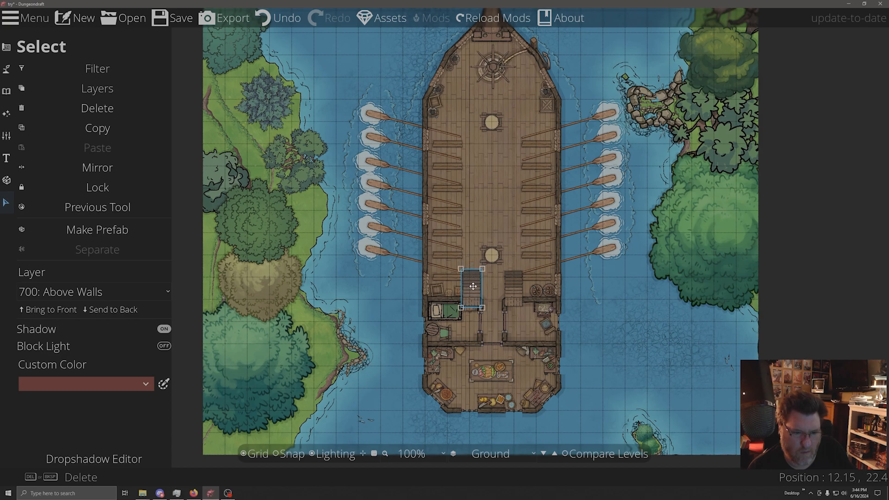
left_click(581, 322)
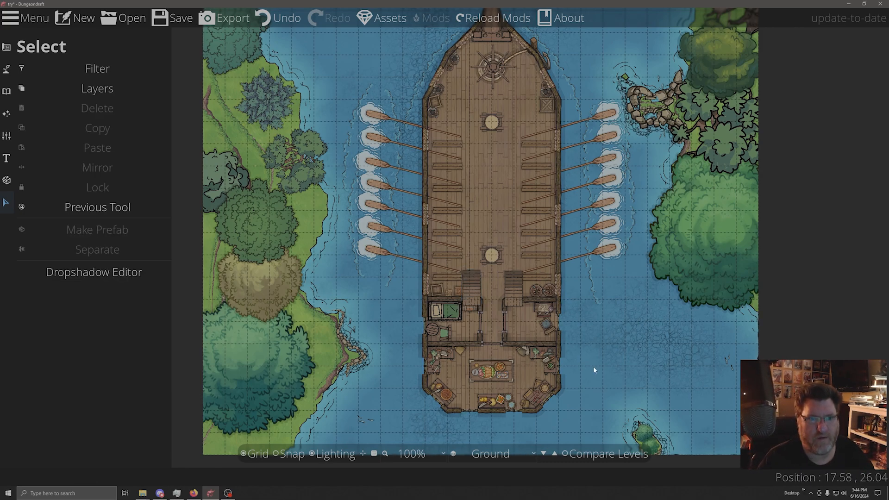
- Save the map and set the overlay level to sails in the export options
left_click(162, 23)
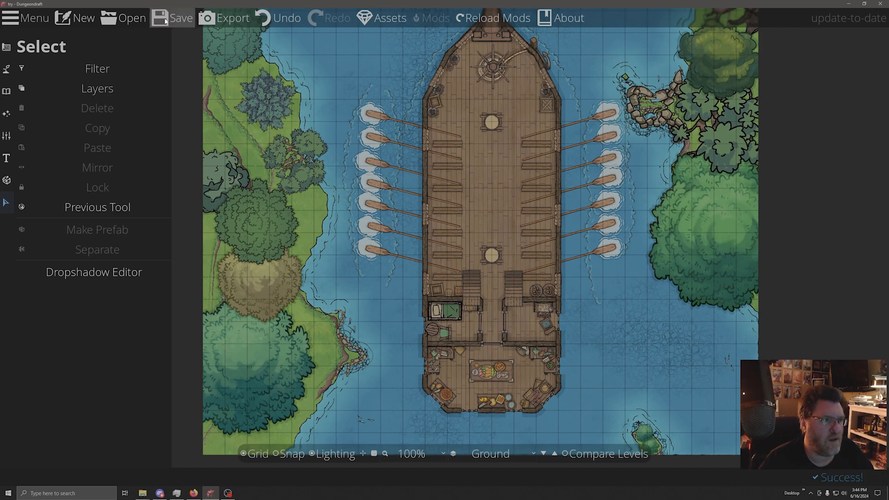
left_click(209, 20)
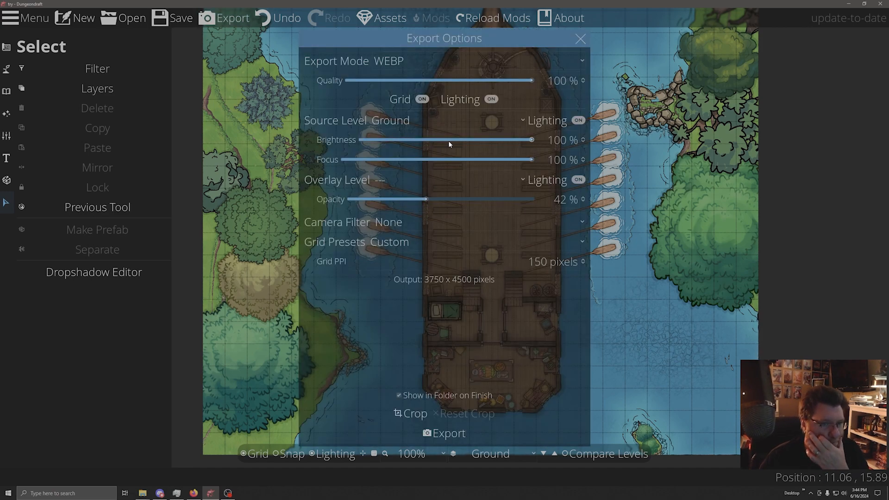
left_click(411, 182)
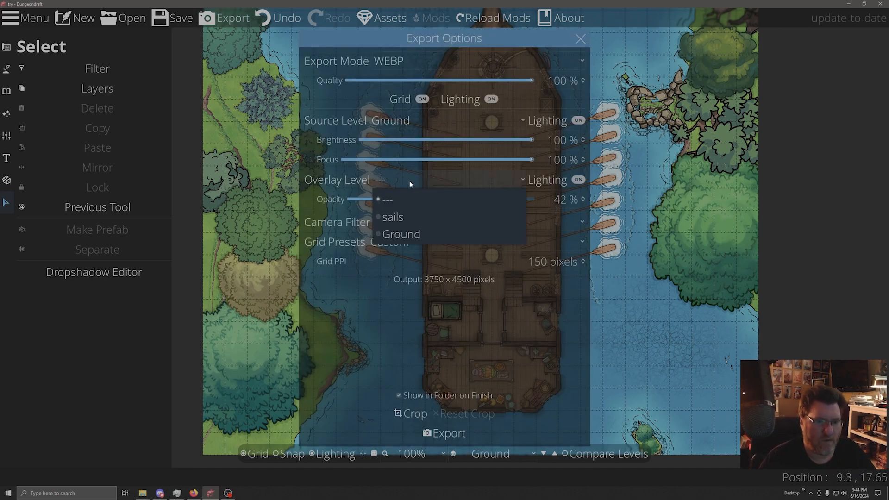
left_click(405, 216)
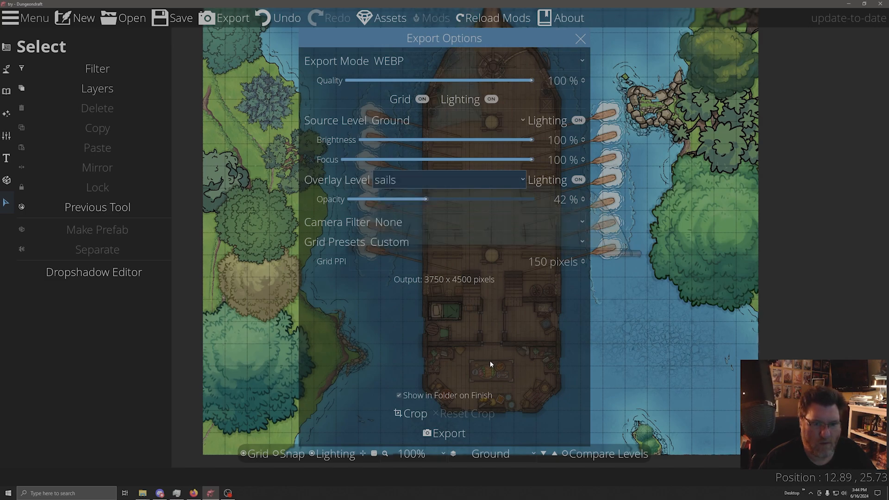
- Export the Ground level over the existing file River Serpent Battle Map_2.webp in the 5E Maps folder
left_click(444, 434)
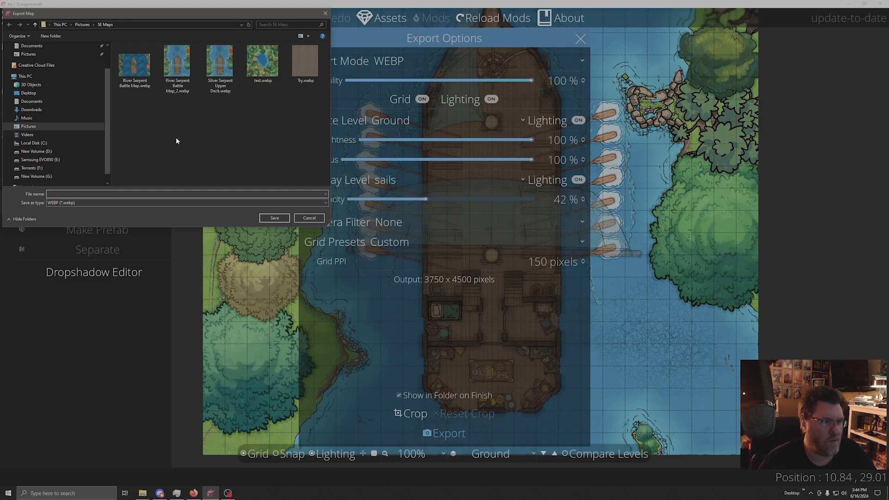
left_click(177, 65)
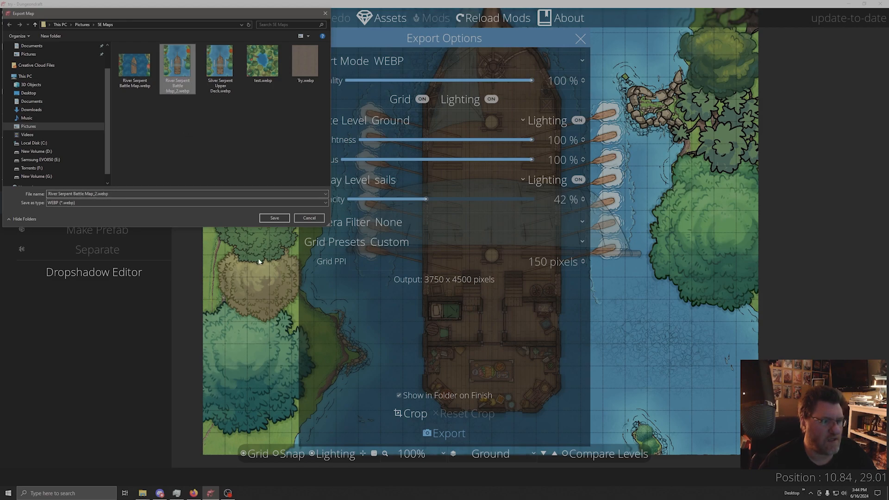
left_click(274, 218)
left_click(457, 247)
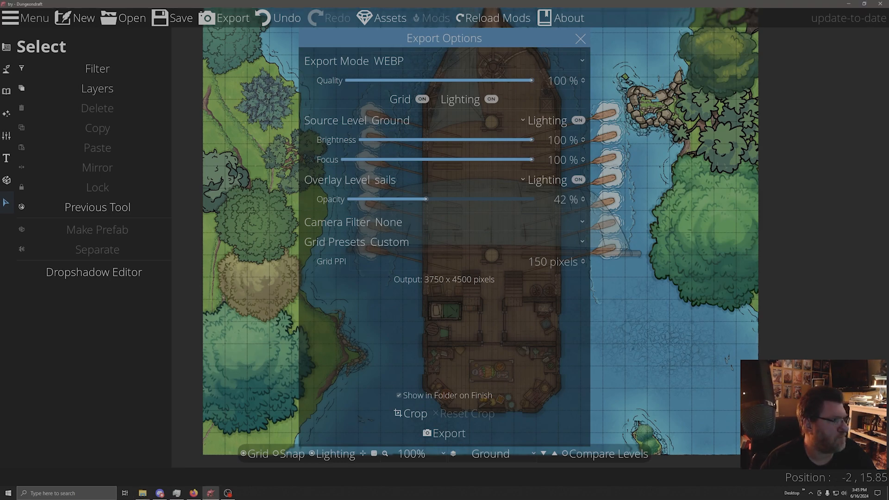
left_click(581, 39)
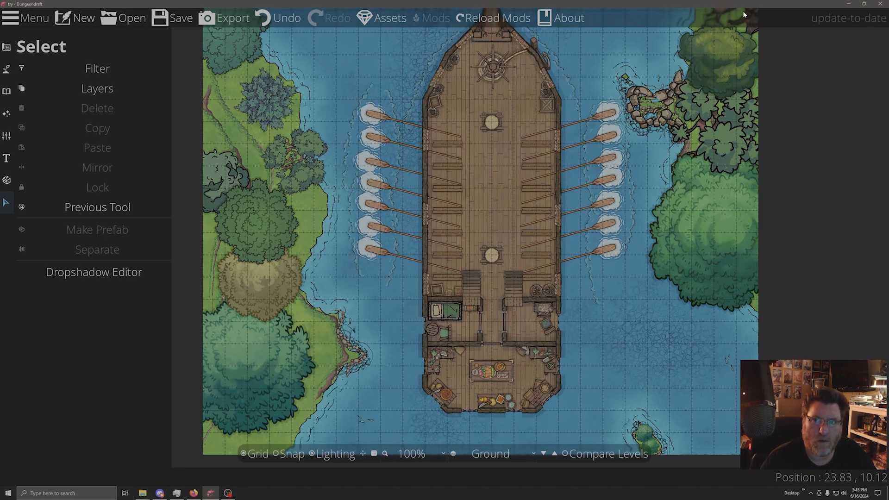
- Close Dungeondraft and launch Fantasy Grounds
left_click(880, 3)
left_click(112, 494)
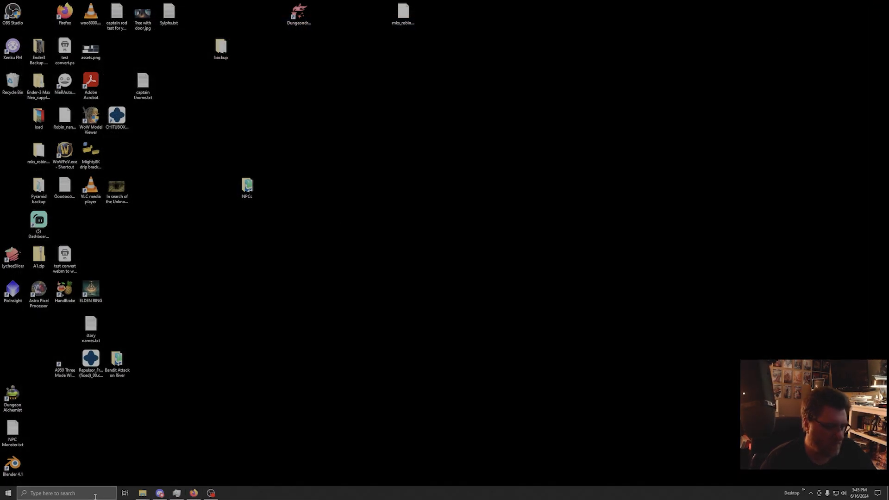
type("fan")
key("Return")
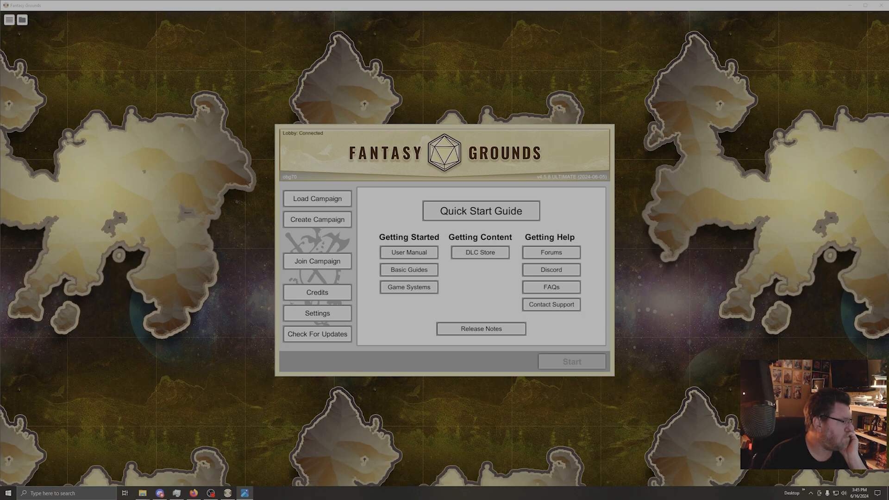
- Minimize Fantasy Grounds, relaunch Dungeondraft and open the map named try
key("alt+F4")
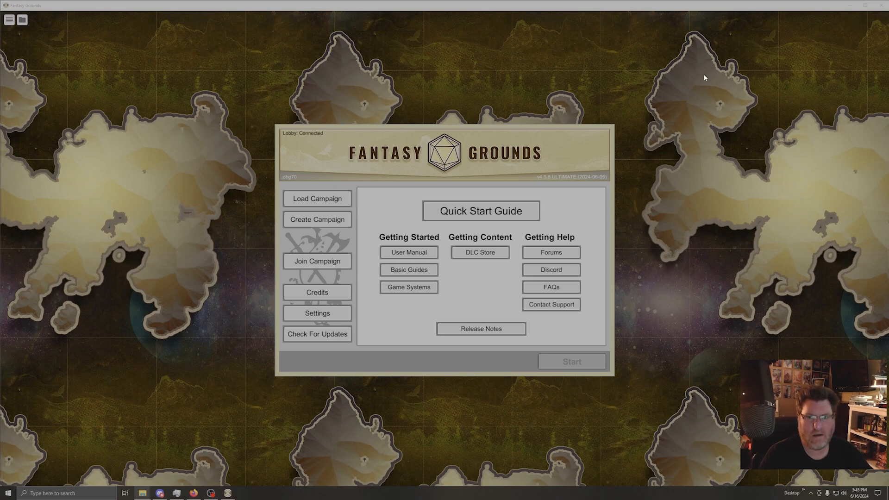
left_click(850, 5)
double_click(299, 17)
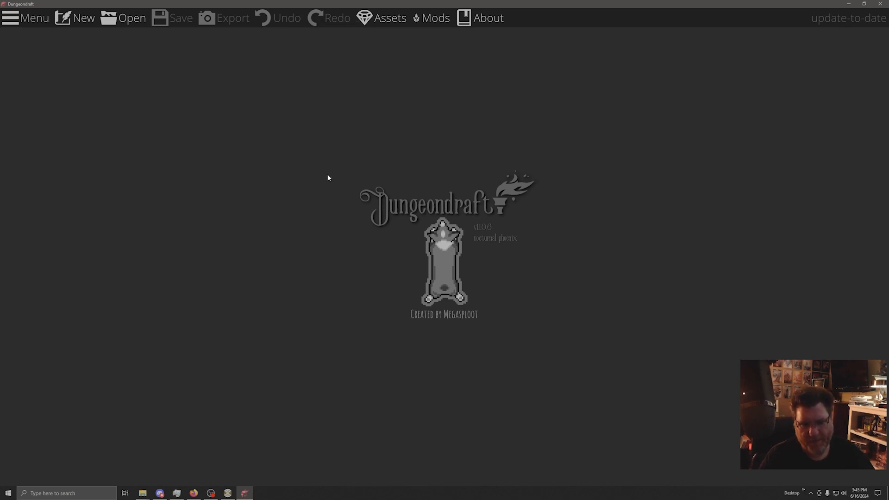
left_click(124, 18)
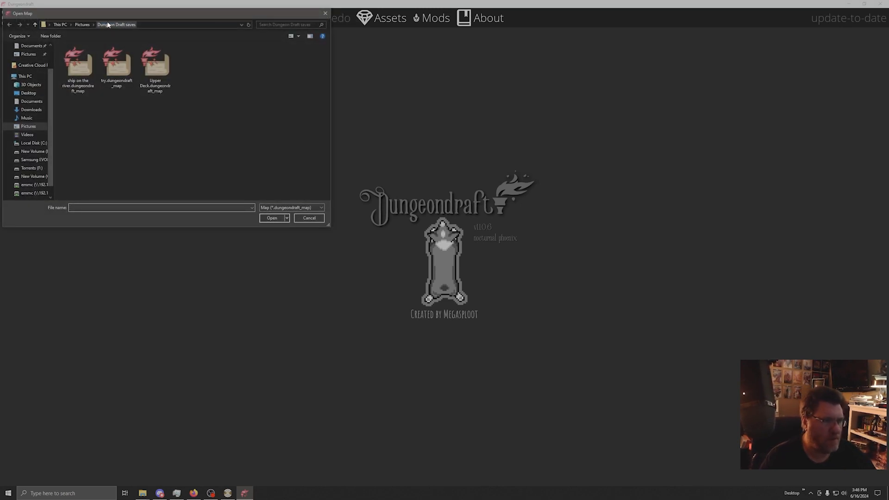
left_click(118, 74)
left_click(276, 218)
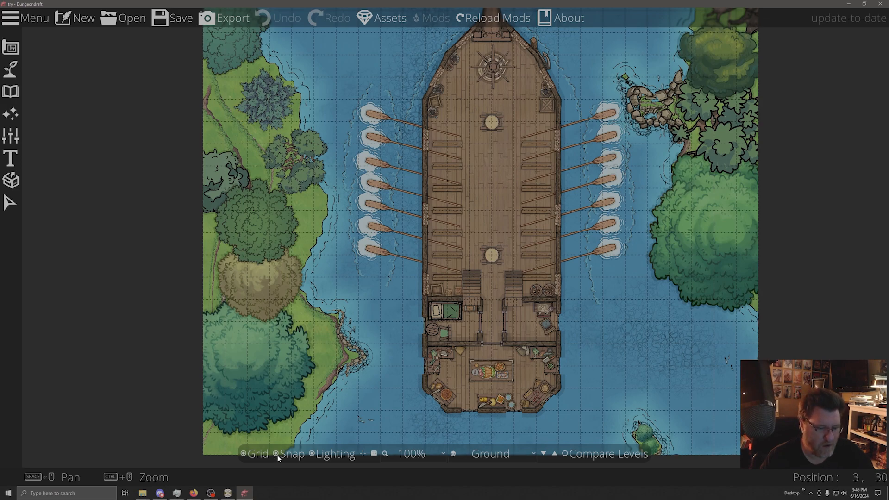
- Turn off the map grid and set the overlay level to sails in the export options
left_click(254, 454)
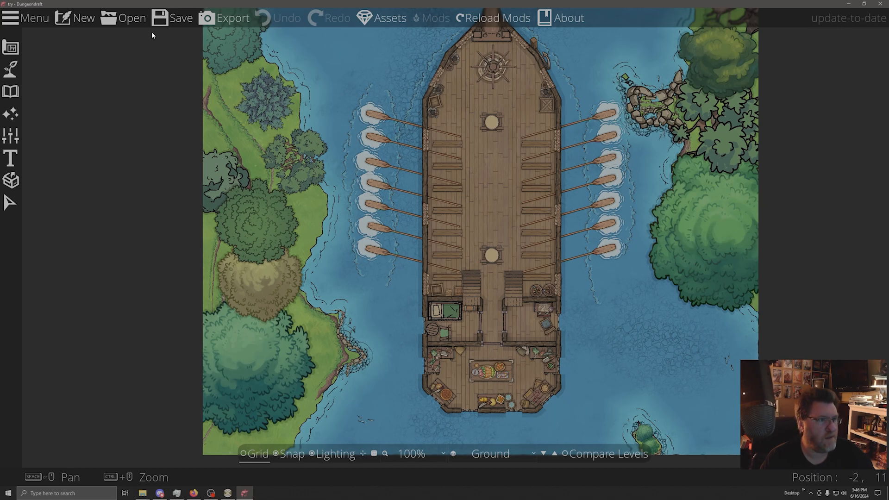
left_click(207, 23)
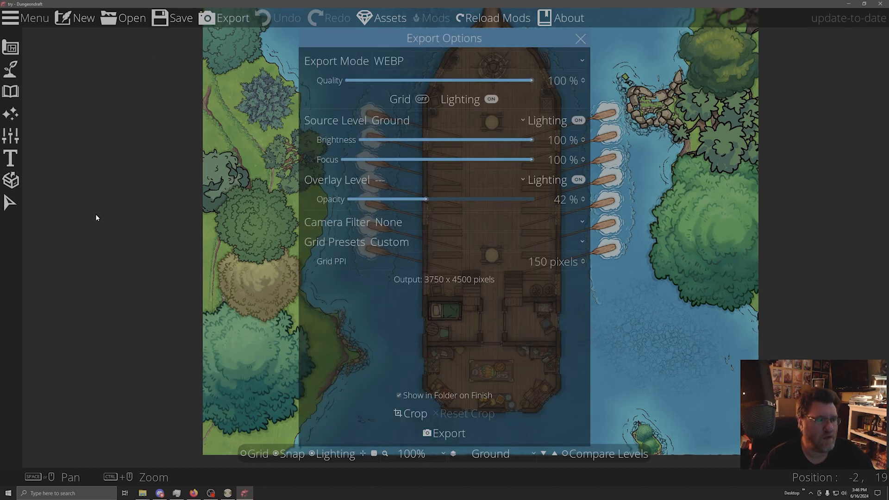
left_click(425, 437)
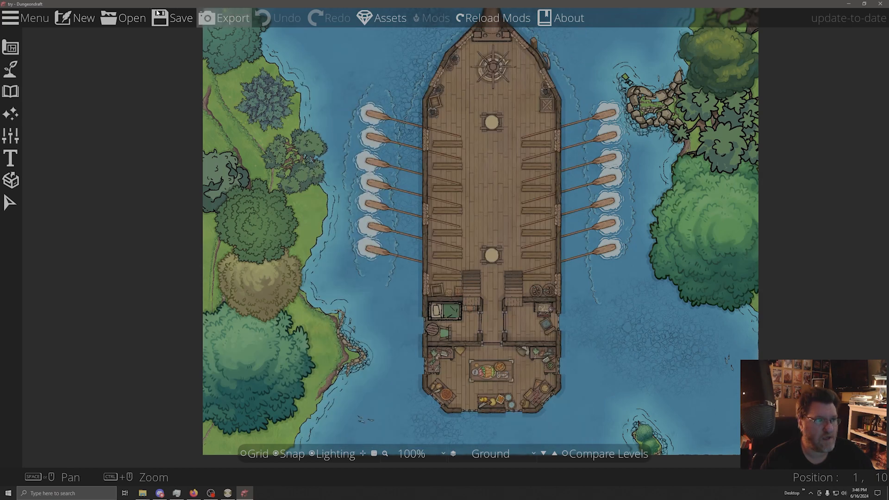
left_click(222, 19)
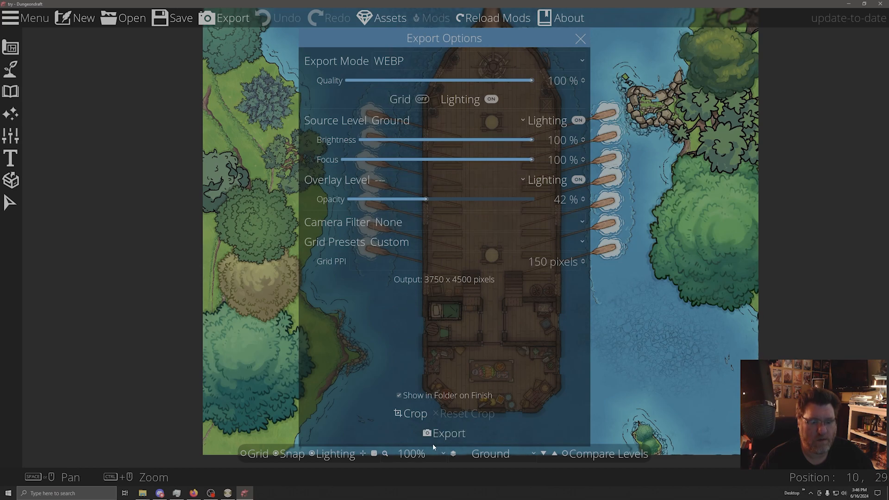
left_click_drag(390, 39, 692, 36)
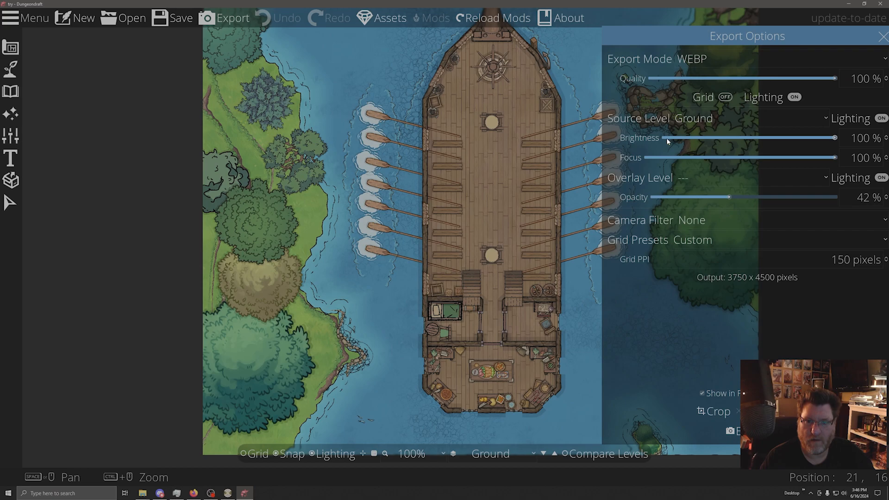
left_click(683, 178)
left_click(708, 216)
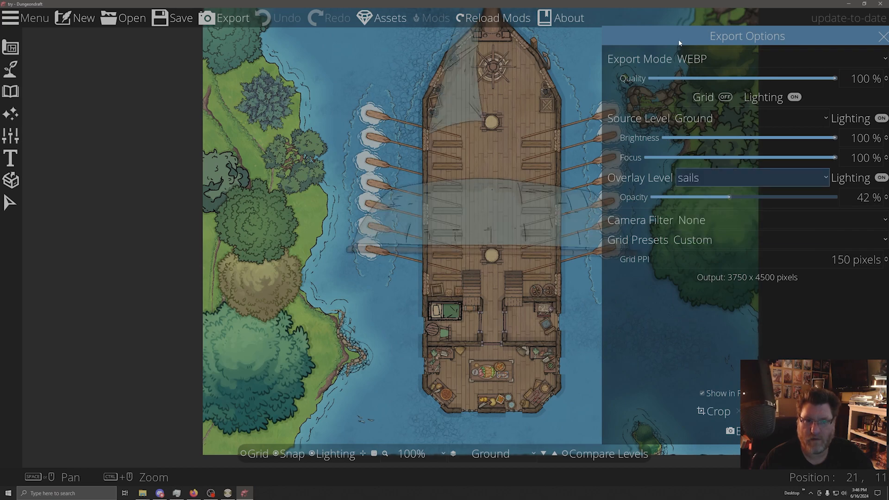
- Export the Ground level with the sails overlay over River Serpent Battle Map_2.webp in the 5E Maps folder and close the export options
left_click(733, 430)
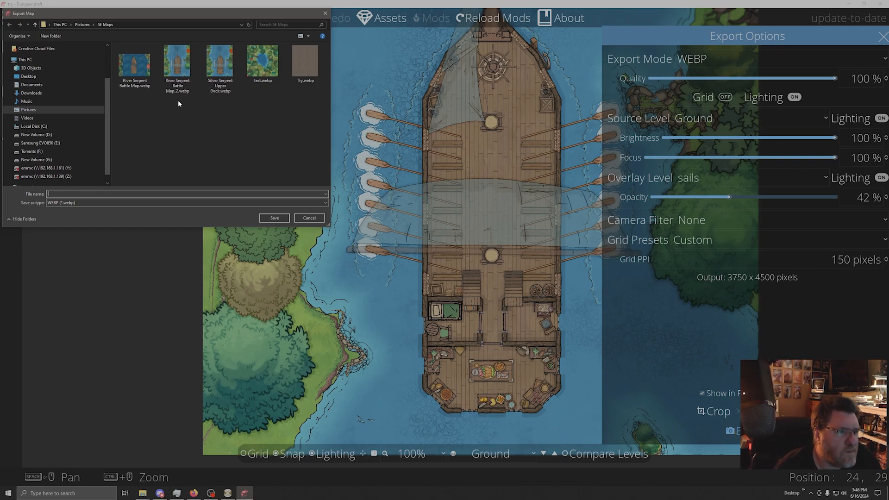
left_click(177, 68)
left_click(275, 218)
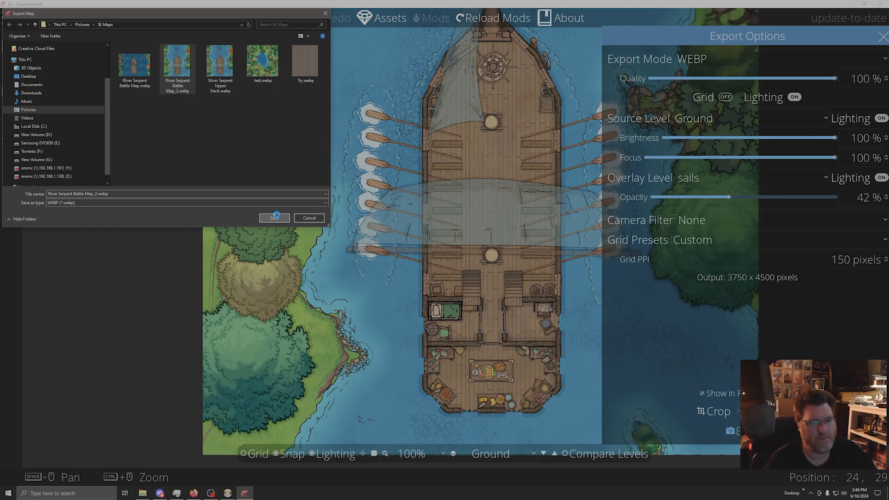
left_click(459, 247)
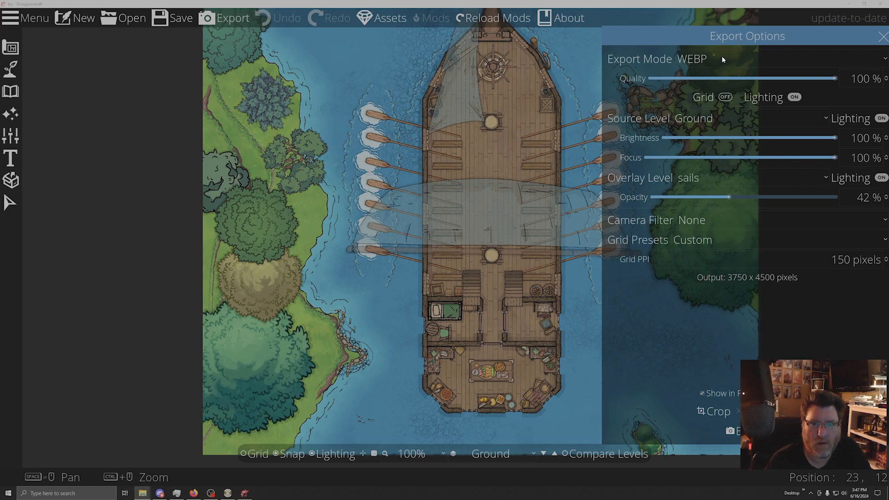
left_click_drag(724, 39, 433, 39)
left_click(594, 39)
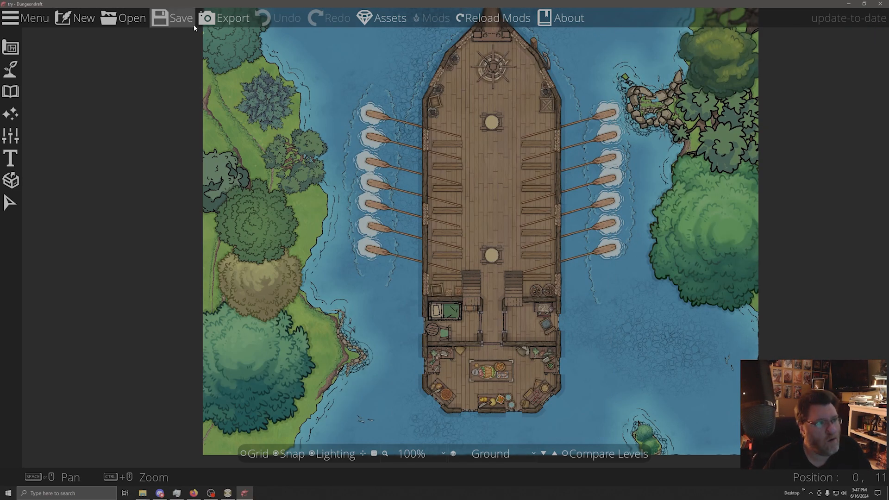
- Open the saved map named Upper Deck and turn off its grid
left_click(121, 22)
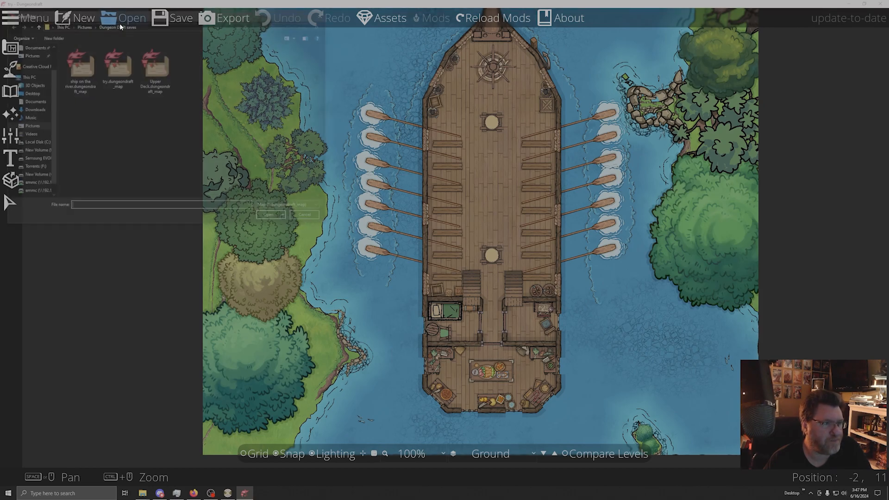
left_click(154, 67)
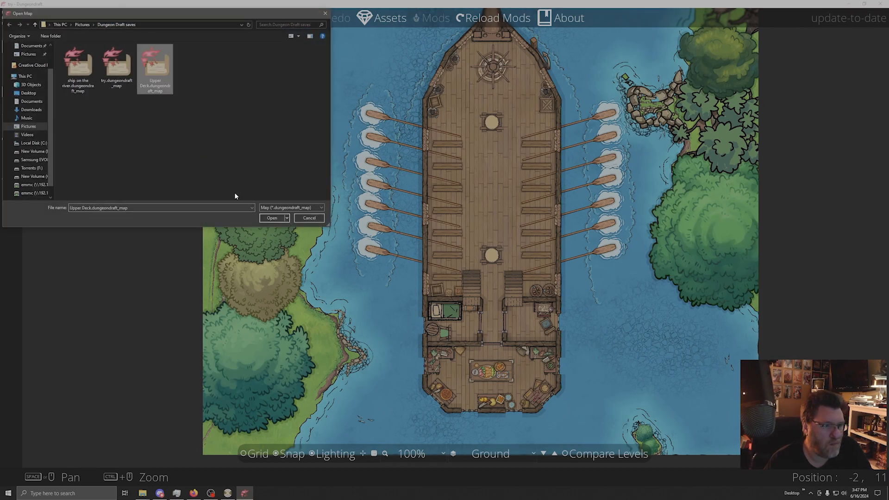
left_click(271, 218)
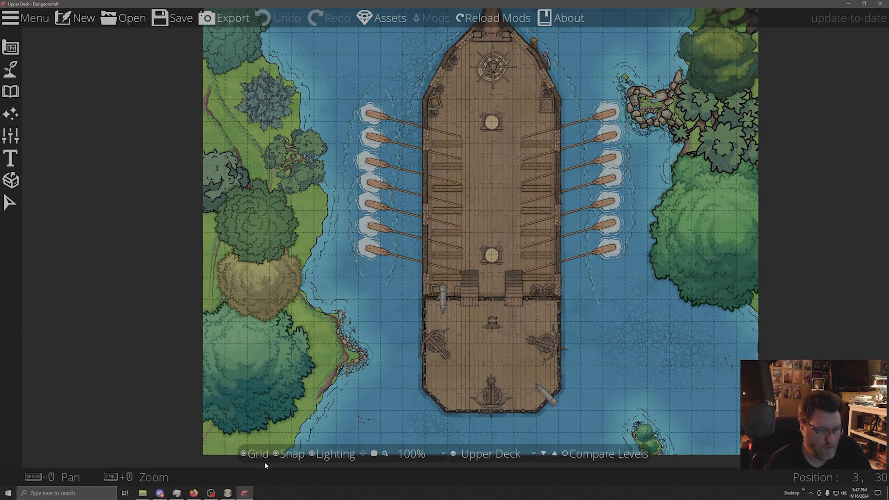
left_click(249, 454)
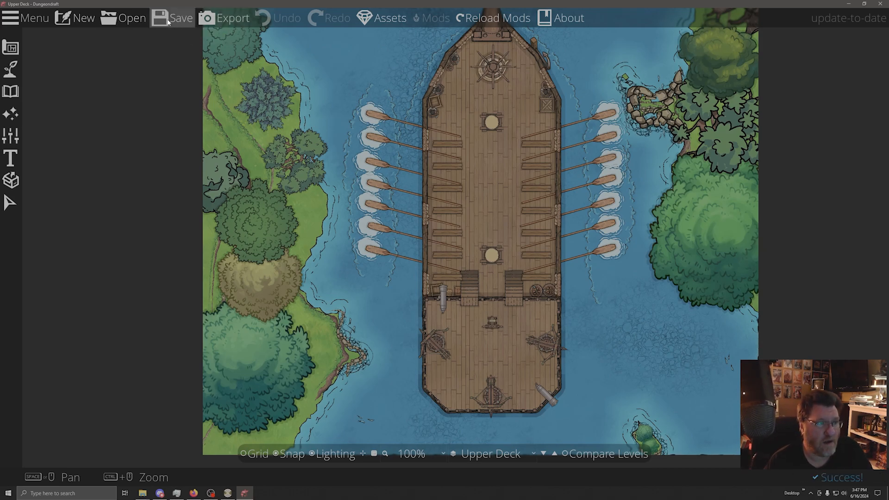
- Set up the export with Upper Deck as the source level and sails as the overlay level
left_click(227, 19)
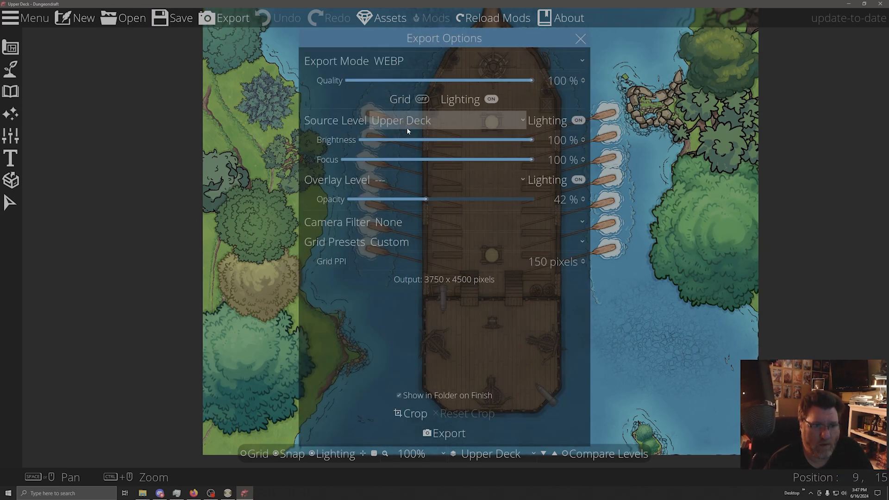
left_click(441, 123)
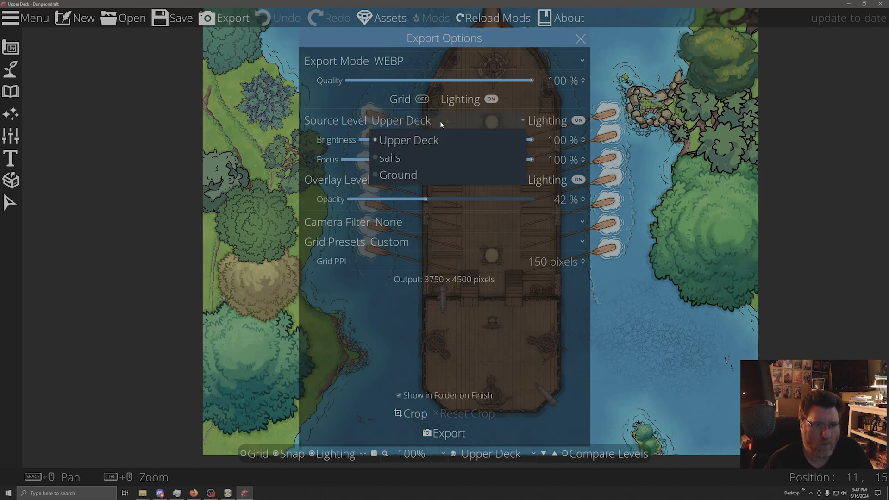
left_click(404, 176)
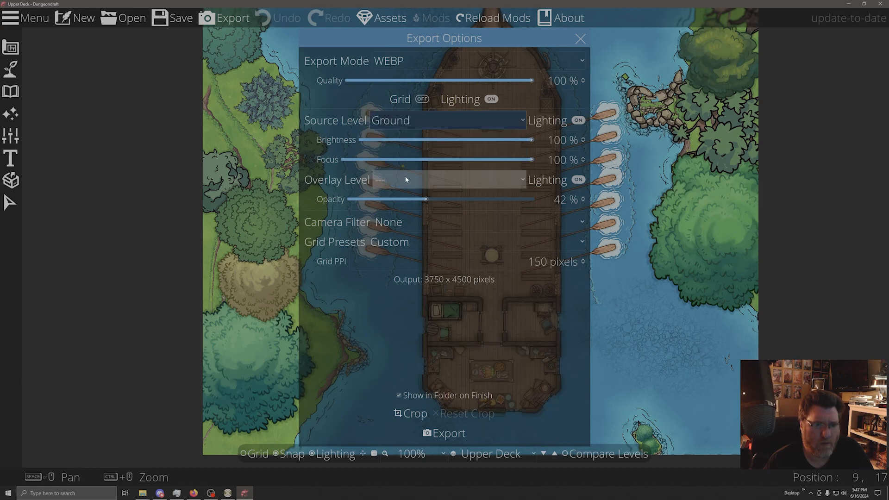
left_click(405, 177)
left_click(405, 214)
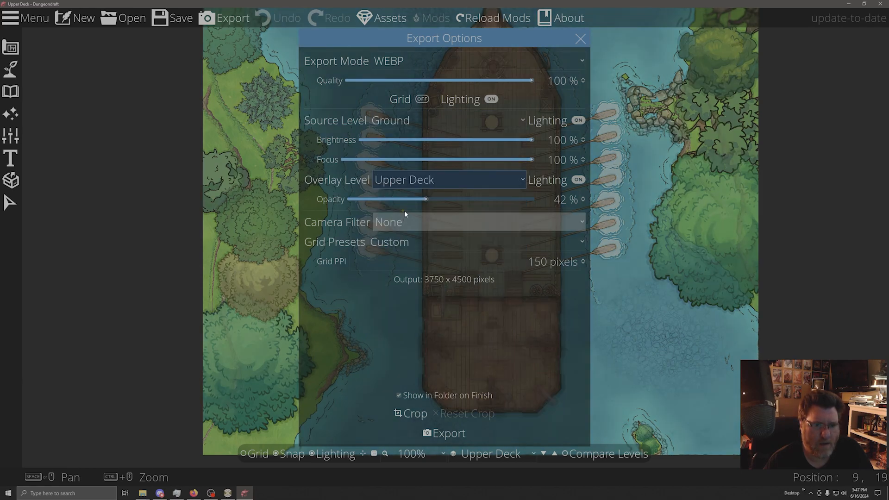
left_click(410, 124)
left_click(404, 139)
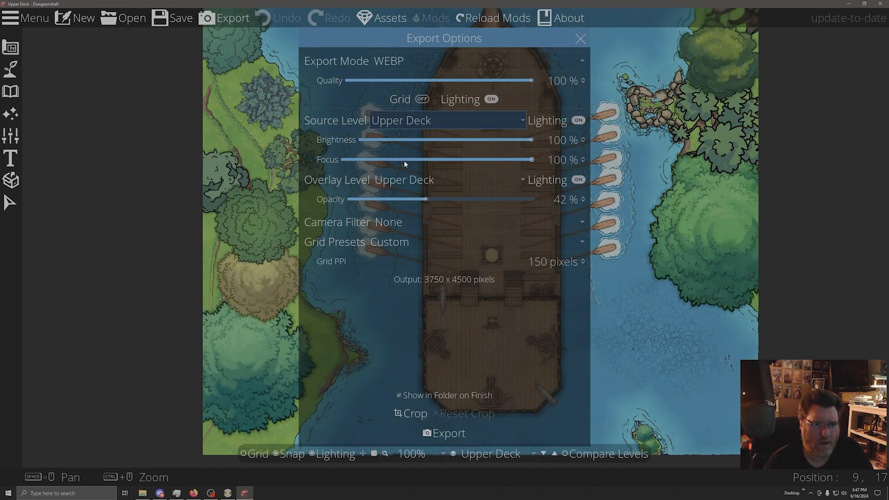
left_click(404, 181)
left_click(399, 230)
left_click_drag(494, 38, 474, 29)
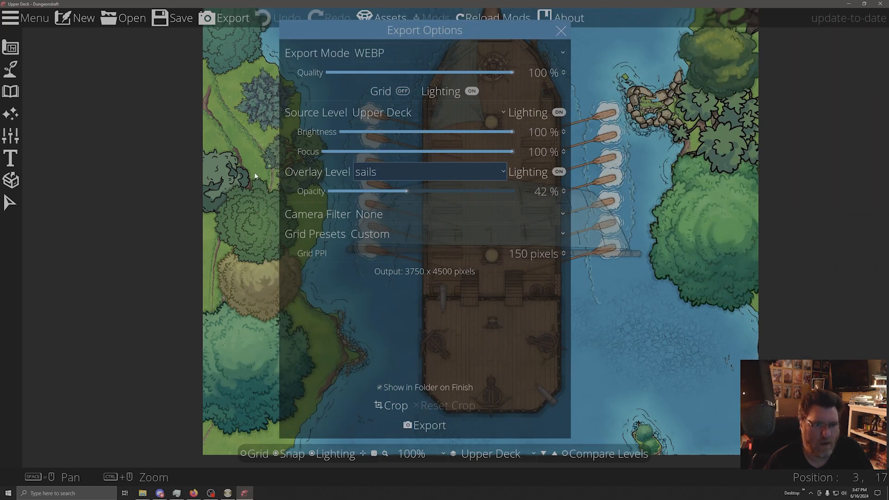
- Export the Upper Deck map over the existing file Silver Serpent Upper Deck.webp and close the earlier export's folder window
left_click(429, 429)
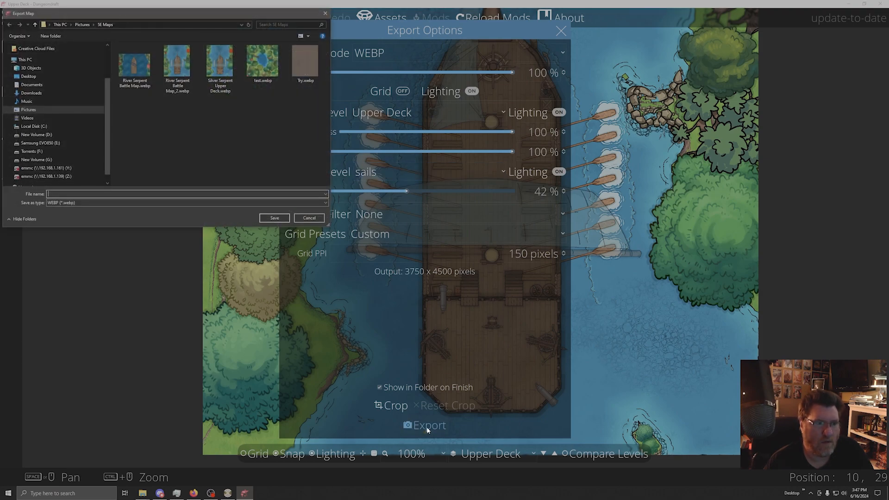
left_click(222, 72)
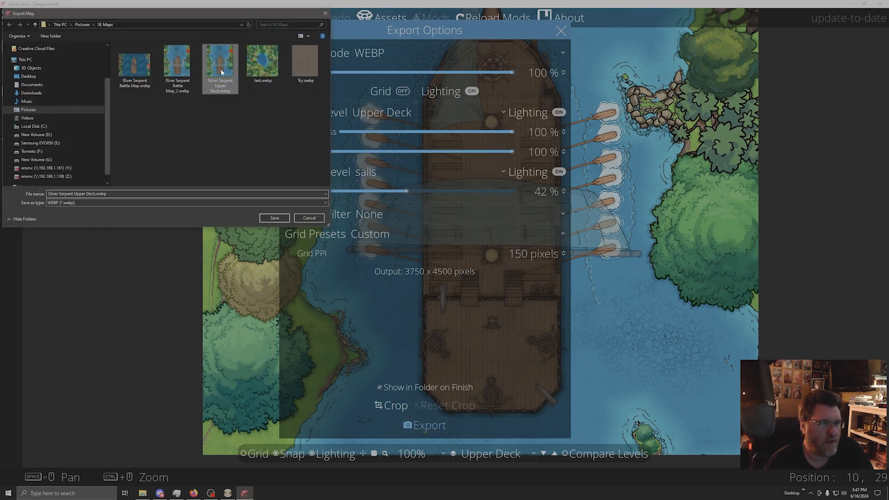
left_click(274, 217)
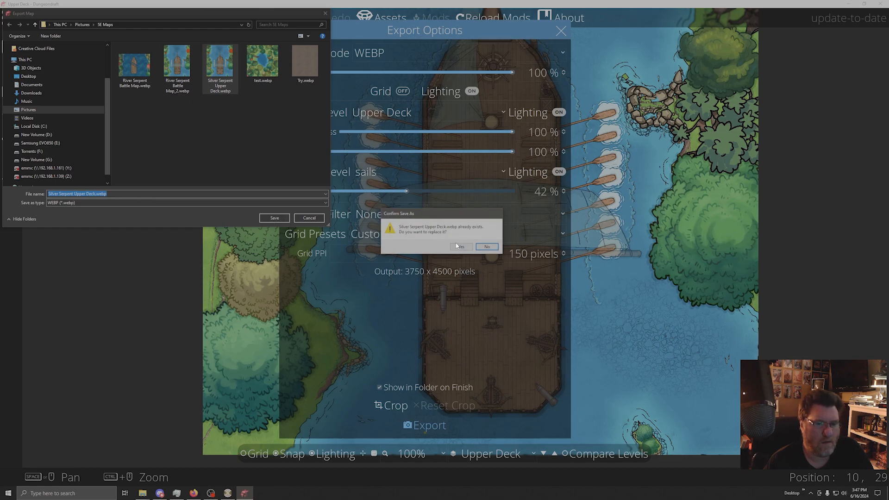
left_click(458, 246)
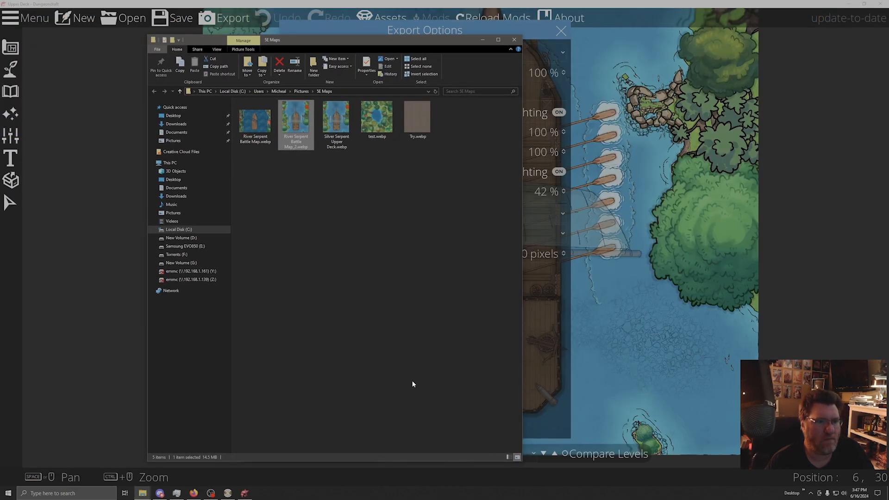
left_click_drag(451, 44, 344, 49)
left_click(407, 43)
left_click(523, 48)
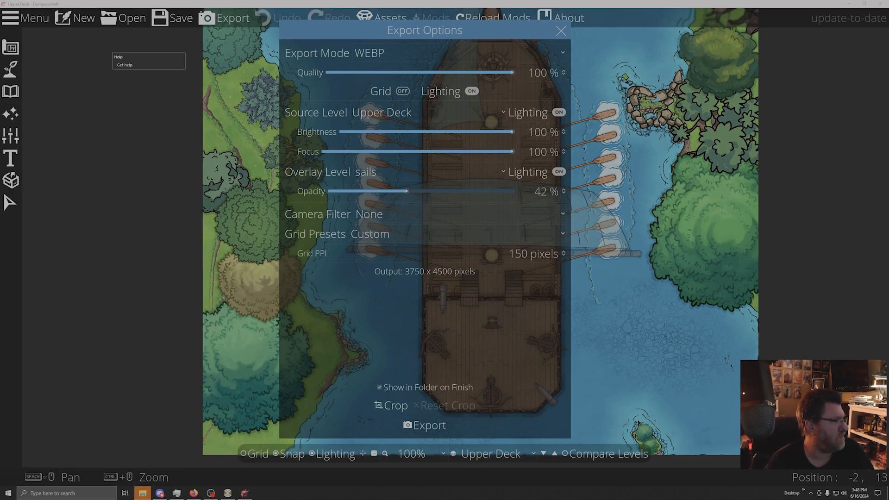
- Close Dungeondraft and the remaining 5E Maps folder window
left_click(143, 494)
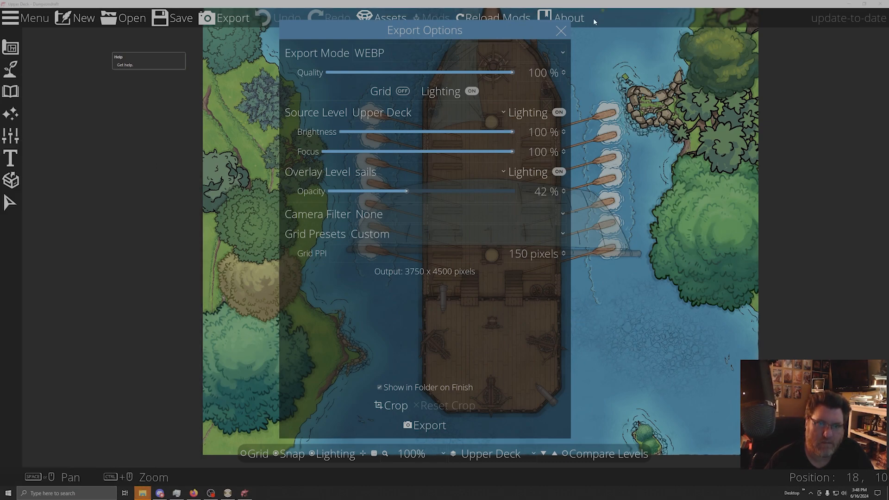
left_click(880, 4)
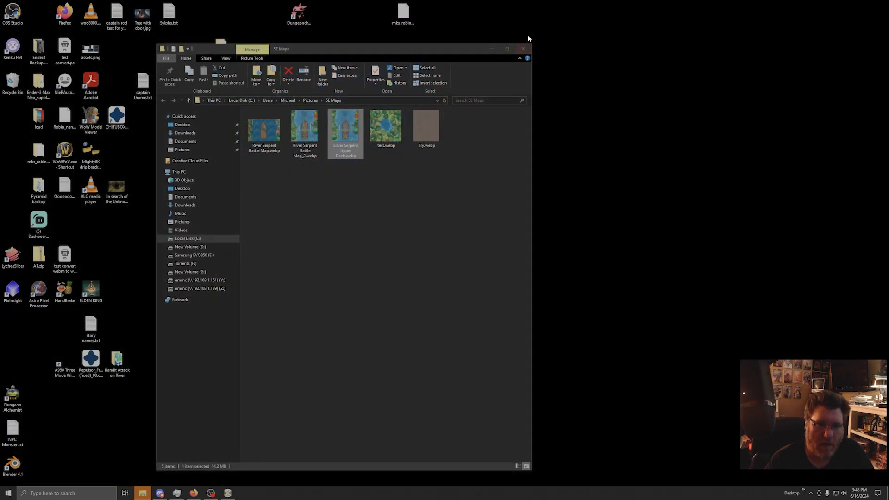
left_click_drag(330, 49, 330, 83)
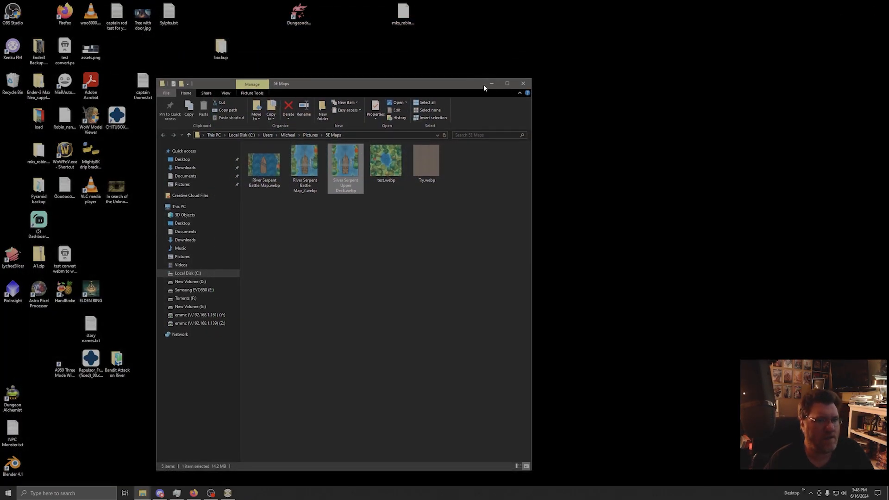
left_click(524, 85)
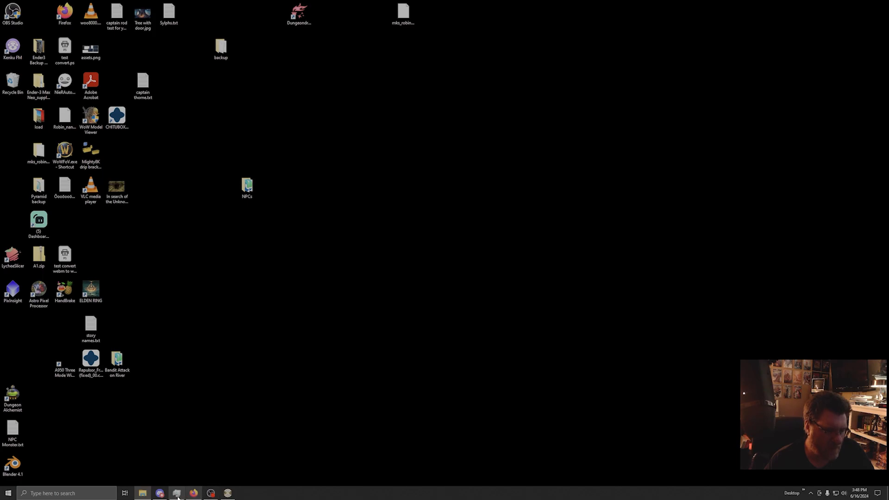
- Switch to Fantasy Grounds and load the 5e Development campaign
left_click(227, 493)
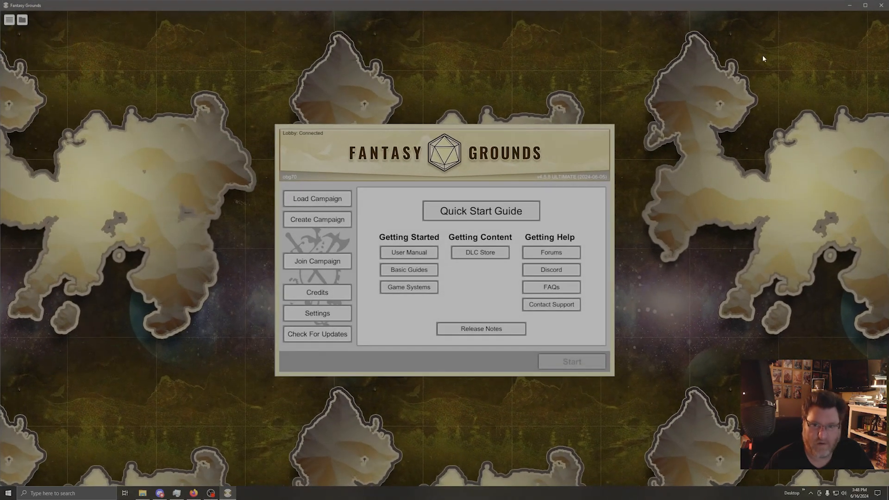
left_click(318, 200)
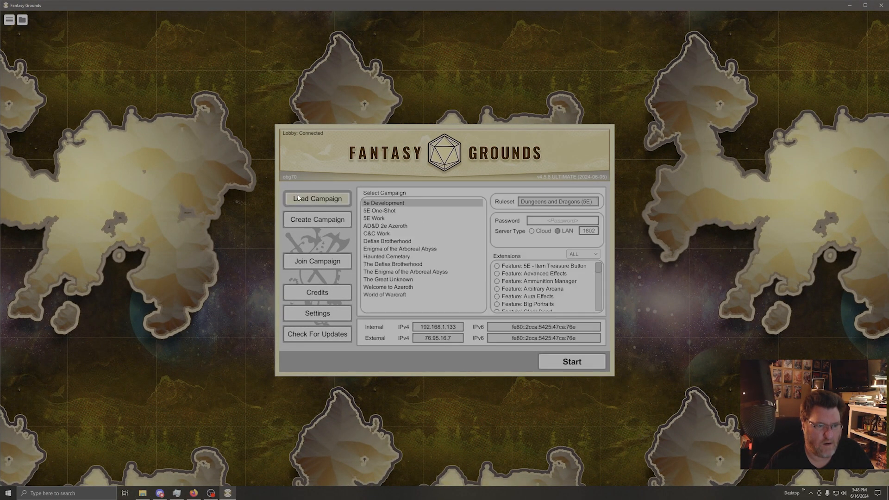
left_click(565, 366)
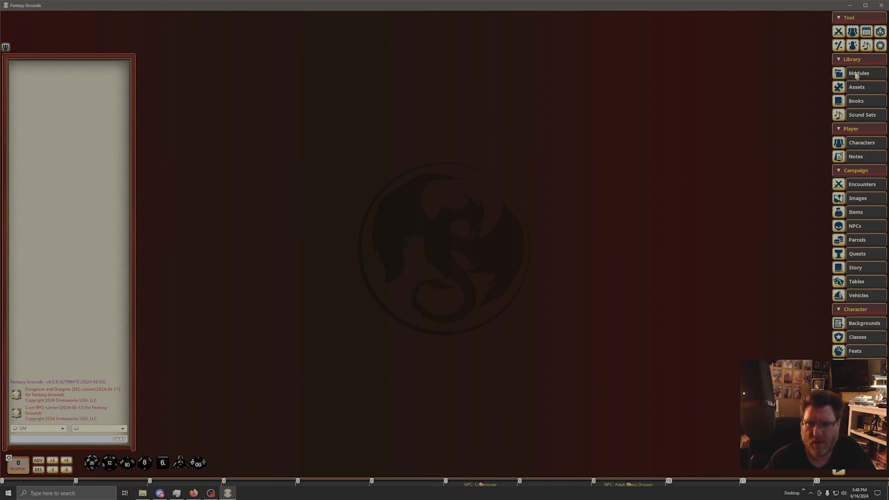
- Open the Fantasy Grounds data folder from the campaign assets and go to campaigns, 5e Development, images, Dungeon Draft Maps
left_click(860, 88)
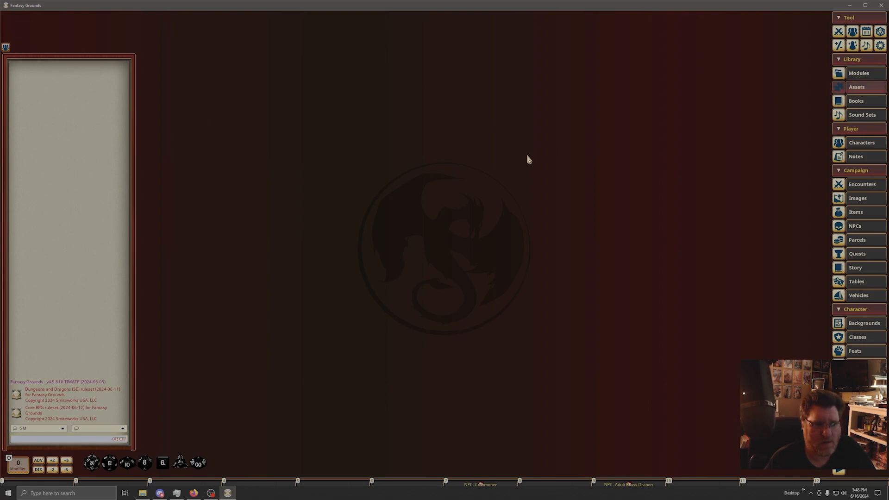
left_click_drag(170, 119, 532, 95)
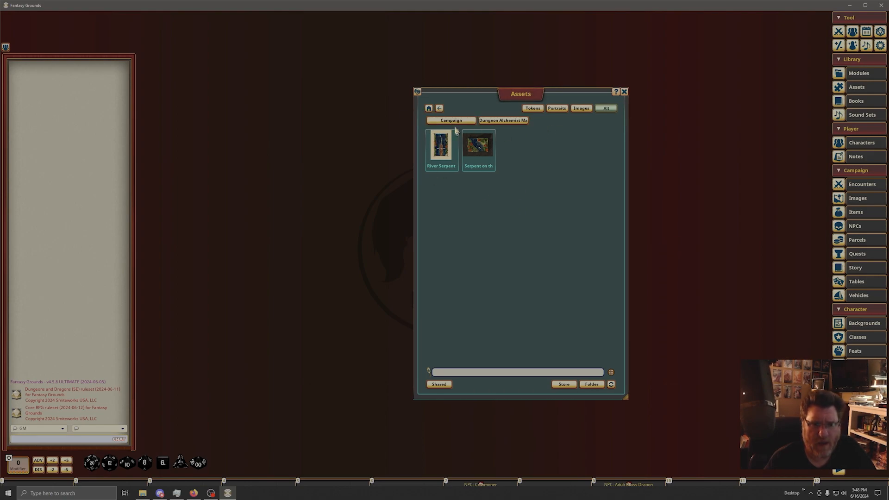
left_click(589, 384)
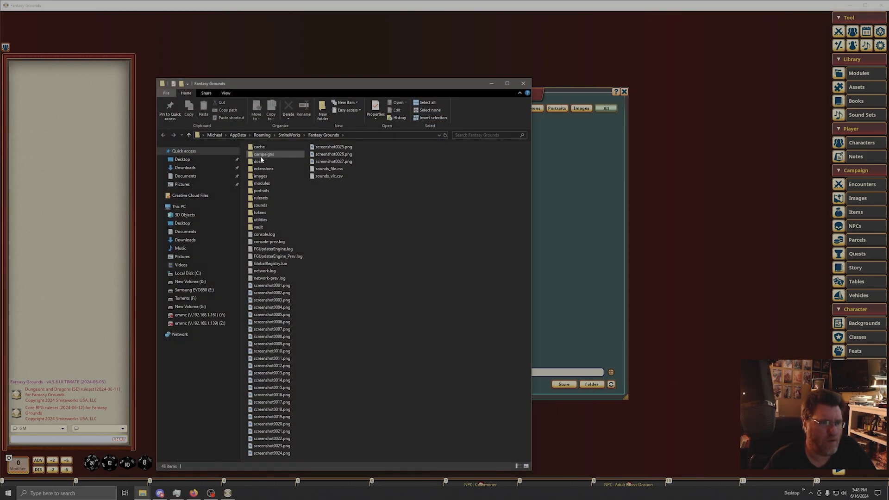
double_click(268, 156)
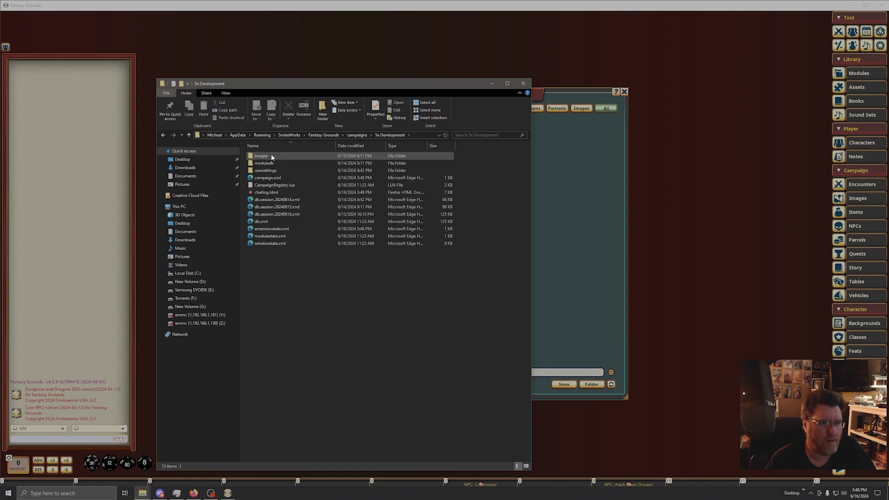
double_click(271, 156)
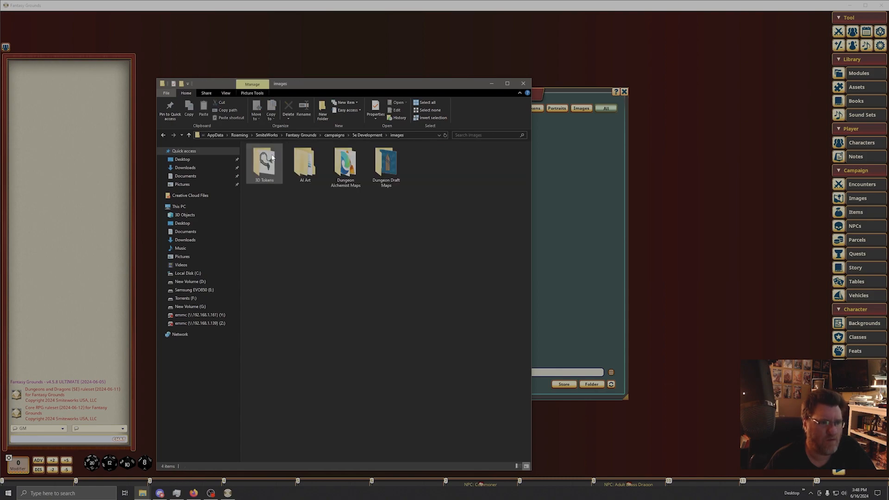
double_click(387, 165)
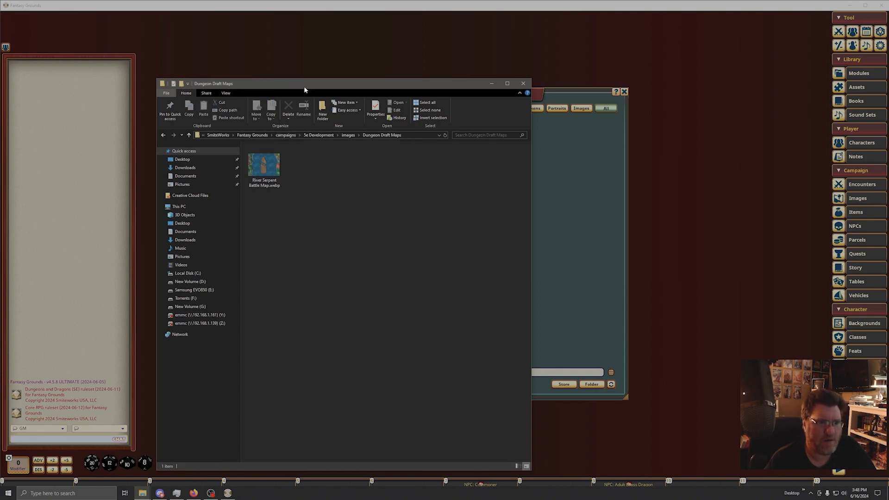
left_click_drag(304, 88, 464, 83)
- Preview the old River Serpent Battle Map.webp and delete it from the Dungeon Draft Maps folder
double_click(426, 157)
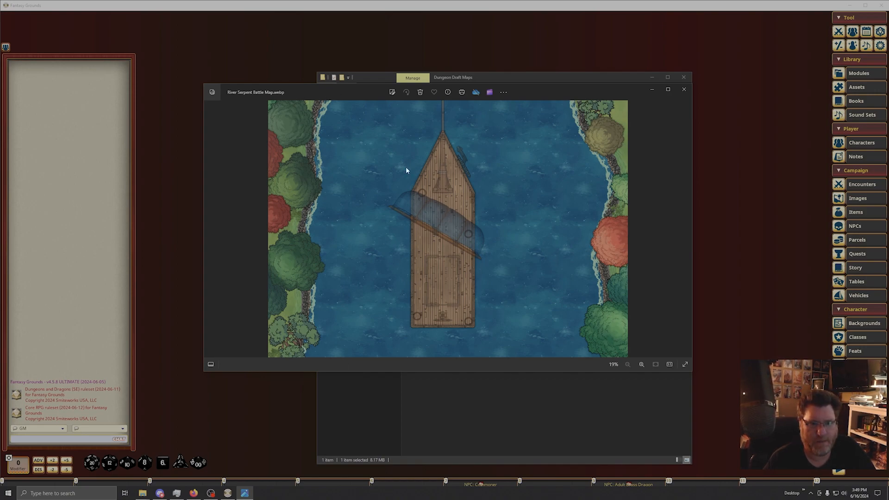
left_click(686, 92)
left_click(449, 102)
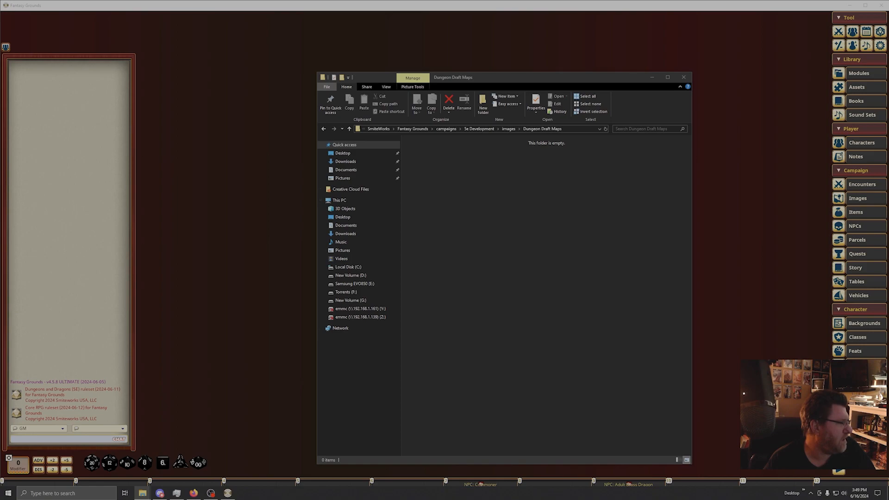
- Copy the two exported ship map .webp files into the empty Dungeon Draft Maps folder and close the folder window
left_click_drag(336, 189, 474, 192)
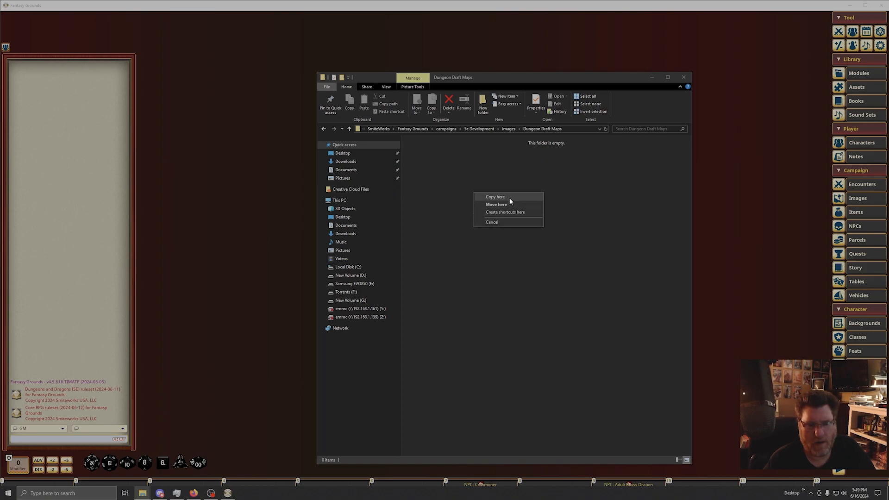
left_click(509, 198)
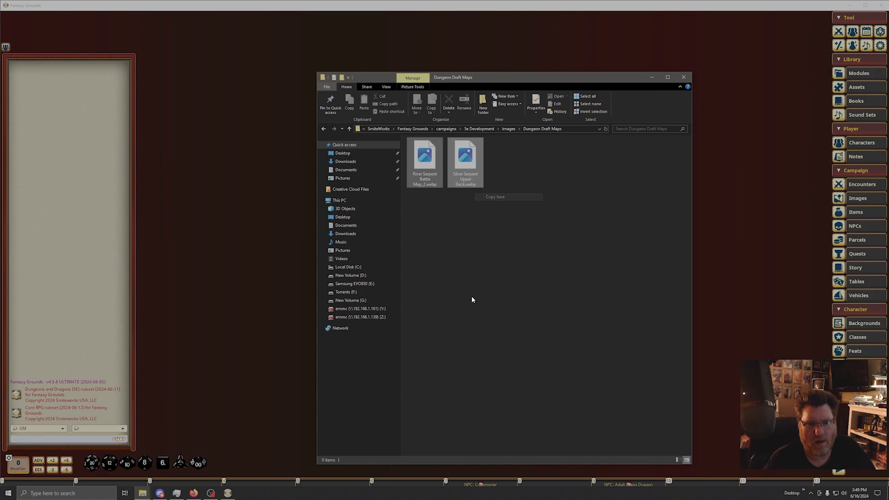
left_click(683, 79)
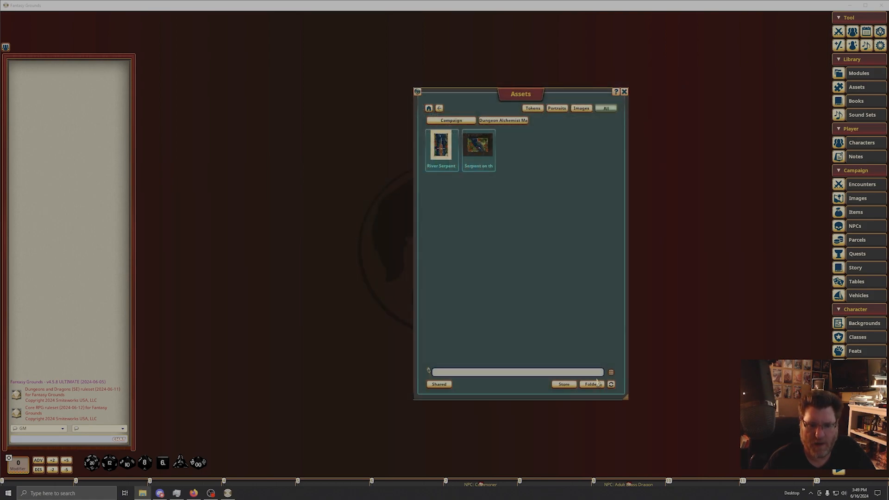
- Open Dungeon Draft Maps in the campaign assets, refresh the folder assets and dismiss the console log
left_click(455, 123)
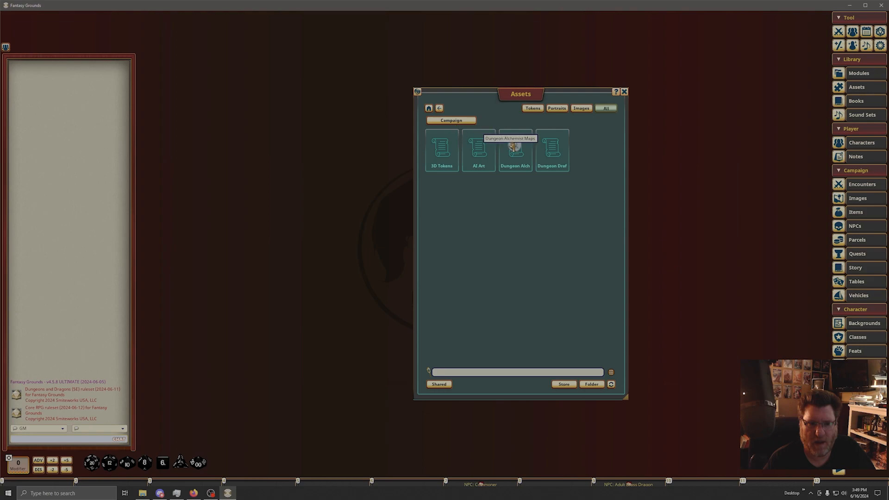
left_click(556, 149)
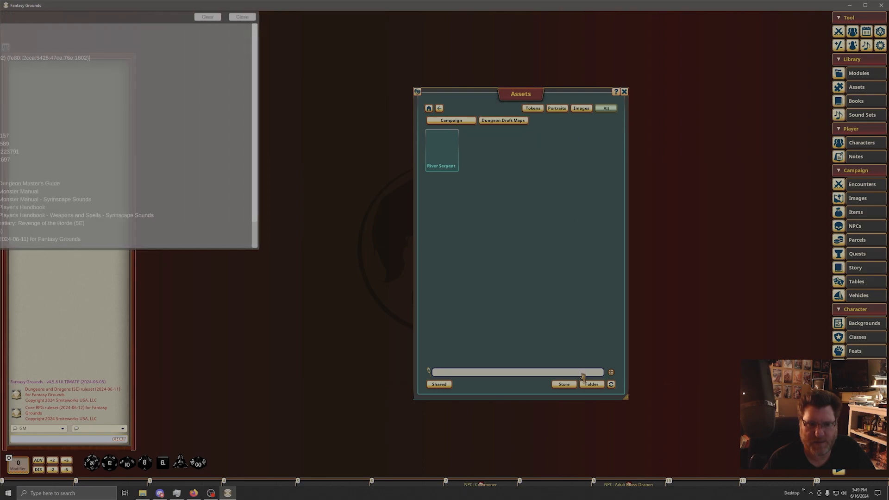
left_click(611, 386)
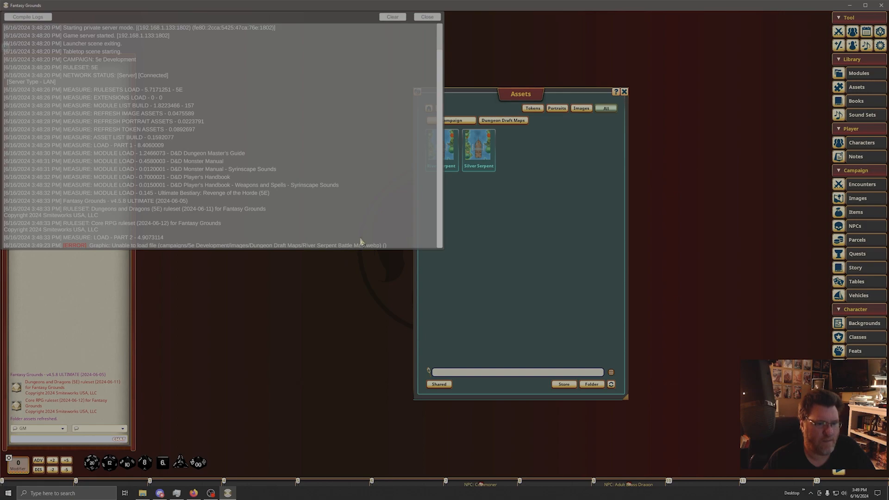
left_click(427, 17)
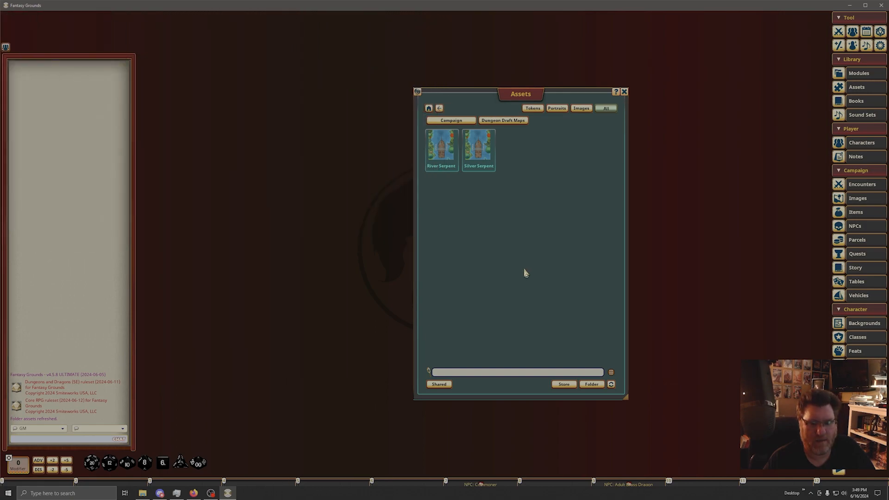
left_click(614, 389)
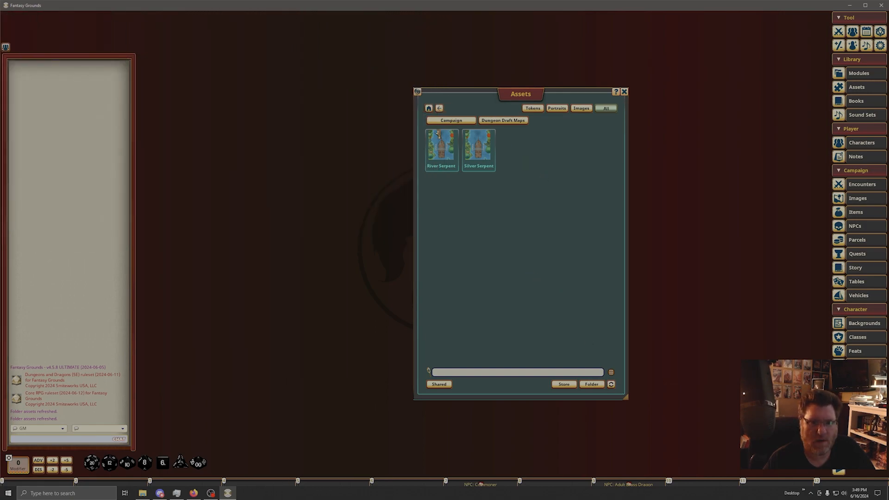
- Create a map record from the River Serpent Battle Map_2 asset and enlarge its window, centring the ship
left_click(436, 159)
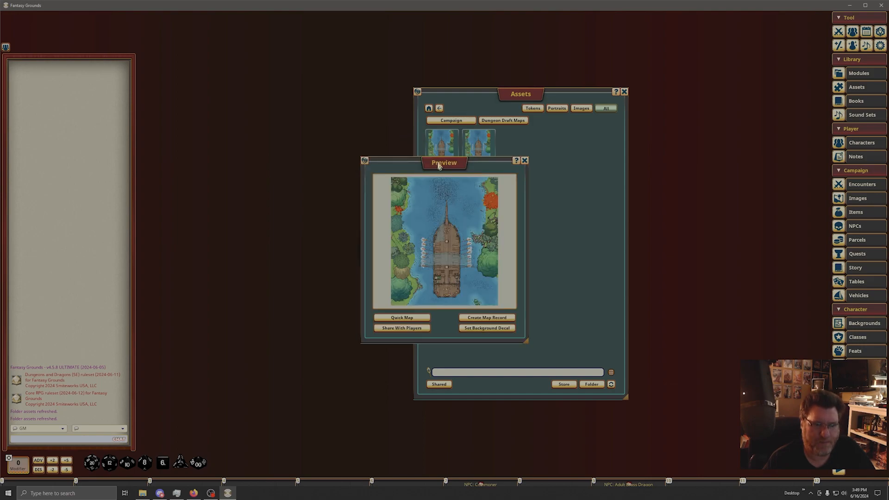
left_click_drag(439, 165, 278, 69)
left_click(317, 224)
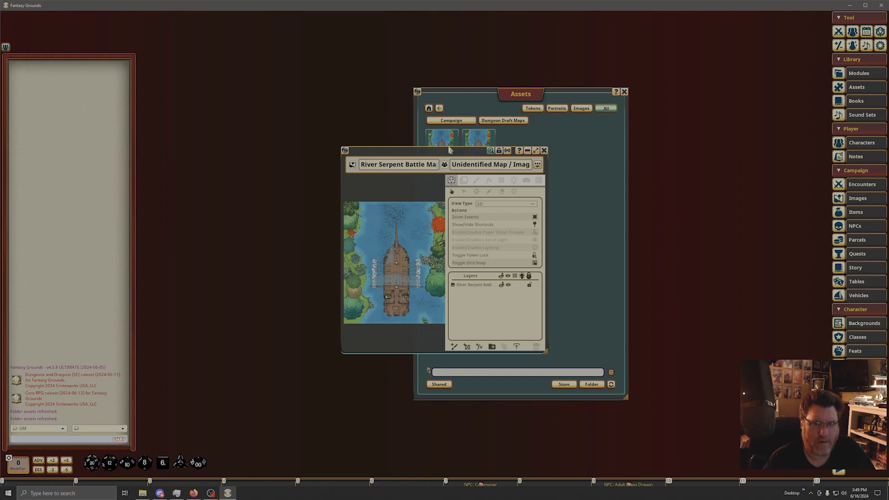
left_click_drag(441, 152, 387, 64)
left_click_drag(493, 265, 823, 442)
scroll(541, 250, "up", 11)
left_click_drag(536, 301, 525, 244)
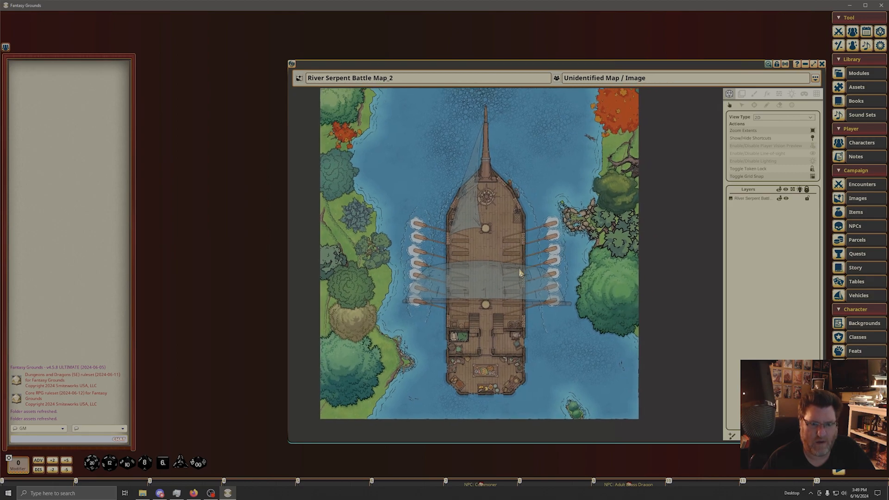
scroll(507, 268, "up", 3)
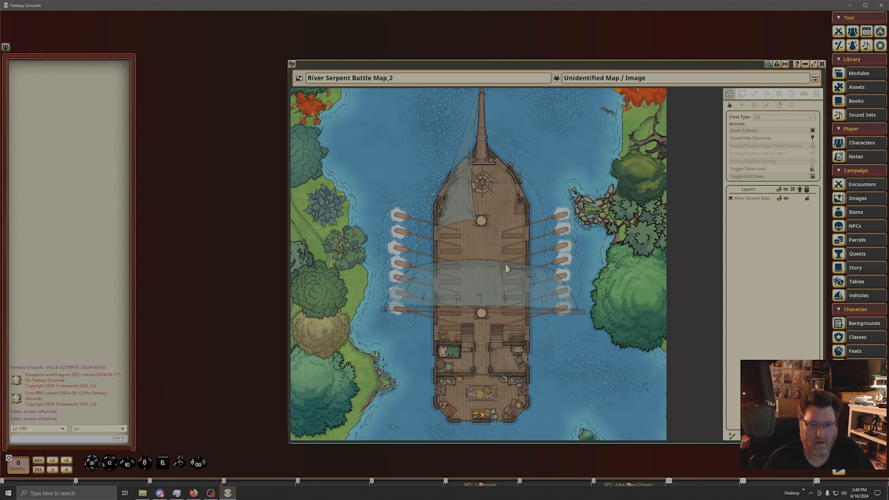
left_click_drag(509, 271, 513, 251)
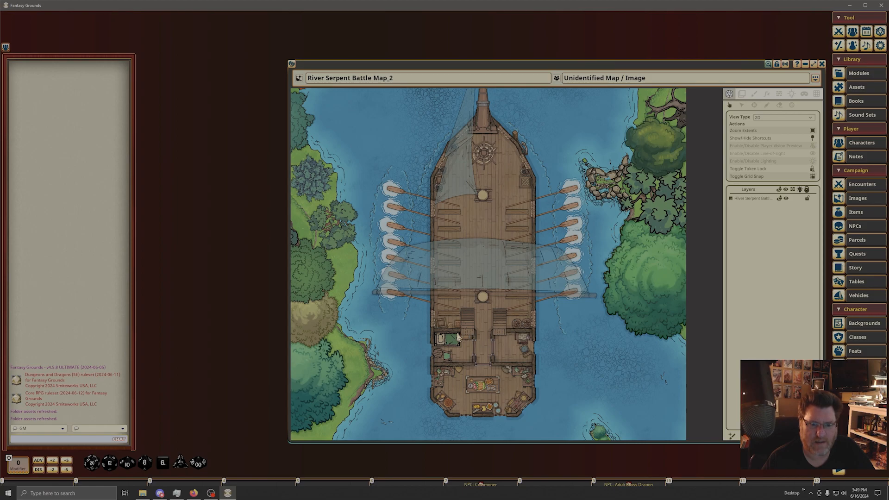
- Draw line-of-sight walls along the left cabin's forward wall and down its corridor side to the door opening
left_click(781, 94)
left_click(742, 105)
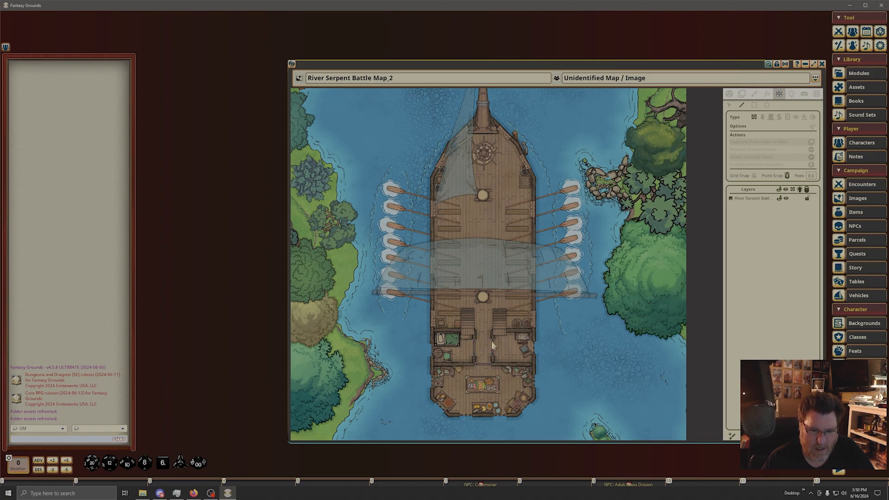
left_click(433, 331)
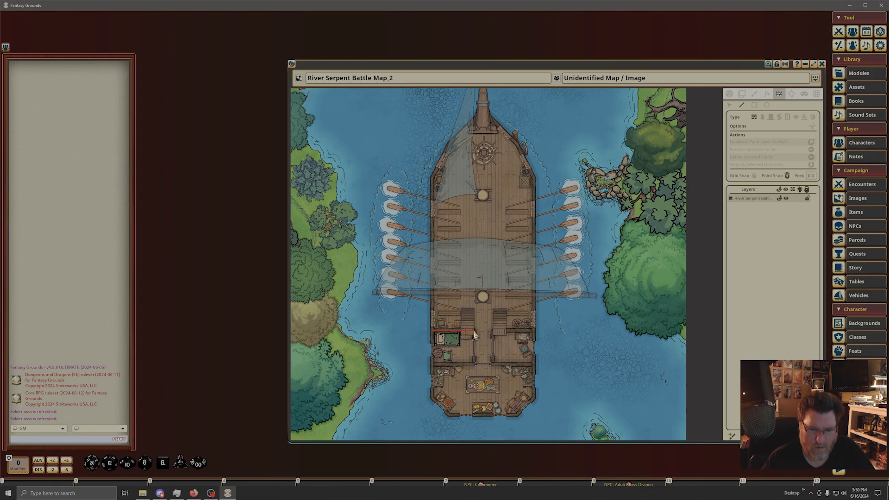
scroll(474, 334, "up", 4)
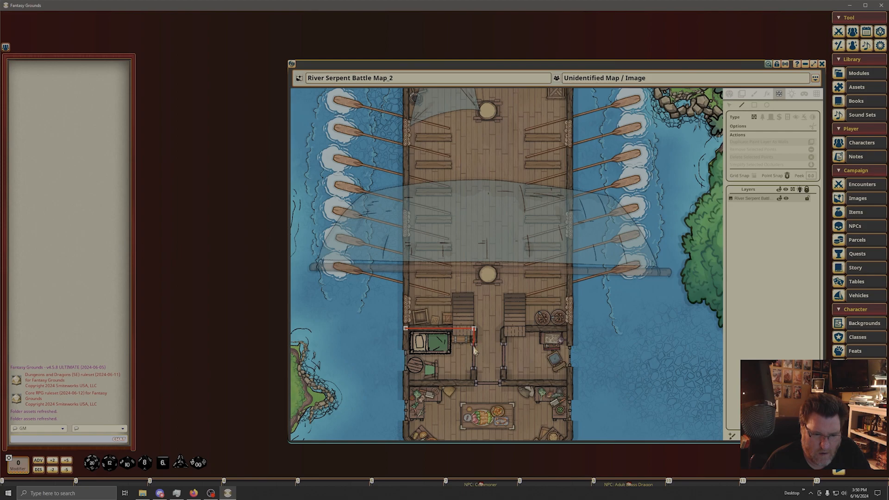
left_click(474, 346)
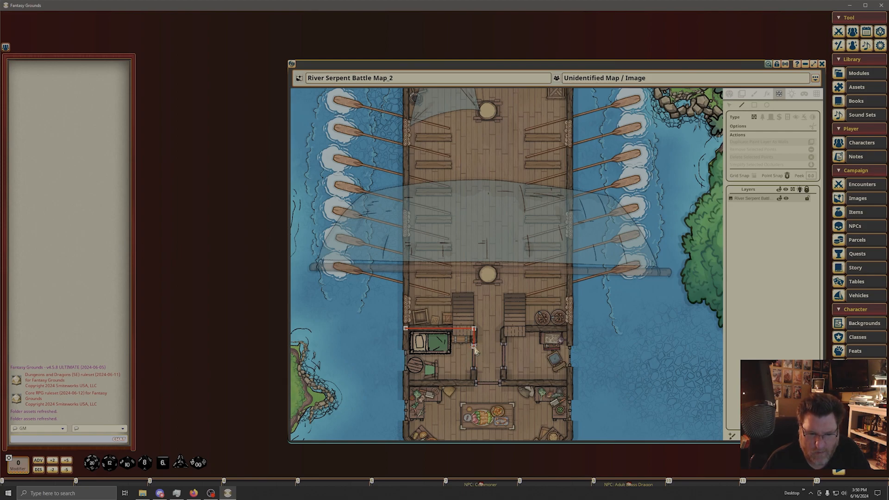
- Close the map window and reopen River Serpent Battle Map_2 from the campaign assets
right_click(476, 353)
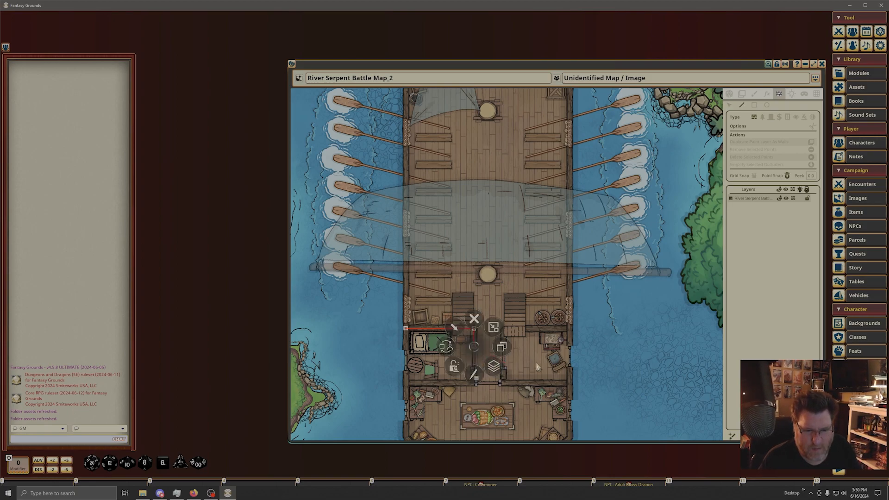
left_click(475, 319)
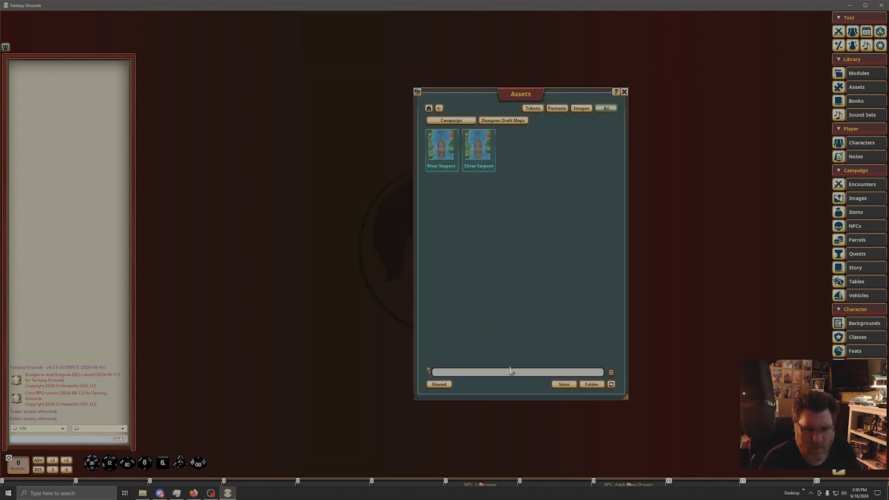
left_click(479, 164)
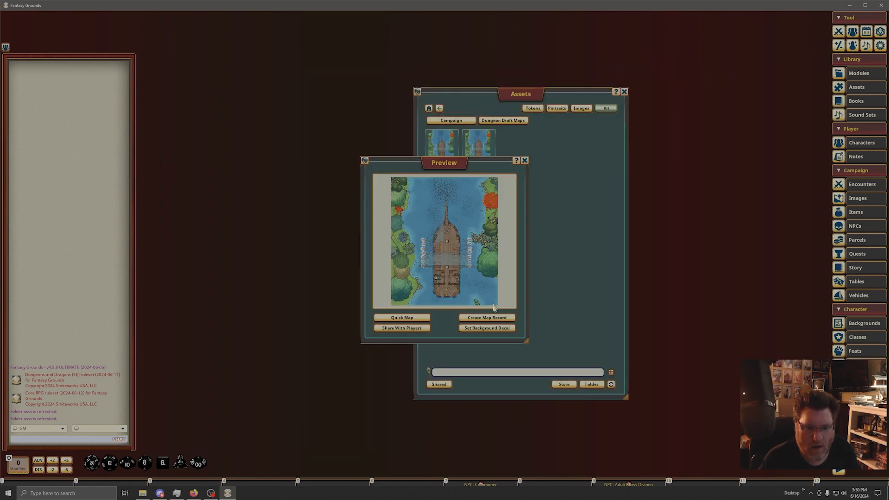
left_click(487, 318)
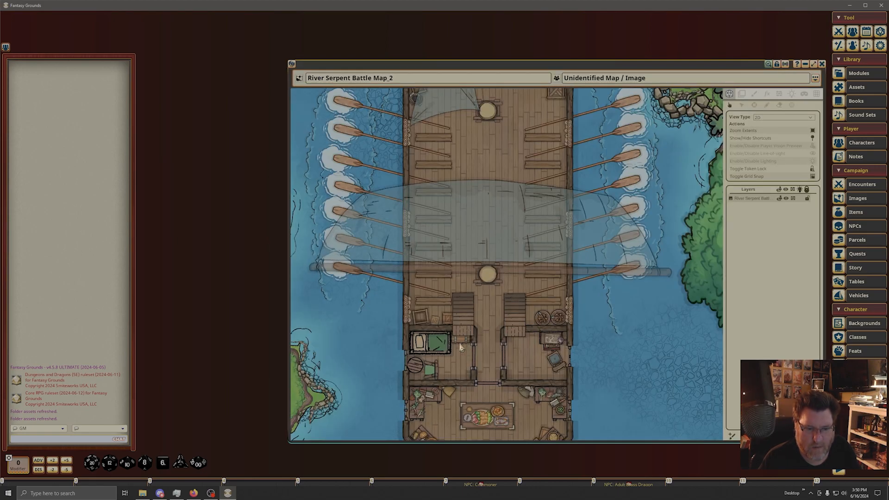
- Draw a line-of-sight wall from below the left cabin's door opening to the cabin's aft corridor corner
left_click(780, 94)
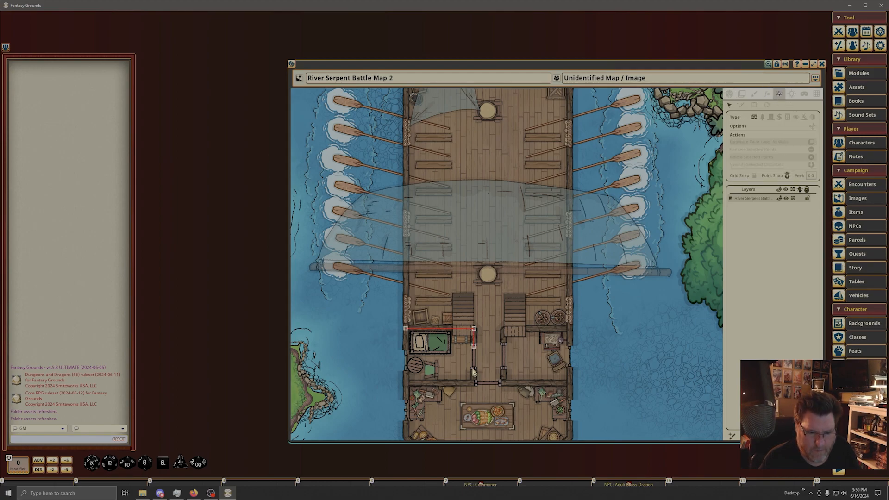
left_click(741, 105)
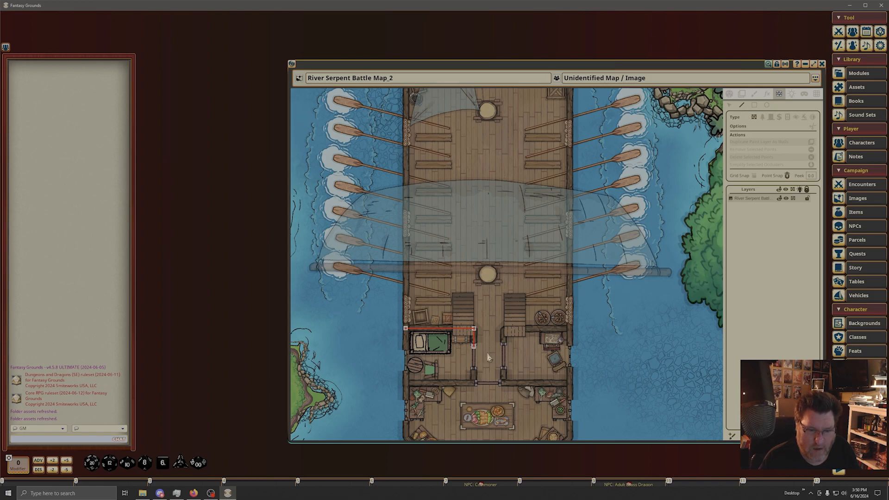
left_click(474, 369)
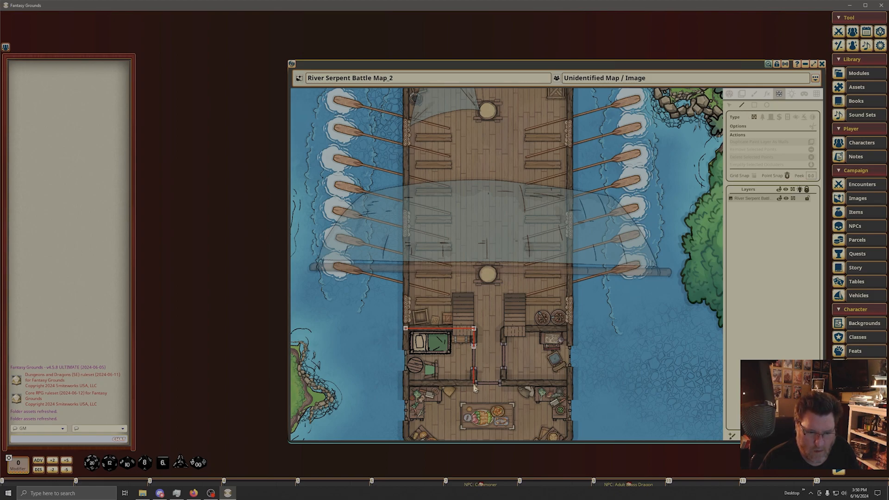
left_click(475, 384)
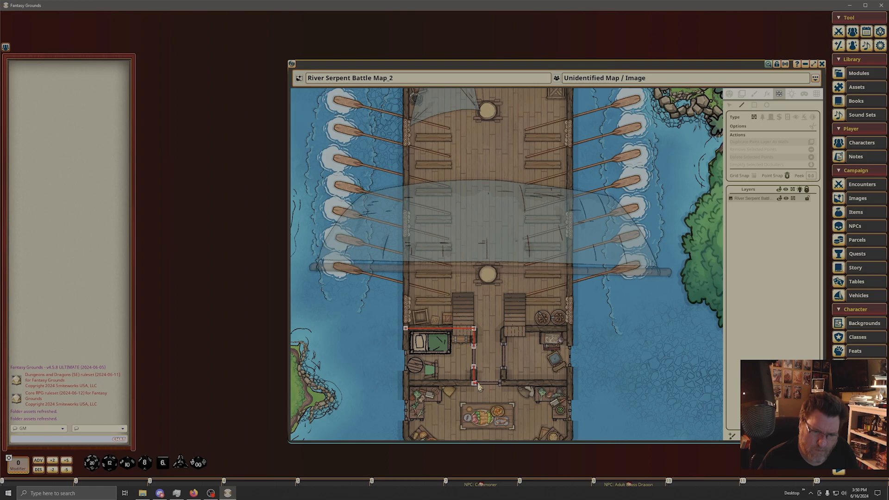
- Draw the right cabin's corridor wall around its door opening, its forward wall and the hull down to the window
left_click(504, 383)
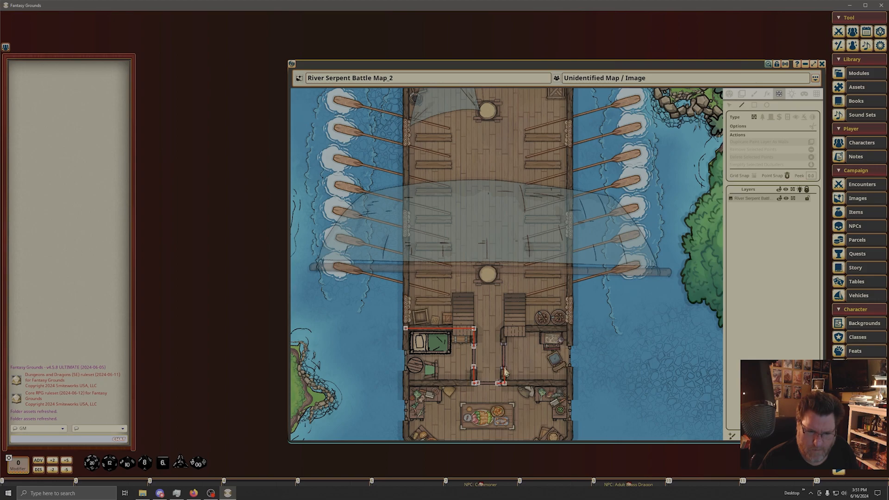
left_click(505, 329)
left_click(568, 329)
double_click(570, 348)
- Wall off the left cabin's hull side, the remaining right hull side and both cabins' aft walls, leaving window gaps
left_click(405, 329)
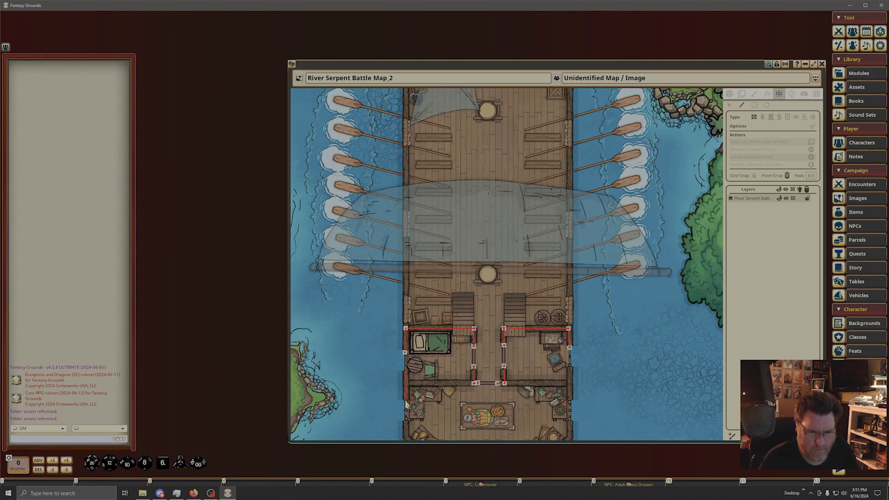
left_click(406, 385)
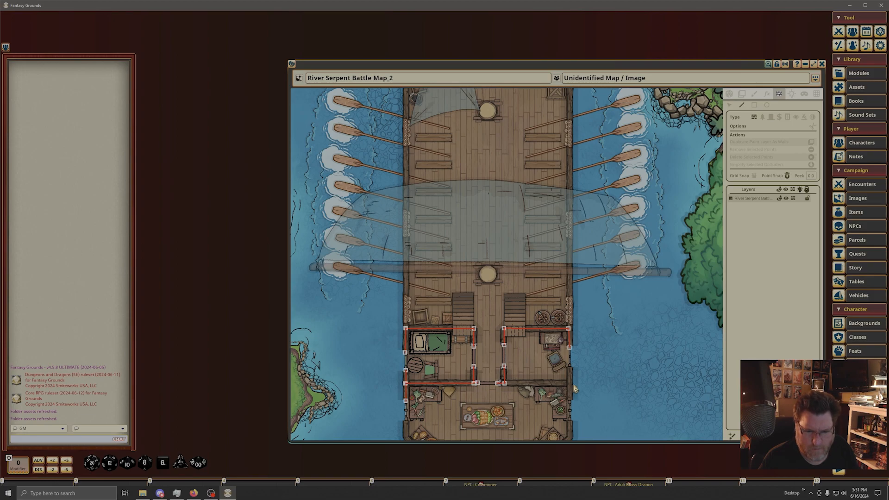
left_click(569, 366)
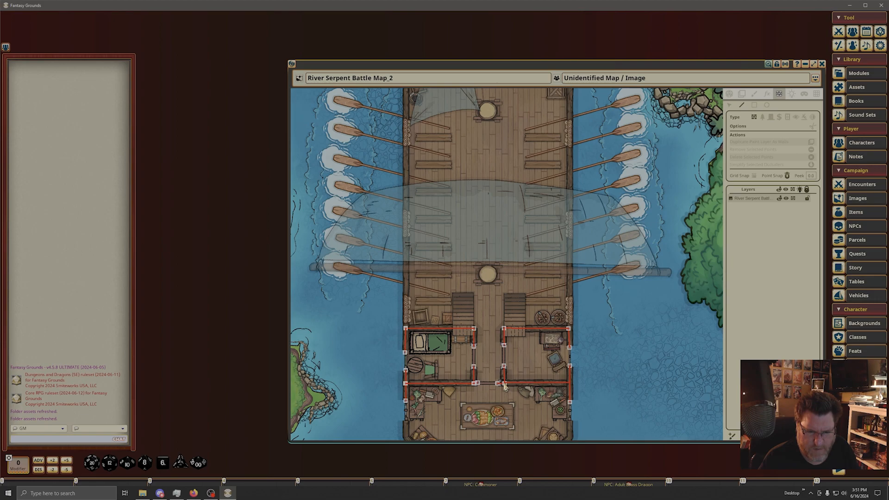
- Draw line-of-sight walls around the stern room's hull, from the right side across the aft to the left side, leaving window gaps
left_click_drag(563, 379, 556, 243)
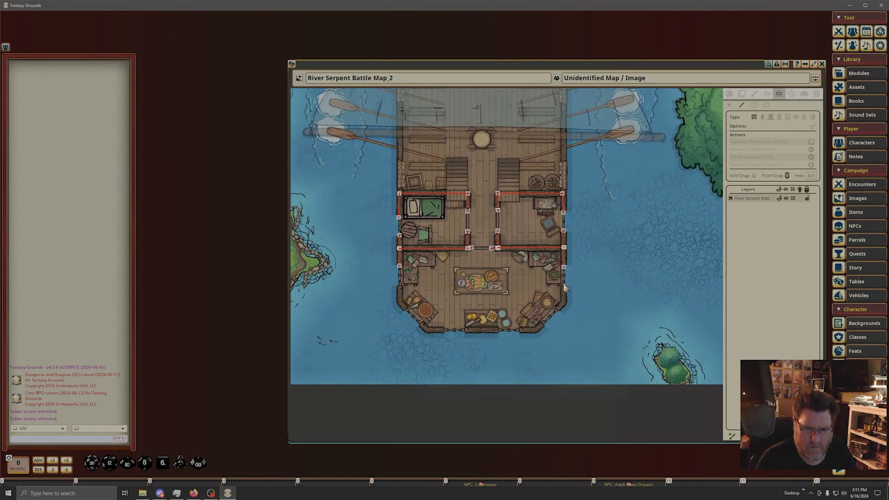
left_click(564, 297)
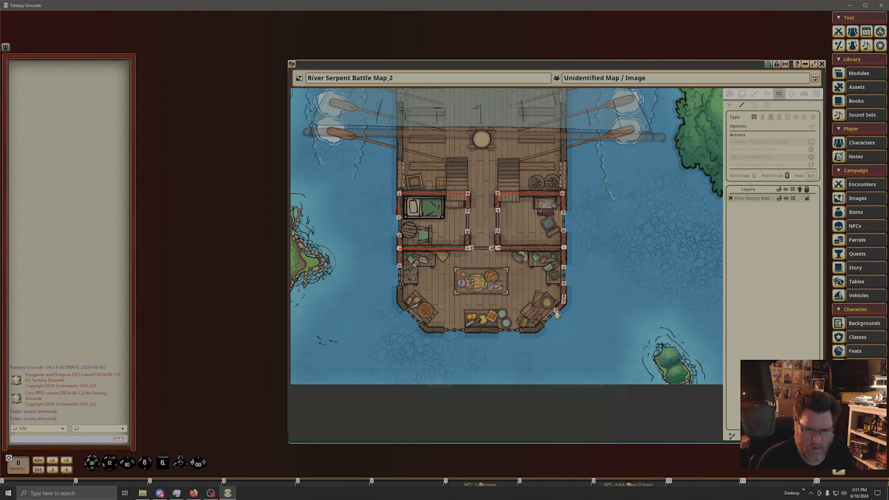
left_click(536, 331)
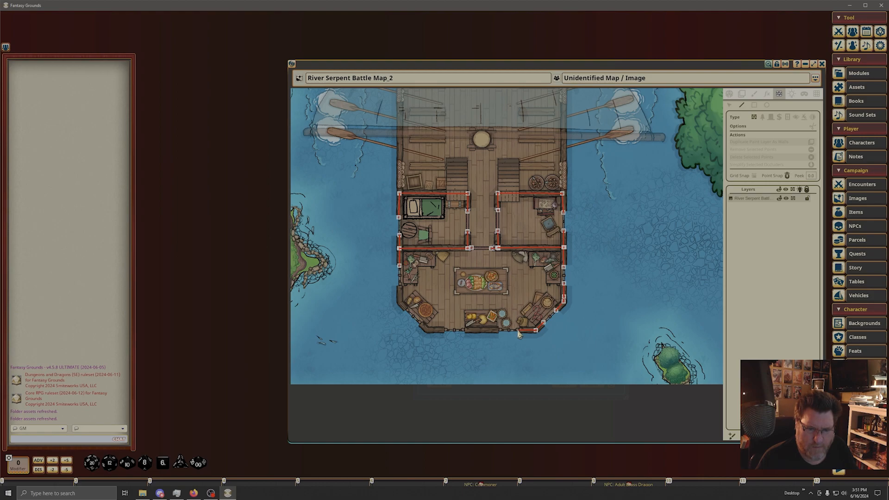
left_click(517, 331)
left_click(500, 330)
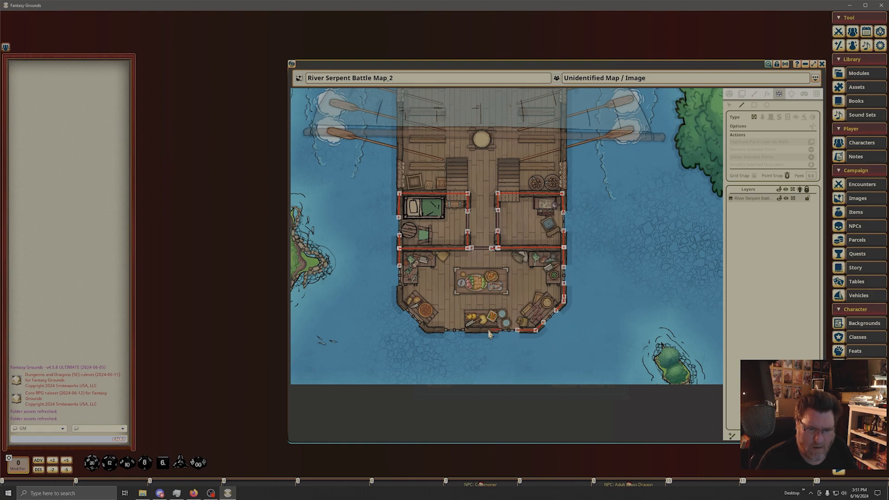
left_click(462, 330)
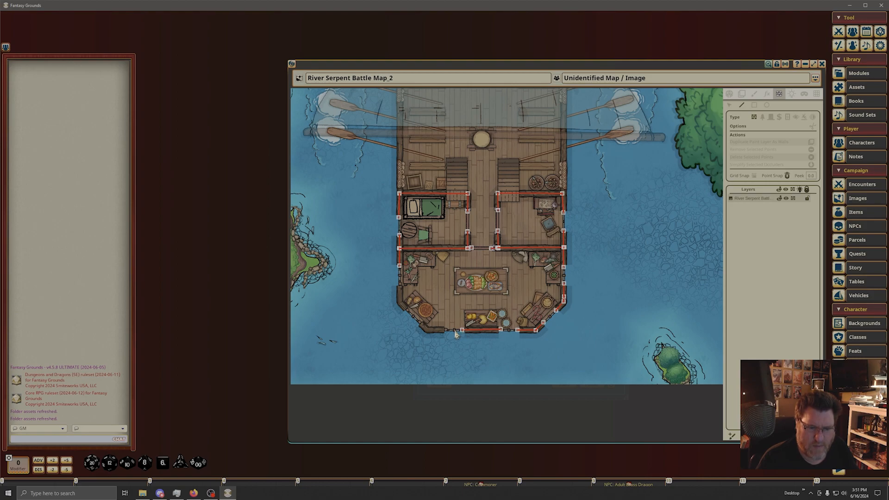
double_click(427, 330)
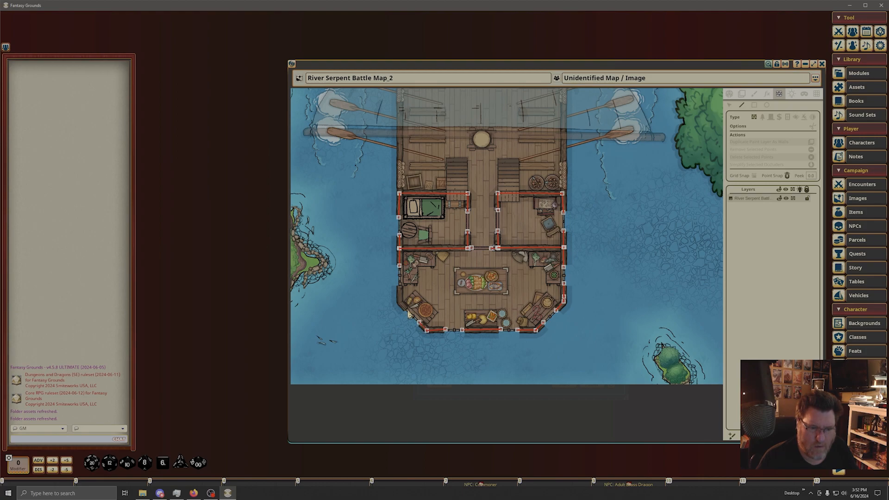
left_click(406, 309)
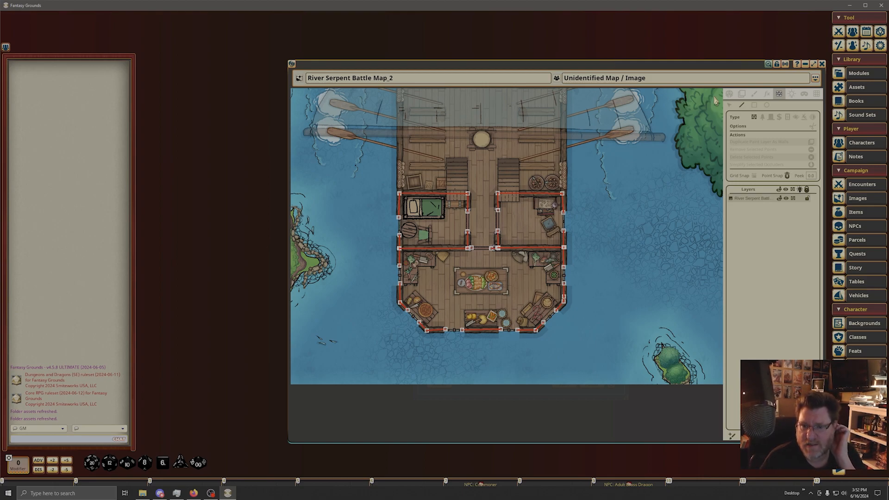
- Place rectangular door occluders over both cabins' corridor door openings and the stern room's doorway
left_click(770, 118)
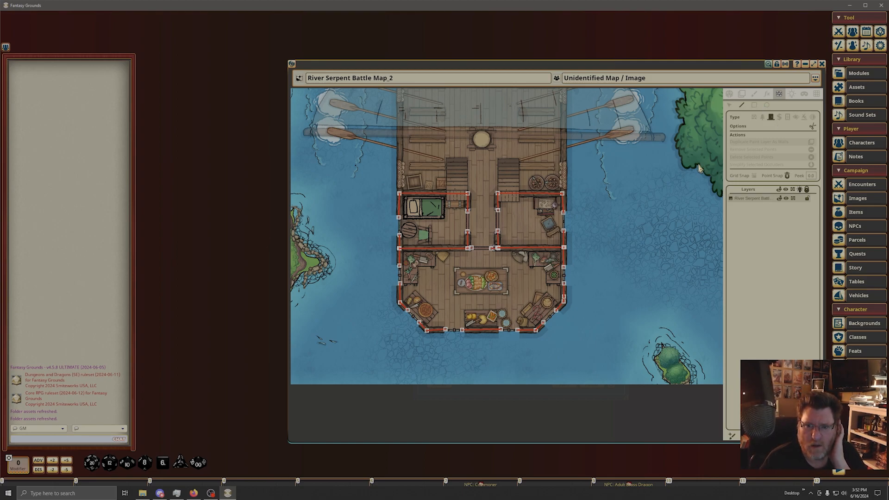
left_click(754, 105)
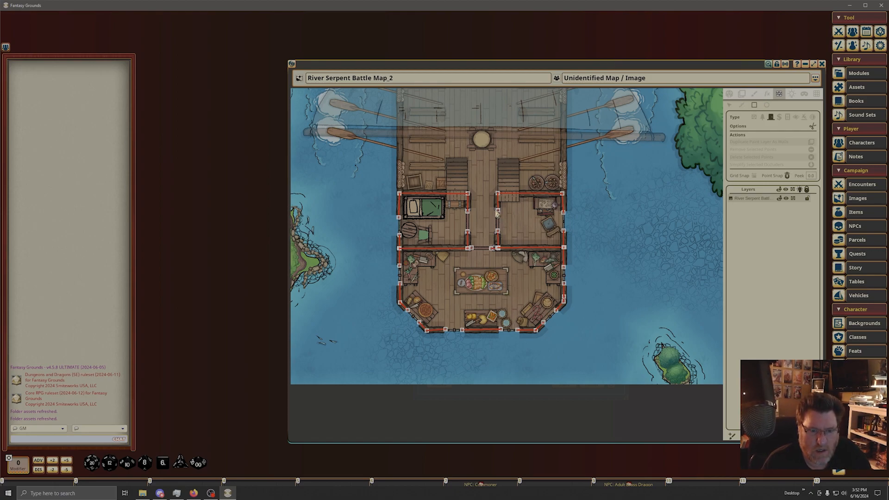
left_click_drag(496, 212, 502, 234)
left_click_drag(473, 220, 494, 253)
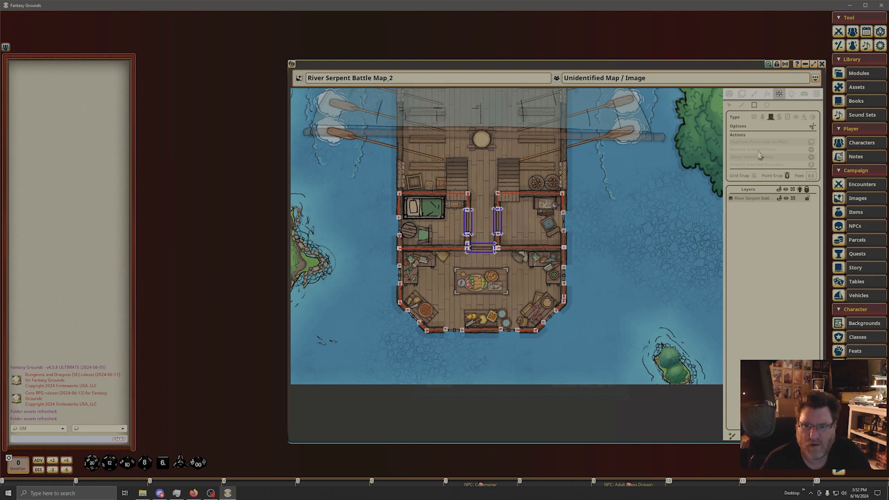
- Place rectangular window occluders over both cabins' hull windows and the stern room's left hull window
left_click(788, 117)
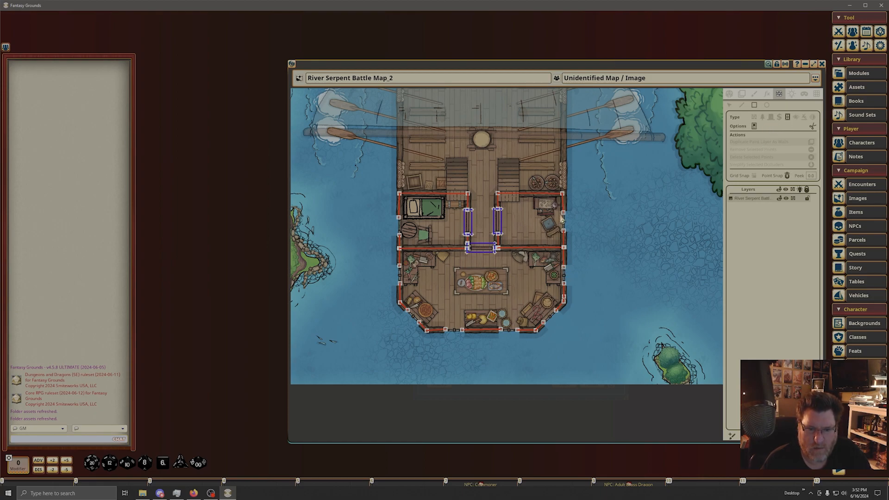
left_click_drag(562, 214, 568, 235)
left_click_drag(400, 221, 400, 285)
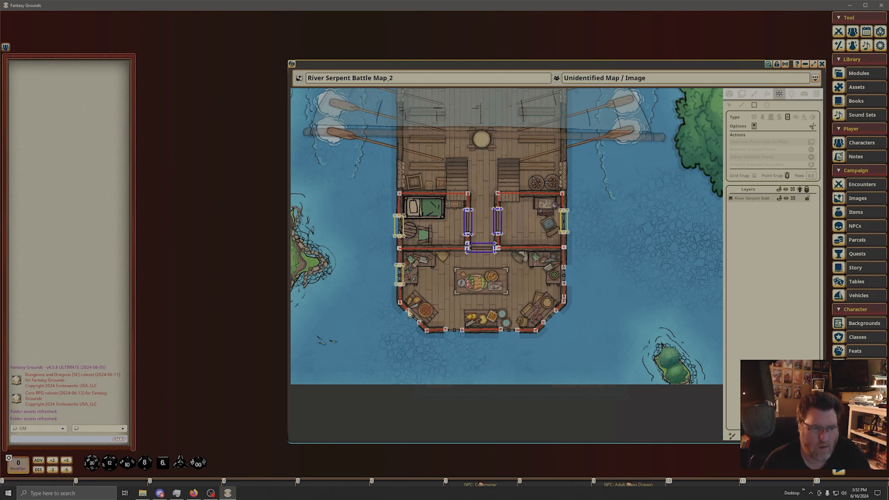
- Draw slanted window occluders in the gaps of the stern room's two angled hull corners
left_click(742, 106)
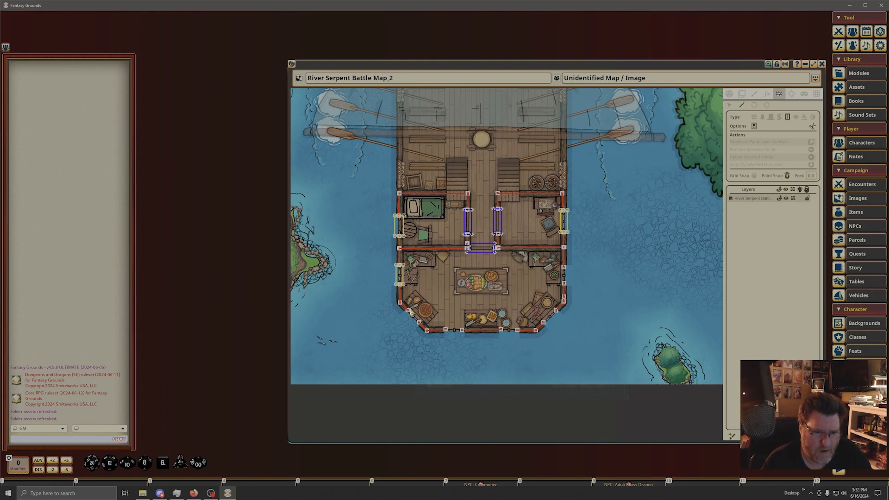
left_click(404, 313)
left_click(420, 324)
left_click(560, 314)
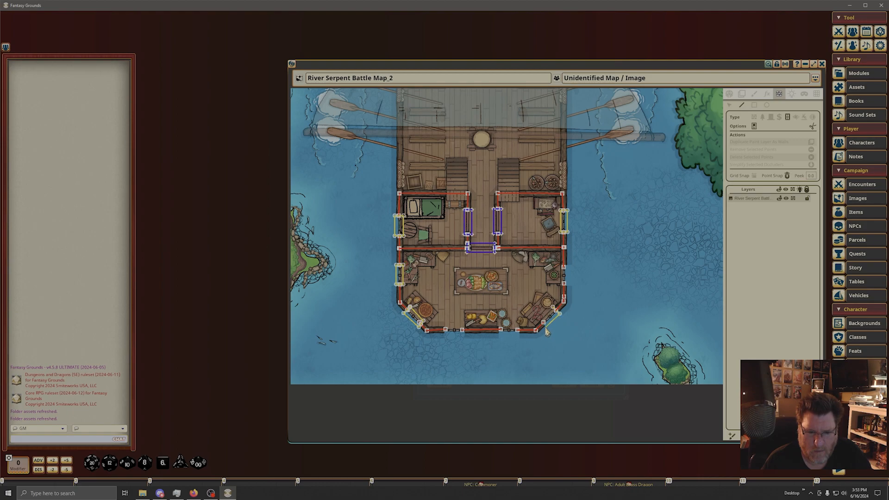
left_click(539, 321)
- Place rectangular window occluders over the stern room's right hull window and both aft windows
left_click(754, 106)
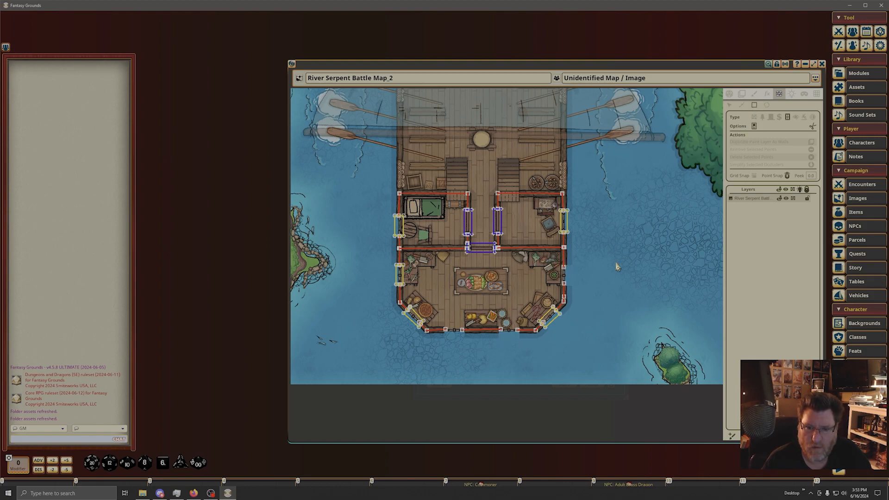
left_click_drag(565, 268, 568, 285)
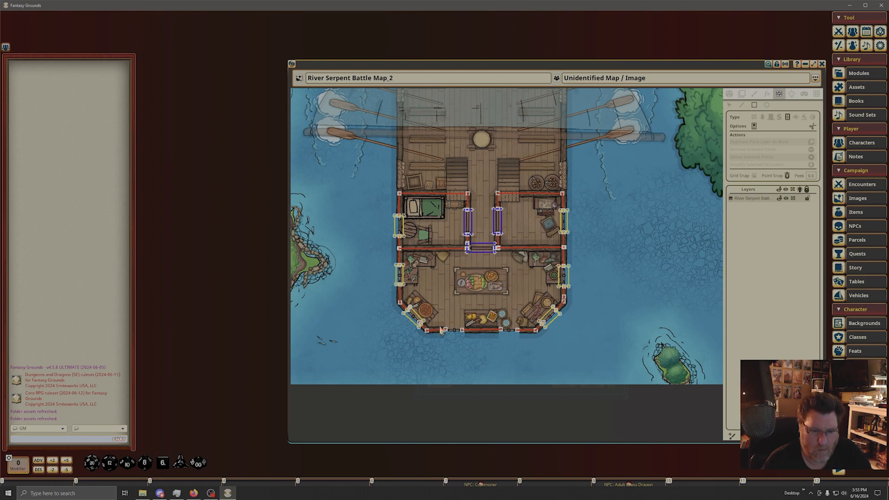
left_click_drag(446, 332, 518, 331)
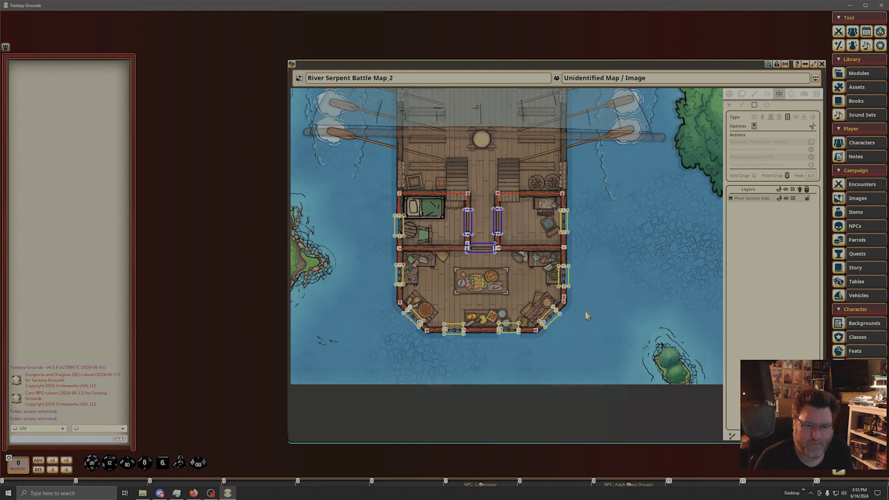
- Add a Water effect layer over the River Serpent map and deselect it
scroll(605, 246, "up", 1)
left_click_drag(605, 247, 633, 269)
scroll(622, 270, "down", 5)
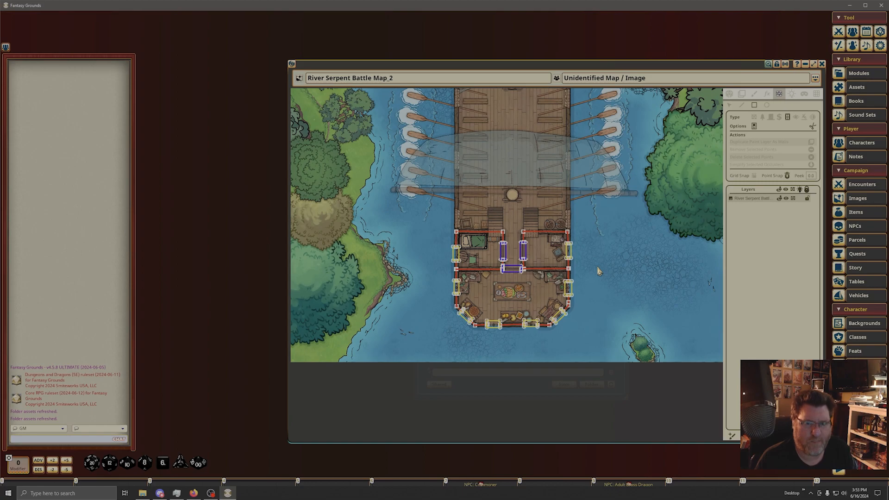
left_click_drag(598, 271, 574, 371)
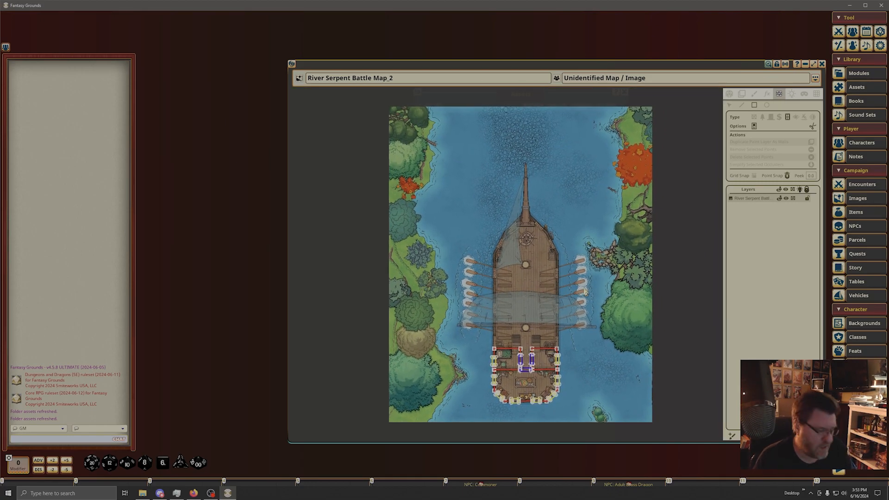
scroll(490, 185, "up", 5)
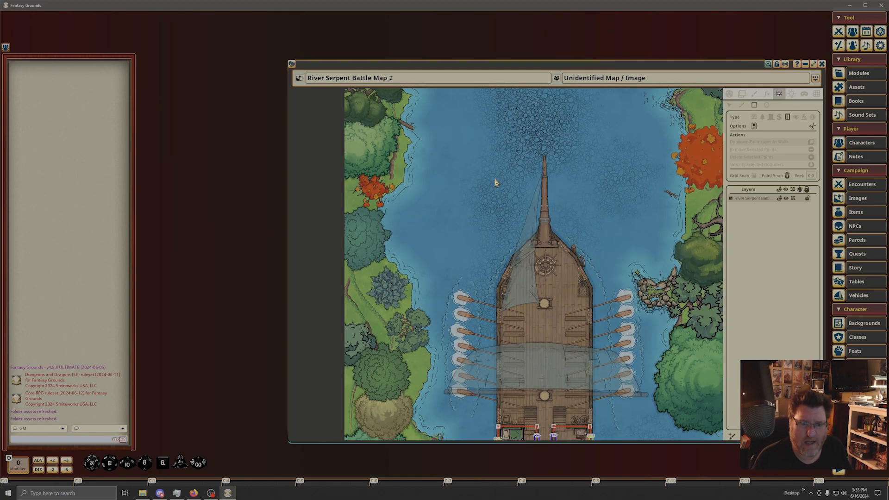
scroll(498, 179, "down", 8)
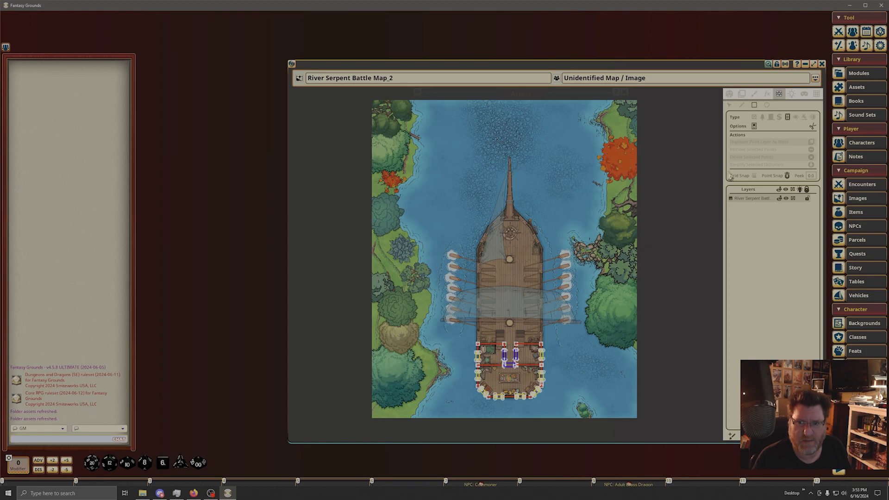
left_click(768, 95)
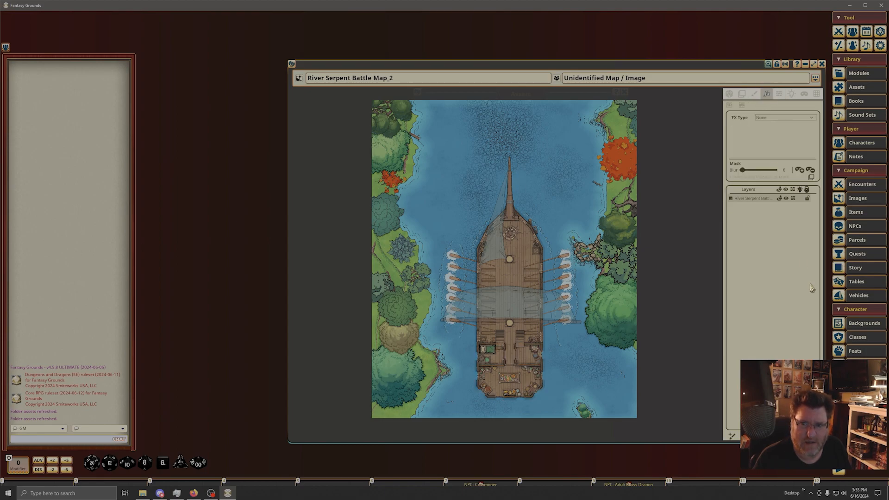
left_click(768, 119)
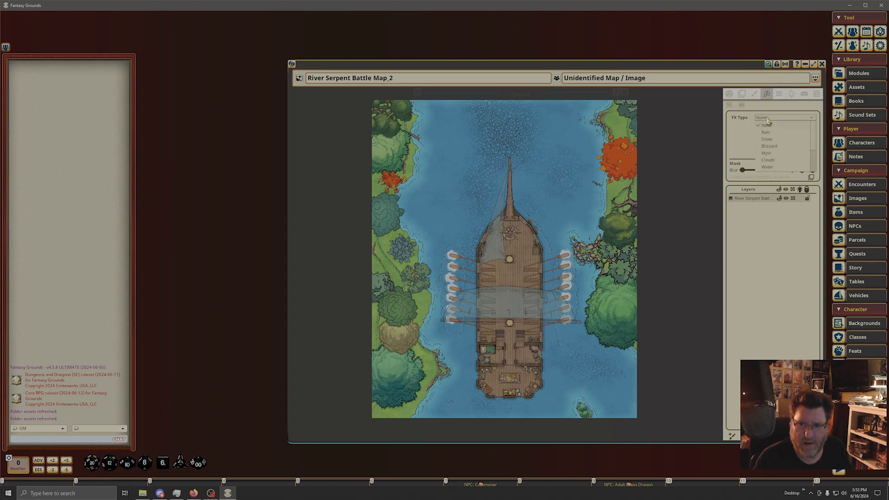
left_click(770, 168)
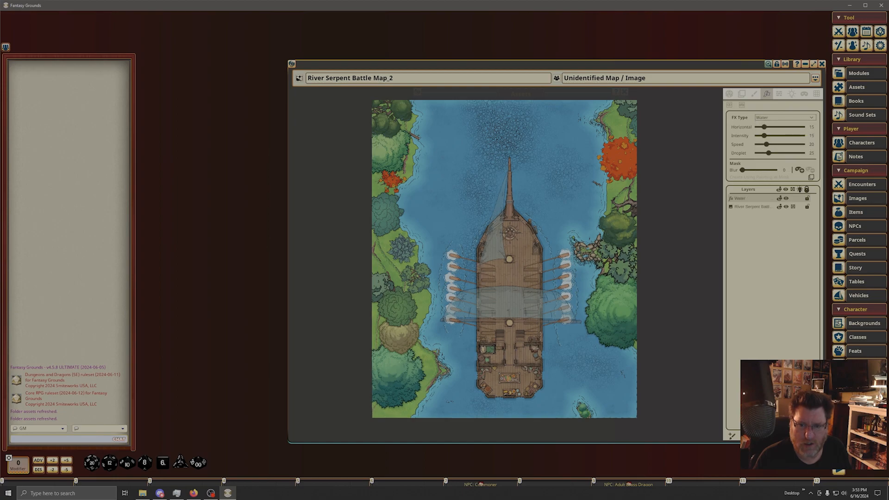
left_click(762, 314)
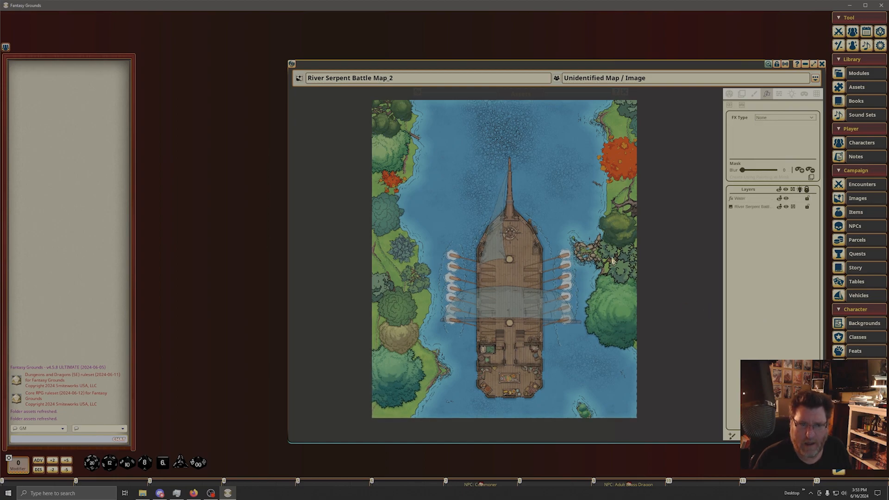
- Add a mask to the Water effect layer and draw a rectangular mask area around the whole map
scroll(612, 262, "up", 5)
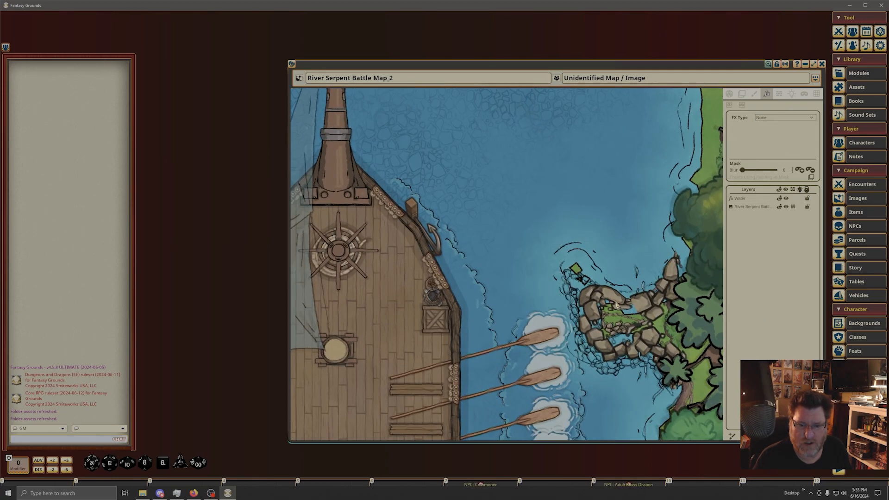
left_click_drag(448, 235, 631, 230)
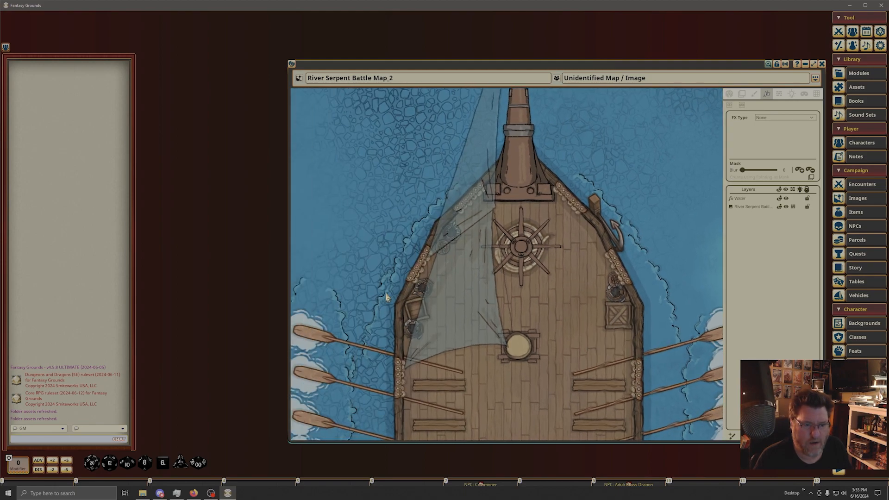
scroll(583, 253, "down", 3)
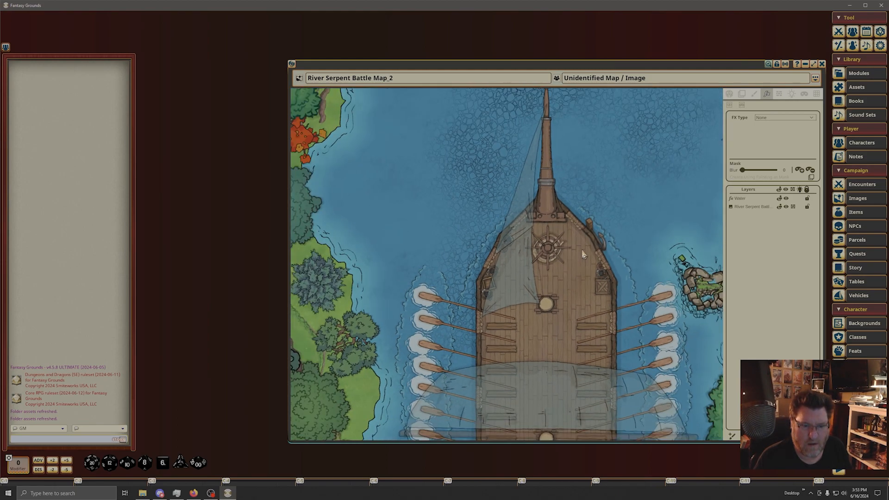
scroll(583, 254, "down", 2)
scroll(583, 254, "down", 1)
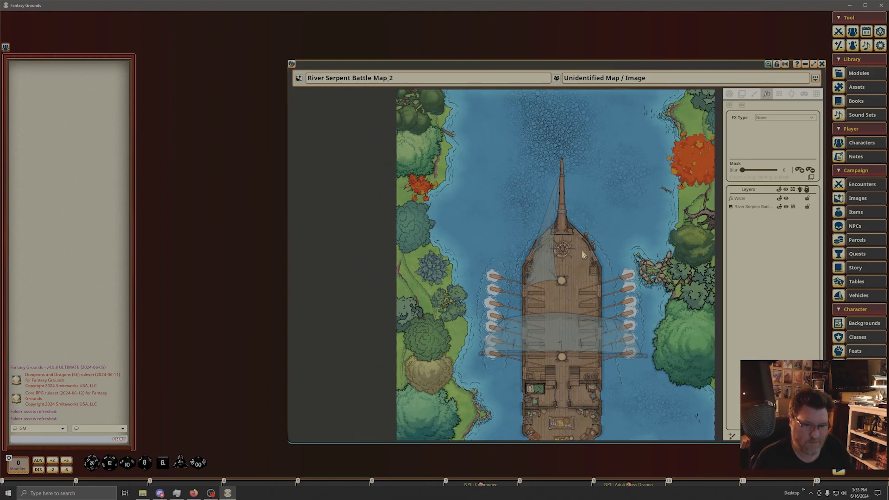
scroll(583, 254, "down", 1)
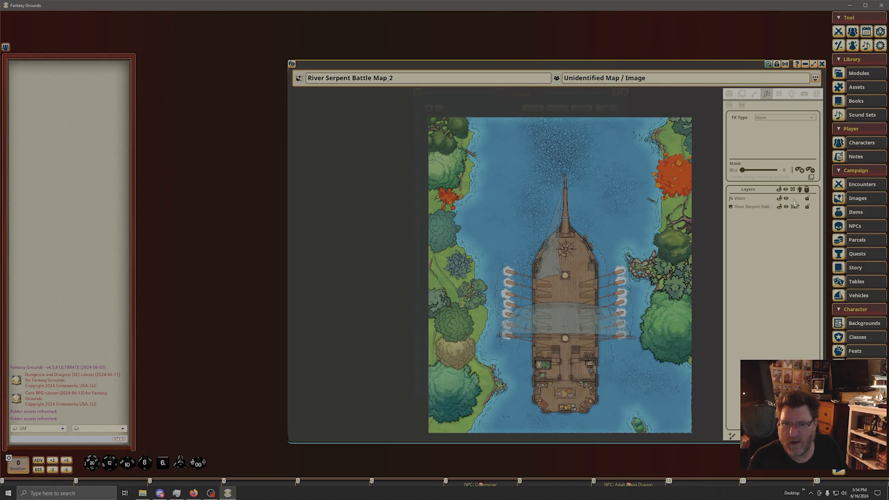
left_click(743, 202)
left_click(800, 170)
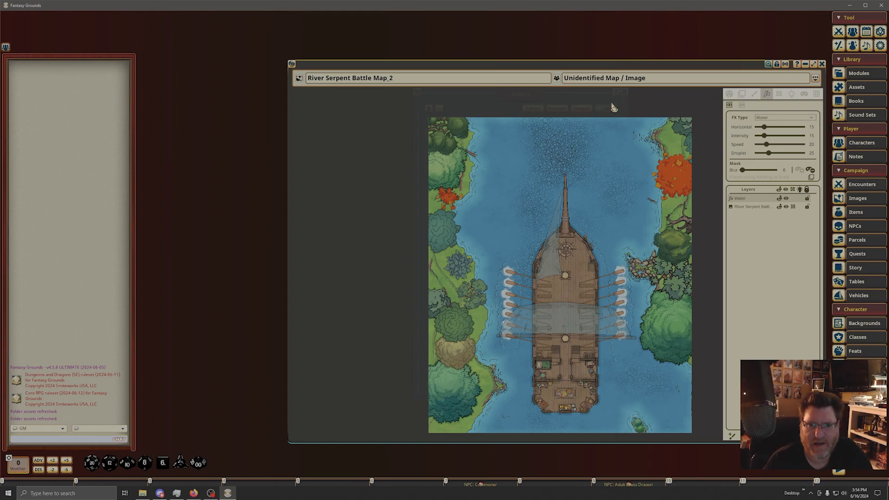
left_click(731, 106)
mouse_move(425, 115)
left_mouse_down()
mouse_move(409, 278)
mouse_move(719, 471)
mouse_move(716, 442)
mouse_move(702, 444)
left_mouse_up()
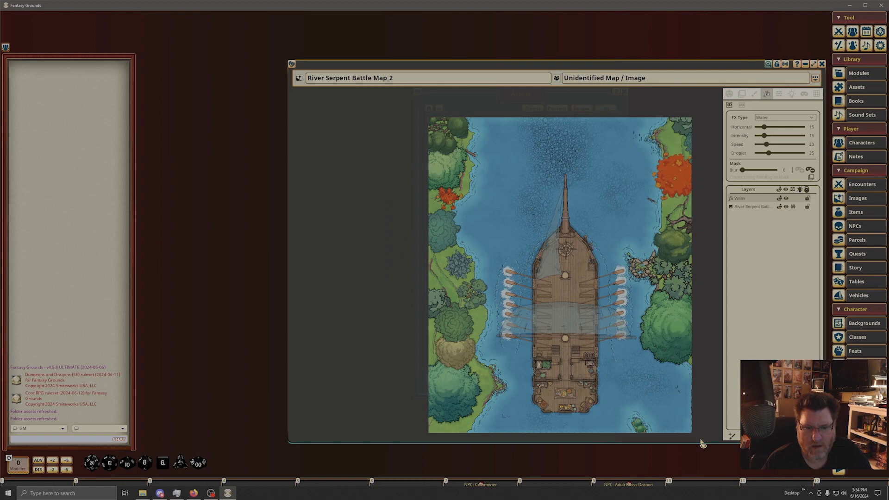
- Try to cut the ship out of the Water layer's mask with a freehand outline starting at the bowsprit
scroll(581, 310, "up", 4)
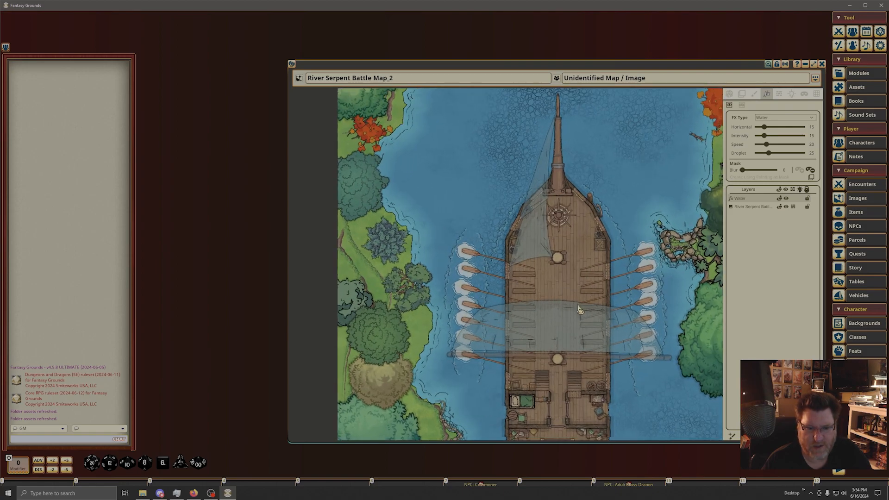
scroll(581, 310, "down", 6)
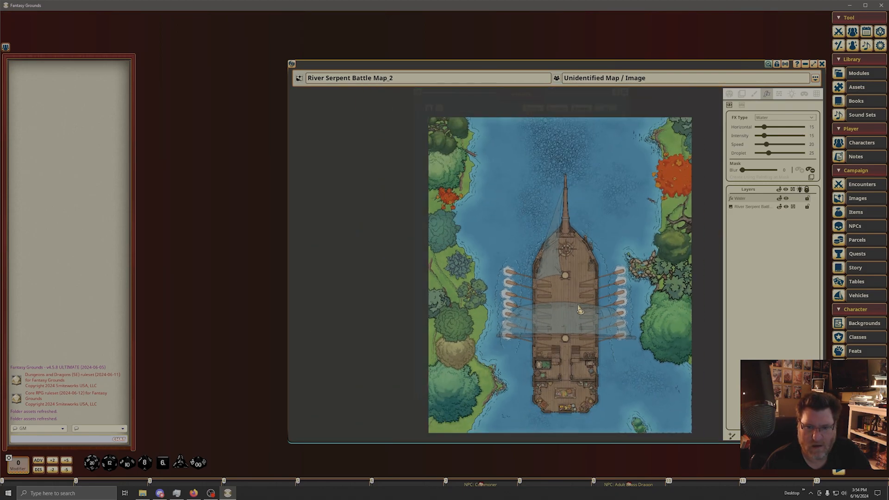
left_click(741, 106)
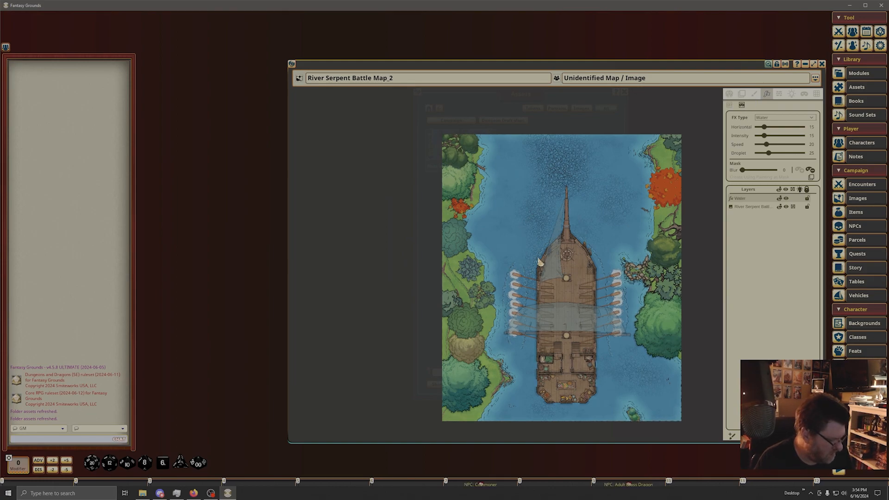
key("ctrl")
scroll(559, 208, "up", 4)
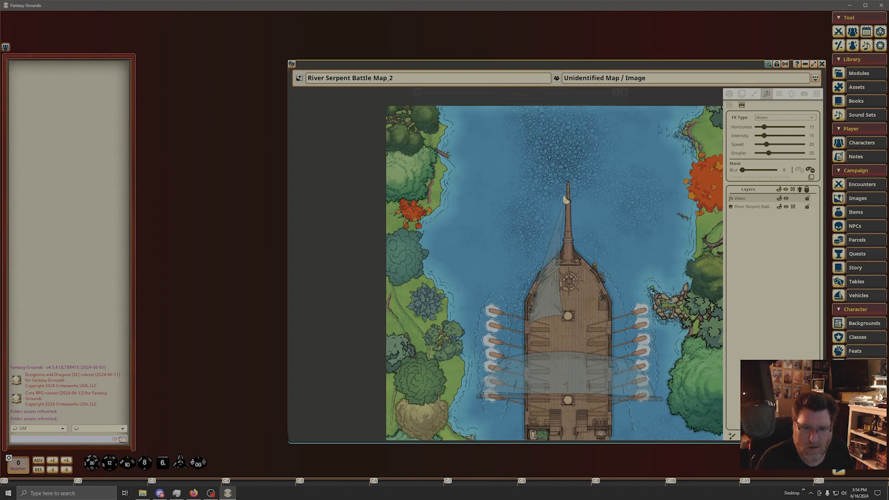
scroll(570, 184, "up", 2)
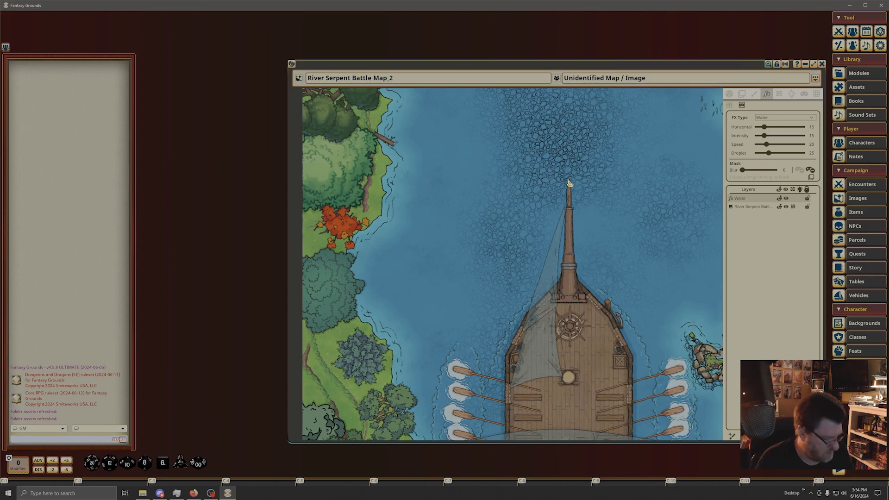
key("alt")
mouse_move(569, 196)
left_mouse_down()
mouse_move(503, 364)
mouse_move(503, 423)
mouse_move(504, 223)
mouse_move(545, 208)
mouse_move(540, 242)
left_mouse_up()
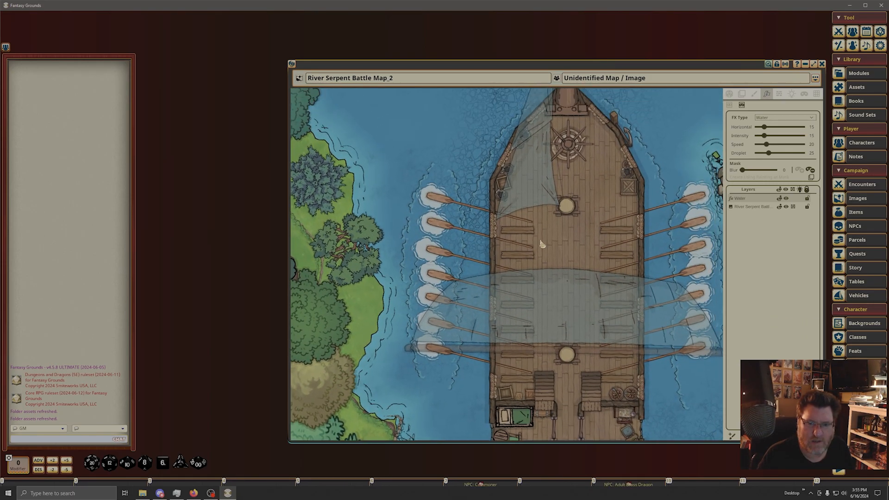
scroll(540, 242, "down", 3)
scroll(550, 244, "down", 2)
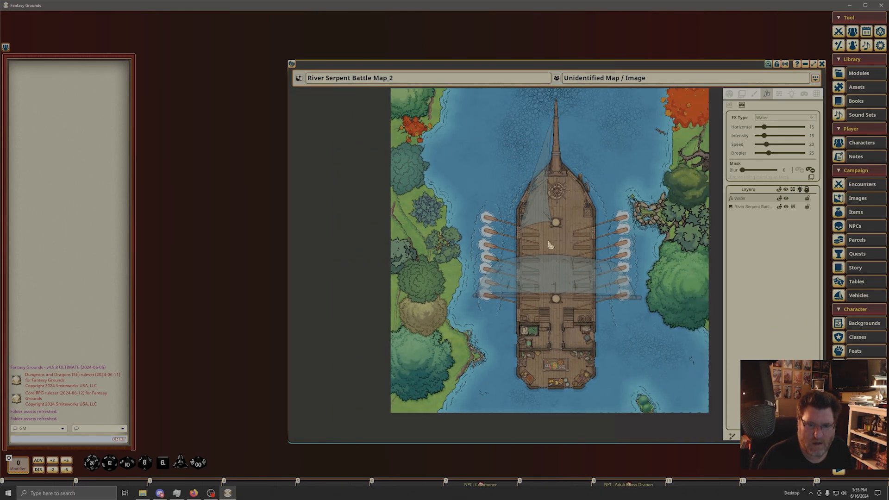
- Enlarge the River Serpent map window to its full workspace size and close the Assets window
left_click(814, 64)
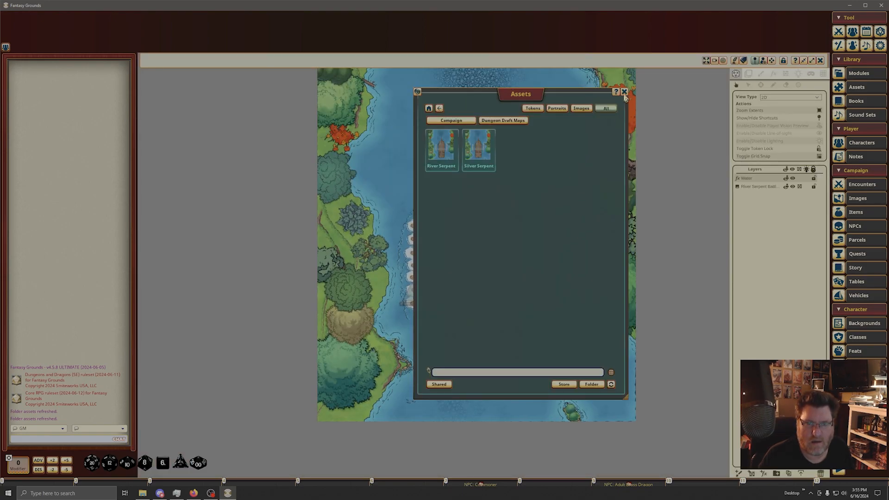
left_click(624, 92)
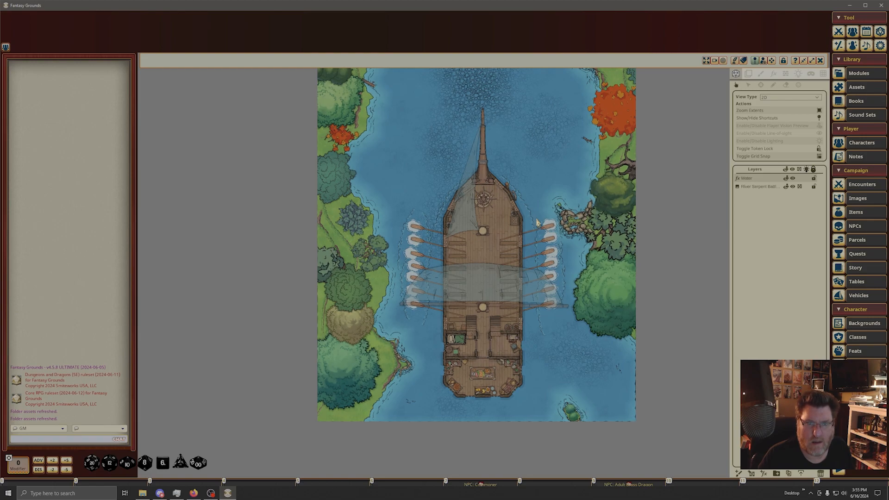
mouse_move(558, 180)
left_mouse_down()
mouse_move(555, 232)
mouse_move(568, 179)
left_mouse_up()
scroll(561, 217, "up", 2)
scroll(562, 214, "up", 1)
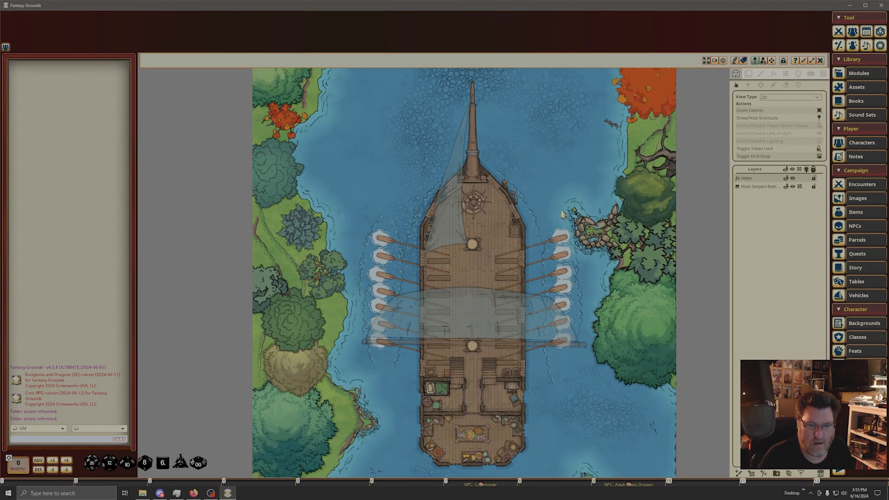
left_click_drag(562, 214, 579, 193)
scroll(580, 194, "up", 1)
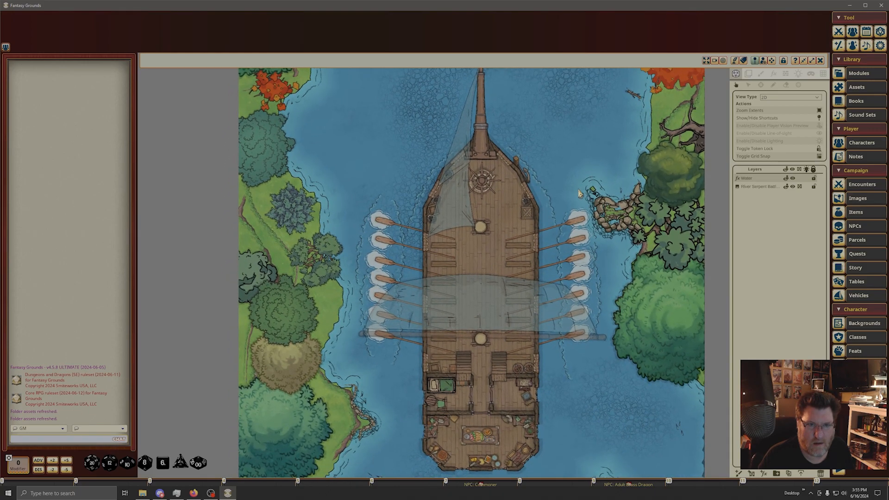
scroll(580, 194, "down", 1)
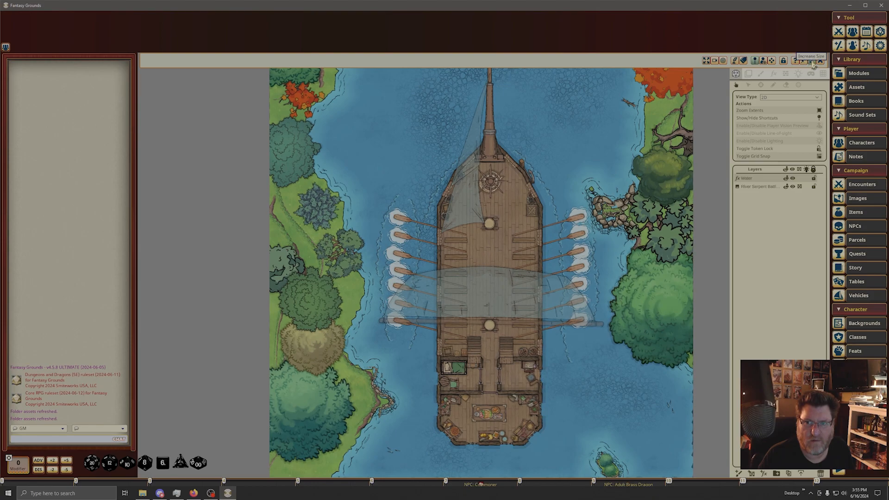
left_click(804, 60)
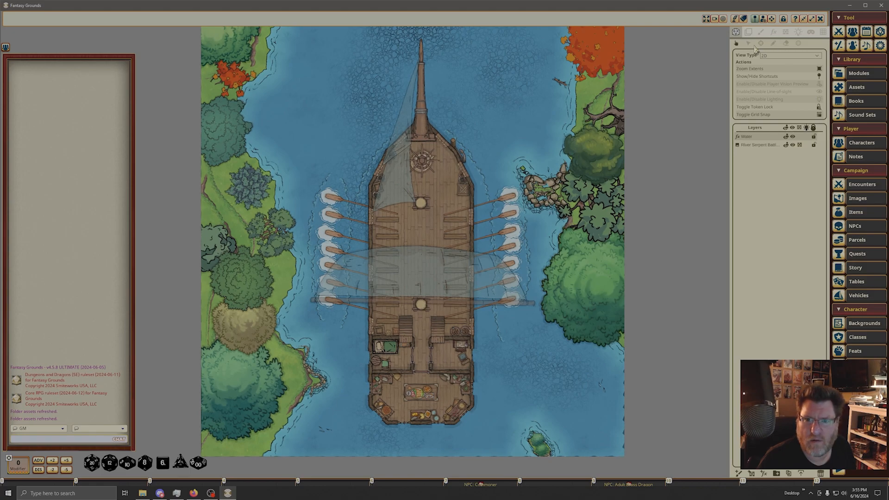
- Select the Water effect layer and cut the ship out of its mask with a freehand outline around the hull and bowsprit
left_click(773, 32)
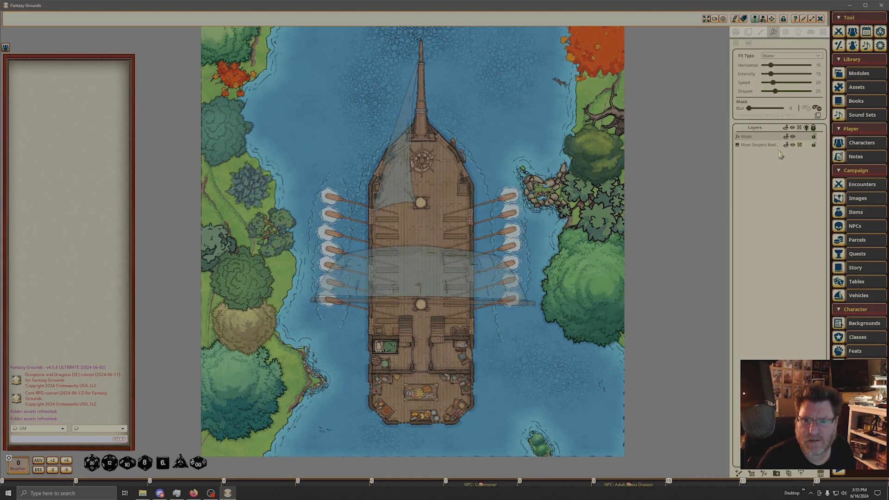
left_click(797, 135)
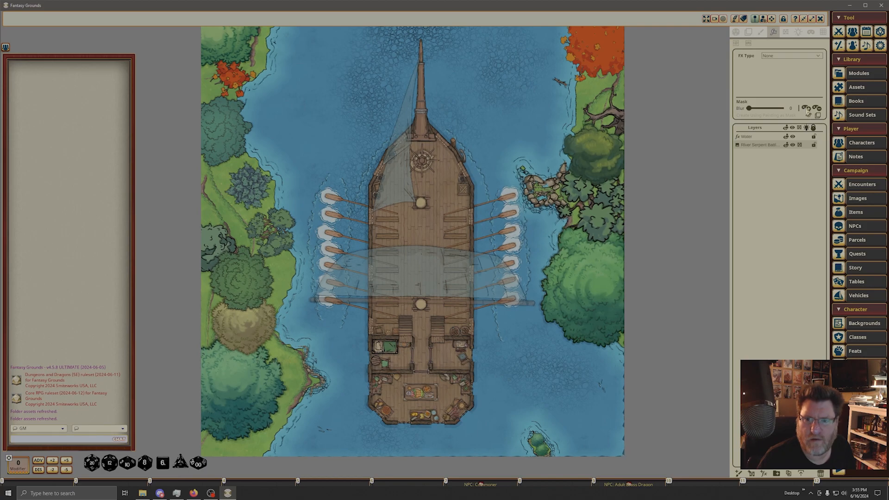
left_click(750, 138)
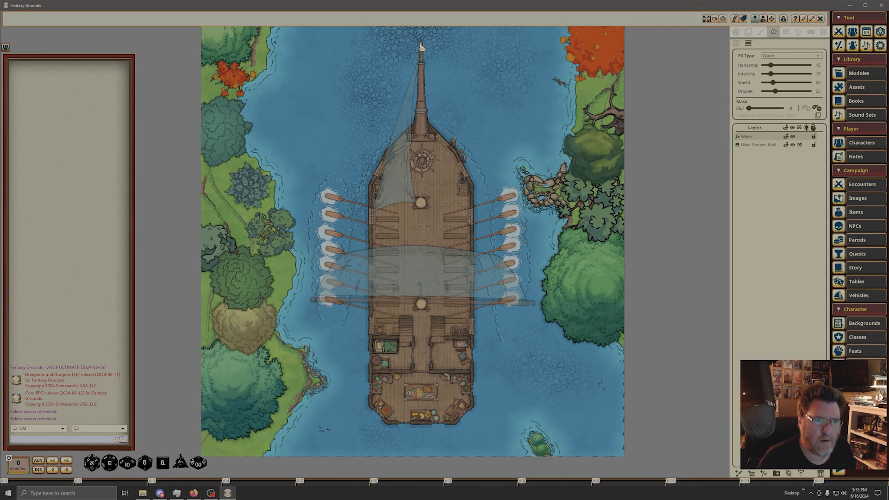
mouse_move(421, 43)
left_mouse_down()
mouse_move(413, 123)
mouse_move(370, 186)
mouse_move(368, 310)
left_mouse_up()
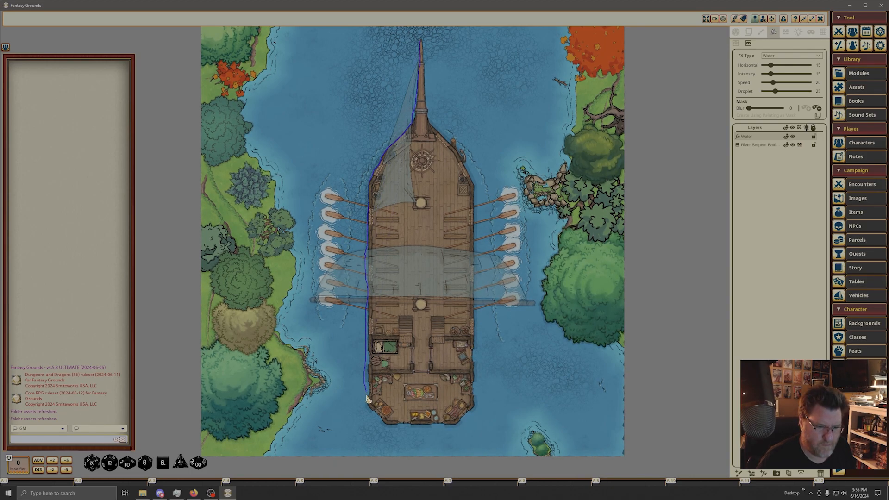
mouse_move(402, 429)
left_mouse_down()
mouse_move(434, 431)
mouse_move(472, 406)
mouse_move(475, 369)
mouse_move(476, 195)
mouse_move(466, 159)
mouse_move(428, 110)
mouse_move(425, 83)
left_mouse_up()
left_click_drag(421, 45, 421, 43)
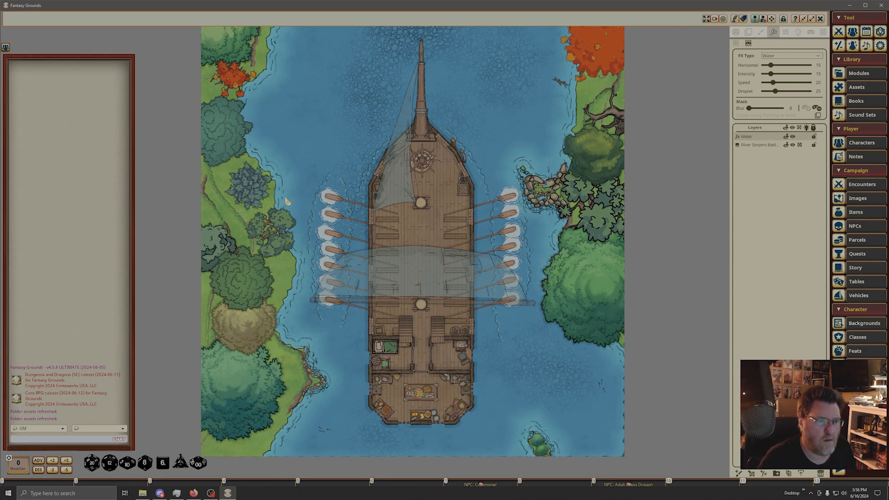
- Cut the upper part of the map's left riverbank out of the Water mask, tracing the shoreline freehand
left_click_drag(285, 279, 360, 329)
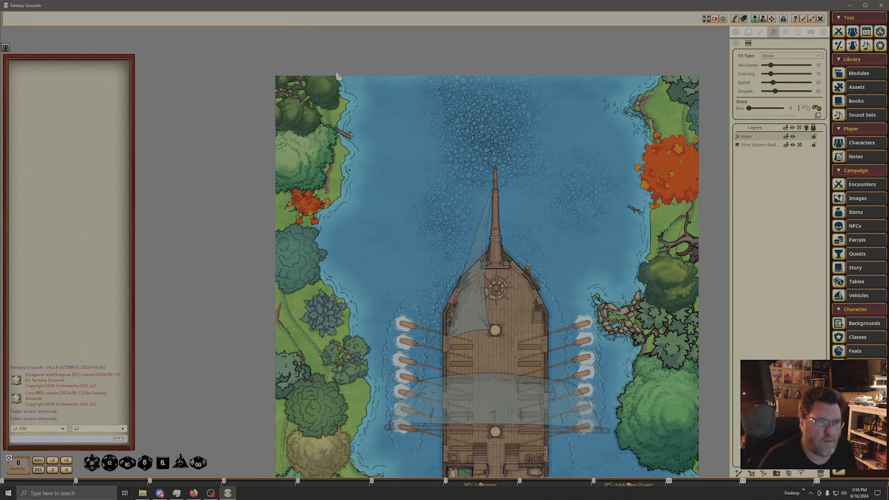
left_click_drag(338, 78, 352, 105)
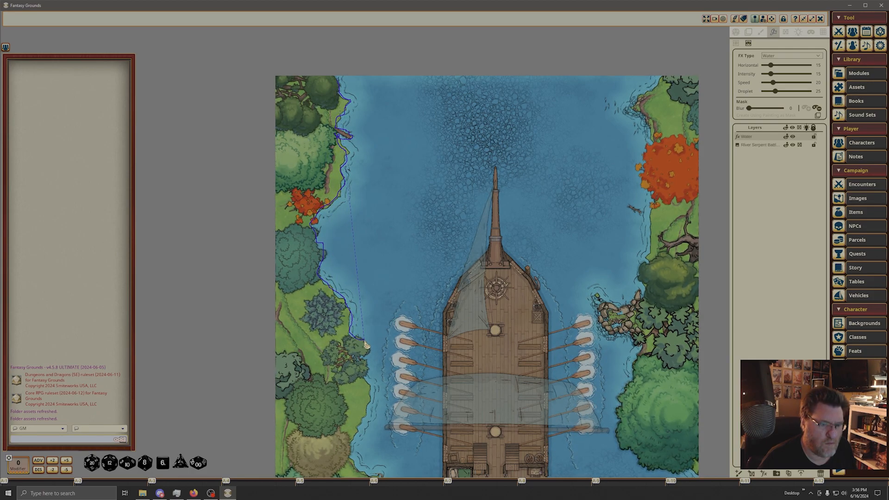
mouse_move(371, 380)
left_mouse_down()
mouse_move(370, 419)
mouse_move(348, 448)
mouse_move(266, 444)
mouse_move(226, 104)
mouse_move(271, 45)
mouse_move(342, 87)
left_mouse_up()
- Cut the lower left riverbank with its rocky point and the small green islet at the map's bottom edge out of the Water mask
scroll(475, 259, "up", 1)
left_click_drag(462, 264, 466, 121)
left_click_drag(425, 310, 386, 118)
scroll(354, 145, "up", 1)
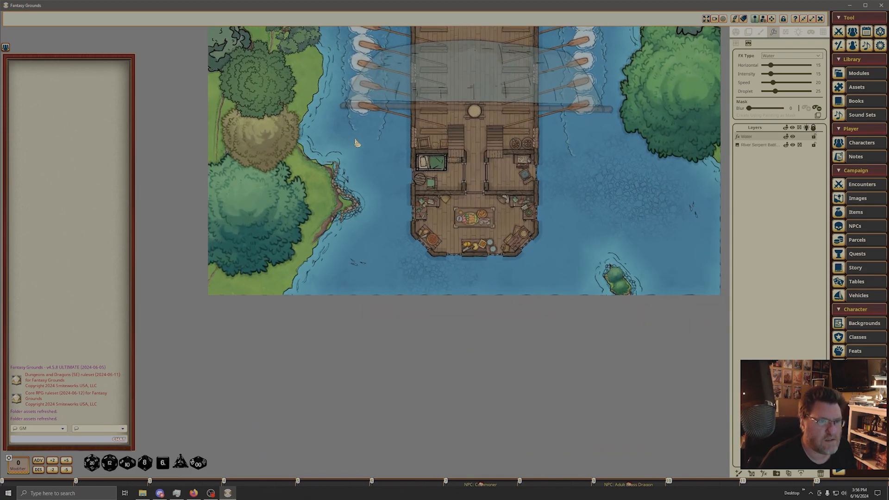
left_click_drag(353, 145, 392, 225)
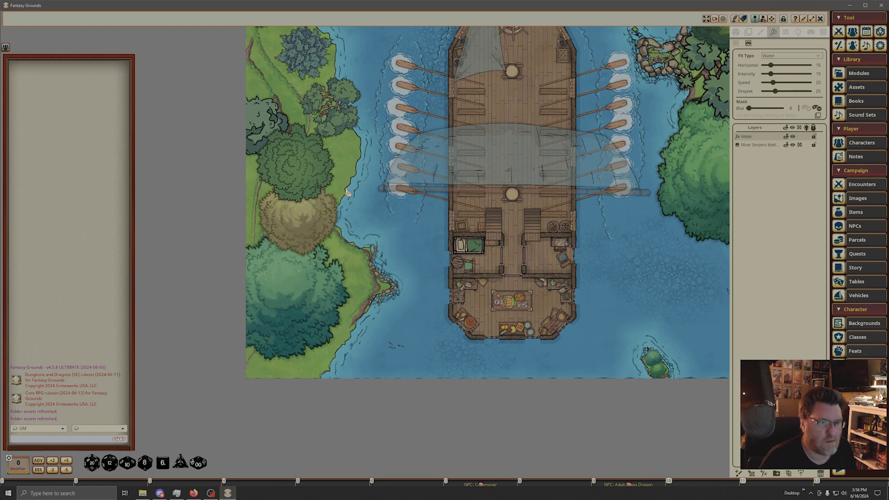
mouse_move(249, 170)
left_mouse_down()
mouse_move(340, 186)
mouse_move(338, 218)
left_mouse_up()
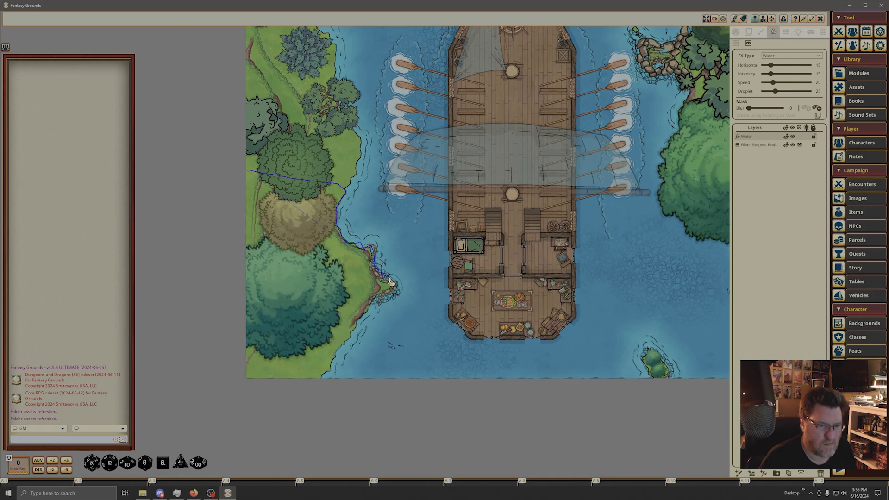
mouse_move(398, 292)
left_mouse_down()
mouse_move(320, 381)
mouse_move(252, 384)
mouse_move(212, 341)
mouse_move(207, 242)
mouse_move(221, 183)
mouse_move(238, 168)
mouse_move(257, 174)
left_mouse_up()
mouse_move(361, 298)
left_mouse_down()
mouse_move(336, 104)
mouse_move(239, 238)
mouse_move(149, 294)
left_mouse_up()
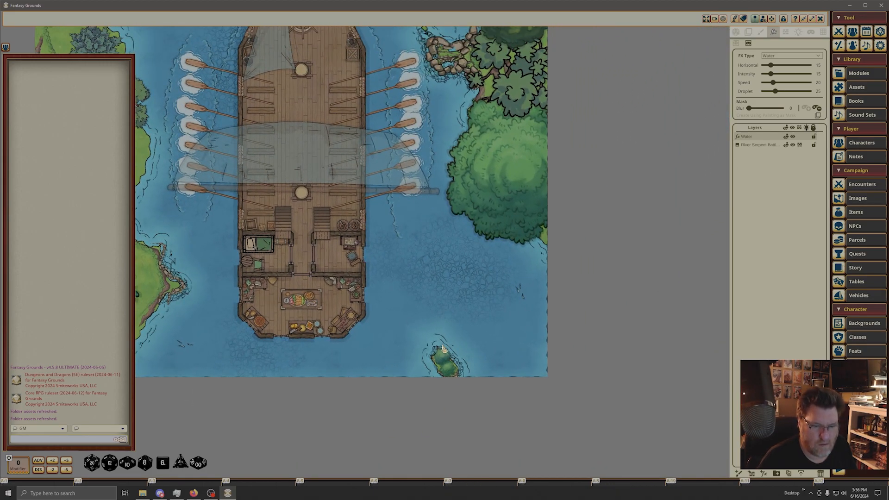
mouse_move(435, 345)
left_mouse_down()
mouse_move(435, 370)
mouse_move(457, 379)
mouse_move(462, 366)
mouse_move(452, 348)
mouse_move(435, 346)
left_mouse_up()
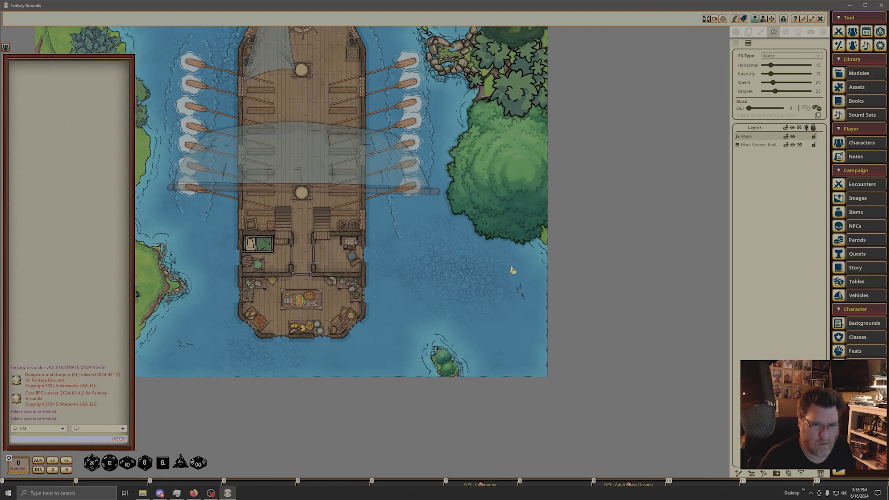
- Trace a freehand mask cutout along the right riverbank from the map's bottom corner past the large green tree and rocky outcrop
scroll(499, 296, "up", 1)
left_click_drag(500, 296, 445, 379)
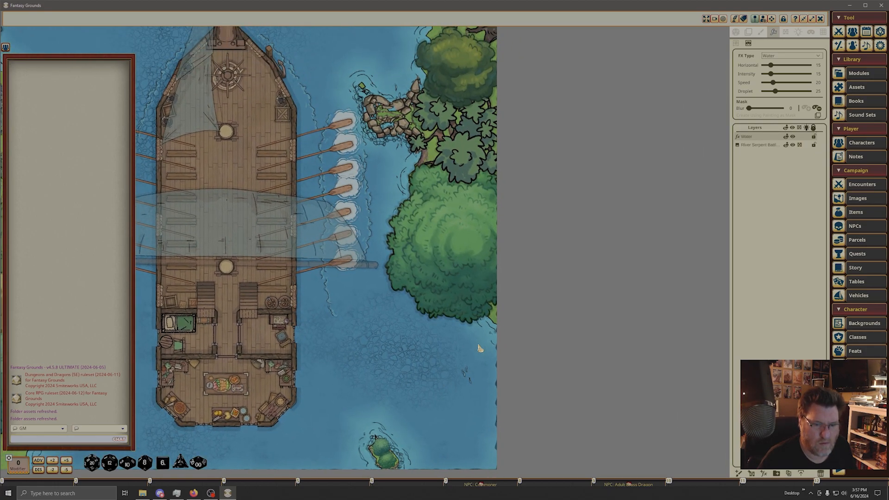
left_click_drag(495, 475, 490, 346)
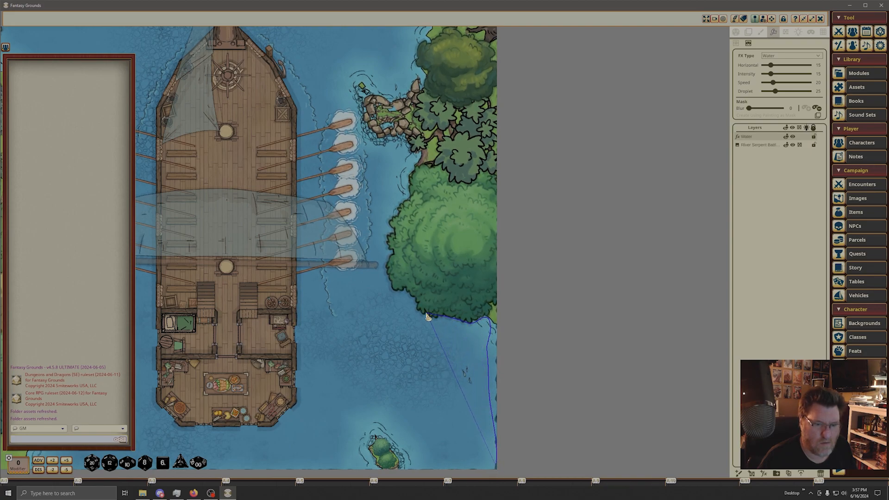
left_click_drag(387, 266, 392, 257)
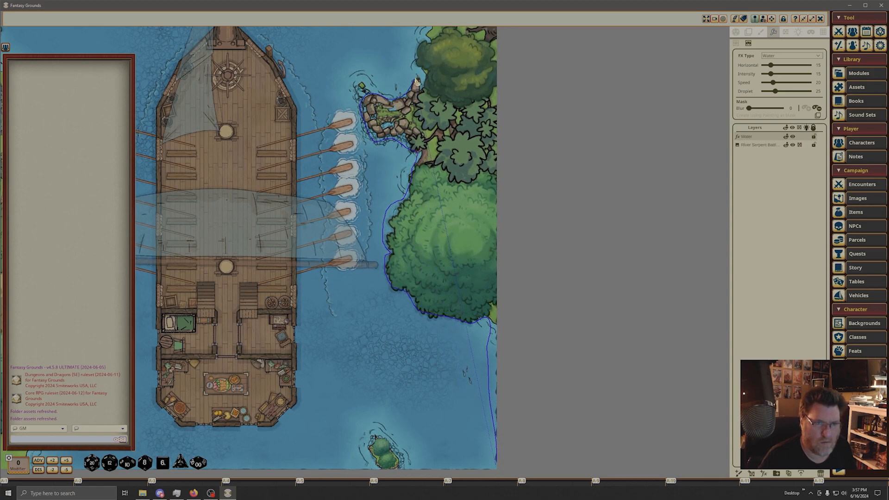
left_click_drag(434, 41, 481, 37)
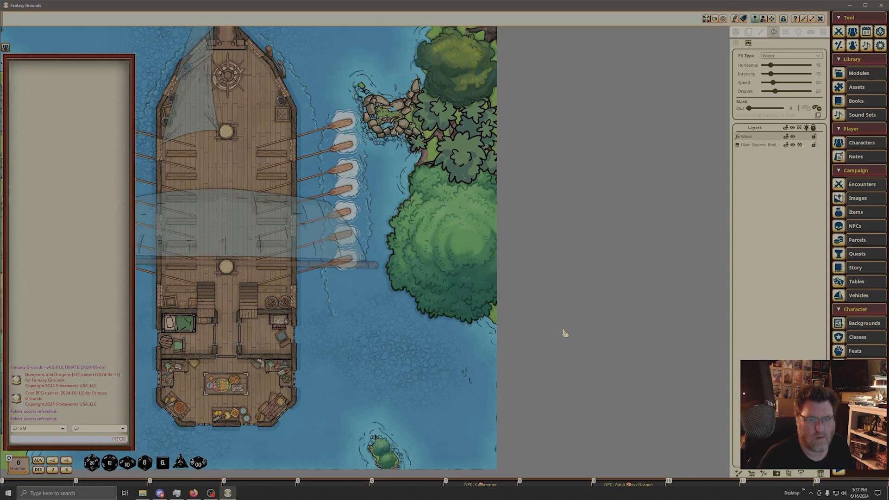
- Cut the middle right riverbank out of the Water mask, tracing from the large green tree around the rocks up to the bare tree
scroll(564, 333, "up", 3)
scroll(522, 204, "up", 1)
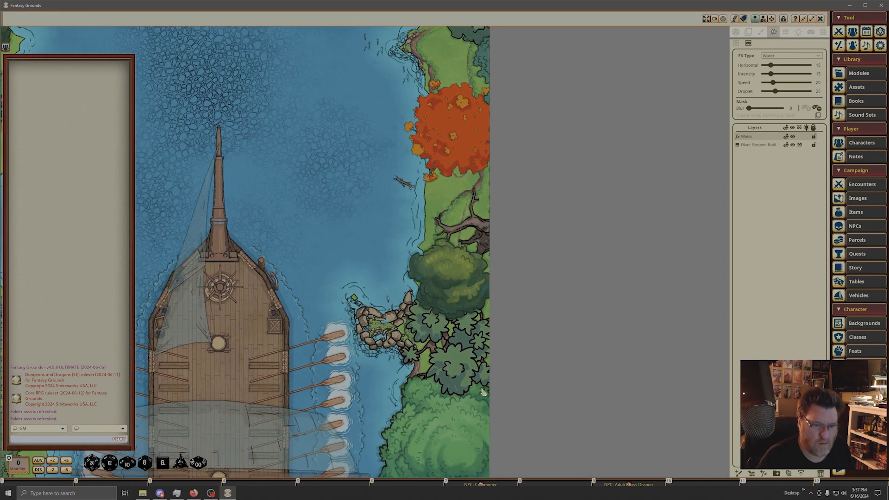
scroll(486, 419, "up", 1)
mouse_move(486, 419)
left_mouse_down()
mouse_move(498, 398)
mouse_move(508, 277)
mouse_move(416, 276)
left_mouse_up()
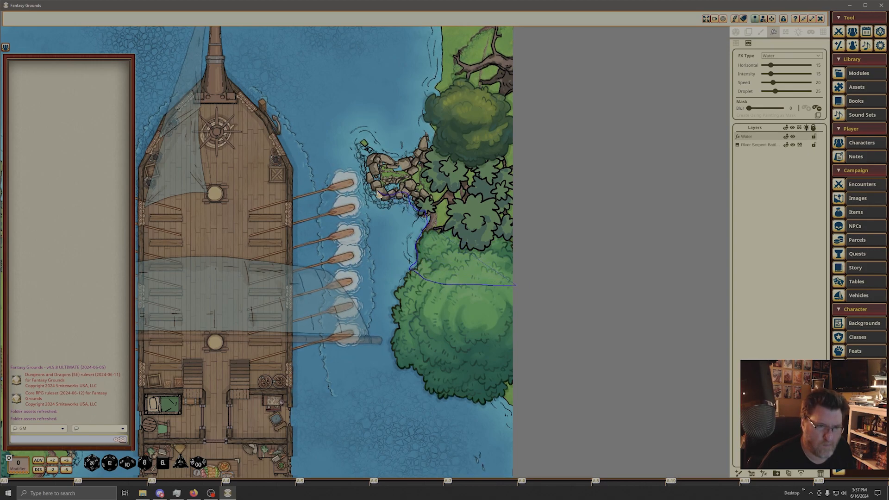
mouse_move(377, 157)
left_mouse_down()
mouse_move(410, 157)
mouse_move(423, 135)
mouse_move(428, 151)
mouse_move(435, 131)
mouse_move(435, 99)
left_mouse_up()
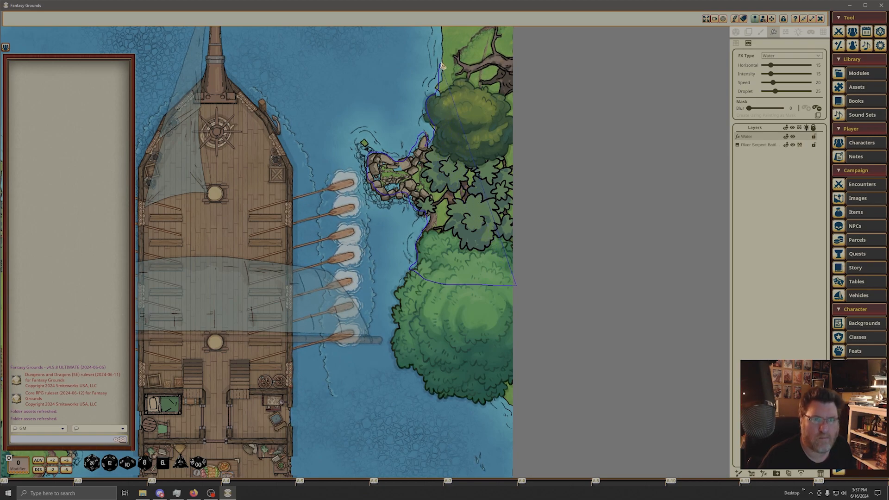
mouse_move(440, 36)
left_mouse_down()
mouse_move(535, 32)
mouse_move(554, 190)
mouse_move(520, 298)
mouse_move(514, 288)
left_mouse_up()
- Cut the upper right riverbank out of the Water mask, tracing from the bare tree around the orange tree to the map's top corner
left_click_drag(589, 218, 604, 468)
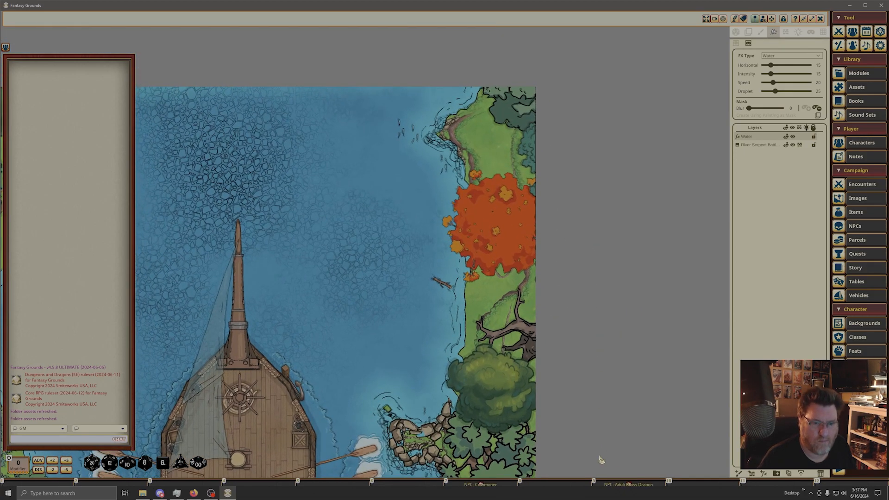
left_click_drag(546, 404, 554, 321)
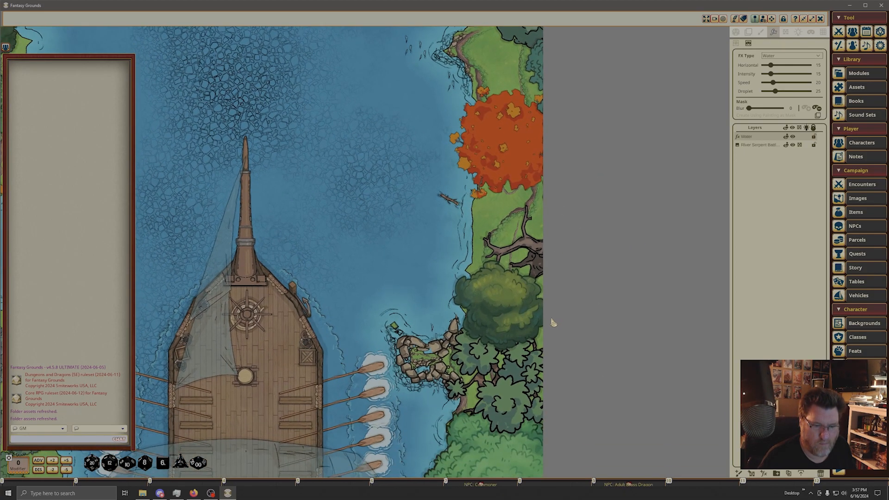
mouse_move(582, 246)
left_mouse_down()
mouse_move(569, 306)
mouse_move(483, 298)
left_mouse_up()
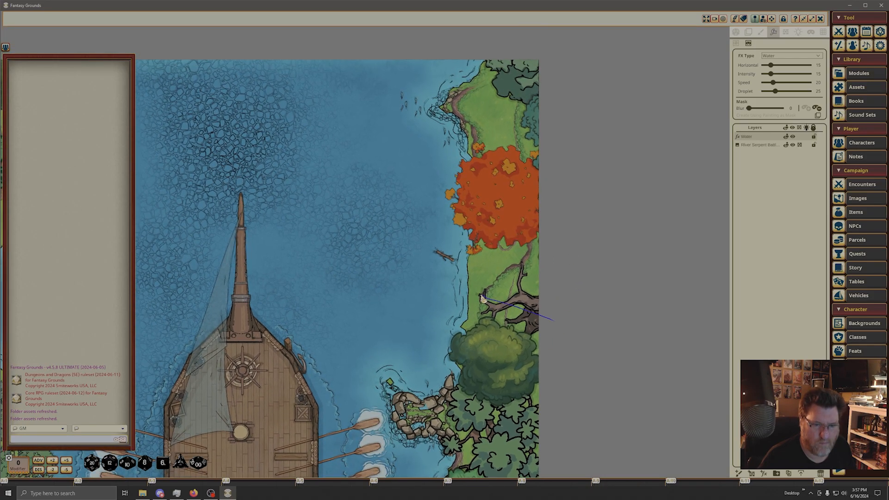
mouse_move(470, 248)
left_mouse_down()
mouse_move(446, 214)
mouse_move(471, 150)
left_mouse_up()
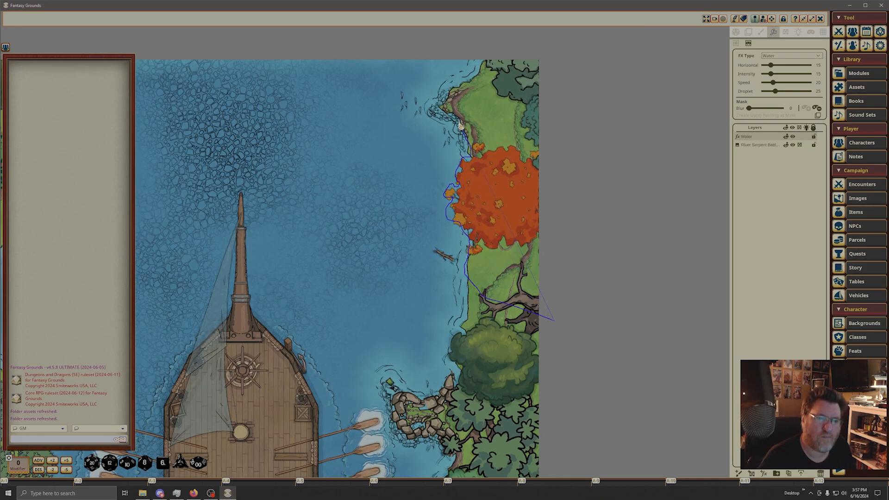
mouse_move(475, 81)
left_mouse_down()
mouse_move(502, 54)
mouse_move(556, 60)
mouse_move(590, 183)
mouse_move(571, 294)
mouse_move(565, 329)
left_mouse_up()
- Cut the ship's bowsprit out of the Water mask by tracing freehand around the spar
scroll(587, 283, "up", 1)
left_click_drag(589, 278, 809, 199)
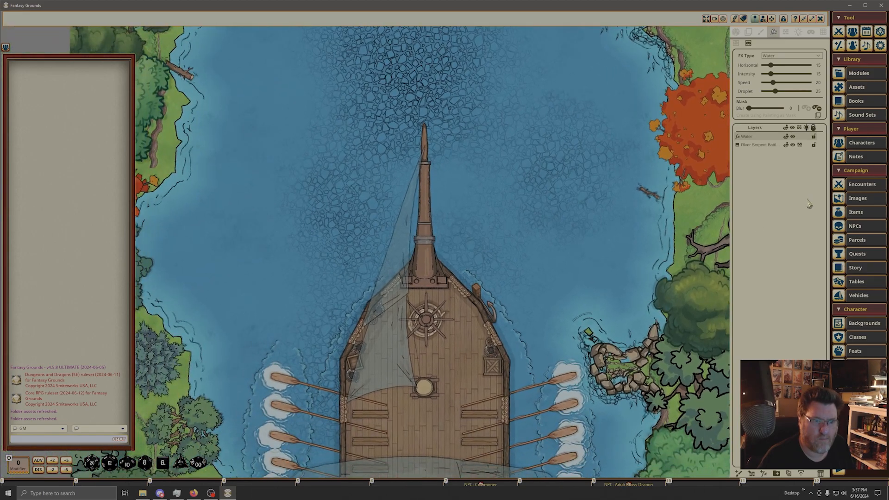
left_click_drag(420, 223, 423, 135)
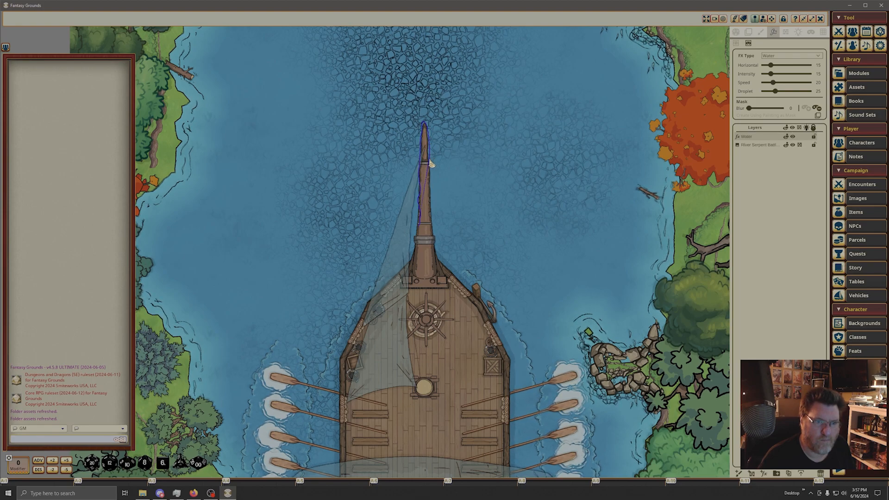
mouse_move(433, 175)
left_mouse_down()
mouse_move(440, 260)
mouse_move(433, 273)
mouse_move(412, 269)
mouse_move(416, 220)
left_mouse_up()
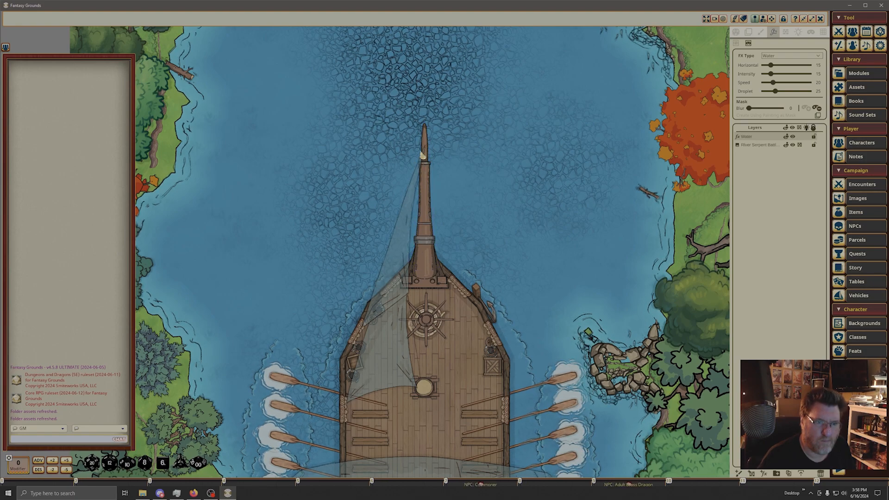
- Cut the front sail's overhang beside the bowsprit and the small fitting on the right side of the bow out of the Water mask
left_click_drag(412, 189, 381, 273)
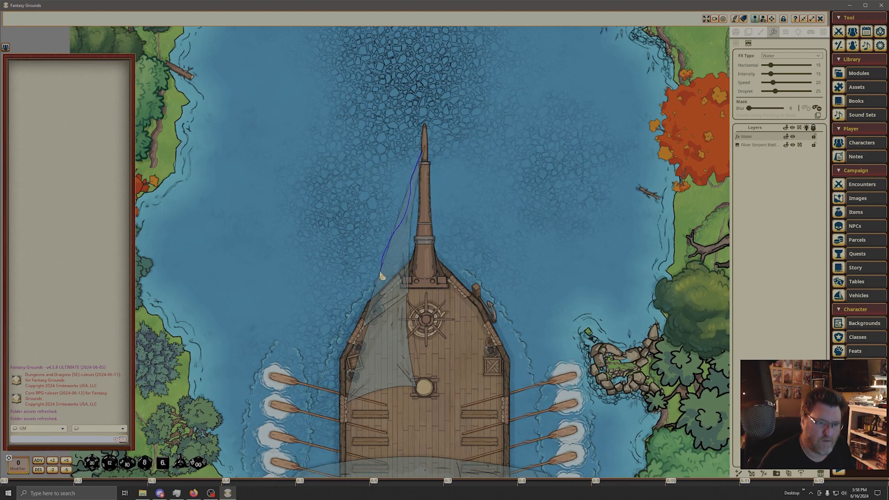
mouse_move(351, 344)
left_mouse_down()
mouse_move(423, 360)
mouse_move(409, 259)
mouse_move(425, 155)
left_mouse_up()
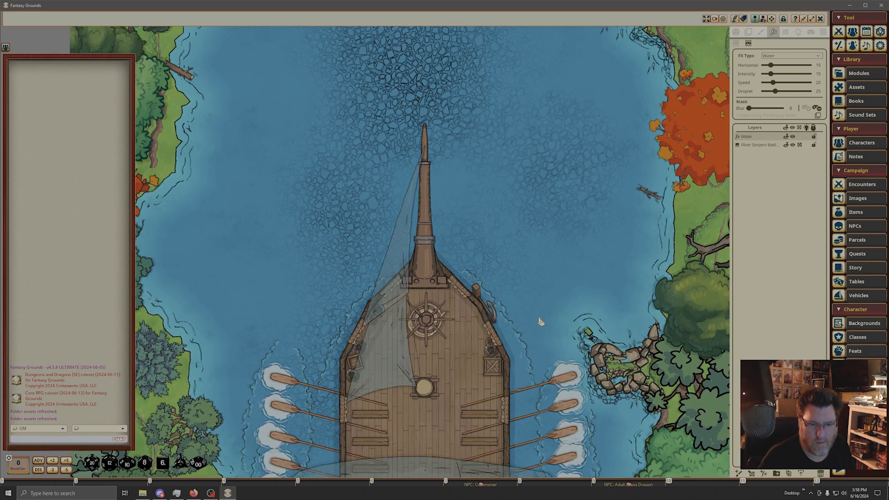
mouse_move(476, 287)
left_mouse_down()
mouse_move(495, 311)
mouse_move(492, 324)
mouse_move(470, 293)
left_mouse_up()
- Cut the upper five oars on the ship's left side out of the Water mask, tracing each from the hull to its blade
left_click_drag(403, 349, 506, 121)
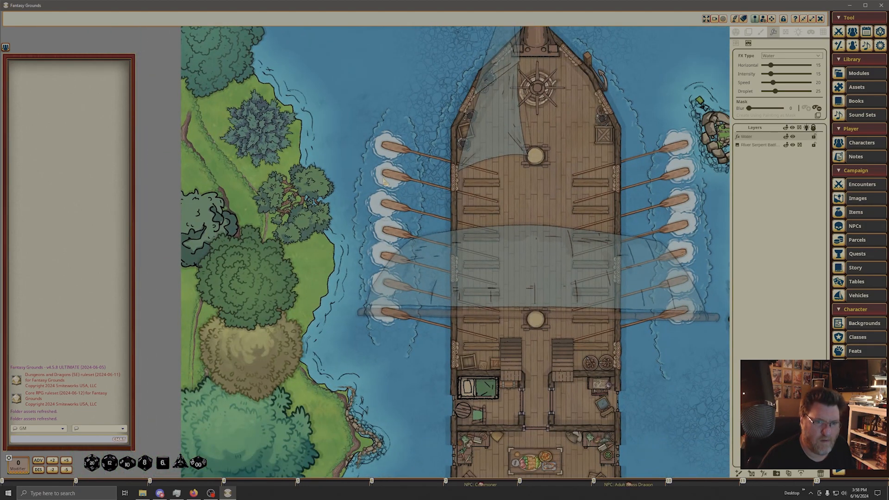
key("alt")
left_click_drag(447, 160, 437, 158)
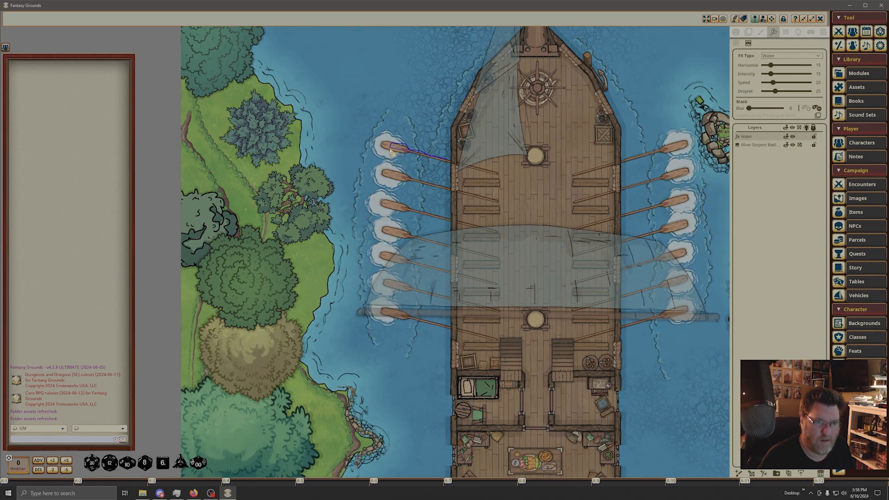
left_click_drag(430, 159, 473, 173)
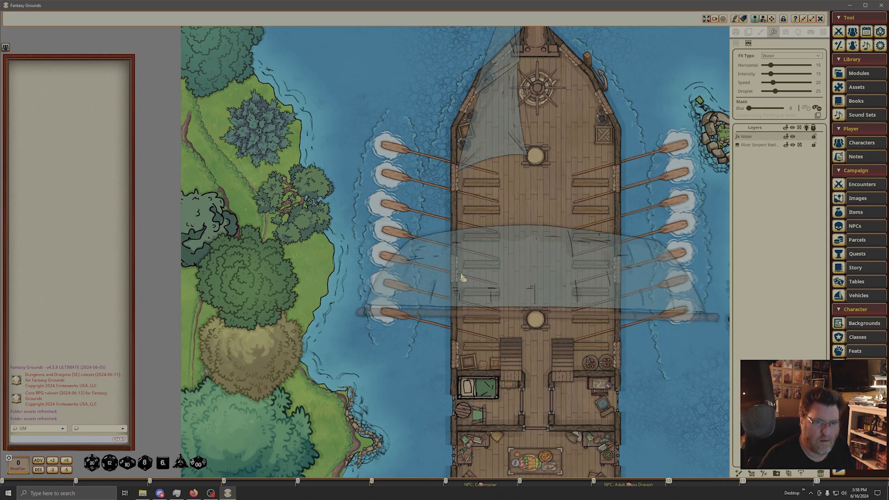
key("alt")
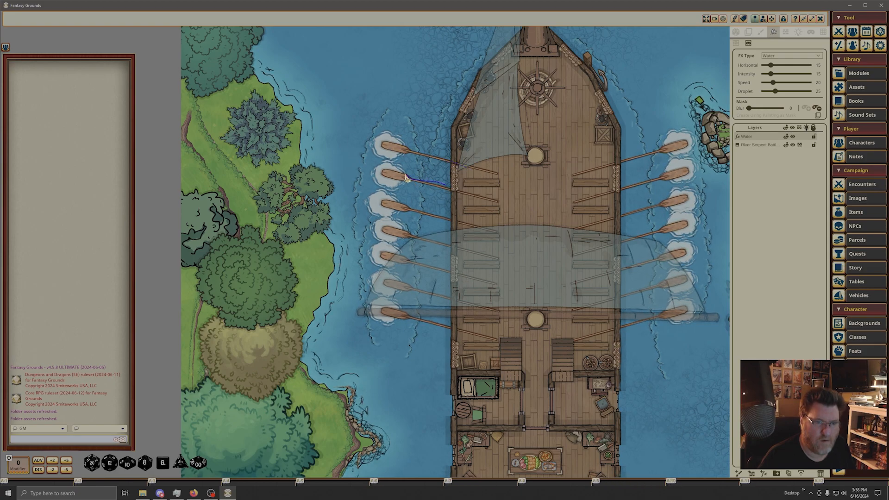
left_click_drag(434, 189, 454, 190)
key("alt")
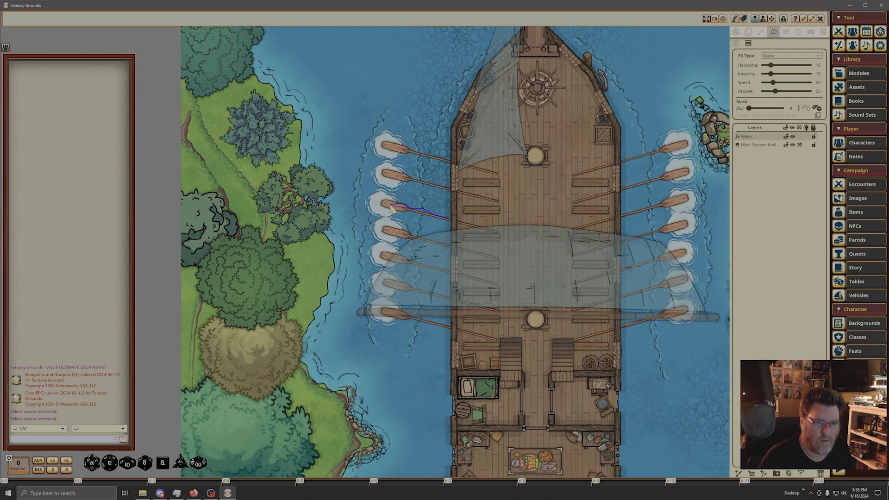
left_click_drag(437, 222, 458, 226)
key("alt")
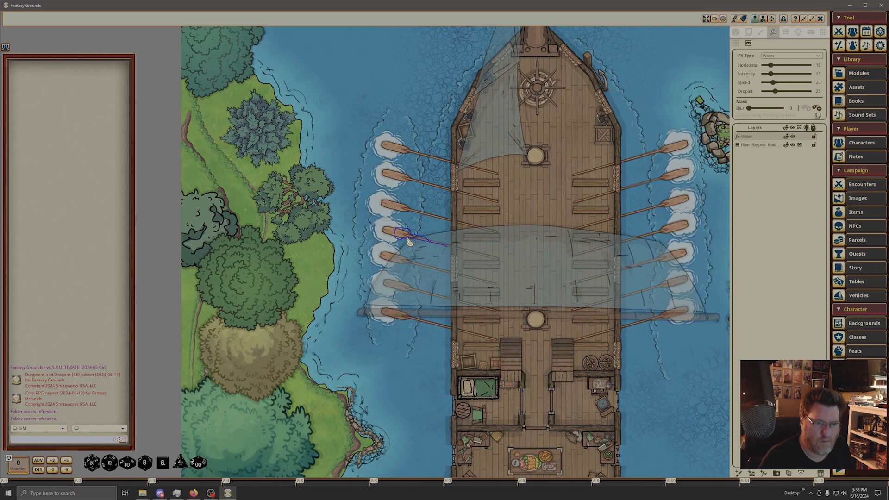
mouse_move(443, 246)
left_mouse_down()
mouse_move(451, 247)
mouse_move(427, 270)
left_mouse_up()
key("alt")
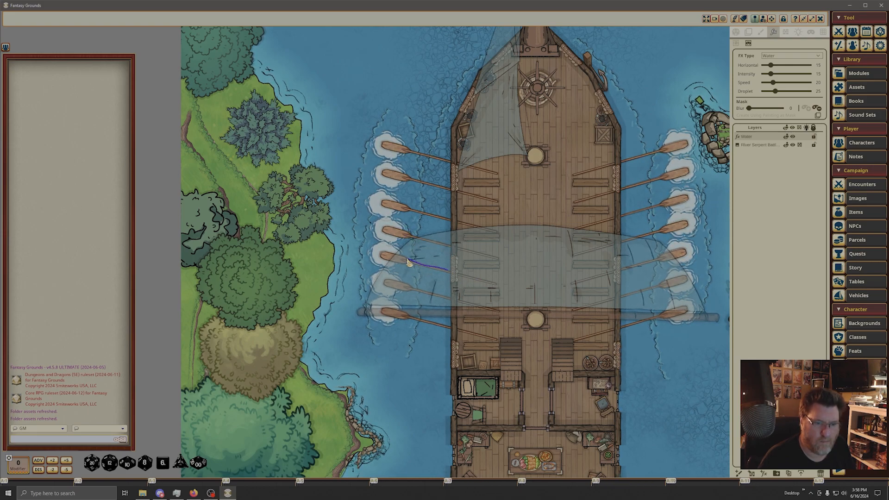
left_click_drag(435, 273, 456, 278)
- Cut the parts of the large midship sail and its yard that overhang both sides of the hull out of the Water mask
left_click_drag(460, 232, 437, 237)
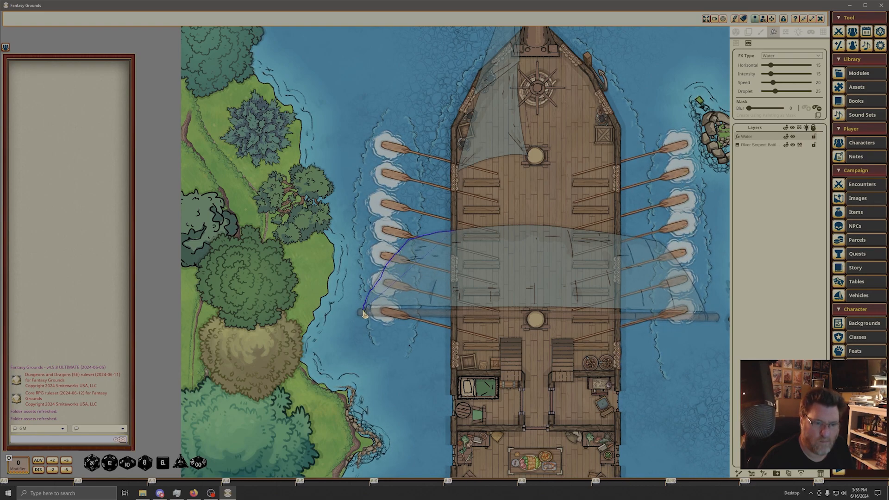
left_click_drag(399, 317, 483, 317)
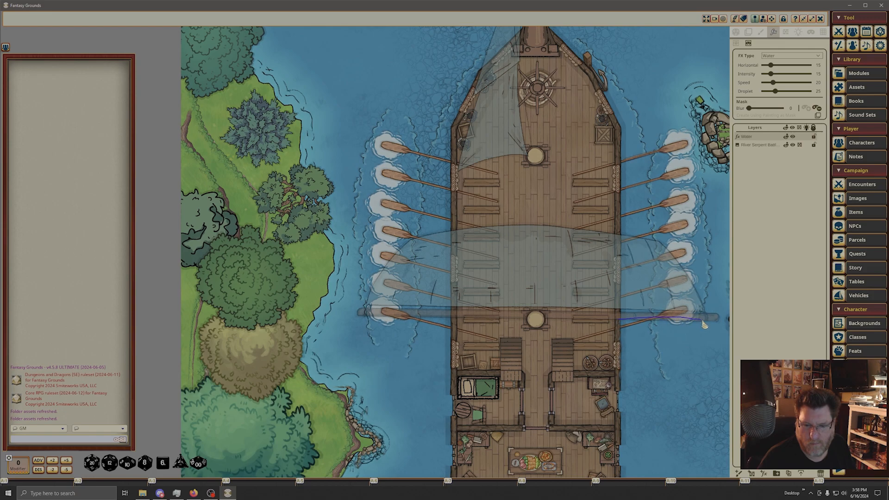
left_click_drag(699, 298, 674, 249)
mouse_move(618, 234)
left_mouse_down()
mouse_move(593, 234)
mouse_move(587, 276)
mouse_move(615, 319)
left_mouse_up()
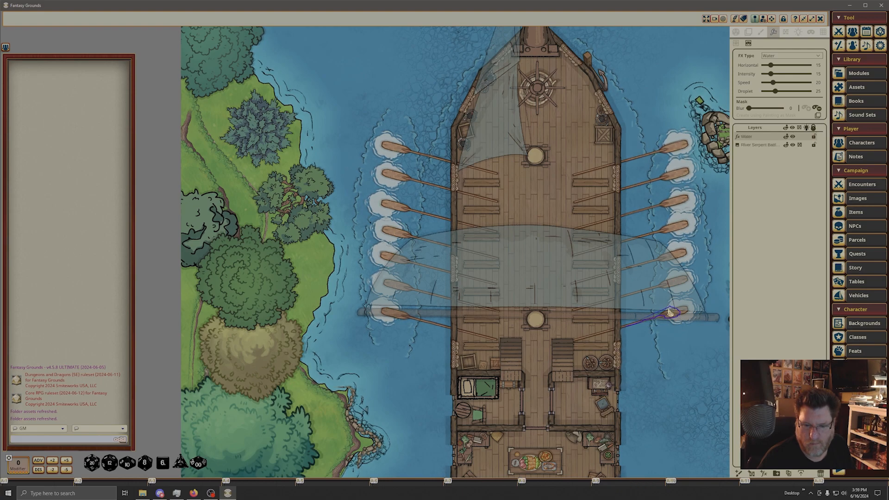
- Cut the oars on the ship's right side out of the Water mask, working from the lowest oar up to the topmost
left_click_drag(616, 334, 618, 332)
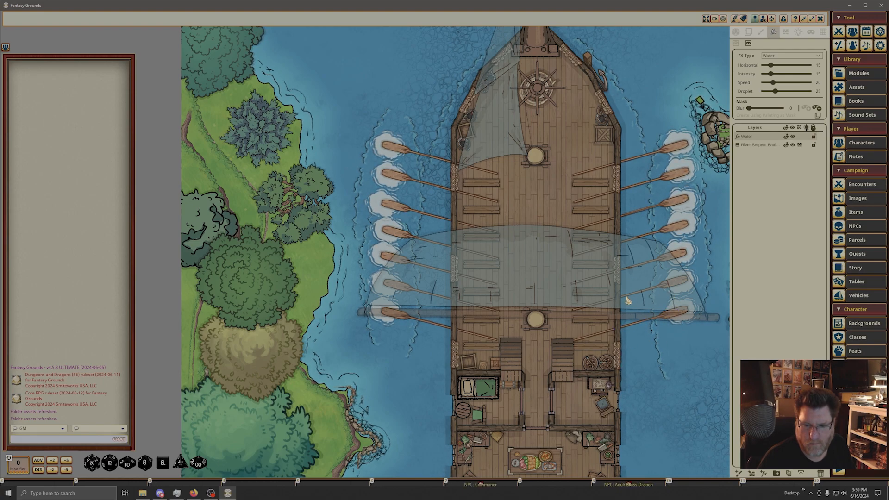
left_click_drag(663, 286, 665, 285)
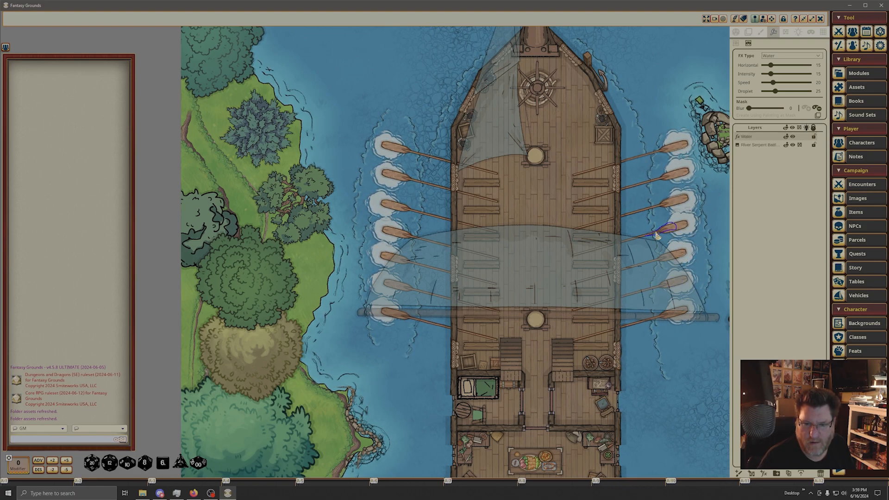
left_click_drag(641, 246, 634, 239)
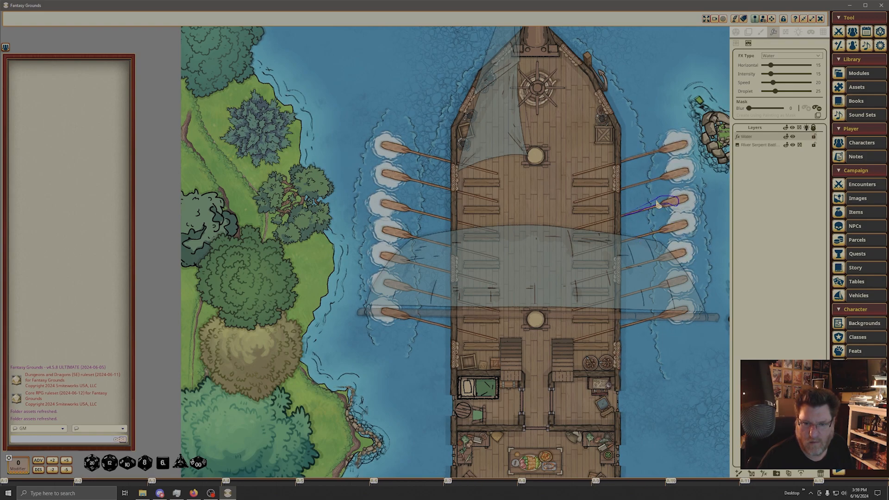
left_click_drag(633, 214, 631, 215)
left_click_drag(628, 190, 629, 189)
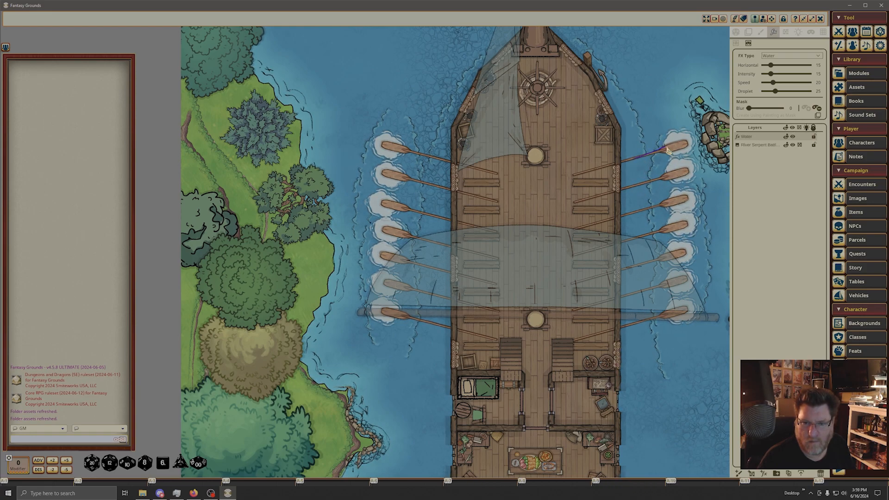
left_click_drag(645, 158, 641, 161)
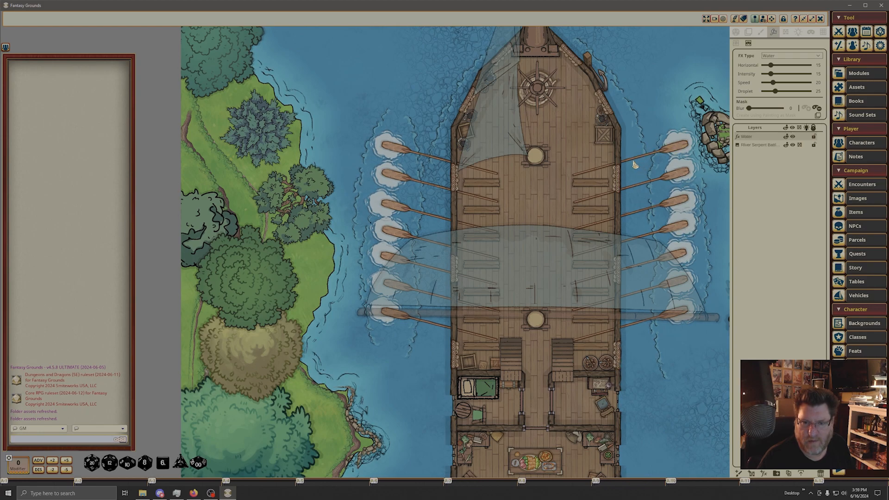
left_click_drag(646, 157, 645, 157)
- Examine the masked Water effect around the whole ship, the oars and both riverbanks from the bow to the stern
scroll(552, 296, "down", 2)
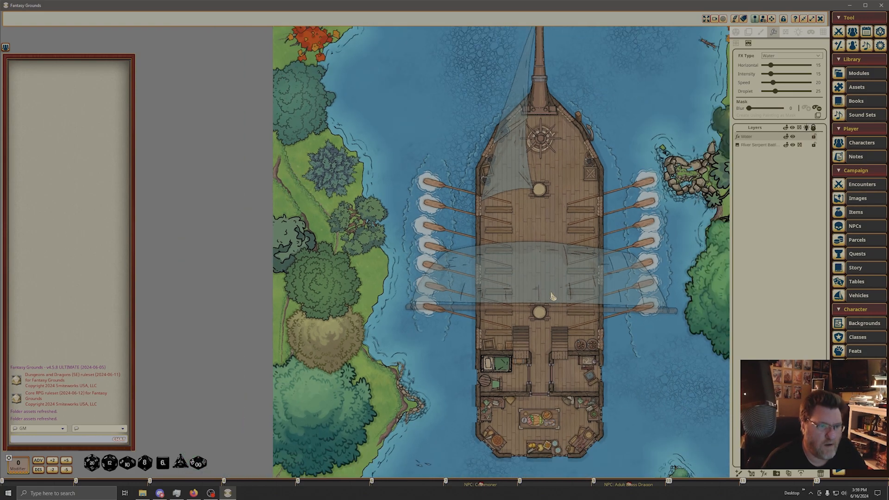
scroll(552, 297, "down", 1)
left_click_drag(570, 314, 510, 423)
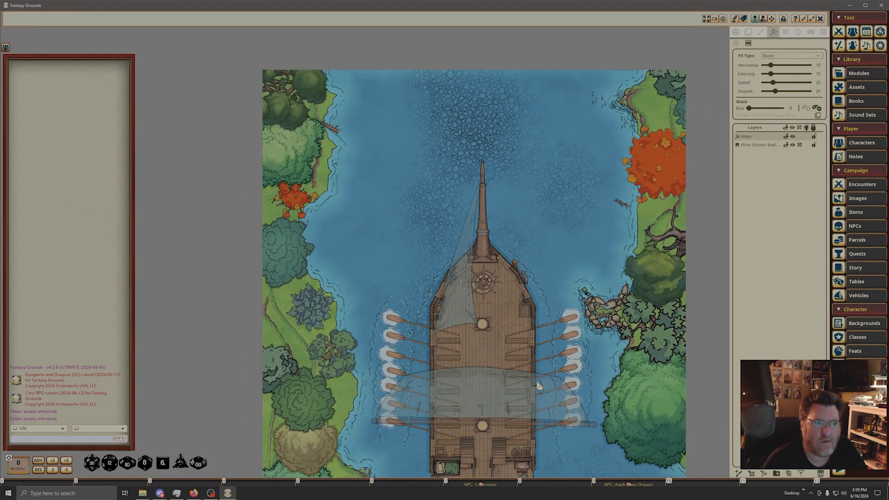
left_click_drag(538, 383, 508, 159)
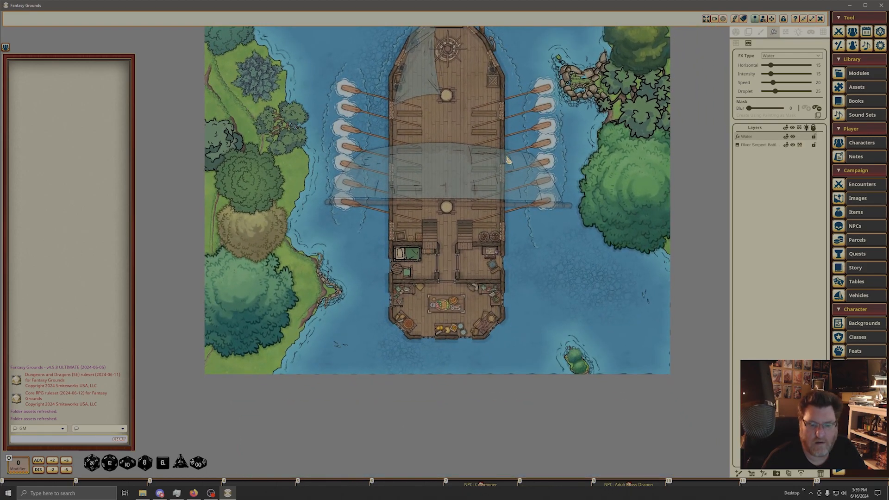
left_click_drag(279, 395, 701, 287)
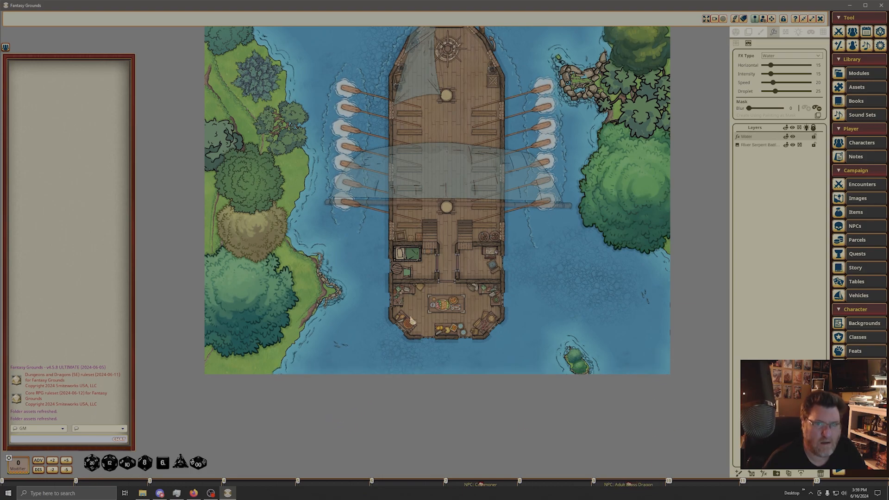
left_click_drag(412, 314, 388, 496)
left_click_drag(283, 120, 571, 161)
scroll(635, 291, "up", 1)
left_click_drag(635, 291, 666, 94)
left_click_drag(653, 393, 695, 288)
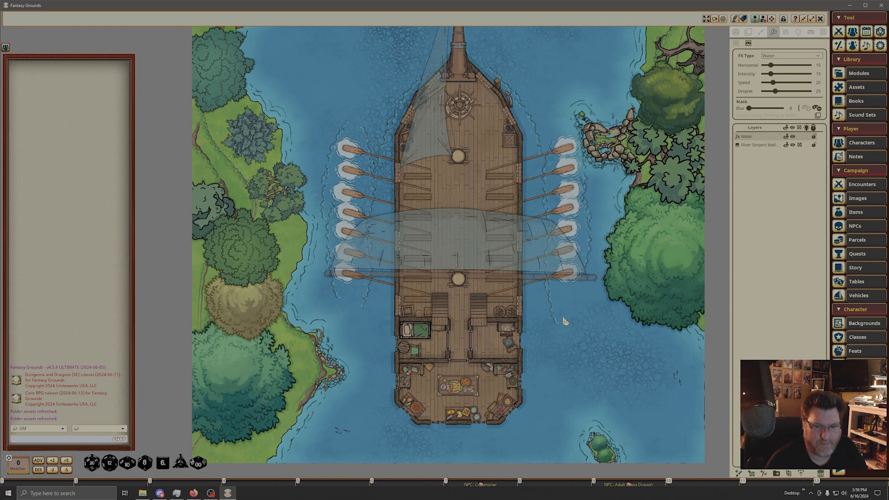
scroll(544, 339, "up", 1)
left_click_drag(544, 340, 561, 199)
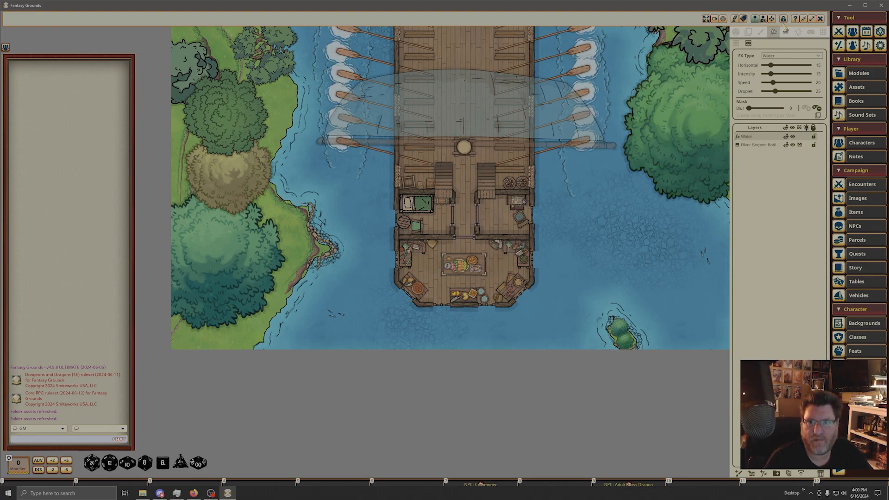
- Lock the finished River Serpent battle map and close it
left_click(783, 20)
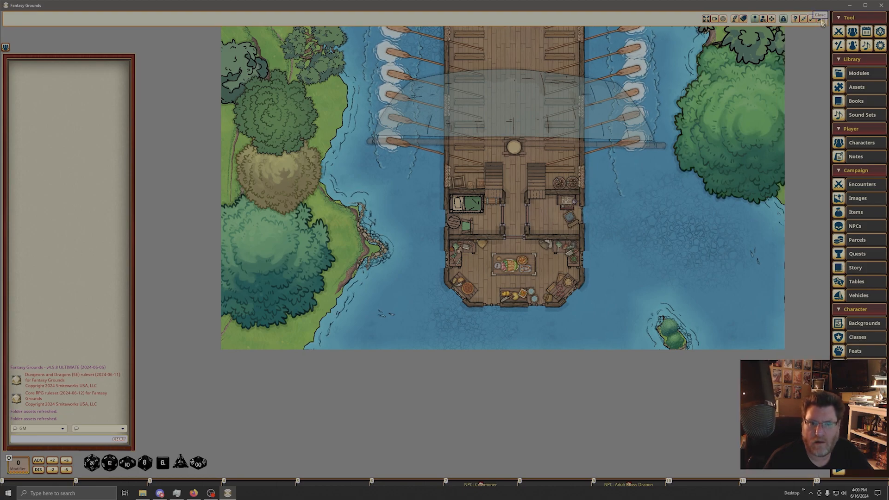
left_click(820, 20)
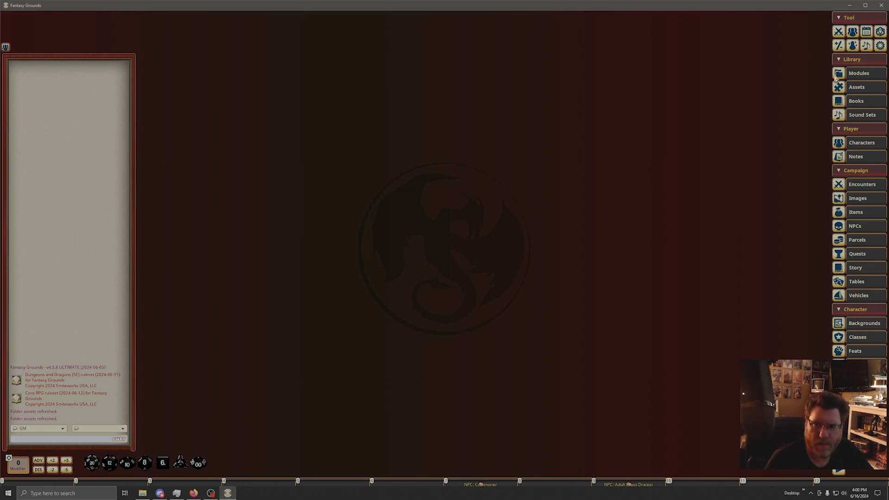
- Create a map record from the River Serpent Battle Map_2.webp image in the campaign's Dungeon Draft Maps assets
left_click(857, 88)
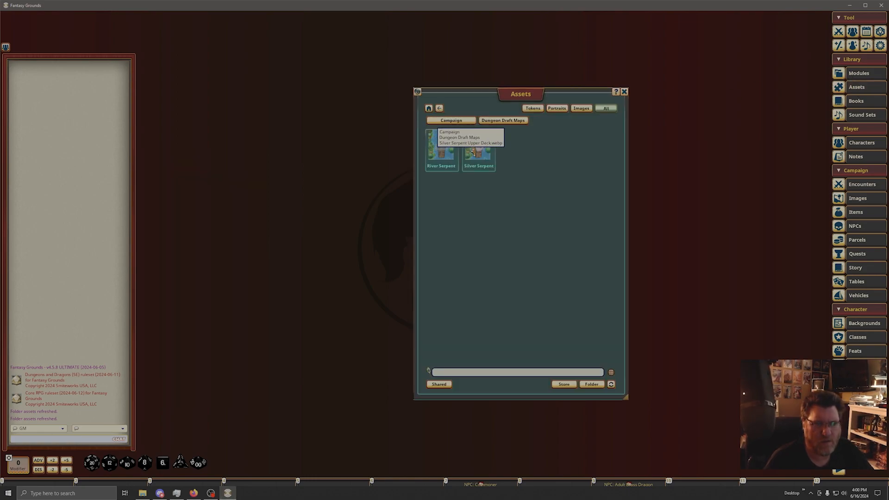
left_click(440, 146)
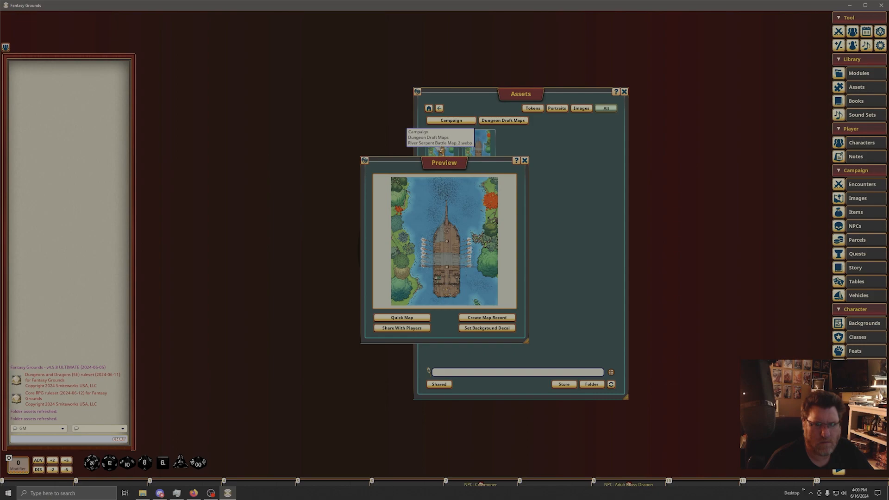
left_click(489, 318)
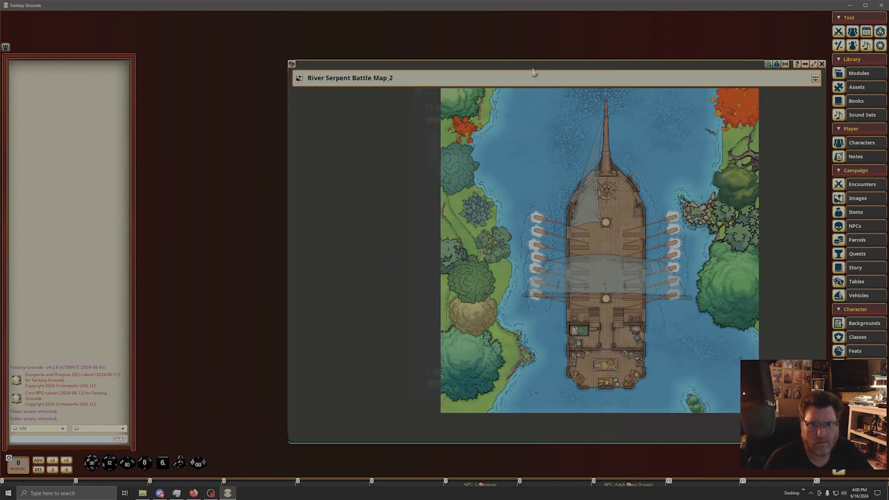
- Unlock River Serpent Battle Map_2 and add a Clouds effect layer to it
left_click_drag(532, 72, 374, 43)
scroll(479, 301, "up", 1)
scroll(478, 301, "down", 1)
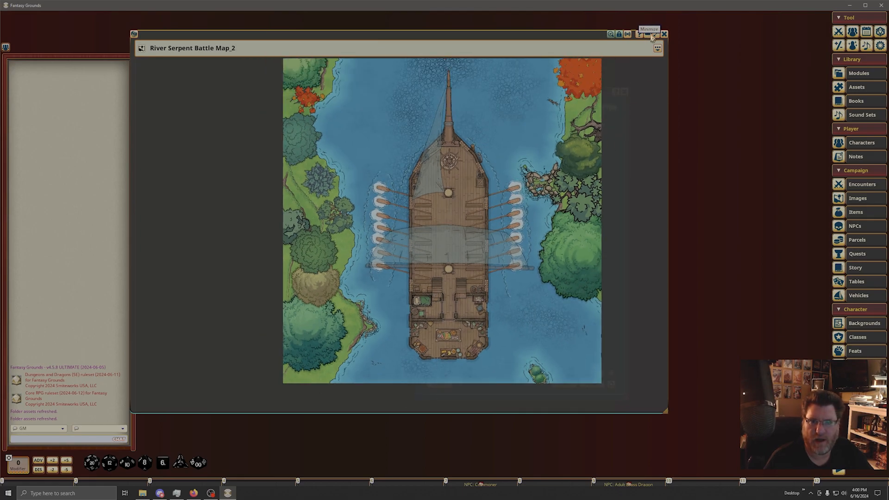
left_click(619, 34)
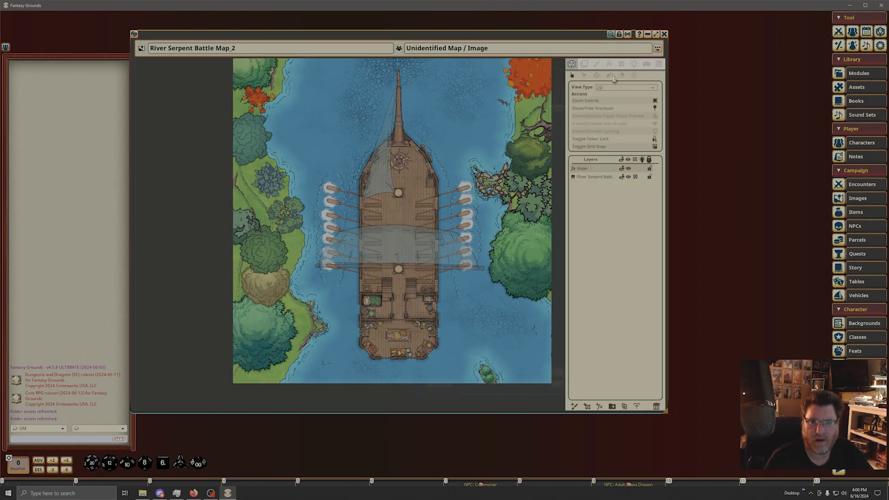
left_click(609, 65)
left_click(595, 208)
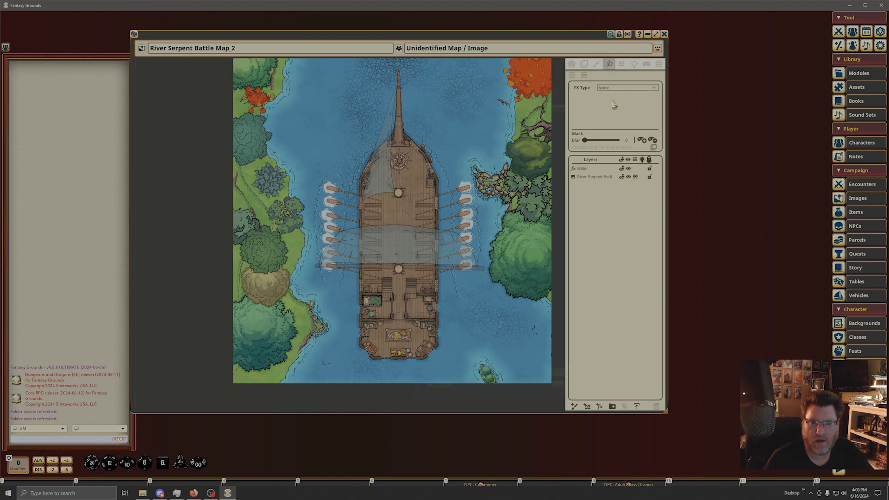
left_click(611, 88)
left_click(609, 123)
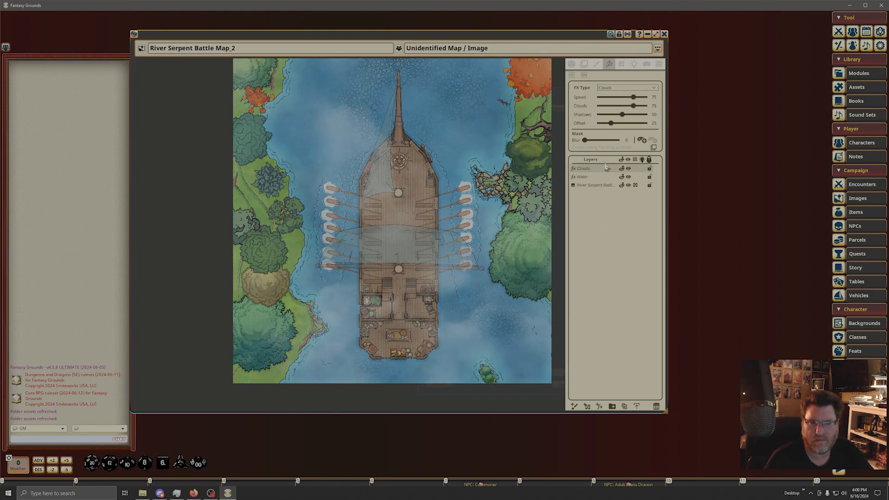
- Try the Clouds effect with clouds at 25, offset at 7 and speed at 49
left_click_drag(633, 106, 611, 113)
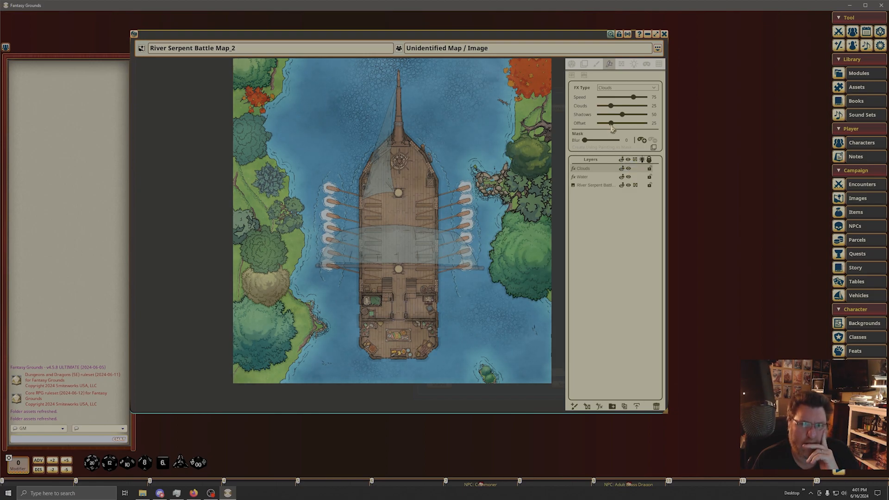
mouse_move(611, 123)
left_mouse_down()
mouse_move(622, 123)
mouse_move(605, 129)
left_mouse_up()
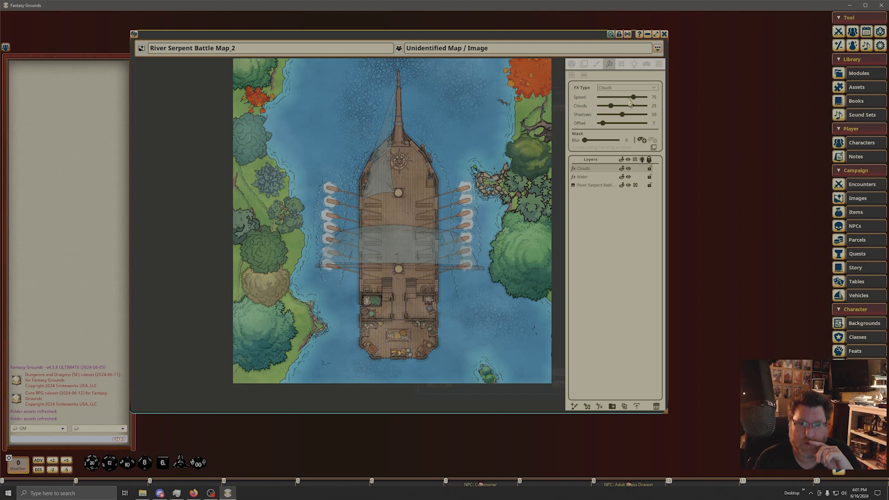
left_click_drag(633, 99, 623, 98)
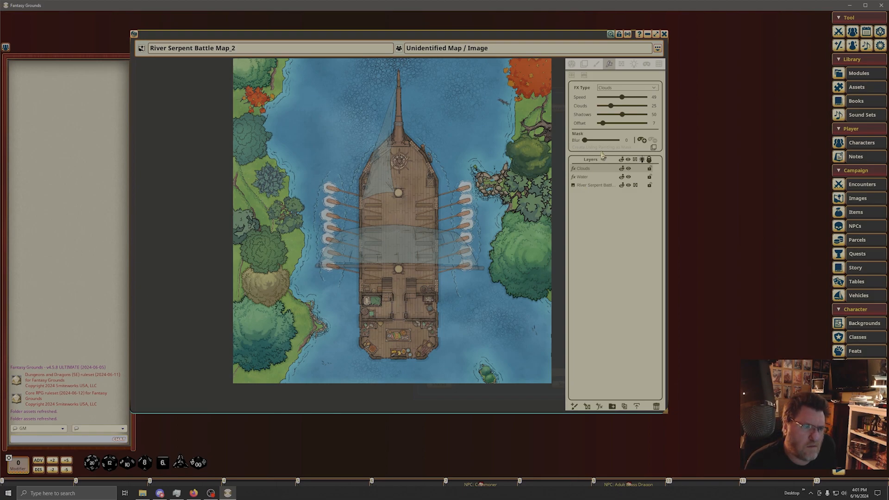
- Try the Clouds effect with clouds at 100, speed at 71 and offset at 71, and delete the Clouds layer
left_click_drag(610, 105, 652, 118)
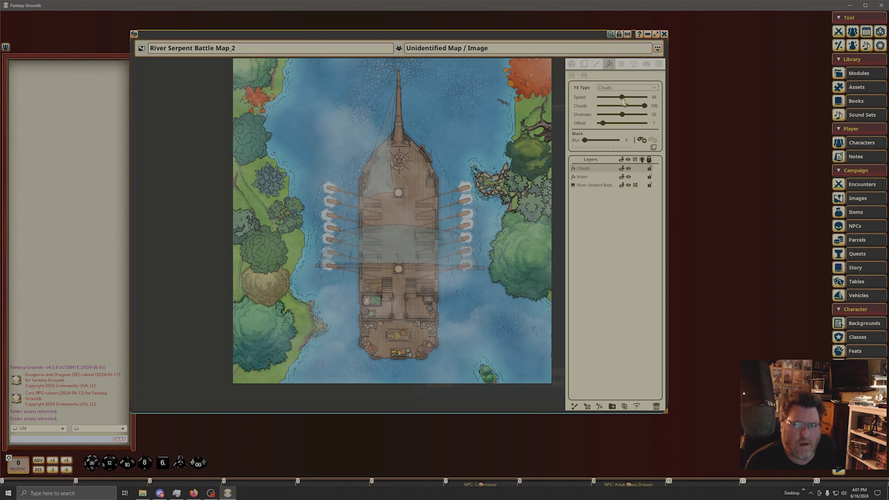
left_click_drag(623, 98, 625, 98)
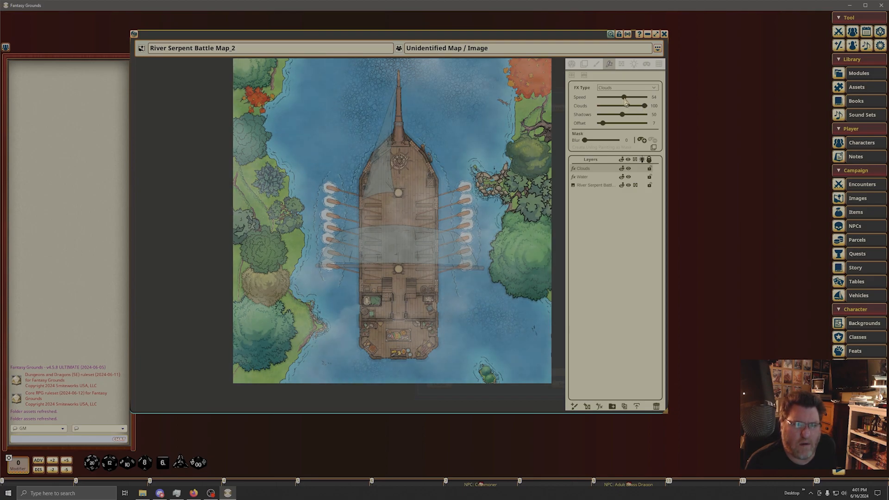
left_click_drag(606, 127, 620, 127)
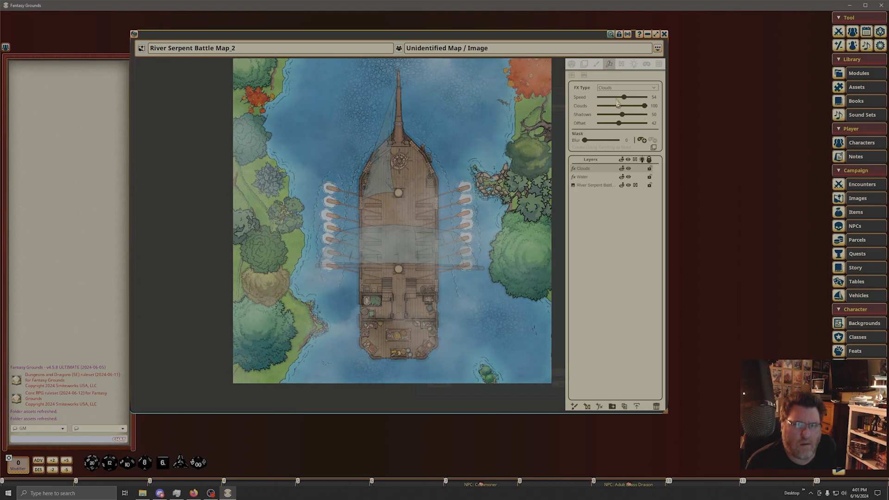
mouse_move(625, 100)
left_mouse_down()
mouse_move(600, 101)
mouse_move(631, 105)
left_mouse_up()
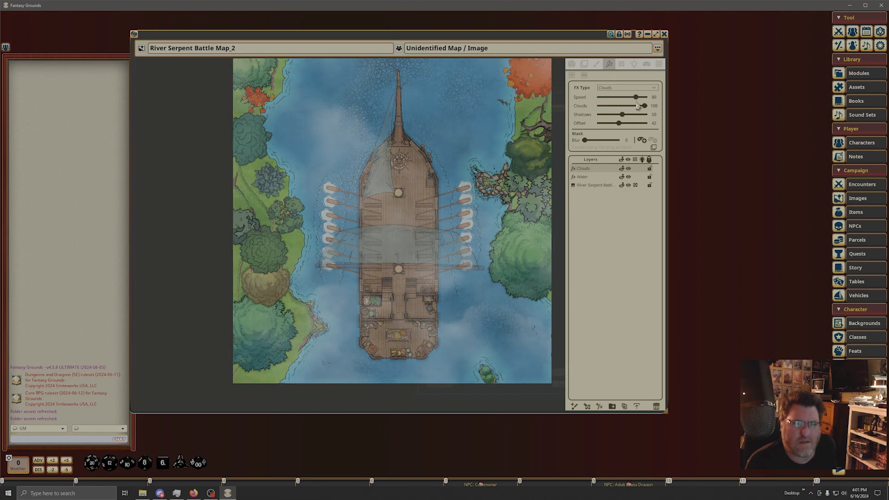
left_click_drag(631, 106, 593, 125)
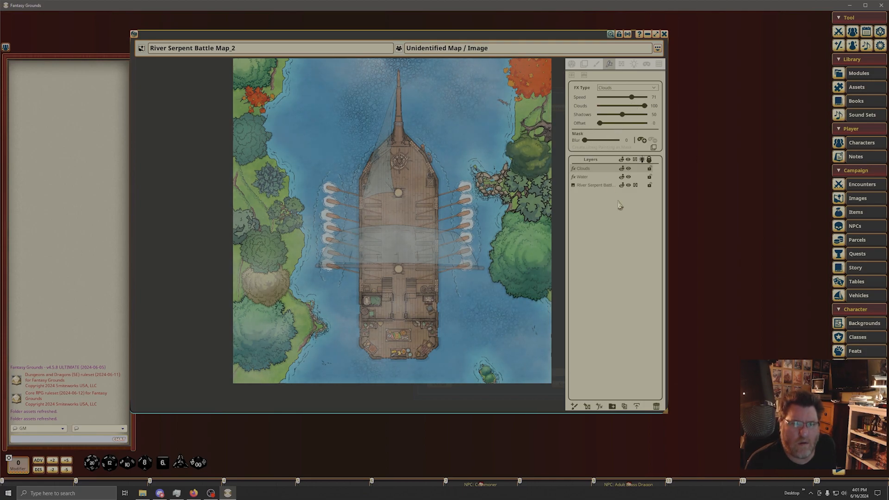
left_click_drag(601, 124, 632, 132)
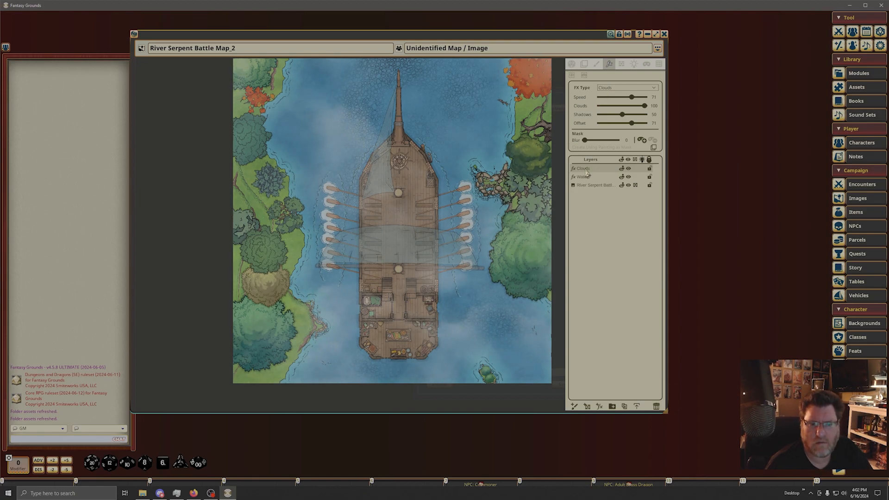
left_click(656, 407)
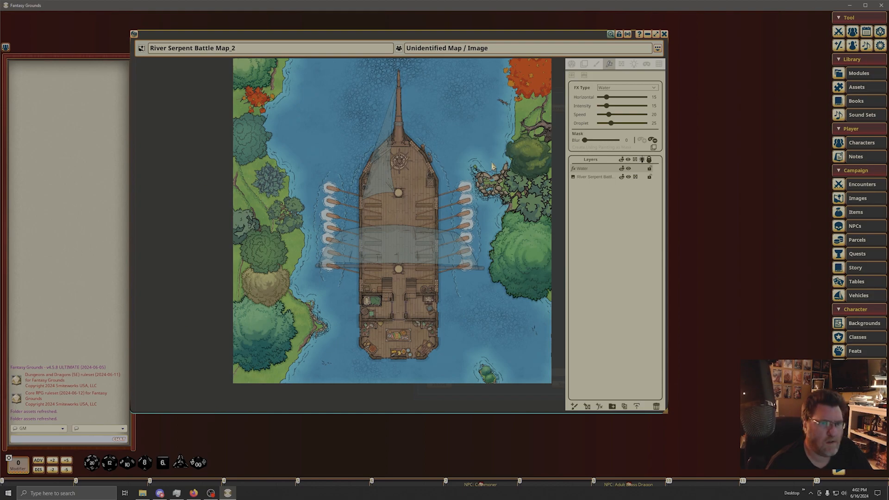
- Close River Serpent Battle Map_2, create a map record from the Silver Serpent image in Dungeon Draft Maps, and close the assets window
left_click(664, 34)
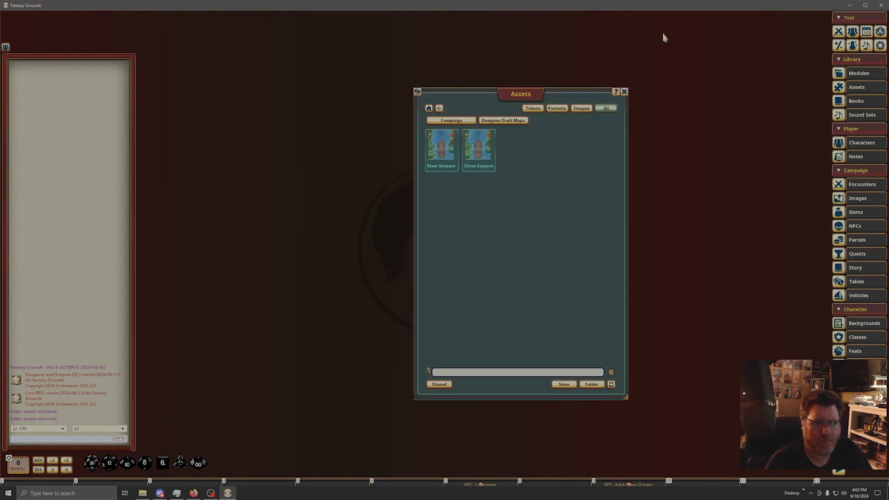
left_click(477, 159)
left_click(482, 323)
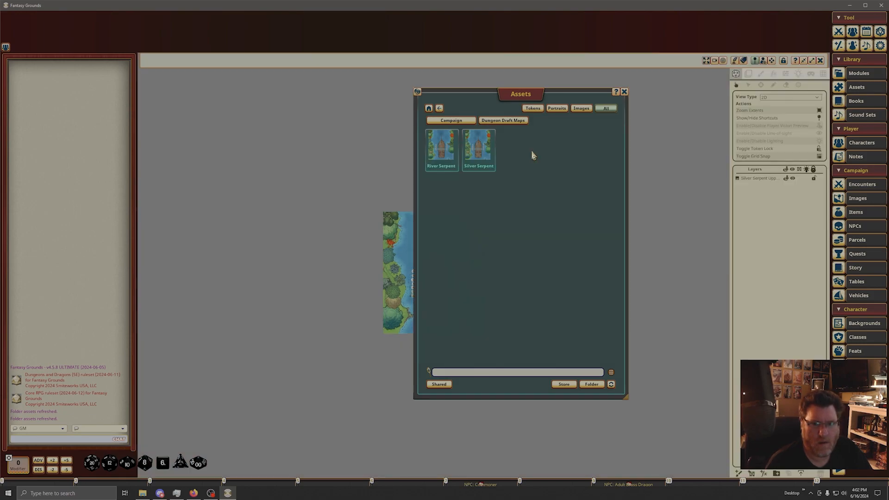
left_click(536, 150)
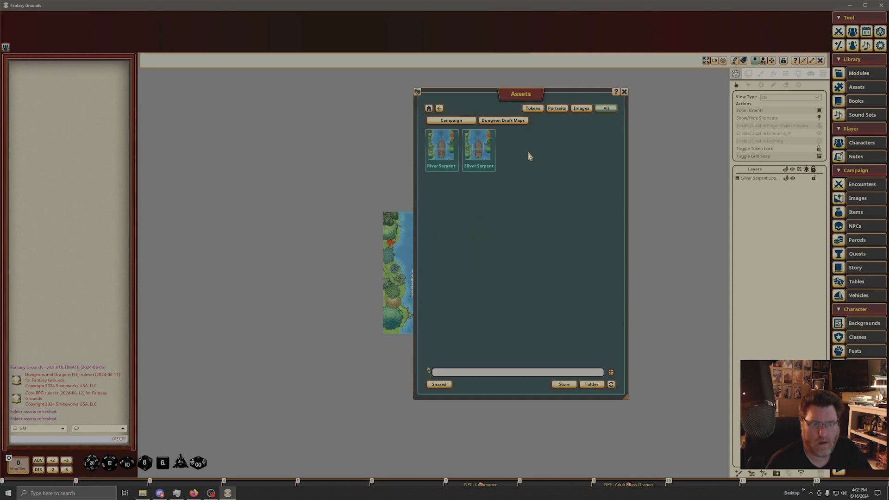
left_click(624, 92)
- Draw circular line-of-sight occluders around the two masts on the ship's deck
scroll(379, 267, "up", 5)
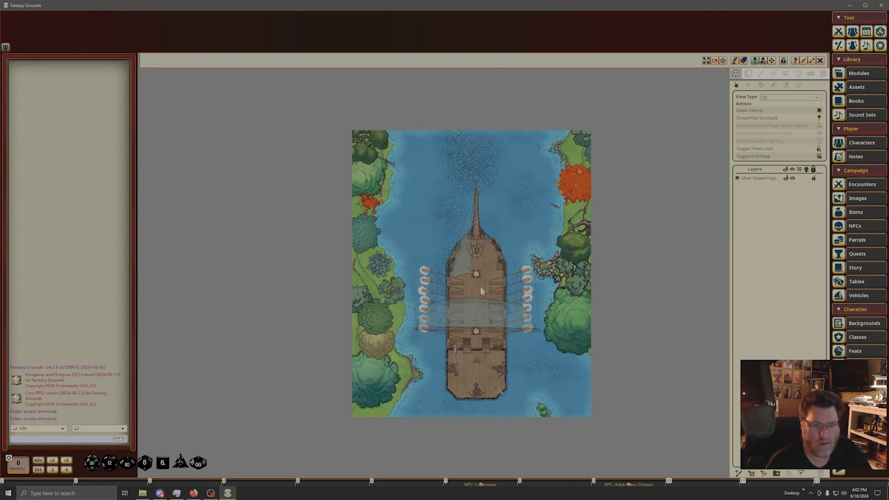
scroll(535, 311, "up", 3)
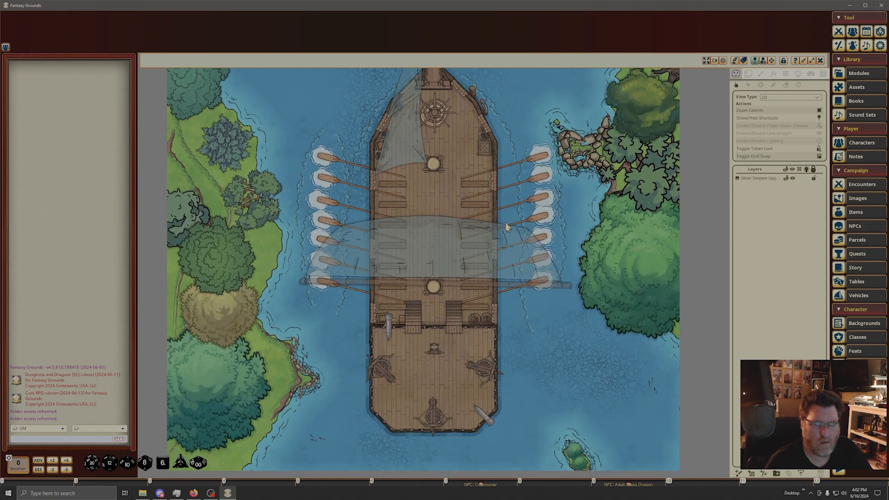
left_click_drag(517, 231, 500, 293)
scroll(501, 293, "down", 5)
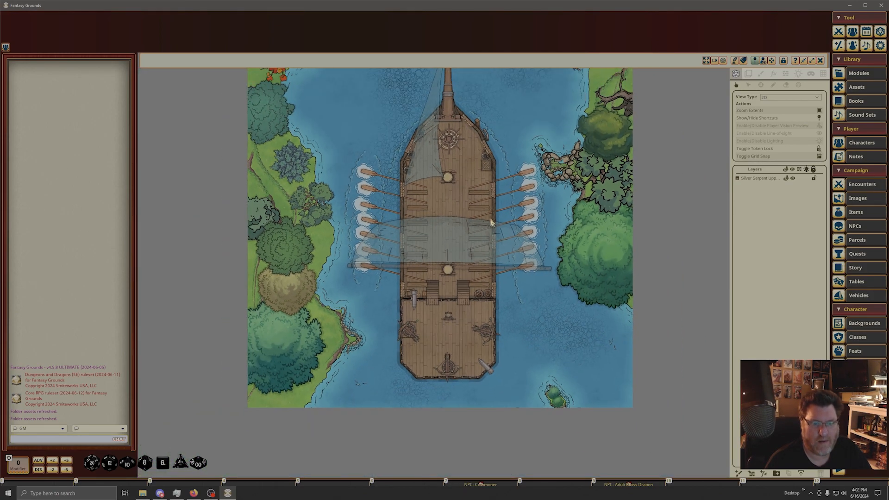
scroll(491, 223, "up", 2)
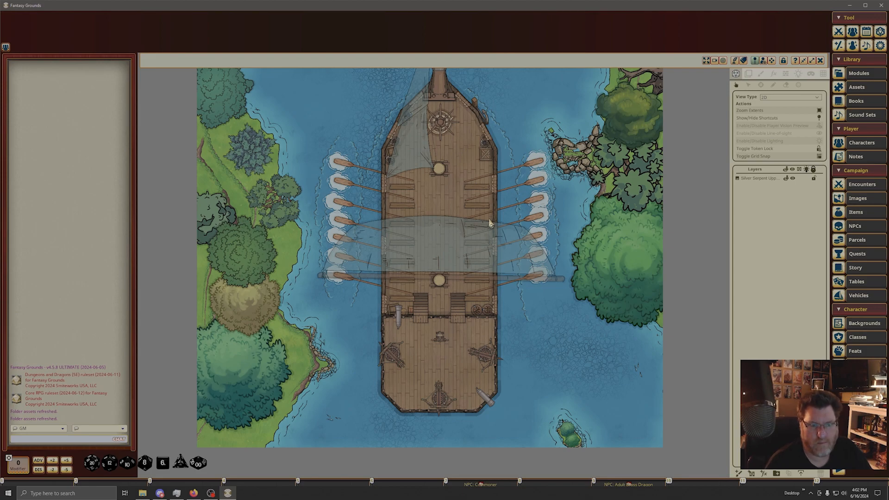
left_click(786, 76)
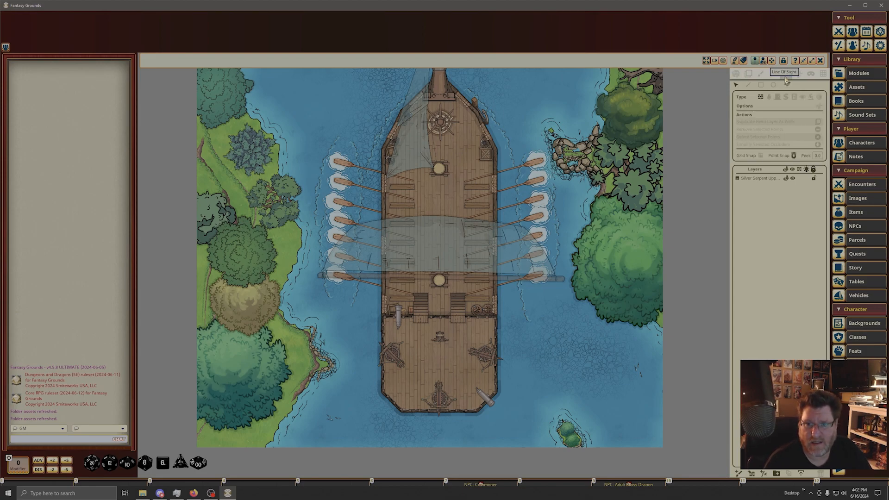
left_click(773, 85)
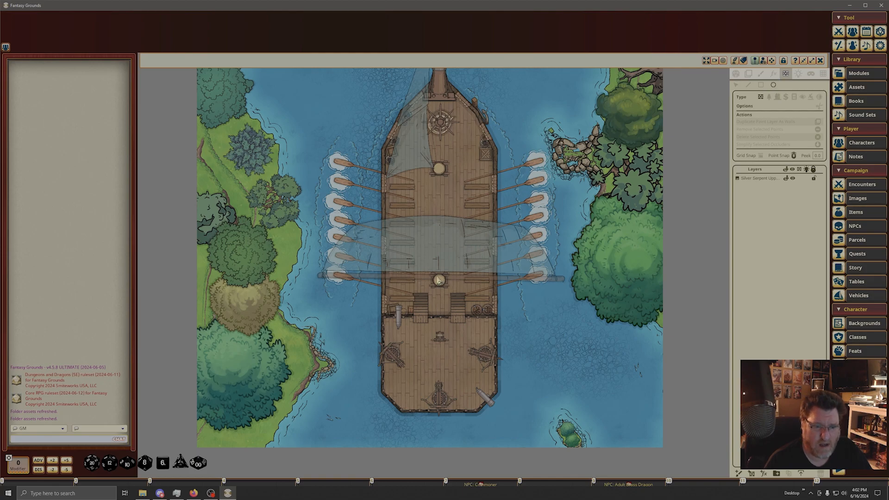
left_click_drag(439, 280, 447, 290)
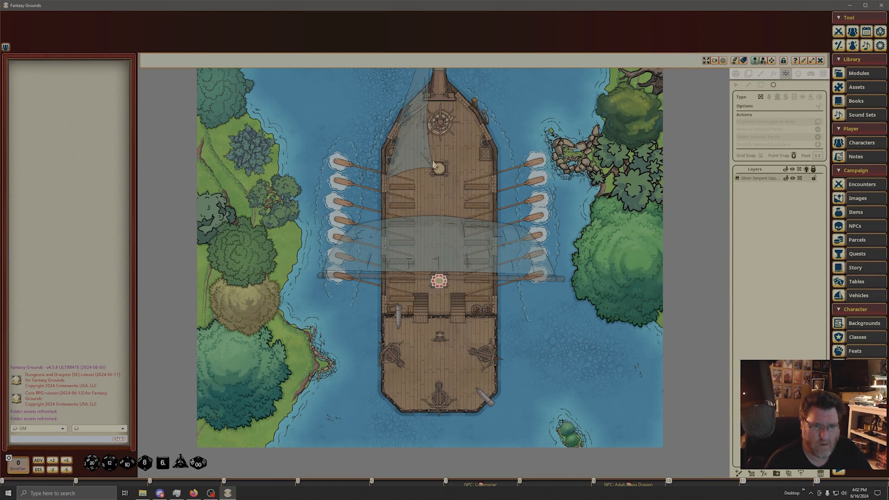
left_click_drag(438, 167, 446, 179)
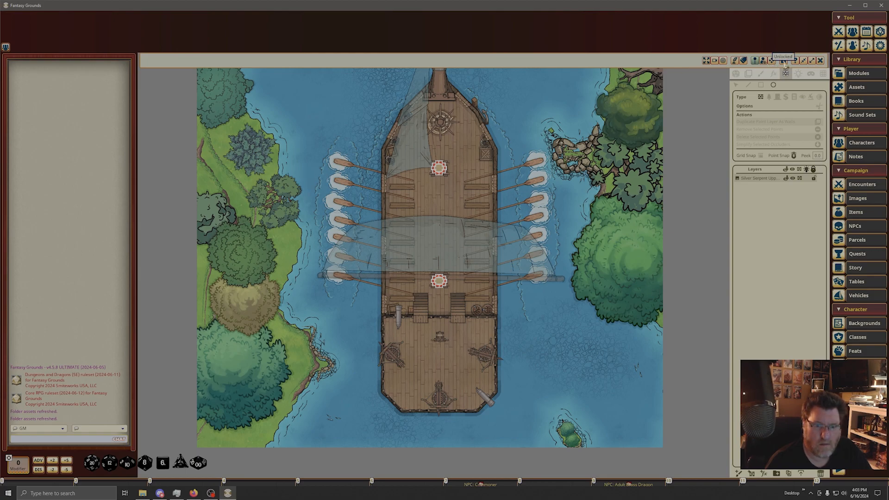
- Lock the Silver Serpent map and examine the oars, water and riverbank on the ship's right side
left_click(783, 62)
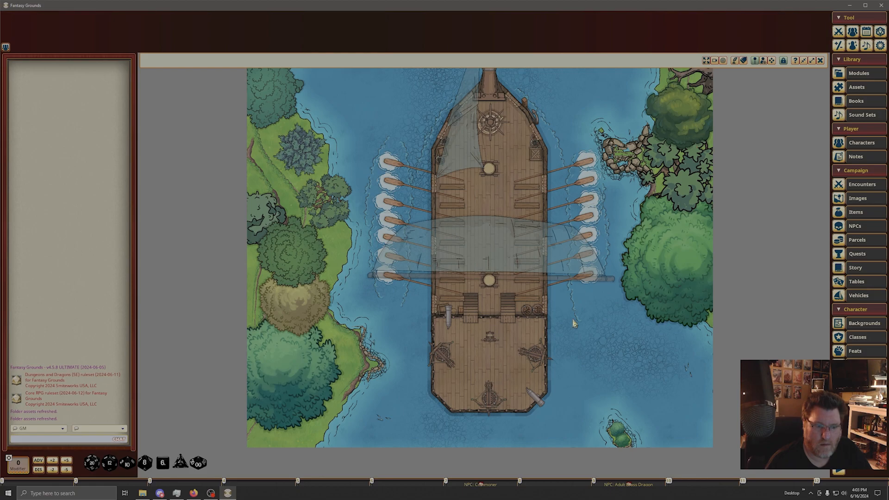
scroll(574, 323, "up", 5)
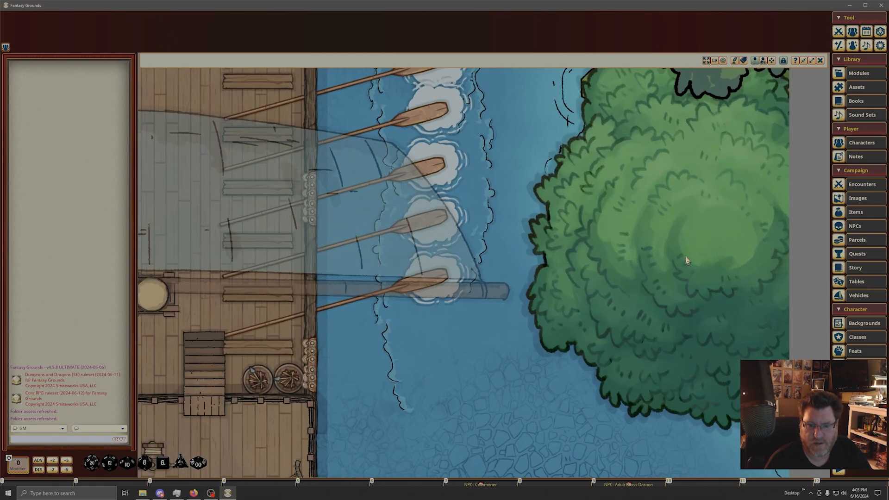
scroll(687, 260, "down", 5)
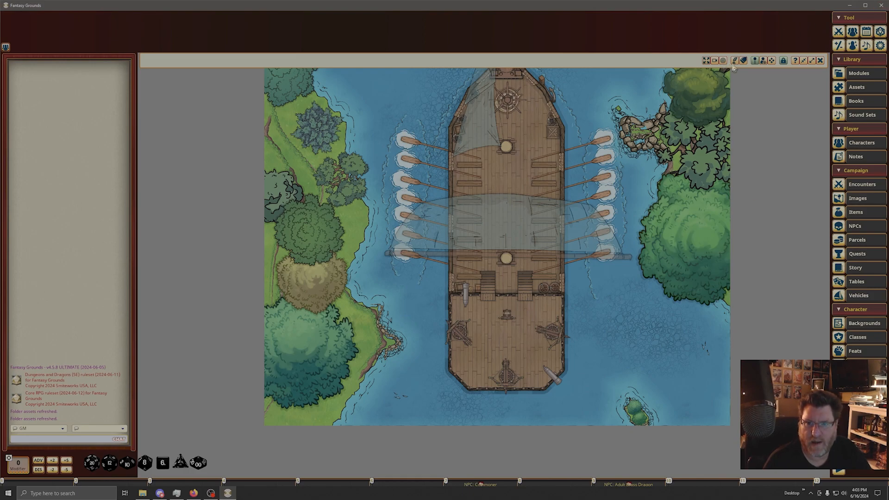
- Unlock the Silver Serpent map and add a Water effect layer above its base image
left_click(783, 61)
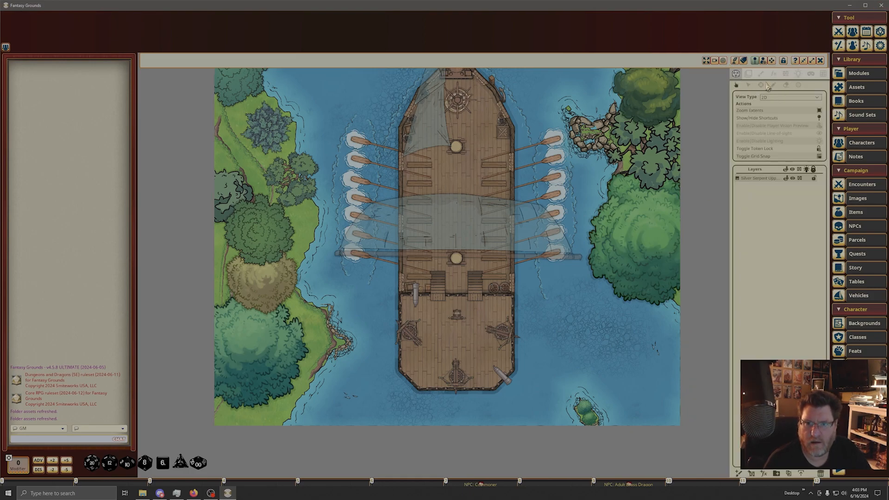
left_click(773, 74)
left_click(768, 211)
left_click(771, 98)
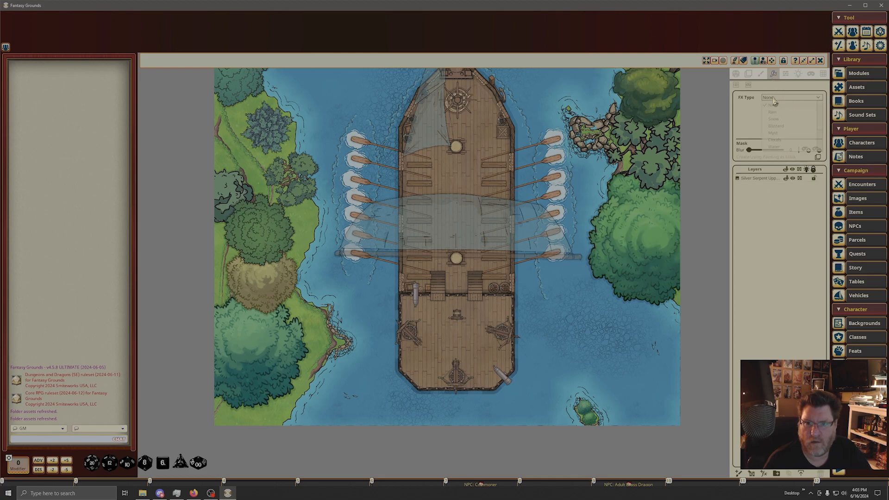
left_click(782, 148)
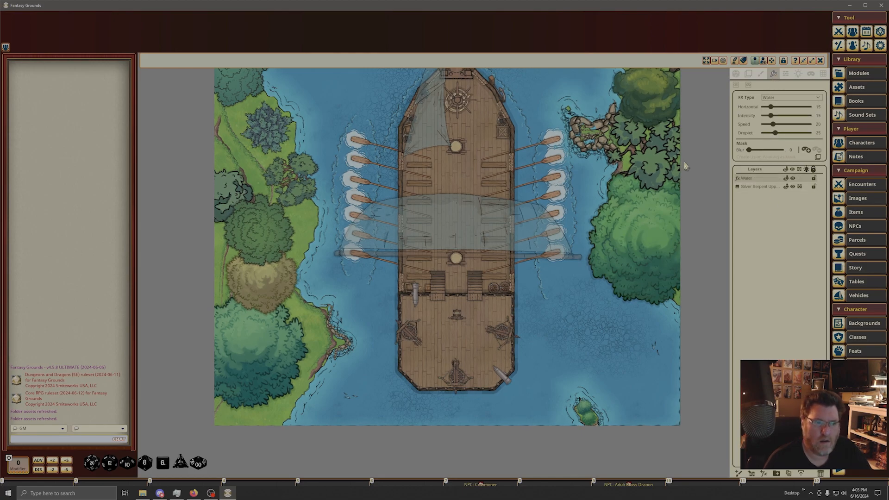
- Add a mask to the Water layer and show the effect over the entire map area
scroll(593, 182, "down", 3)
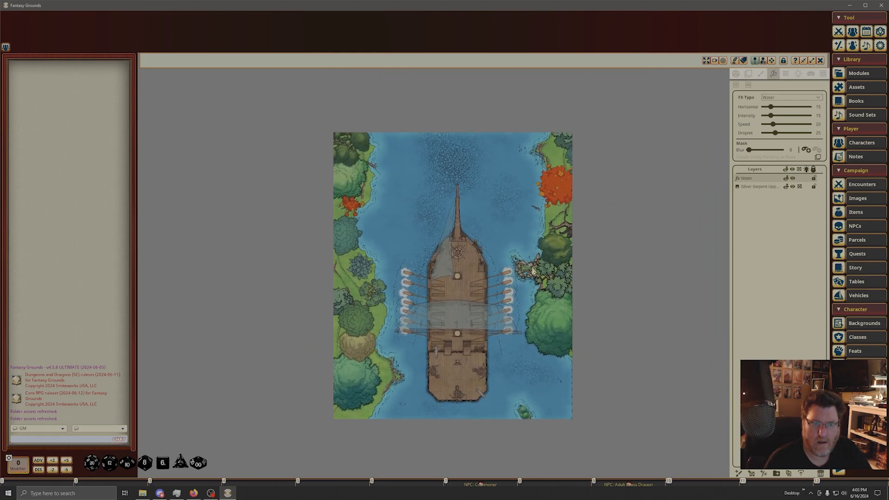
left_click(806, 149)
left_click(737, 86)
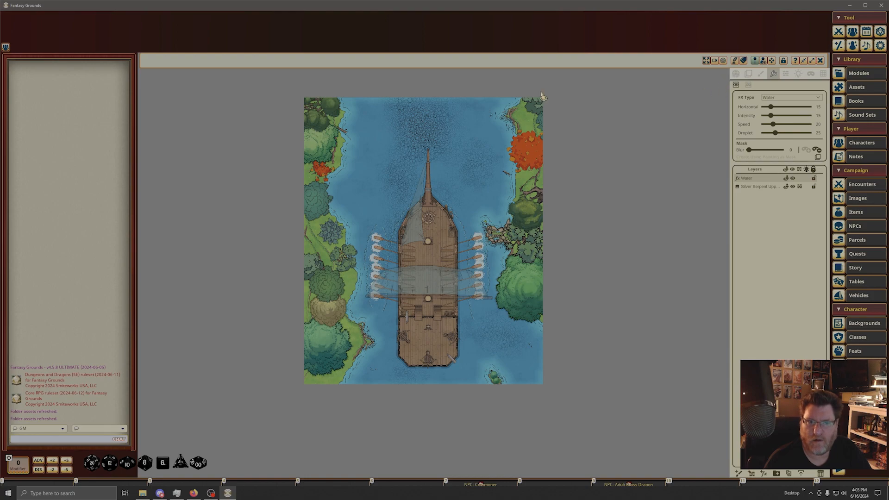
left_click_drag(274, 79, 585, 420)
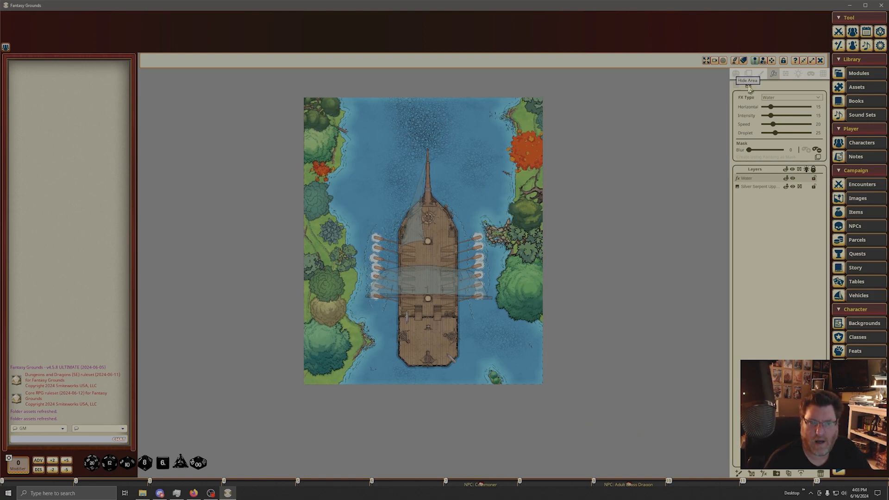
scroll(472, 262, "up", 2)
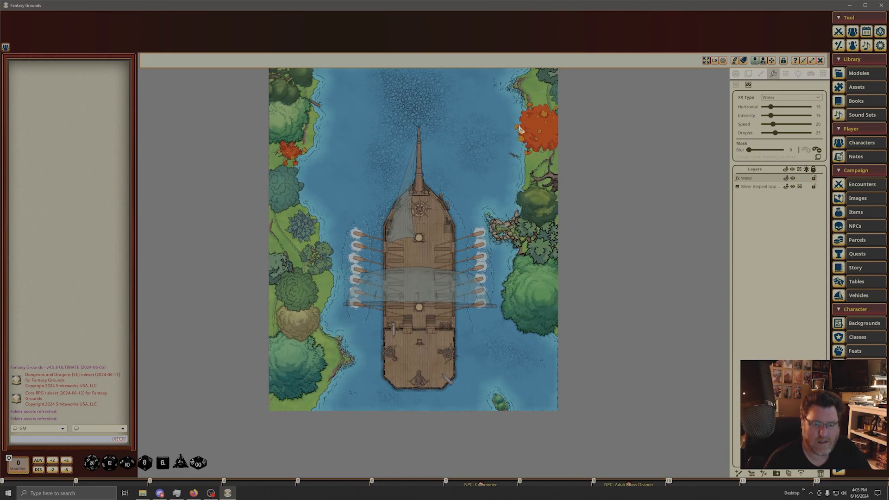
- Mask the Water effect off the eastern riverbank by tracing its shoreline from the northern map edge around the land
scroll(519, 130, "up", 1)
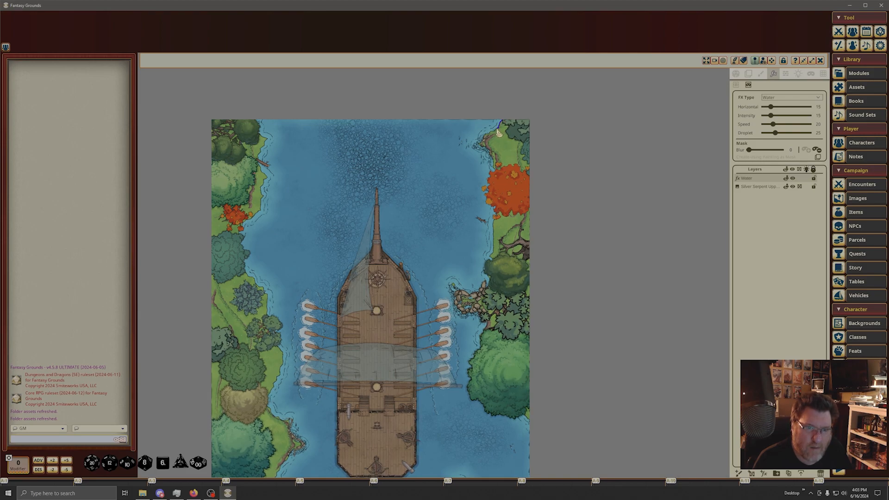
mouse_move(486, 137)
left_mouse_down()
mouse_move(495, 171)
mouse_move(482, 190)
mouse_move(492, 259)
left_mouse_up()
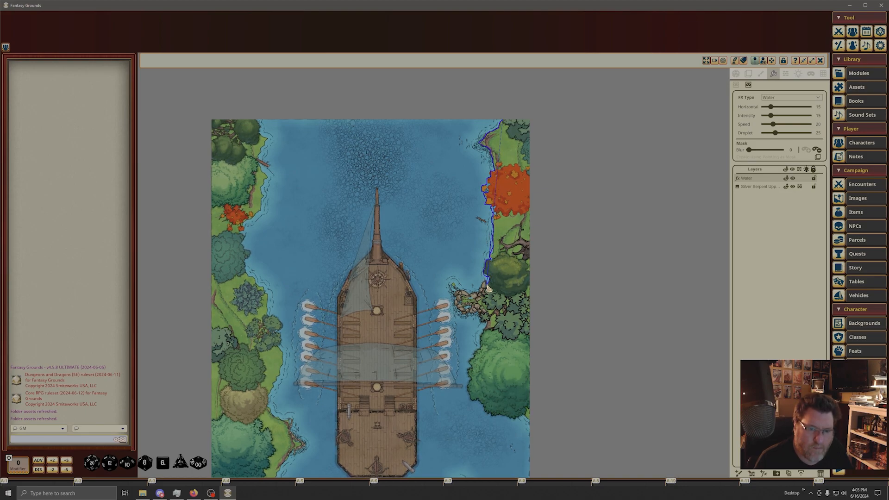
mouse_move(474, 294)
left_mouse_down()
mouse_move(458, 314)
mouse_move(487, 328)
mouse_move(469, 363)
mouse_move(468, 397)
mouse_move(491, 417)
mouse_move(557, 421)
mouse_move(596, 364)
mouse_move(588, 215)
mouse_move(550, 113)
mouse_move(511, 90)
mouse_move(504, 122)
left_mouse_up()
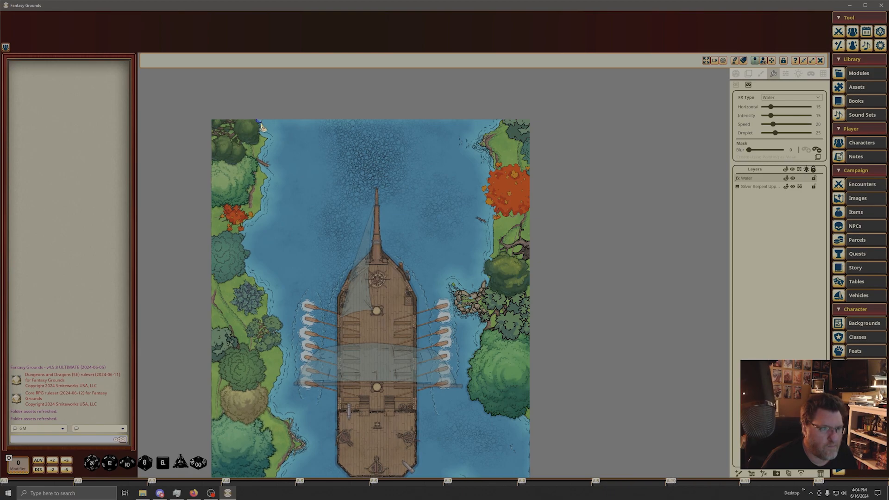
- Mask the Water effect off the western riverbank by tracing its full shoreline from the northern to the southern map edge
left_click_drag(264, 147, 263, 169)
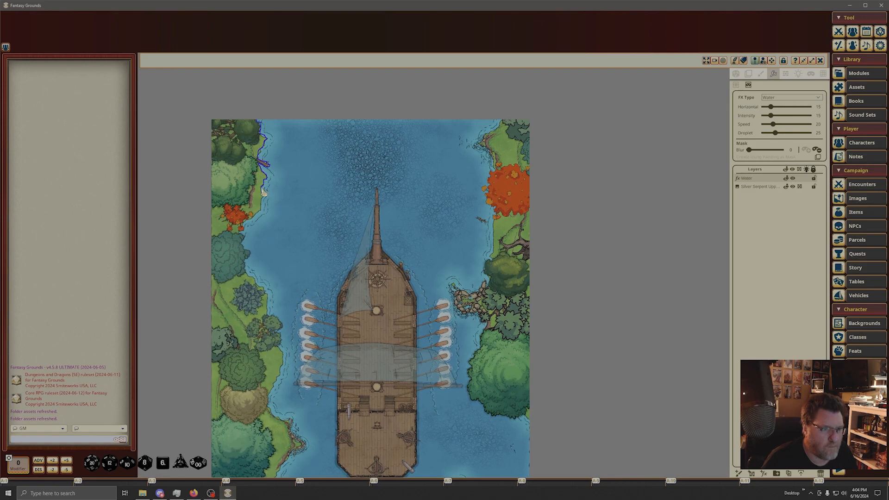
mouse_move(243, 229)
left_mouse_down()
mouse_move(246, 275)
mouse_move(264, 293)
mouse_move(284, 356)
left_mouse_up()
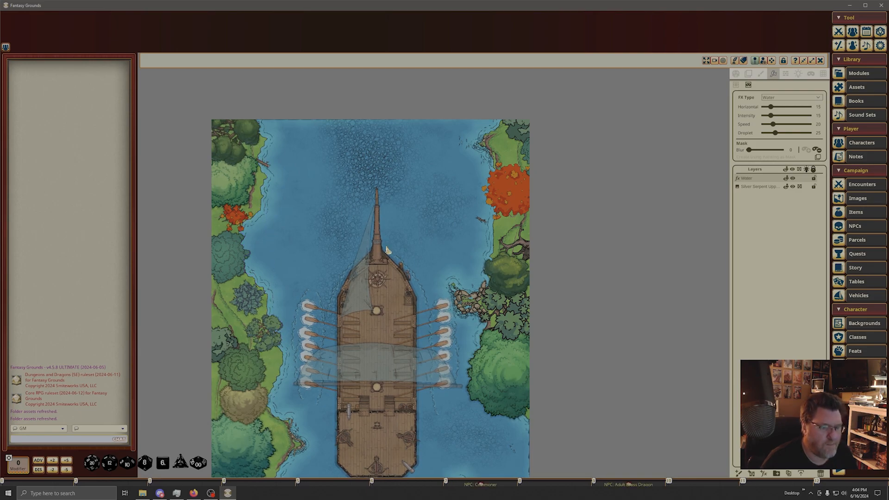
left_click_drag(376, 250, 408, 210)
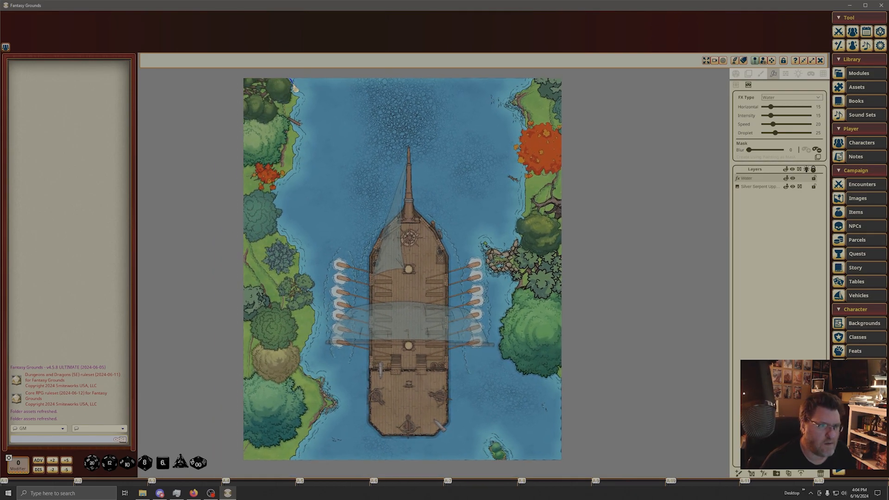
left_click_drag(299, 98, 299, 128)
mouse_move(302, 130)
left_mouse_down()
mouse_move(292, 128)
mouse_move(296, 173)
mouse_move(276, 189)
mouse_move(288, 244)
left_mouse_up()
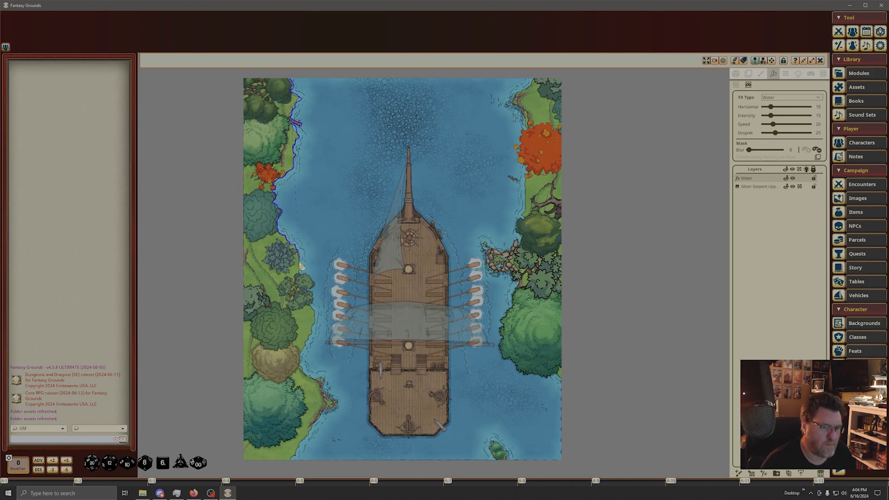
mouse_move(300, 274)
left_mouse_down()
mouse_move(316, 330)
mouse_move(302, 372)
mouse_move(326, 382)
mouse_move(339, 409)
mouse_move(321, 420)
mouse_move(290, 465)
mouse_move(224, 447)
mouse_move(203, 157)
mouse_move(212, 66)
mouse_move(293, 84)
left_mouse_up()
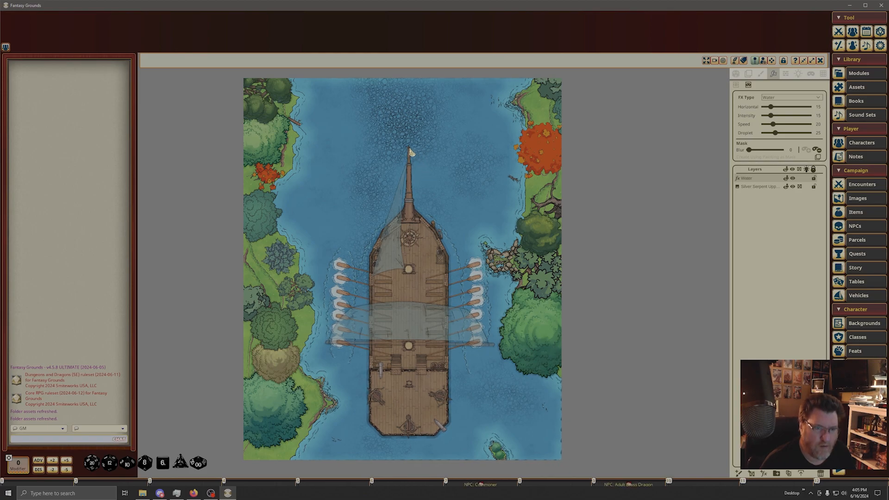
- Mask the Water effect off the ship's outline and along the river's southern and northern map edges
mouse_move(407, 169)
left_mouse_down()
mouse_move(370, 255)
mouse_move(368, 307)
mouse_move(343, 316)
mouse_move(327, 341)
mouse_move(369, 347)
mouse_move(365, 401)
mouse_move(376, 431)
mouse_move(431, 440)
mouse_move(449, 425)
mouse_move(449, 349)
mouse_move(494, 344)
mouse_move(452, 301)
mouse_move(448, 257)
mouse_move(415, 205)
mouse_move(408, 145)
left_mouse_up()
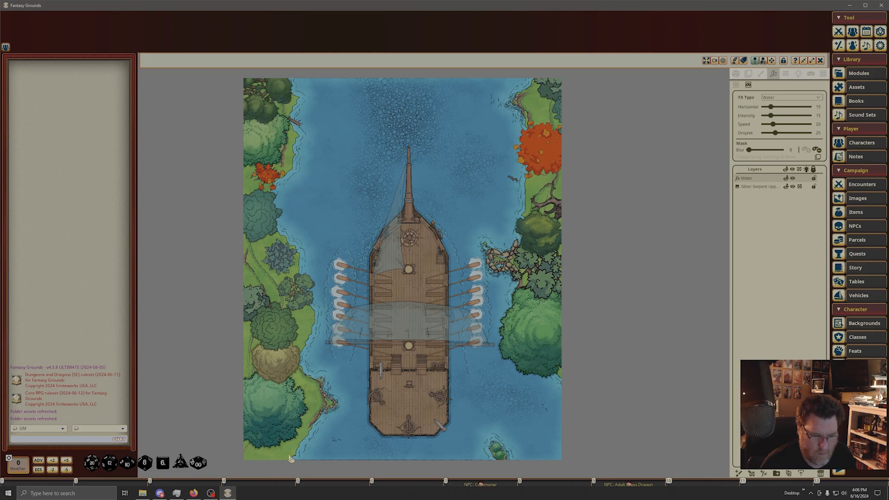
left_click_drag(293, 458, 486, 470)
scroll(514, 296, "up", 1)
left_click_drag(514, 297, 514, 479)
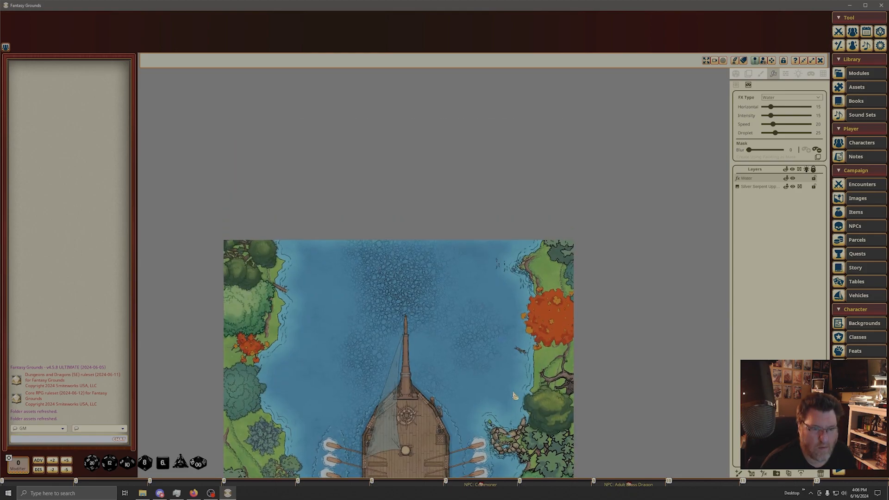
left_click_drag(285, 229, 496, 253)
scroll(433, 295, "up", 1)
left_click_drag(433, 295, 485, 20)
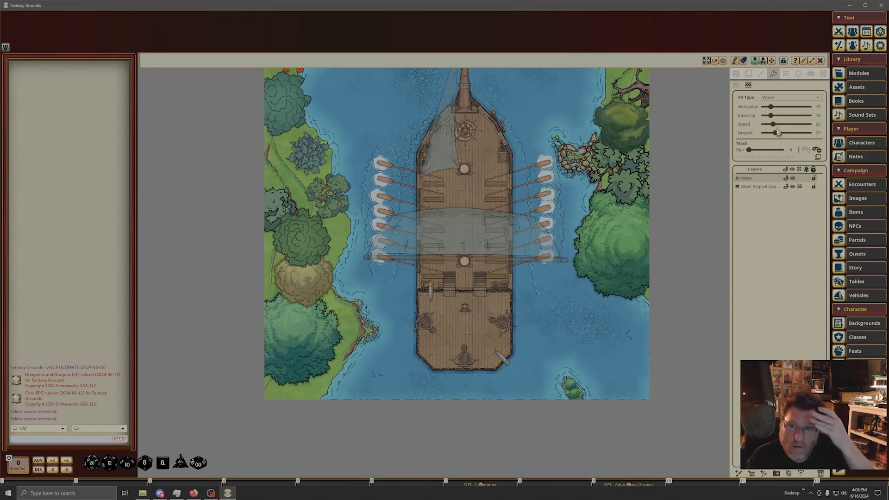
- Set the Water effect's intensity to 21, its speed to 11 and its droplet value to 27
mouse_move(771, 115)
left_mouse_down()
mouse_move(771, 131)
mouse_move(773, 116)
left_mouse_up()
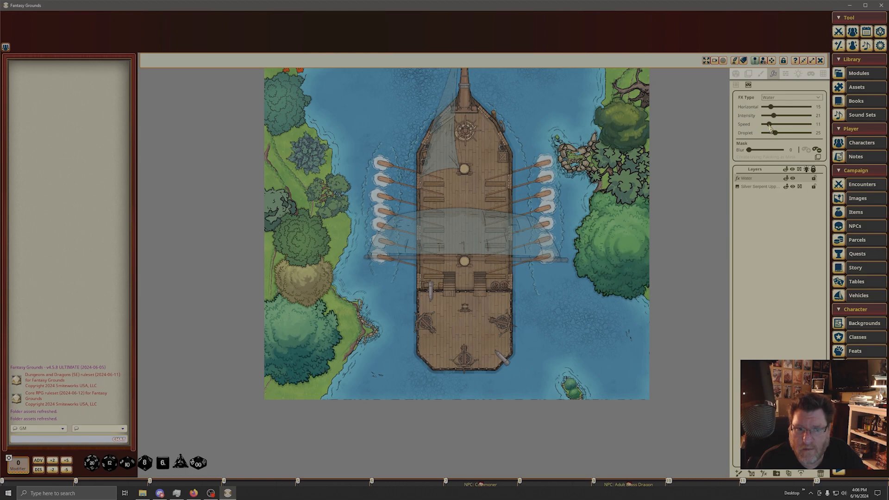
left_click_drag(770, 129, 770, 132)
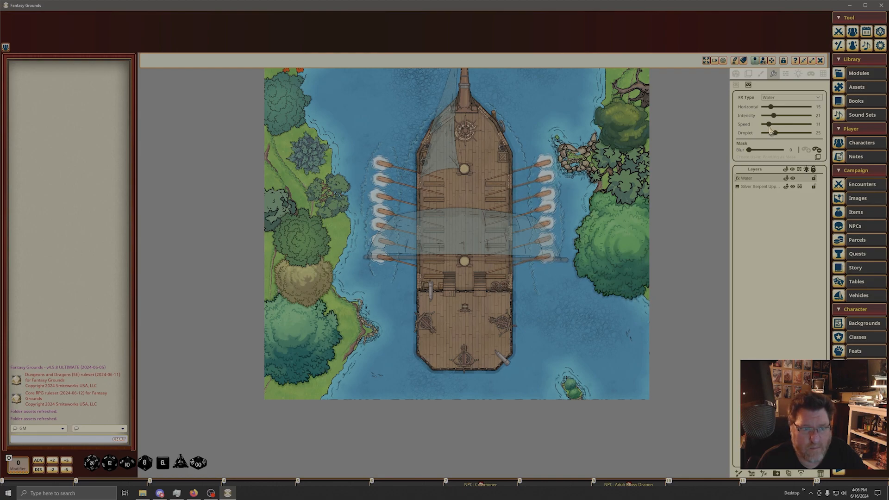
left_click_drag(775, 133, 789, 137)
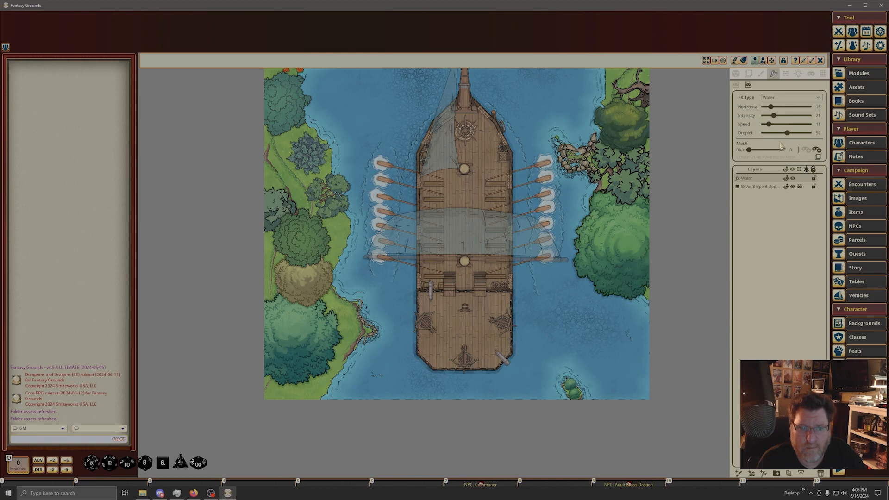
left_click_drag(785, 139, 778, 138)
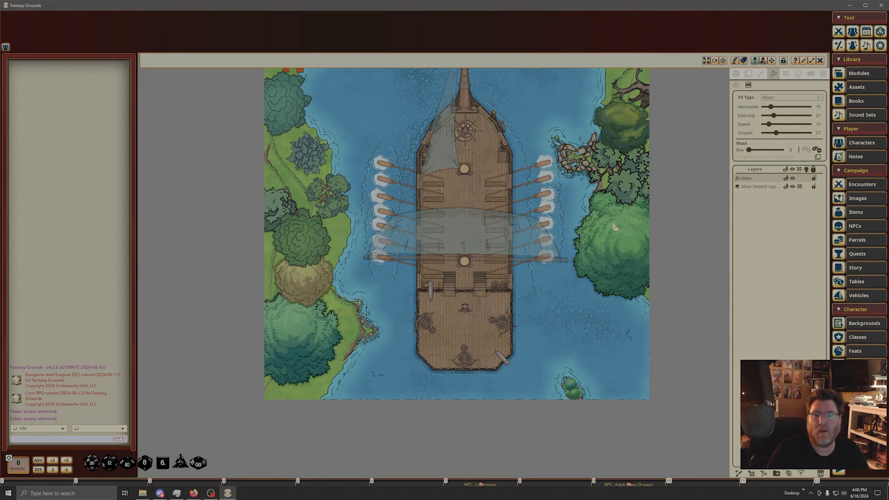
- Lock the Silver Serpent map and examine the masked water effect around the riverbanks, bow and oars
left_click(783, 62)
scroll(517, 262, "up", 1)
left_click_drag(517, 263, 519, 398)
left_click_drag(565, 224, 553, 332)
scroll(554, 332, "up", 1)
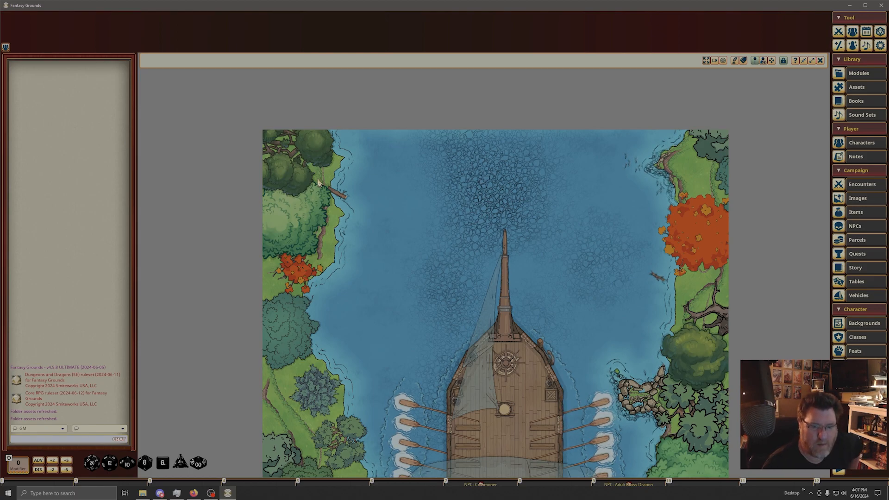
left_click_drag(666, 387, 638, 202)
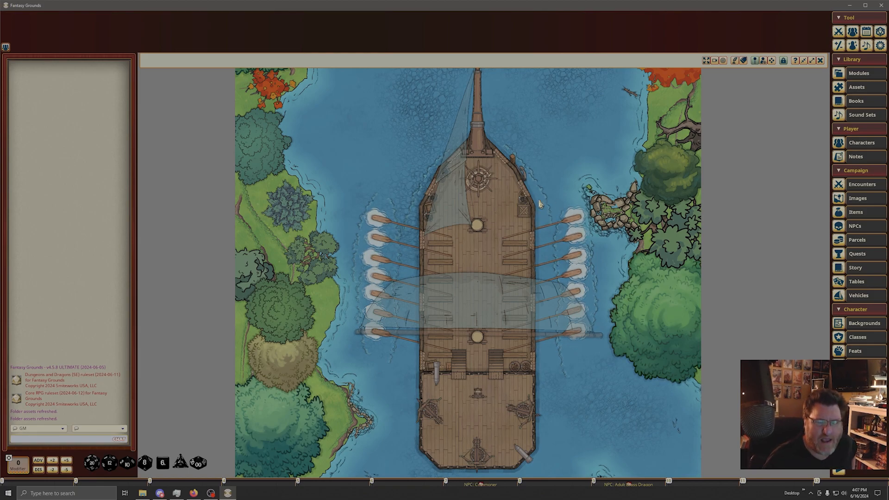
right_click(552, 145)
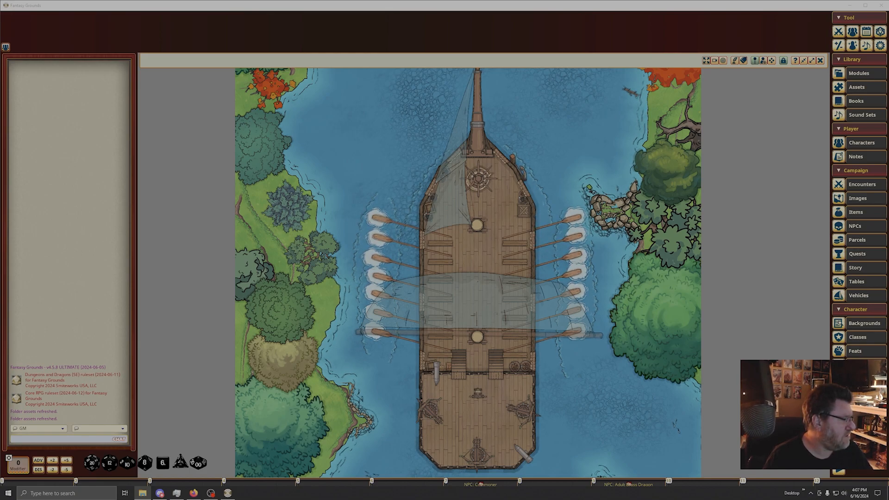
- Switch to the Firefox browser
left_click(194, 494)
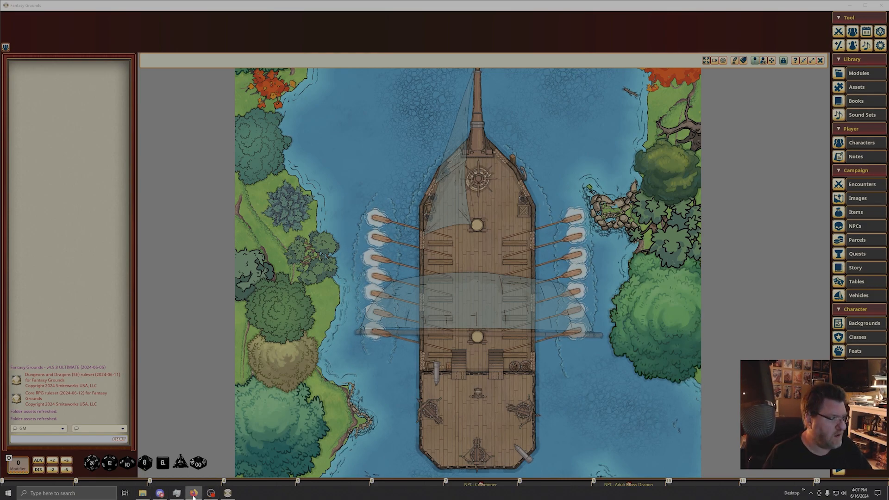